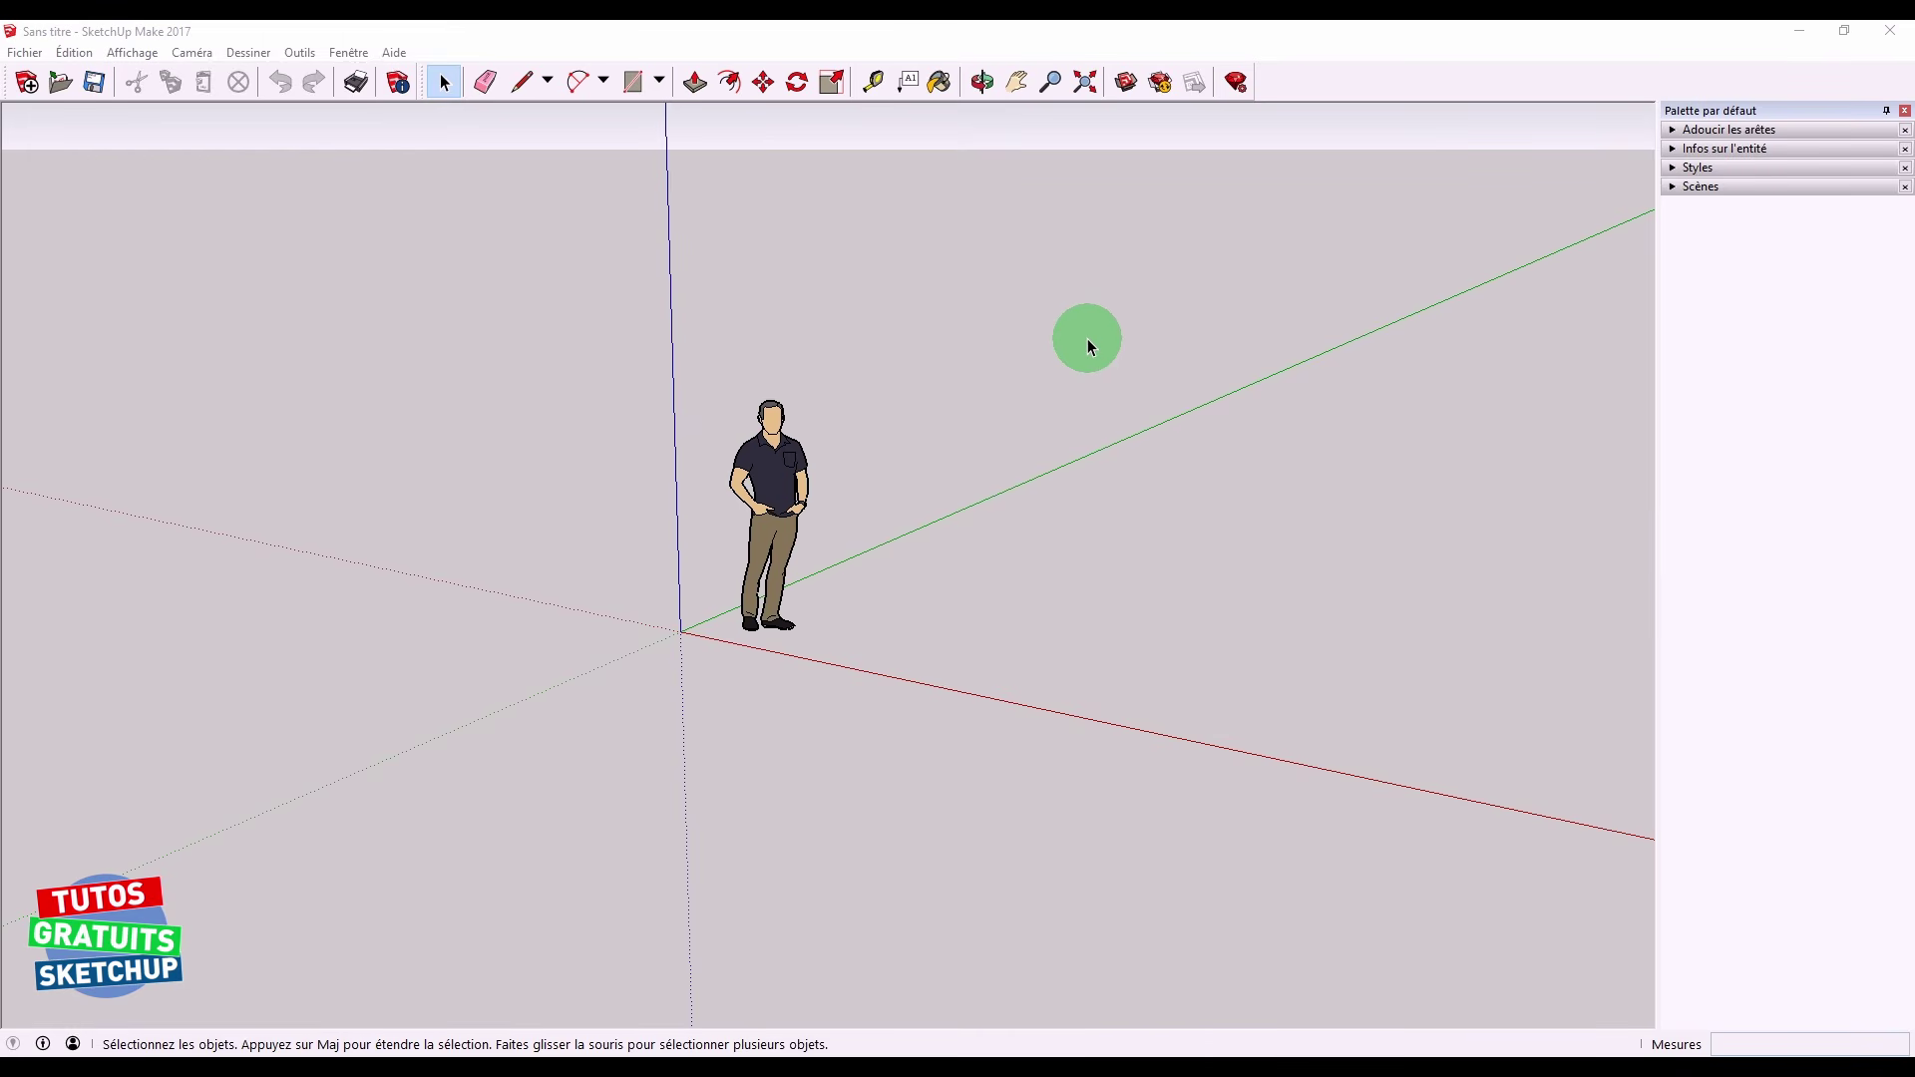
{"action": "middle_click_drag", "start_coordinate": [709, 286], "coordinate": [718, 205]}
{"action": "key", "text": "o"}
{"action": "left_click_drag", "start_coordinate": [851, 257], "coordinate": [846, 377]}
{"action": "key", "text": "space"}
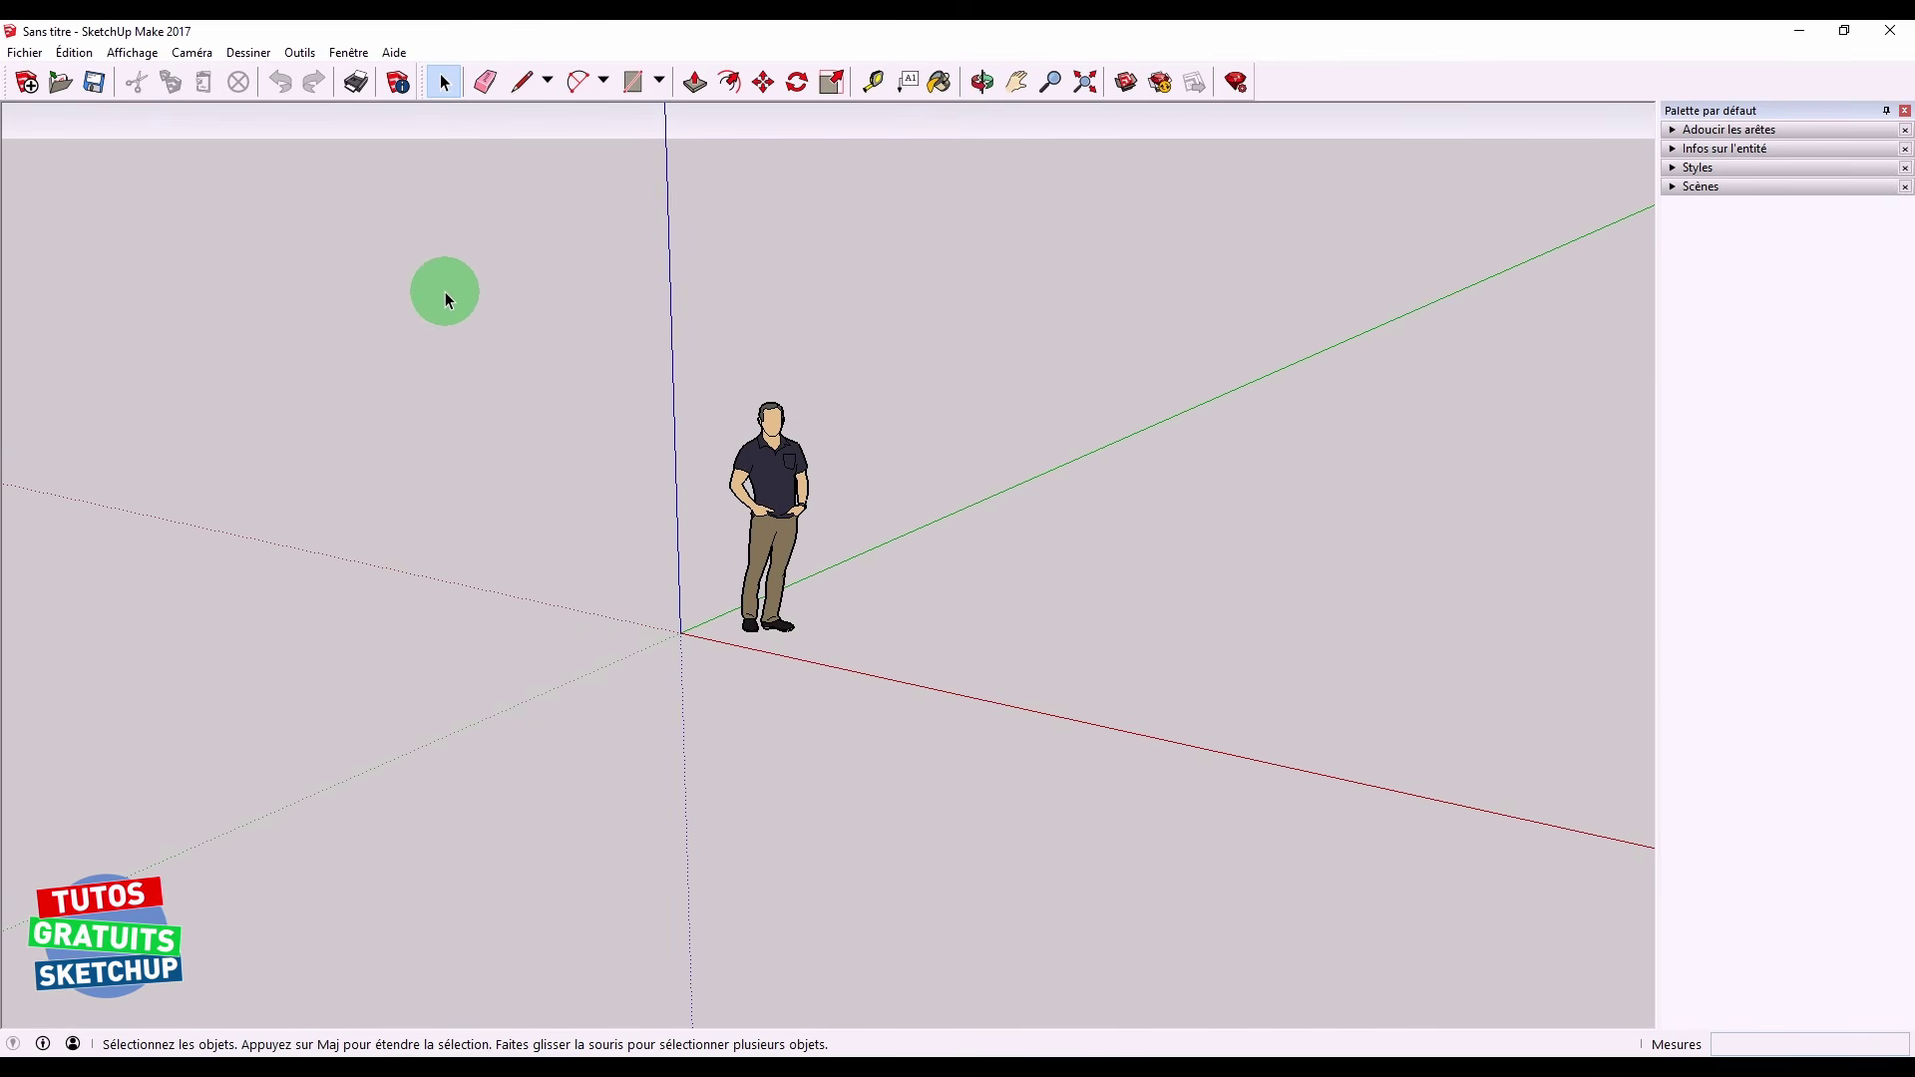
Replace the Premiers pas toolbar with Grand jeu d'outils, Styles and Vues, and dock the large tool set vertically beside the drawing area
{"action": "left_click", "coordinate": [130, 55]}
{"action": "left_click", "coordinate": [150, 75]}
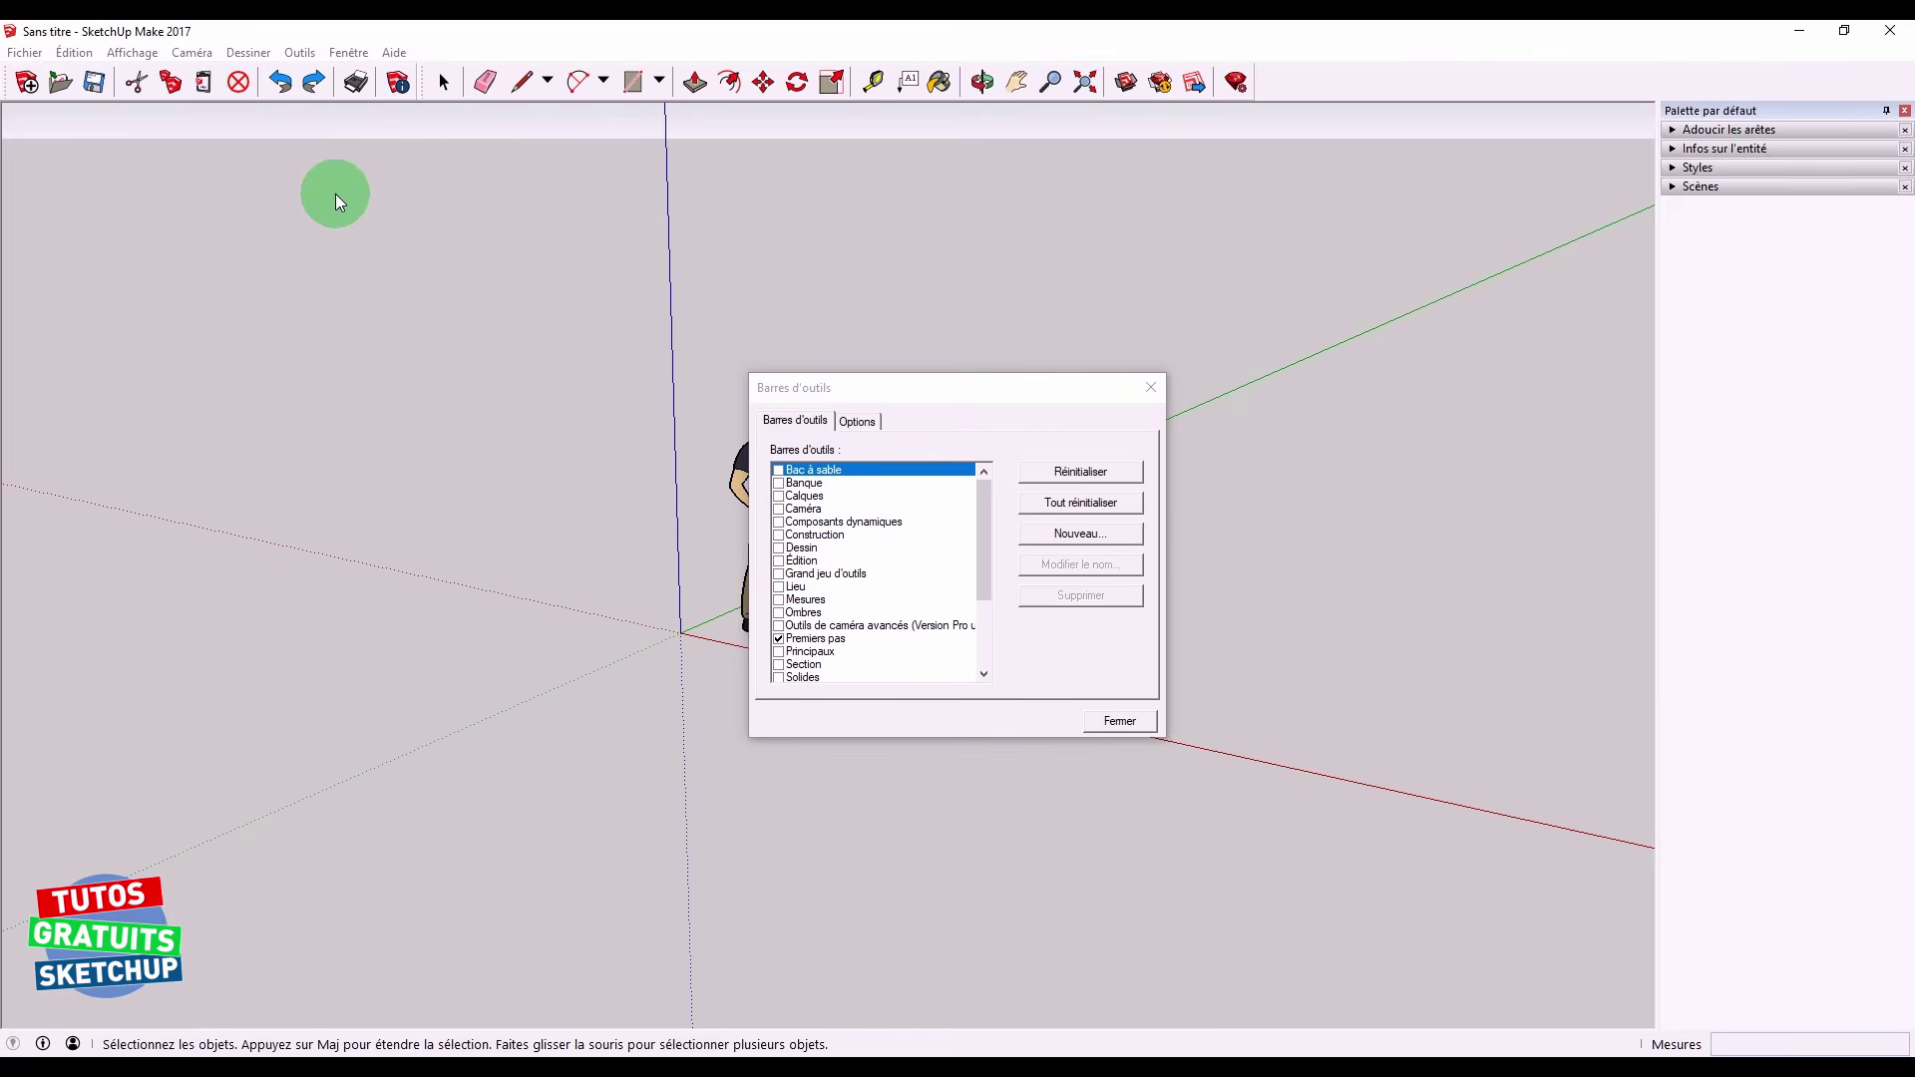
{"action": "left_click", "coordinate": [779, 638]}
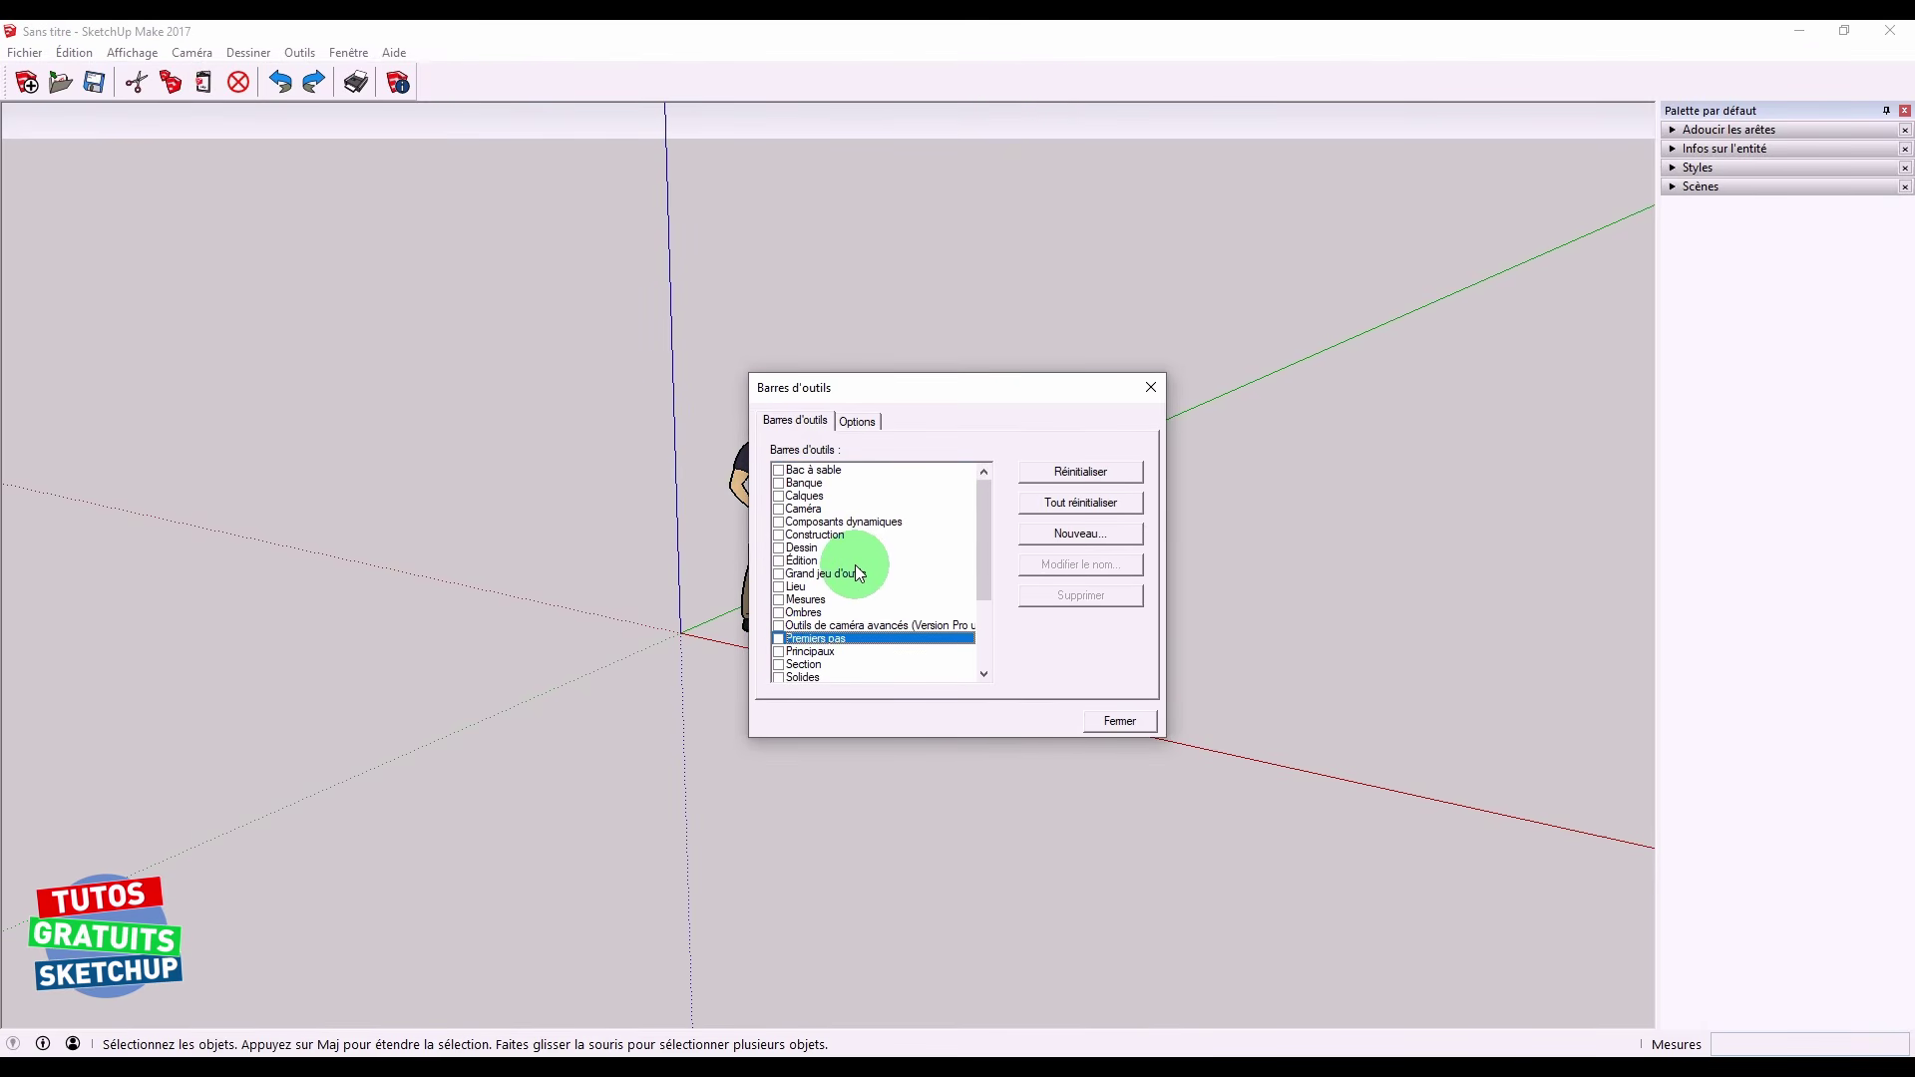
{"action": "left_click", "coordinate": [779, 574]}
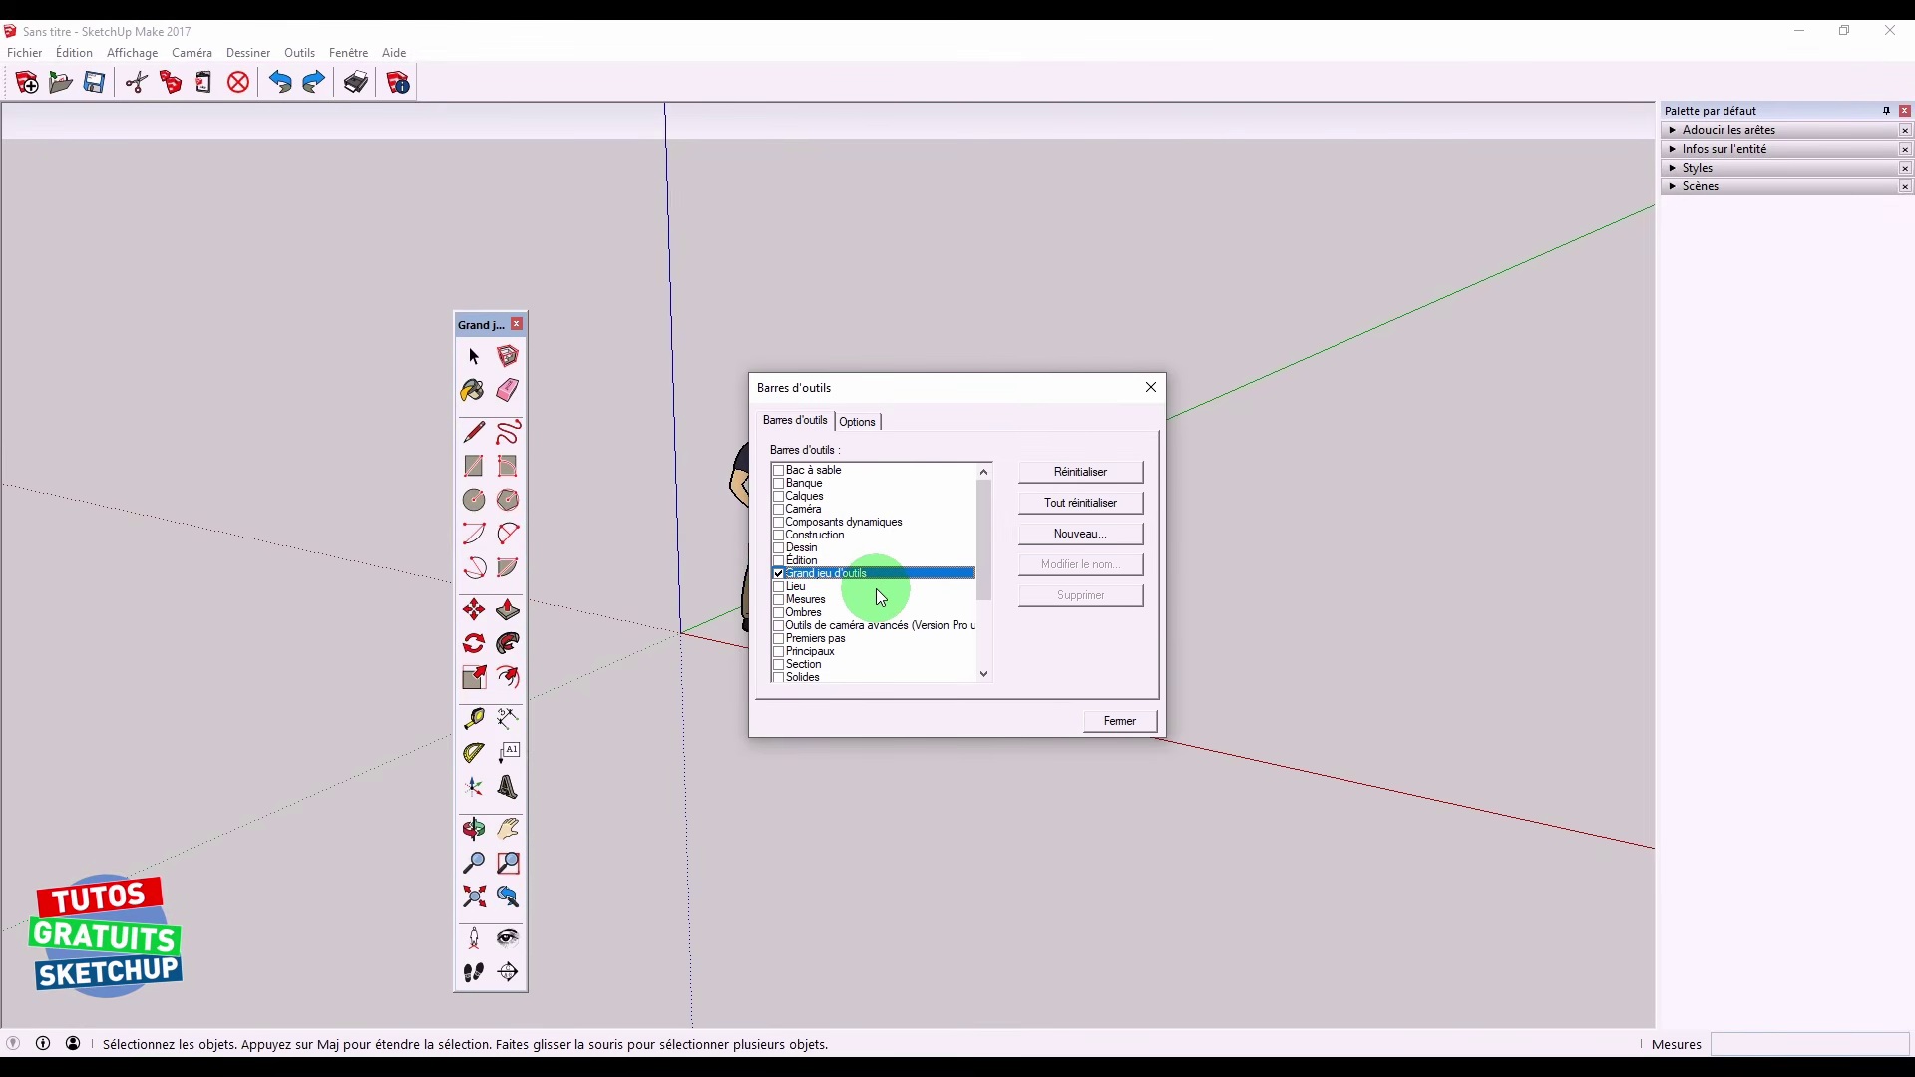
{"action": "scroll", "coordinate": [876, 589], "scroll_direction": "down", "scroll_amount": 2}
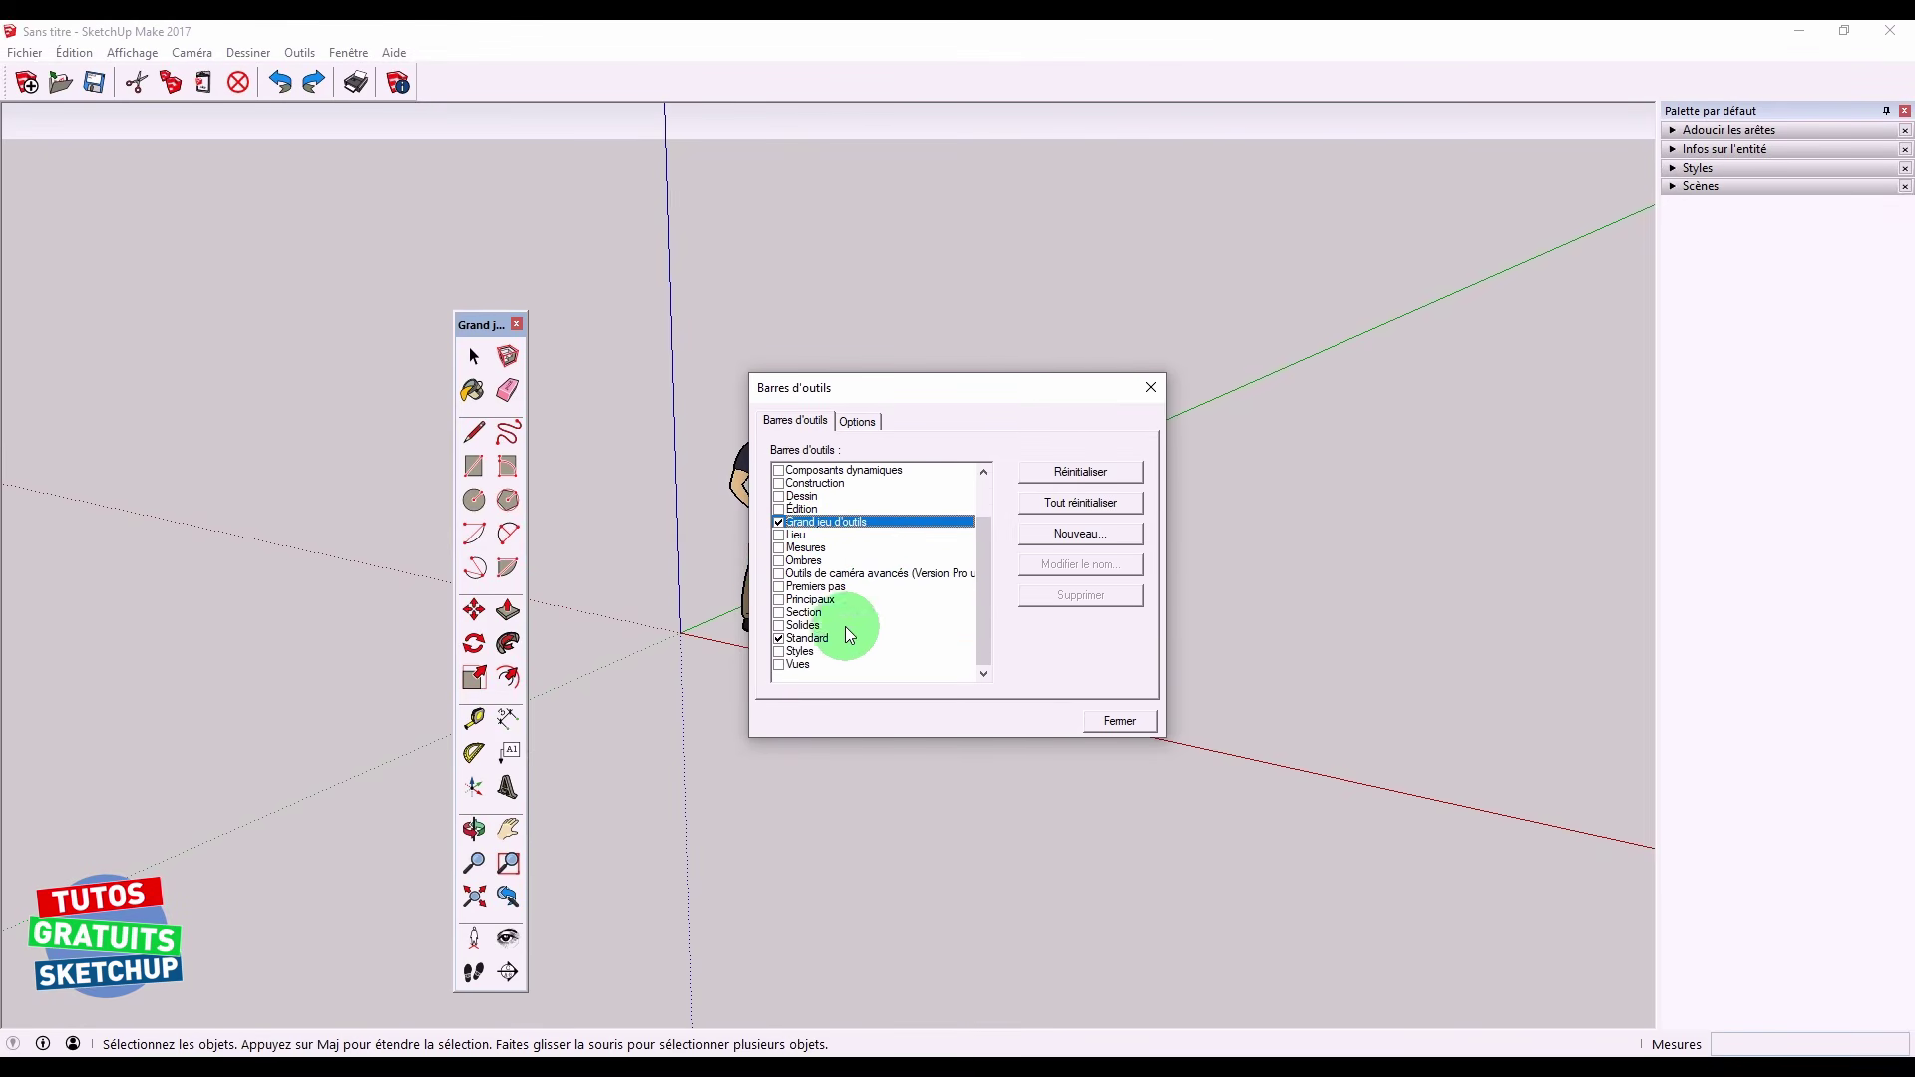
{"action": "left_click", "coordinate": [779, 651]}
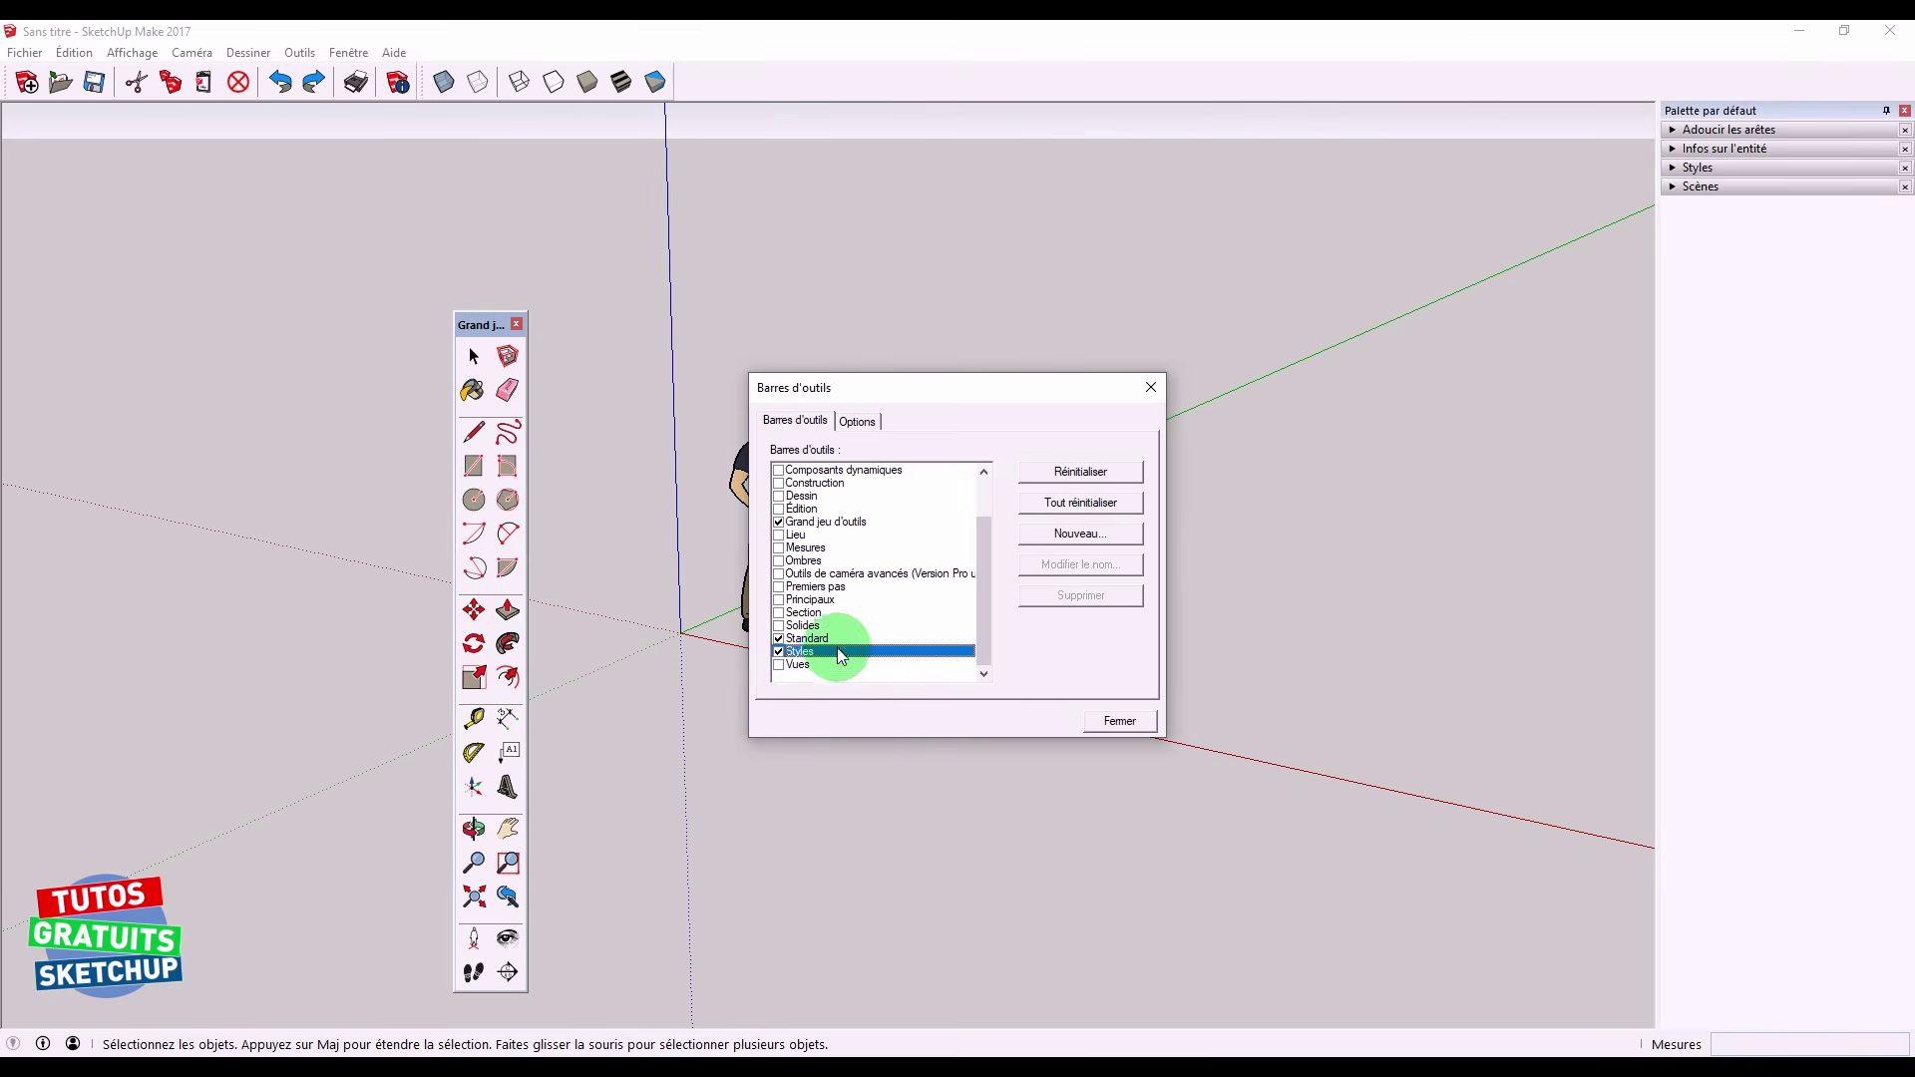
{"action": "left_click", "coordinate": [779, 664]}
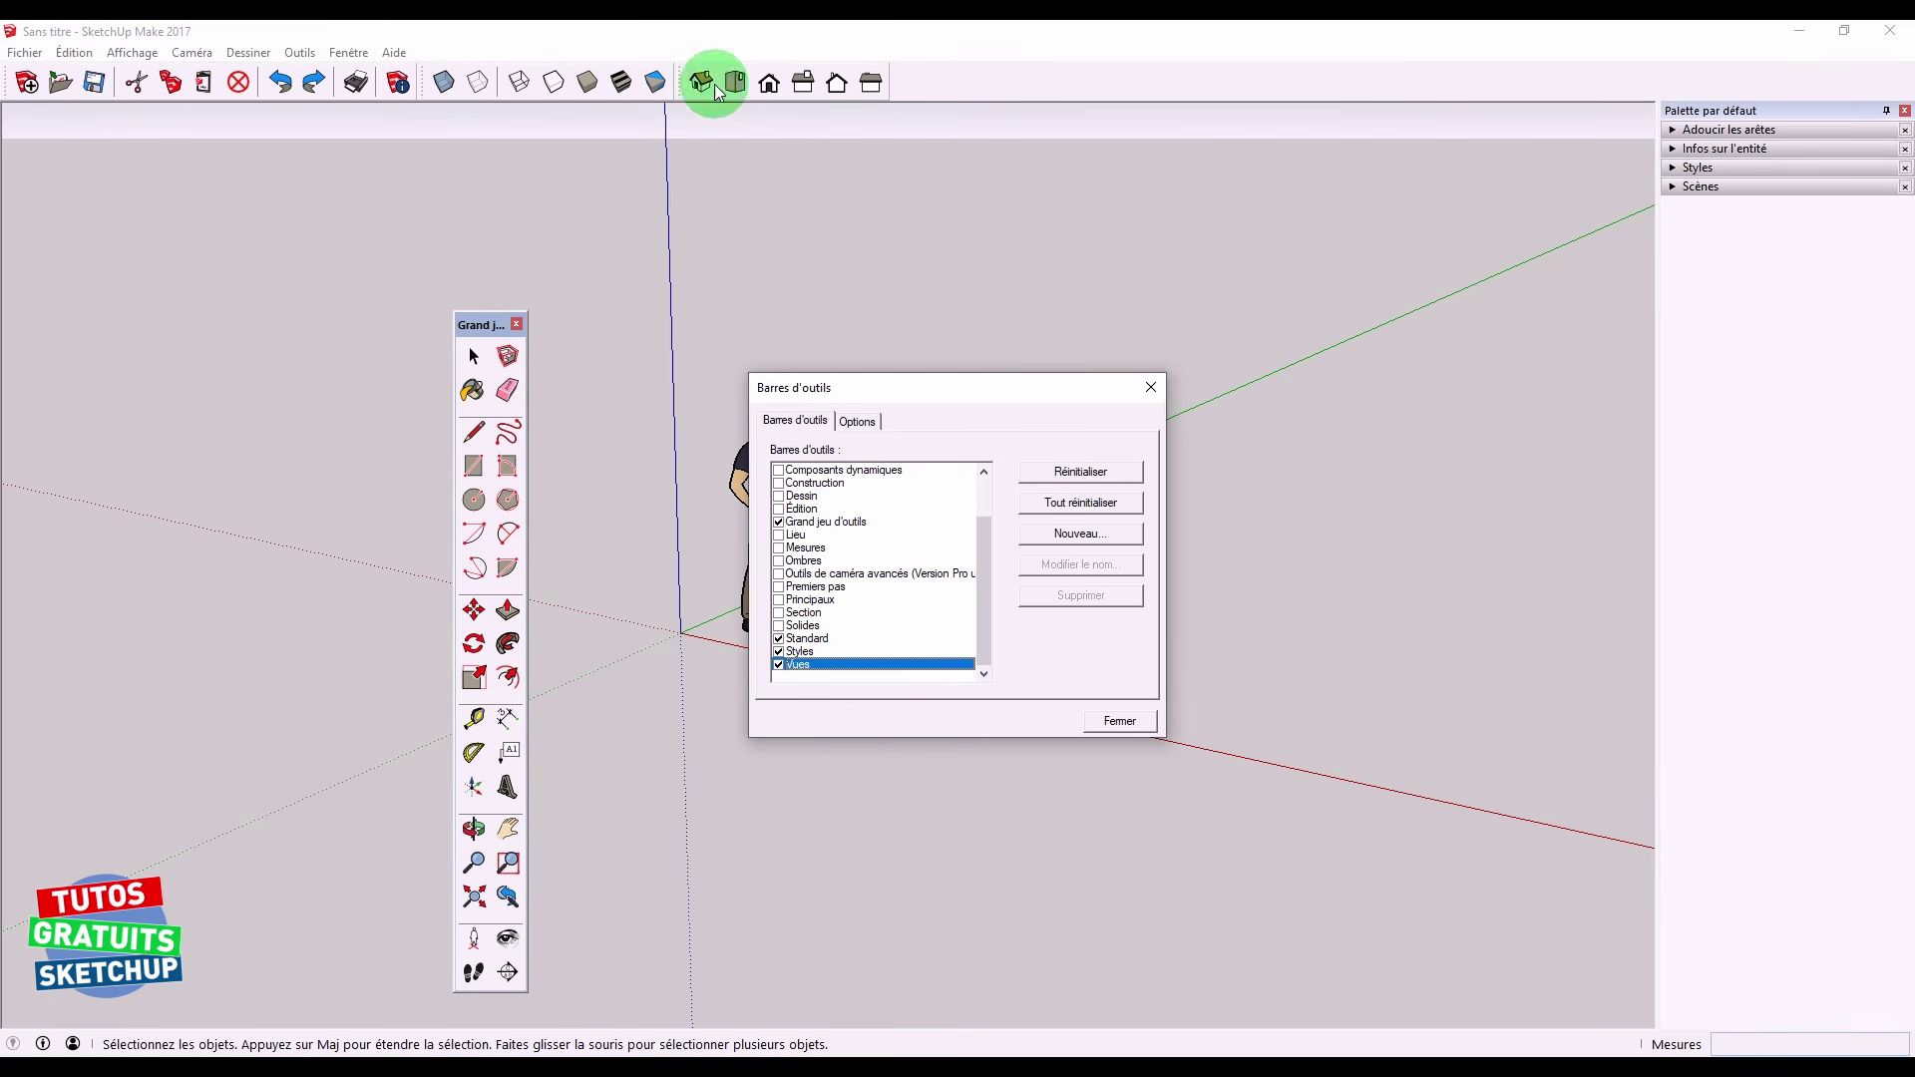
{"action": "left_click", "coordinate": [1119, 723]}
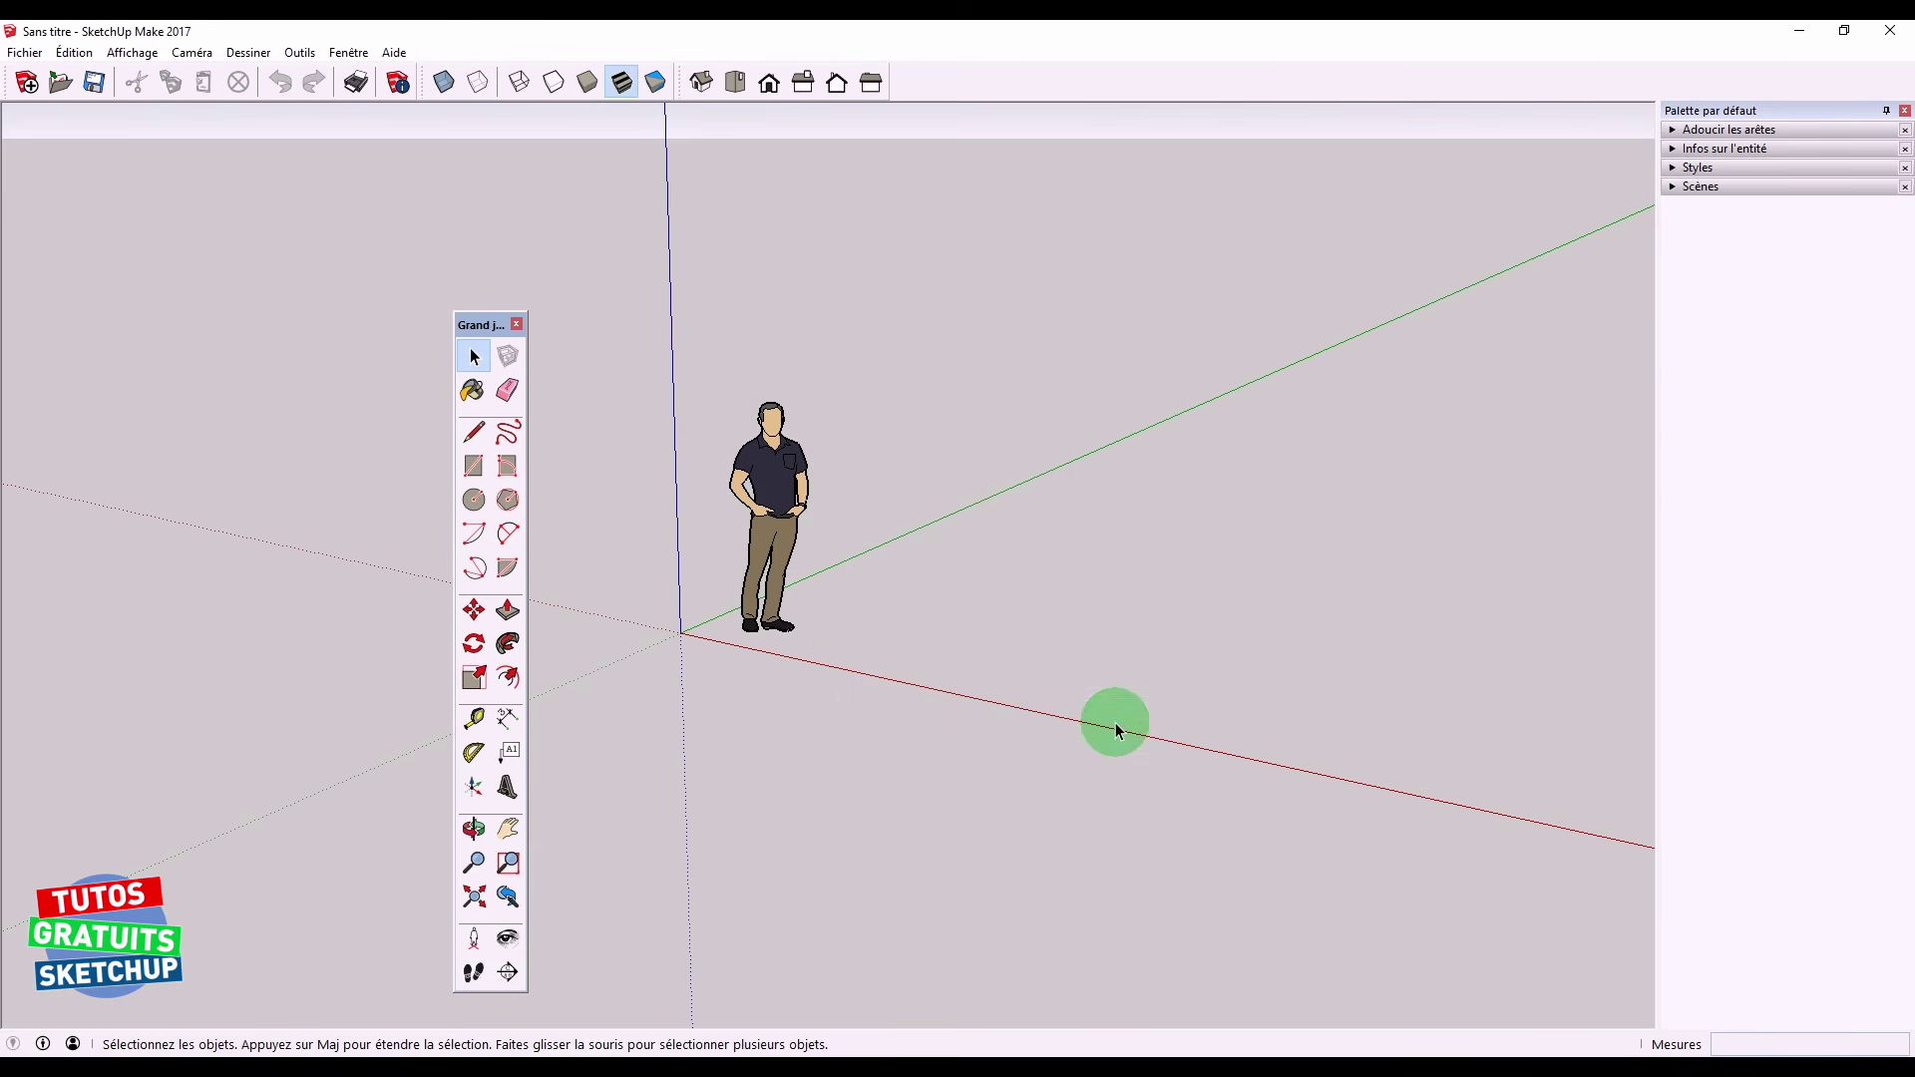
{"action": "left_click_drag", "start_coordinate": [475, 336], "coordinate": [5, 91]}
{"action": "left_click", "coordinate": [542, 397]}
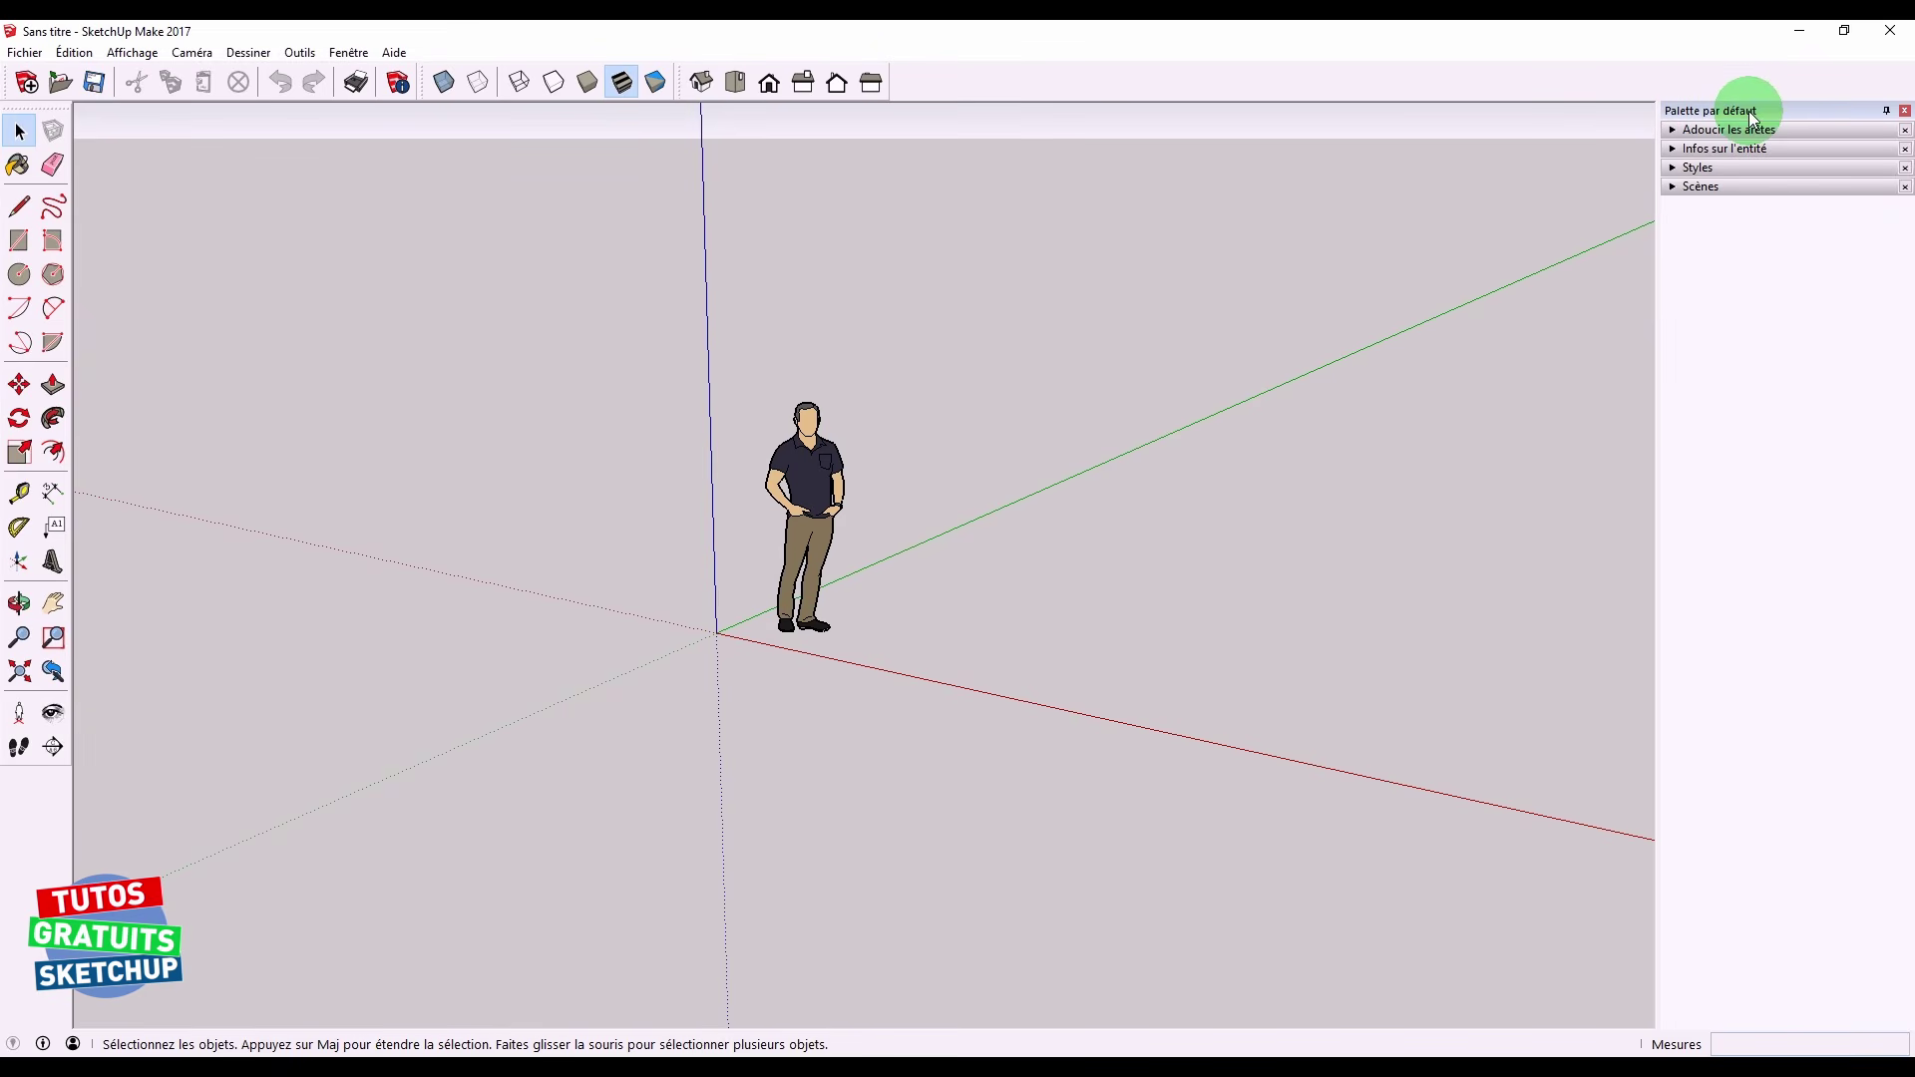
Look into the Adoucir les arêtes and Infos sur l'entité sections of the default tray, and close the tray
{"action": "left_click", "coordinate": [1672, 131]}
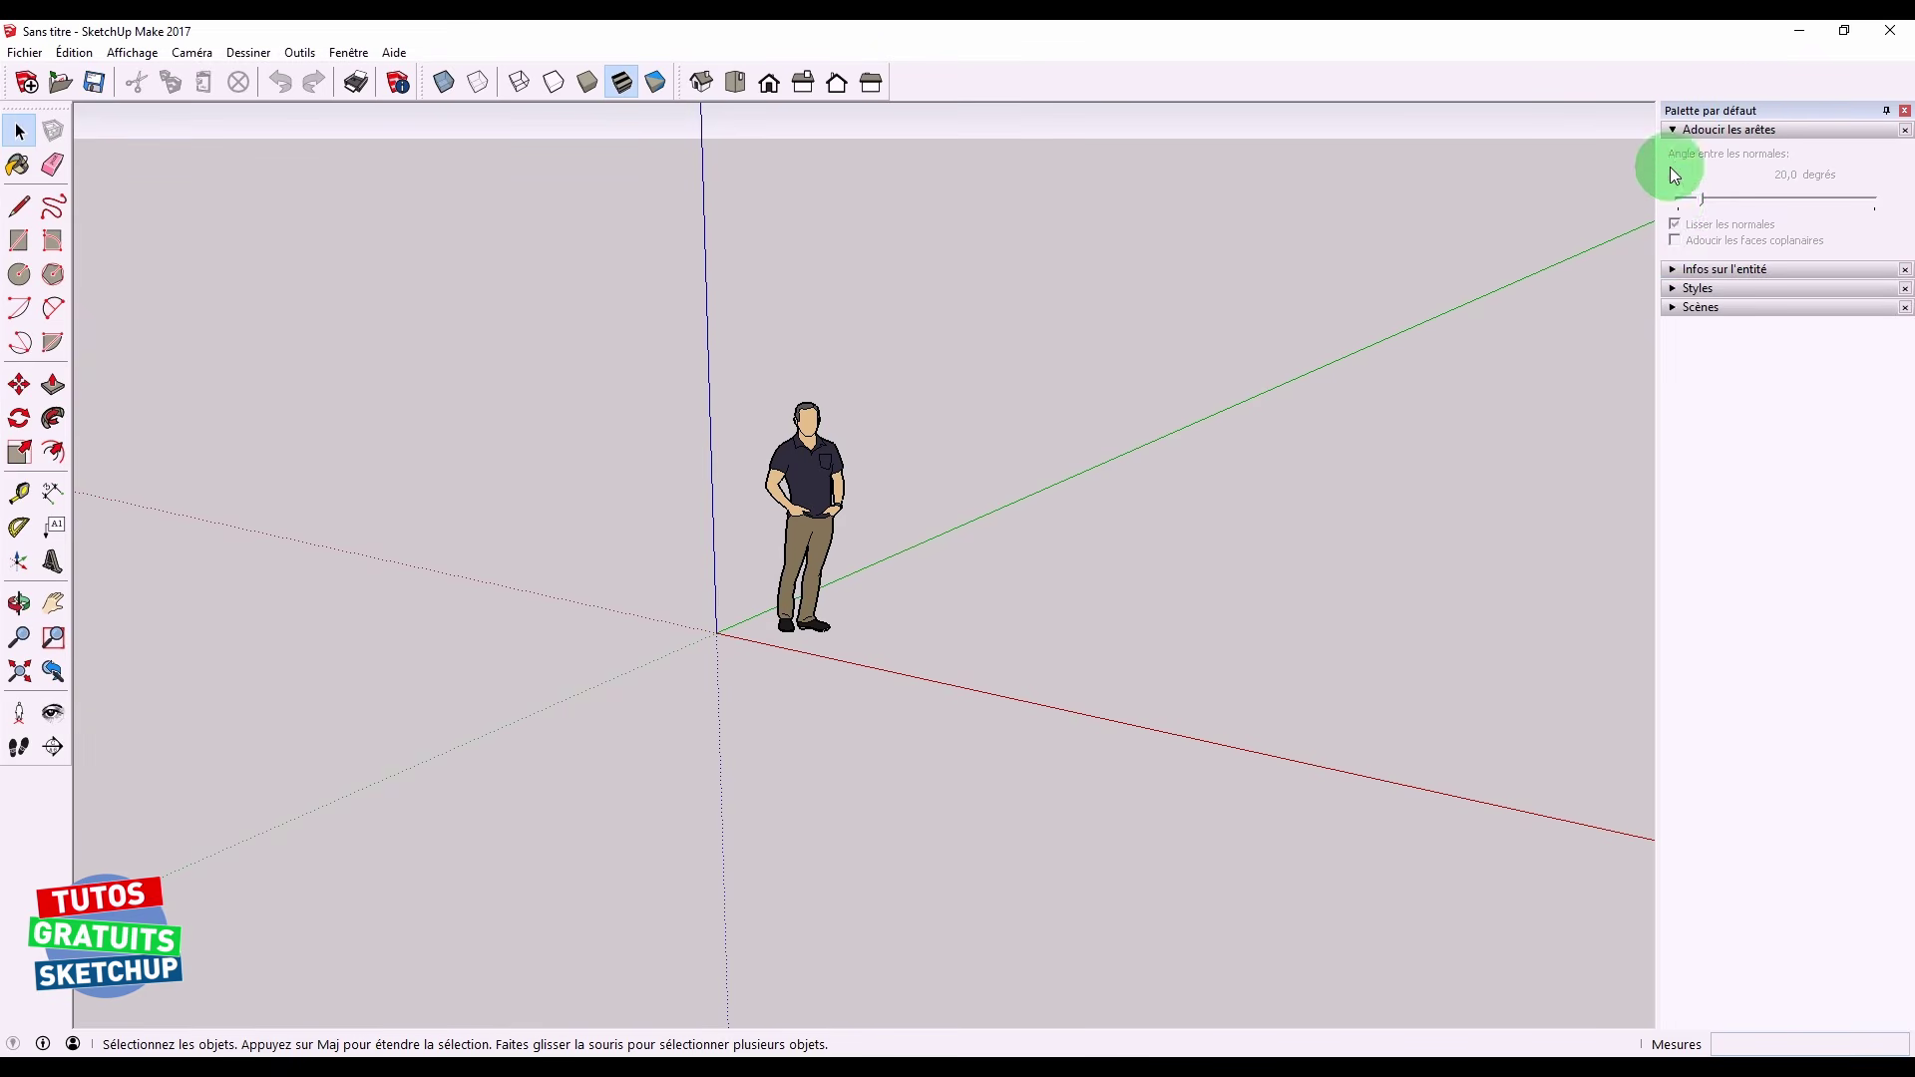
{"action": "left_click", "coordinate": [1671, 268]}
{"action": "left_click", "coordinate": [1673, 131]}
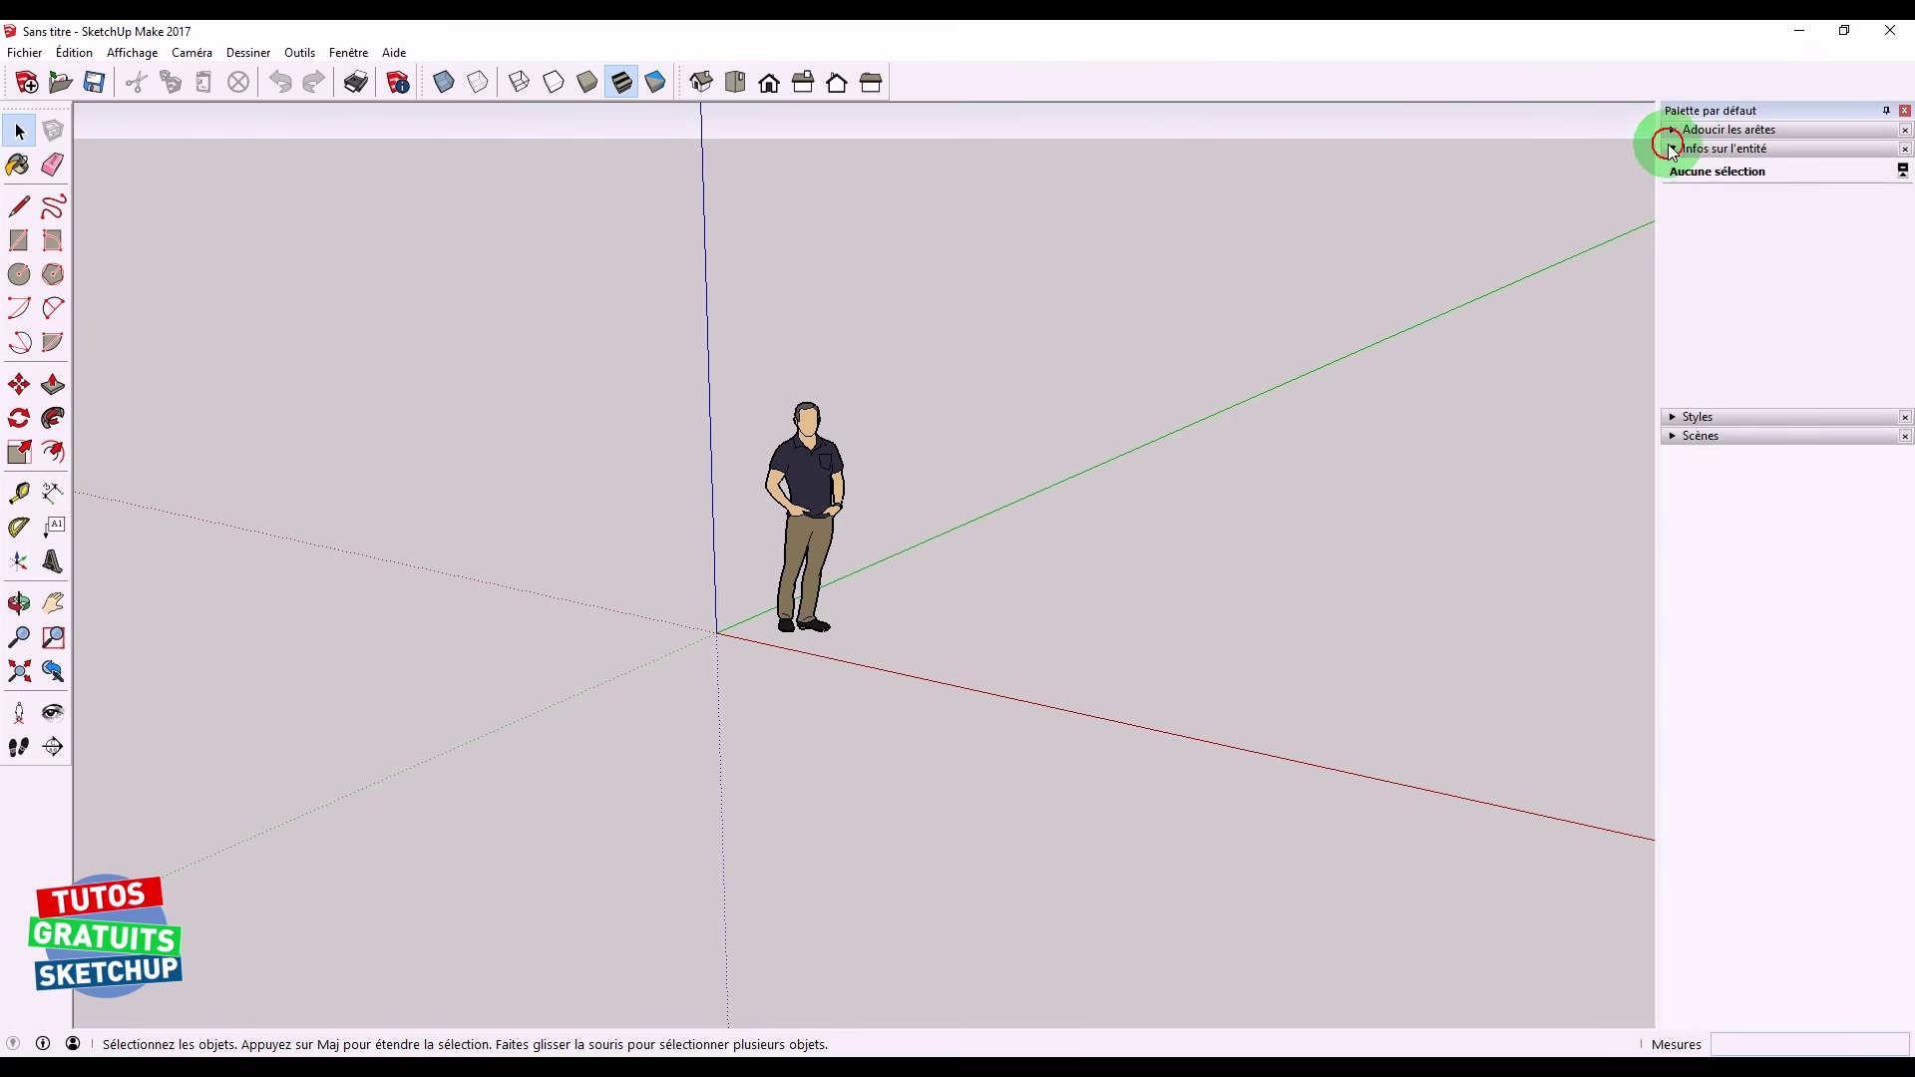
{"action": "left_click", "coordinate": [1673, 149]}
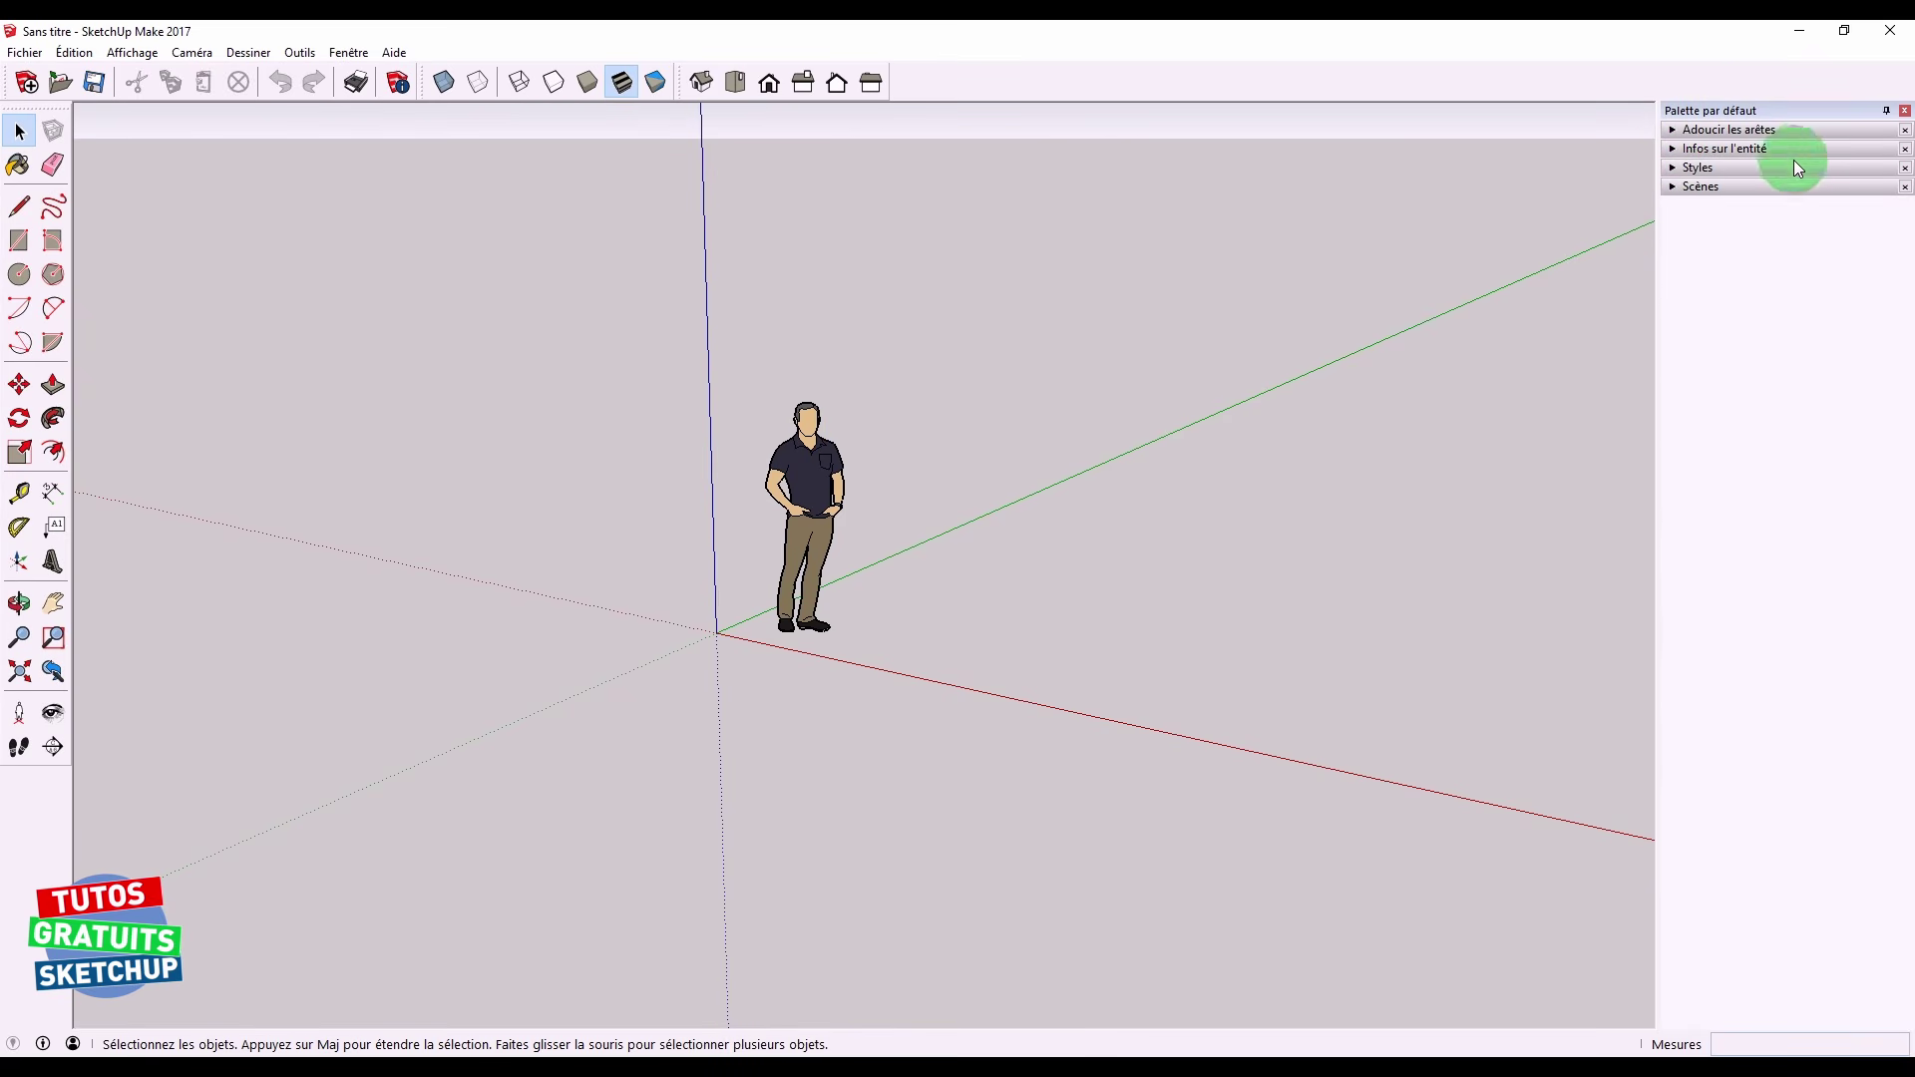
{"action": "left_click", "coordinate": [1905, 110]}
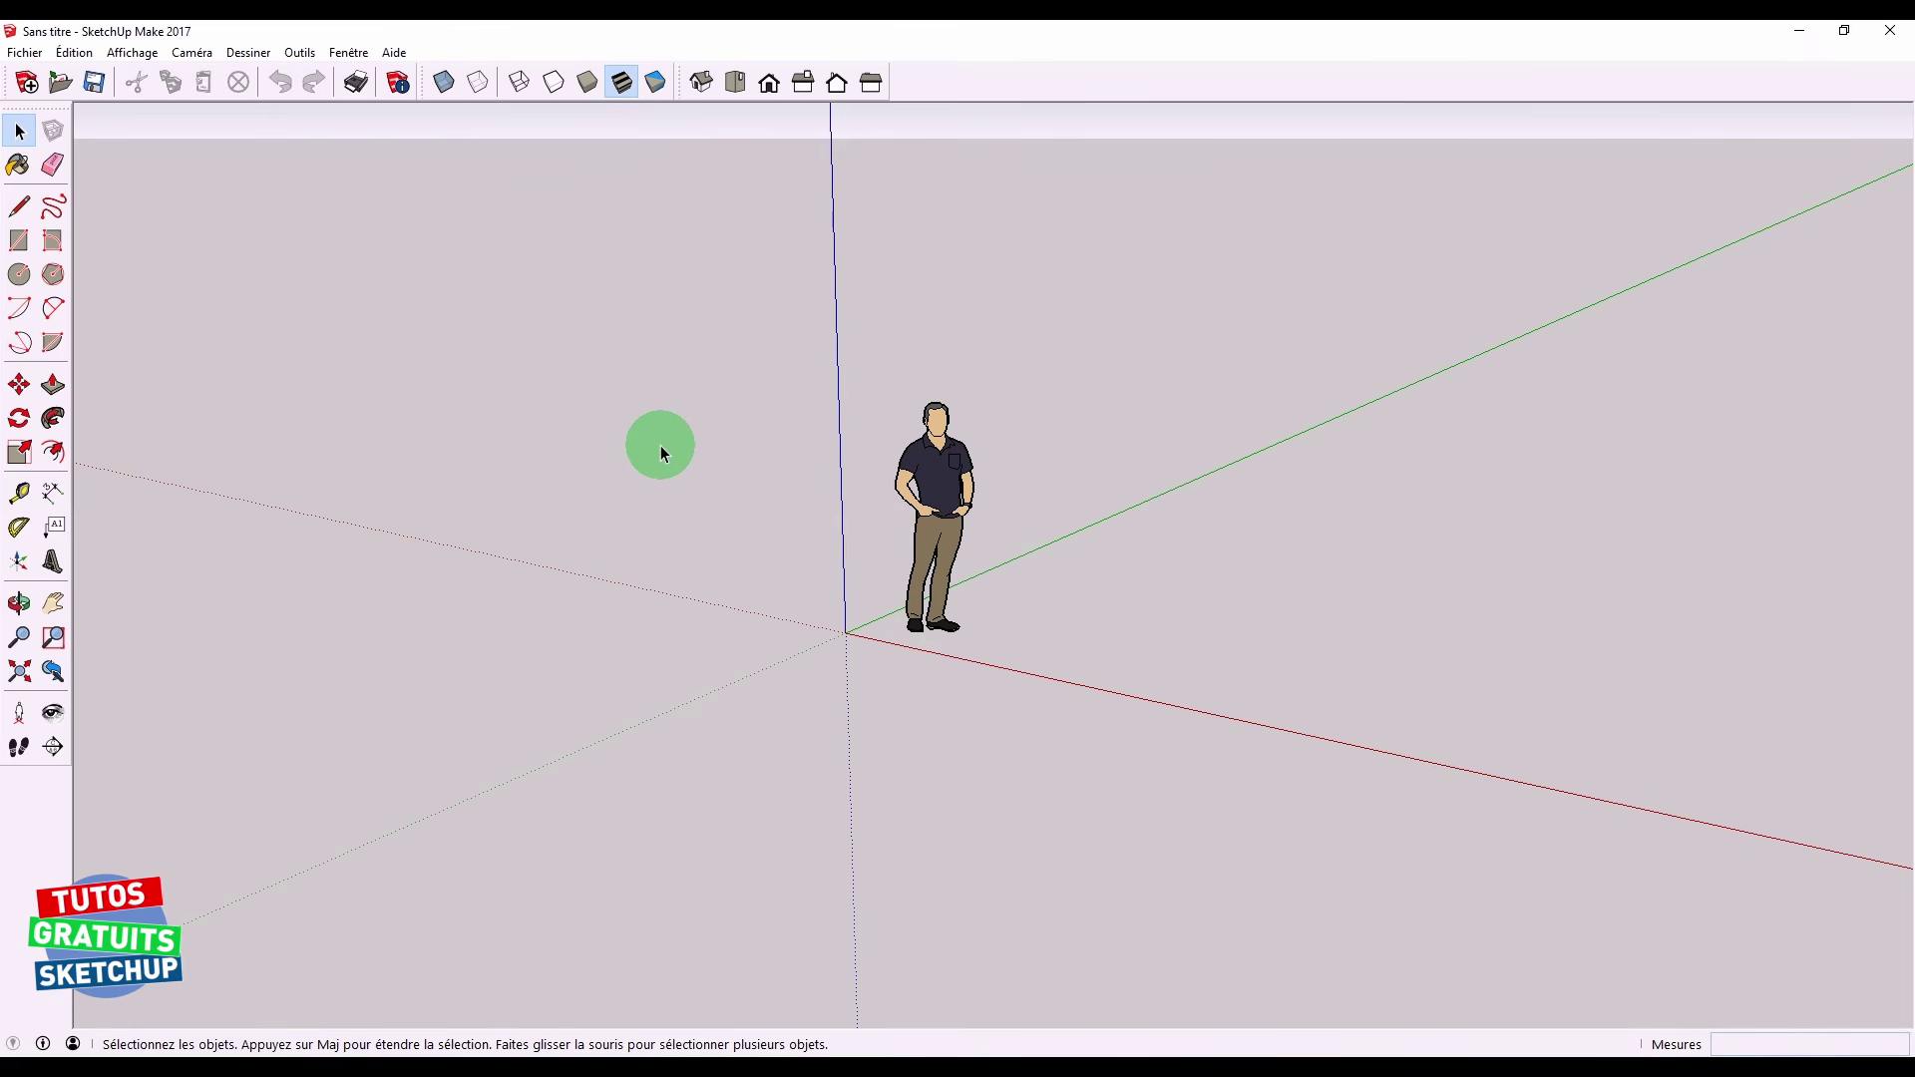
Delete the standing human figure beside the origin
{"action": "left_click", "coordinate": [944, 484]}
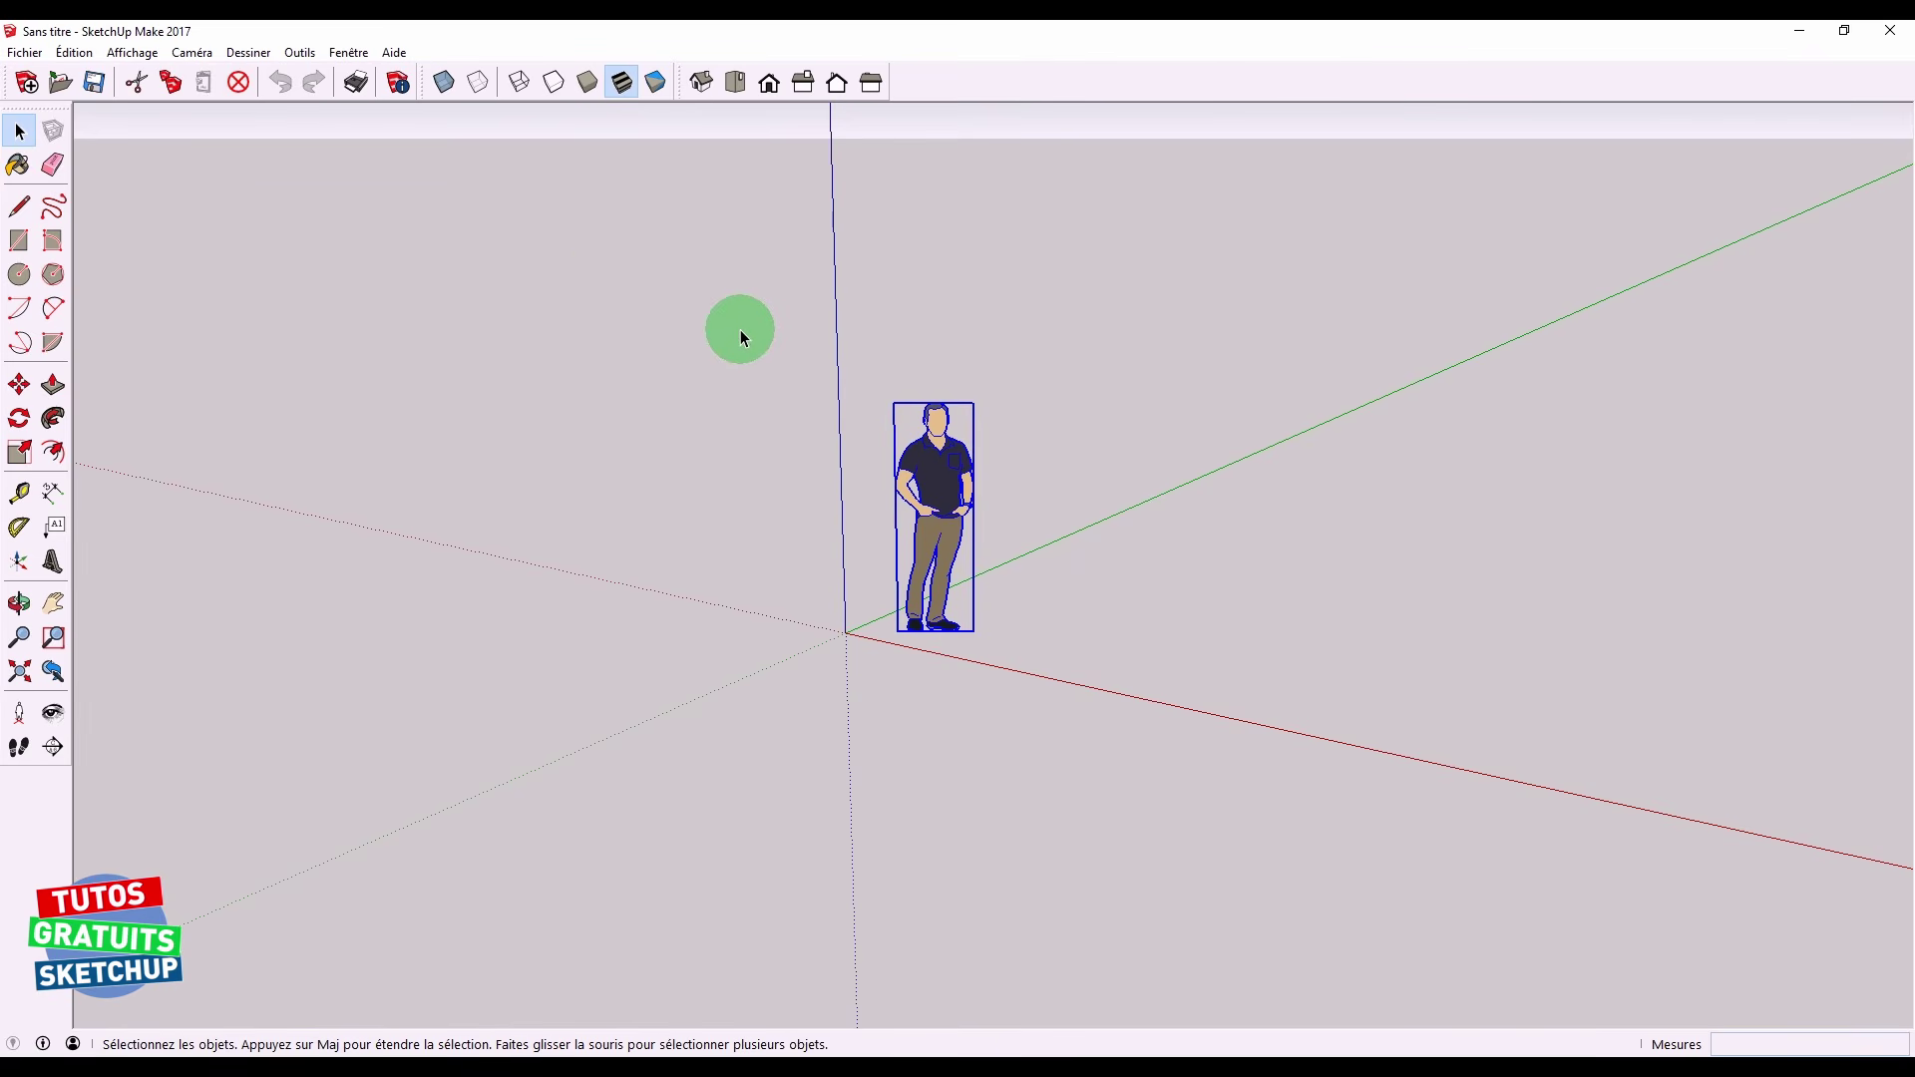
{"action": "key", "text": "Delete"}
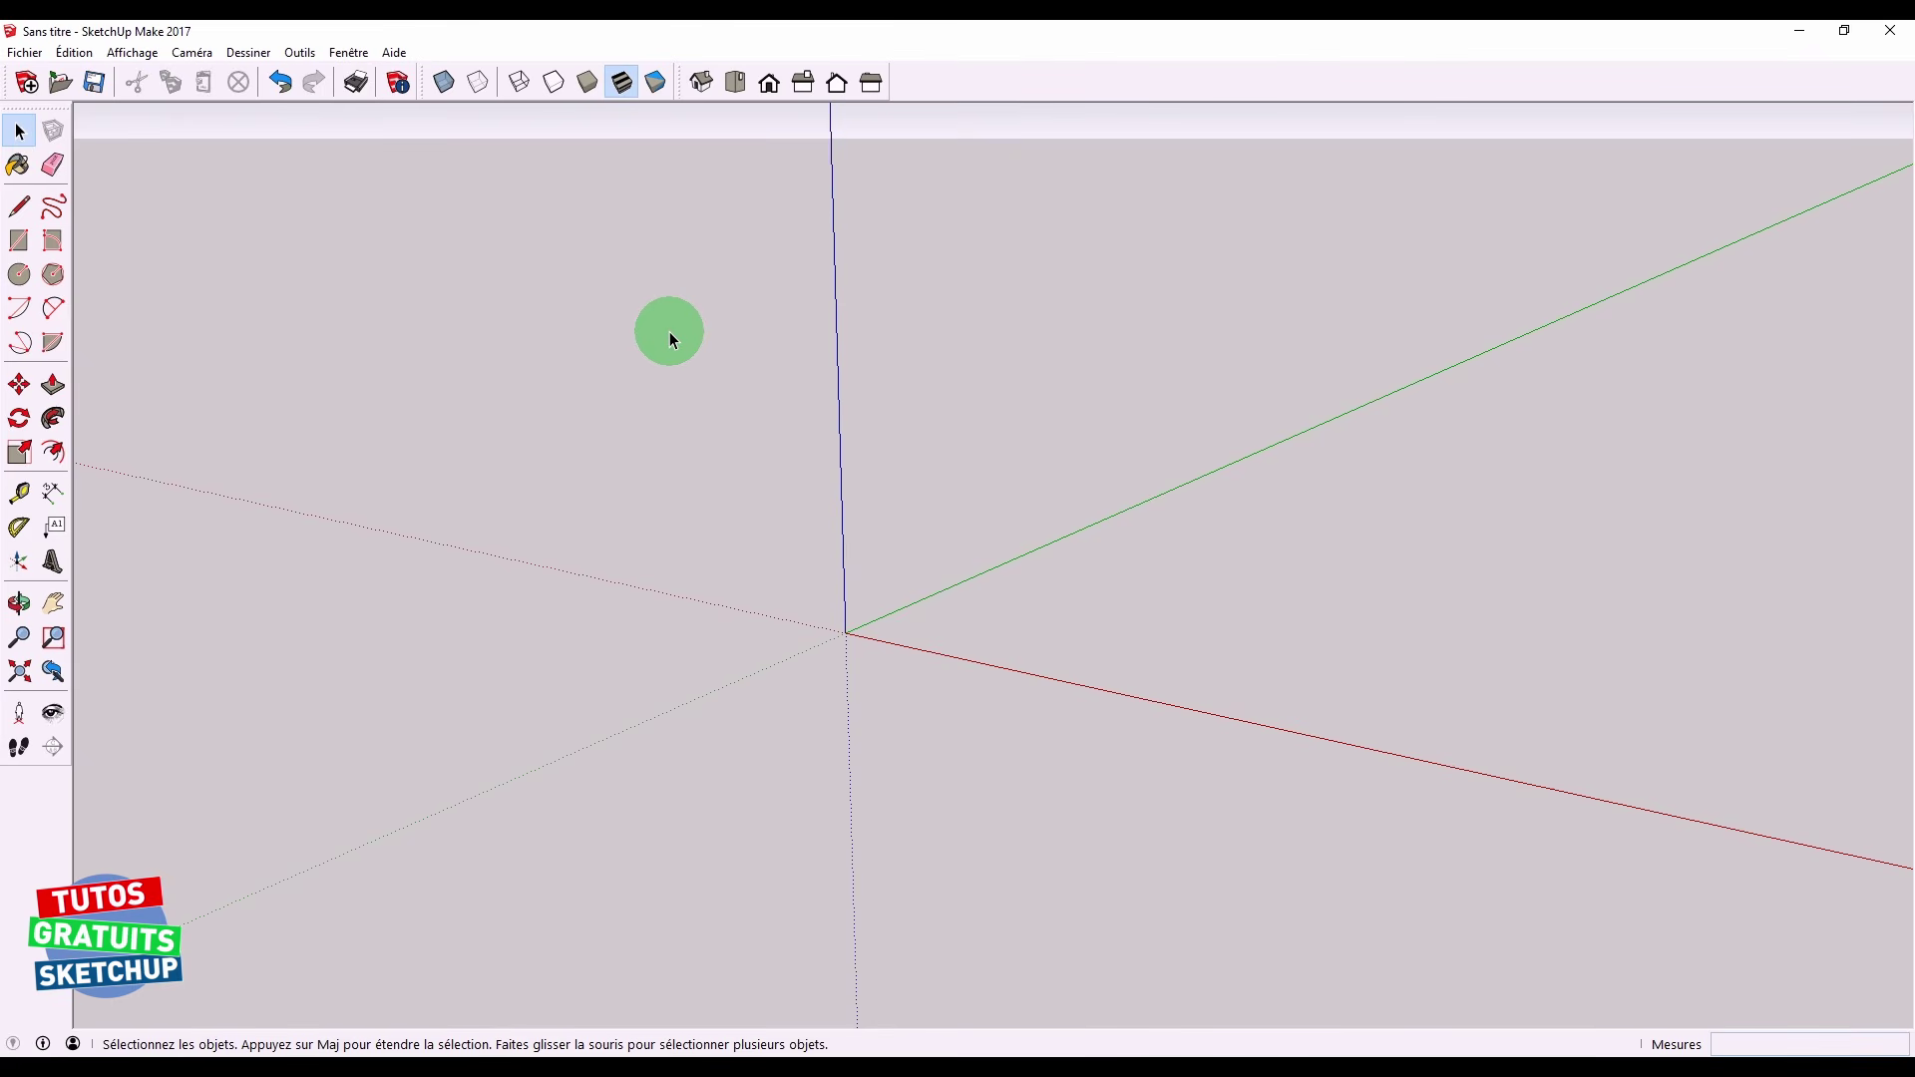
Examine the empty scene around the origin by orbiting the camera in both directions and panning the view
{"action": "key", "text": "o"}
{"action": "left_click_drag", "start_coordinate": [671, 406], "coordinate": [710, 386]}
{"action": "key", "text": "space"}
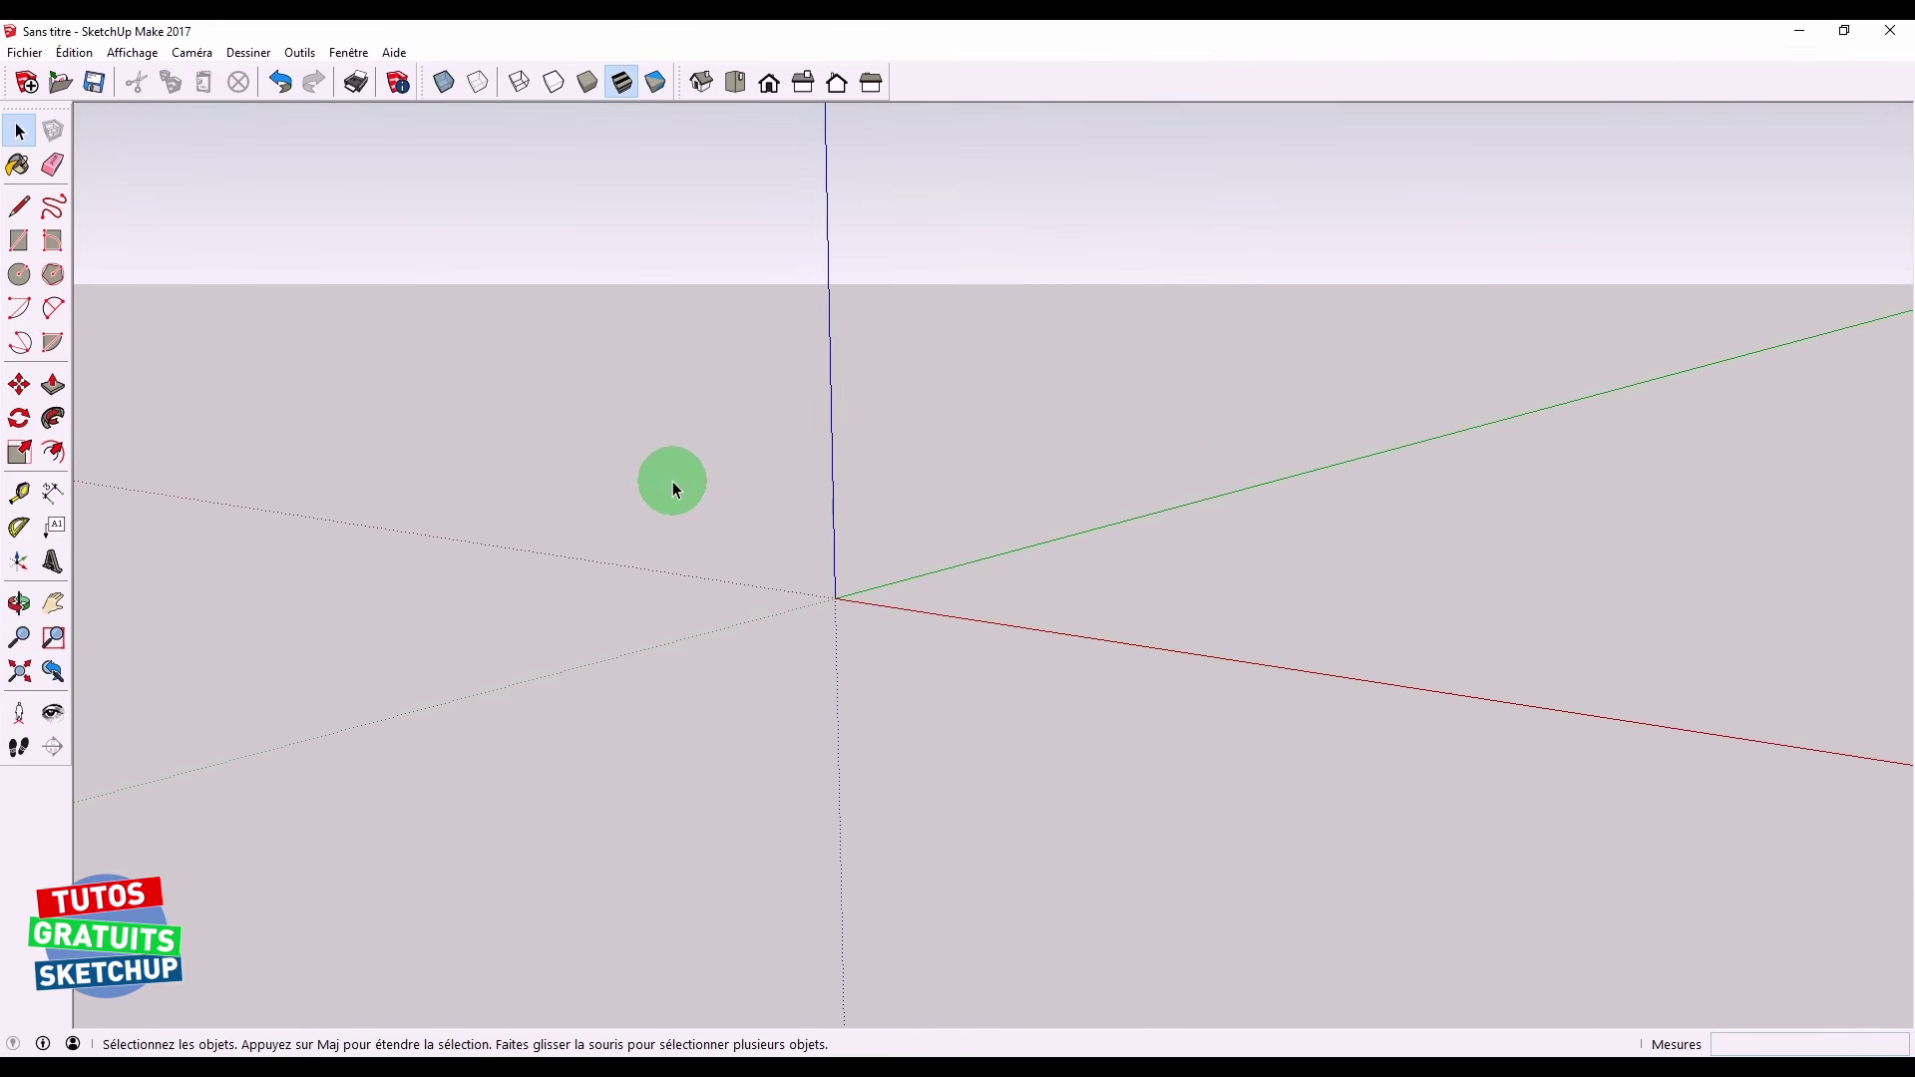
{"action": "key", "text": "o"}
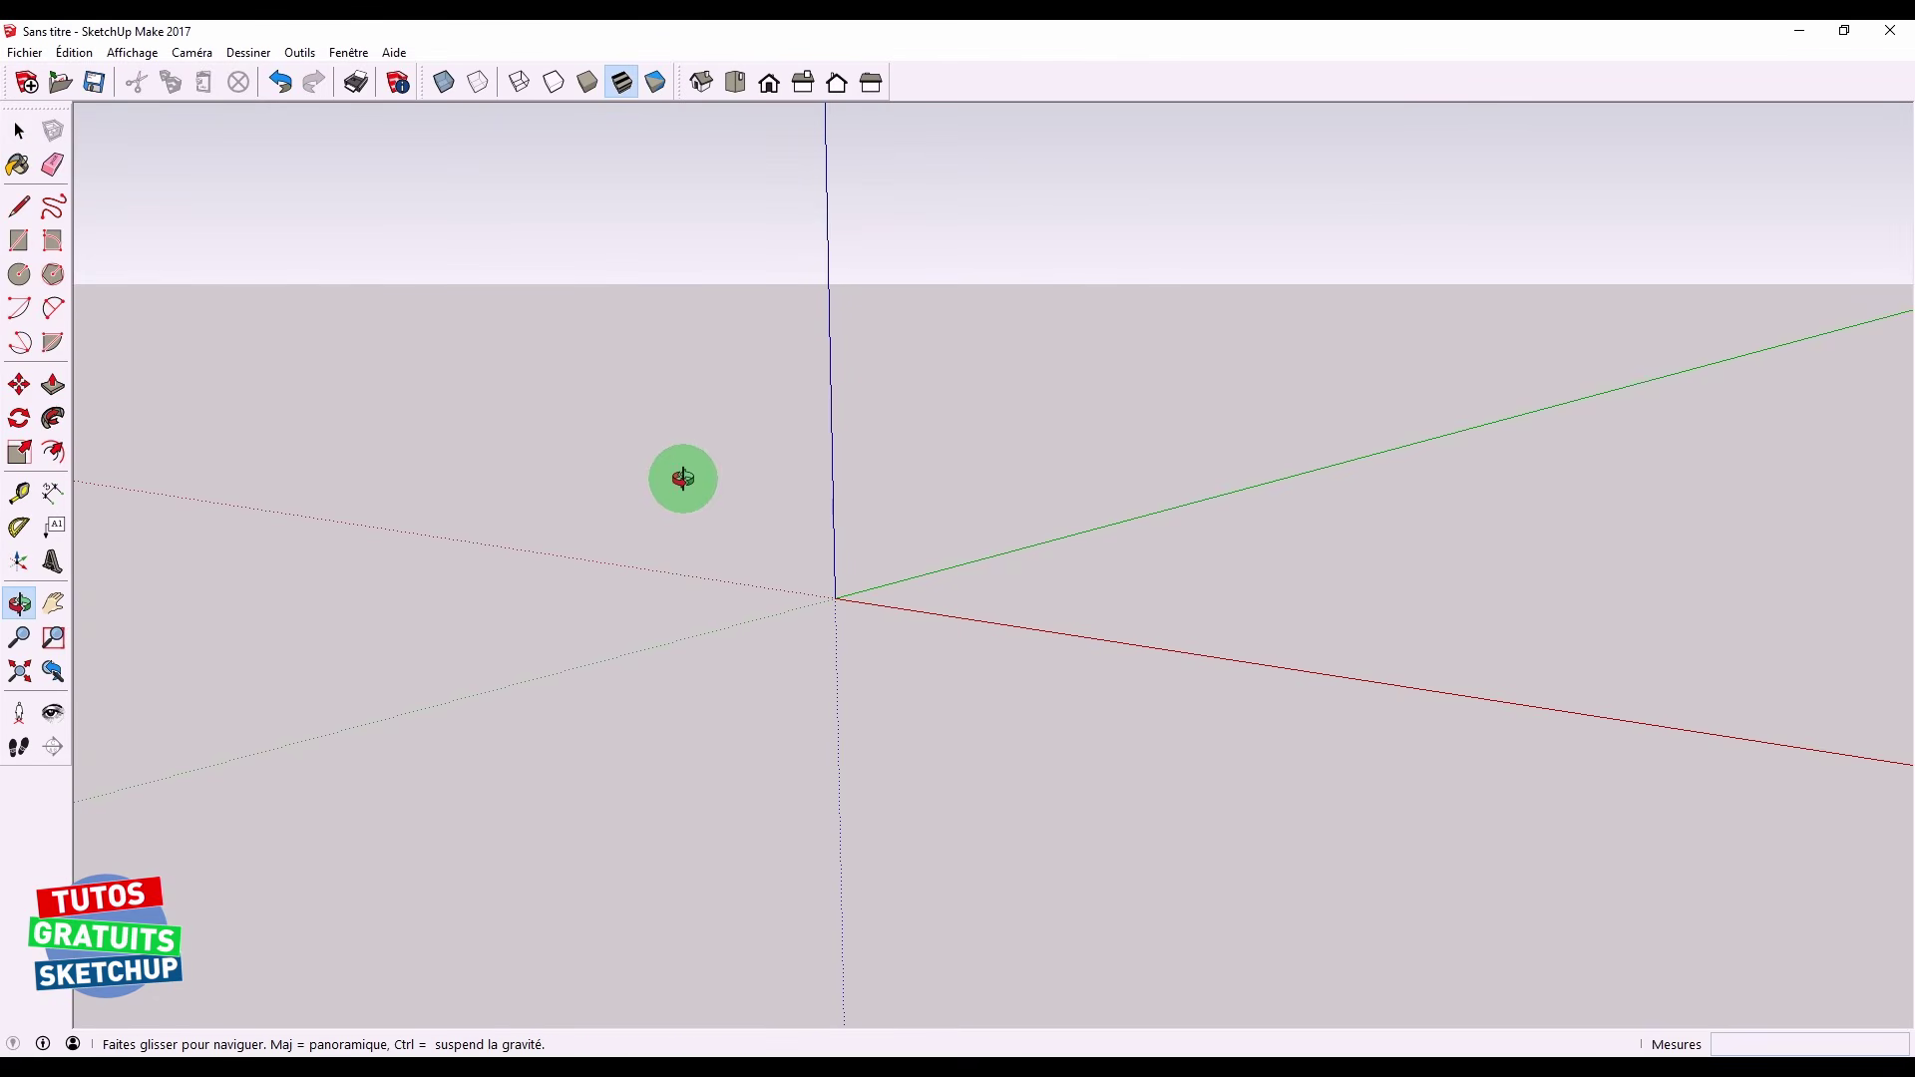
{"action": "left_click_drag", "start_coordinate": [683, 479], "coordinate": [731, 483]}
{"action": "key", "text": "space"}
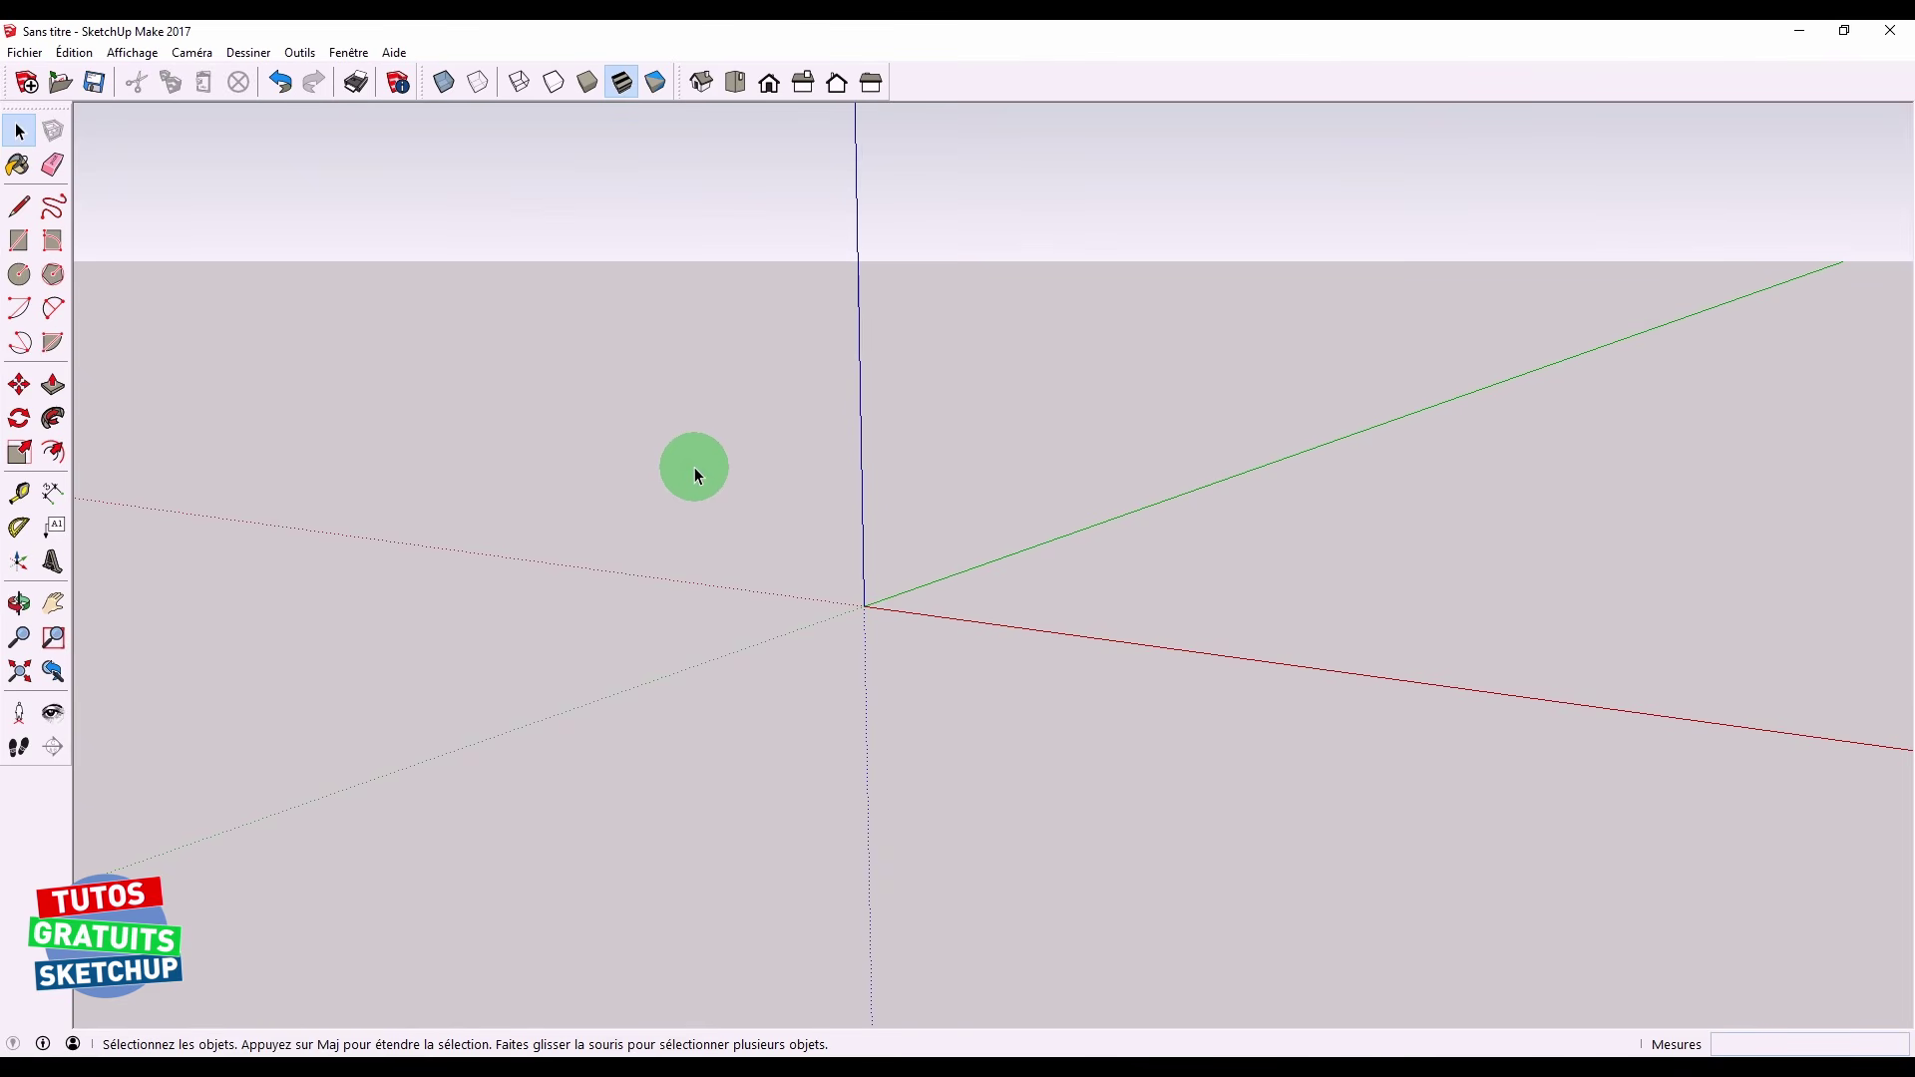
{"action": "key", "text": "o"}
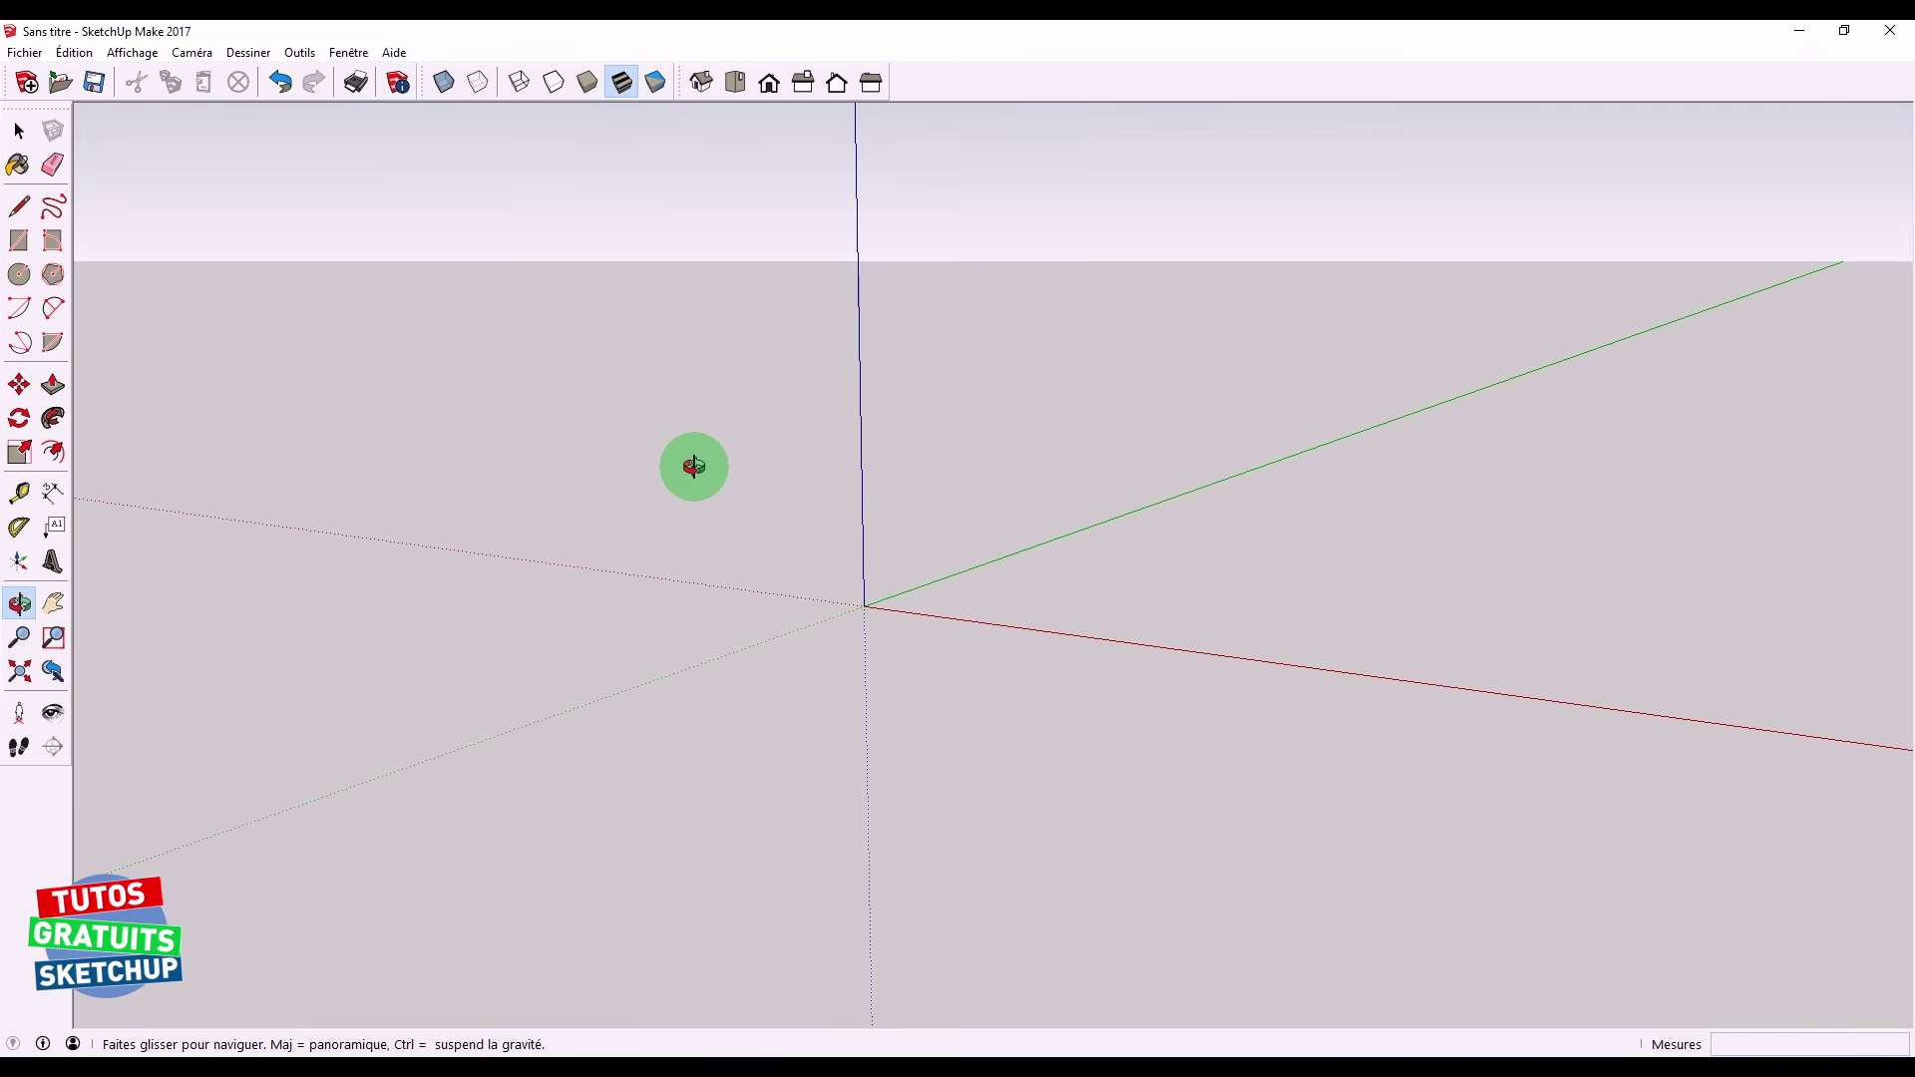
{"action": "key", "text": "shift"}
{"action": "left_click_drag", "start_coordinate": [694, 467], "coordinate": [612, 483], "text": "shift"}
{"action": "key", "text": "space"}
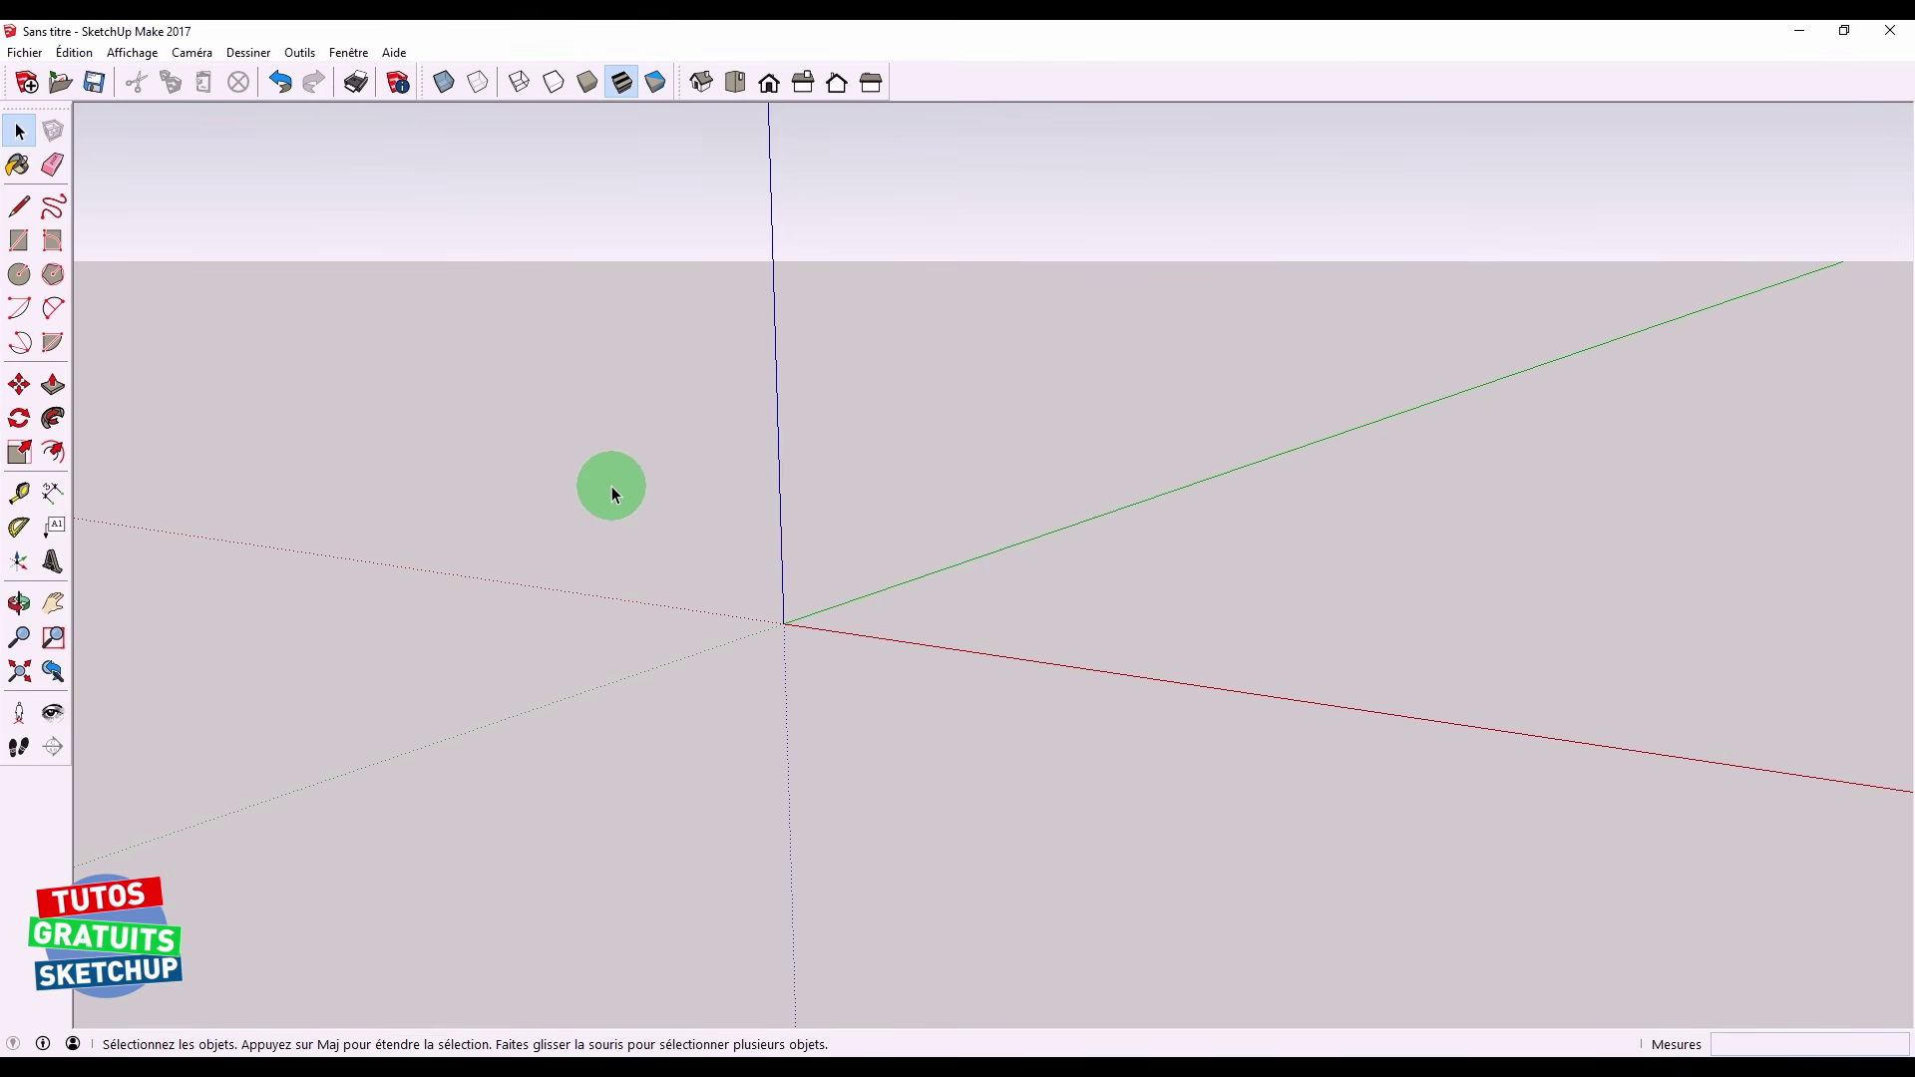
Draw a rectangle of about 2261 × 2408 mm on the ground plane, starting at the origin between the red and green axes
{"action": "key", "text": "r"}
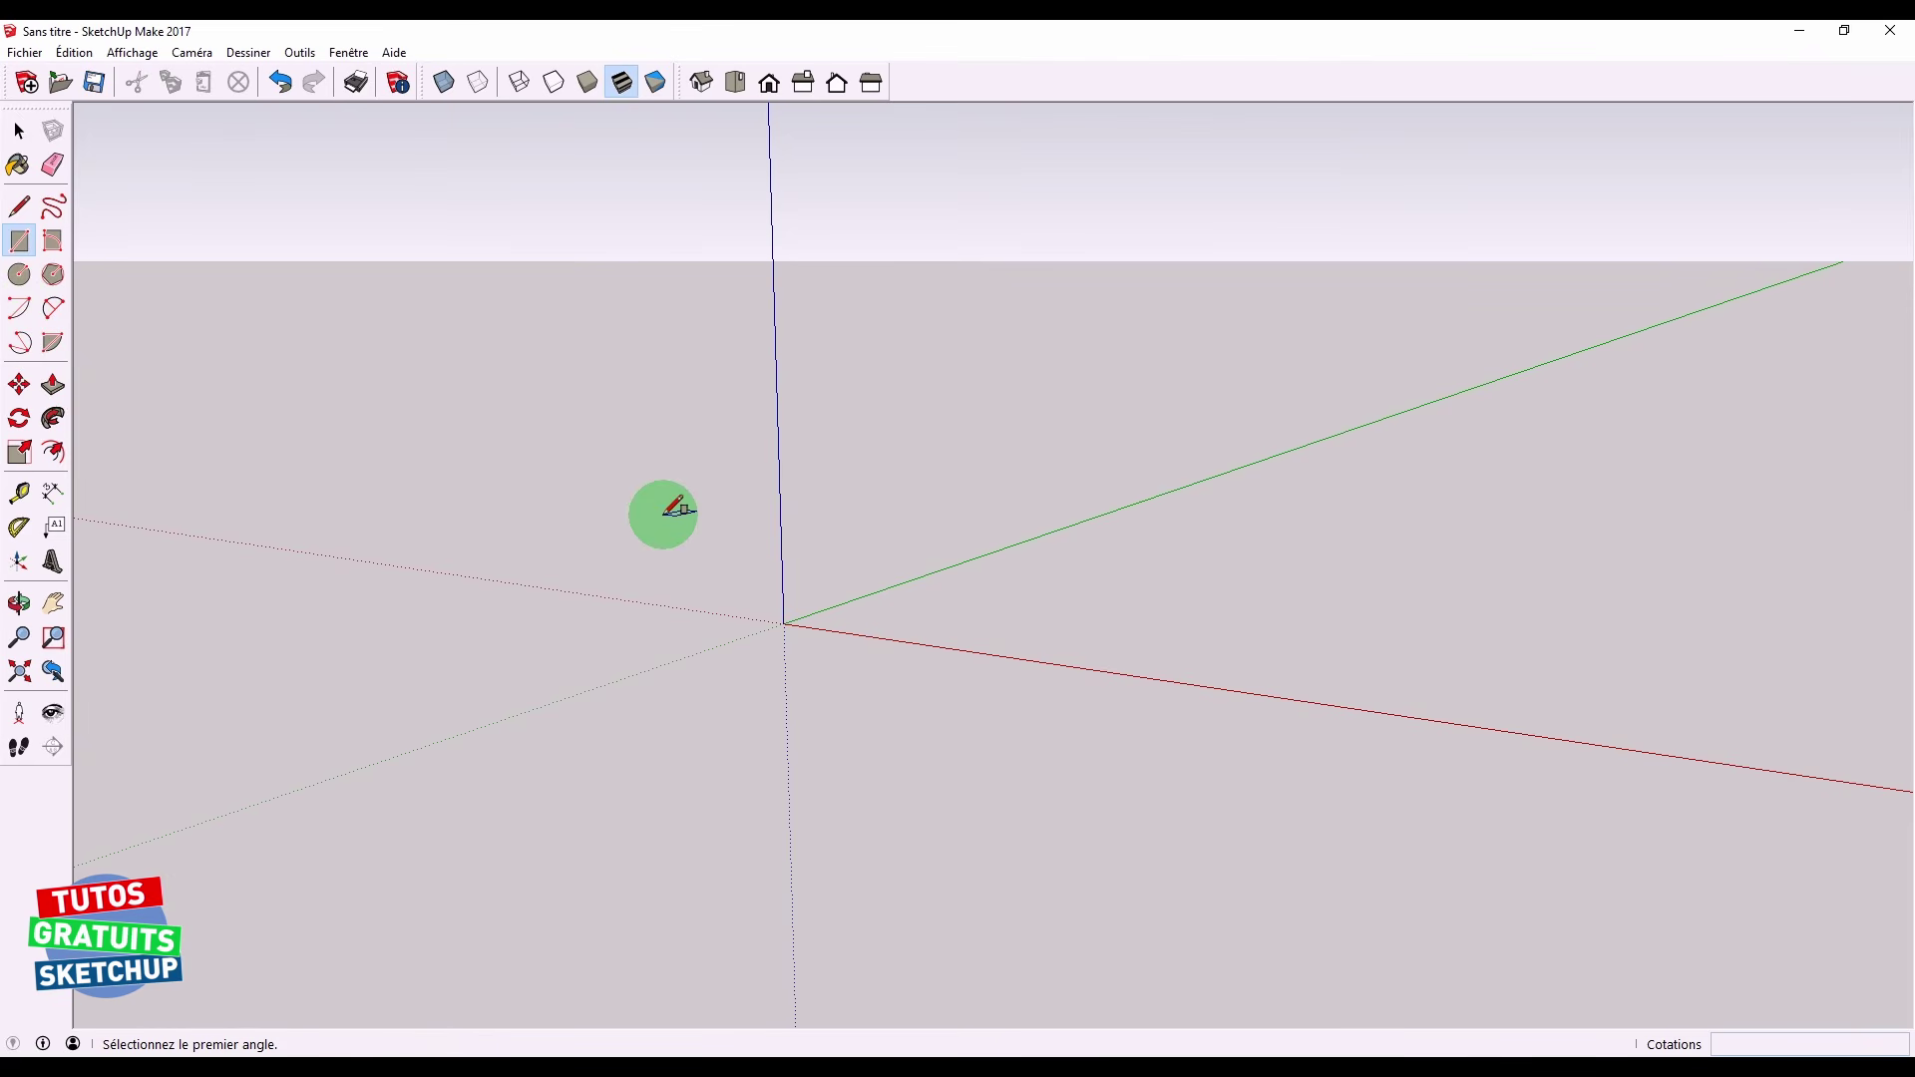
{"action": "middle_click_drag", "start_coordinate": [665, 497], "coordinate": [796, 555]}
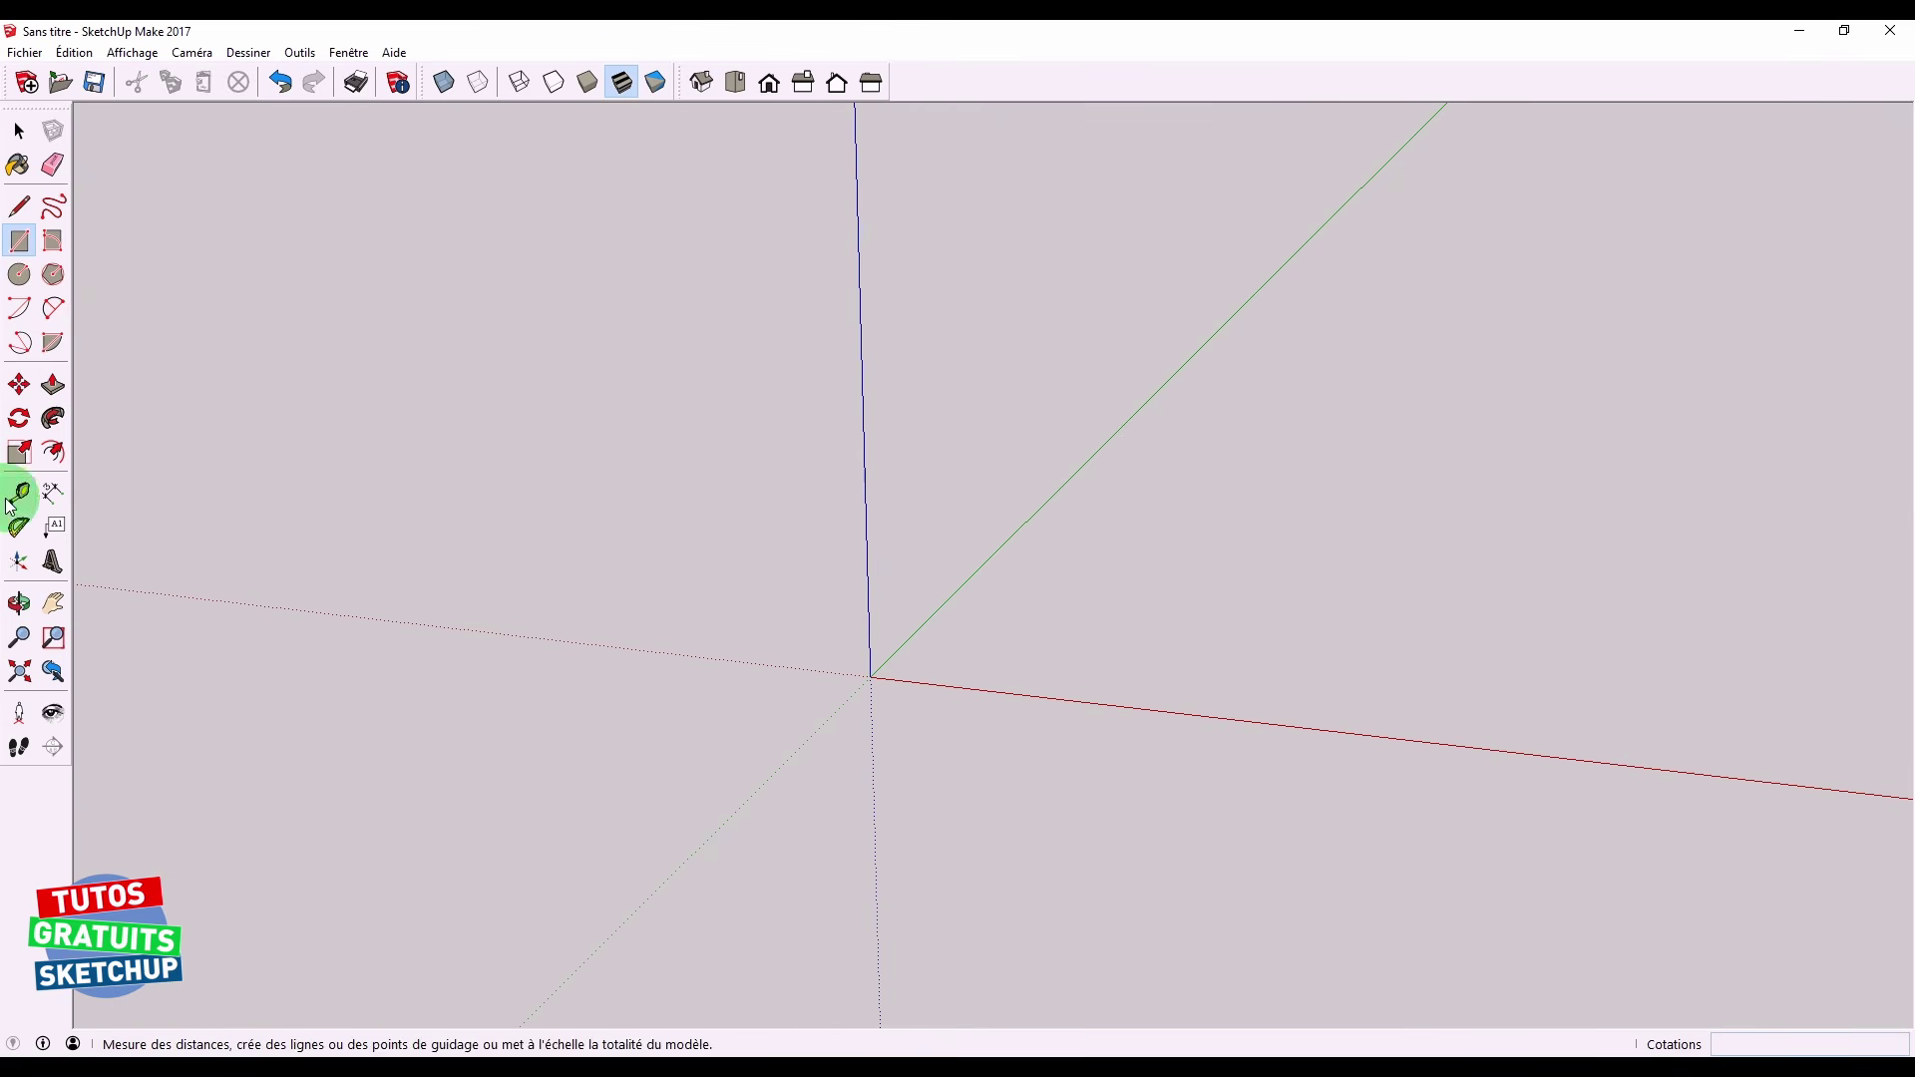
{"action": "left_click", "coordinate": [20, 604]}
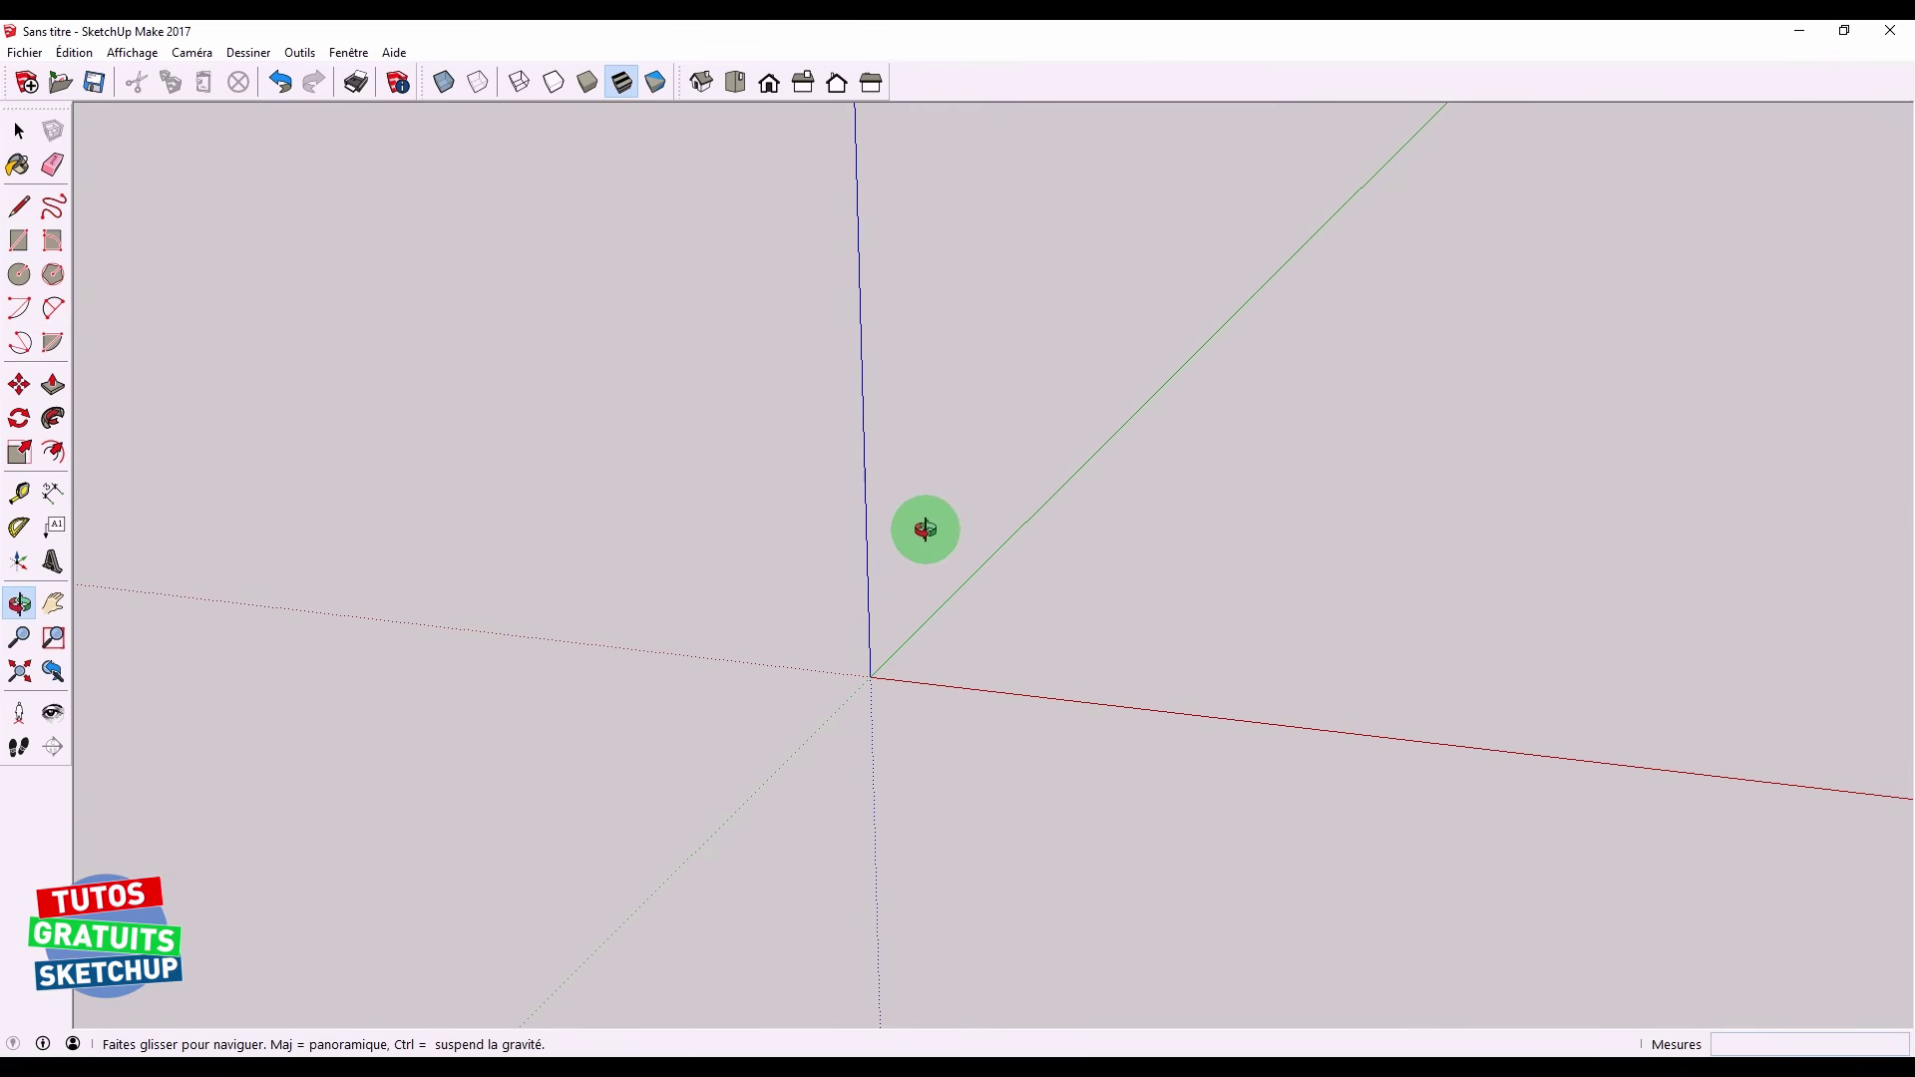
{"action": "left_click_drag", "start_coordinate": [940, 535], "coordinate": [858, 512]}
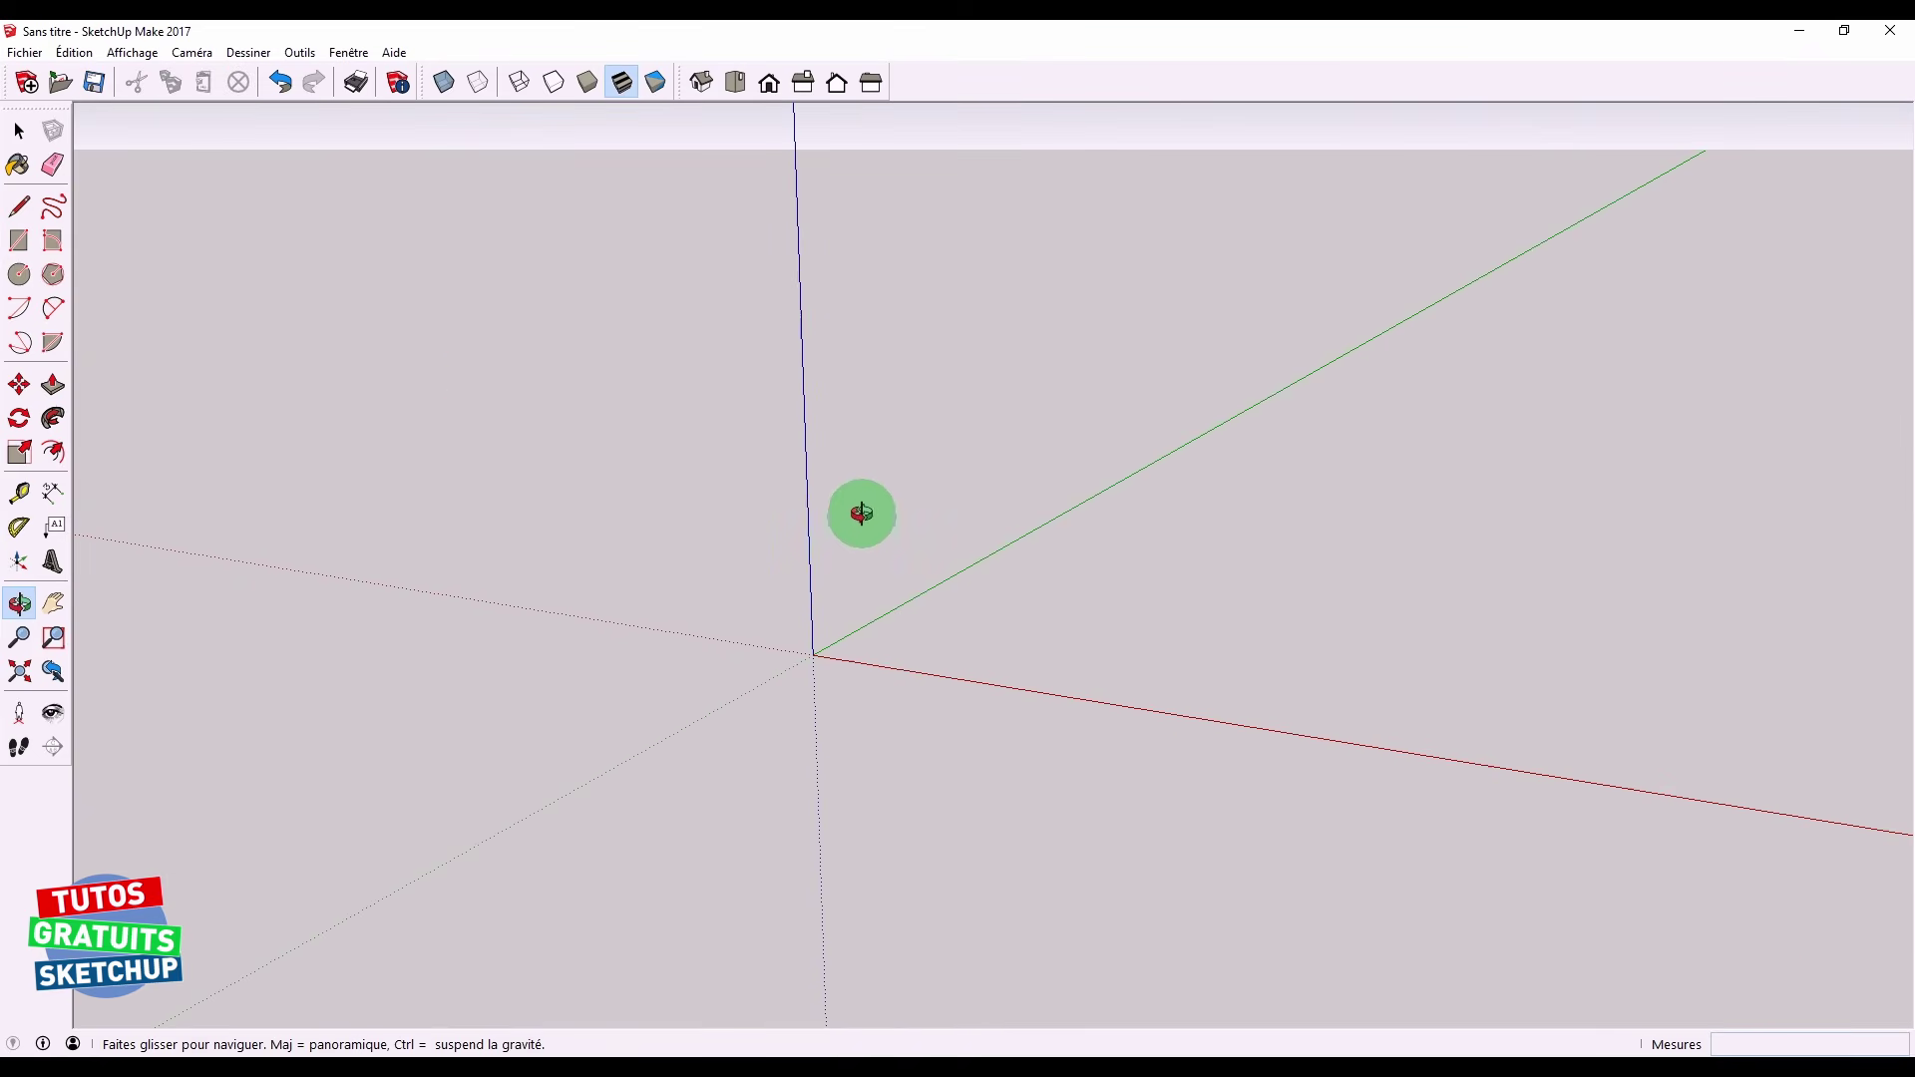
{"action": "left_click", "coordinate": [20, 240]}
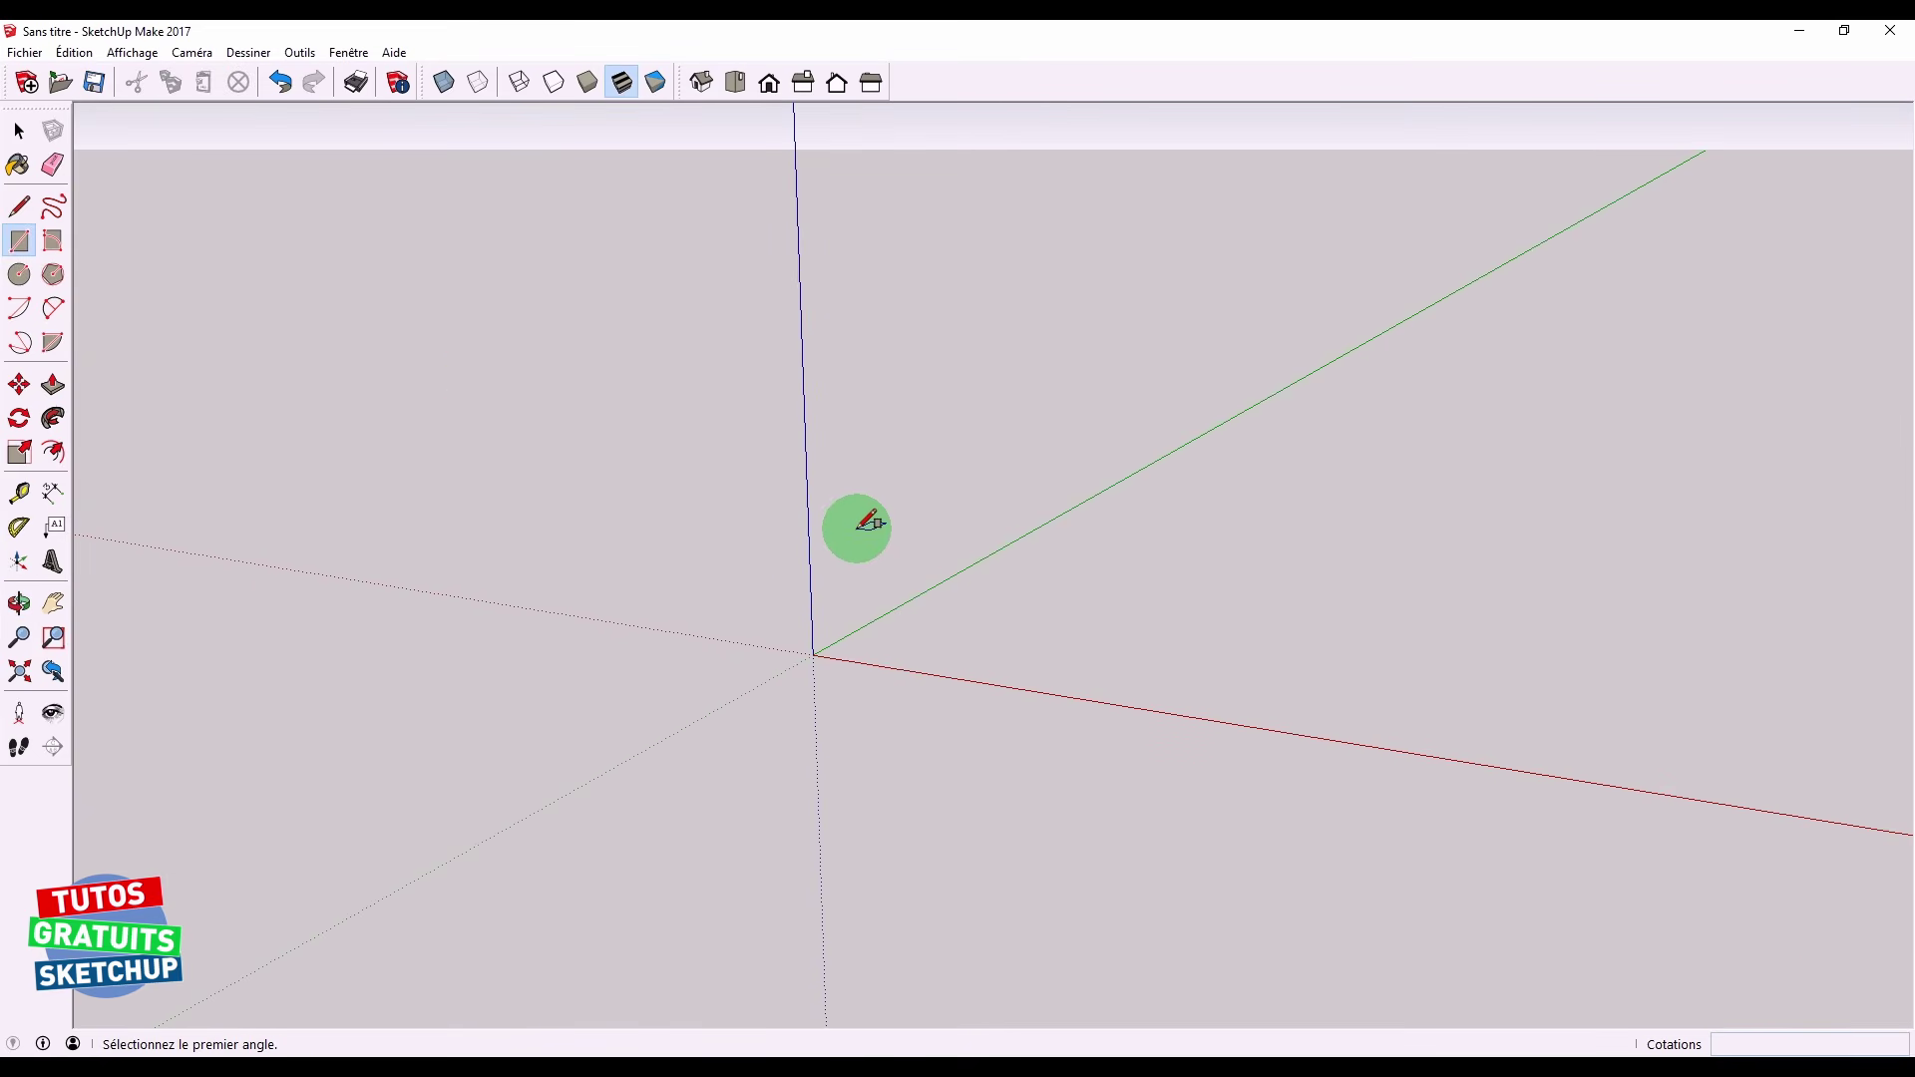
{"action": "middle_click_drag", "start_coordinate": [870, 522], "coordinate": [1025, 645]}
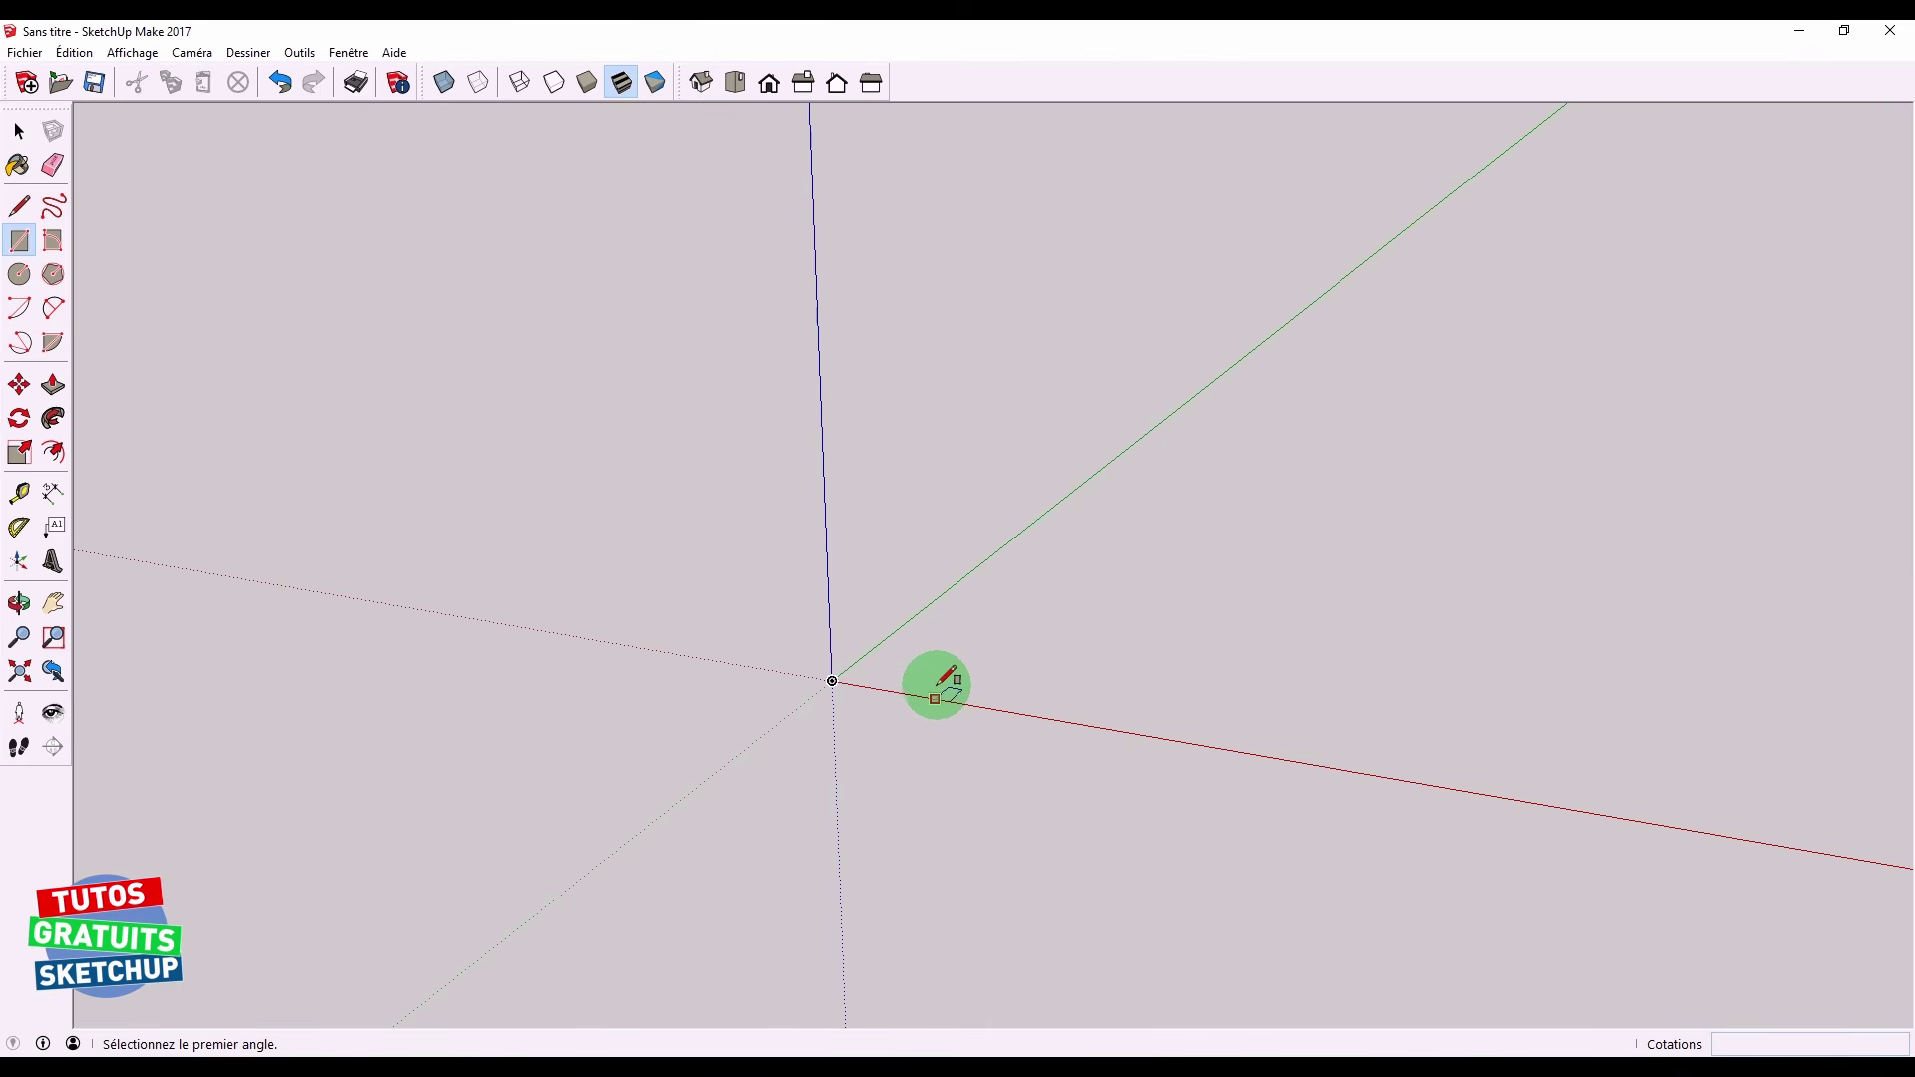
{"action": "left_click", "coordinate": [832, 682]}
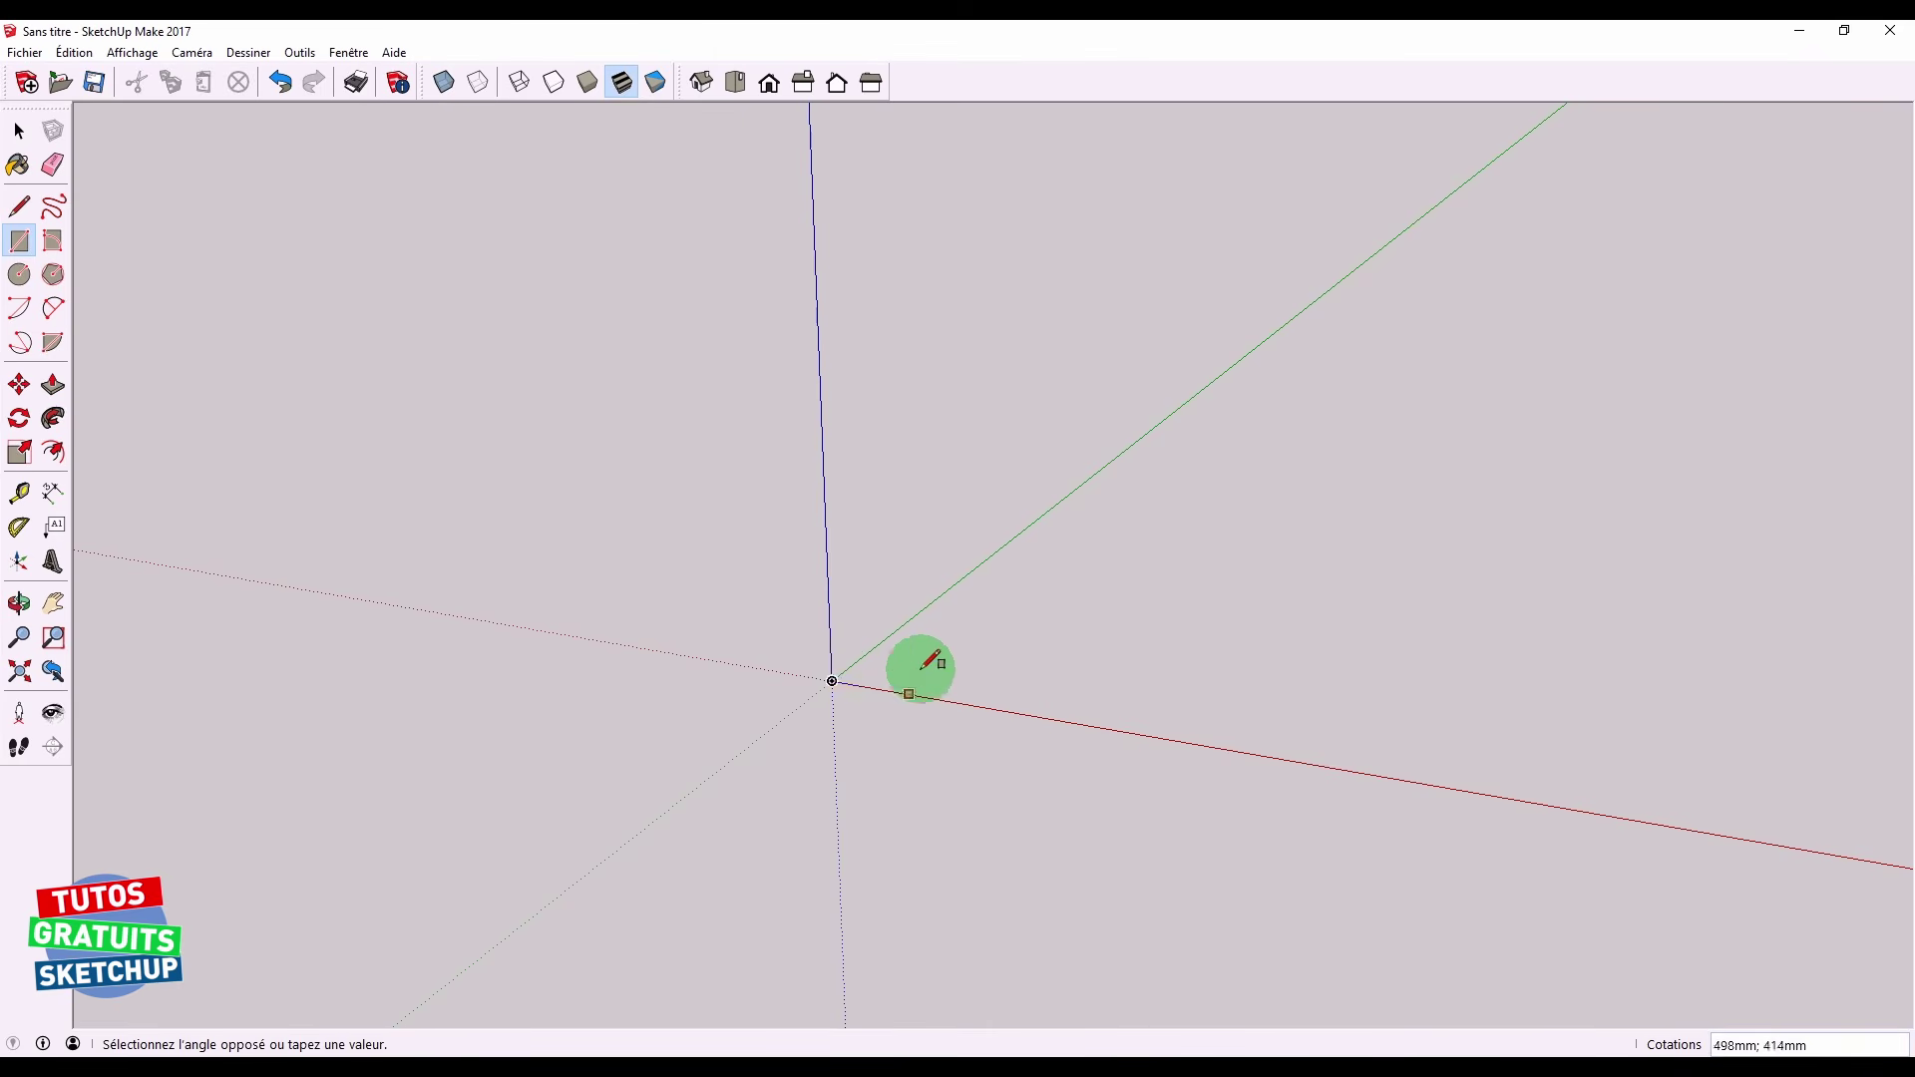
{"action": "left_click", "coordinate": [1208, 614]}
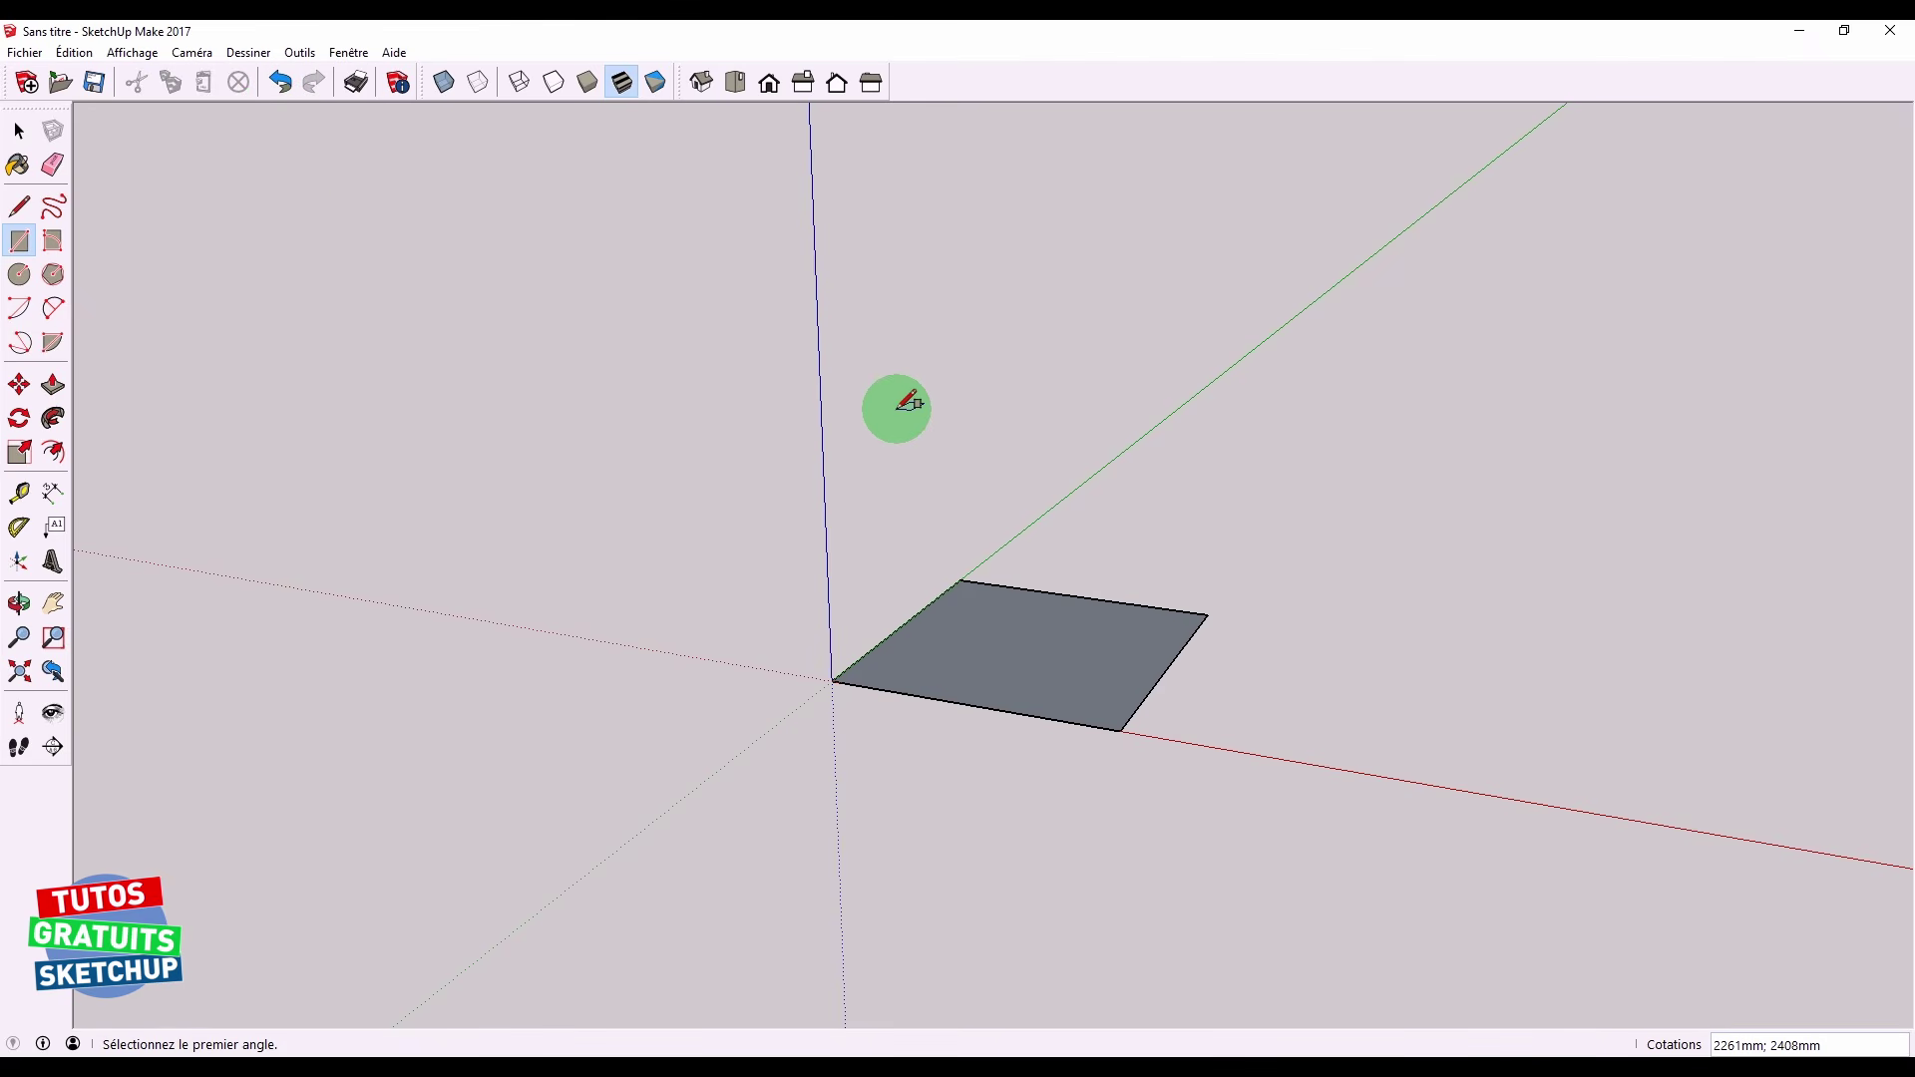
Undo the rectangle and the deletion of the human figure, and redo both operations
{"action": "key", "text": "ctrl+z"}
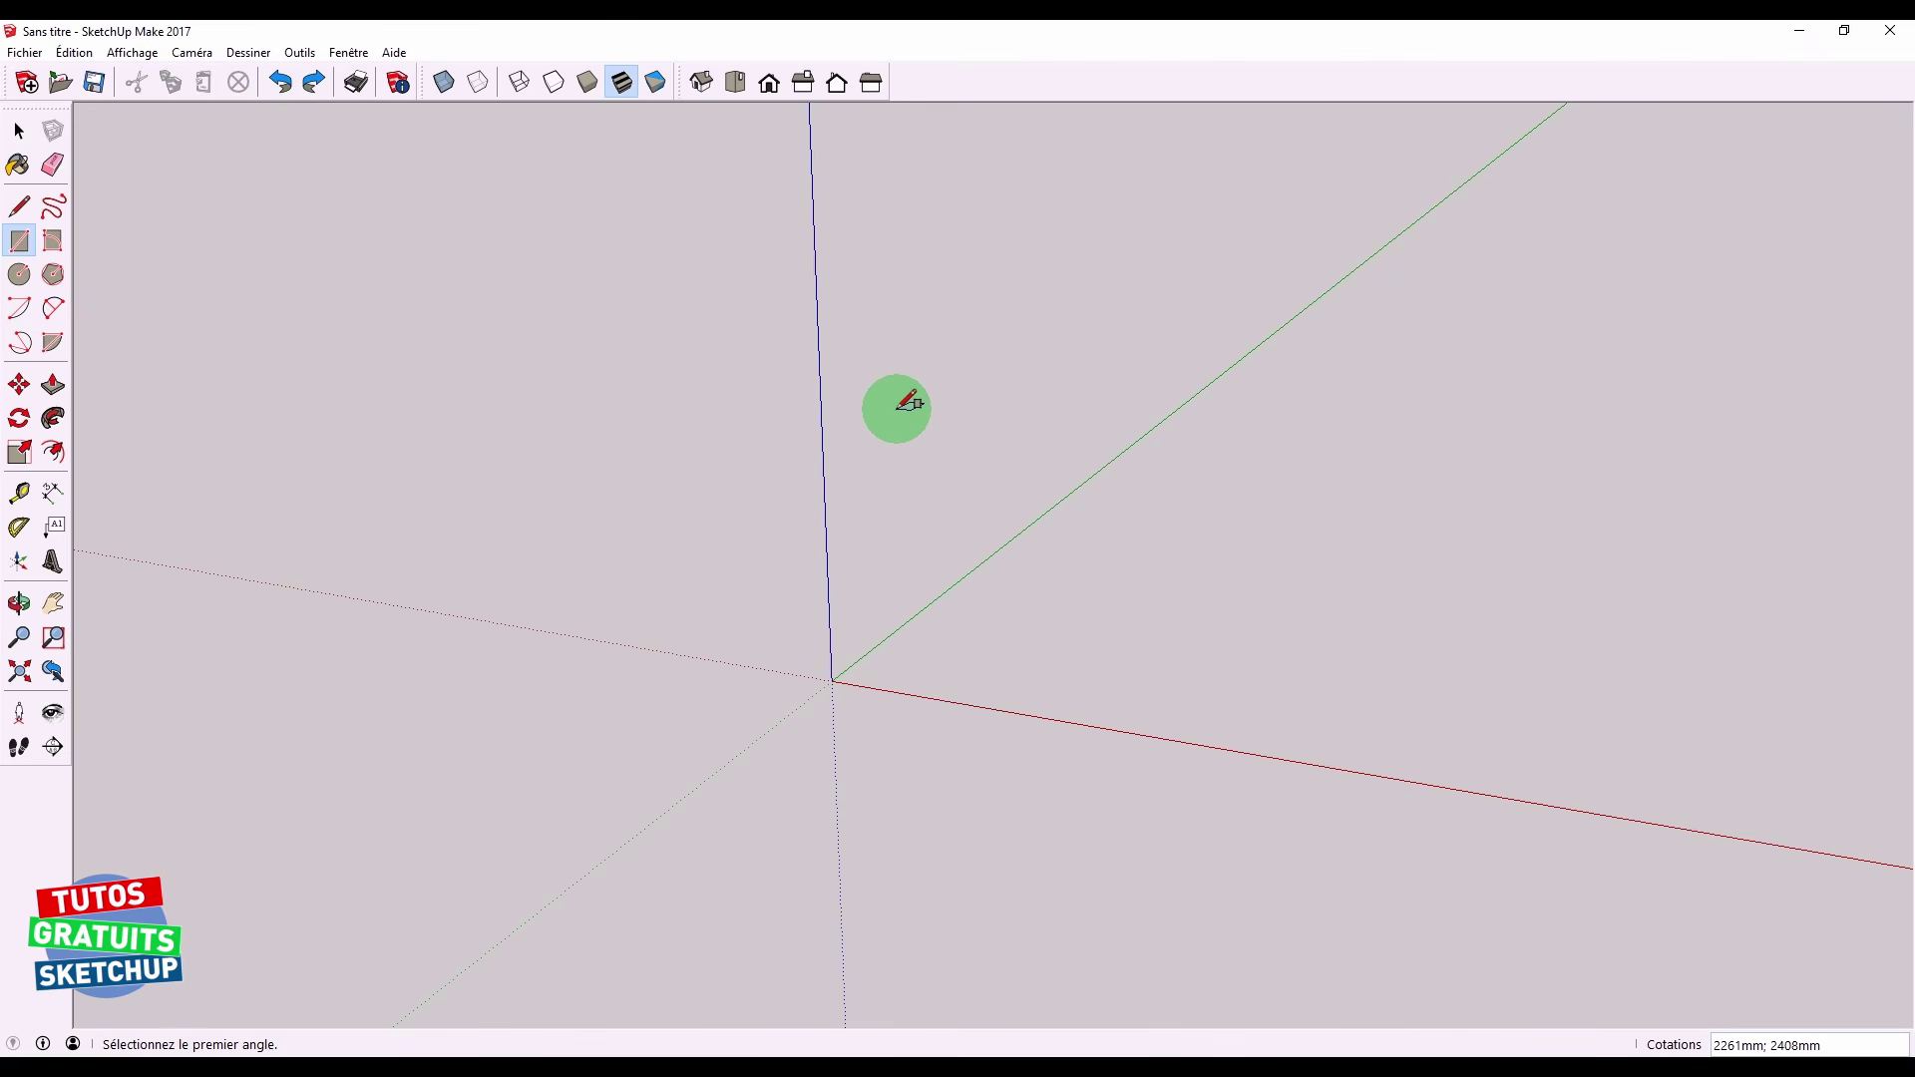
{"action": "key", "text": "ctrl+z"}
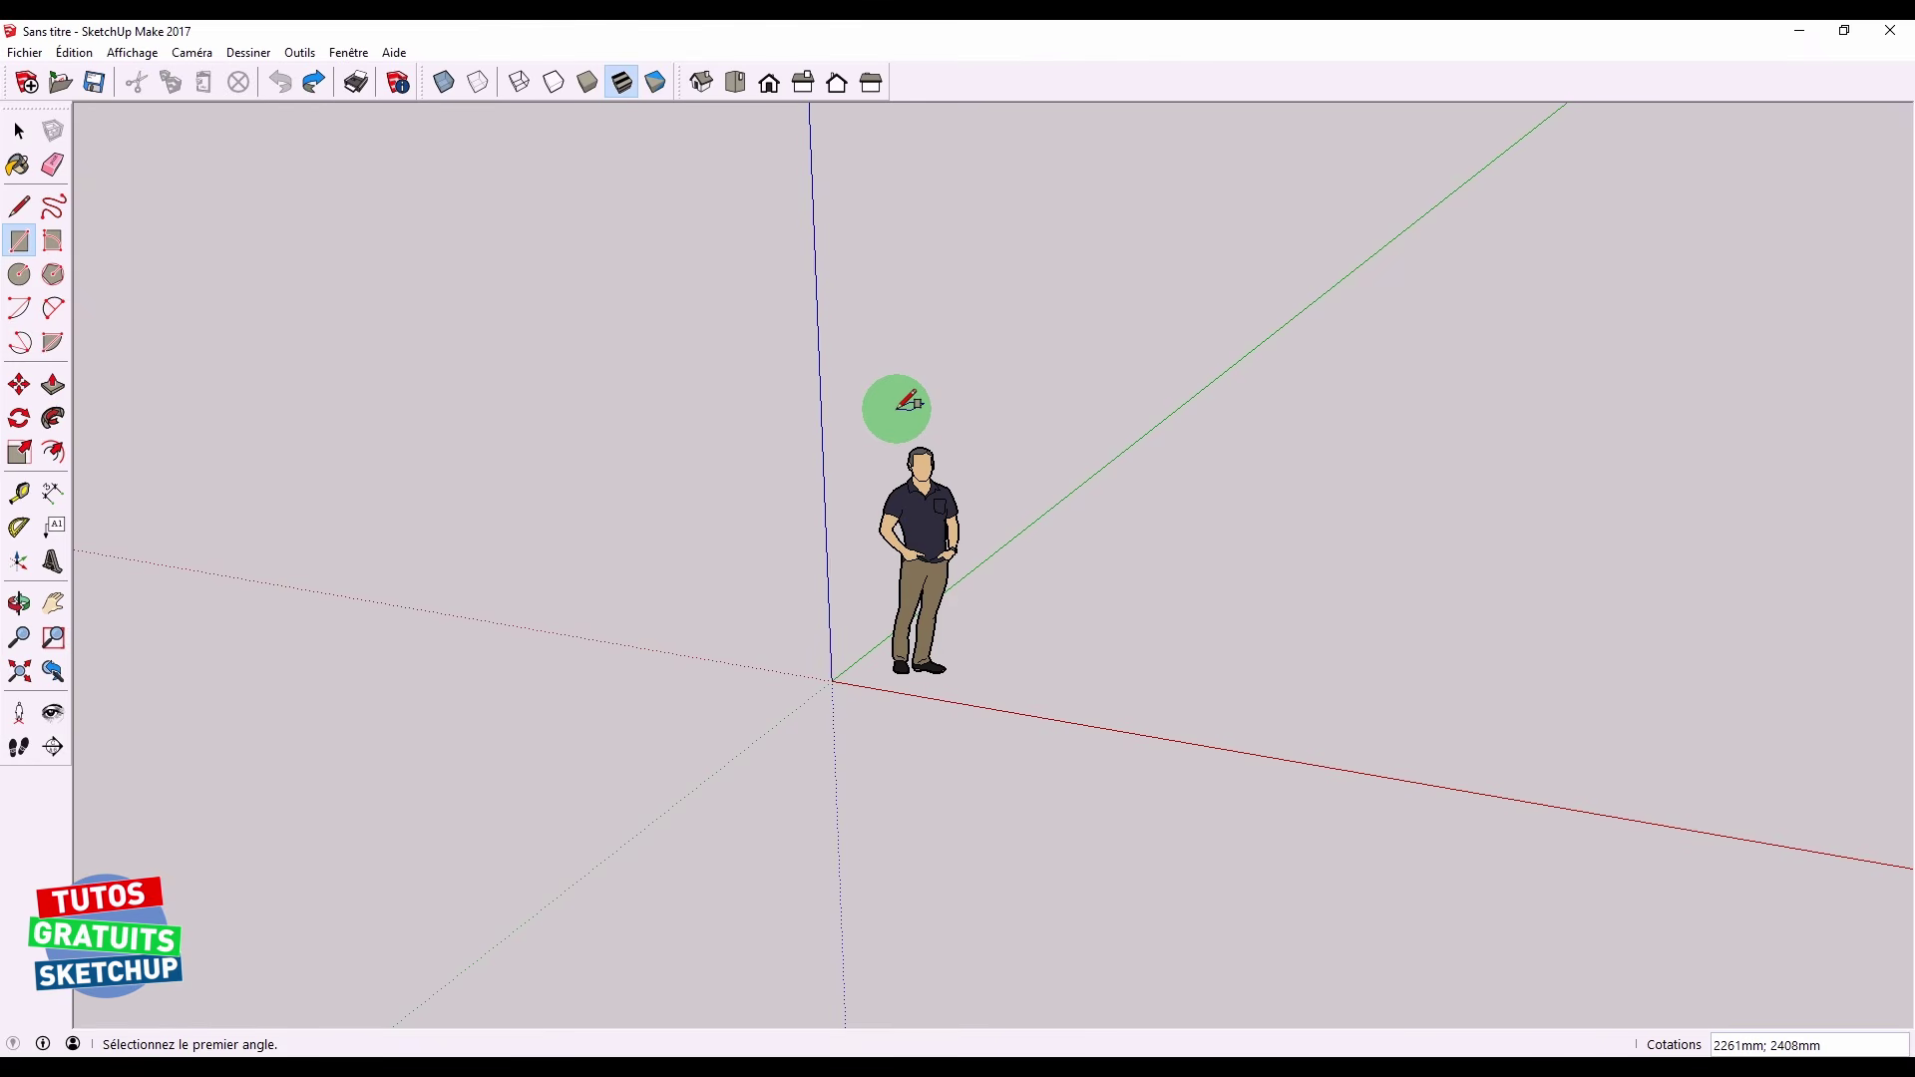
{"action": "left_click", "coordinate": [314, 84]}
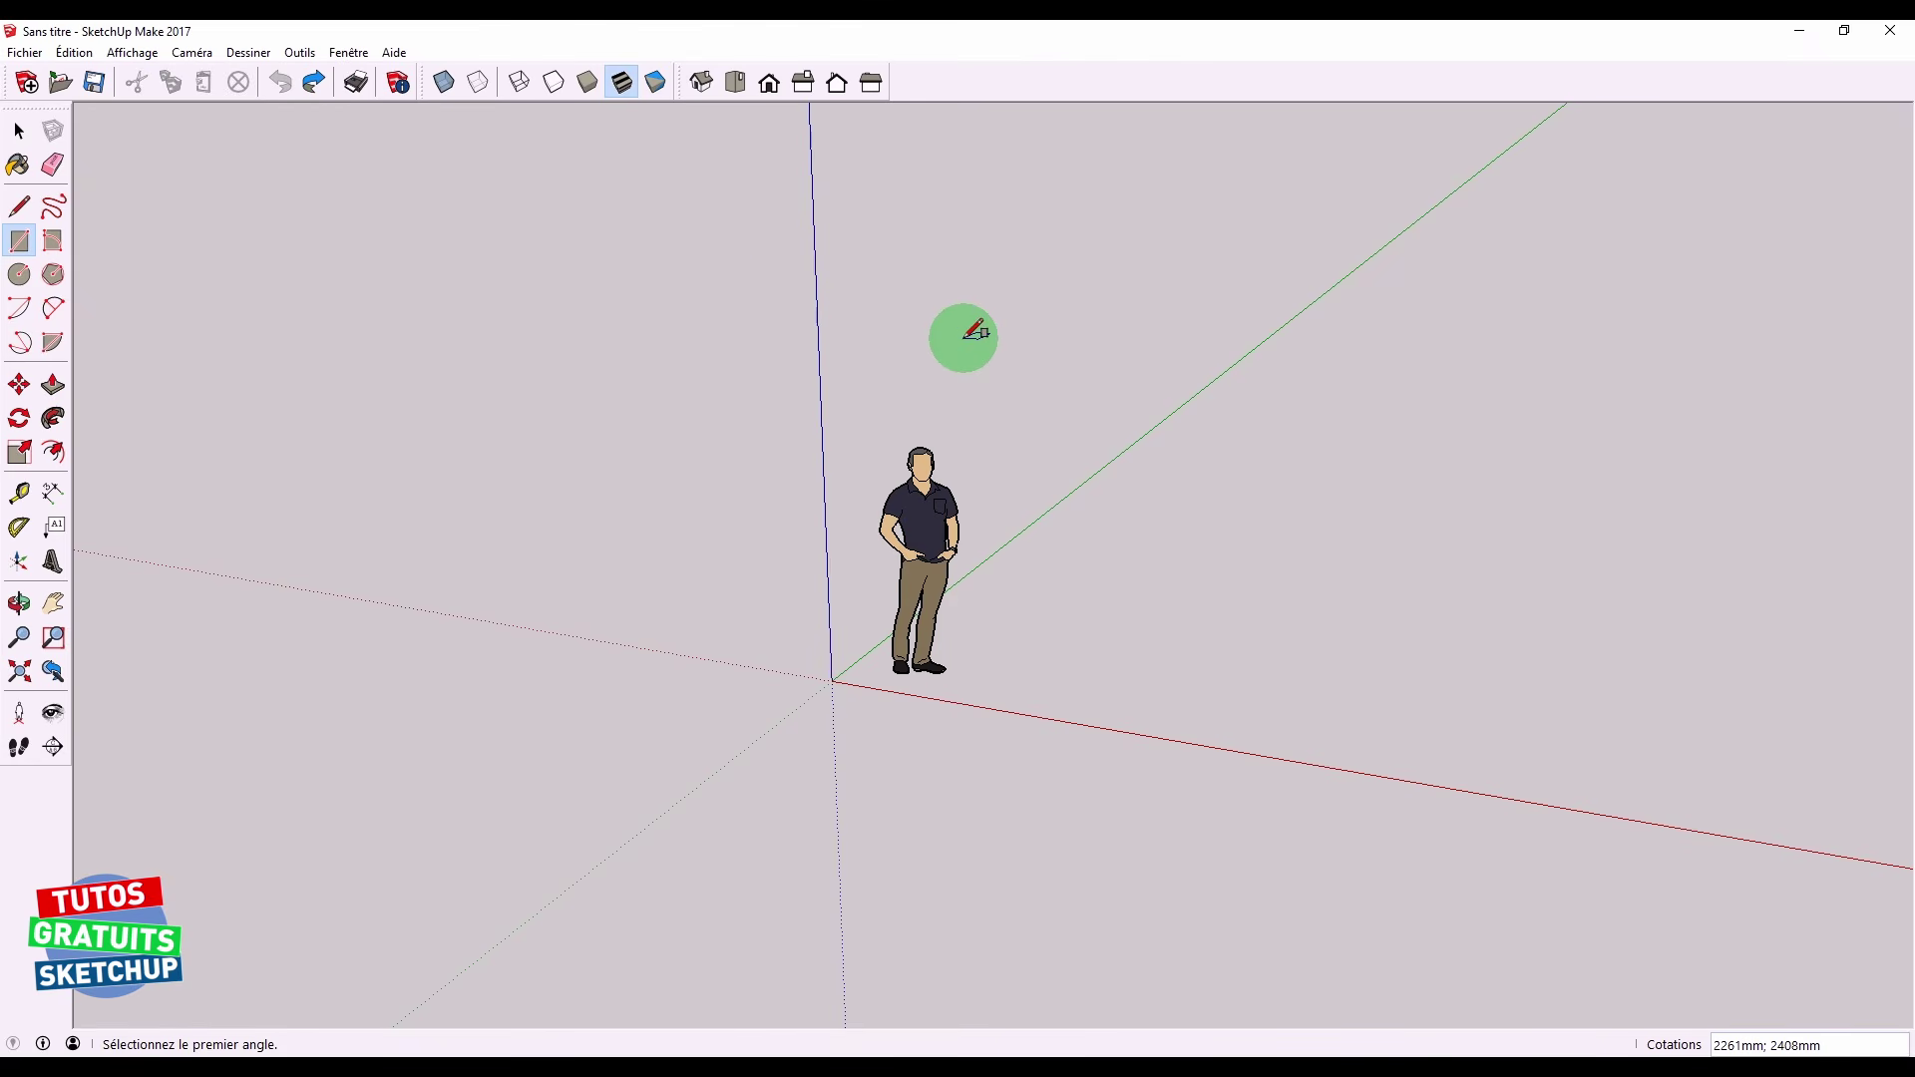
{"action": "key", "text": "ctrl+y"}
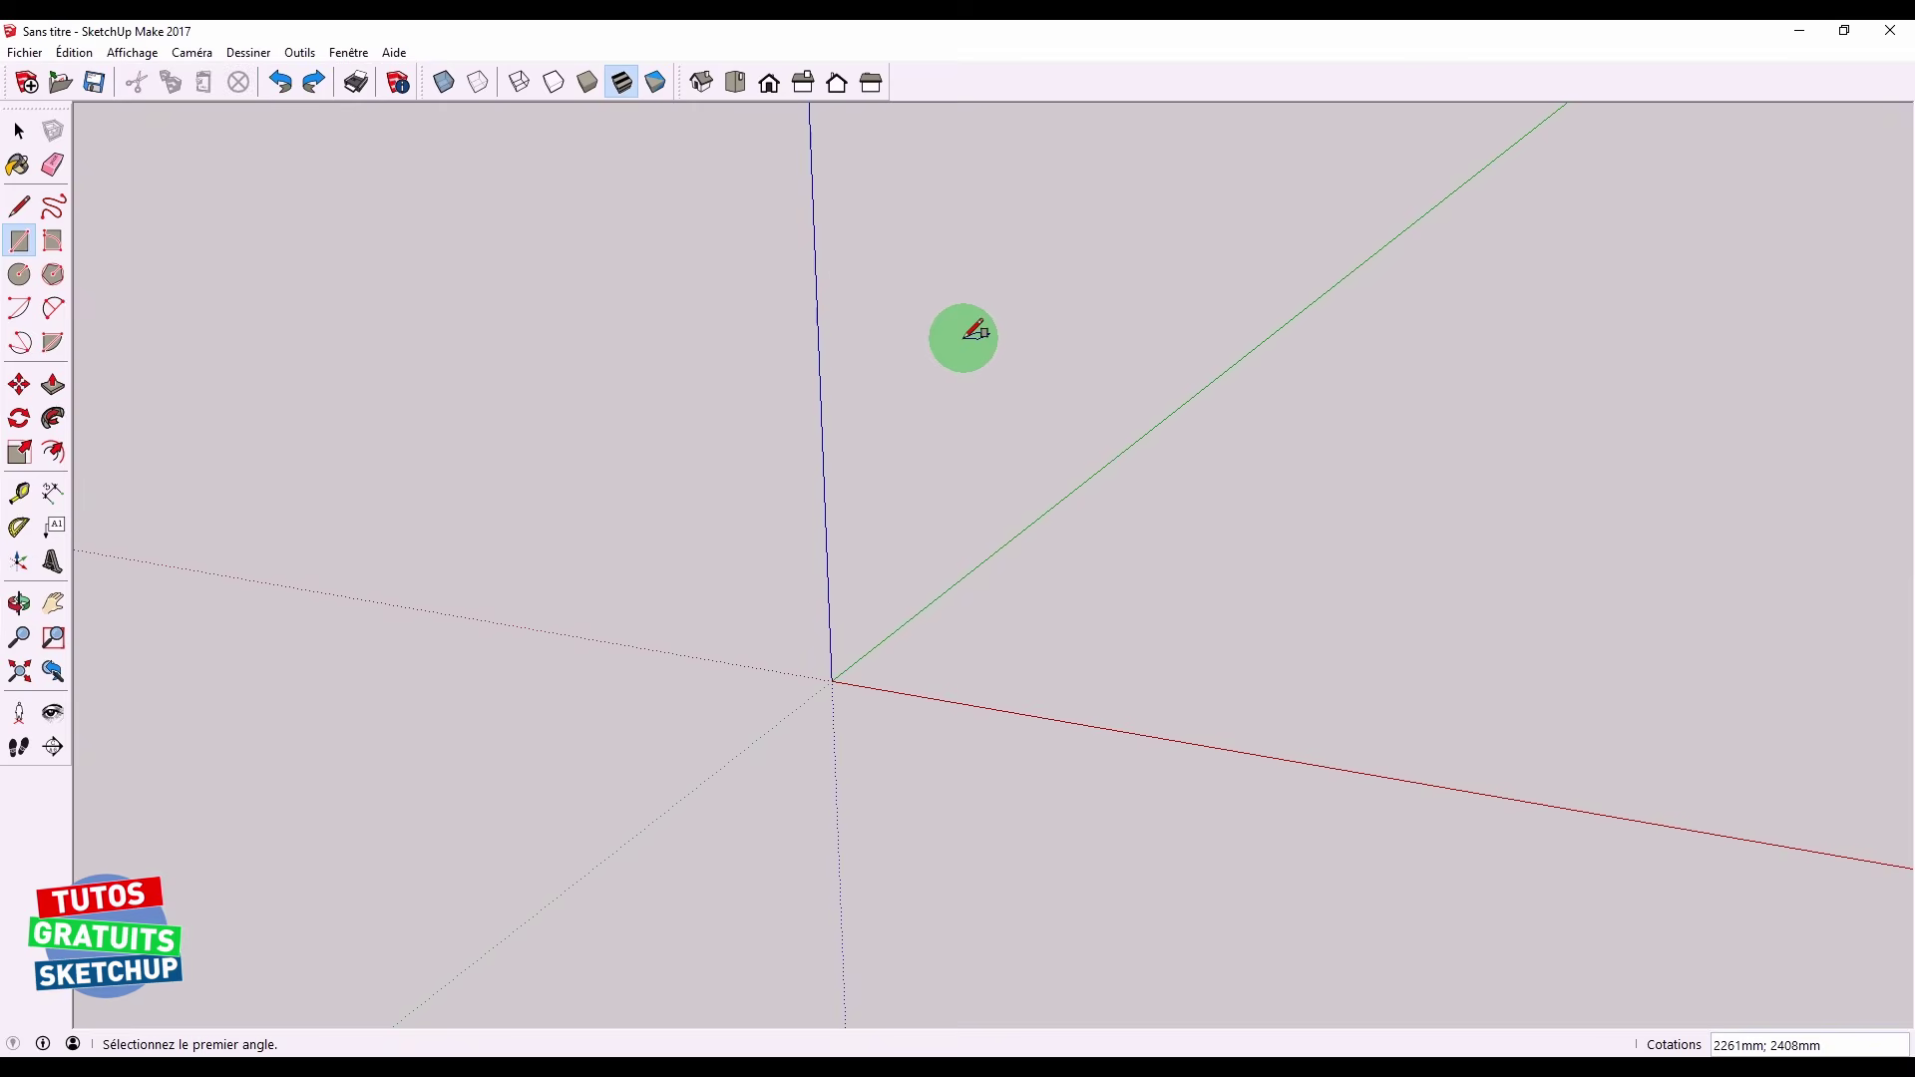
{"action": "key", "text": "ctrl+y"}
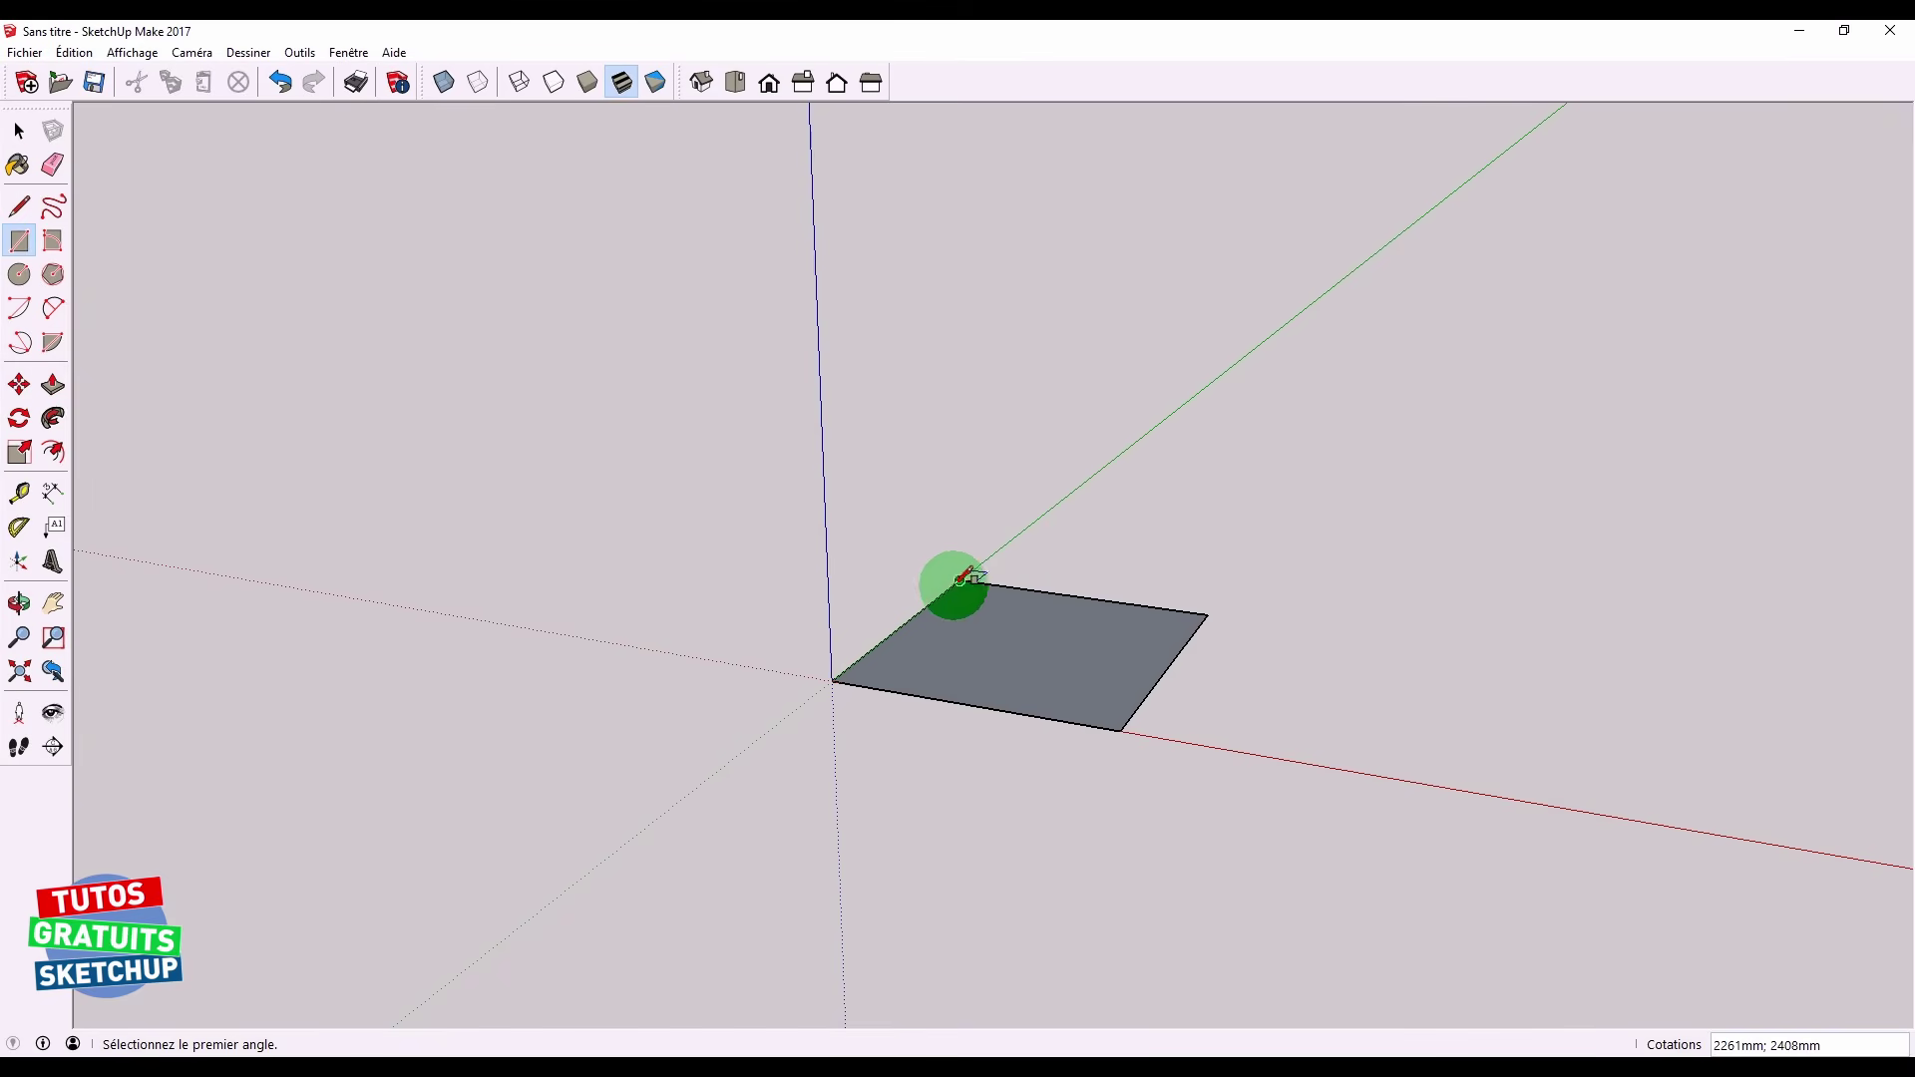
{"action": "scroll", "coordinate": [1064, 355], "scroll_direction": "down", "scroll_amount": 3}
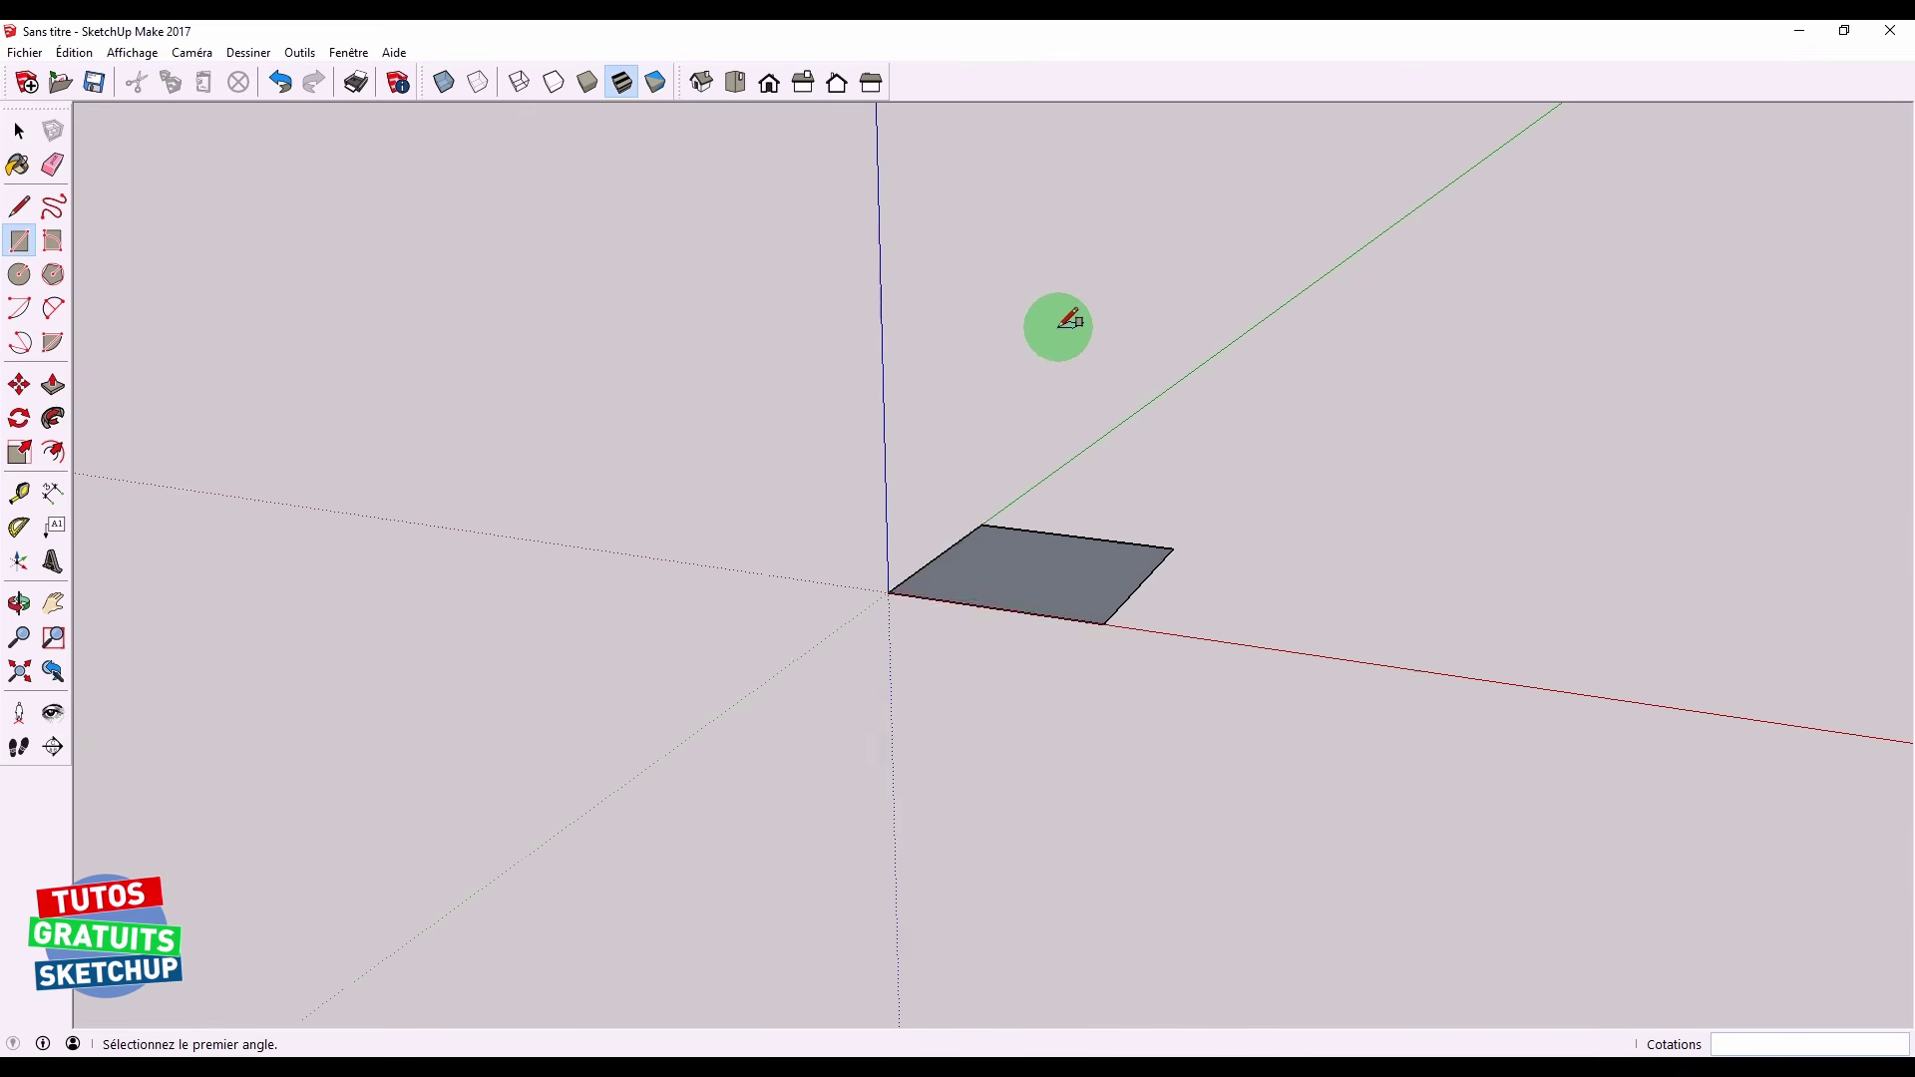
{"action": "scroll", "coordinate": [1060, 339], "scroll_direction": "up", "scroll_amount": 5}
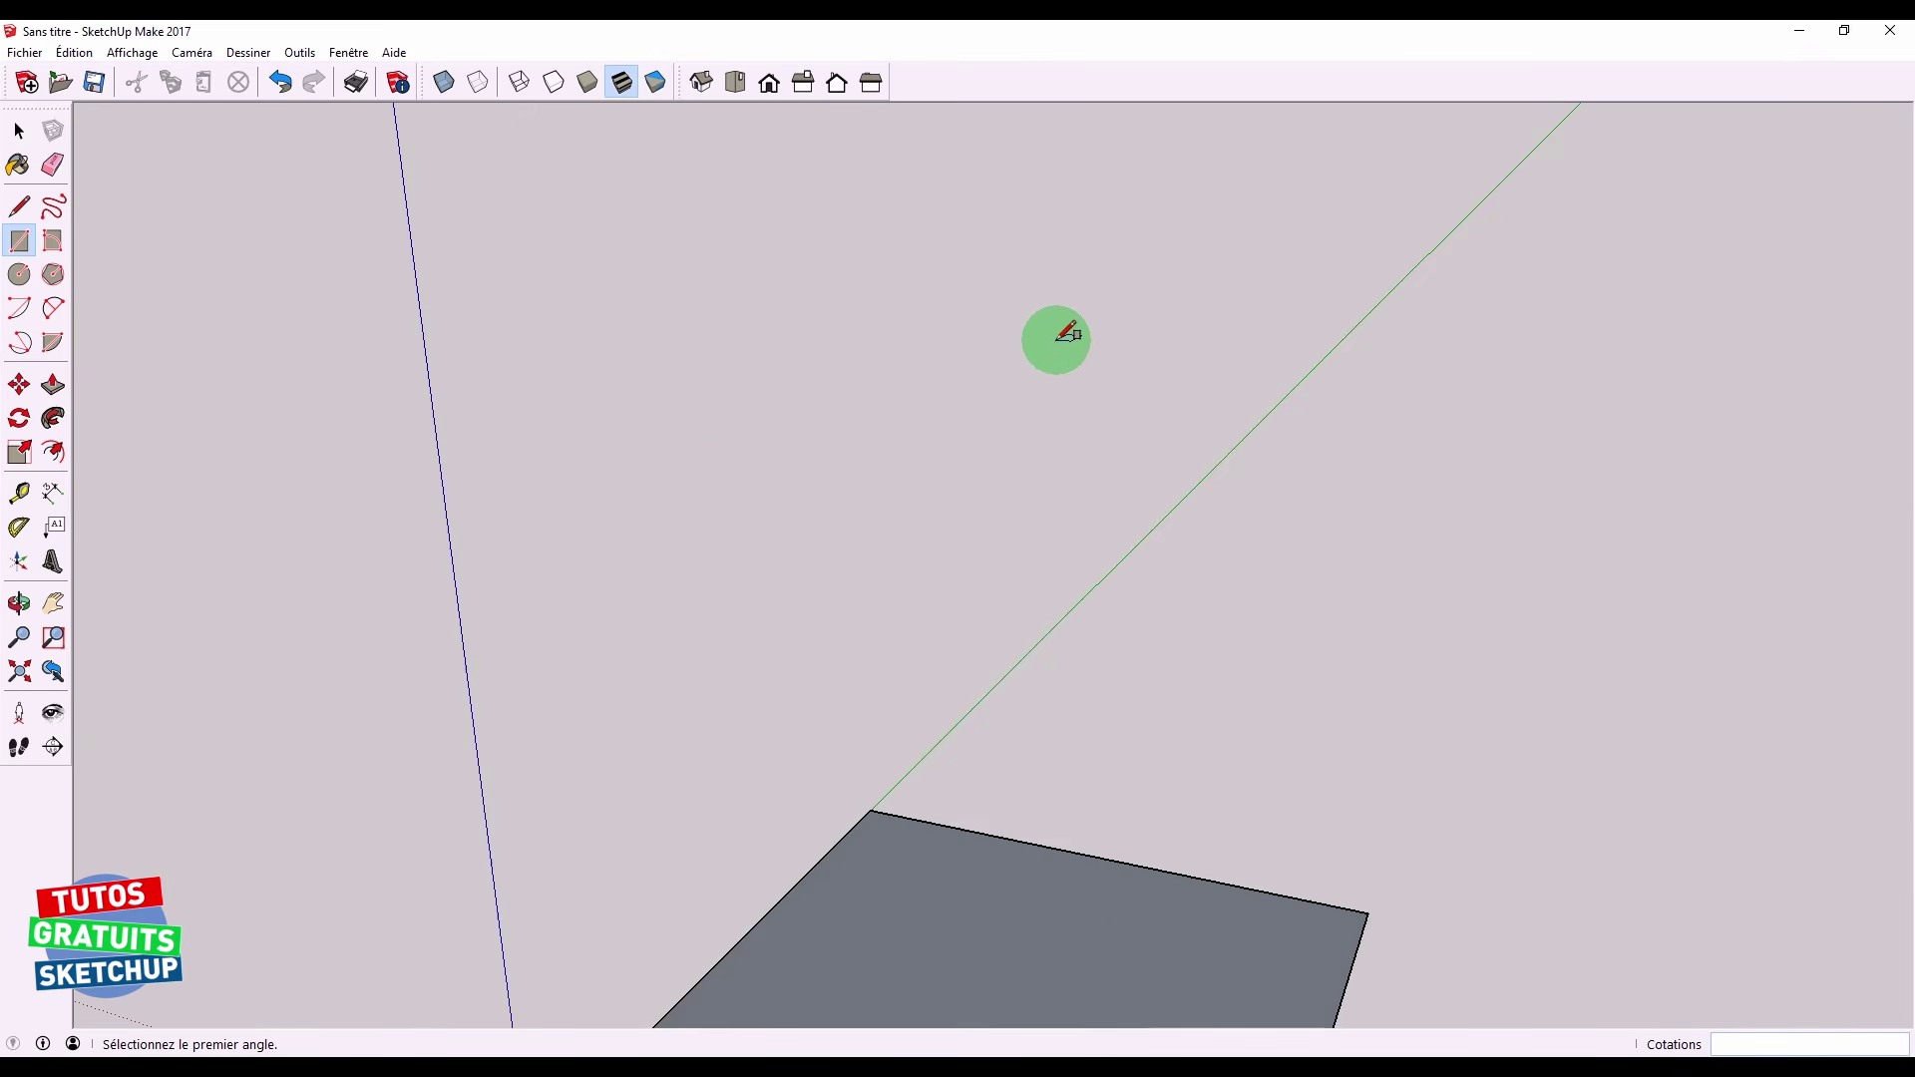
Zoom in past the rectangle until it leaves the view, and bring the whole model back with Zoom Extents
{"action": "scroll", "coordinate": [1056, 339], "scroll_direction": "down", "scroll_amount": 3}
{"action": "scroll", "coordinate": [1163, 423], "scroll_direction": "up", "scroll_amount": 5}
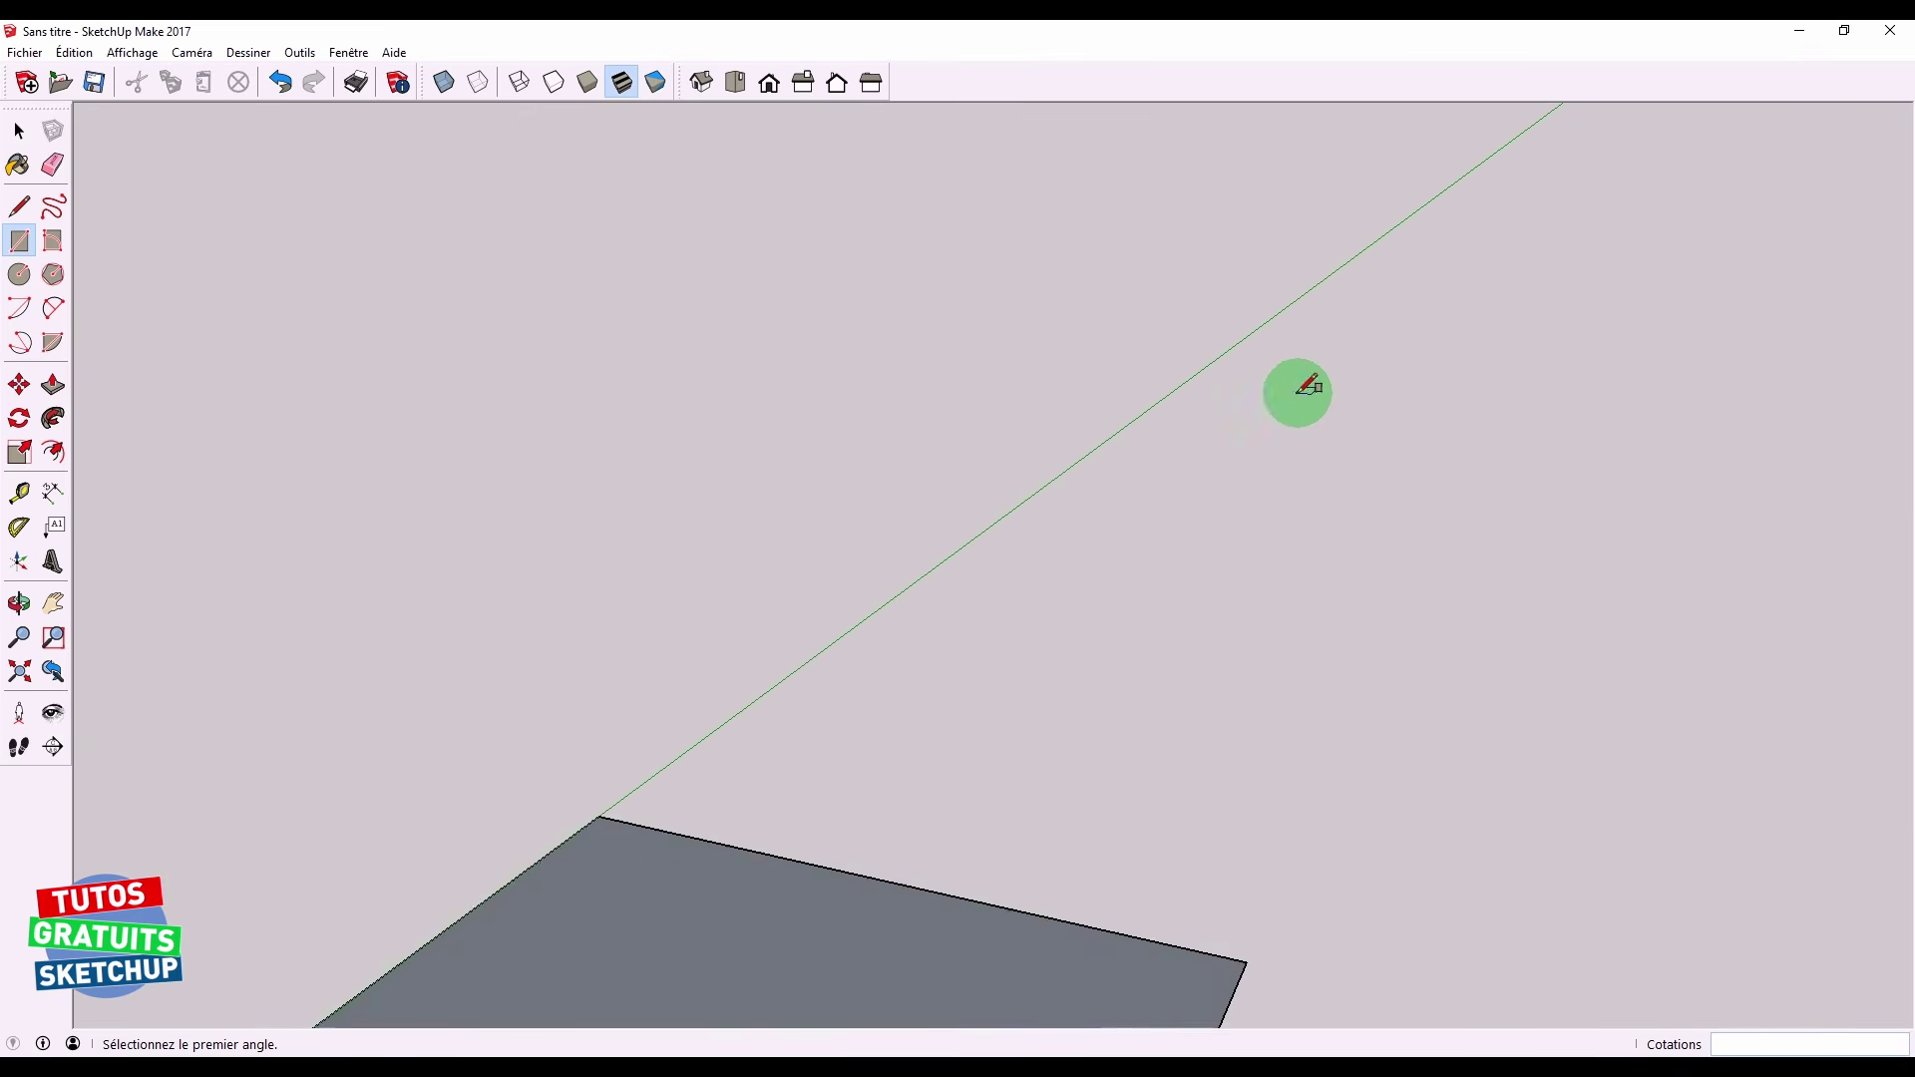
{"action": "scroll", "coordinate": [1416, 374], "scroll_direction": "up", "scroll_amount": 2}
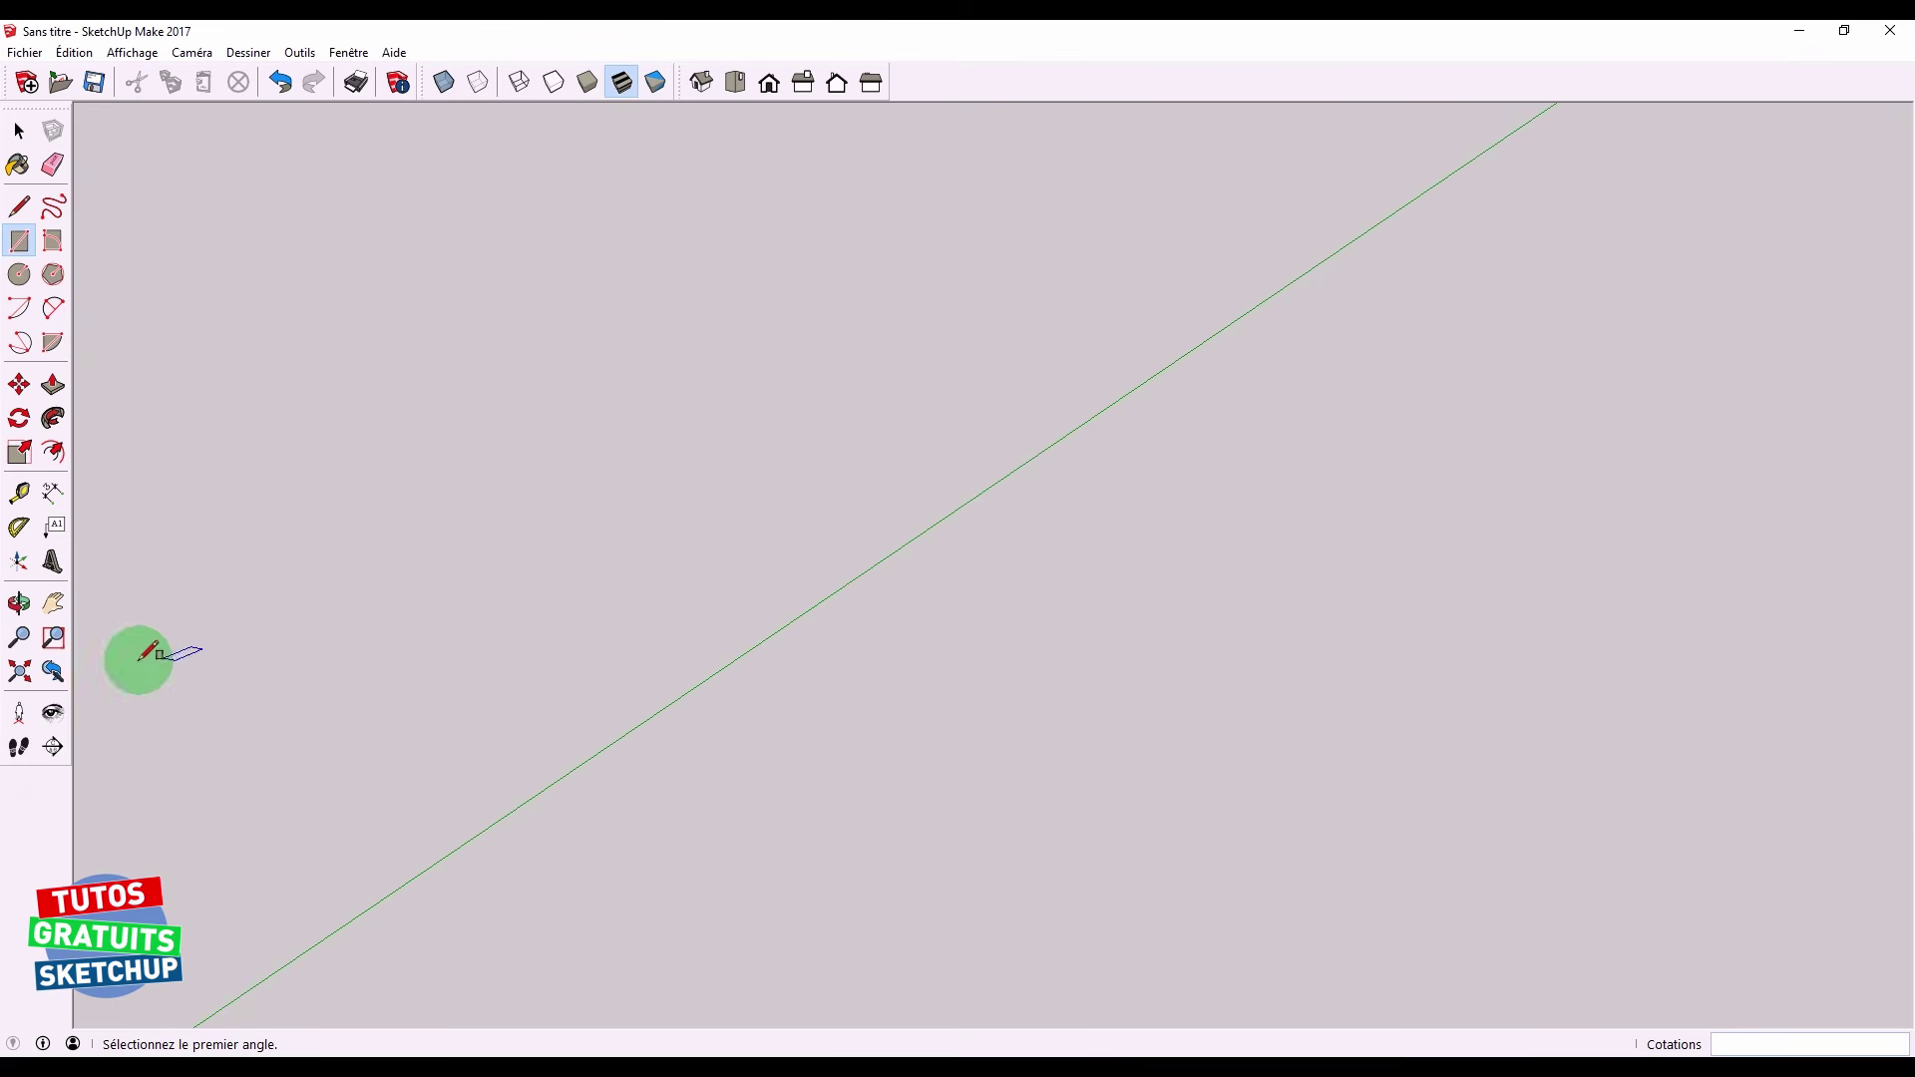
{"action": "left_click", "coordinate": [20, 672]}
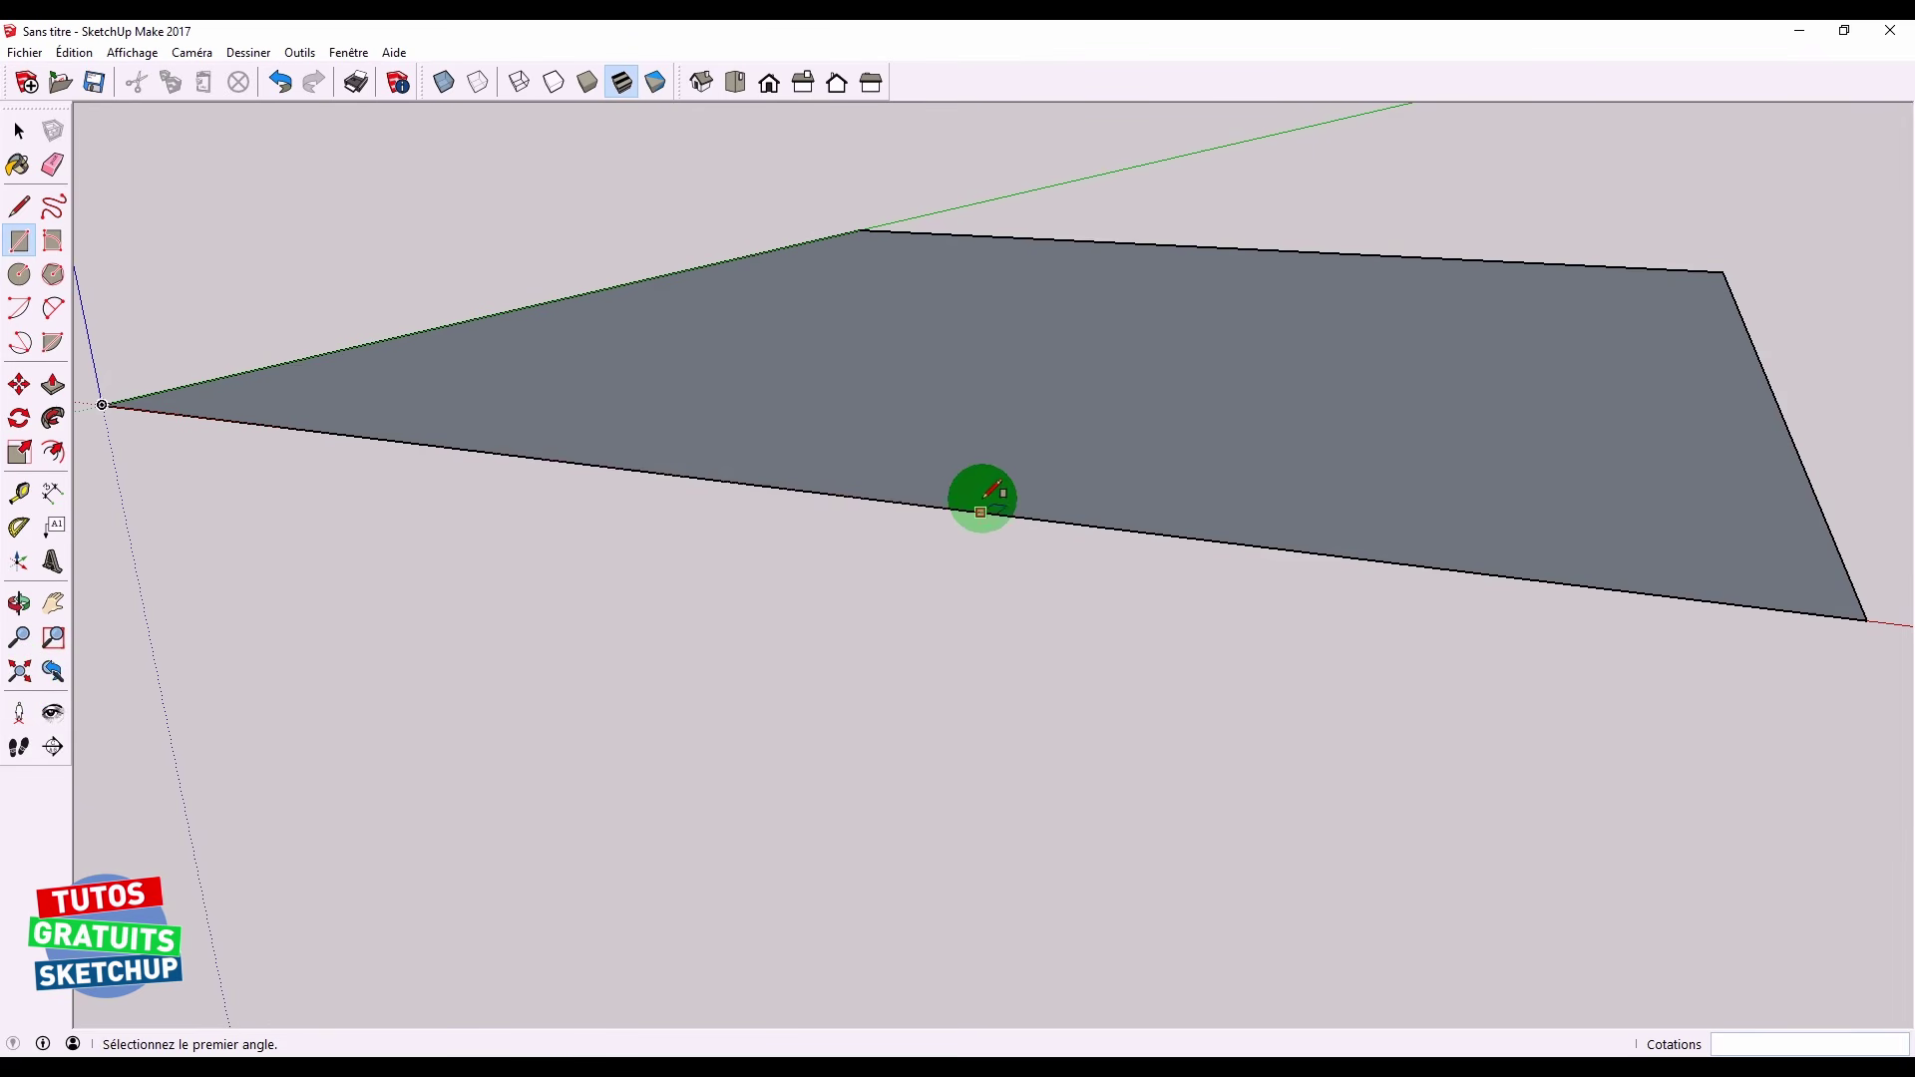
{"action": "scroll", "coordinate": [983, 499], "scroll_direction": "down", "scroll_amount": 6}
{"action": "middle_click_drag", "start_coordinate": [950, 501], "coordinate": [910, 578]}
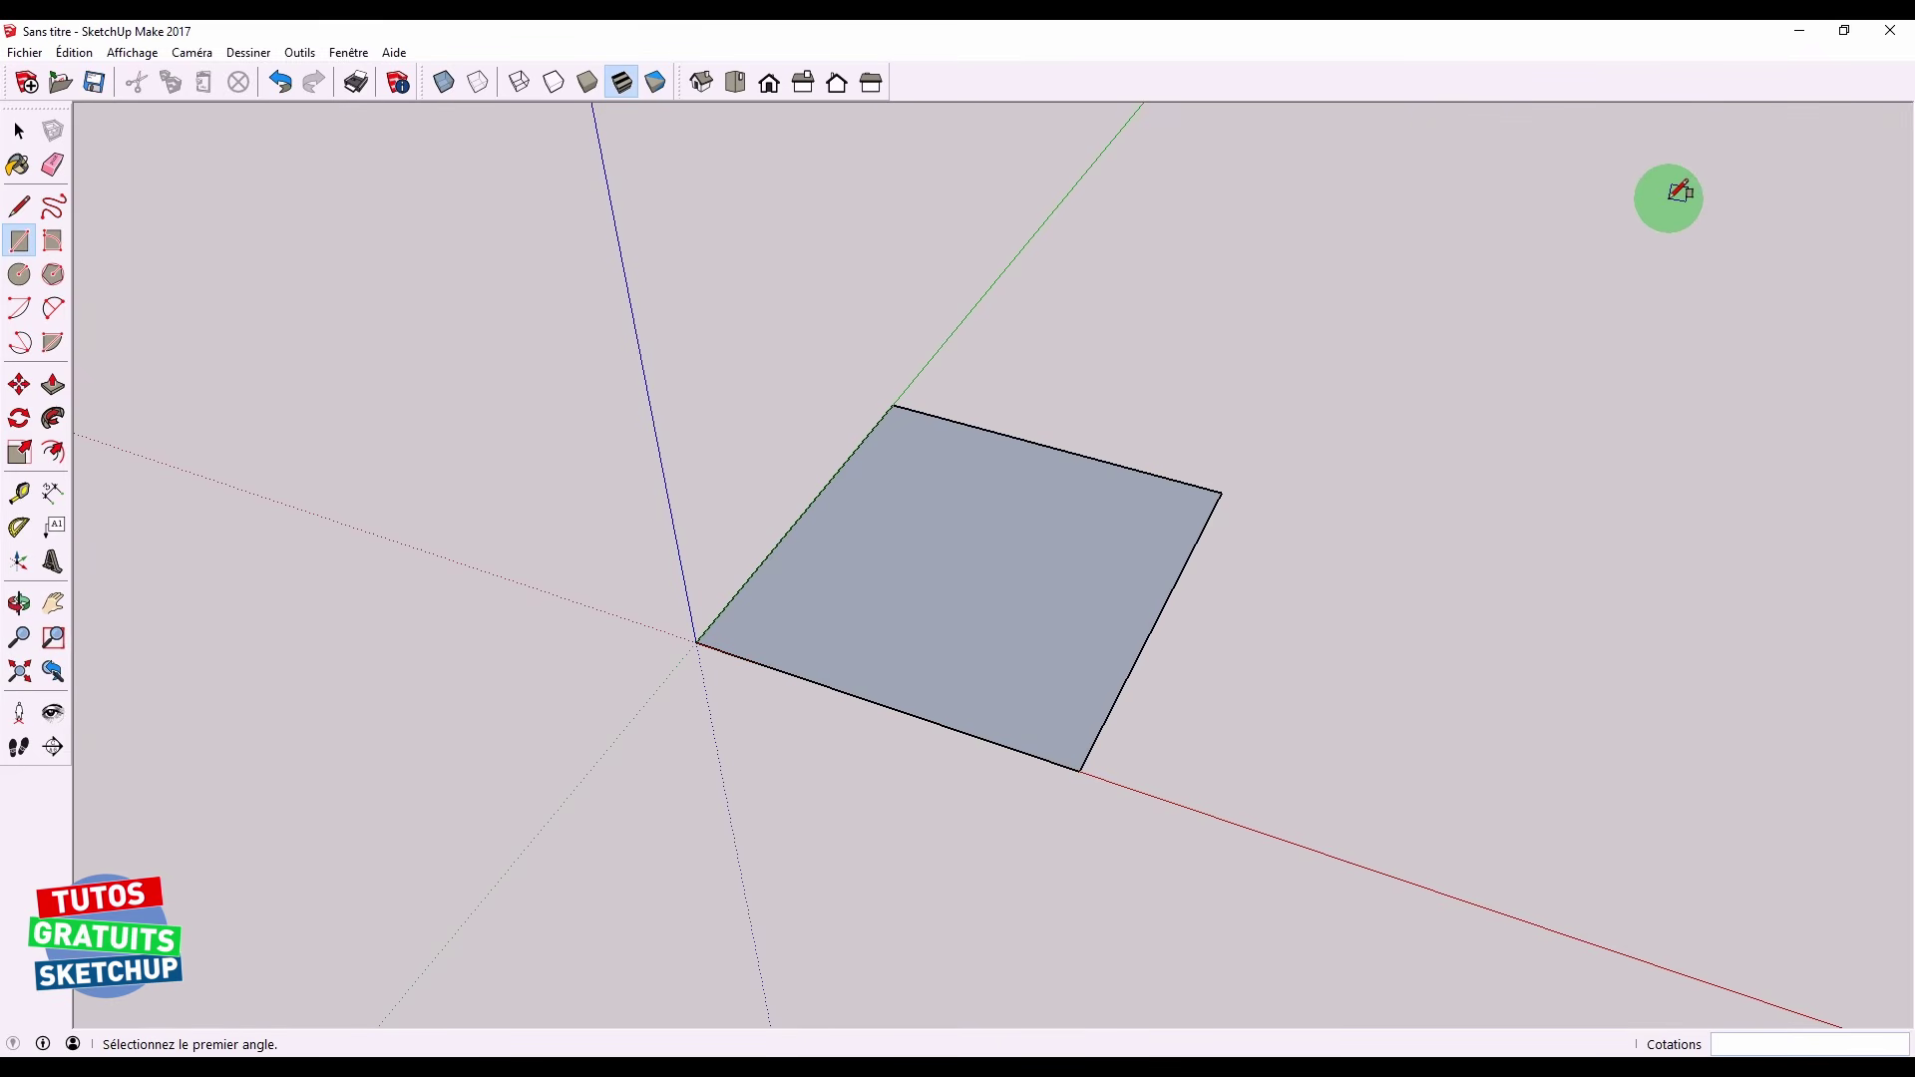
Examine the ground rectangle by zooming in and out at the origin and at its far corner
{"action": "scroll", "coordinate": [1680, 193], "scroll_direction": "up", "scroll_amount": 3}
{"action": "scroll", "coordinate": [1680, 192], "scroll_direction": "down", "scroll_amount": 4}
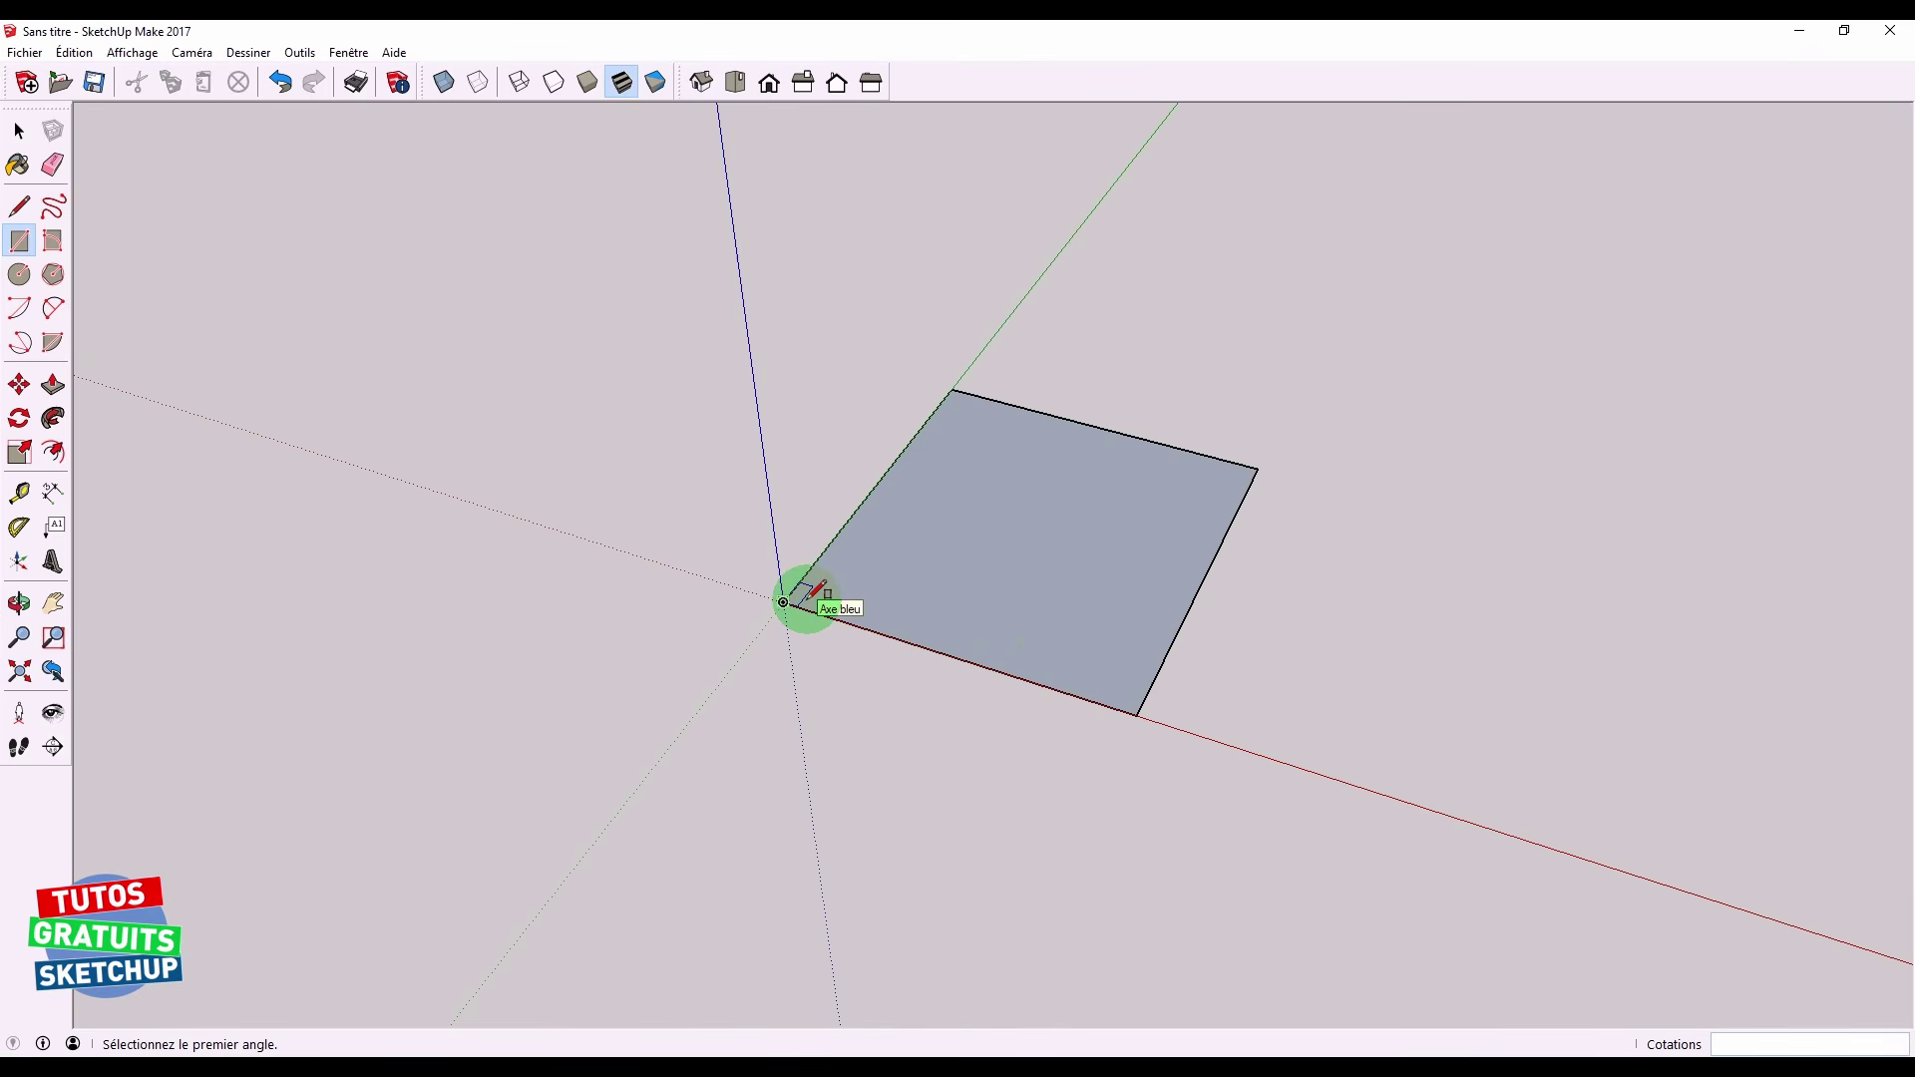
{"action": "scroll", "coordinate": [778, 604], "scroll_direction": "up", "scroll_amount": 1}
{"action": "scroll", "coordinate": [808, 598], "scroll_direction": "up", "scroll_amount": 4}
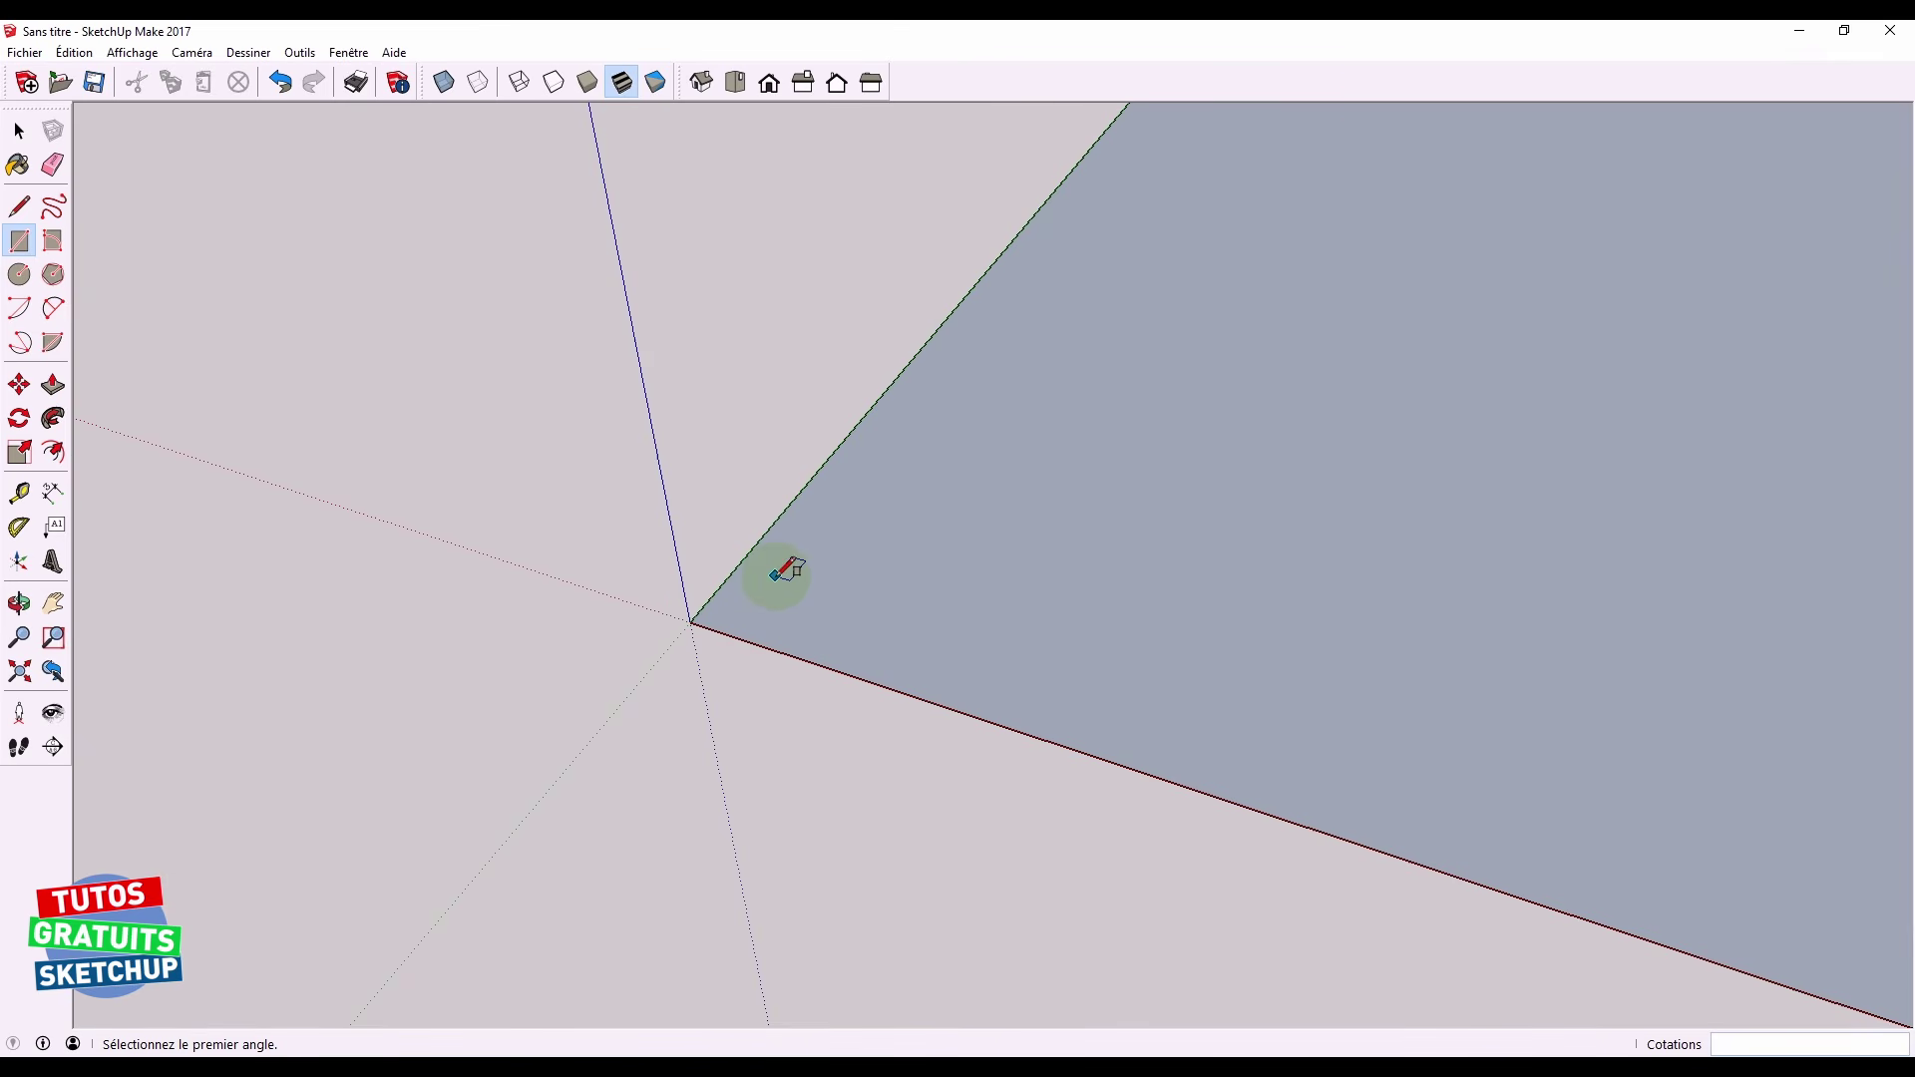
{"action": "scroll", "coordinate": [781, 586], "scroll_direction": "down", "scroll_amount": 5}
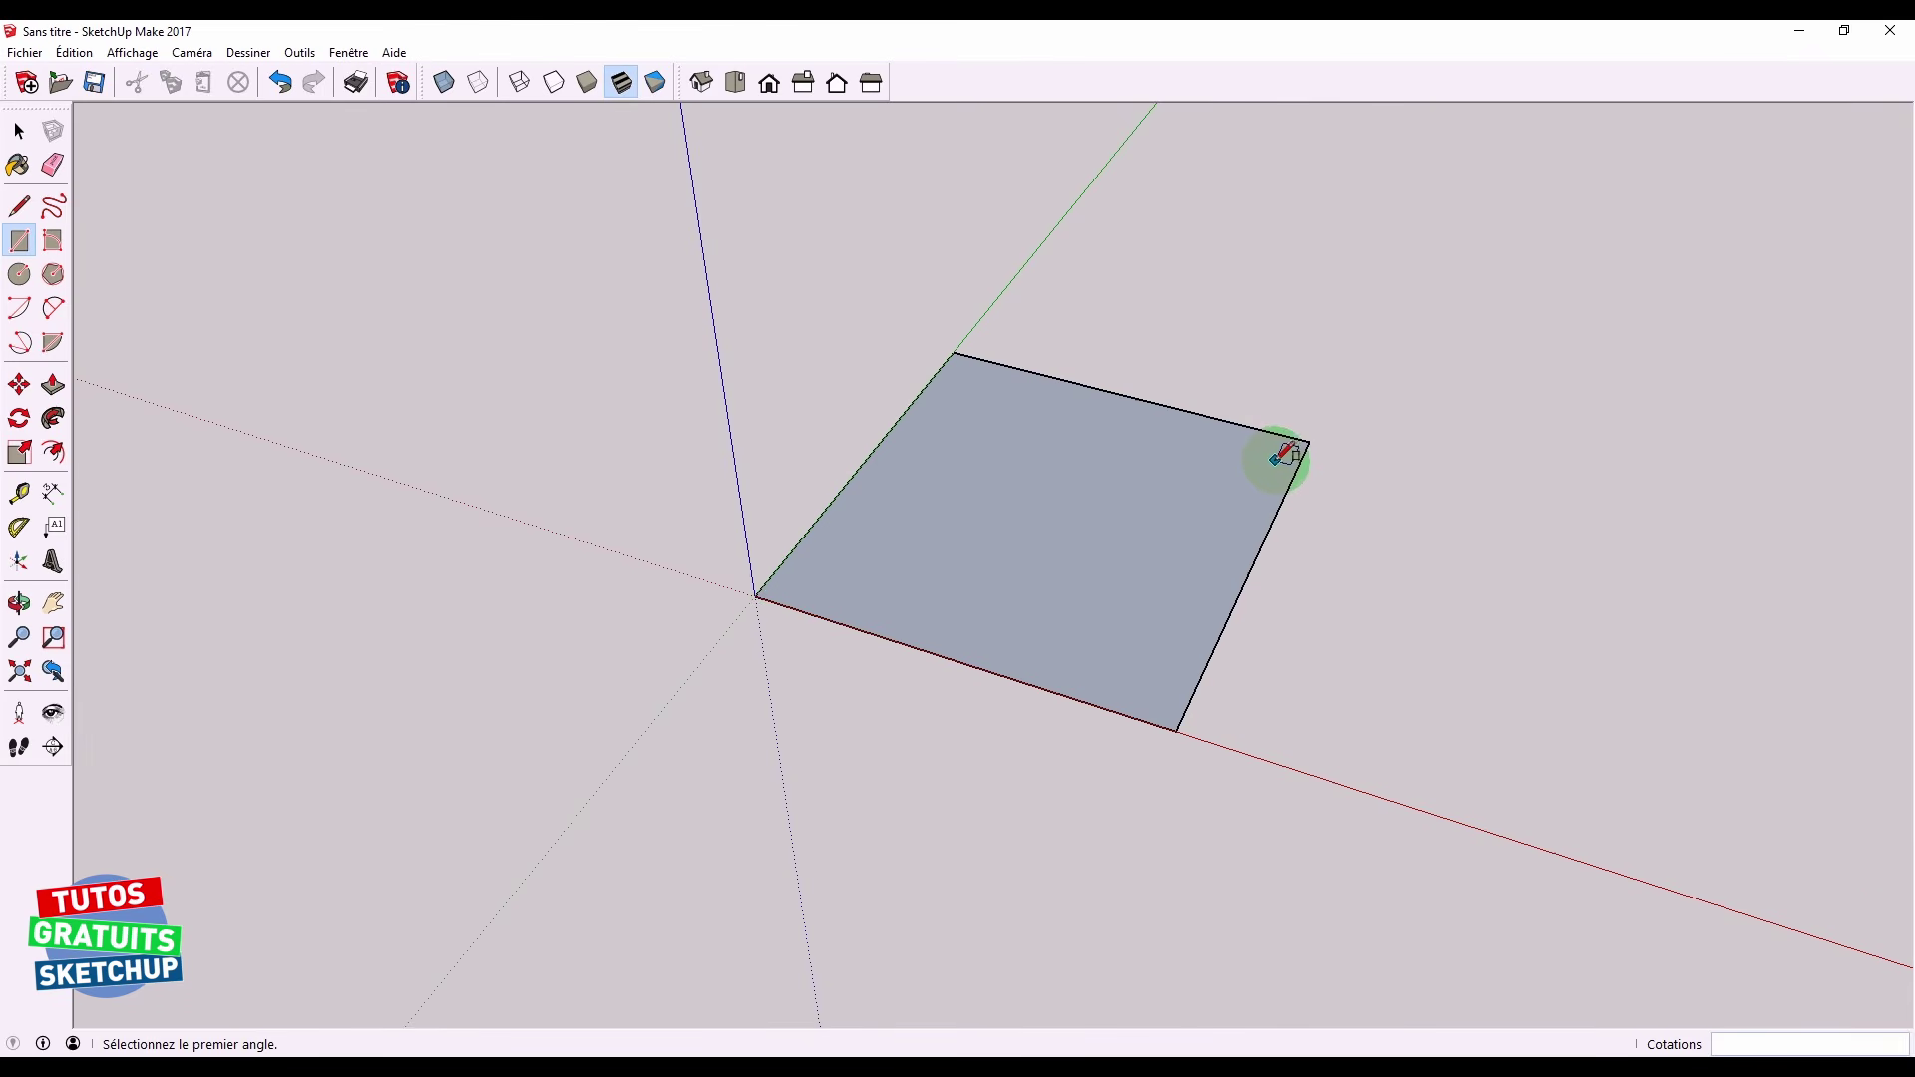
{"action": "scroll", "coordinate": [1287, 454], "scroll_direction": "up", "scroll_amount": 6}
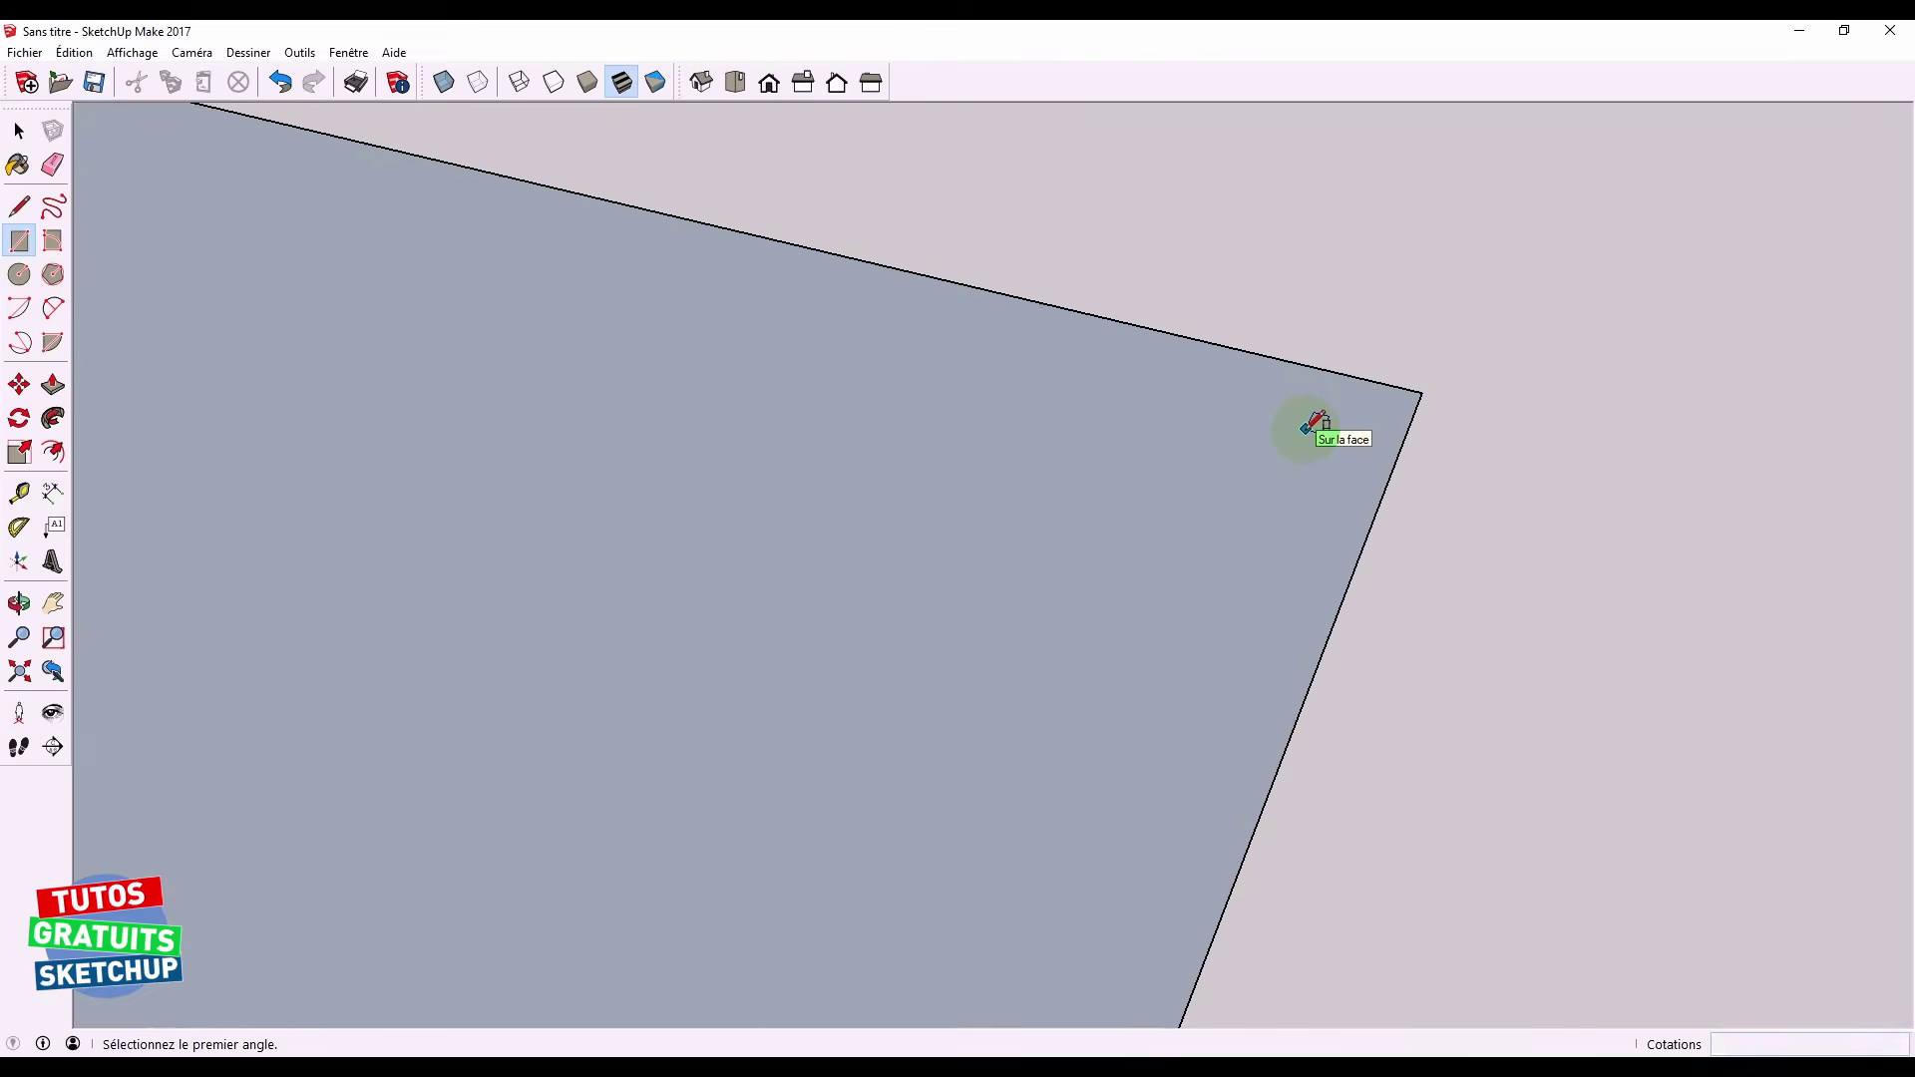
{"action": "scroll", "coordinate": [1315, 426], "scroll_direction": "down", "scroll_amount": 3}
{"action": "scroll", "coordinate": [1306, 427], "scroll_direction": "down", "scroll_amount": 2}
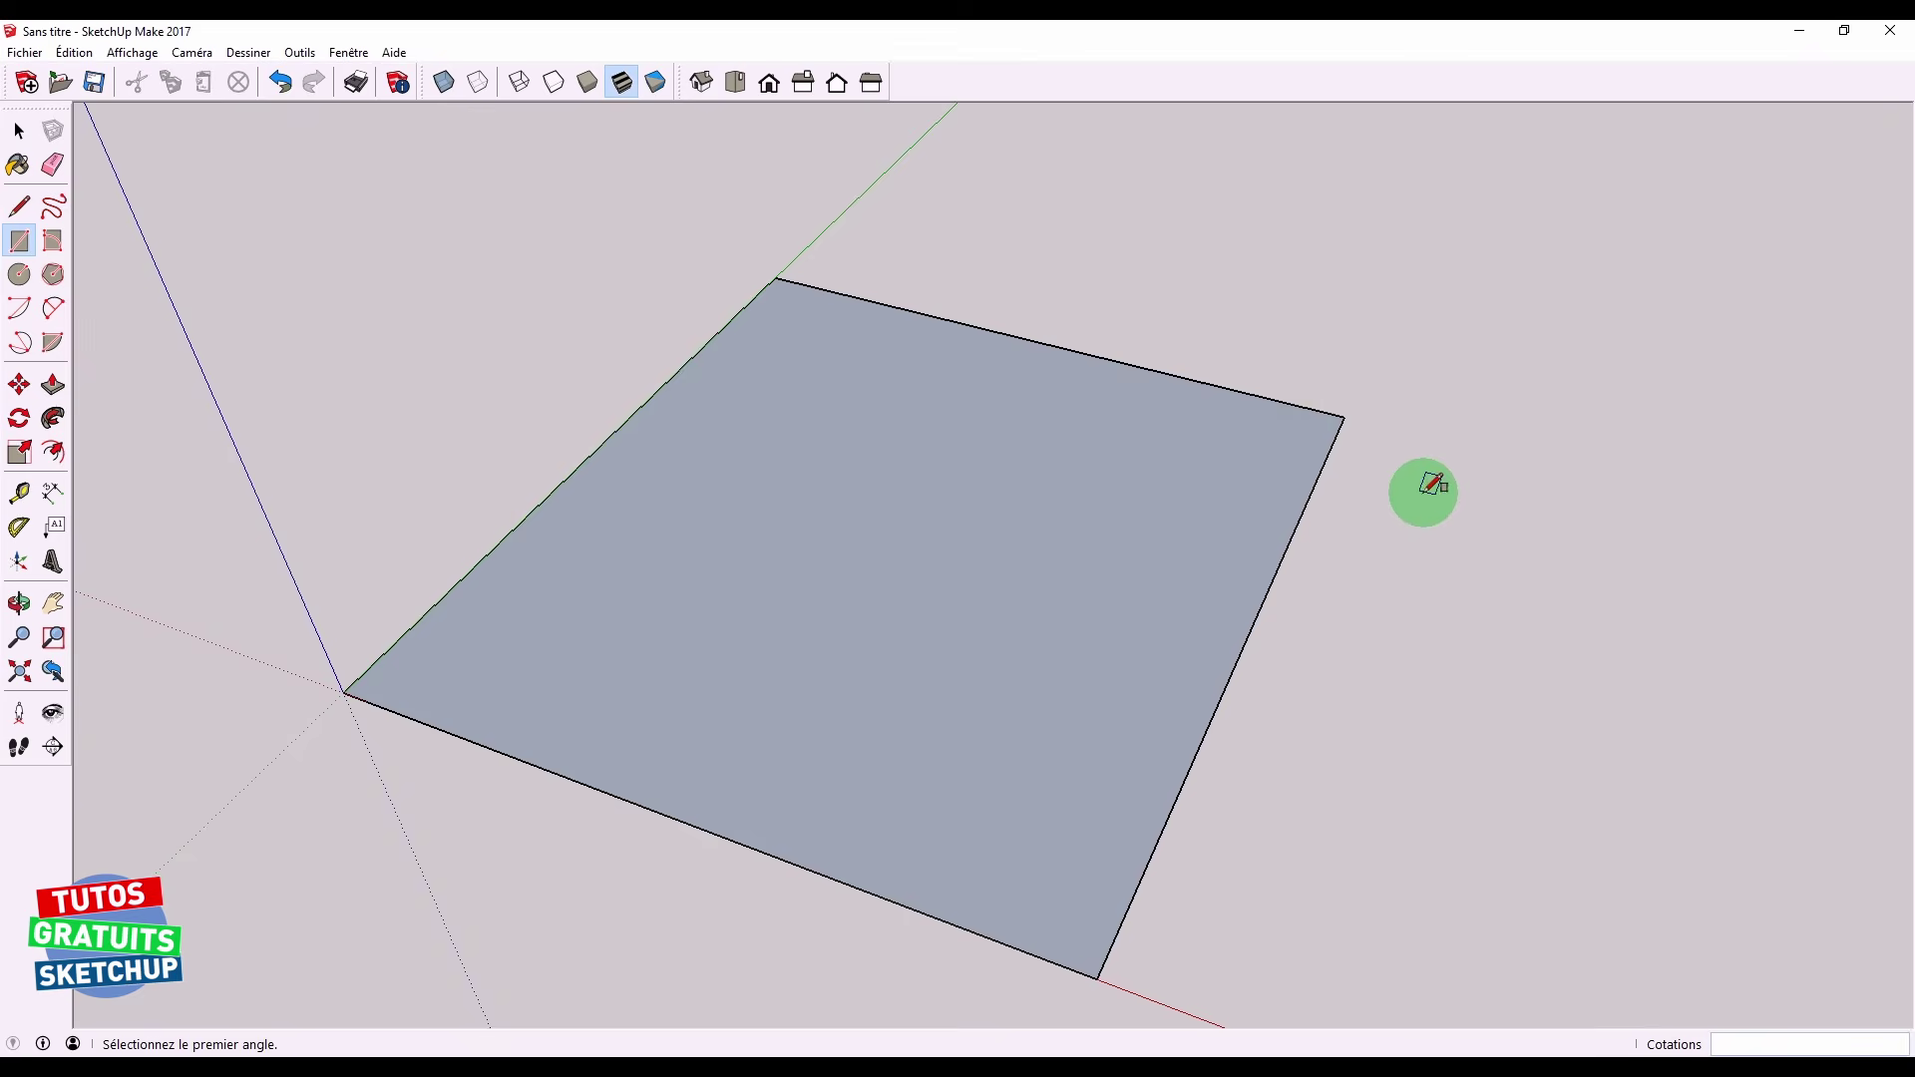
{"action": "scroll", "coordinate": [1426, 498], "scroll_direction": "down", "scroll_amount": 2}
{"action": "scroll", "coordinate": [1427, 499], "scroll_direction": "up", "scroll_amount": 5}
{"action": "scroll", "coordinate": [1424, 504], "scroll_direction": "down", "scroll_amount": 2}
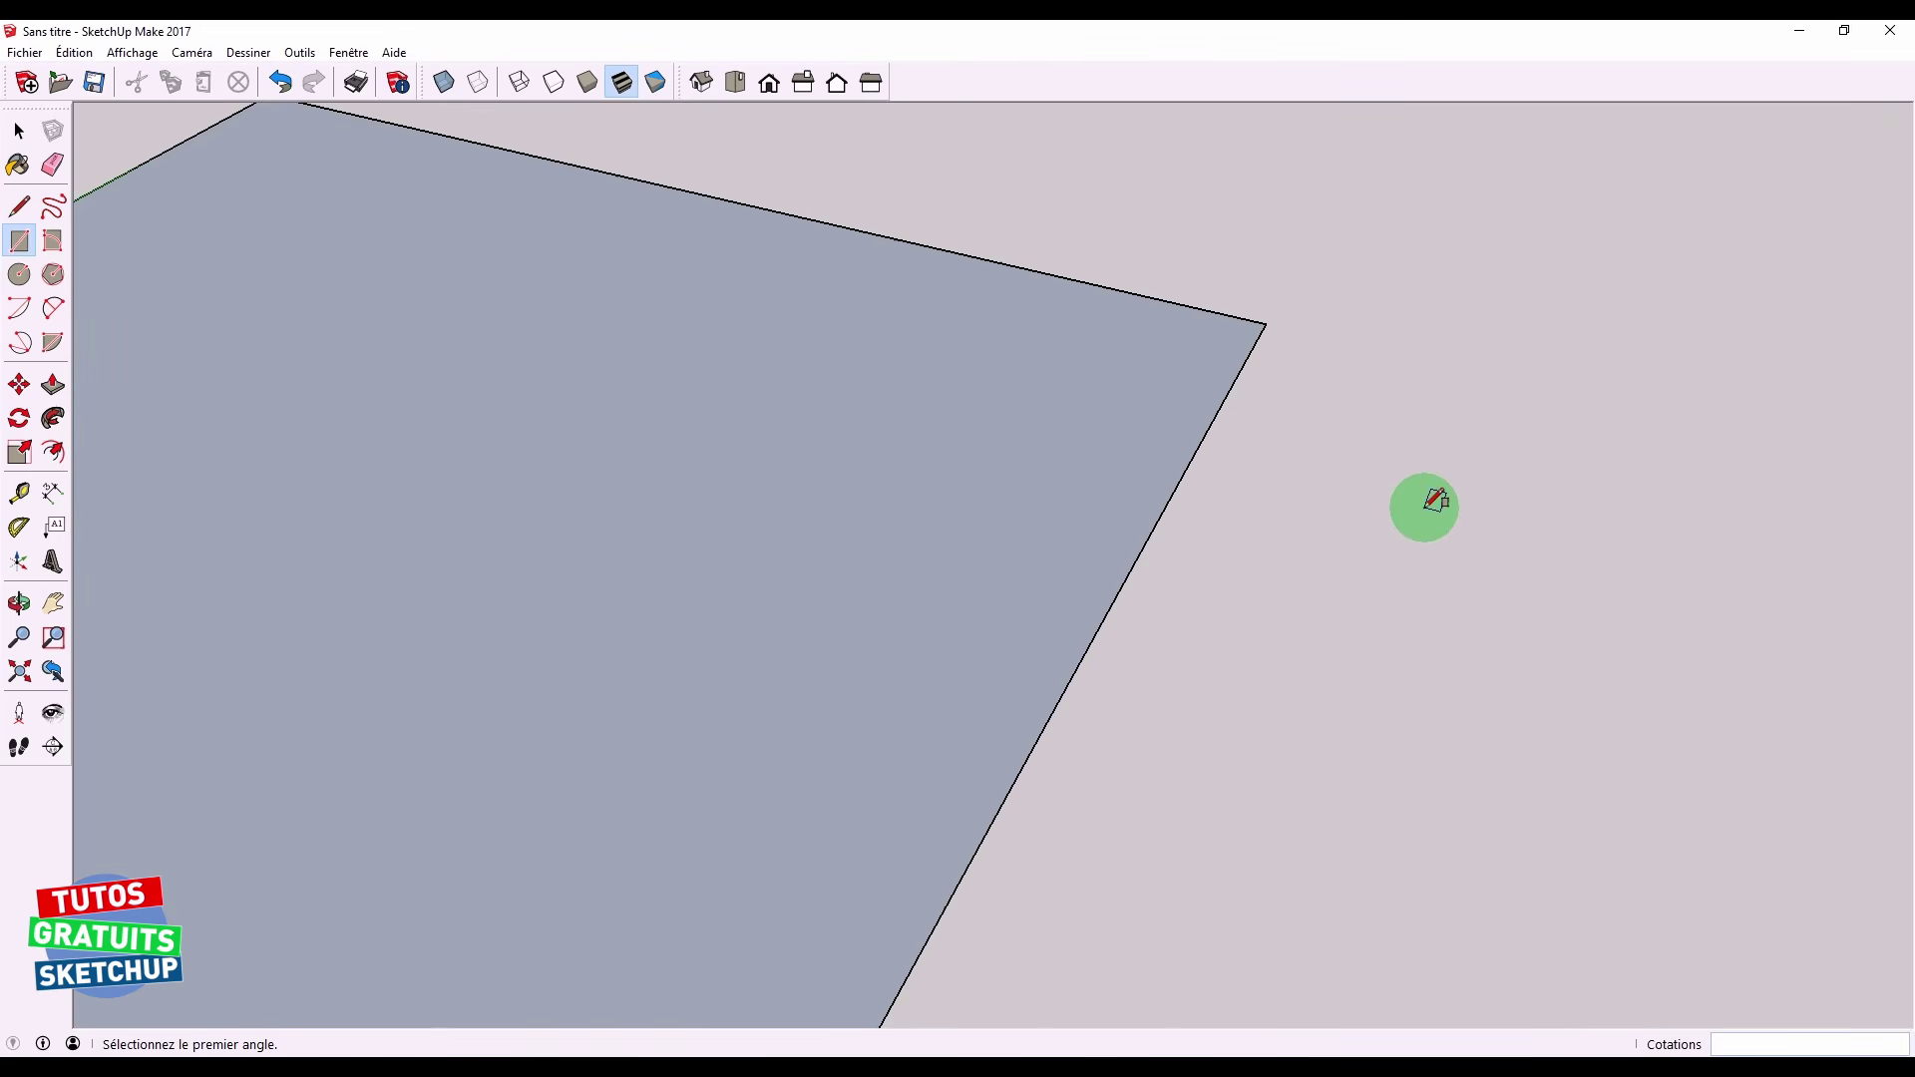
{"action": "scroll", "coordinate": [1381, 484], "scroll_direction": "down", "scroll_amount": 3}
{"action": "scroll", "coordinate": [1374, 632], "scroll_direction": "down", "scroll_amount": 2}
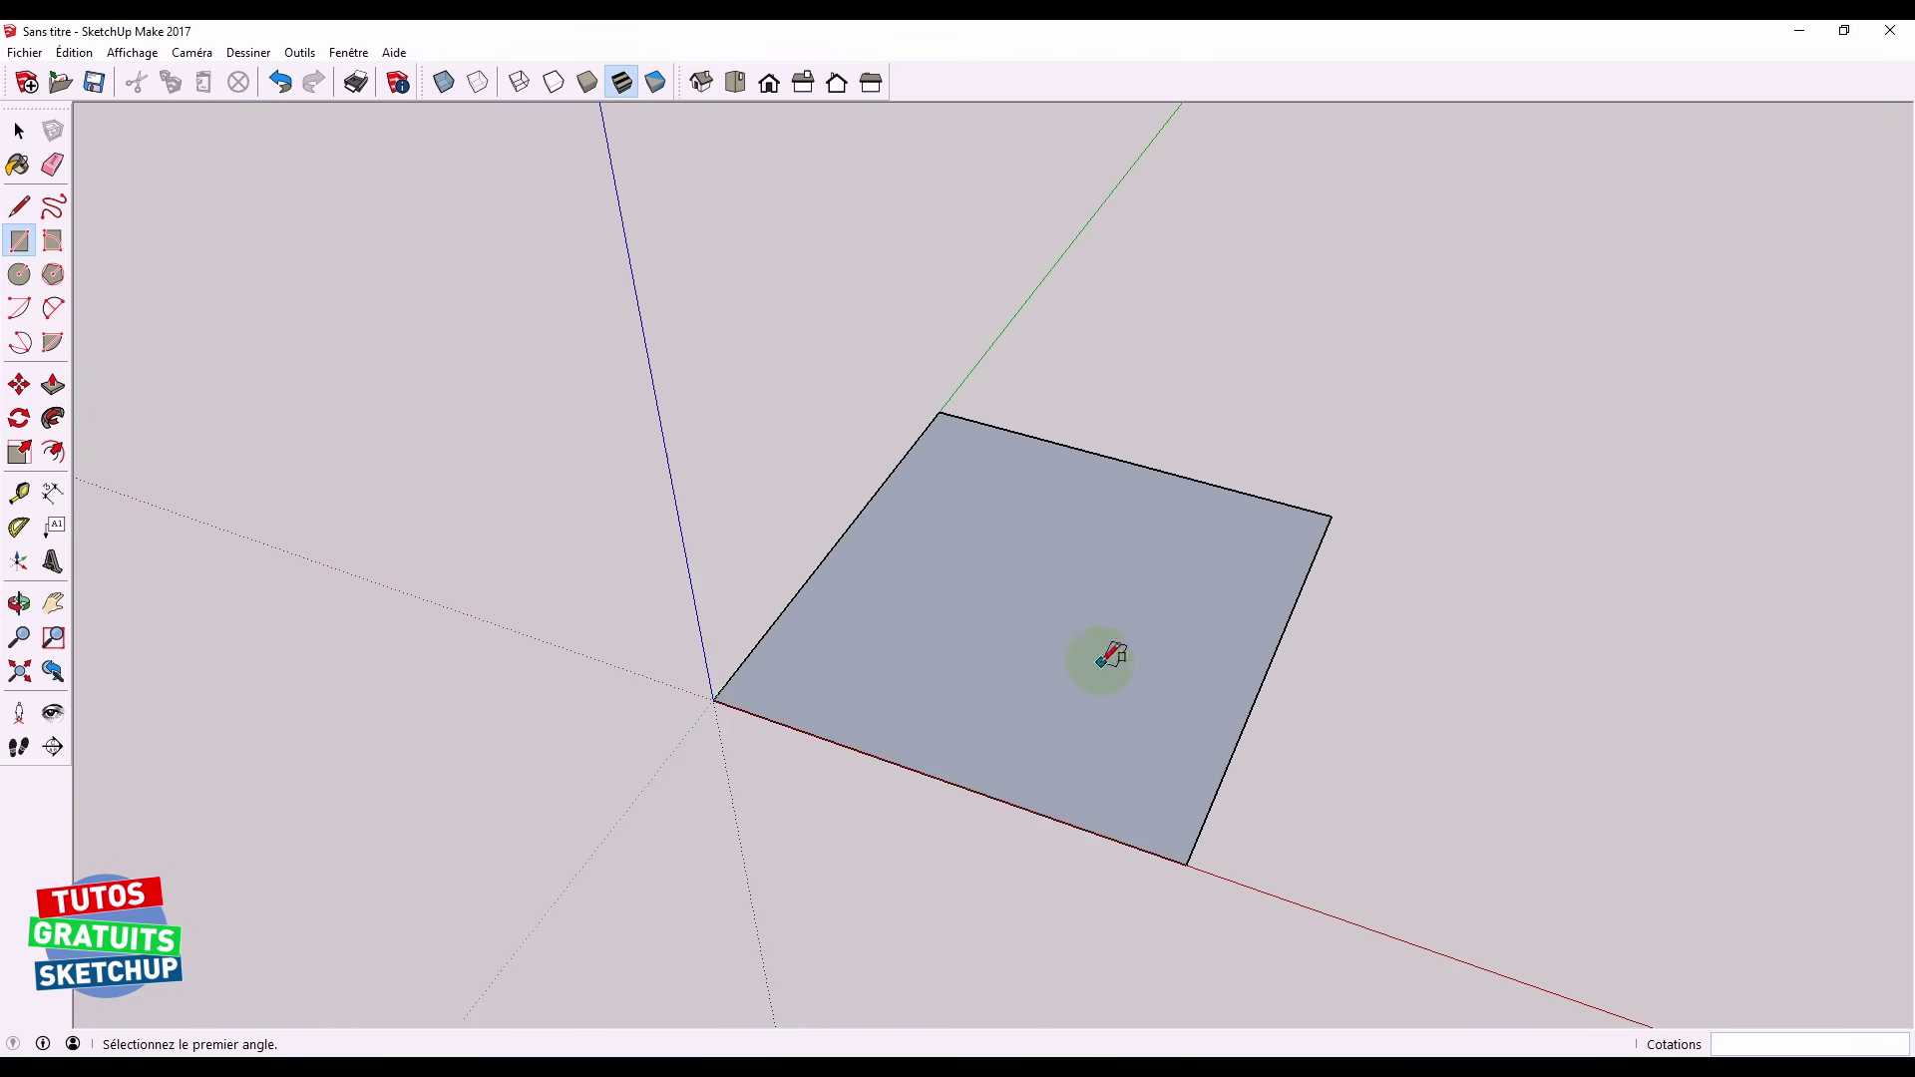
{"action": "middle_click_drag", "start_coordinate": [1111, 662], "coordinate": [1018, 572], "text": "shift"}
{"action": "key", "text": "r"}
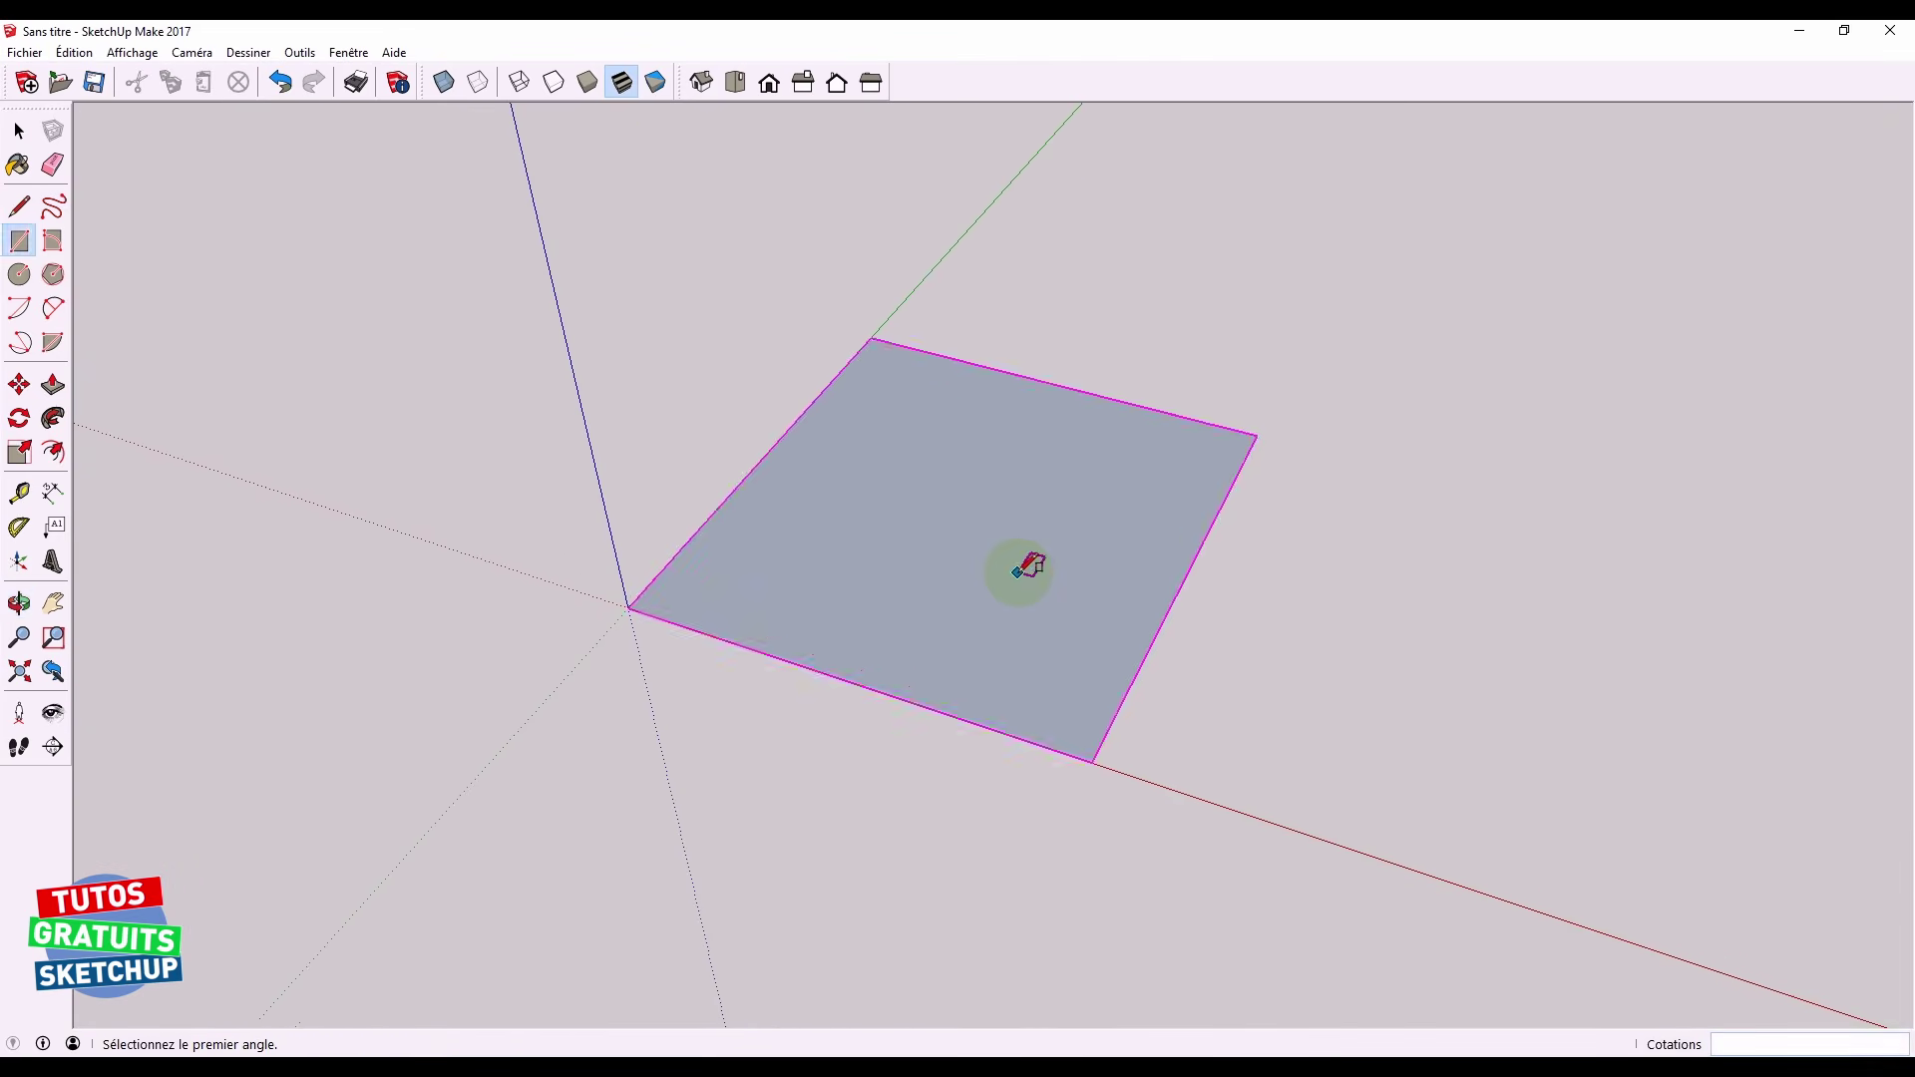
{"action": "scroll", "coordinate": [1018, 572], "scroll_direction": "down", "scroll_amount": 1}
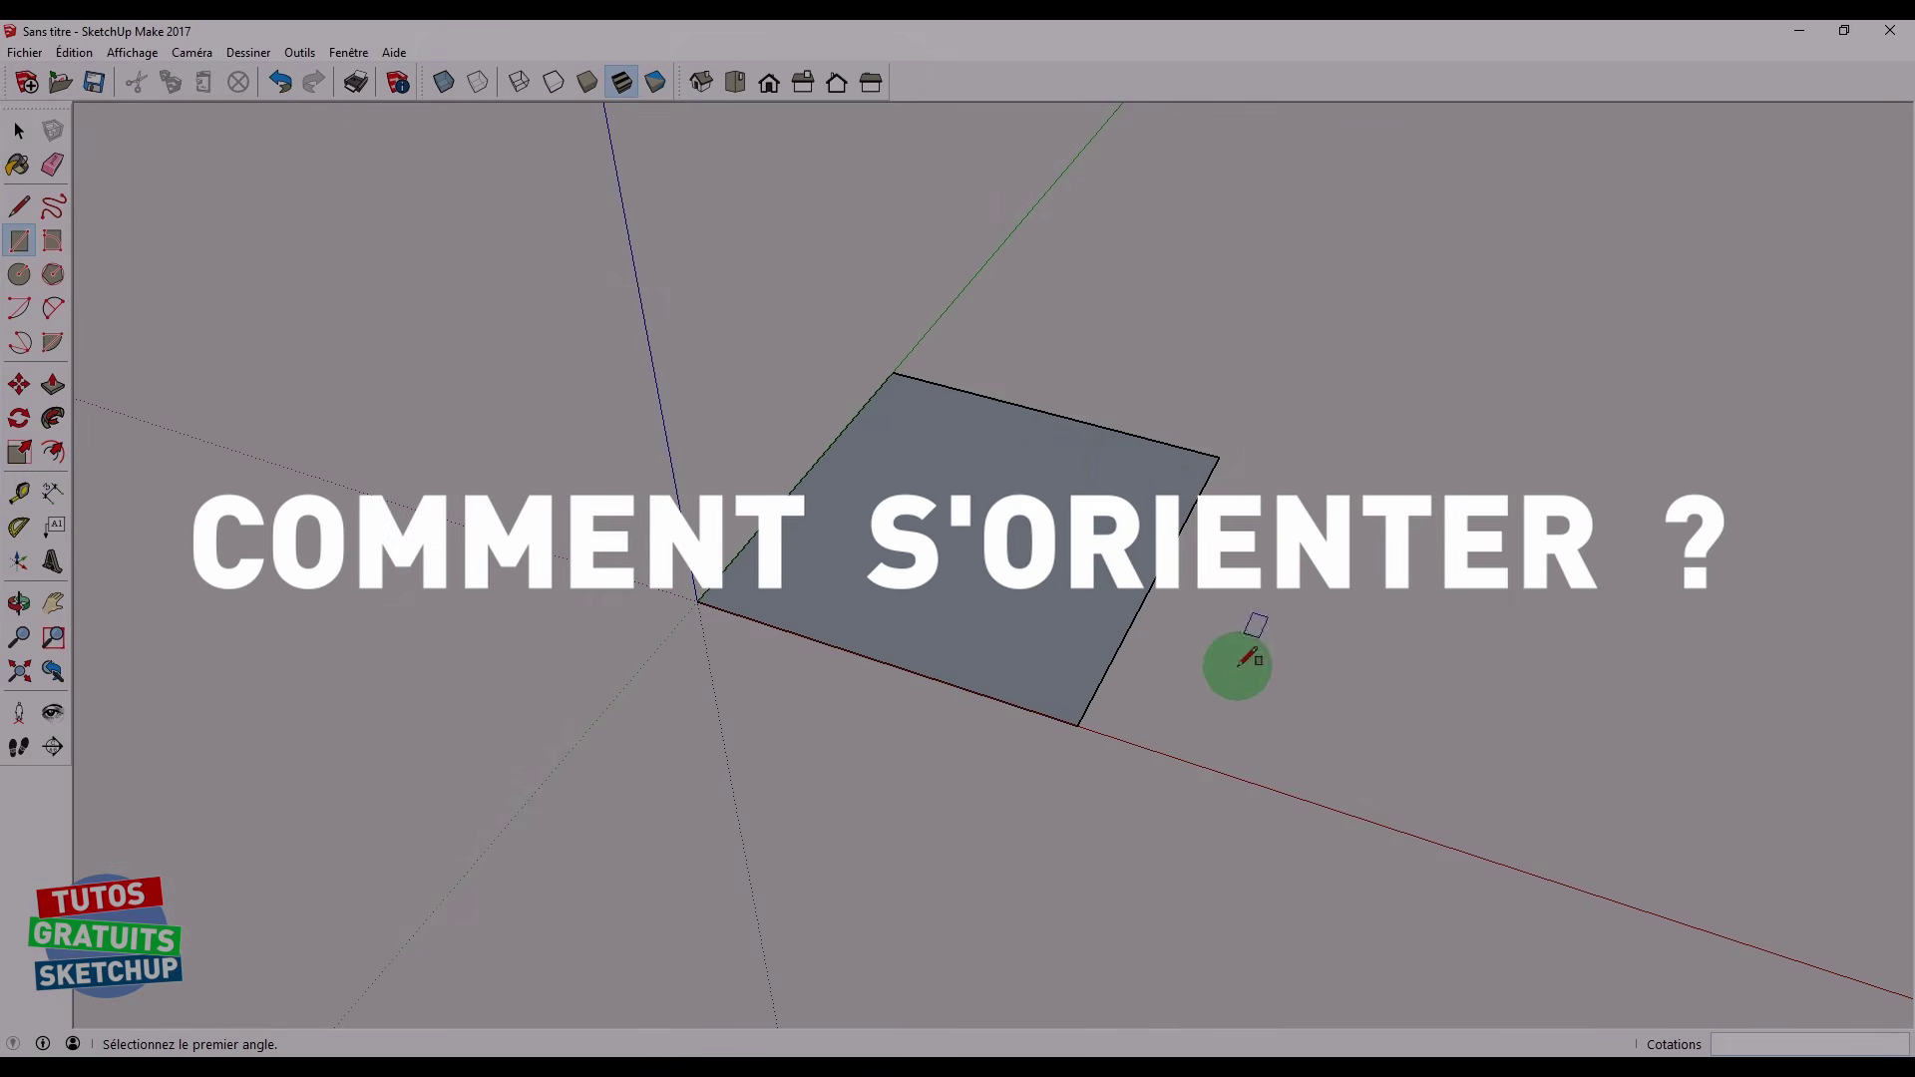
Draw a vertical rectangle in the red-blue plane, starting at the origin and running along most of the ground rectangle's front edge
{"action": "middle_click_drag", "start_coordinate": [1248, 662], "coordinate": [1403, 355]}
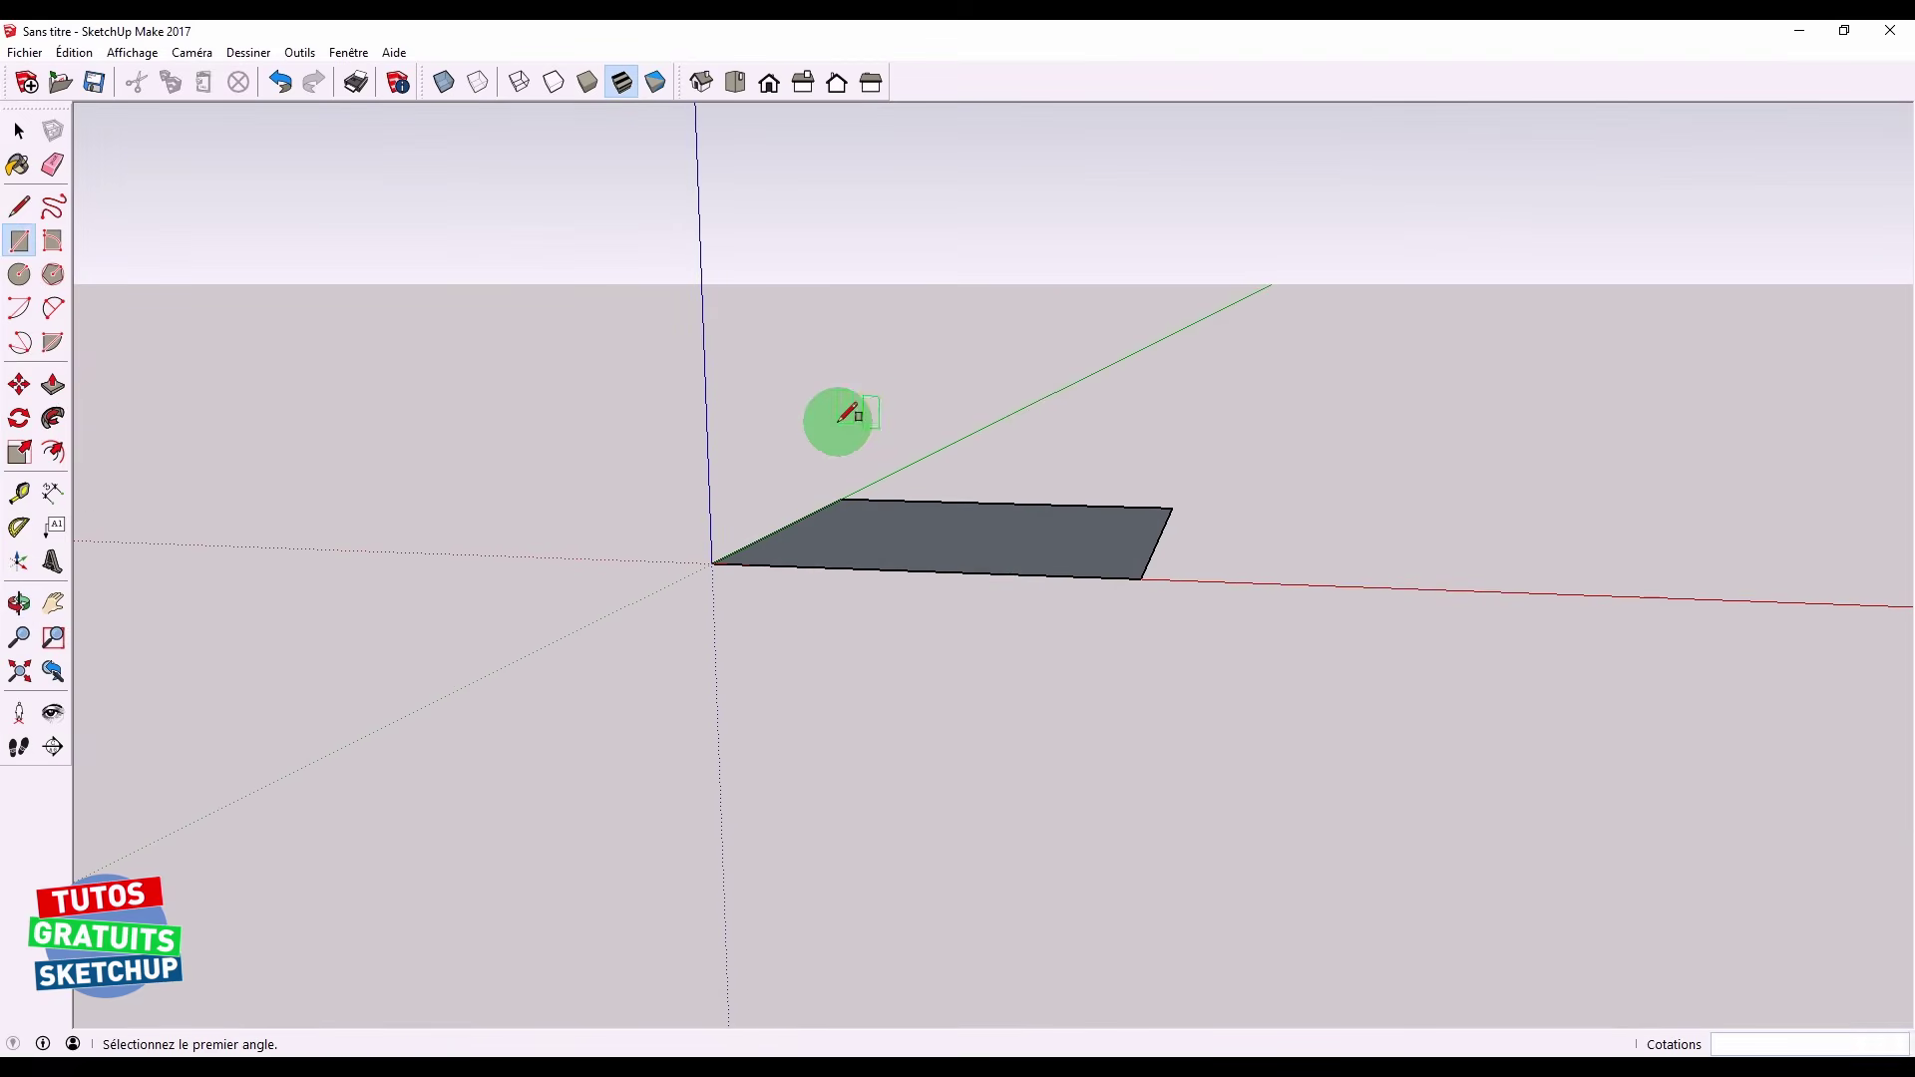
{"action": "middle_click_drag", "start_coordinate": [1057, 391], "coordinate": [1001, 516]}
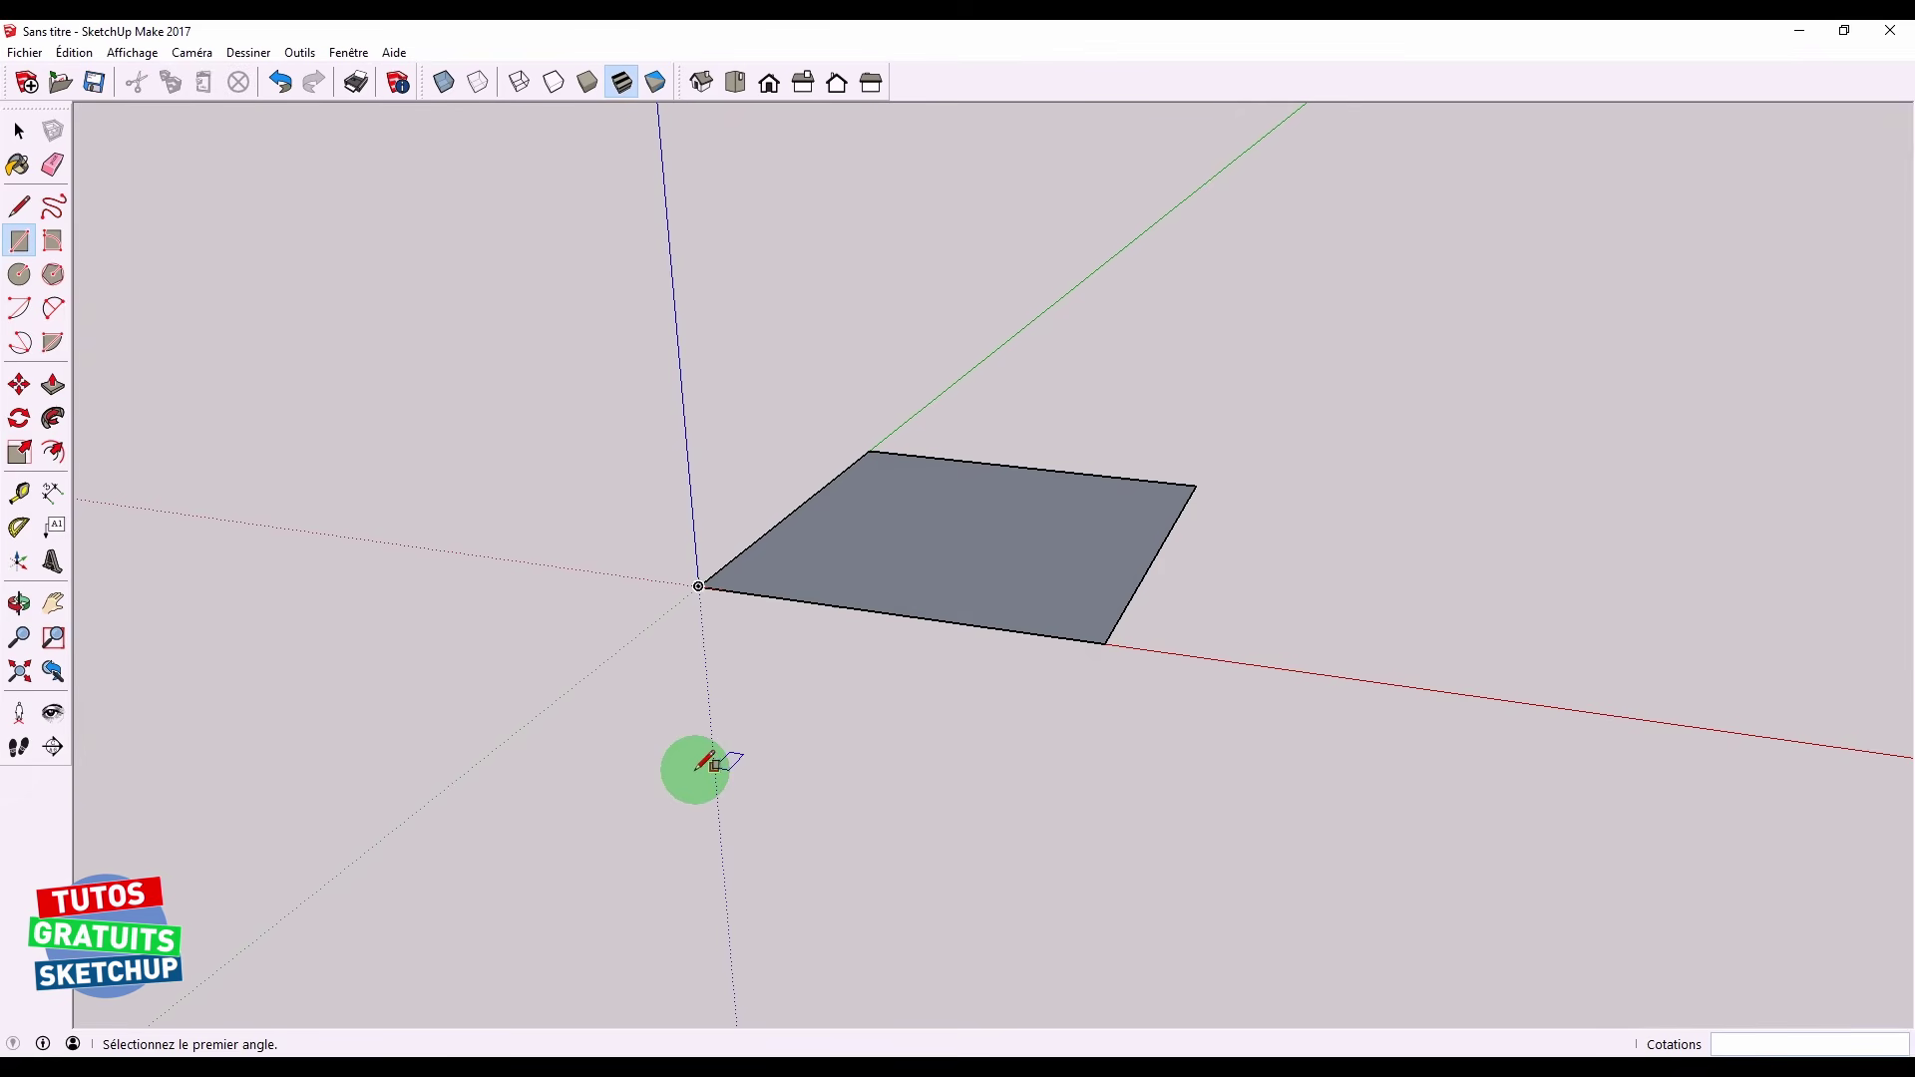
{"action": "key", "text": "o"}
{"action": "left_click_drag", "start_coordinate": [695, 768], "coordinate": [915, 582]}
{"action": "key", "text": "r"}
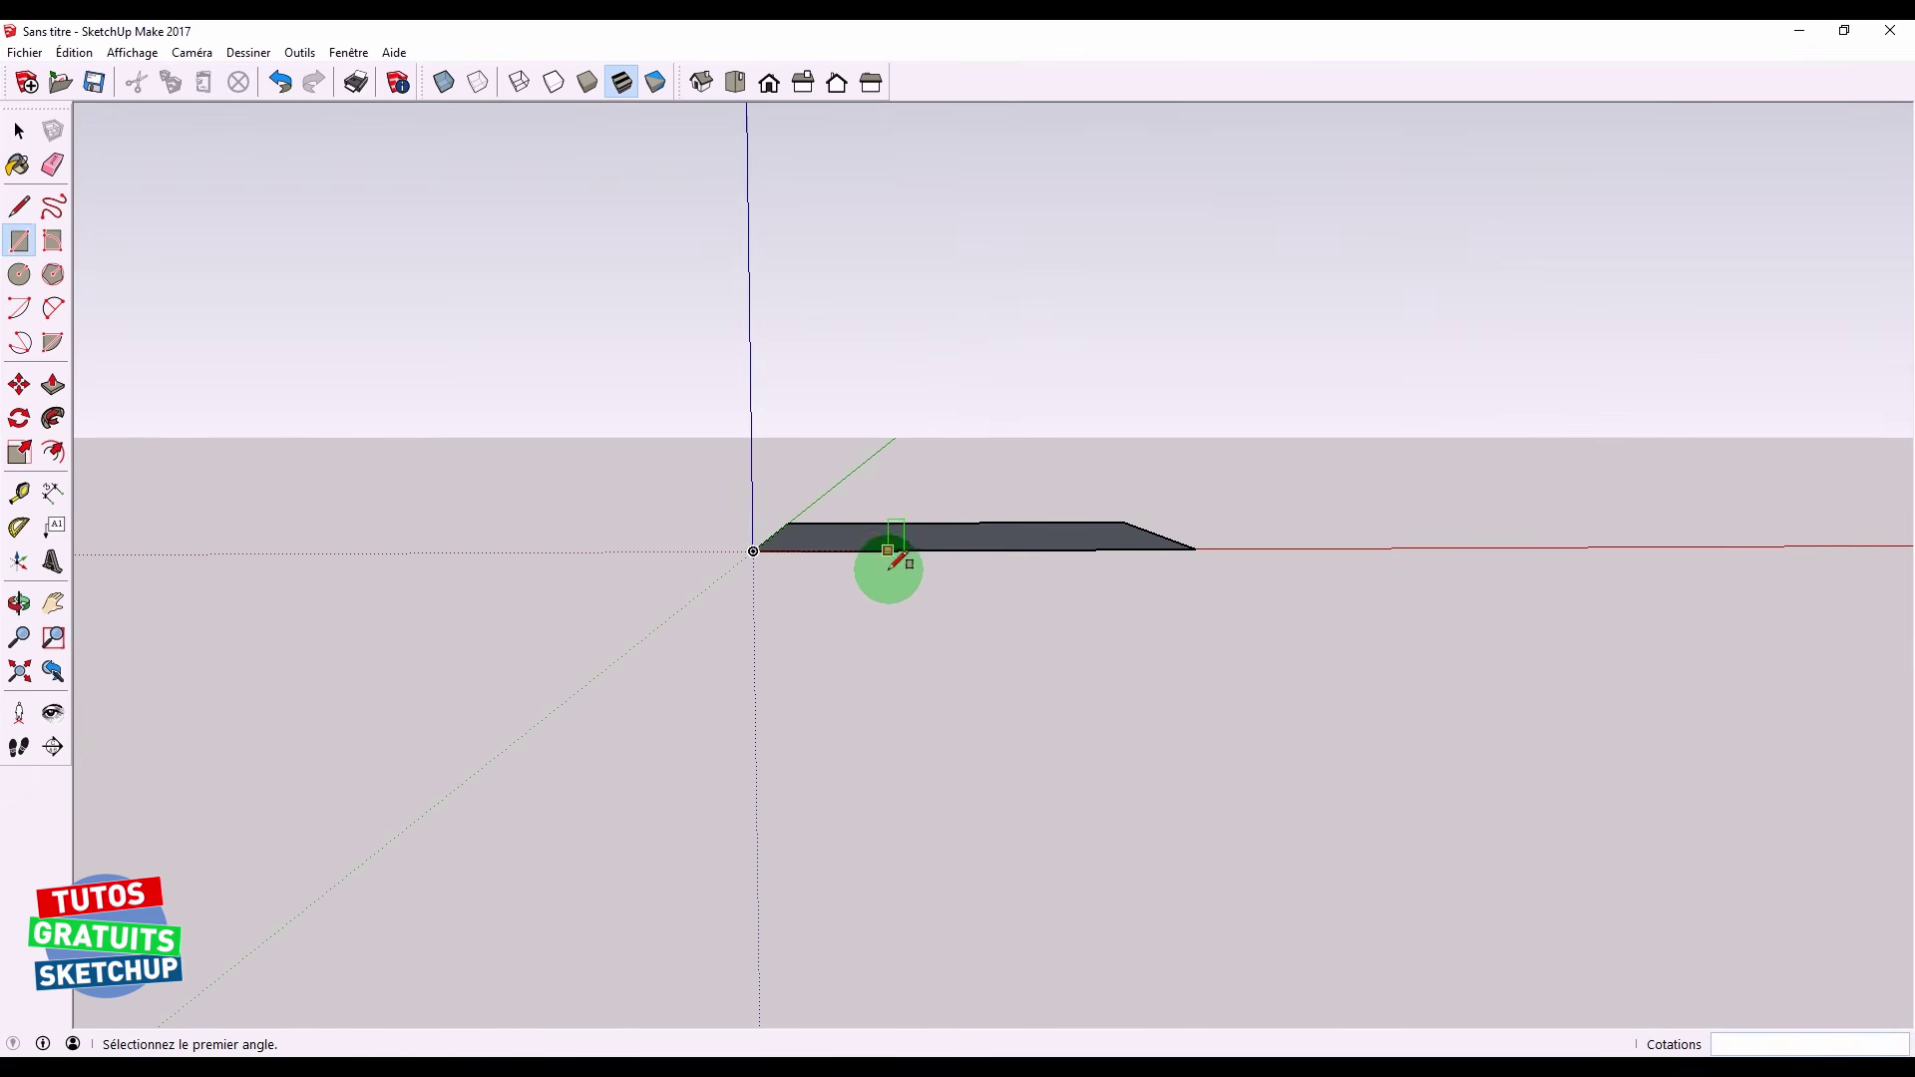
{"action": "left_click", "coordinate": [755, 549]}
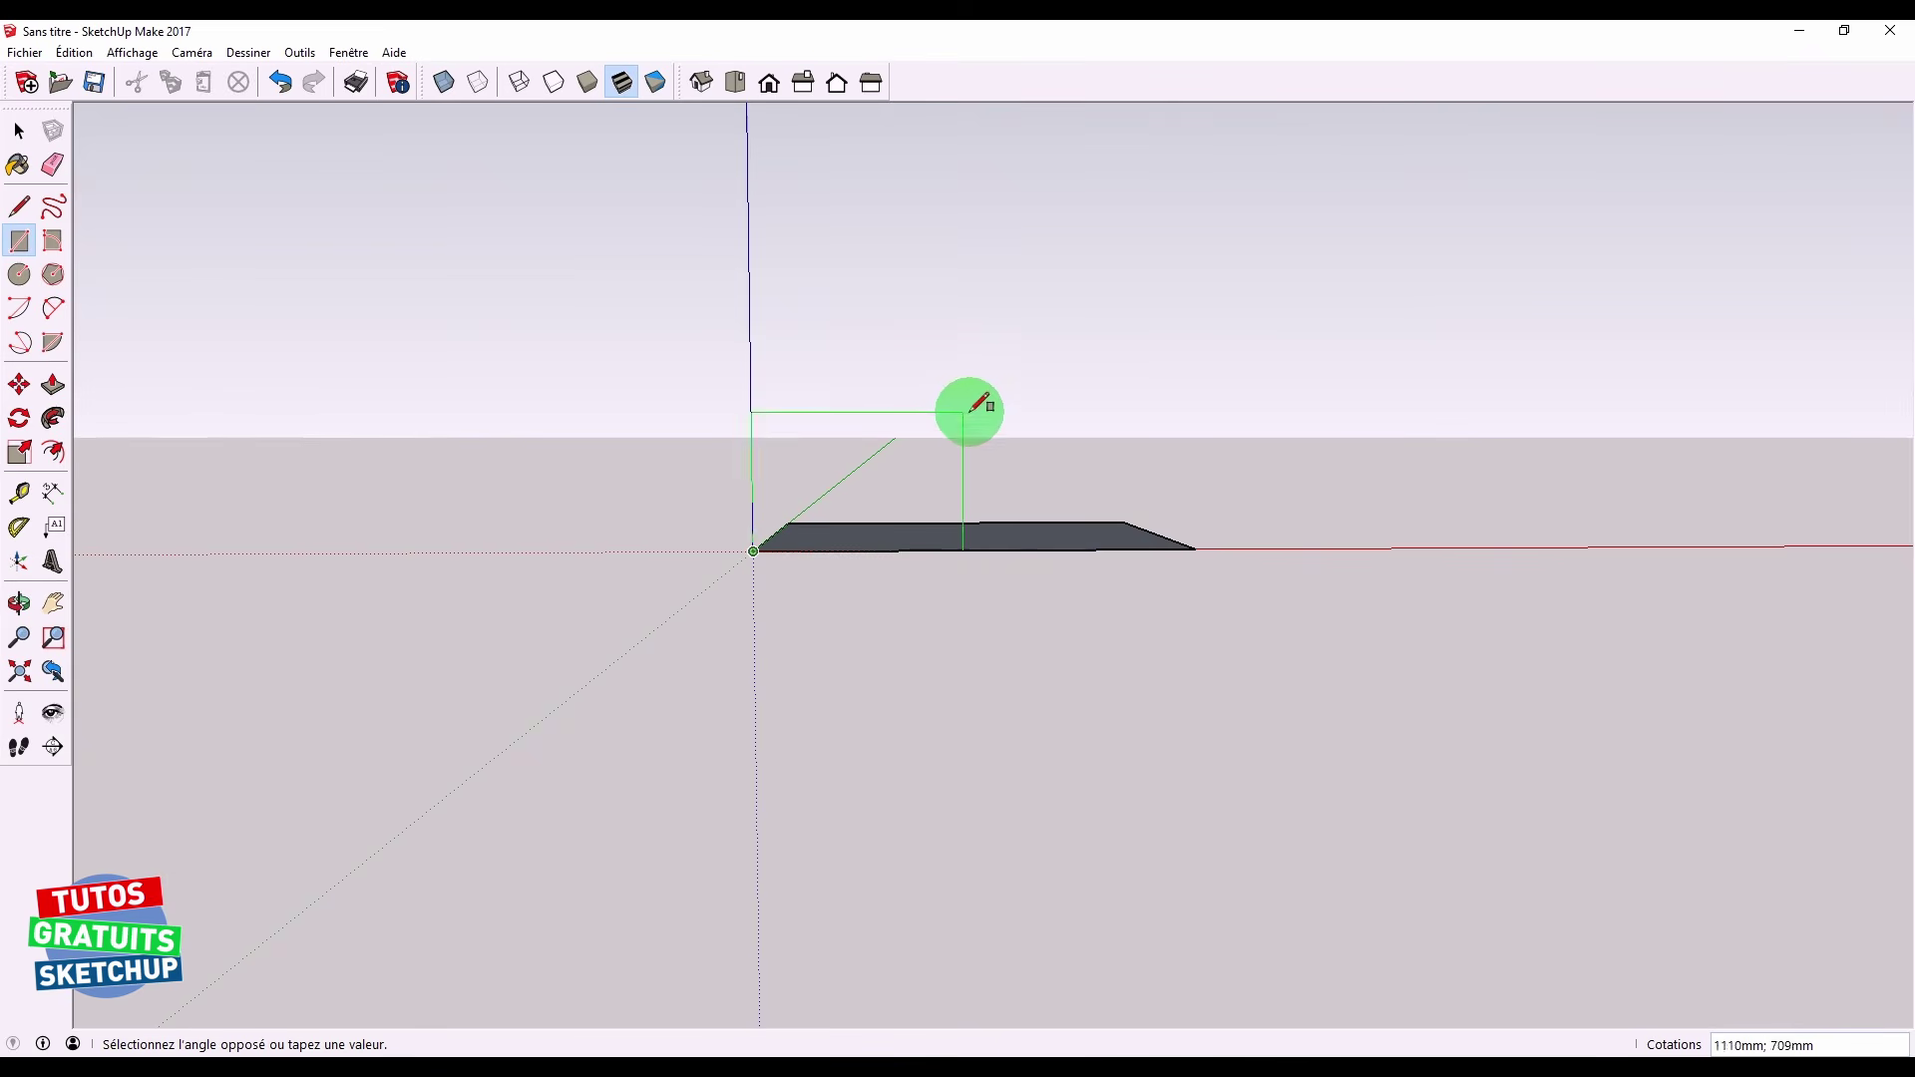
{"action": "left_click", "coordinate": [1158, 356]}
{"action": "middle_click_drag", "start_coordinate": [1218, 393], "coordinate": [1283, 581]}
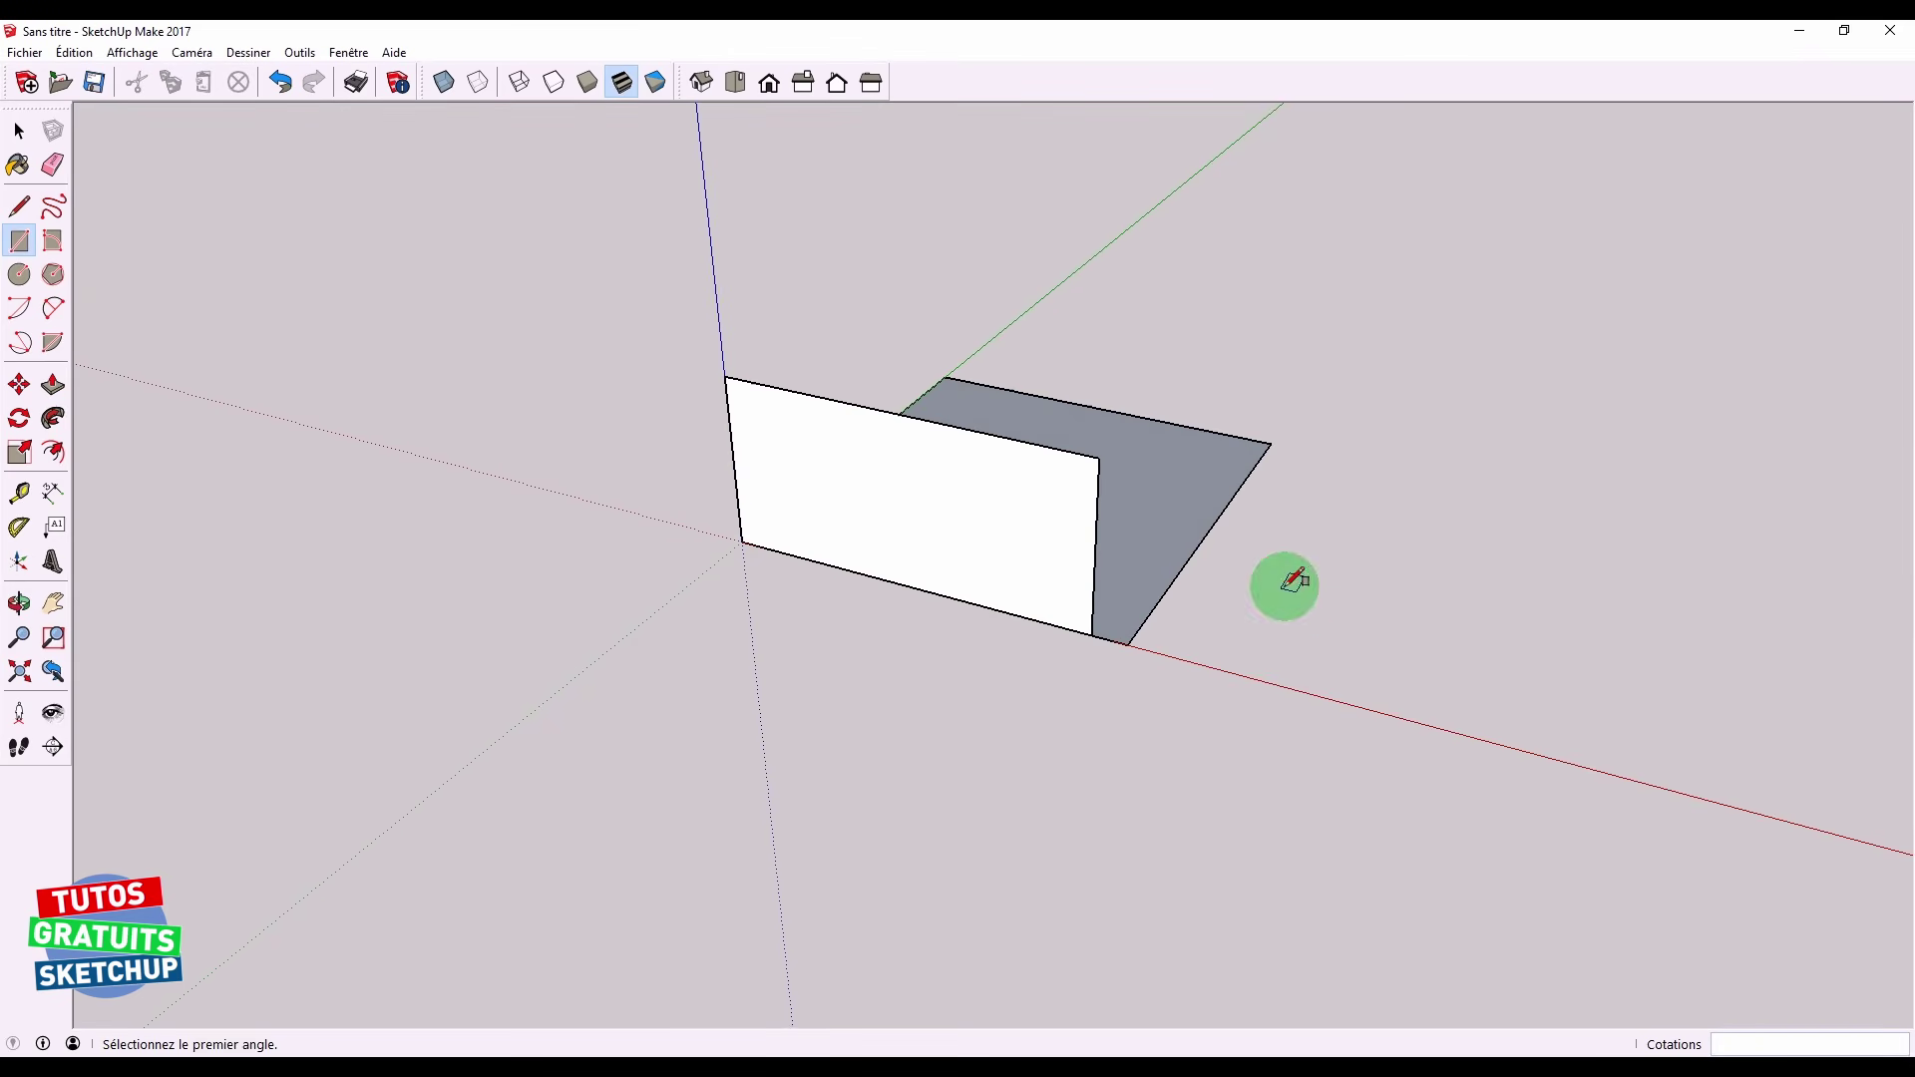
Draw a second vertical rectangle in the green-blue plane, starting at the origin and matching the height of the first one
{"action": "left_click", "coordinate": [1286, 587]}
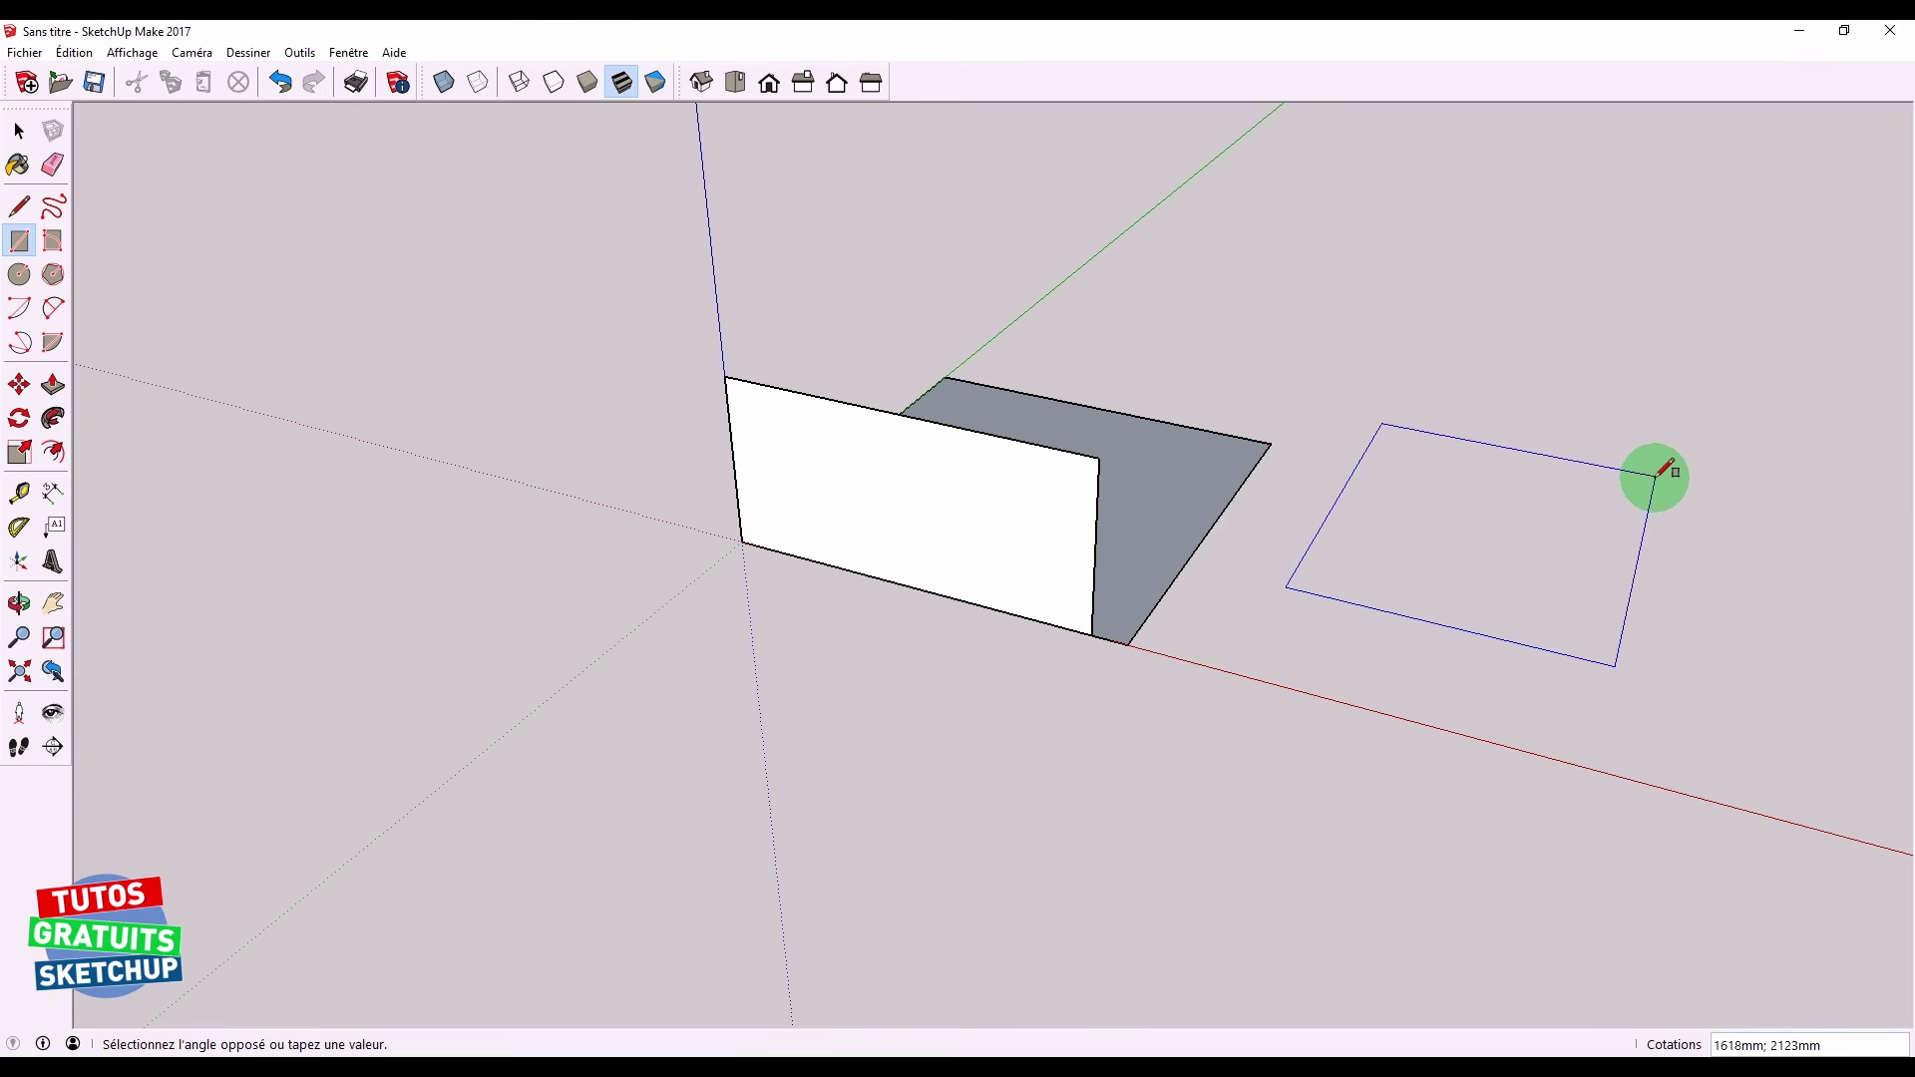
{"action": "key", "text": "Escape"}
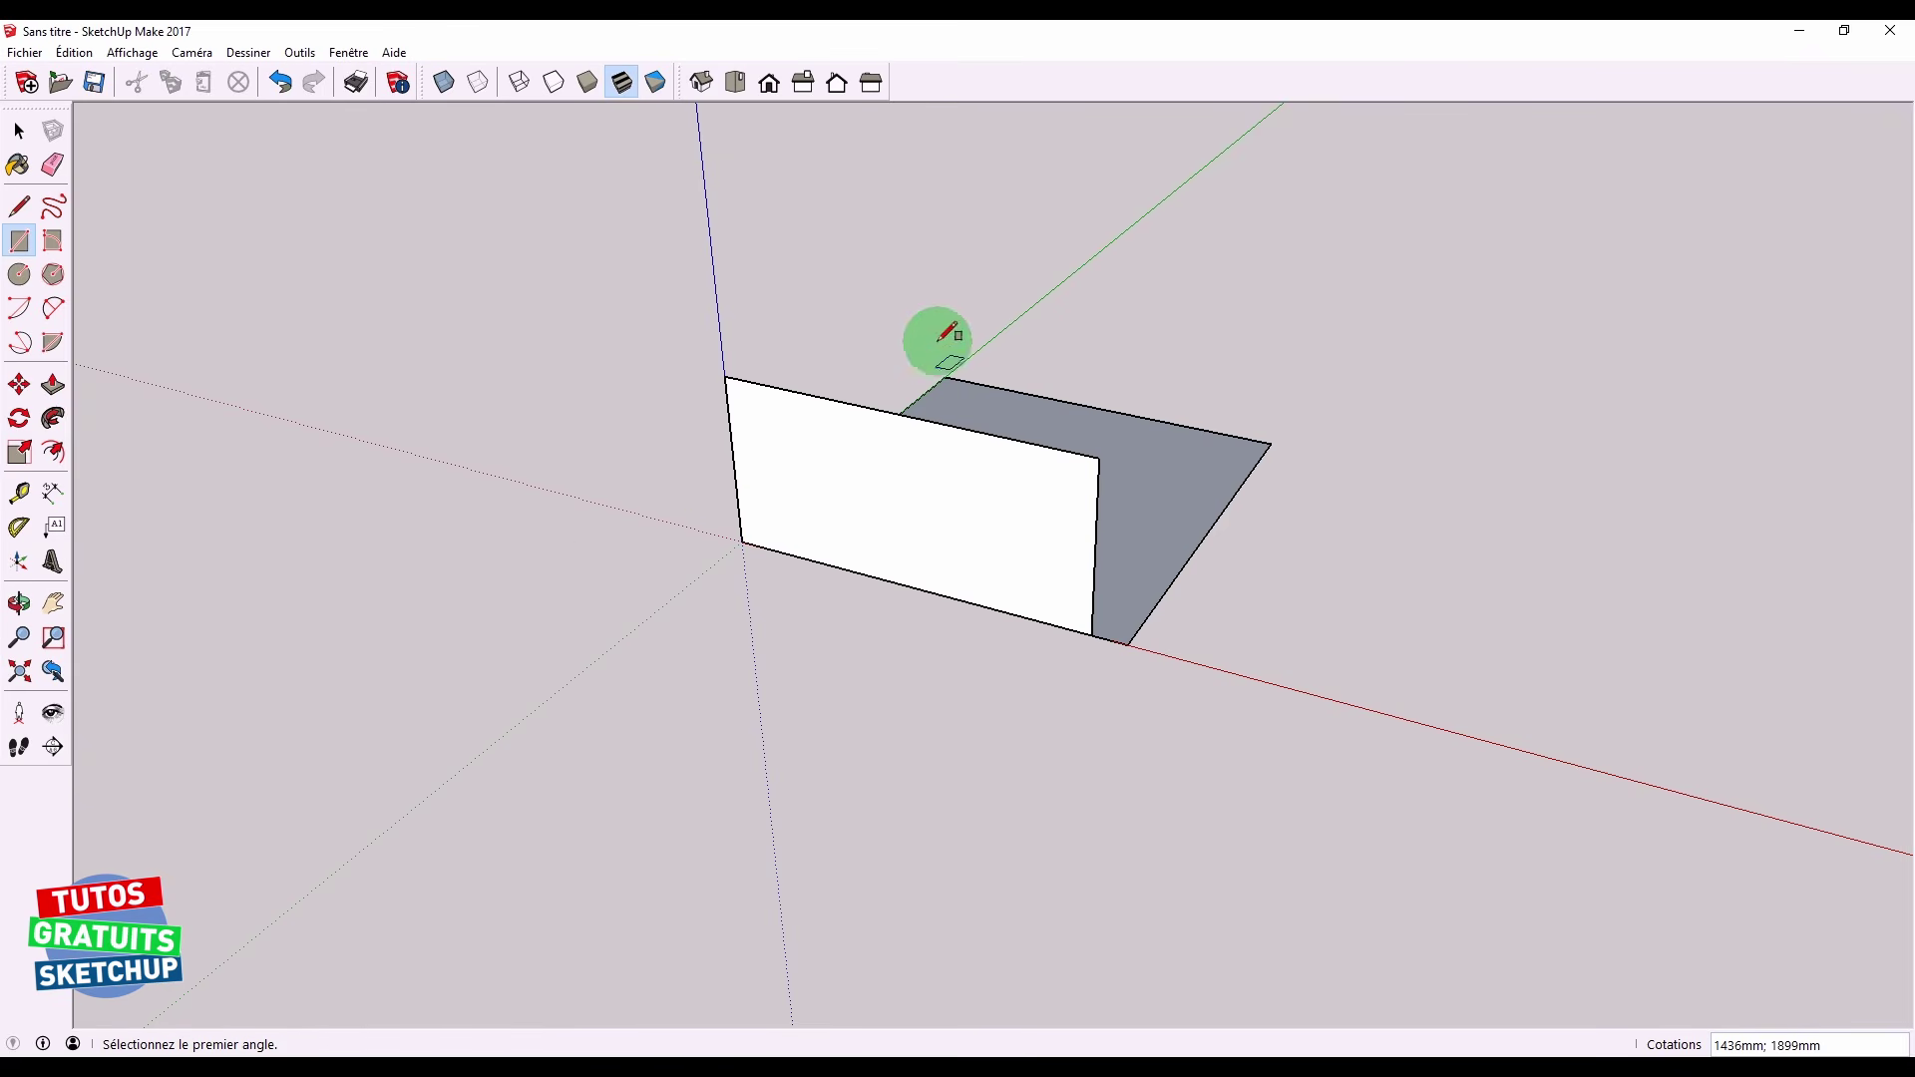
{"action": "middle_click_drag", "start_coordinate": [542, 573], "coordinate": [1505, 377]}
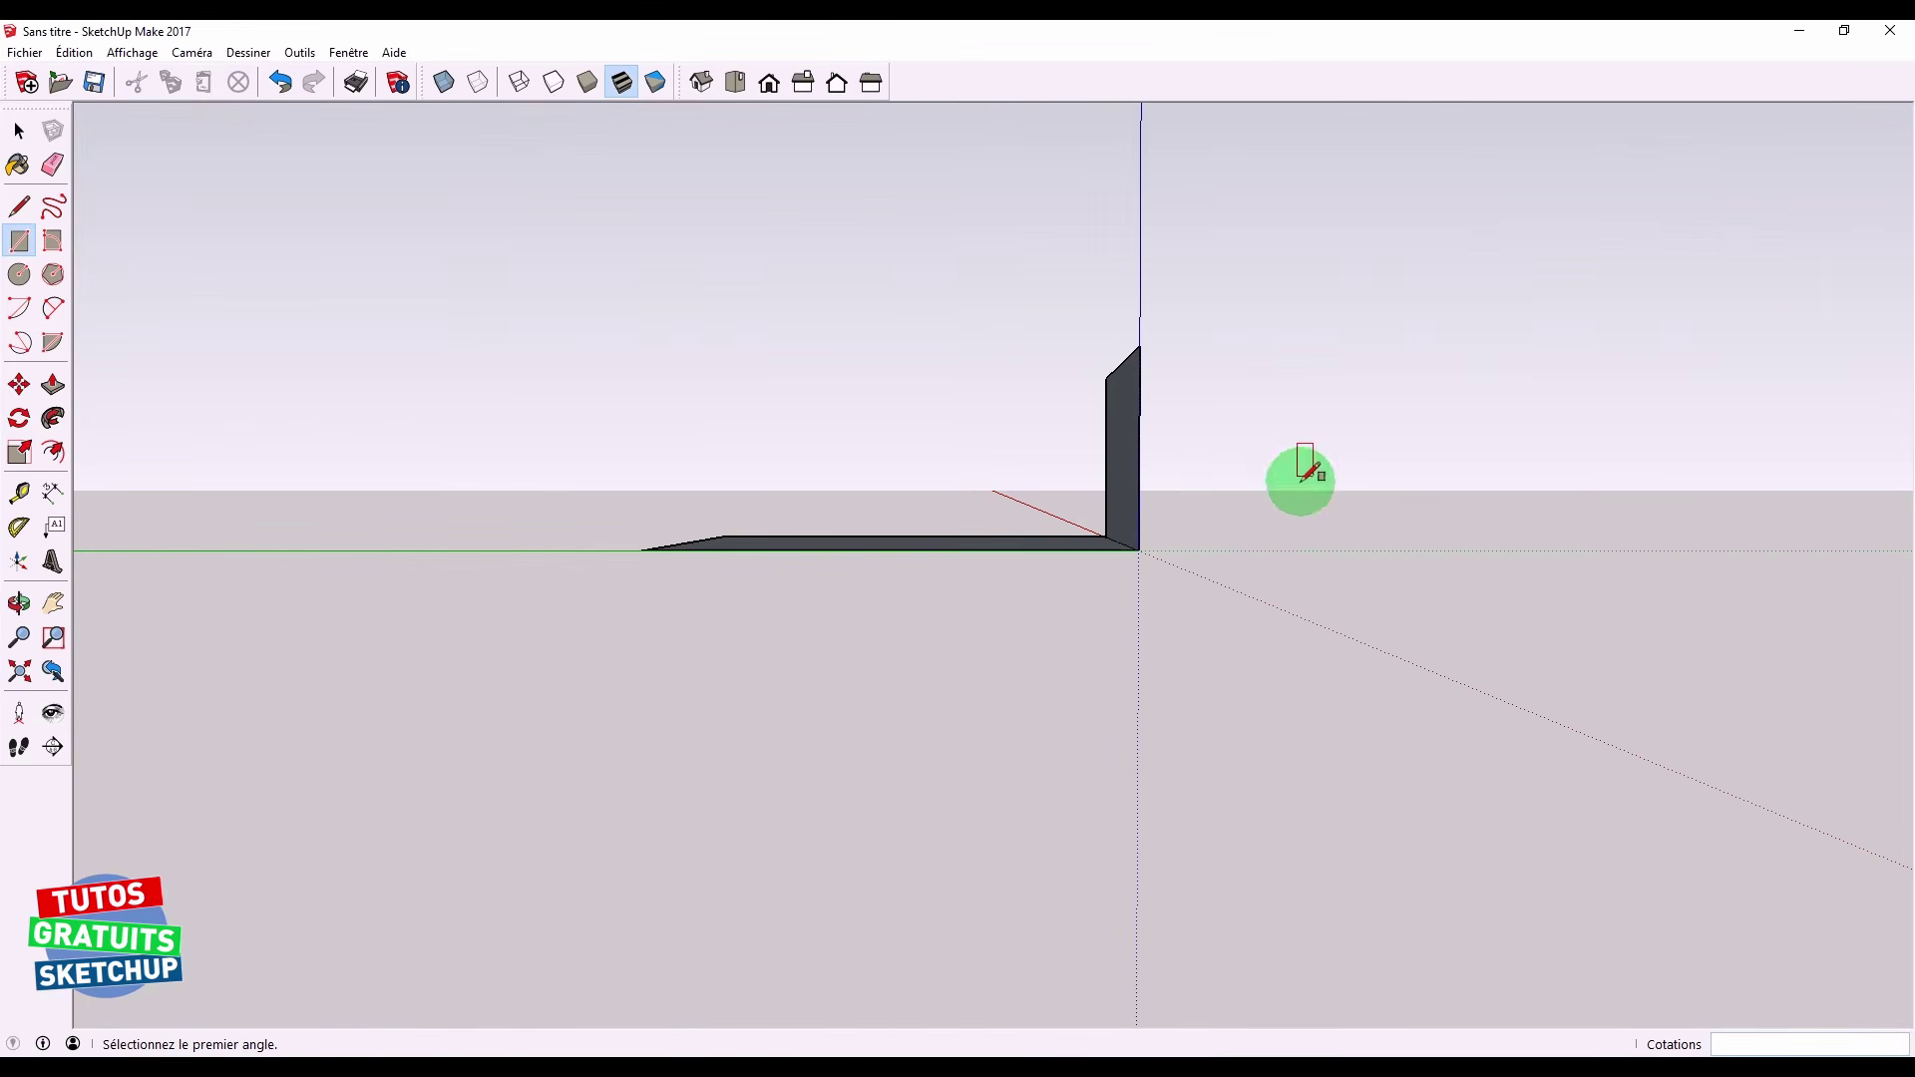
{"action": "left_click", "coordinate": [1138, 551]}
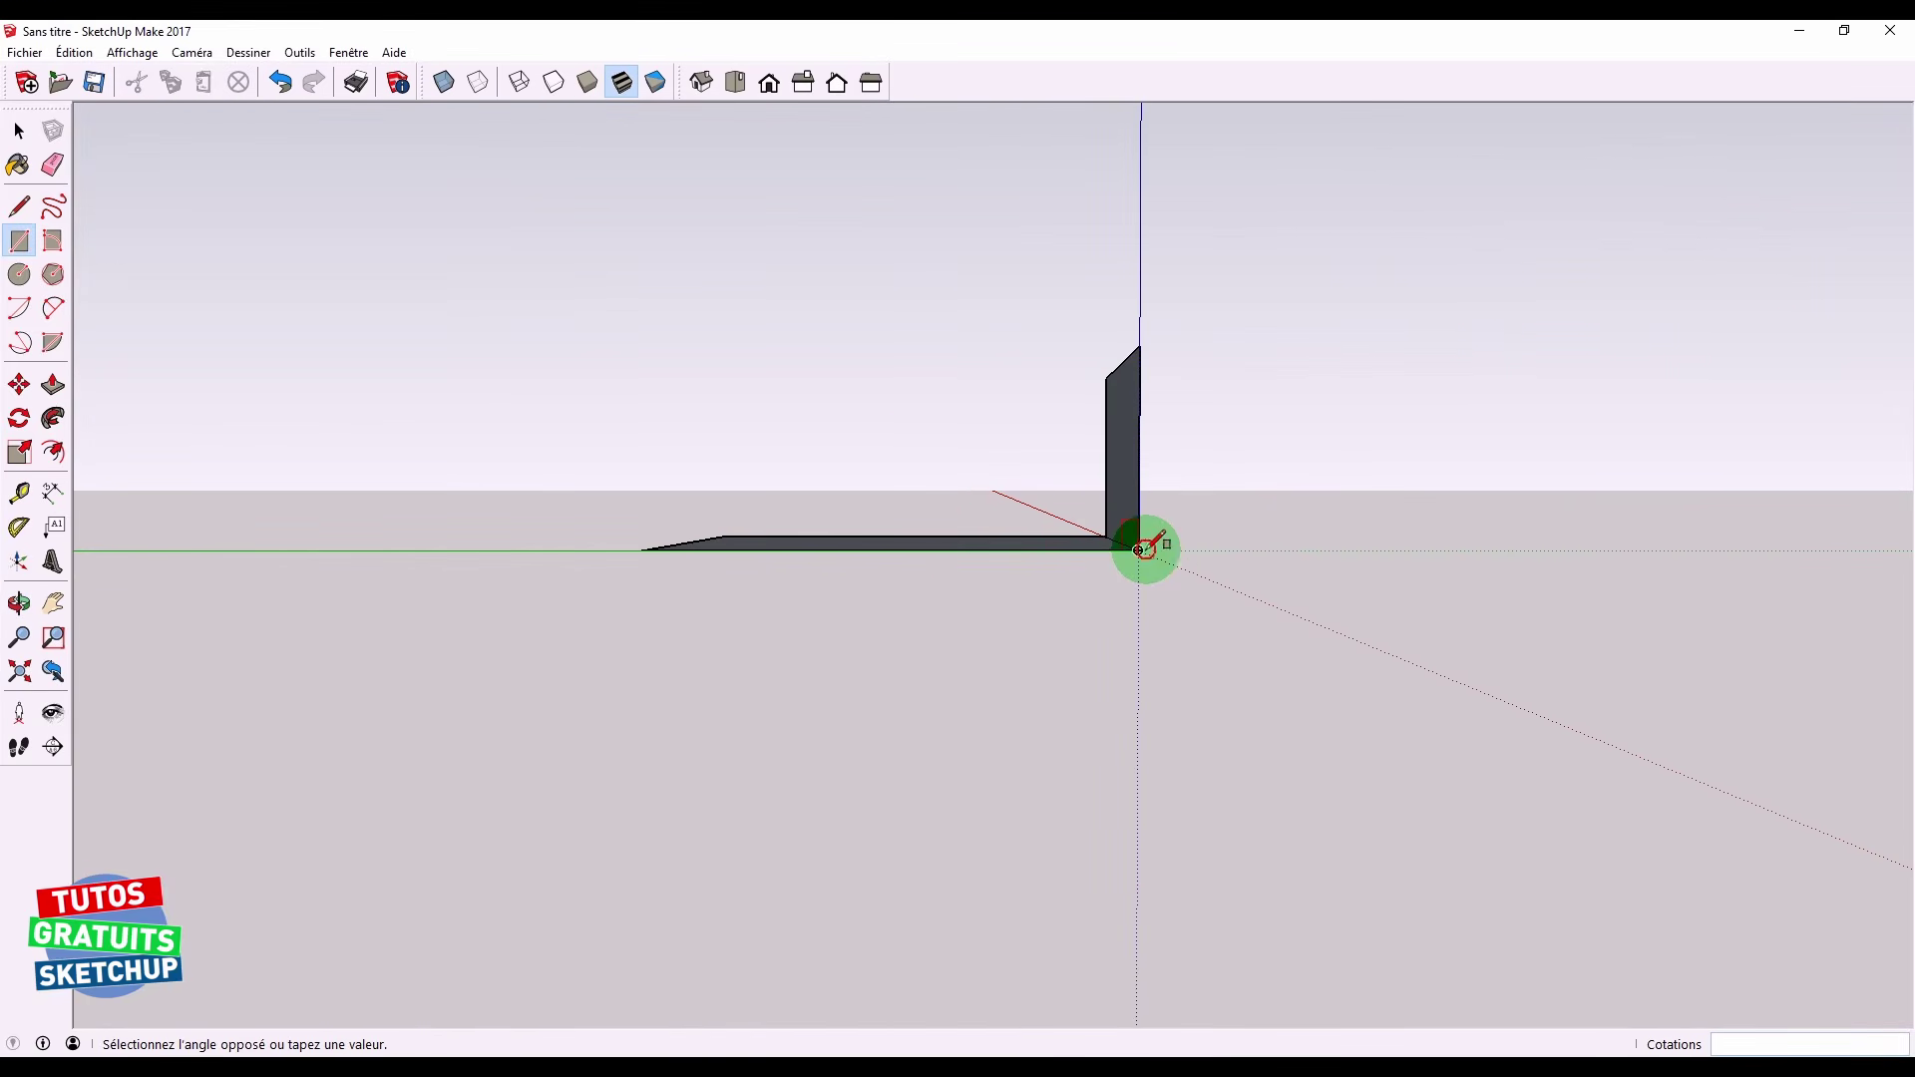
{"action": "left_click", "coordinate": [684, 346]}
{"action": "middle_click_drag", "start_coordinate": [1386, 424], "coordinate": [1047, 585]}
{"action": "middle_click_drag", "start_coordinate": [1416, 645], "coordinate": [1304, 476]}
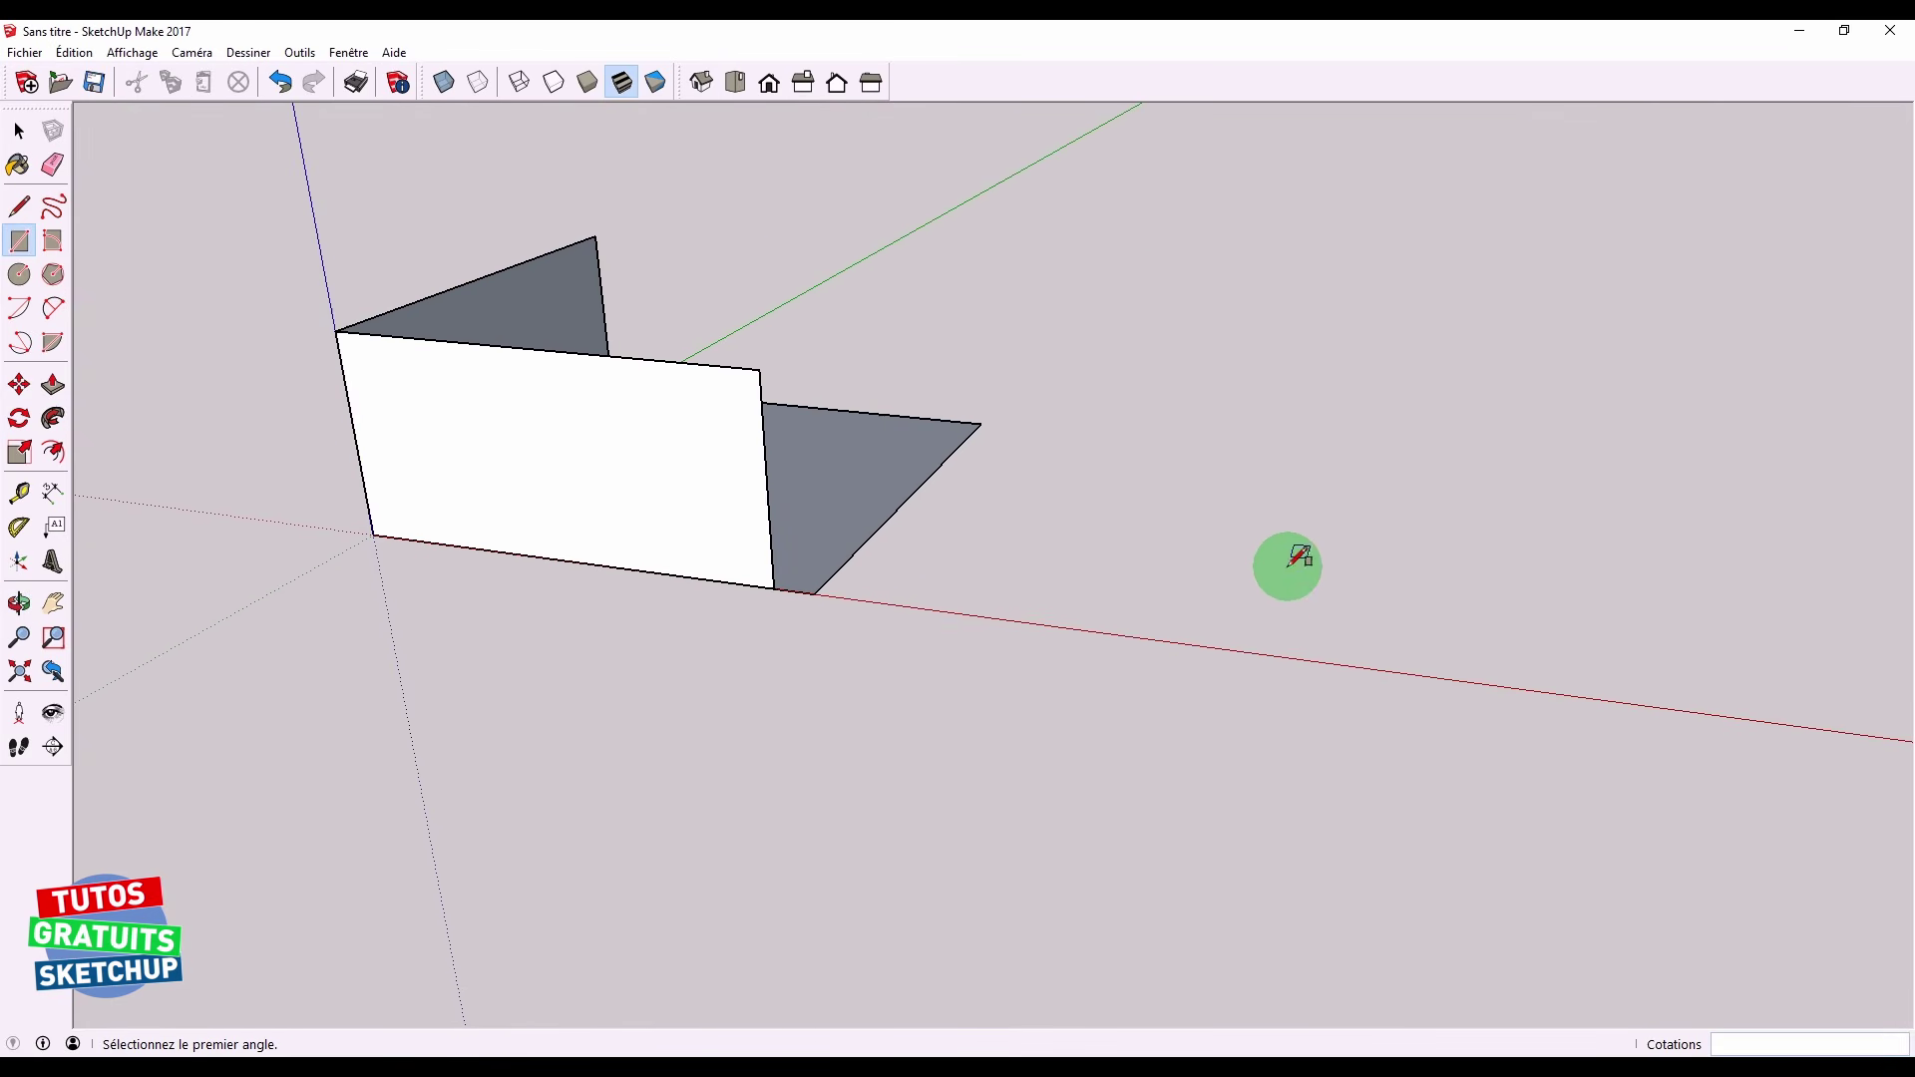
{"action": "left_click", "coordinate": [1199, 644]}
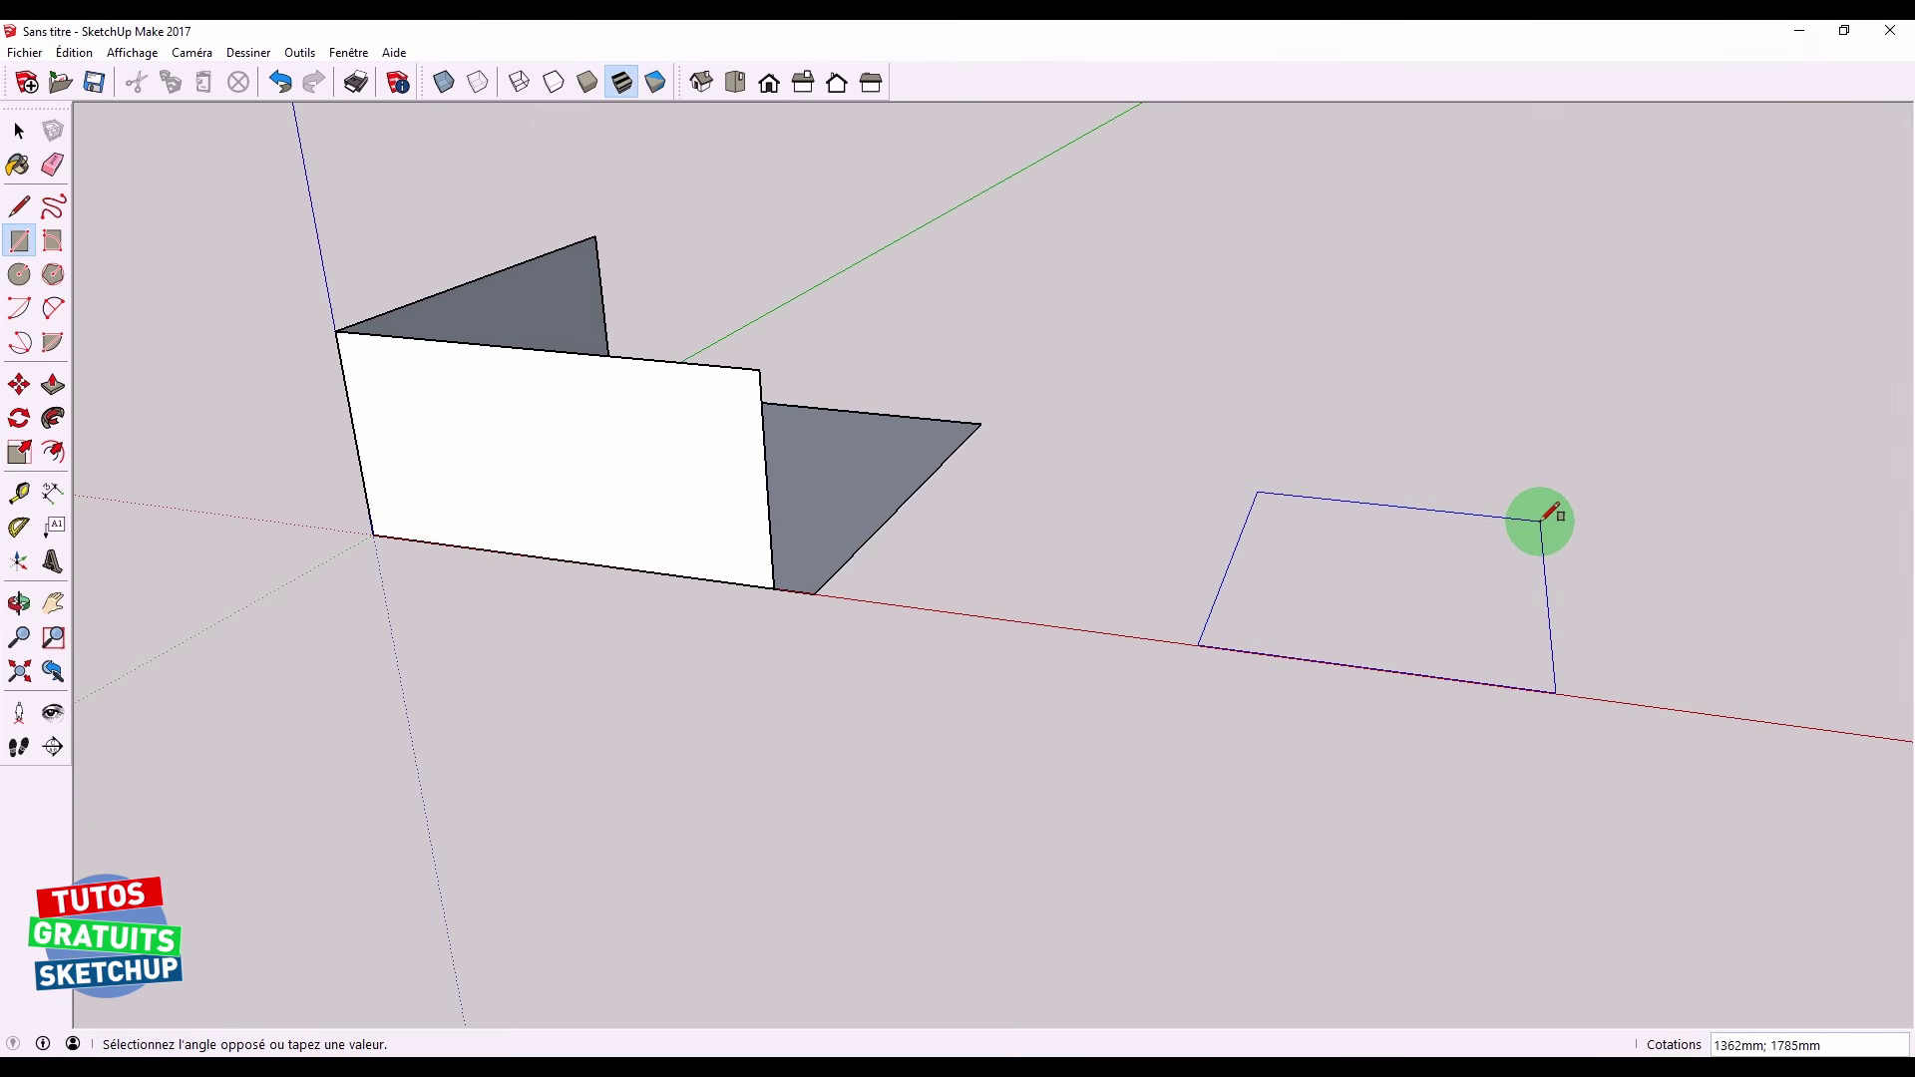
{"action": "scroll", "coordinate": [1541, 517], "scroll_direction": "down", "scroll_amount": 3}
{"action": "scroll", "coordinate": [1509, 535], "scroll_direction": "down", "scroll_amount": 3}
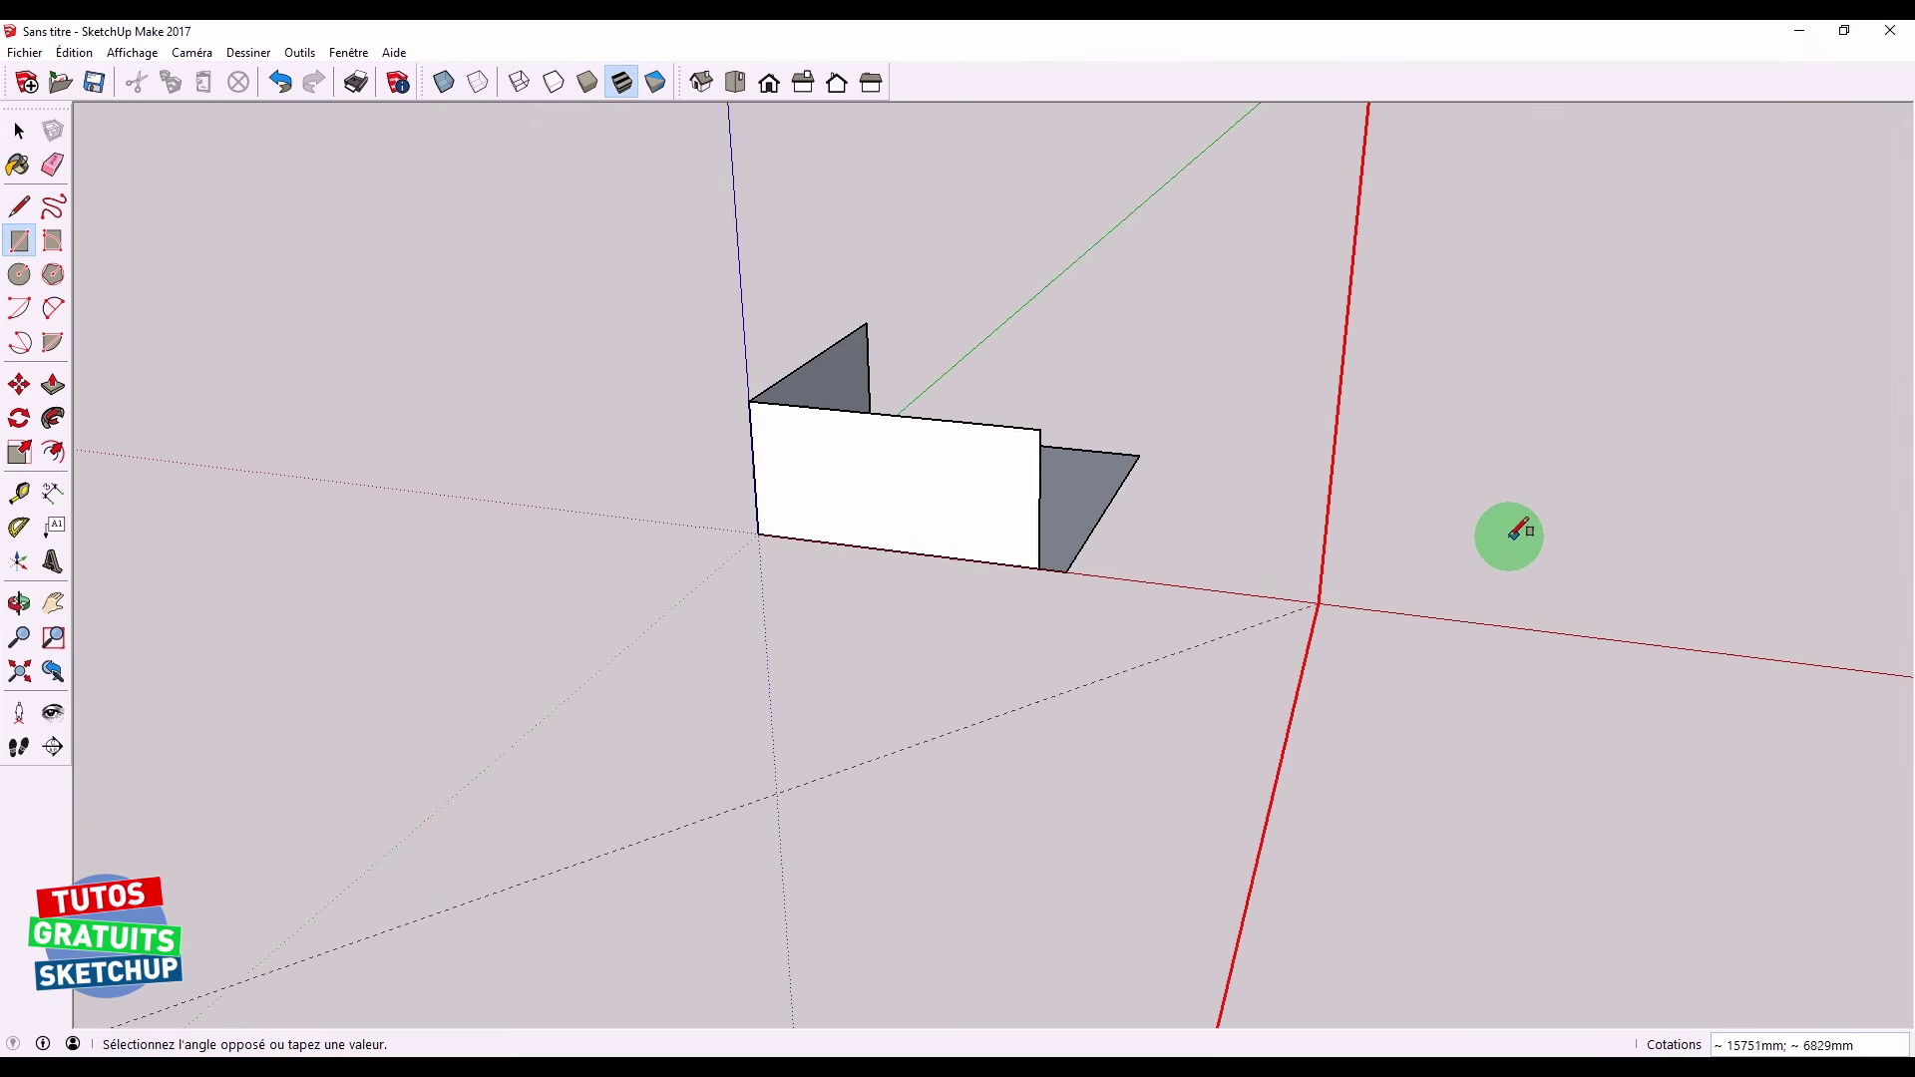
{"action": "middle_click_drag", "start_coordinate": [1433, 530], "coordinate": [1166, 550]}
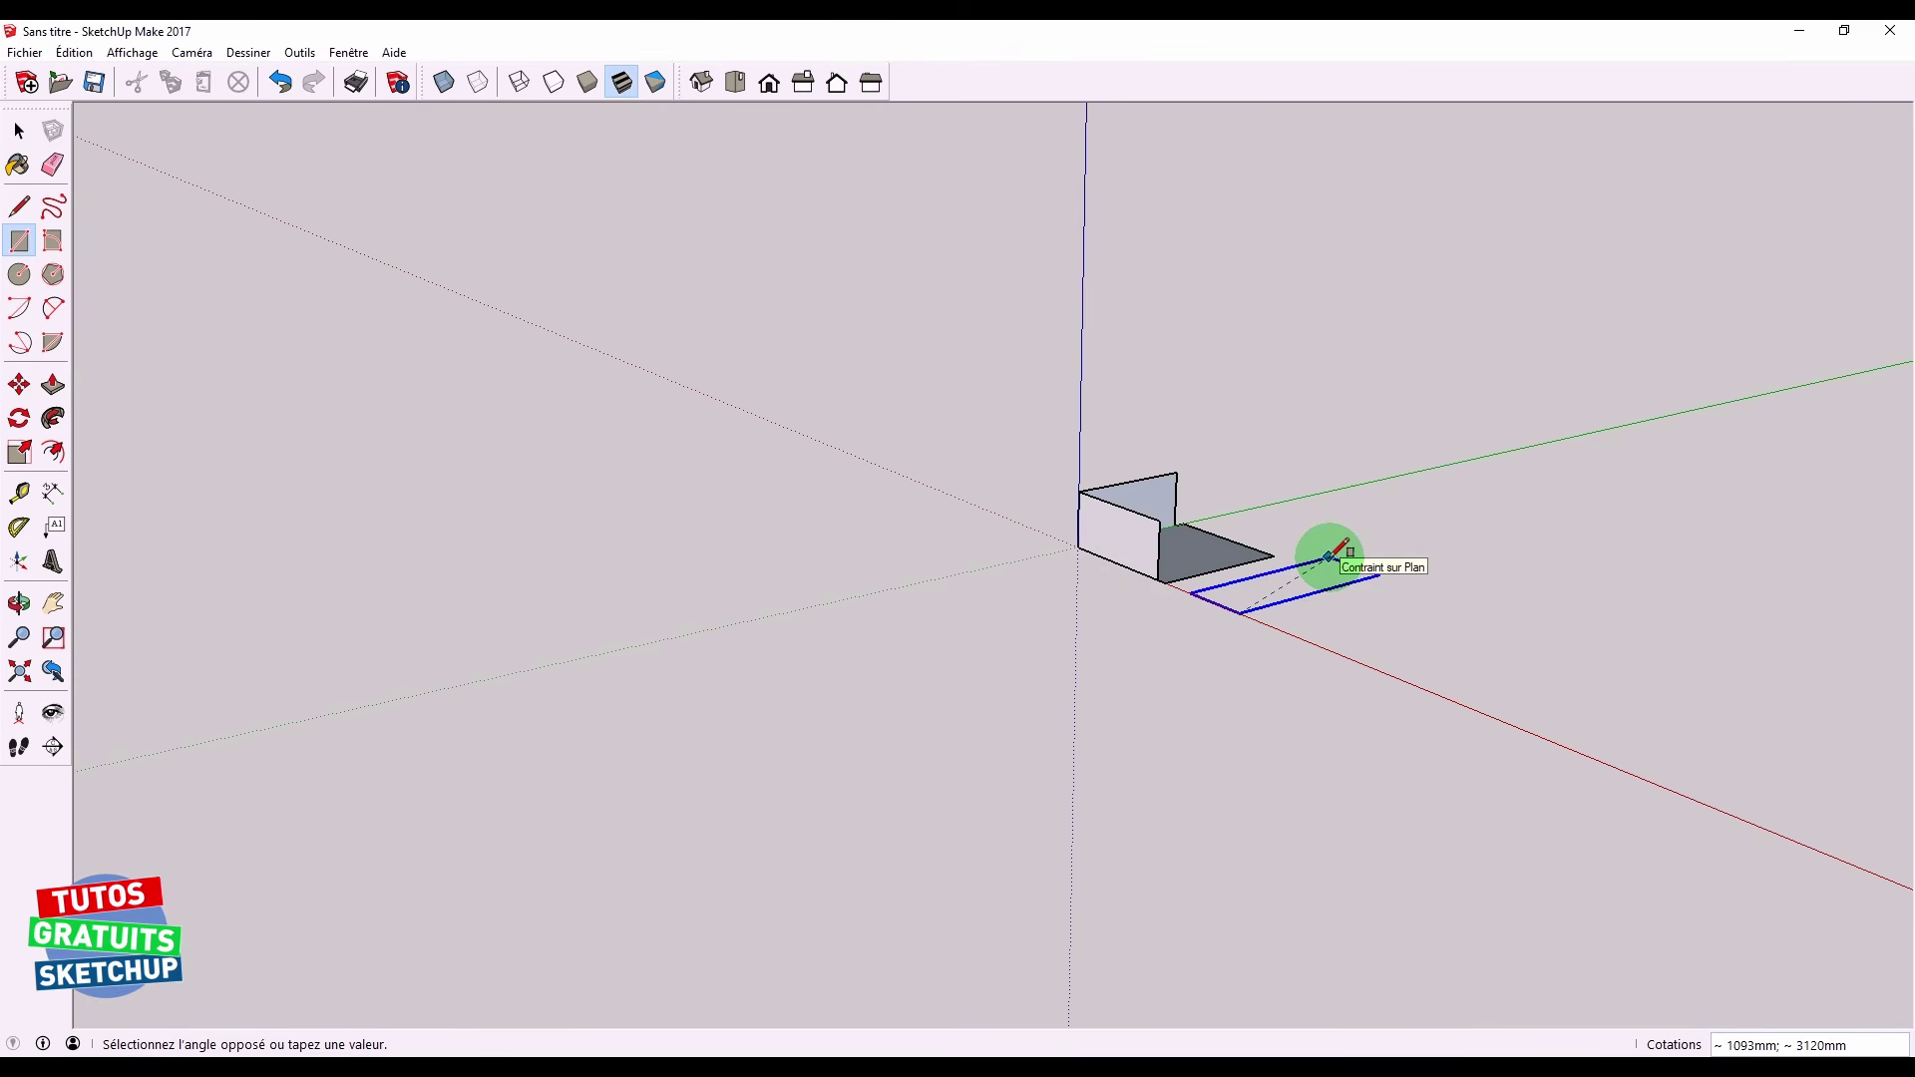
{"action": "middle_click_drag", "start_coordinate": [1337, 619], "coordinate": [1636, 640]}
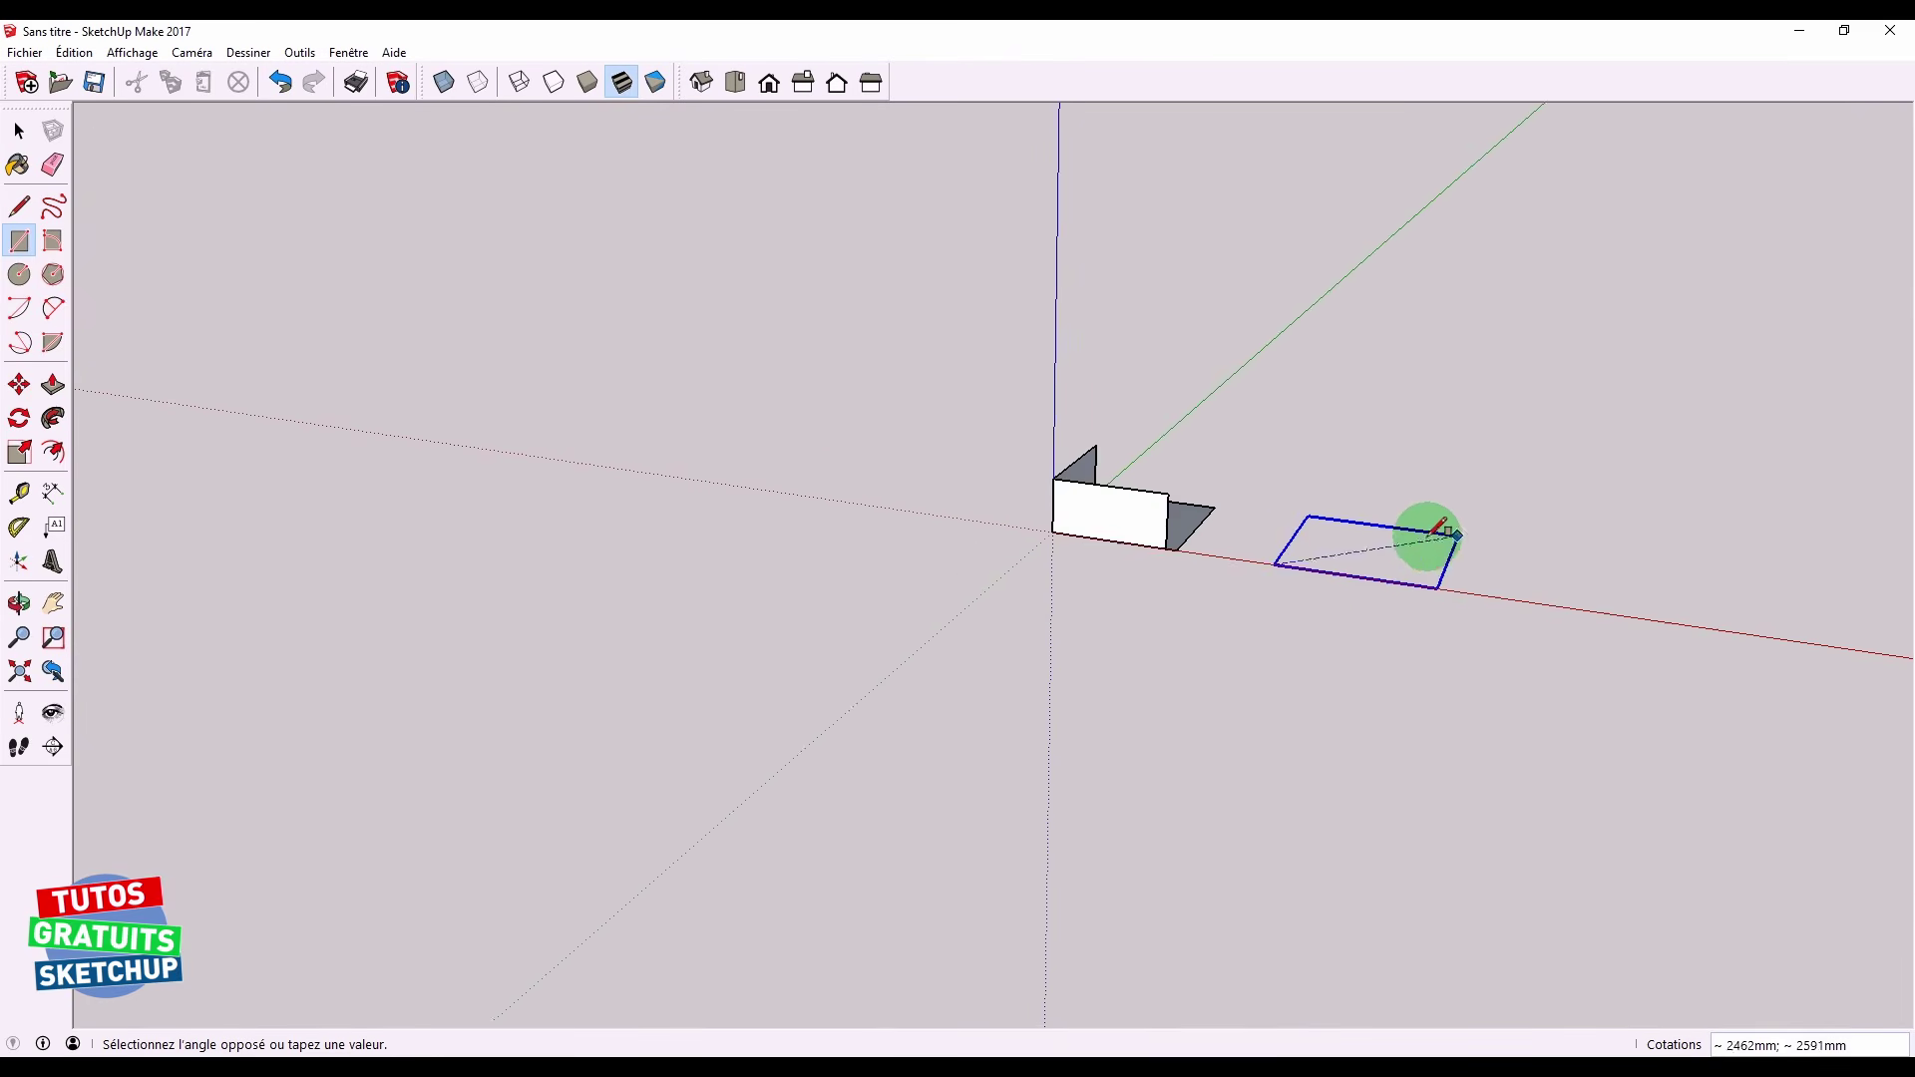
{"action": "scroll", "coordinate": [1381, 534], "scroll_direction": "up", "scroll_amount": 4}
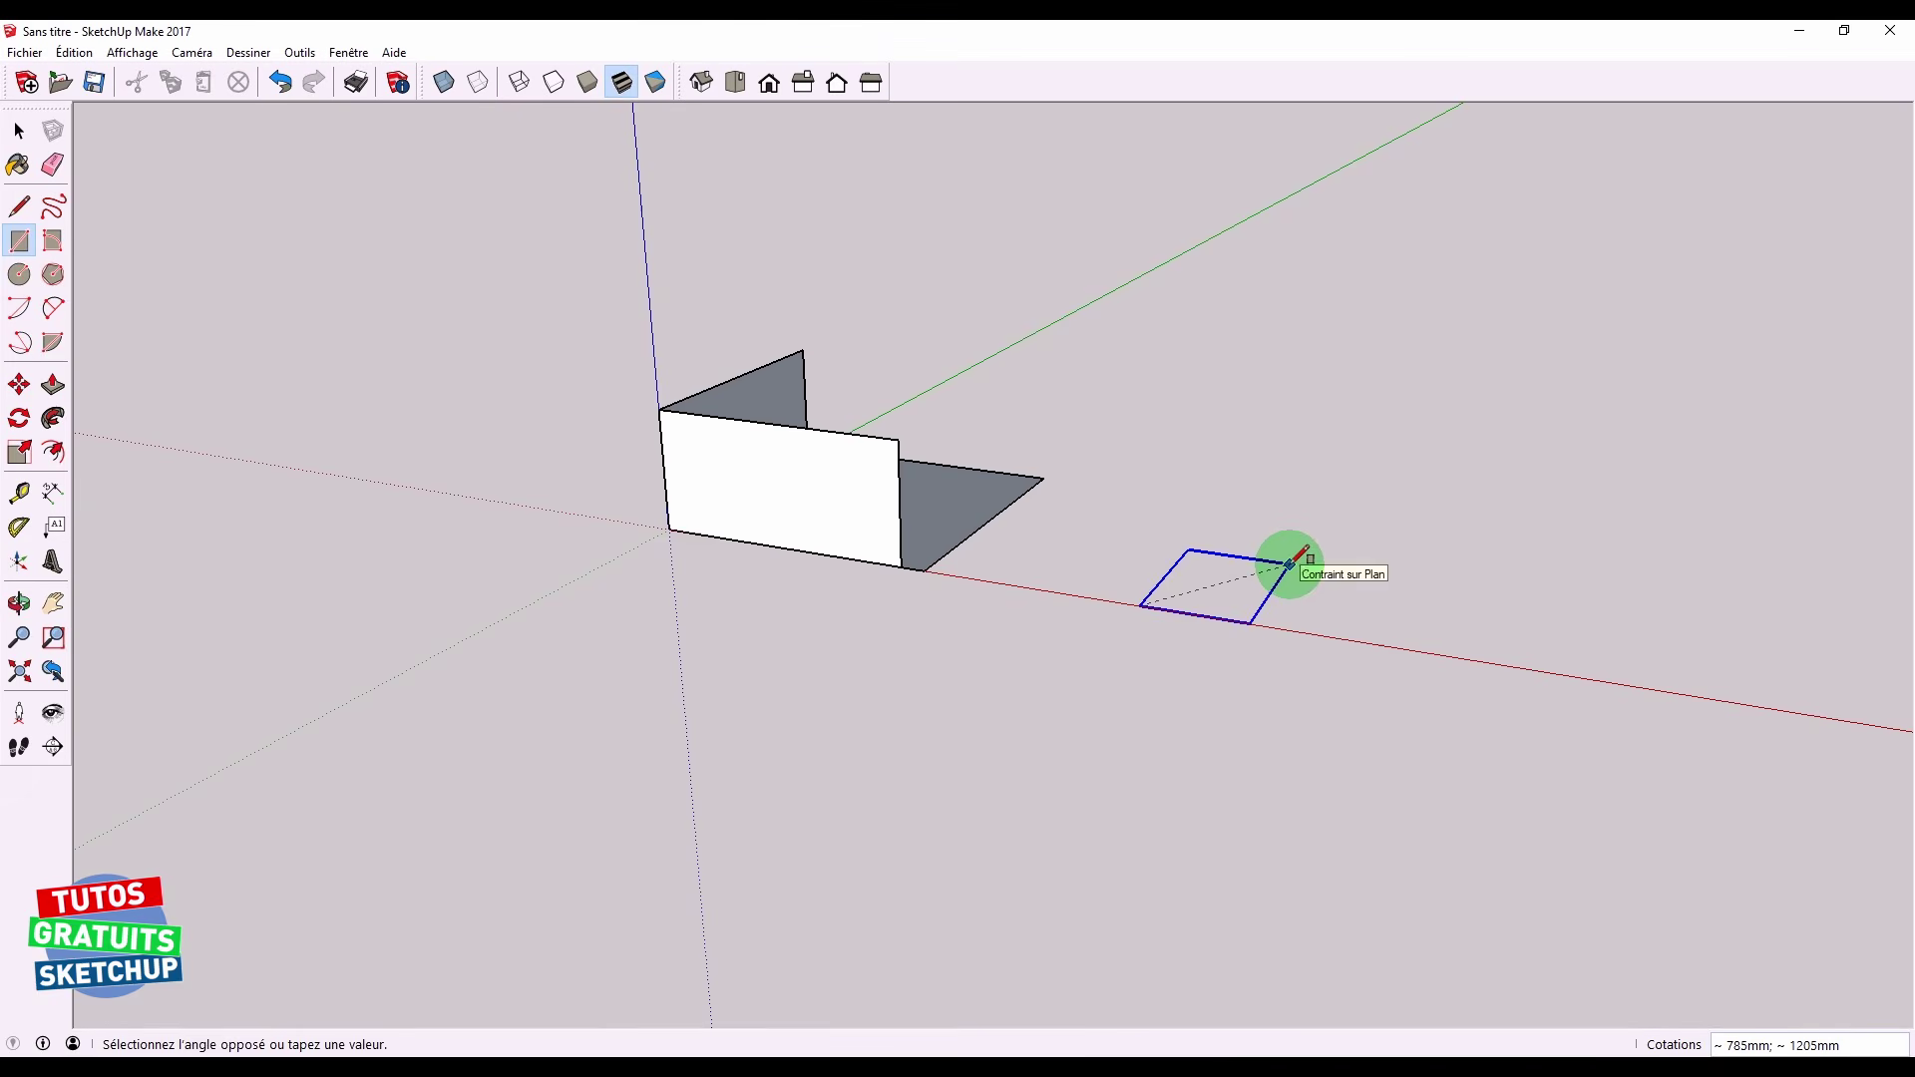
{"action": "key", "text": "Escape"}
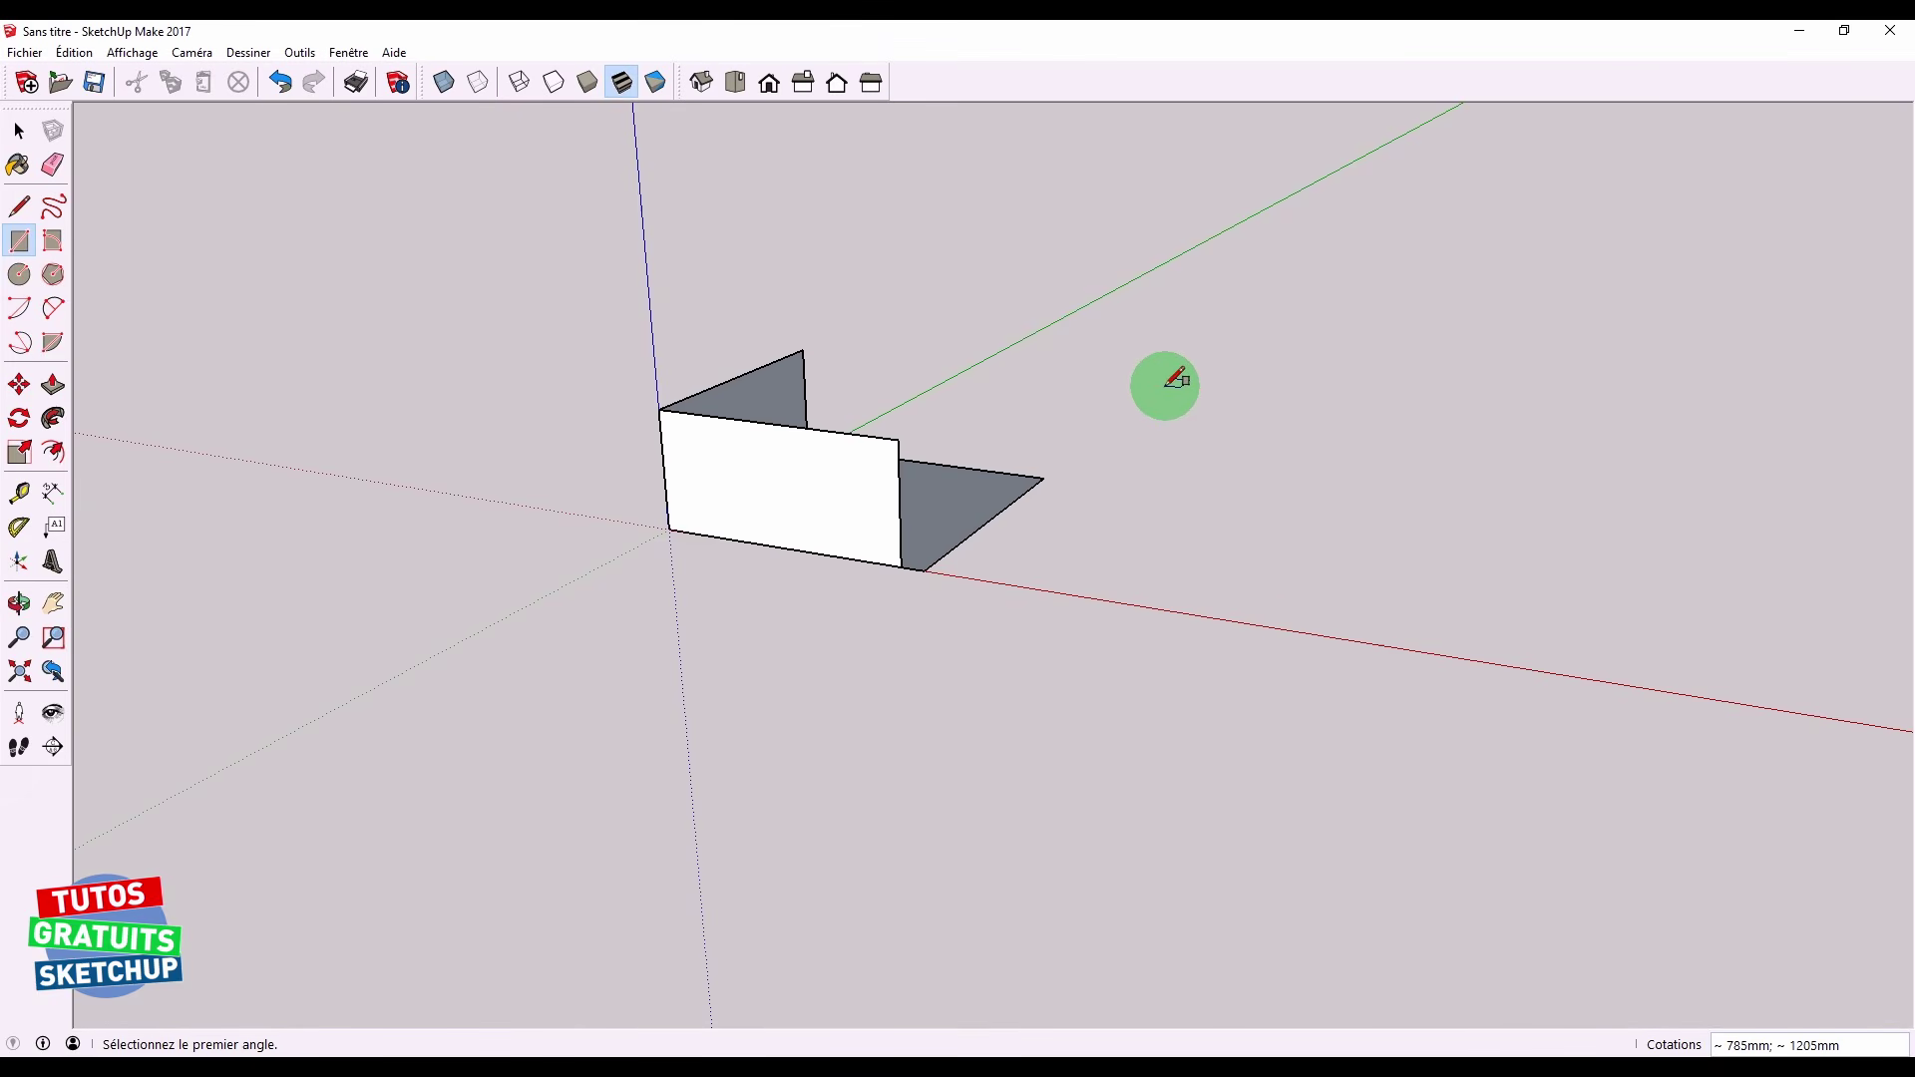
Practise selecting parts of the front vertical rectangle: its face alone, its upper edge, and finally the face with its bounding edges
{"action": "key", "text": "space"}
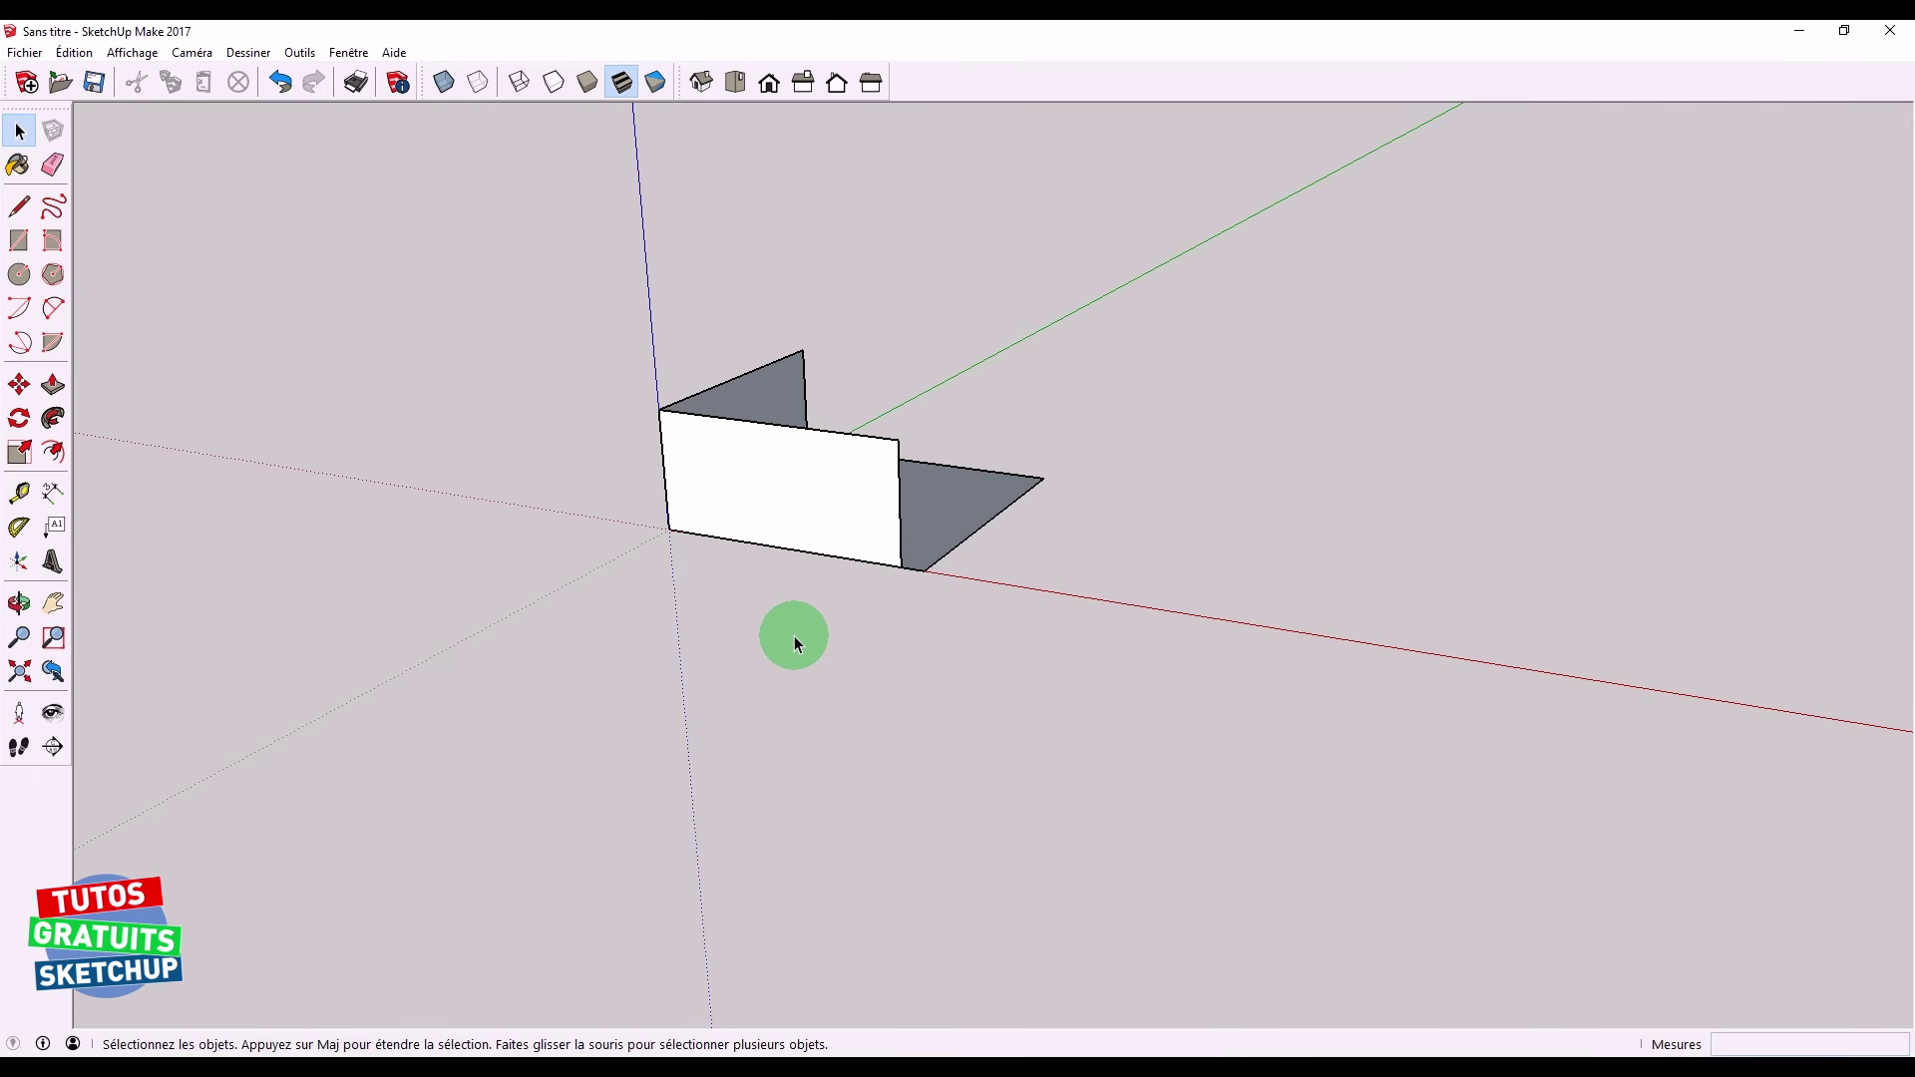
{"action": "middle_click_drag", "start_coordinate": [776, 629], "coordinate": [868, 595]}
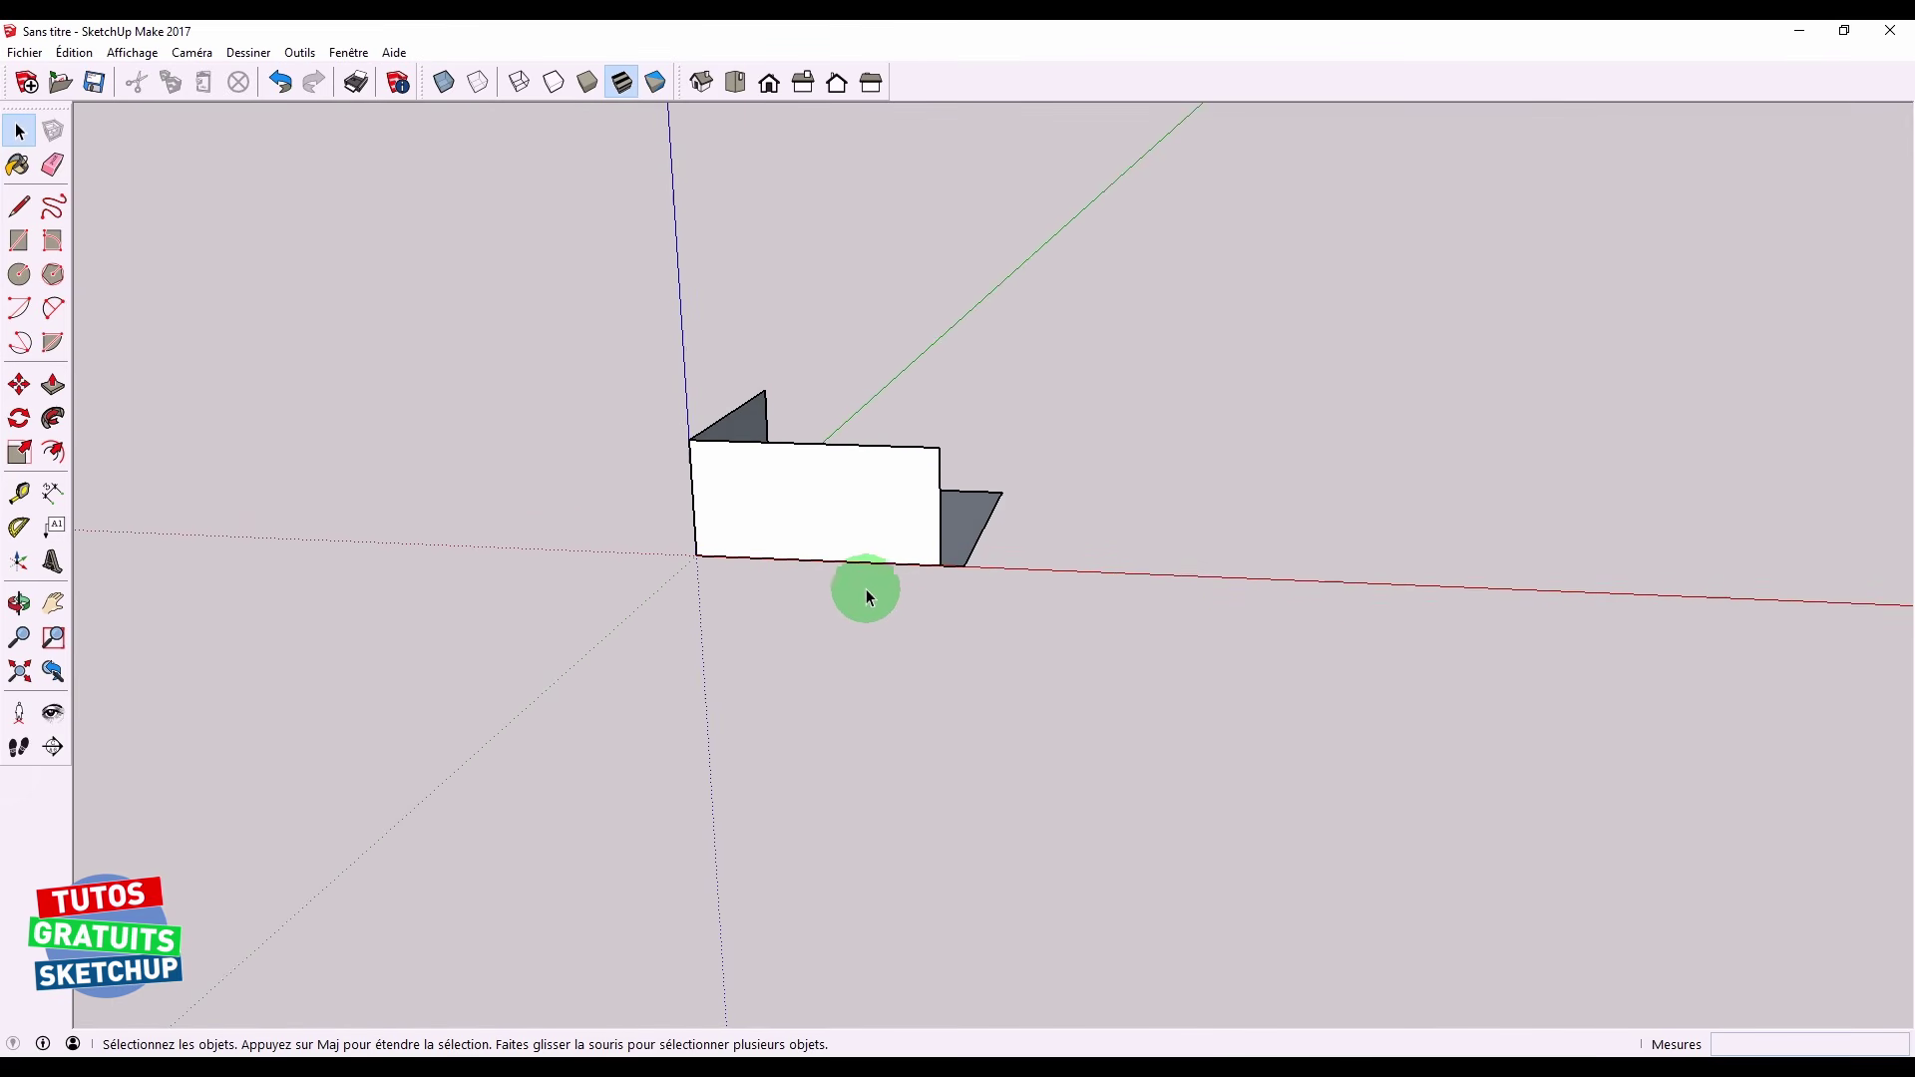
{"action": "left_click", "coordinate": [828, 503]}
{"action": "scroll", "coordinate": [828, 504], "scroll_direction": "up", "scroll_amount": 3}
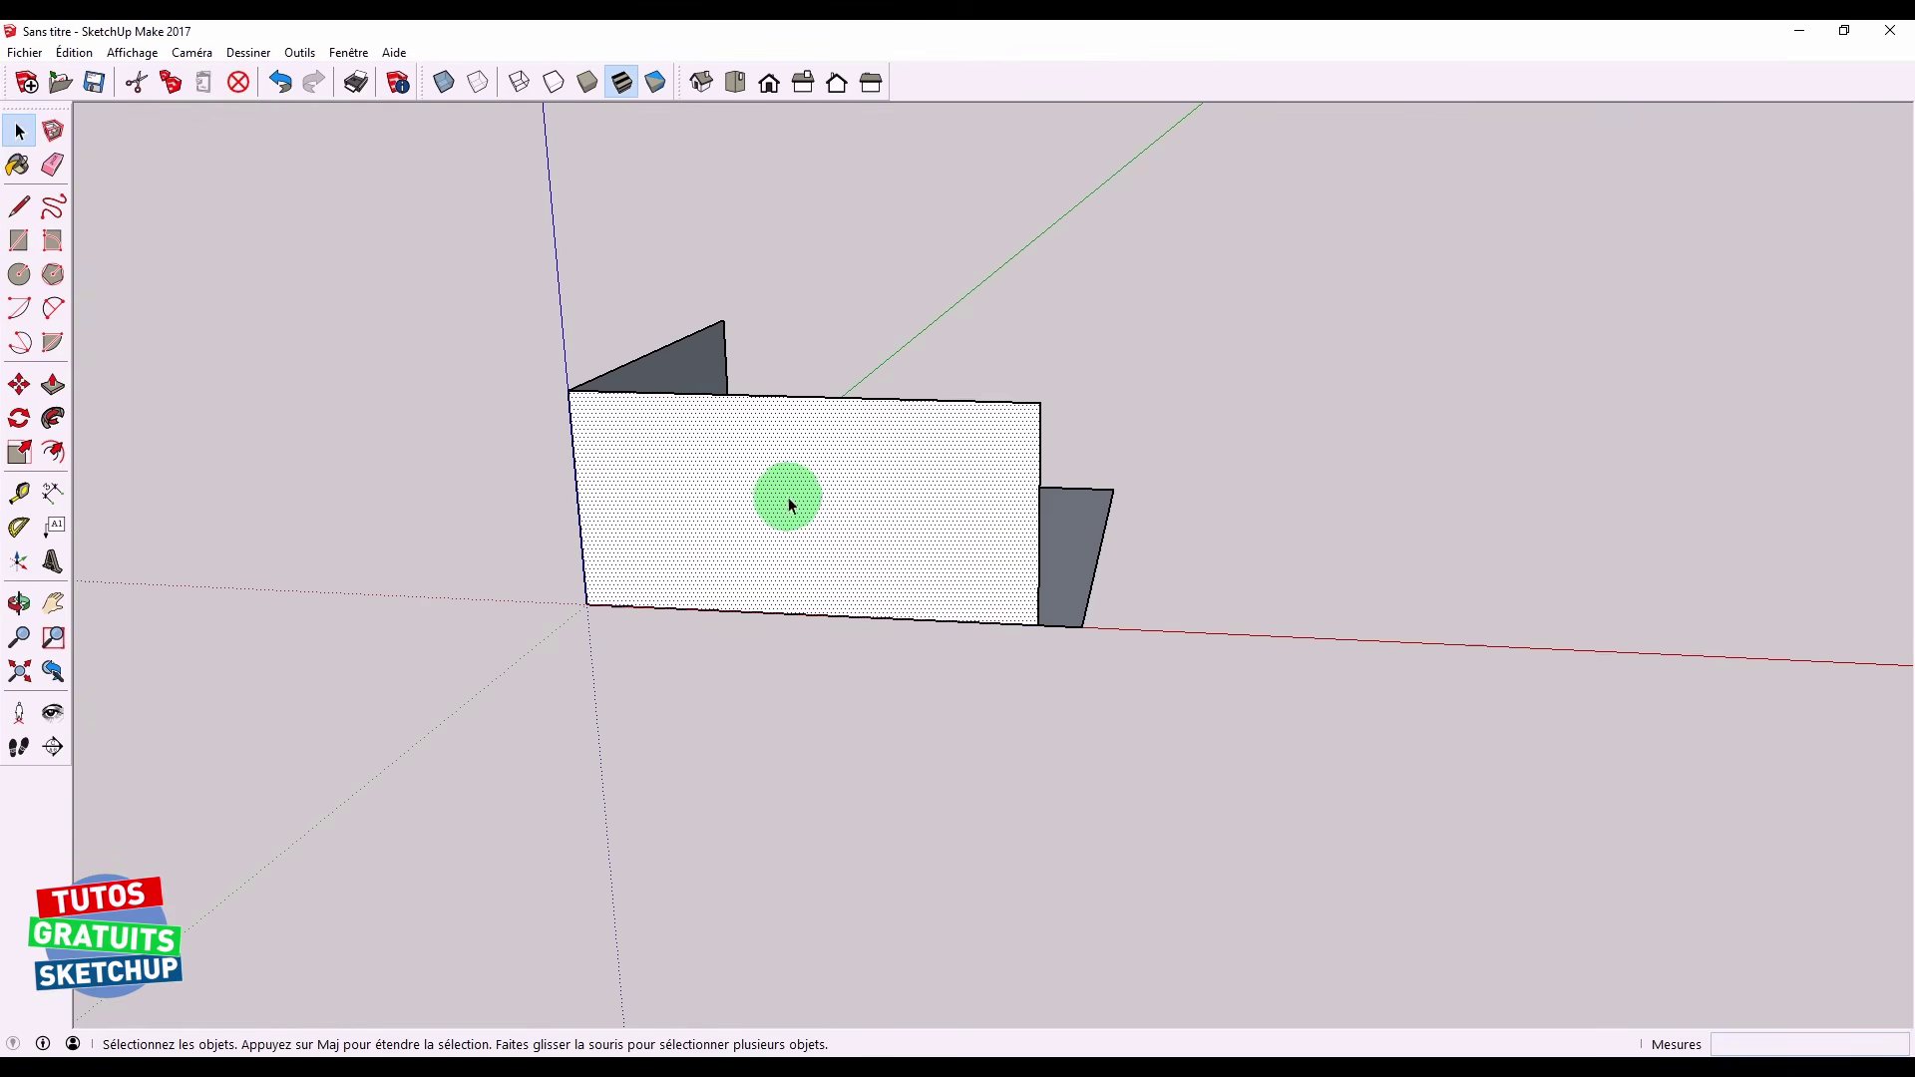
{"action": "left_click", "coordinate": [888, 401]}
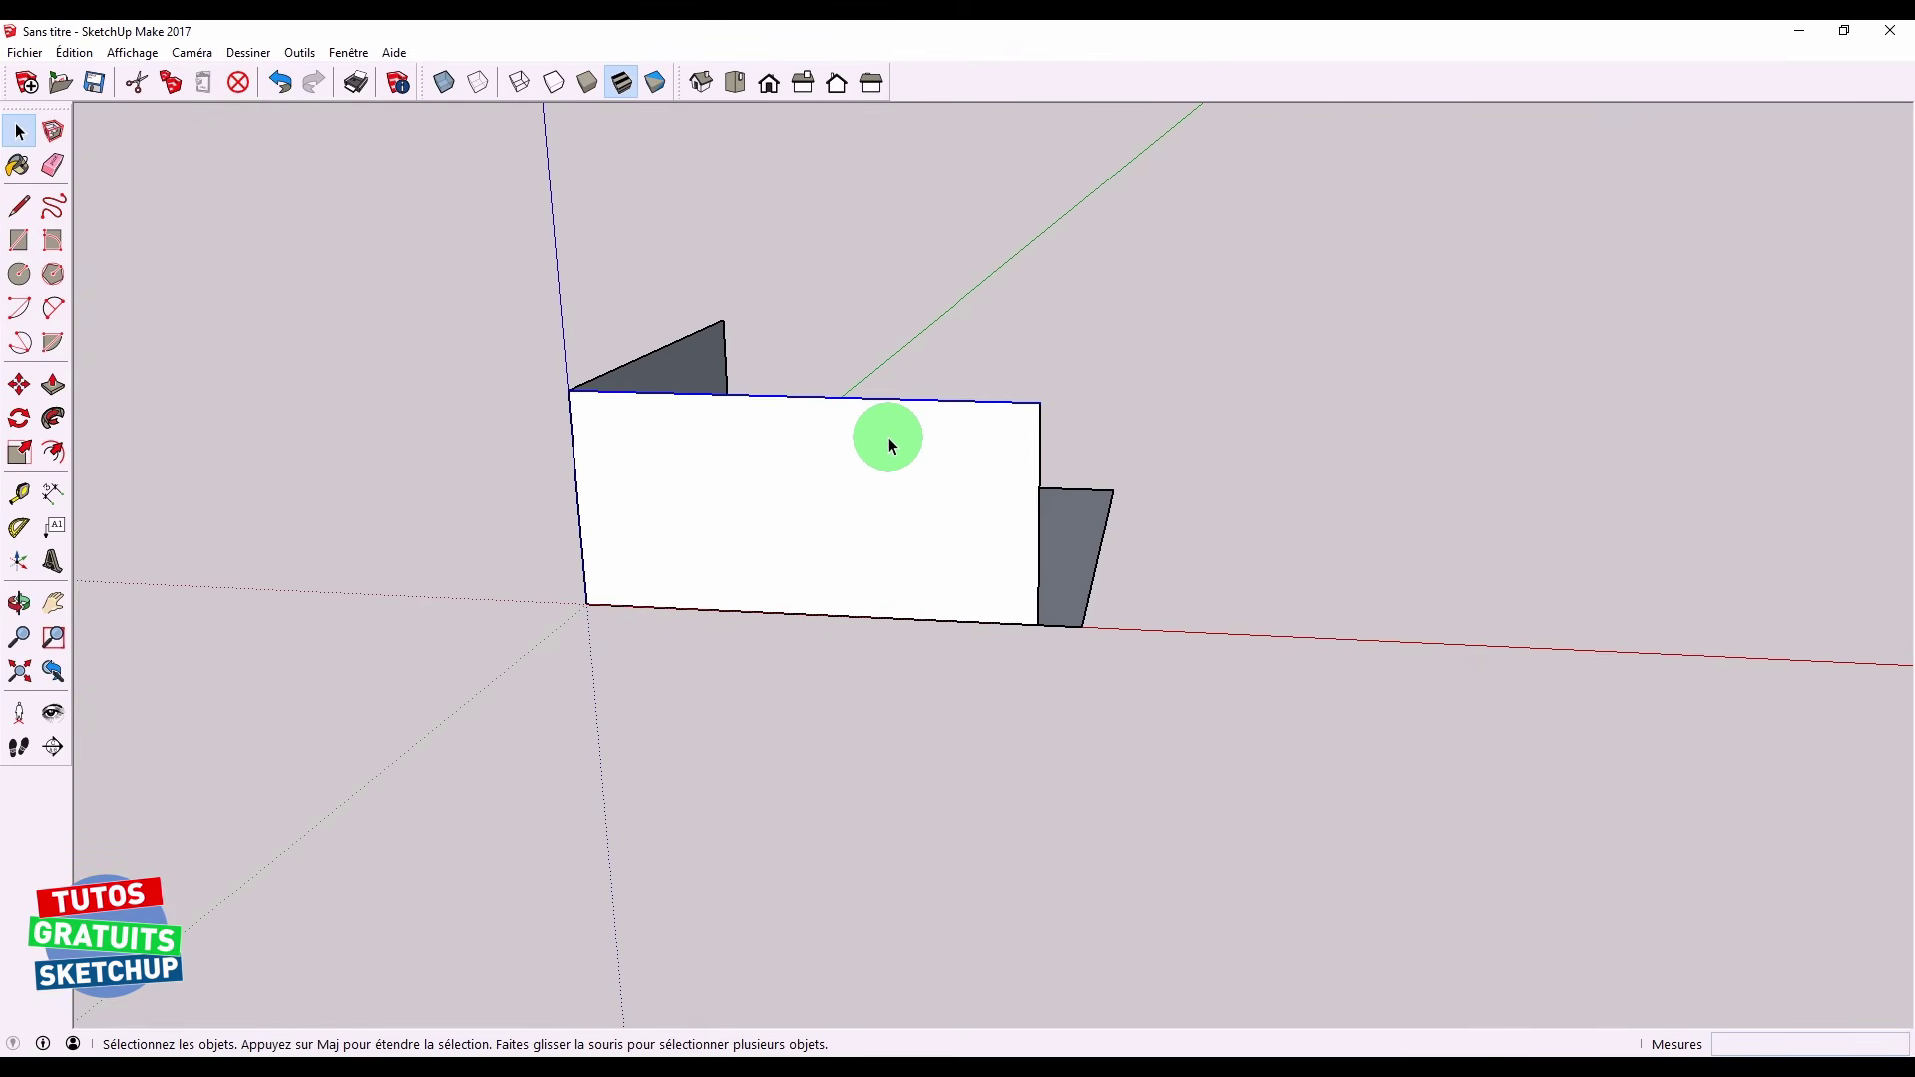
{"action": "left_click", "coordinate": [1207, 449]}
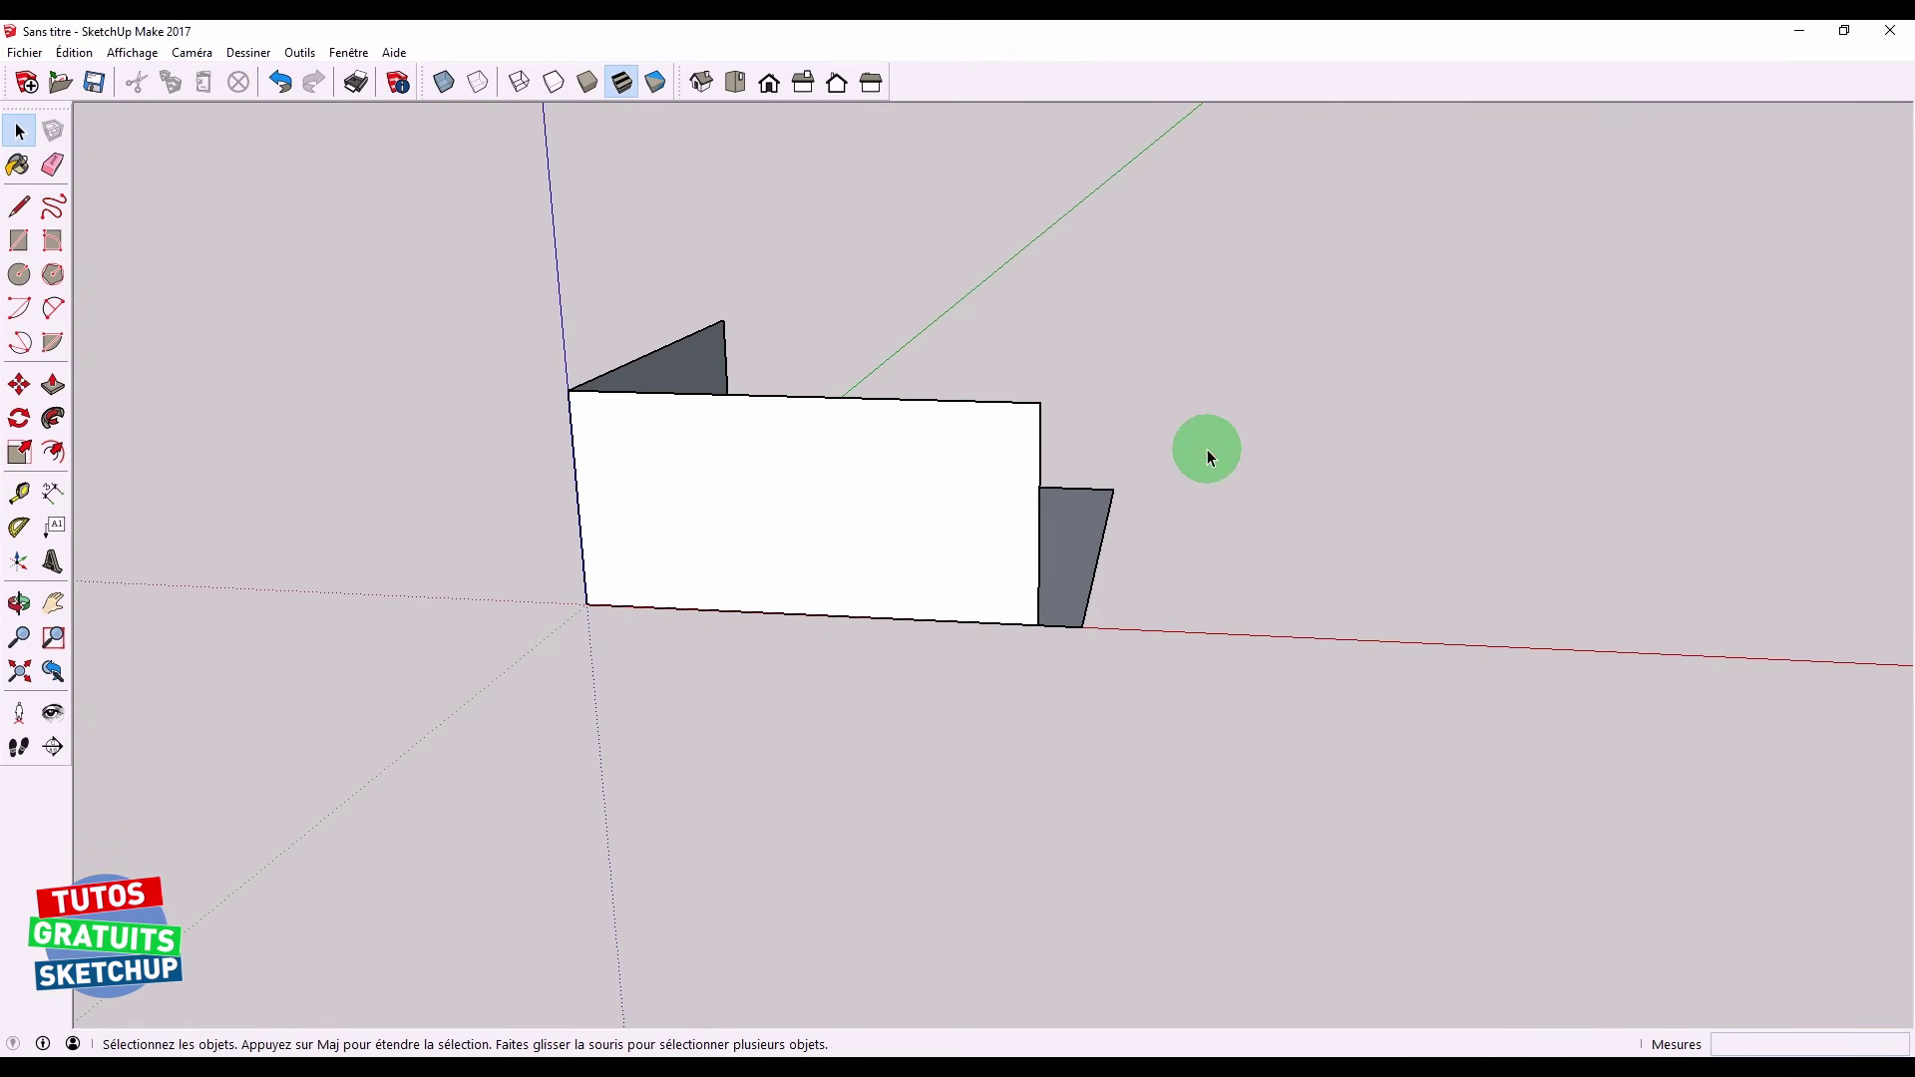
{"action": "left_click", "coordinate": [860, 509]}
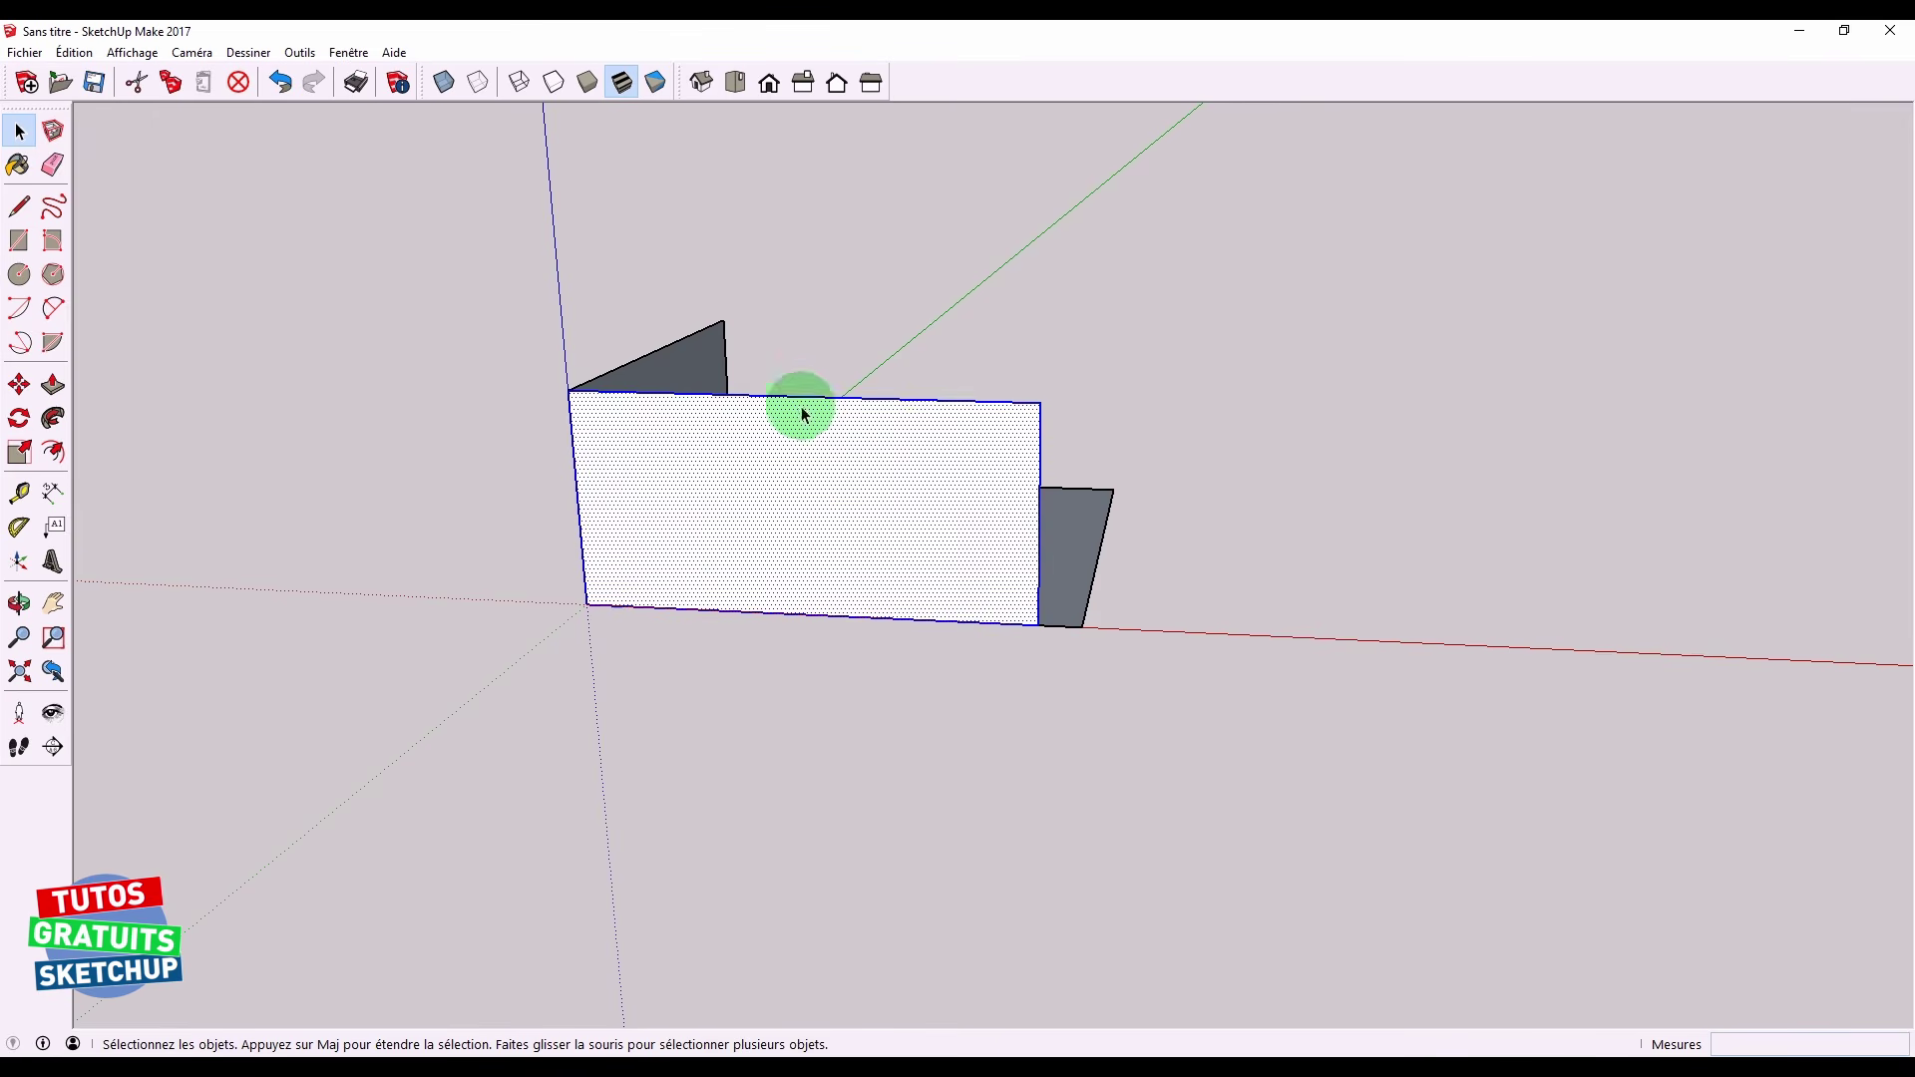
Select the front vertical rectangle with all geometry connected to it, and clear the selection after inspecting it
{"action": "left_click", "coordinate": [1112, 352]}
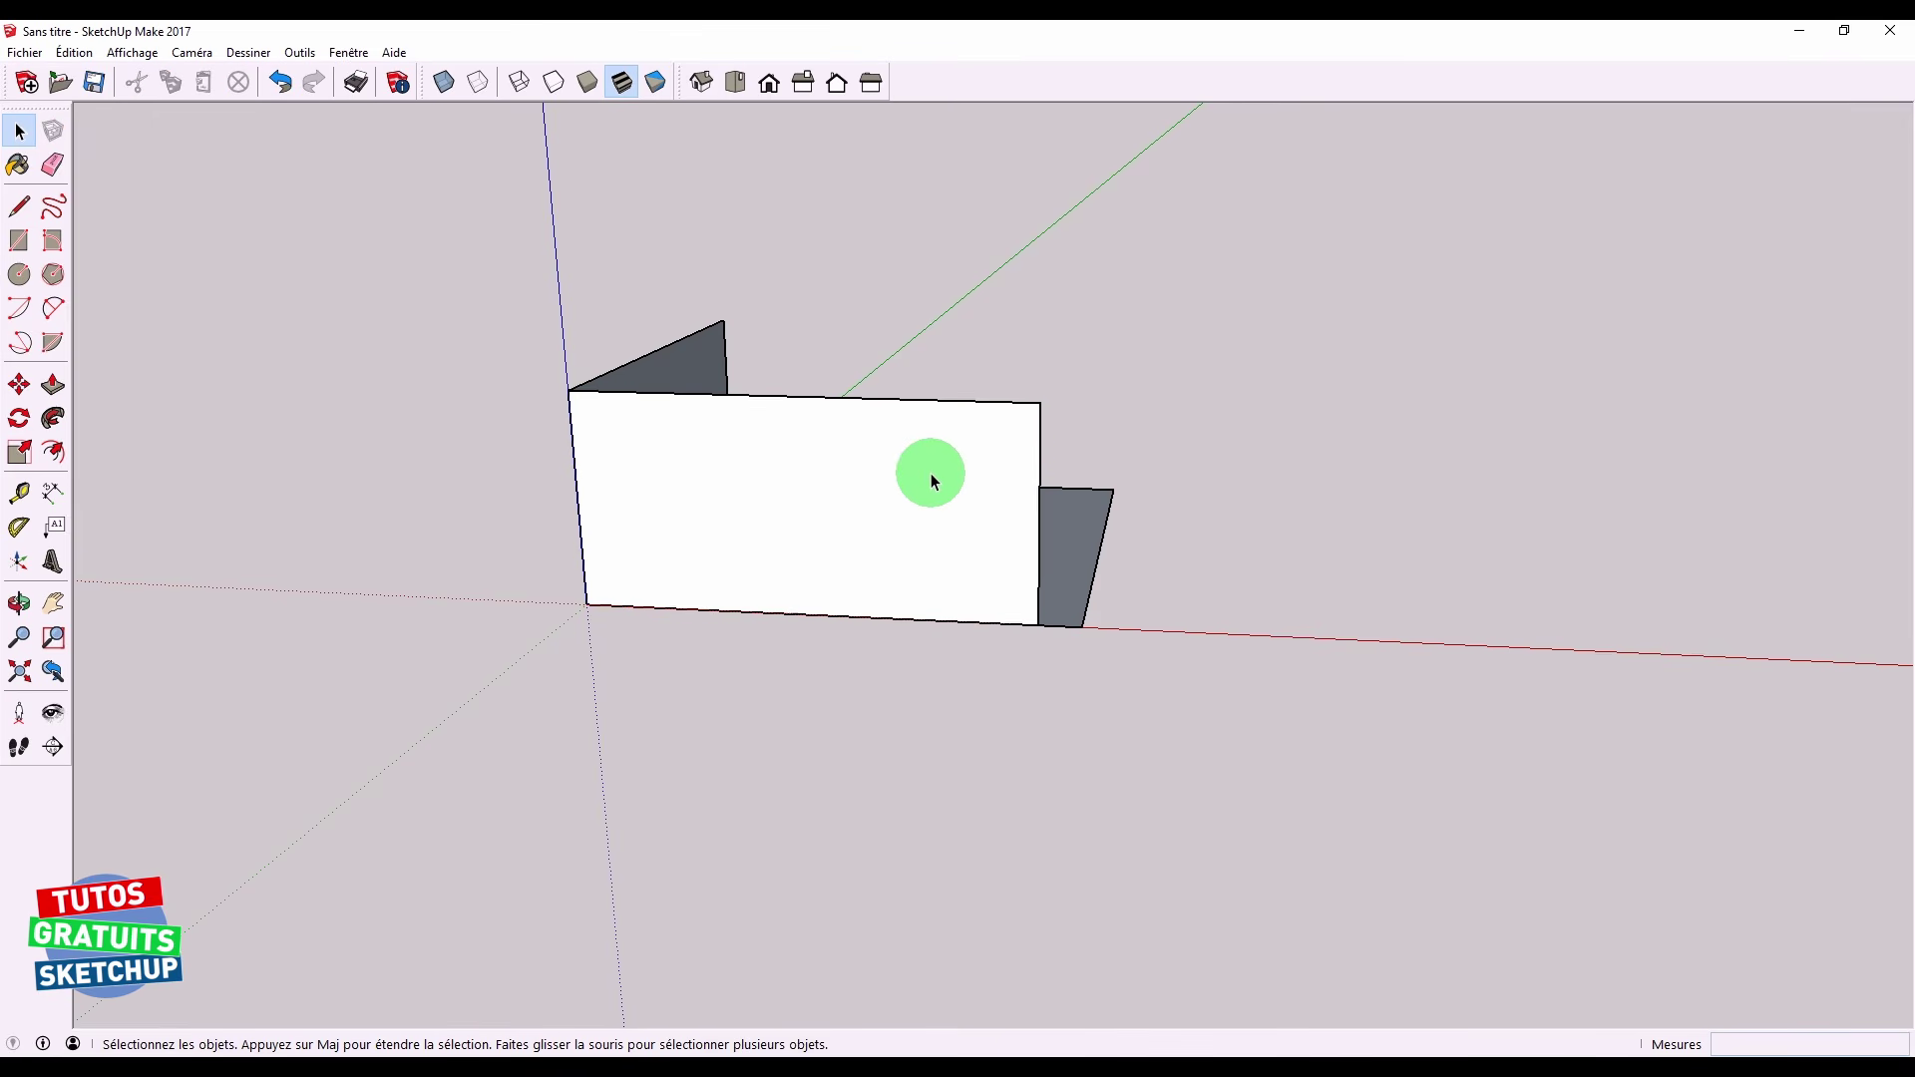
{"action": "triple_click", "coordinate": [858, 515]}
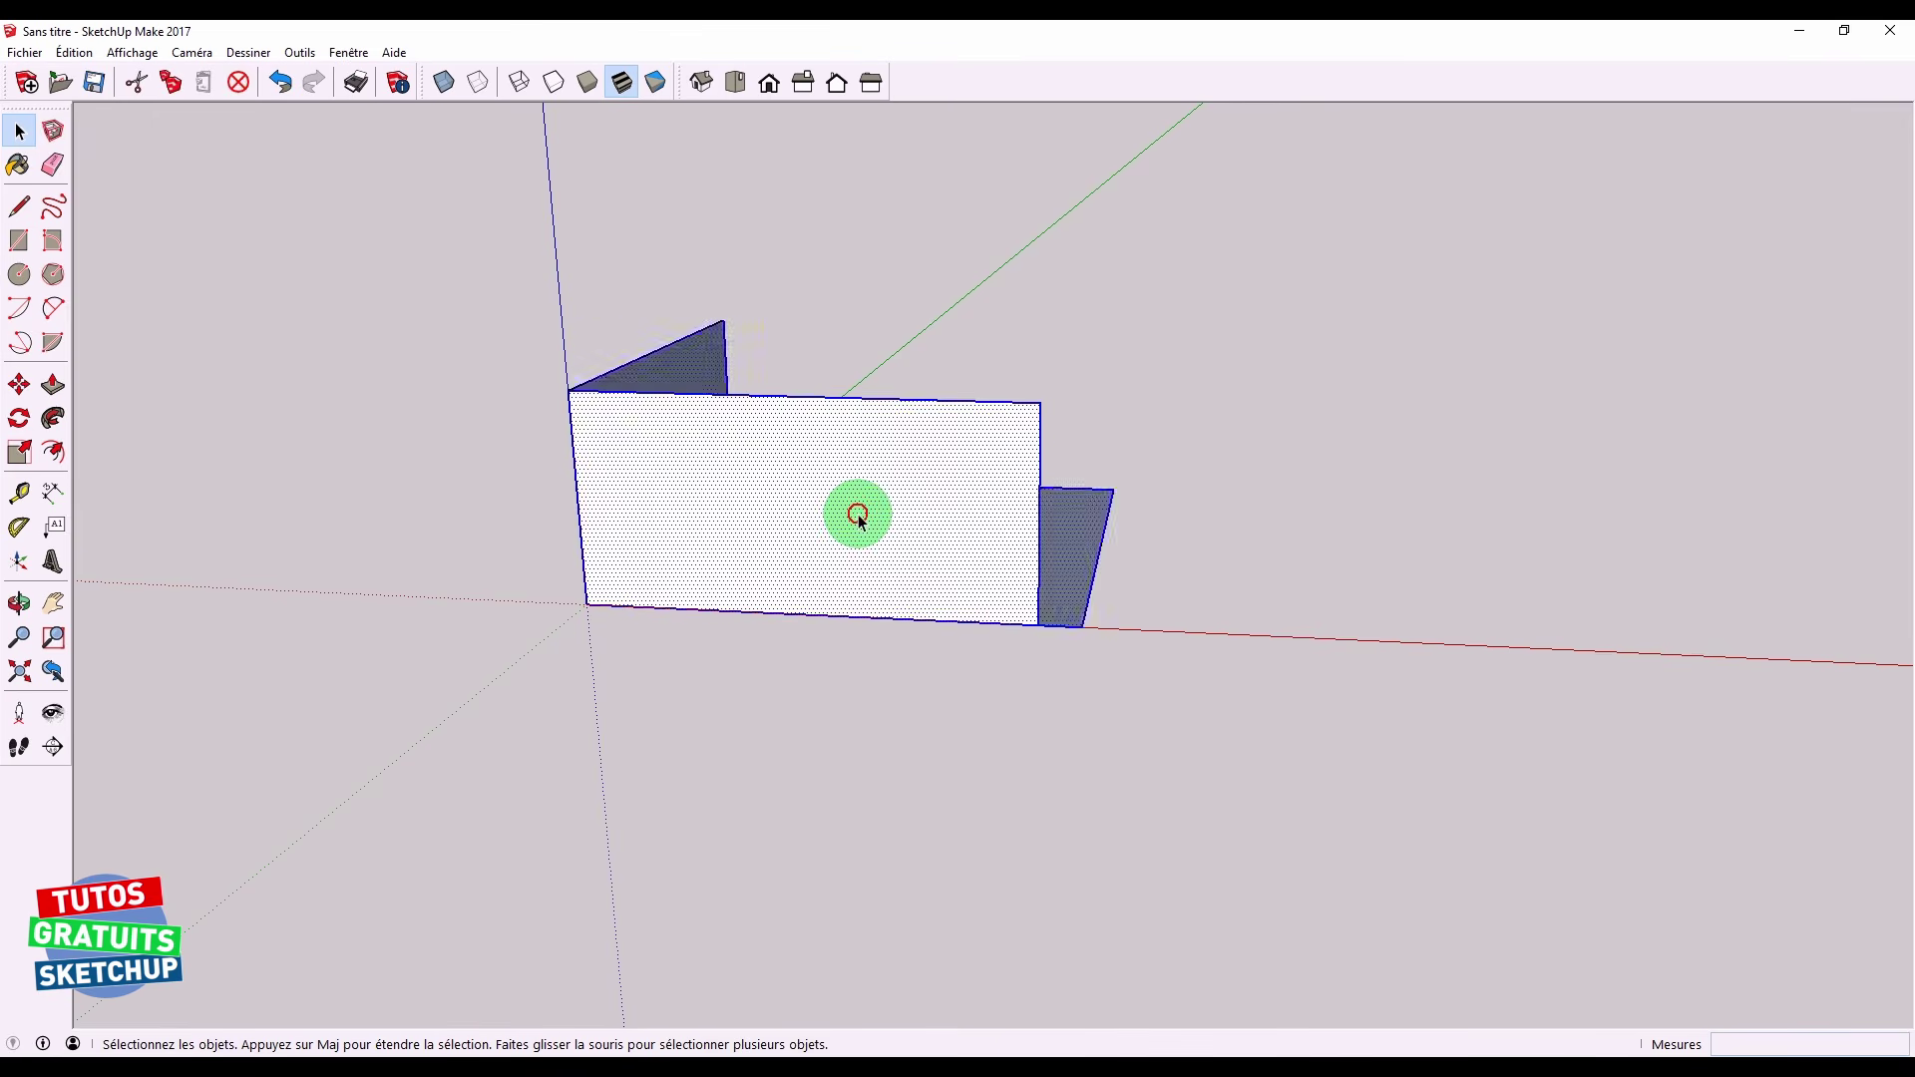
{"action": "middle_click_drag", "start_coordinate": [898, 513], "coordinate": [1133, 483]}
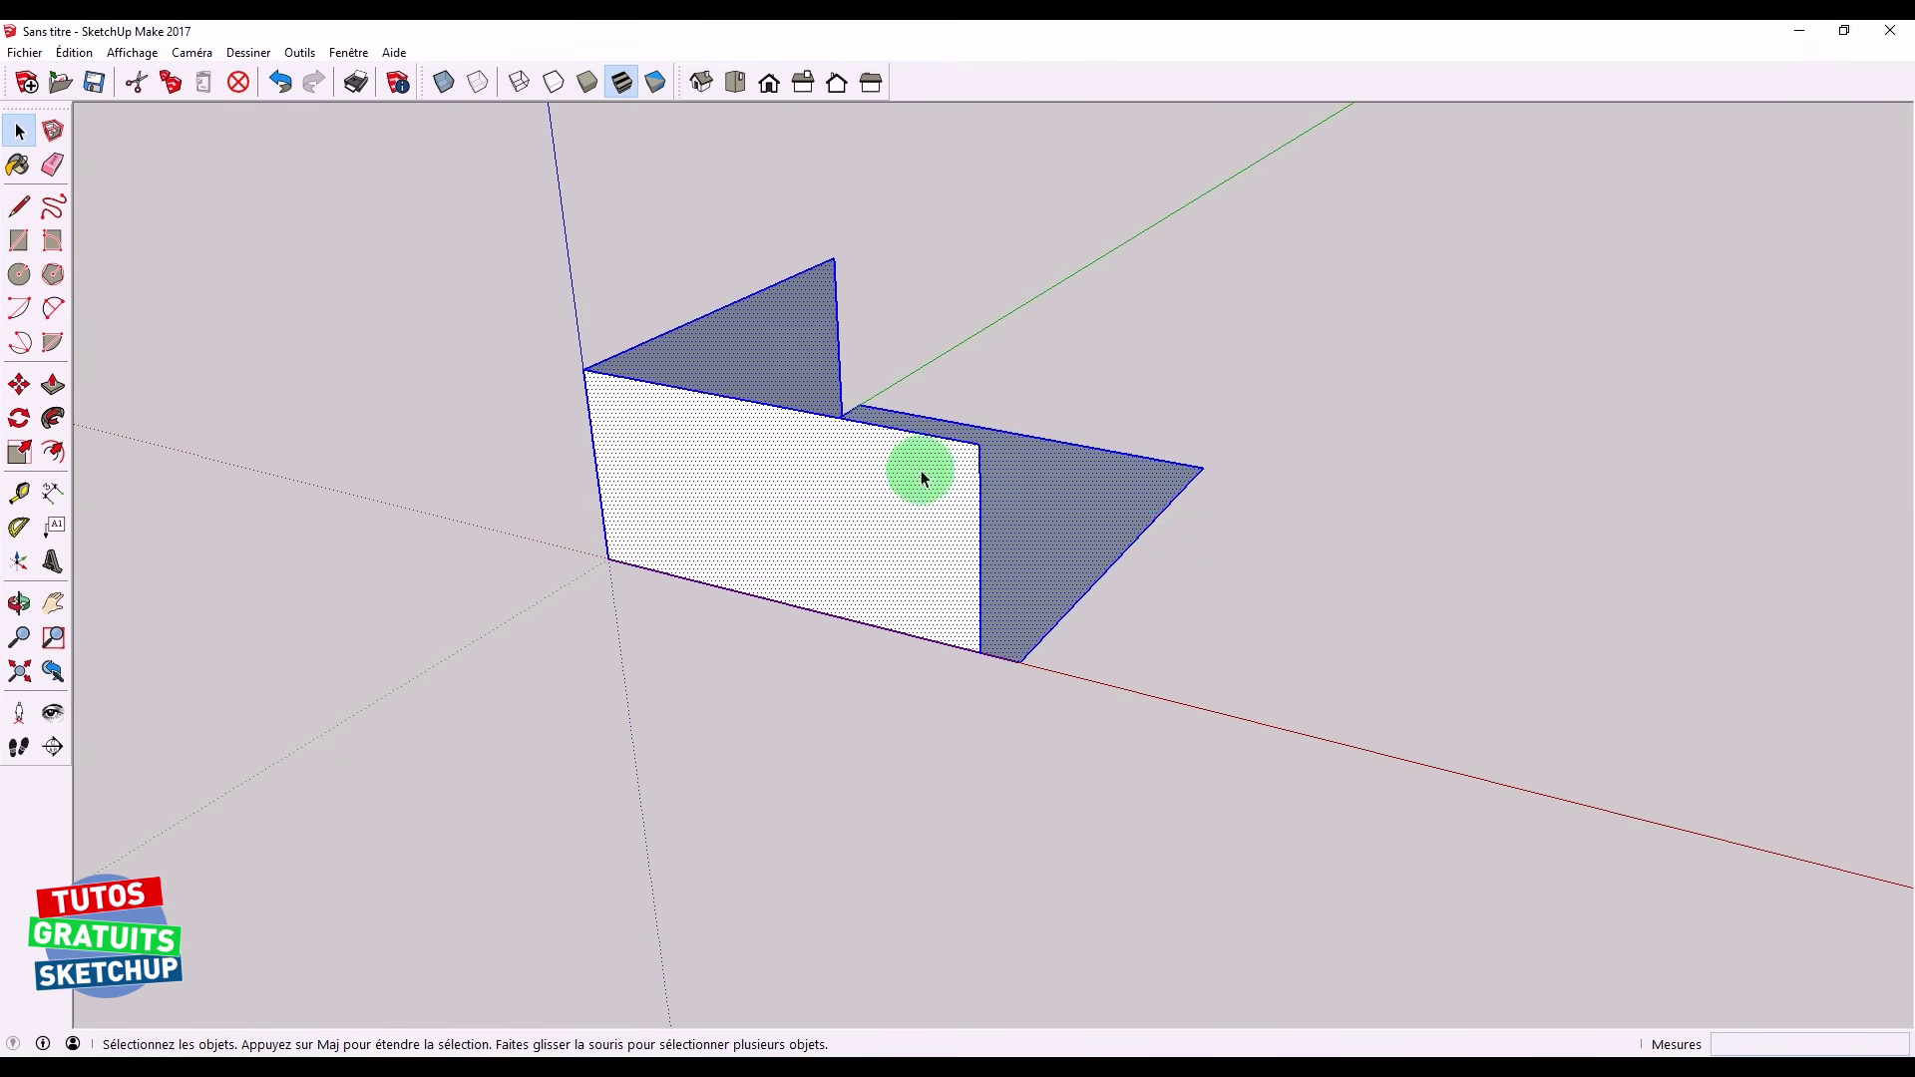
{"action": "left_click", "coordinate": [1300, 586]}
Draw a small rectangle flat on the ground, detached from the three joined rectangles and beyond their far end along the red axis
{"action": "key", "text": "r"}
{"action": "left_click", "coordinate": [1321, 627]}
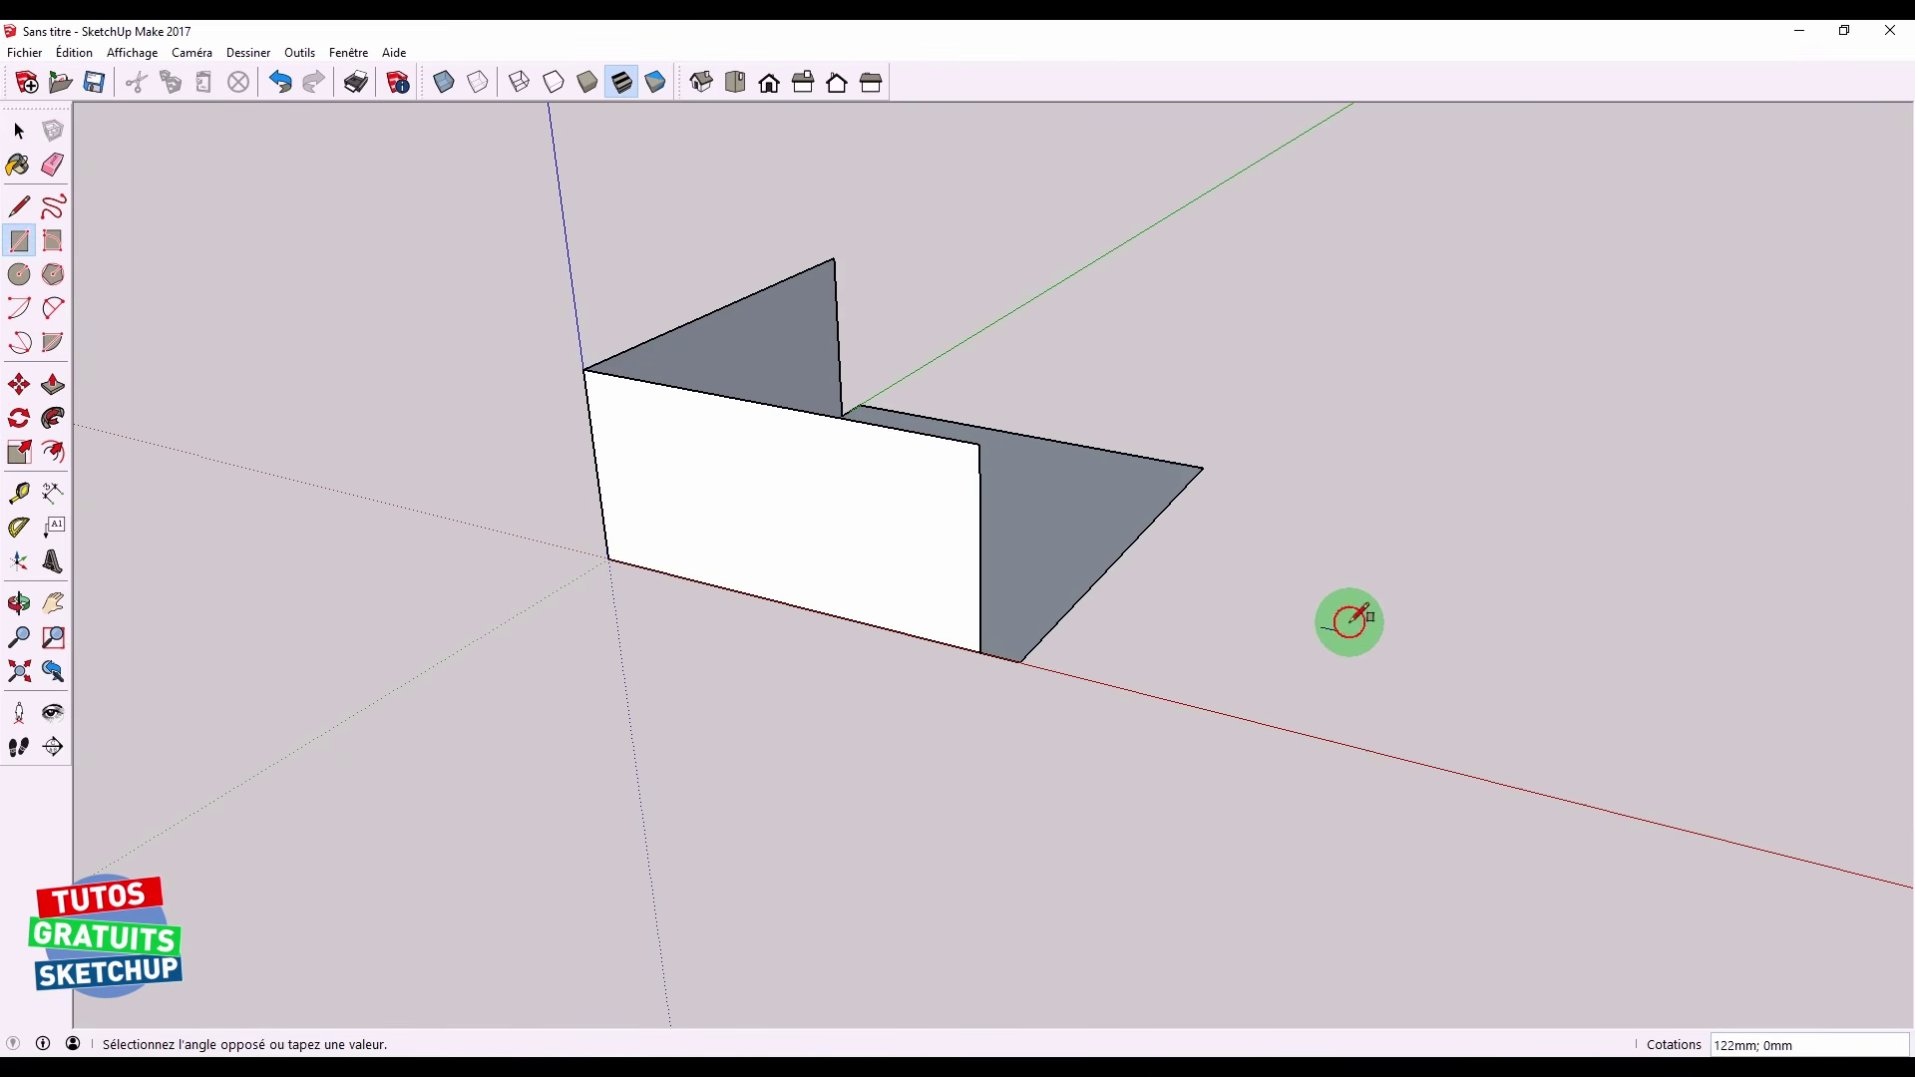
{"action": "left_click", "coordinate": [1490, 568]}
{"action": "key", "text": "space"}
Practise selecting all the connected geometry of the three joined rectangles, followed by everything in the model, clearing each selection
{"action": "middle_click_drag", "start_coordinate": [1125, 641], "coordinate": [886, 577]}
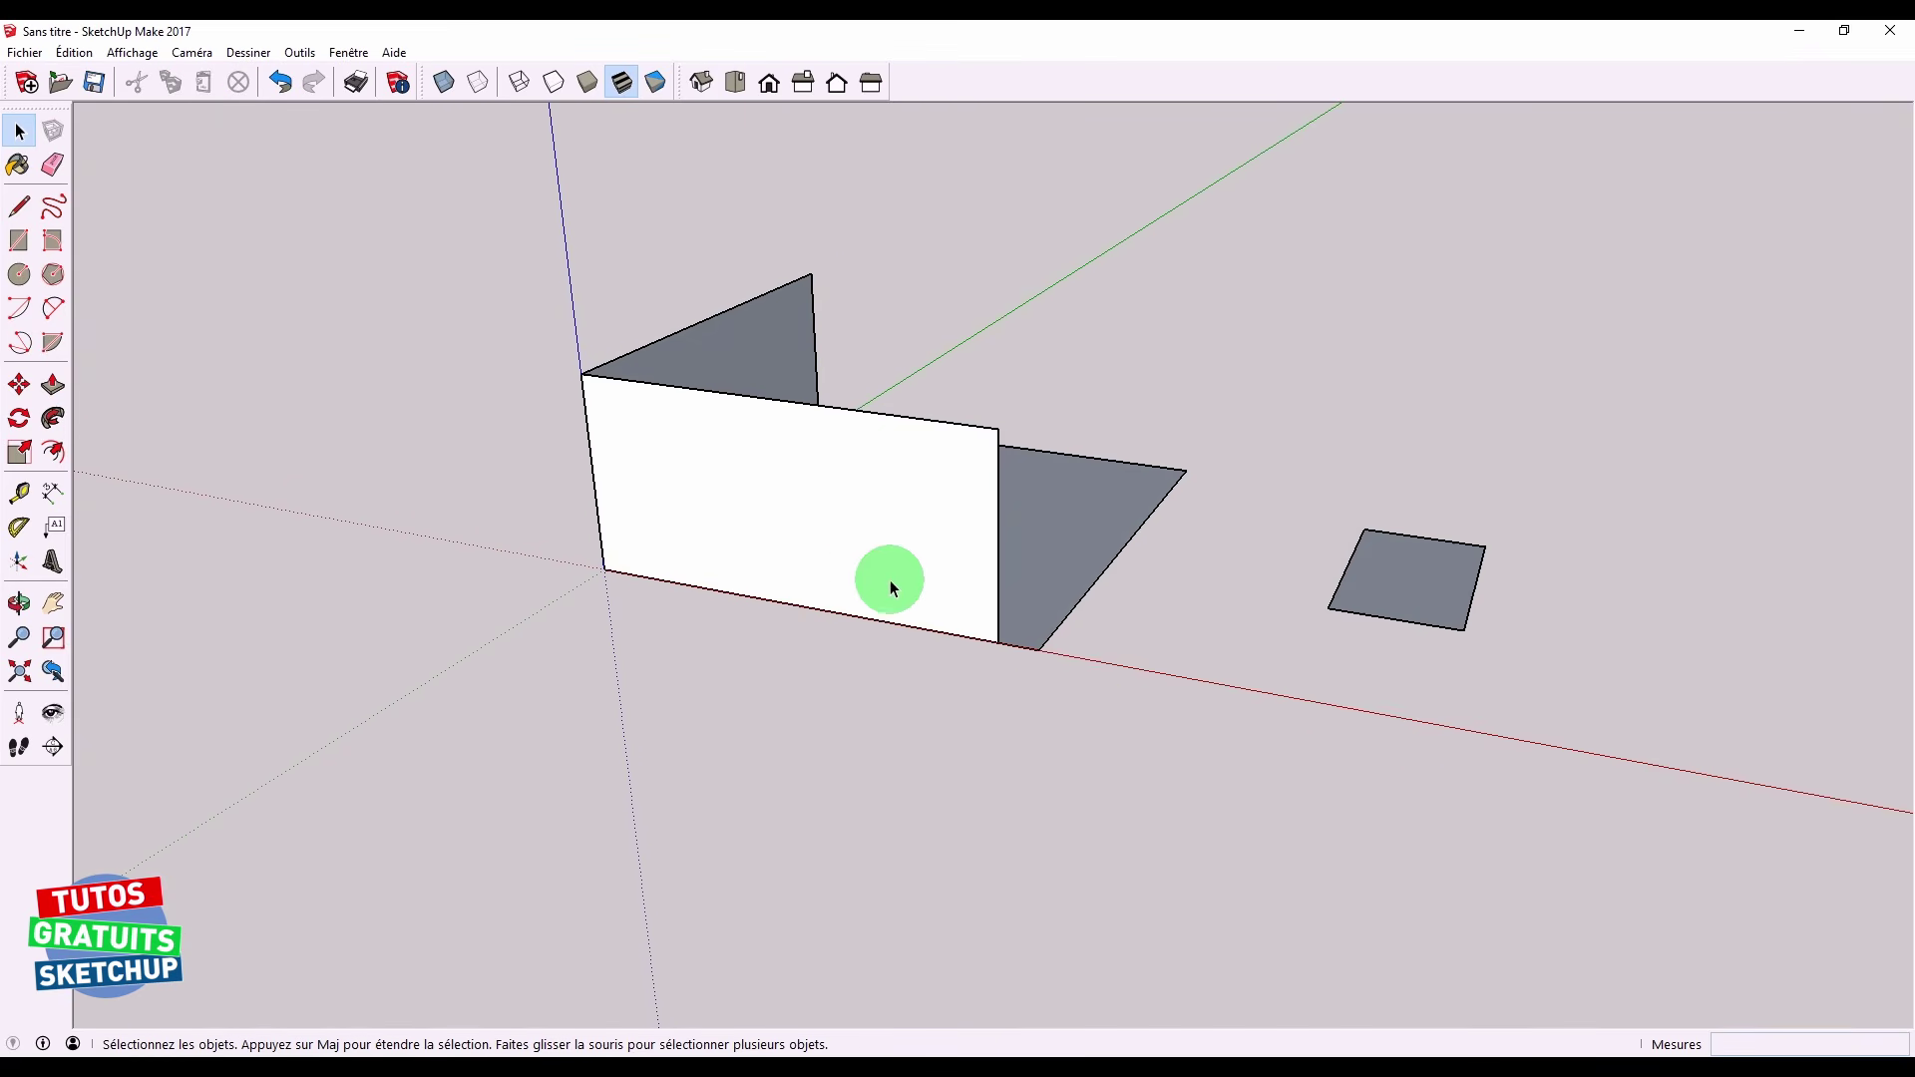
{"action": "triple_click", "coordinate": [832, 536]}
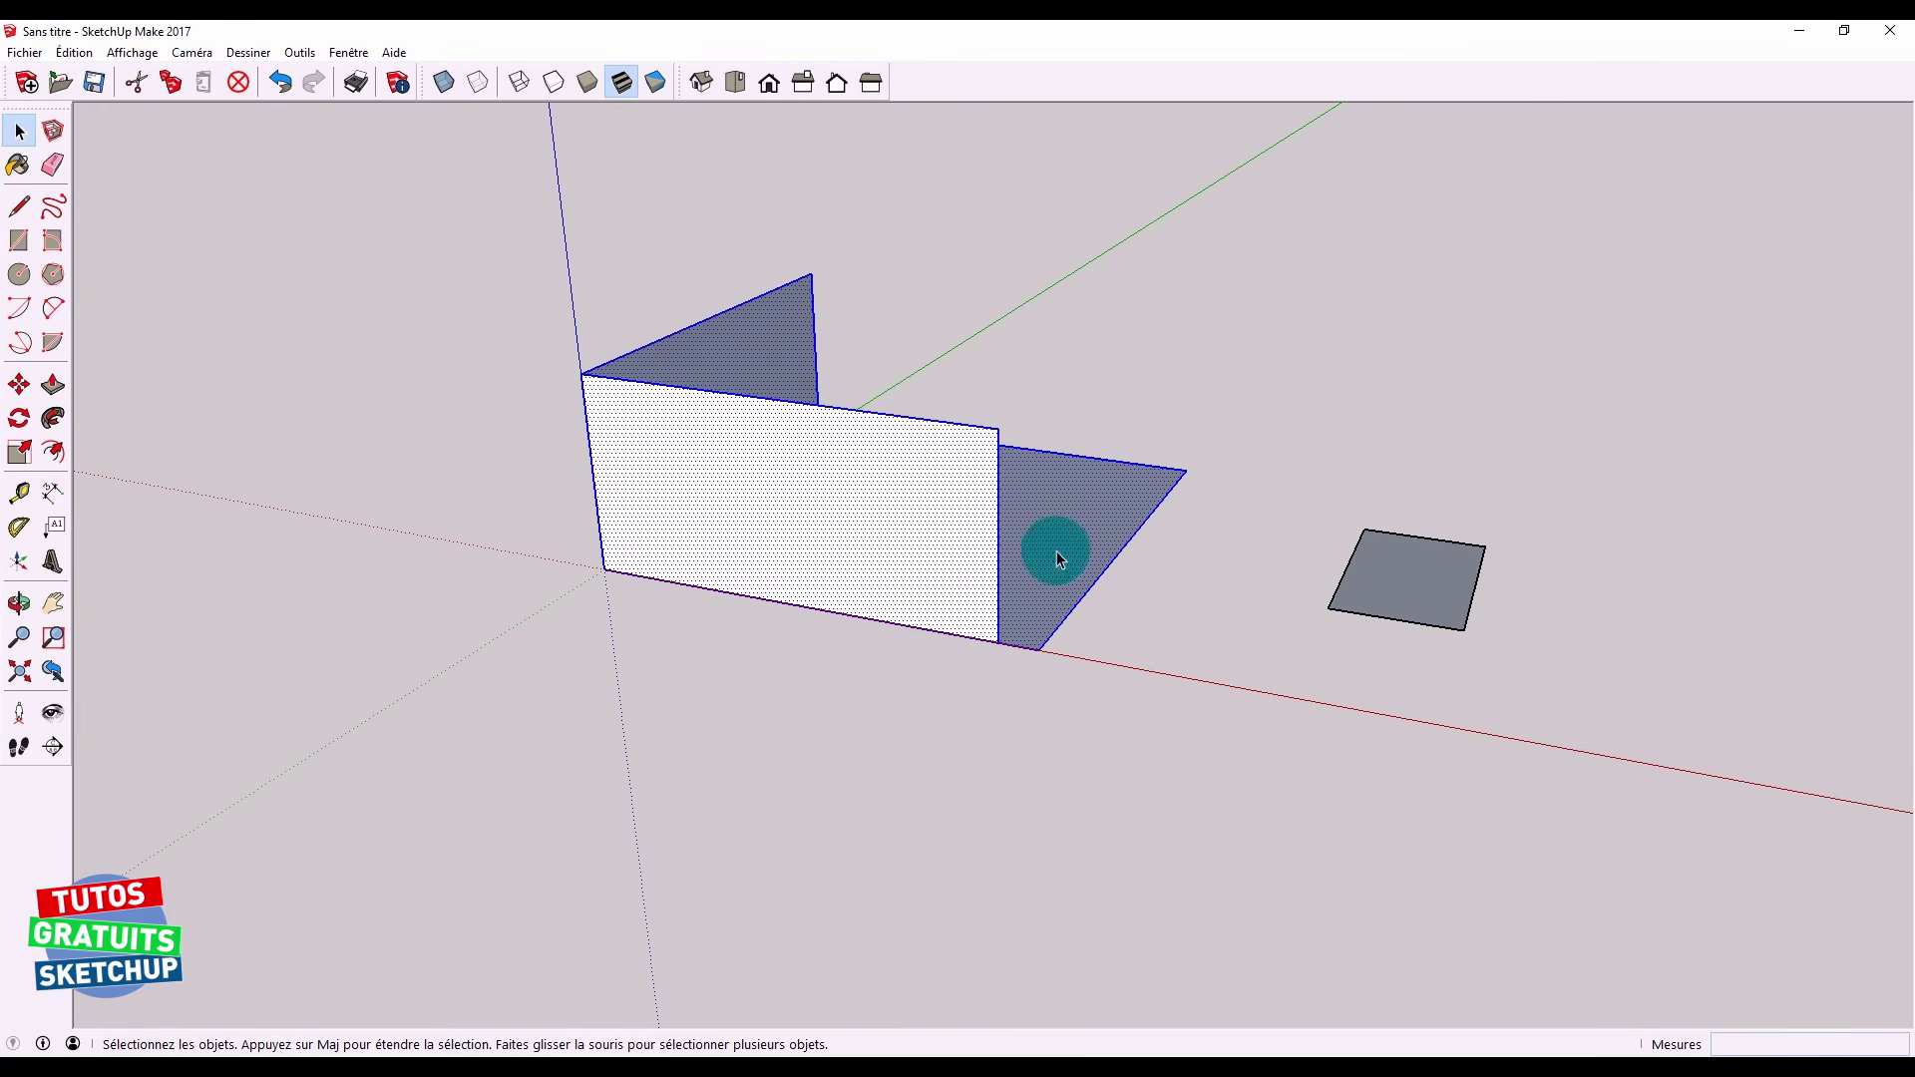
{"action": "left_click", "coordinate": [1297, 489]}
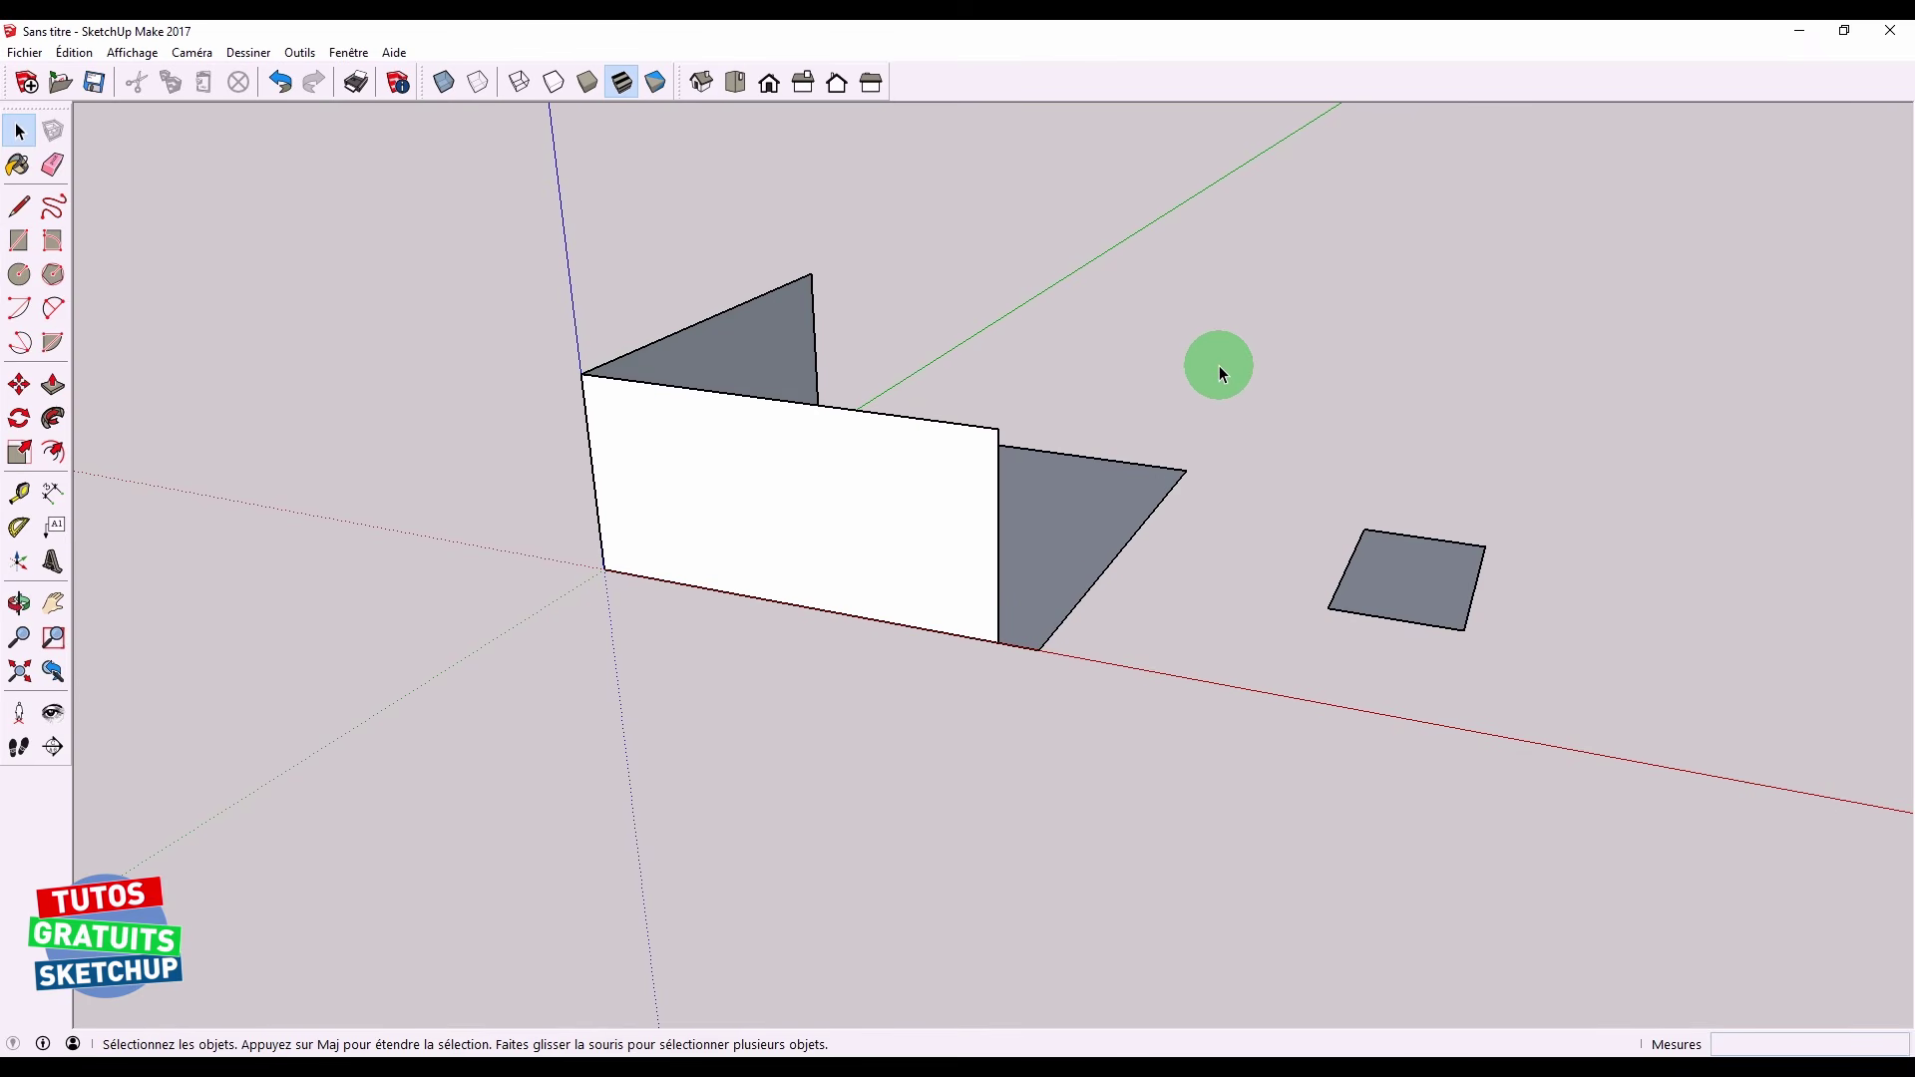
{"action": "key", "text": "ctrl+a"}
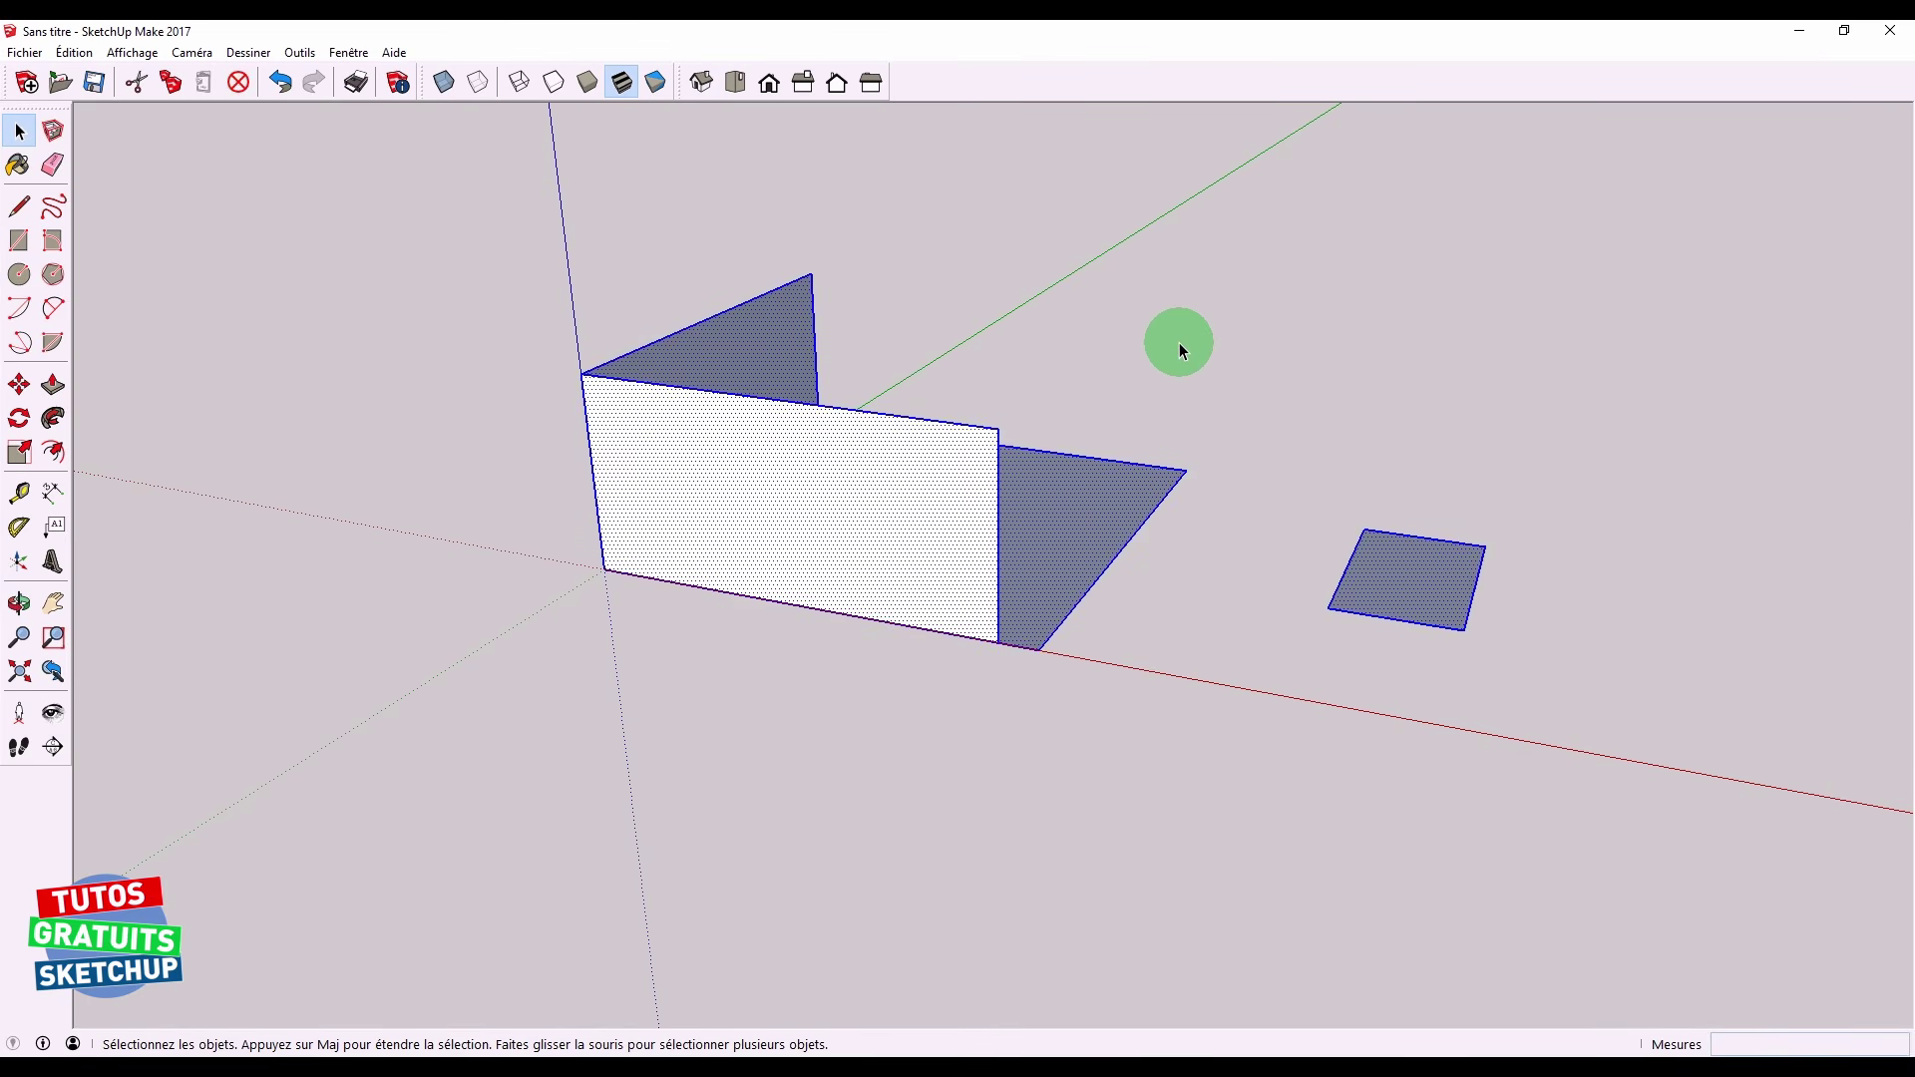
{"action": "left_click", "coordinate": [1193, 341]}
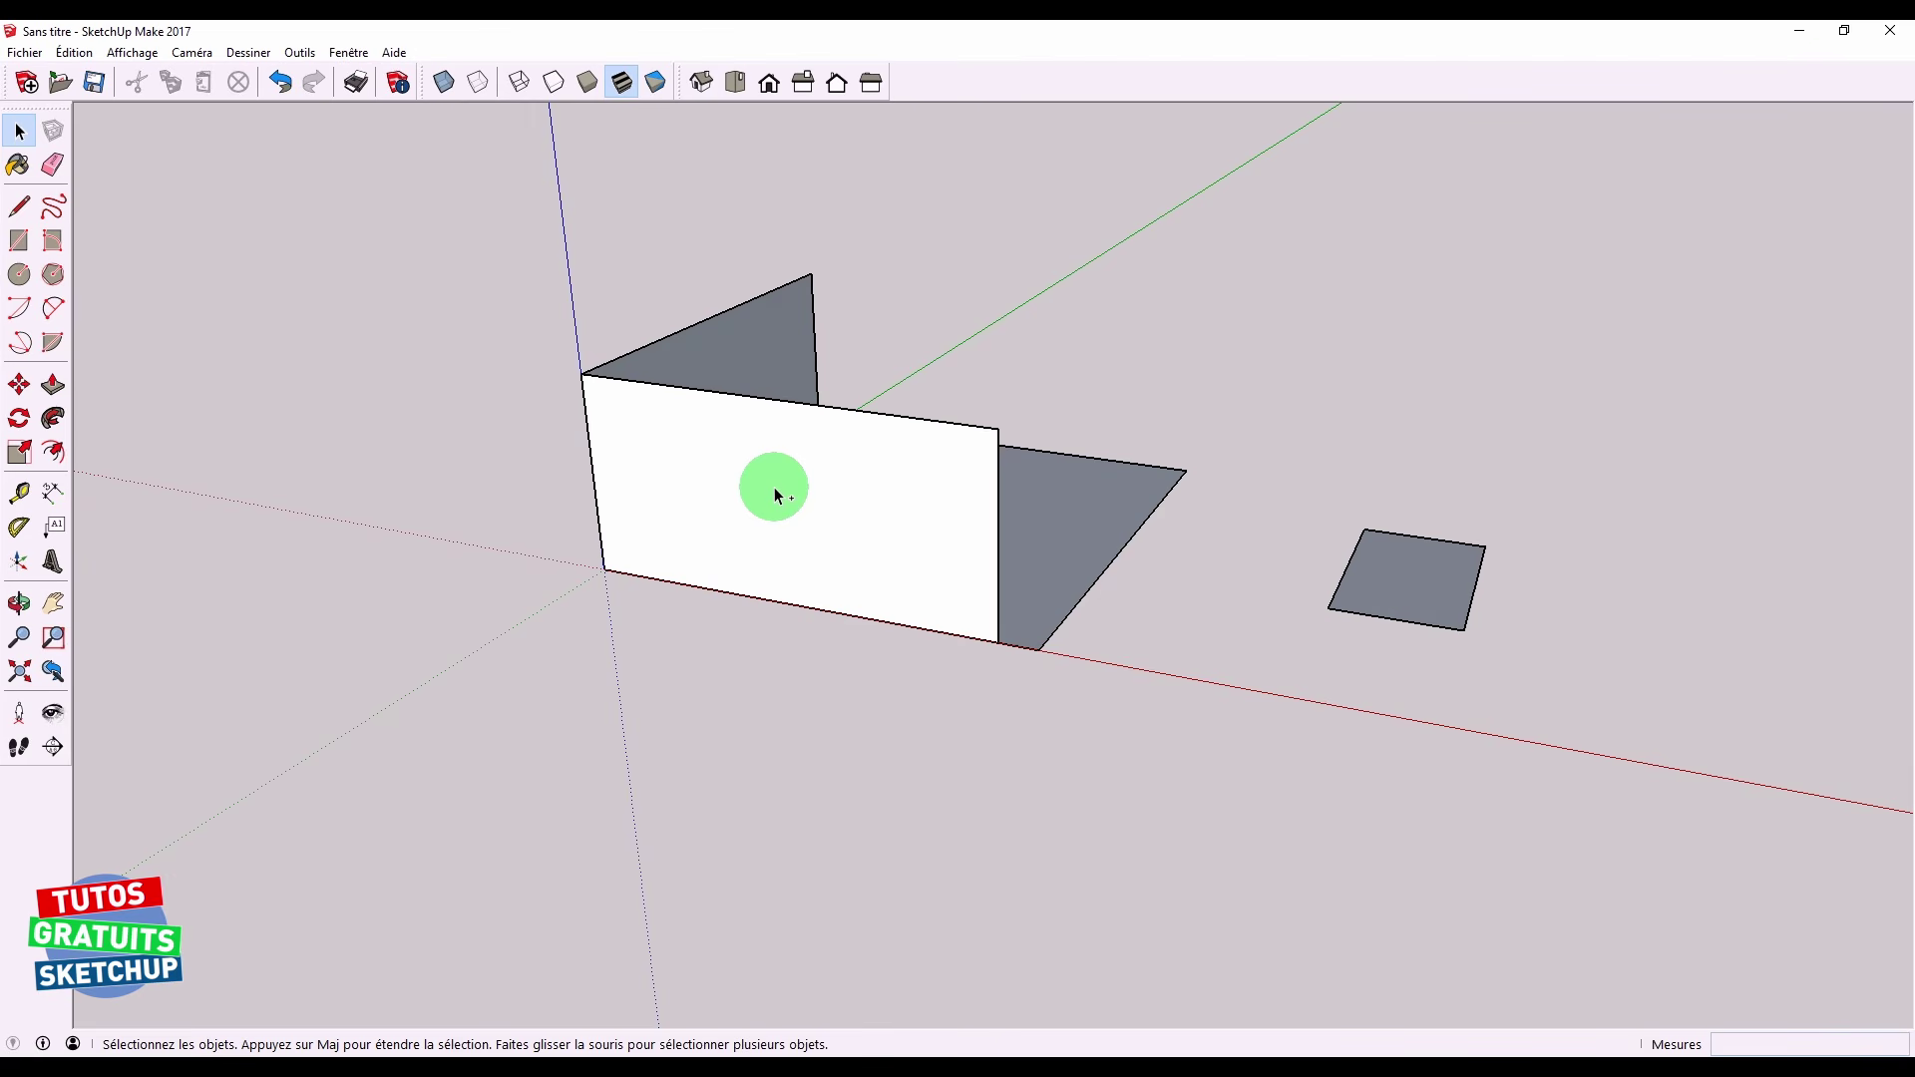
Build a multiple selection from the front face, the ground face with its outer edge, and the small rectangle's face; clear it
{"action": "left_click", "coordinate": [815, 485]}
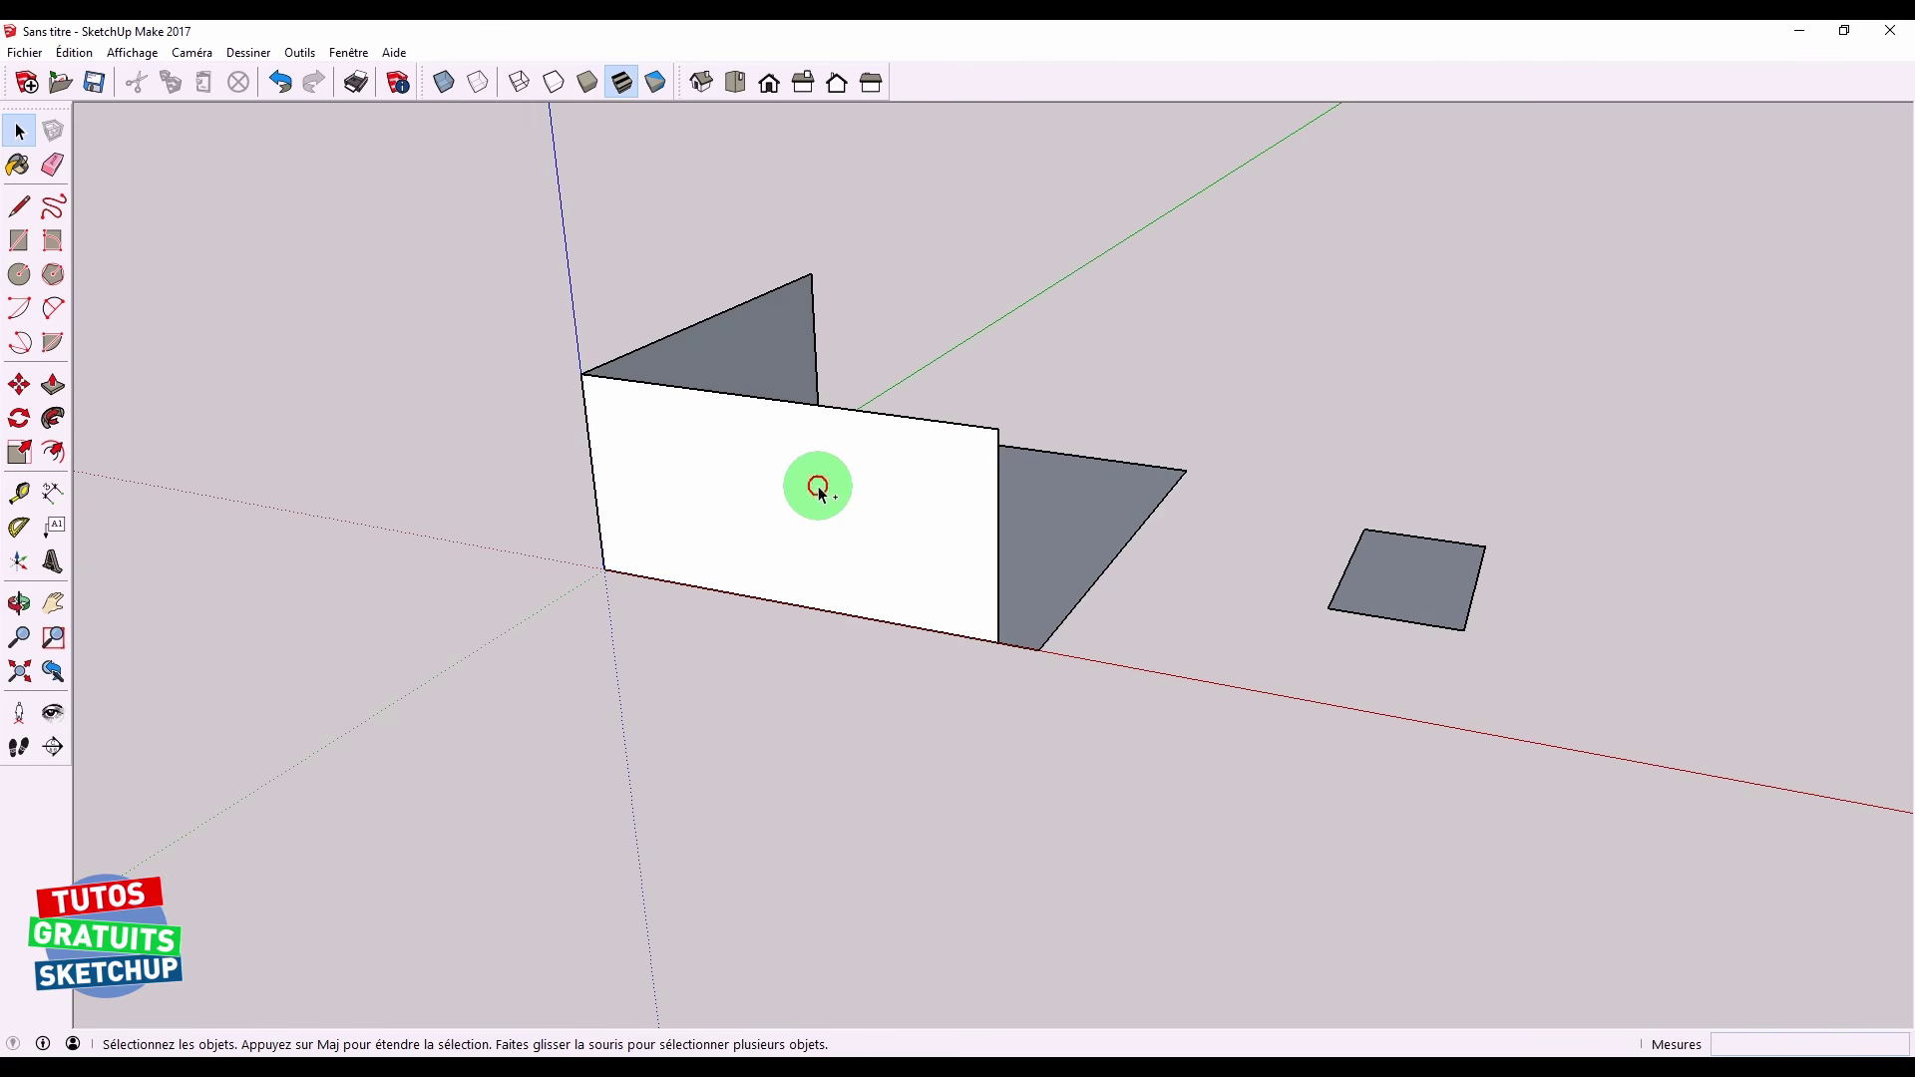
{"action": "left_click", "coordinate": [1052, 512], "text": "shift"}
{"action": "left_click", "coordinate": [1105, 574], "text": "shift"}
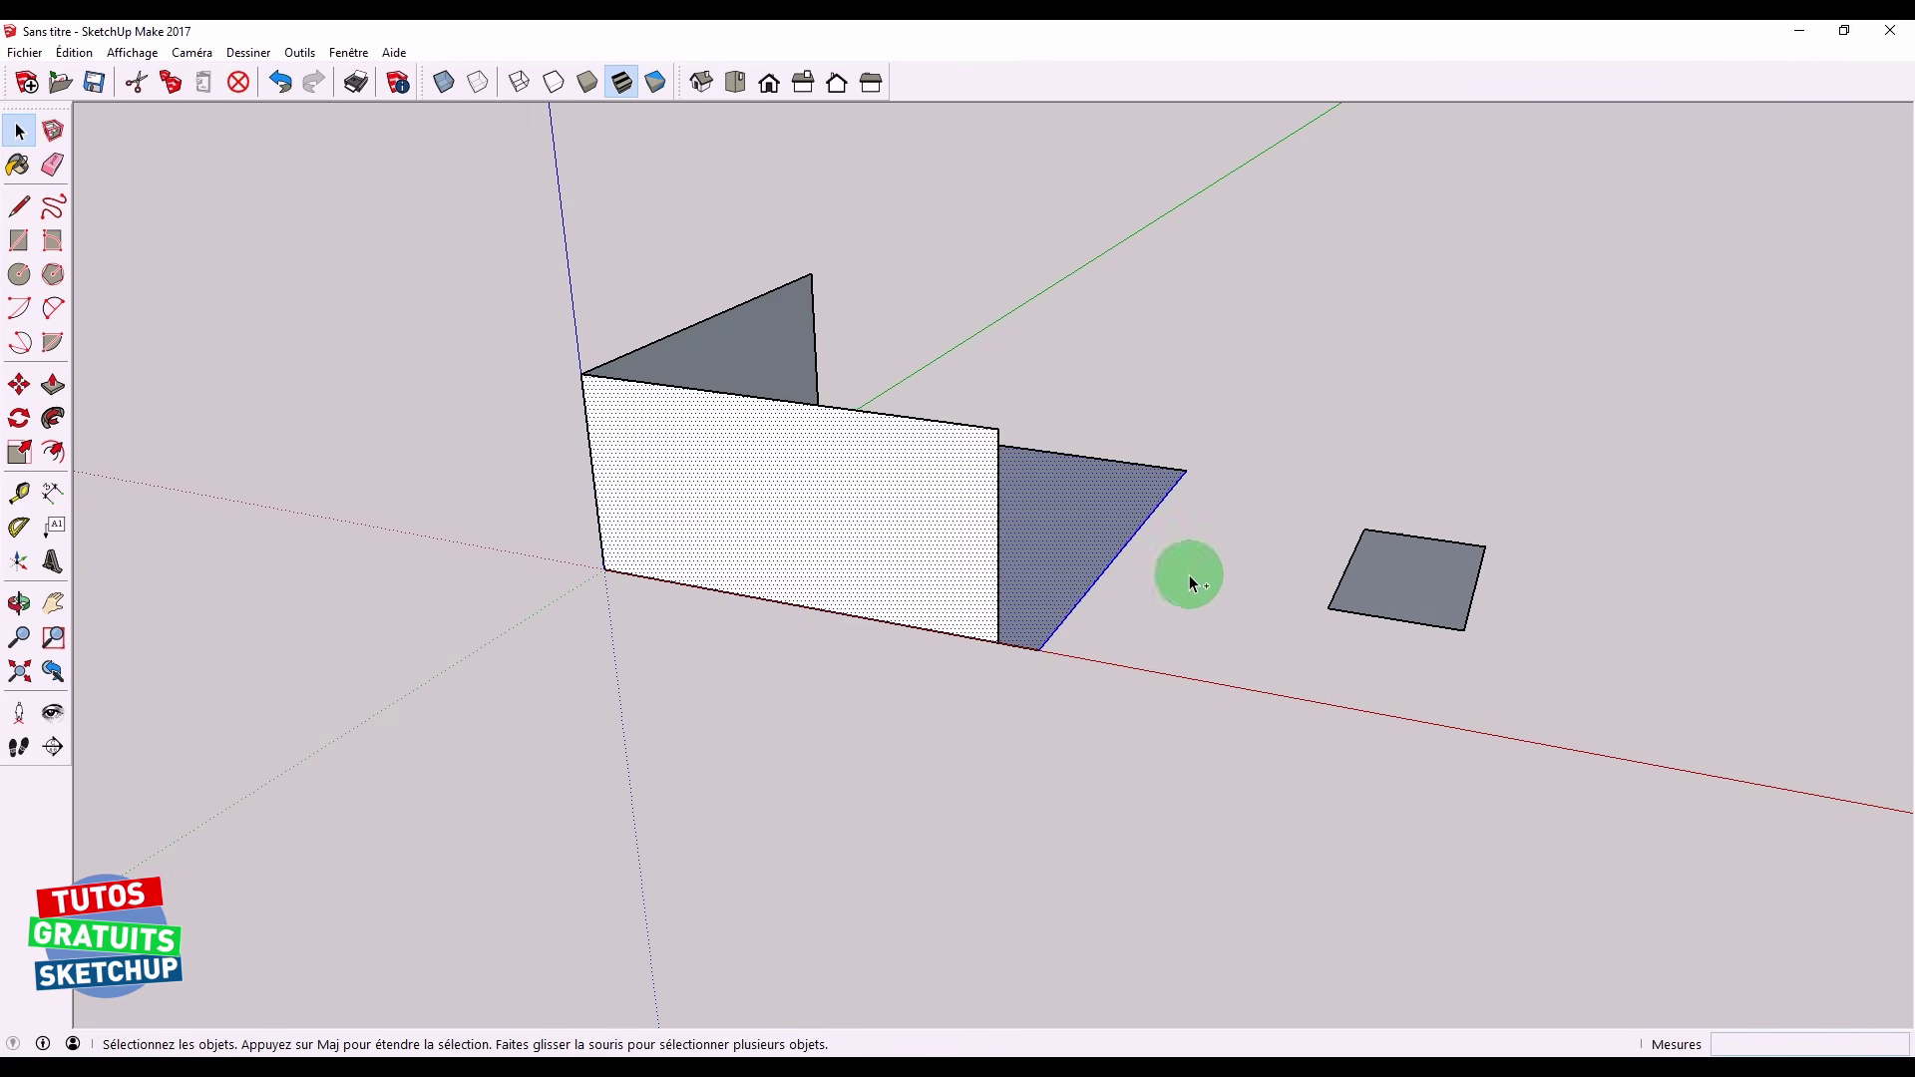
{"action": "left_click", "coordinate": [1392, 574], "text": "shift"}
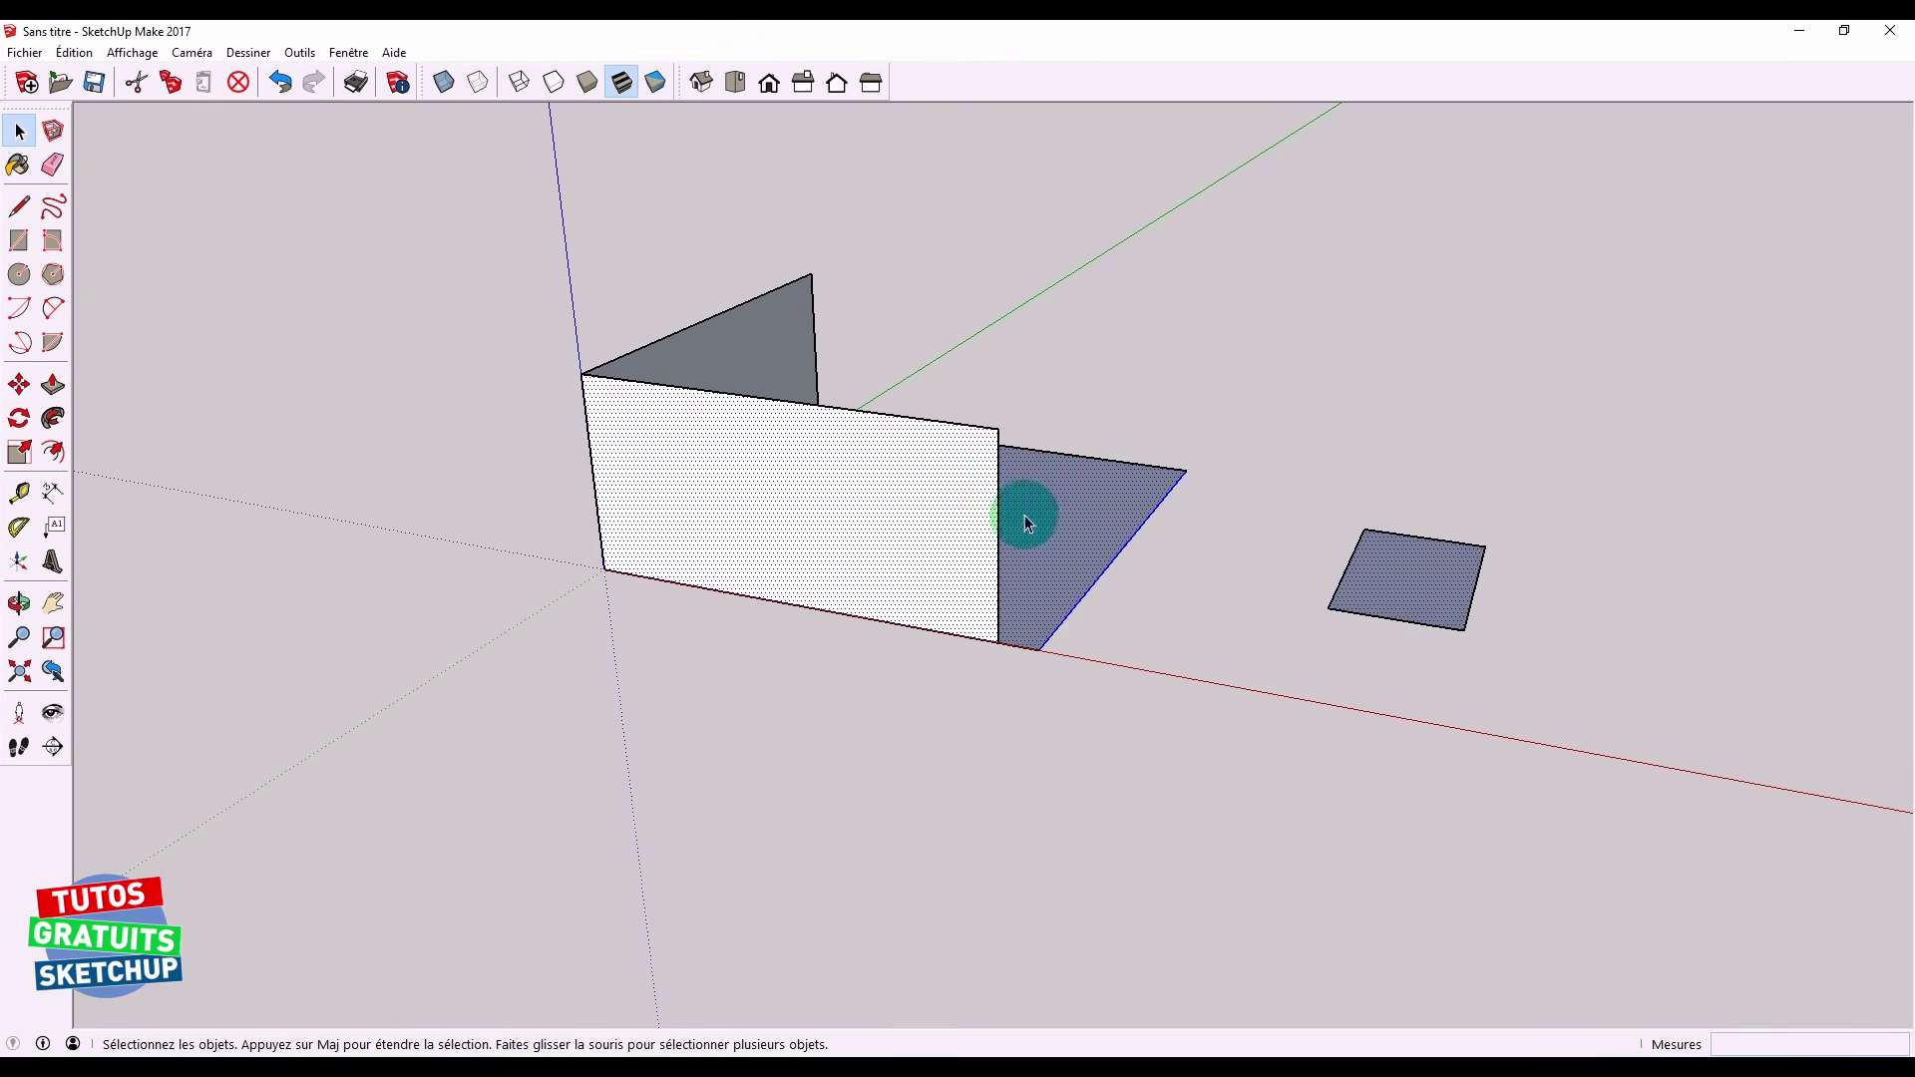
{"action": "left_click", "coordinate": [1264, 423]}
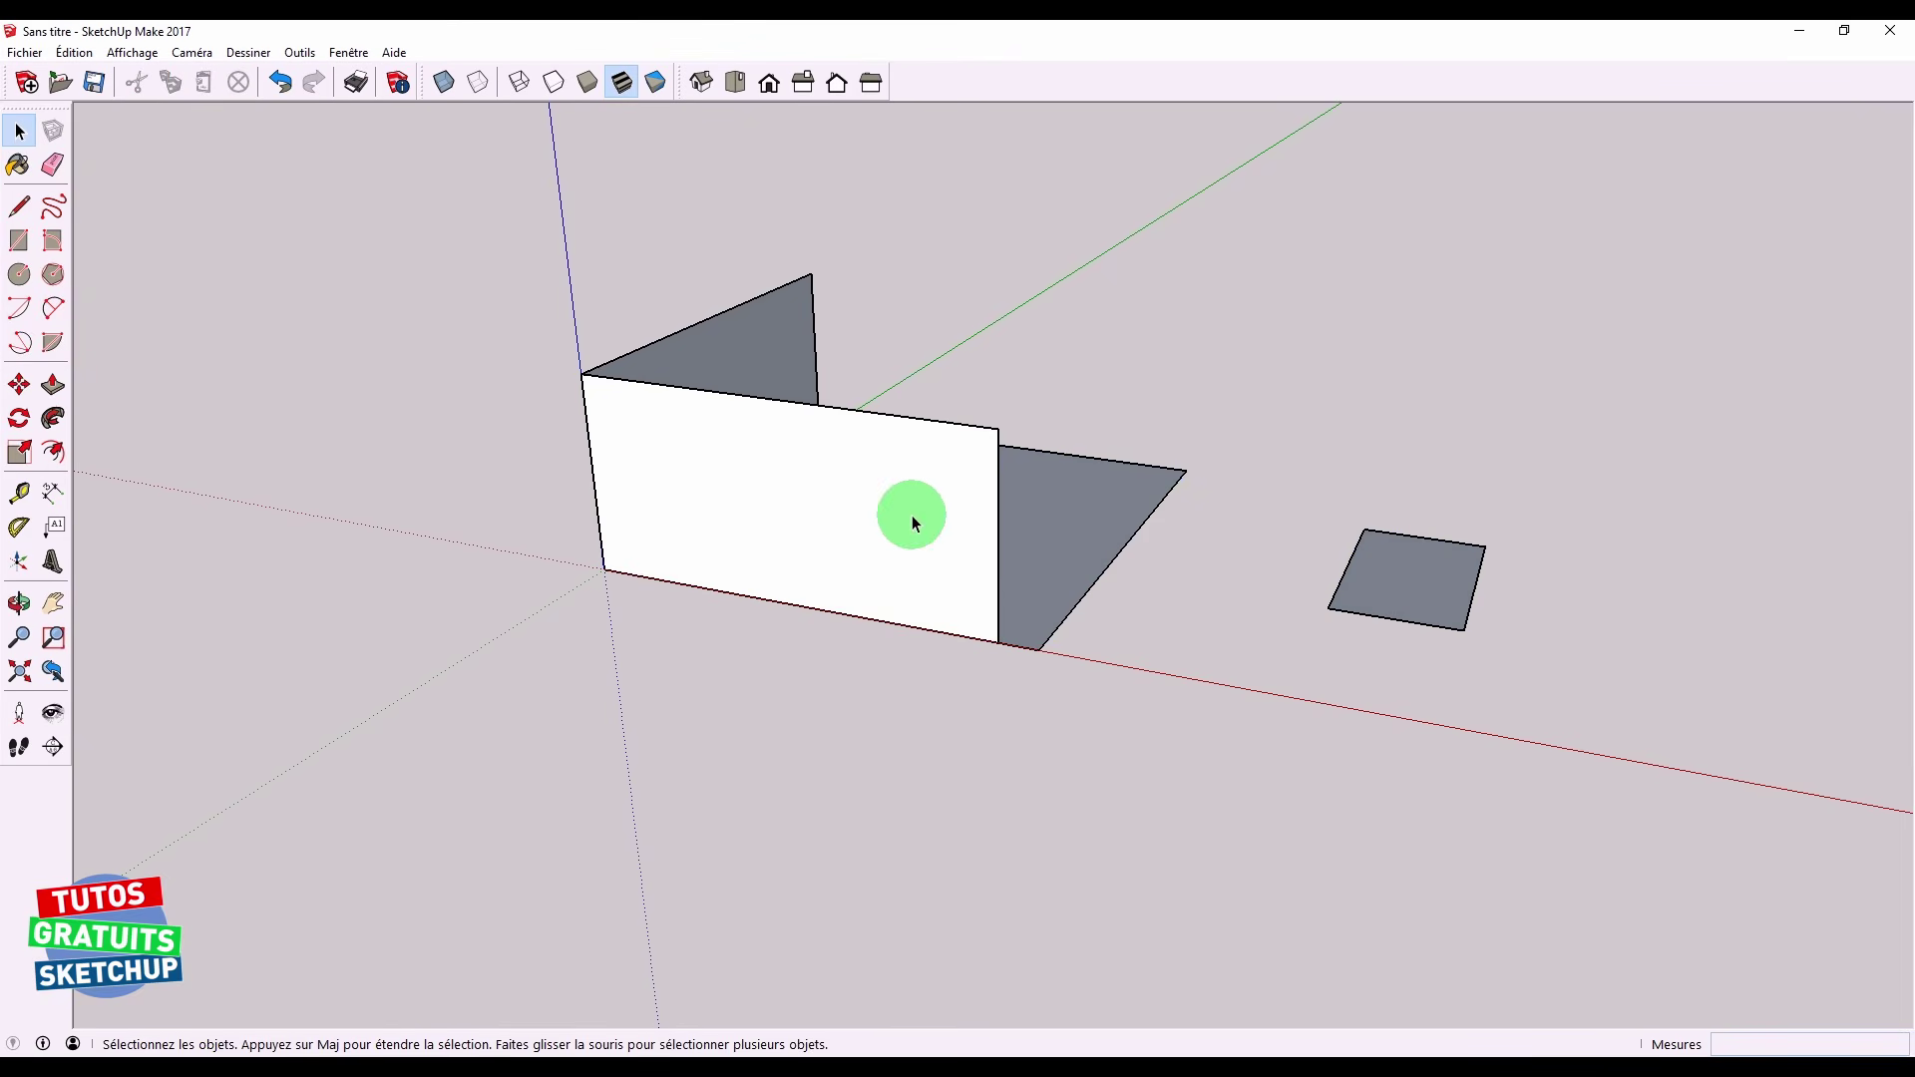
Select the front face, the ground face and its outer edge together, and remove them one by one from the selection
{"action": "left_click", "coordinate": [841, 497]}
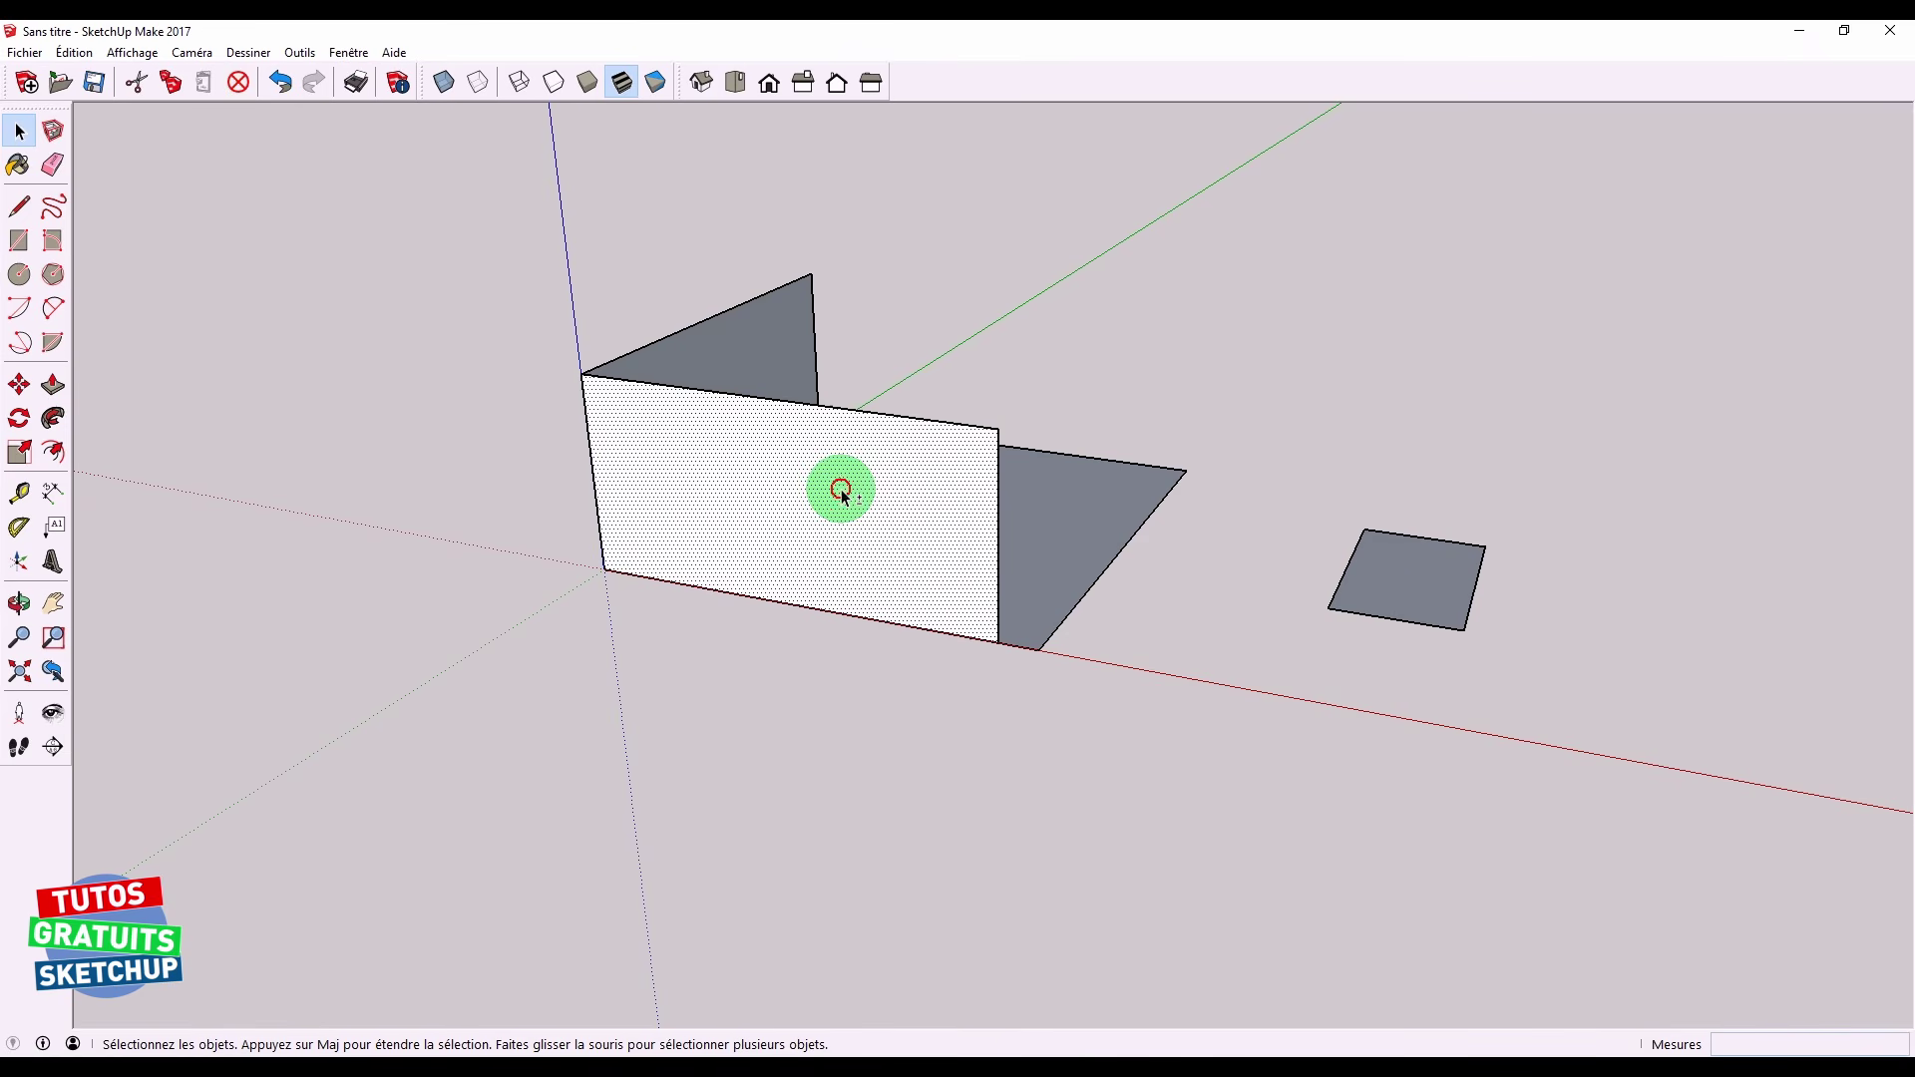
{"action": "left_click", "coordinate": [1112, 555], "text": "shift"}
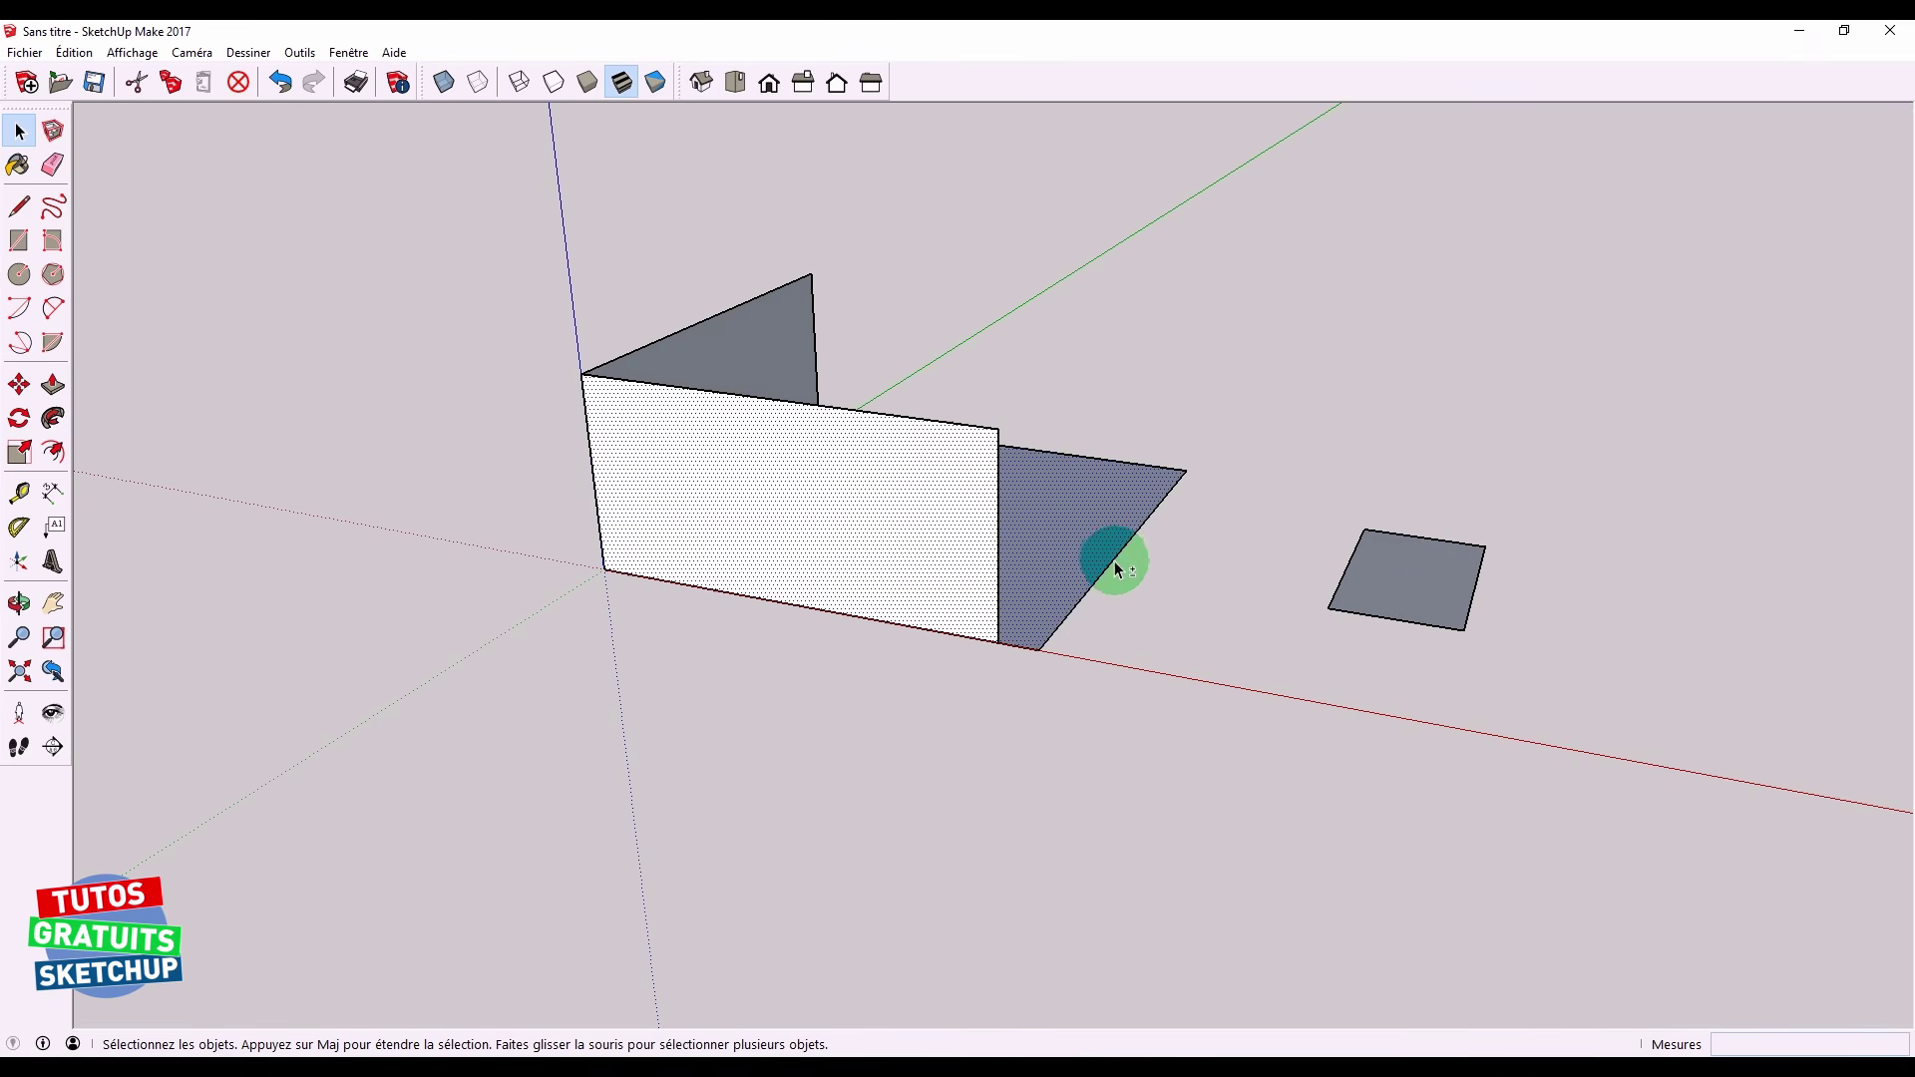
{"action": "left_click", "coordinate": [1114, 557], "text": "shift"}
{"action": "left_click", "coordinate": [854, 506], "text": "shift"}
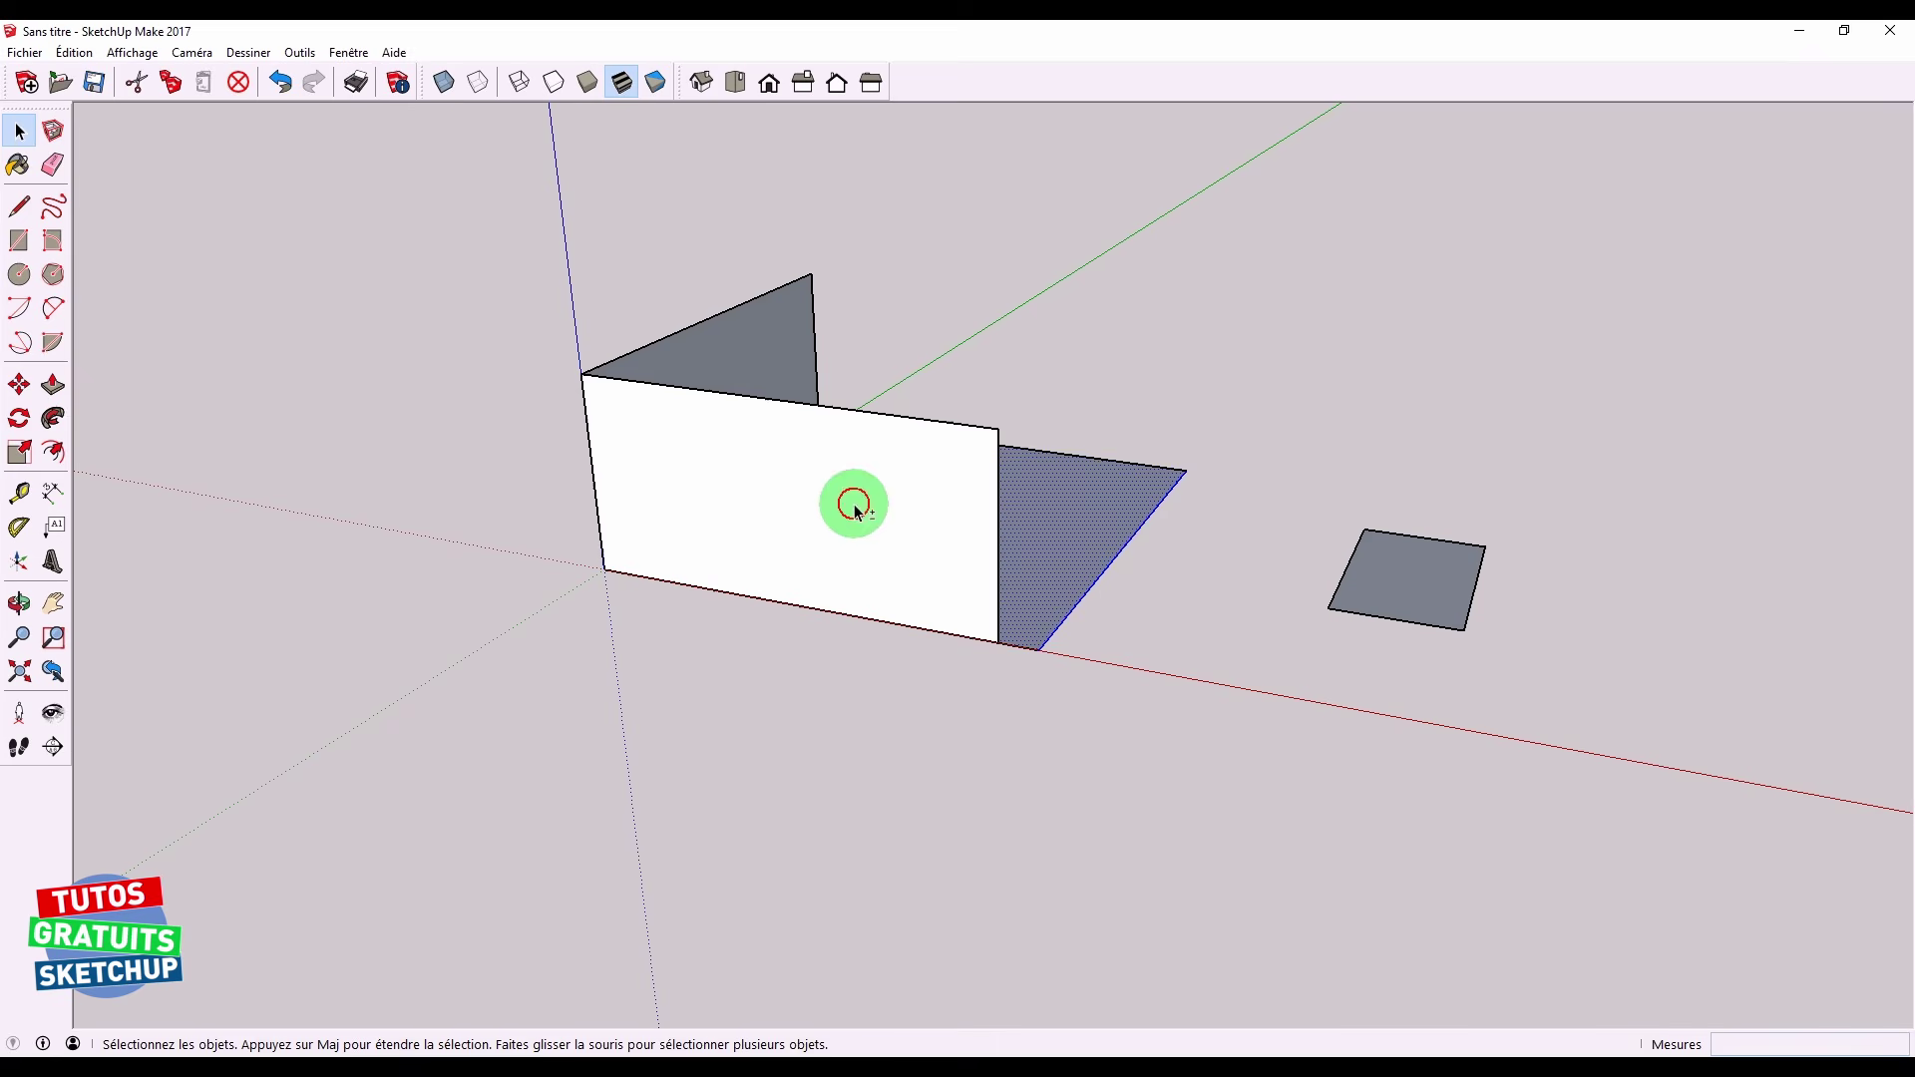
{"action": "left_click", "coordinate": [1076, 533], "text": "shift"}
{"action": "left_click", "coordinate": [1109, 566], "text": "shift"}
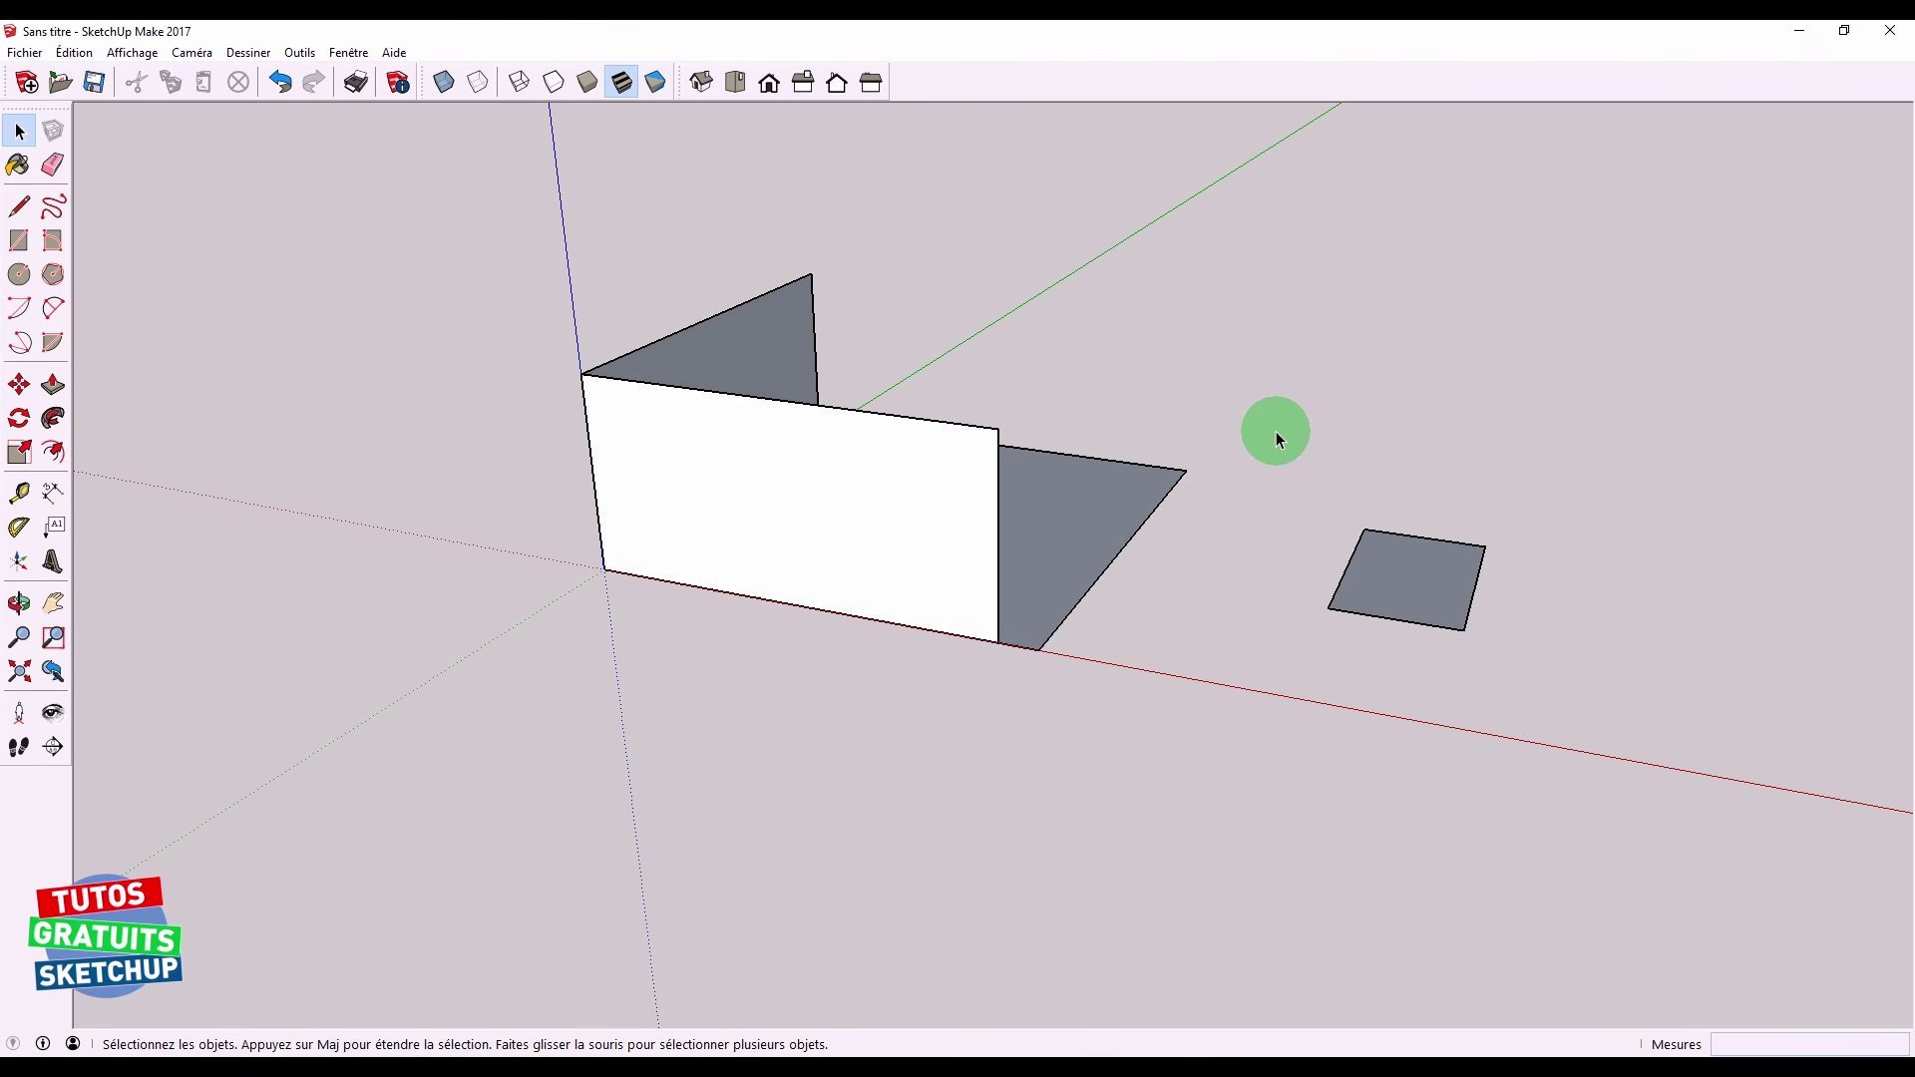
Practise enclosing-window selection around part of the small rectangle and around all three joined rectangles, clearing the selection
{"action": "left_click_drag", "start_coordinate": [1317, 218], "coordinate": [1089, 353]}
{"action": "left_click_drag", "start_coordinate": [1398, 580], "coordinate": [1512, 668]}
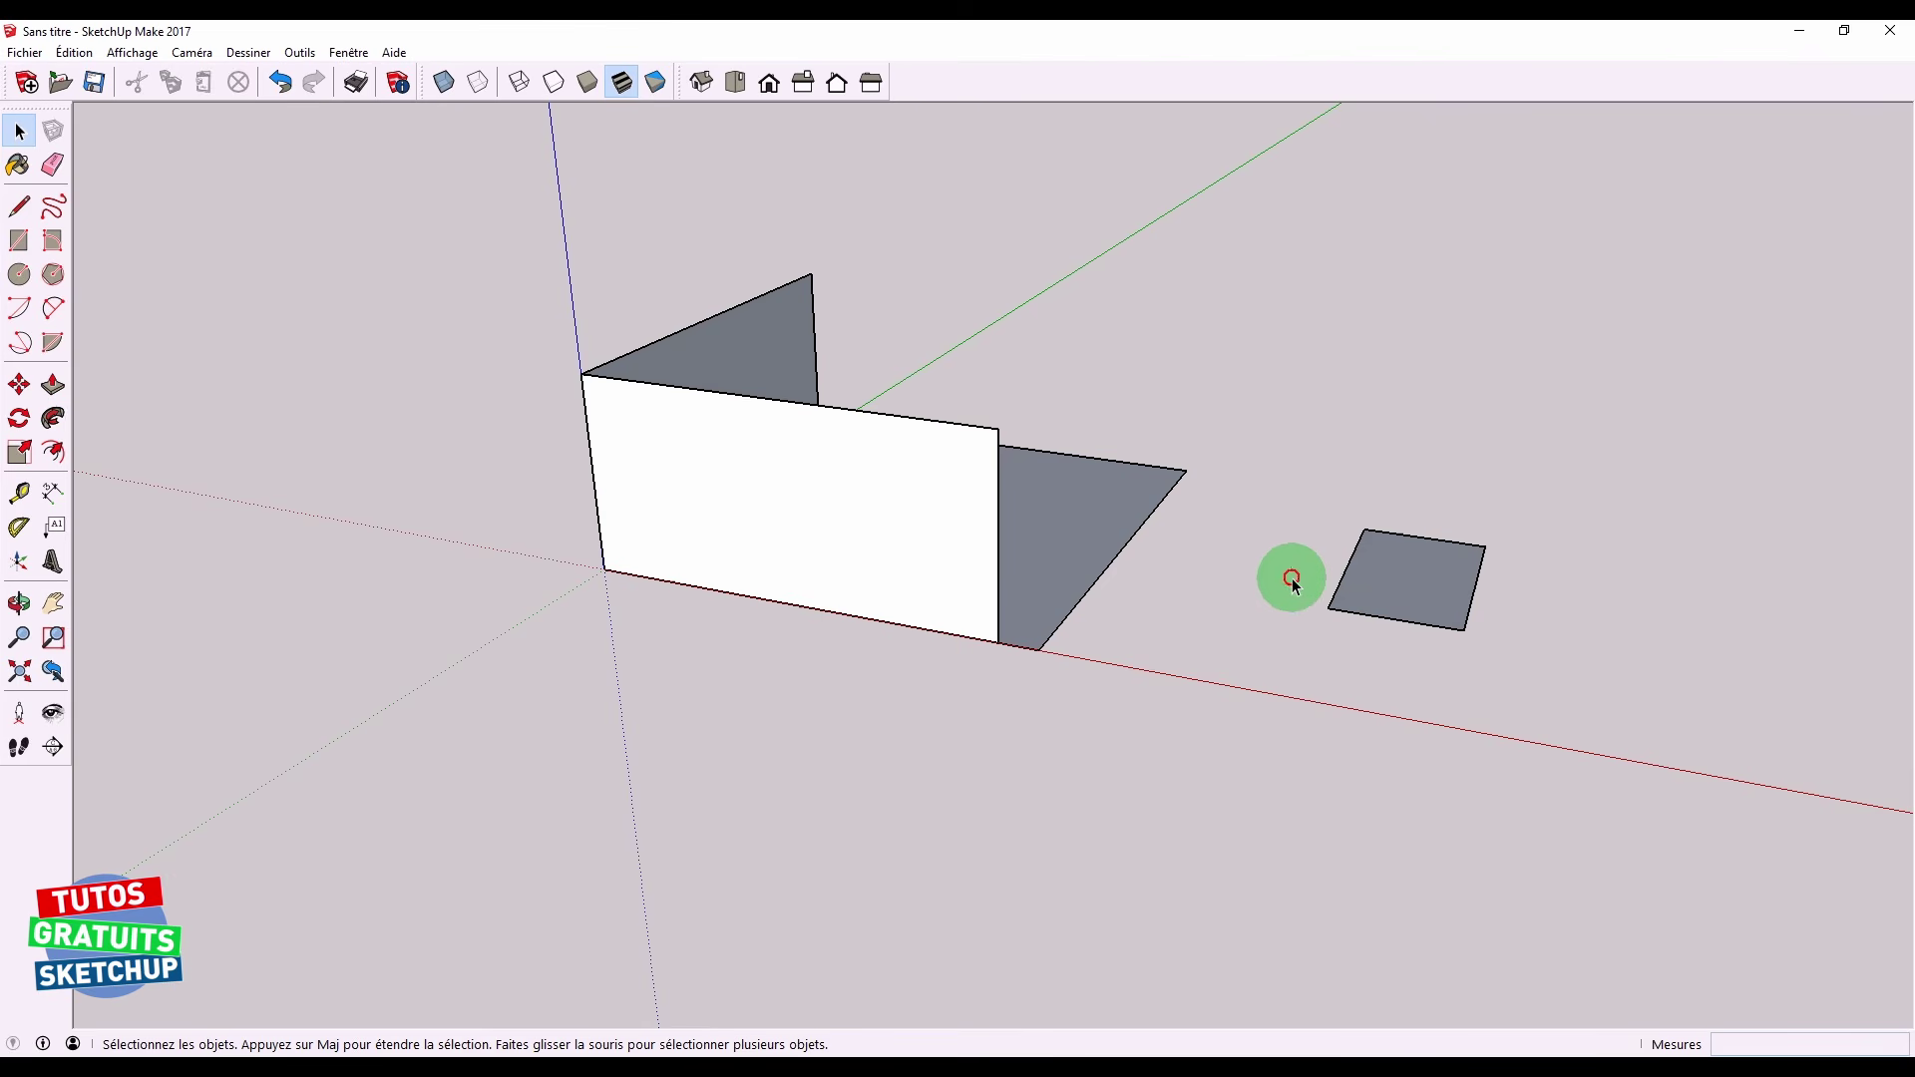
{"action": "left_click_drag", "start_coordinate": [1292, 579], "coordinate": [1541, 688]}
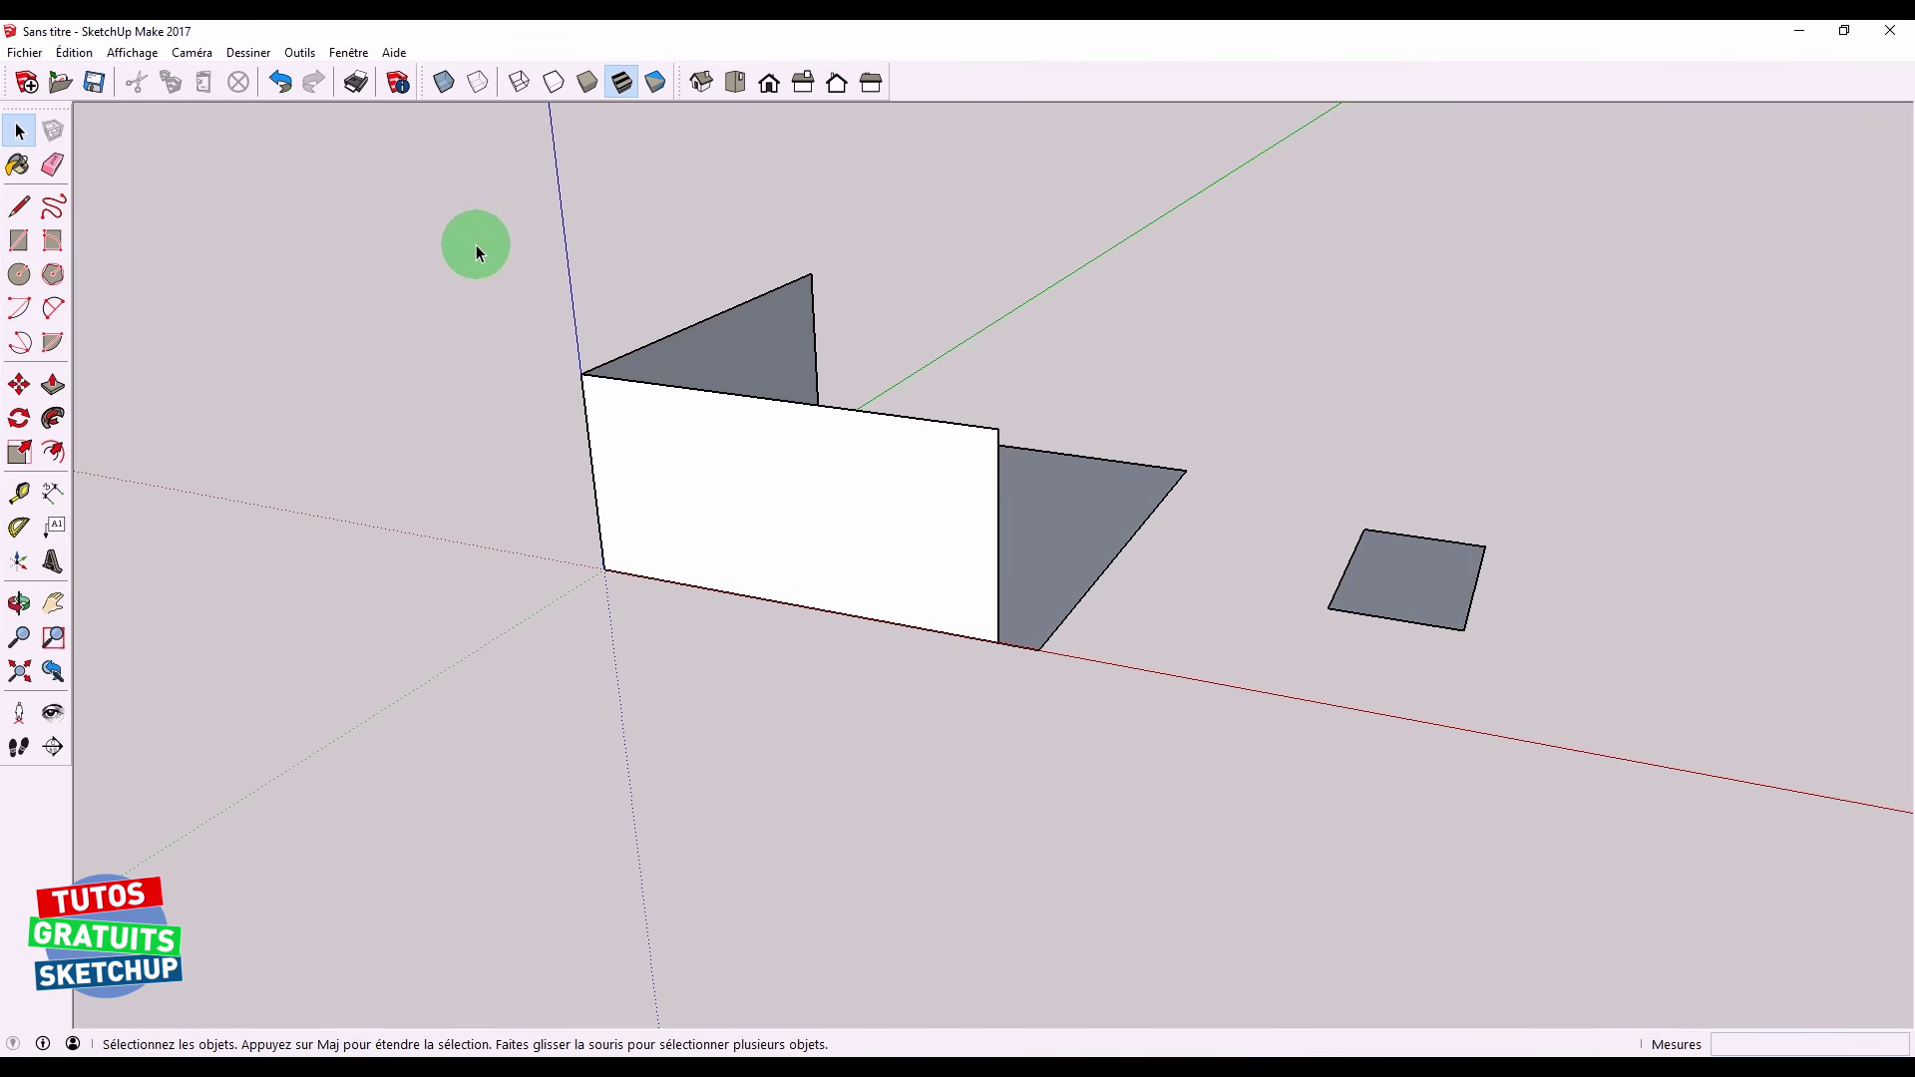
{"action": "left_click_drag", "start_coordinate": [468, 194], "coordinate": [1250, 778]}
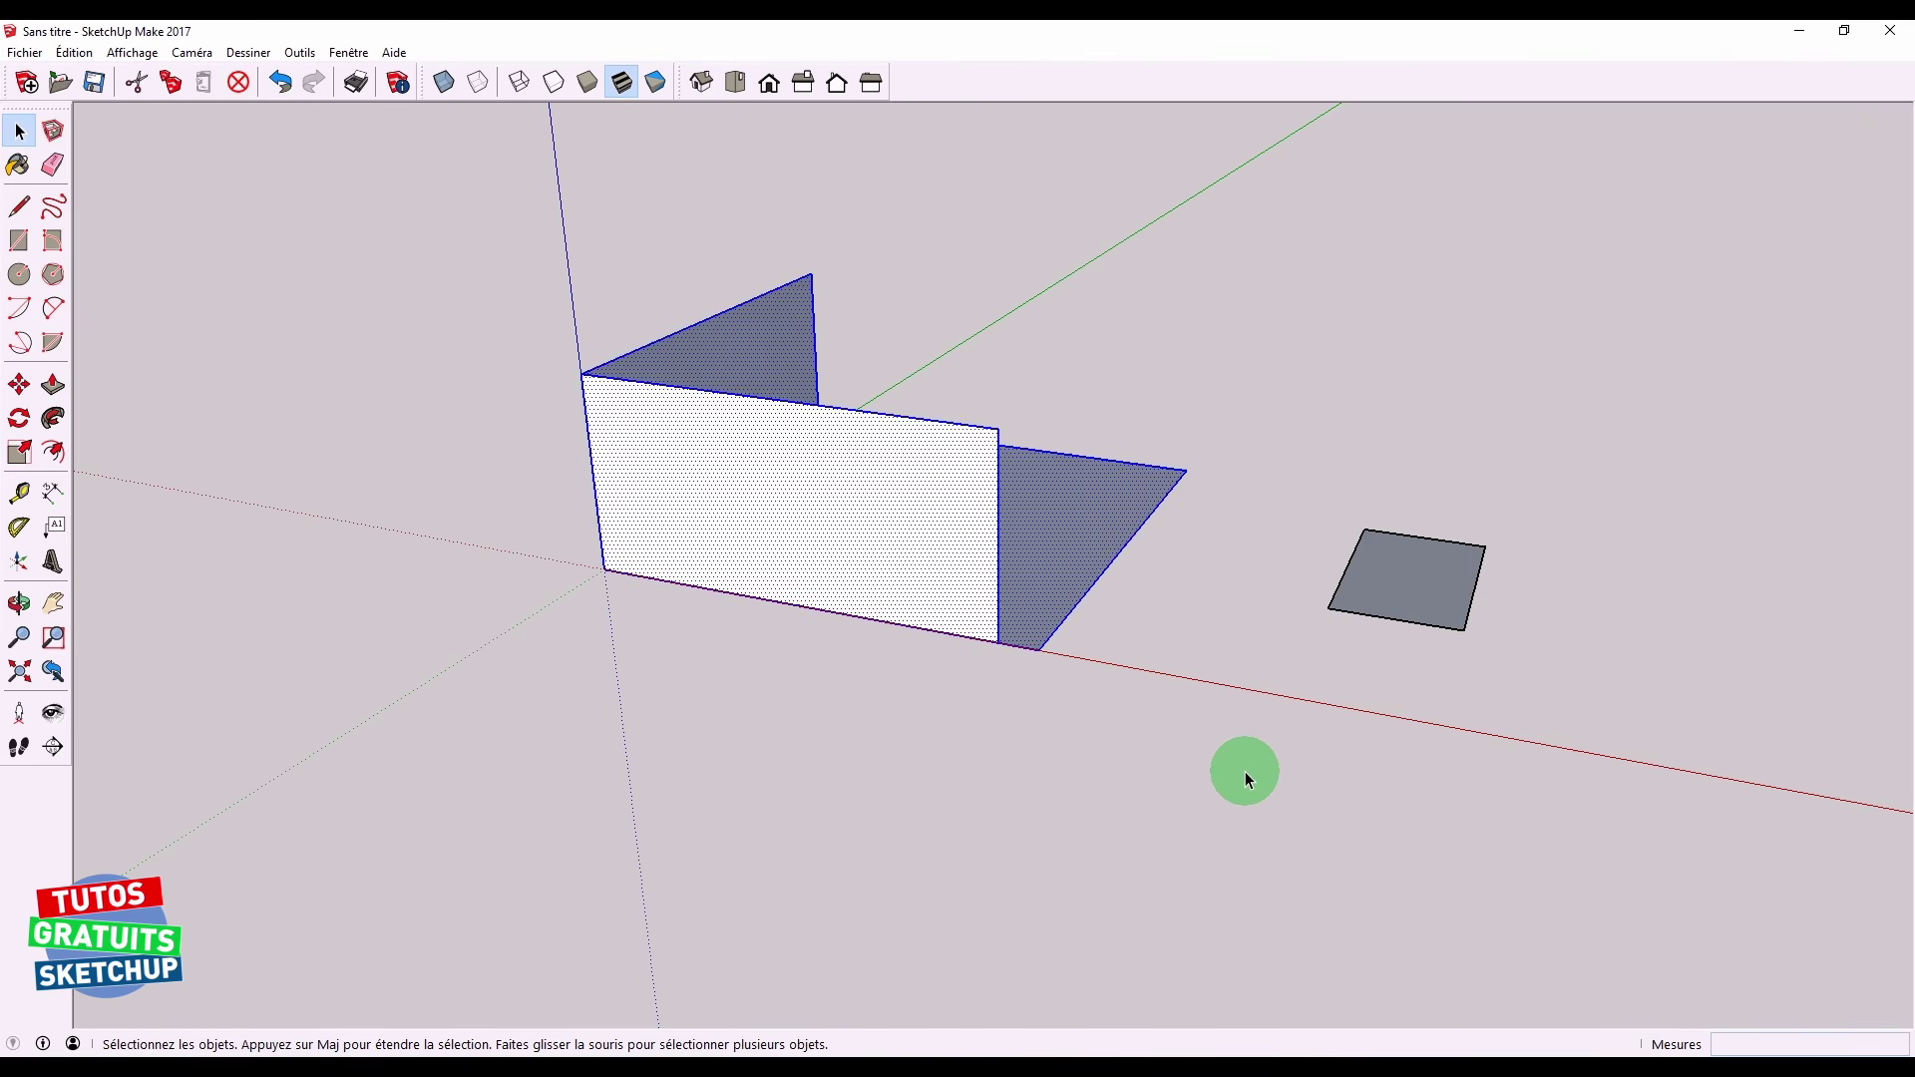
{"action": "left_click", "coordinate": [1027, 774]}
From the opposite side, window-select the joined rectangles along with the small one hidden behind them, check the result and clear it
{"action": "middle_click_drag", "start_coordinate": [649, 699], "coordinate": [470, 299]}
{"action": "left_click_drag", "start_coordinate": [419, 225], "coordinate": [1301, 776]}
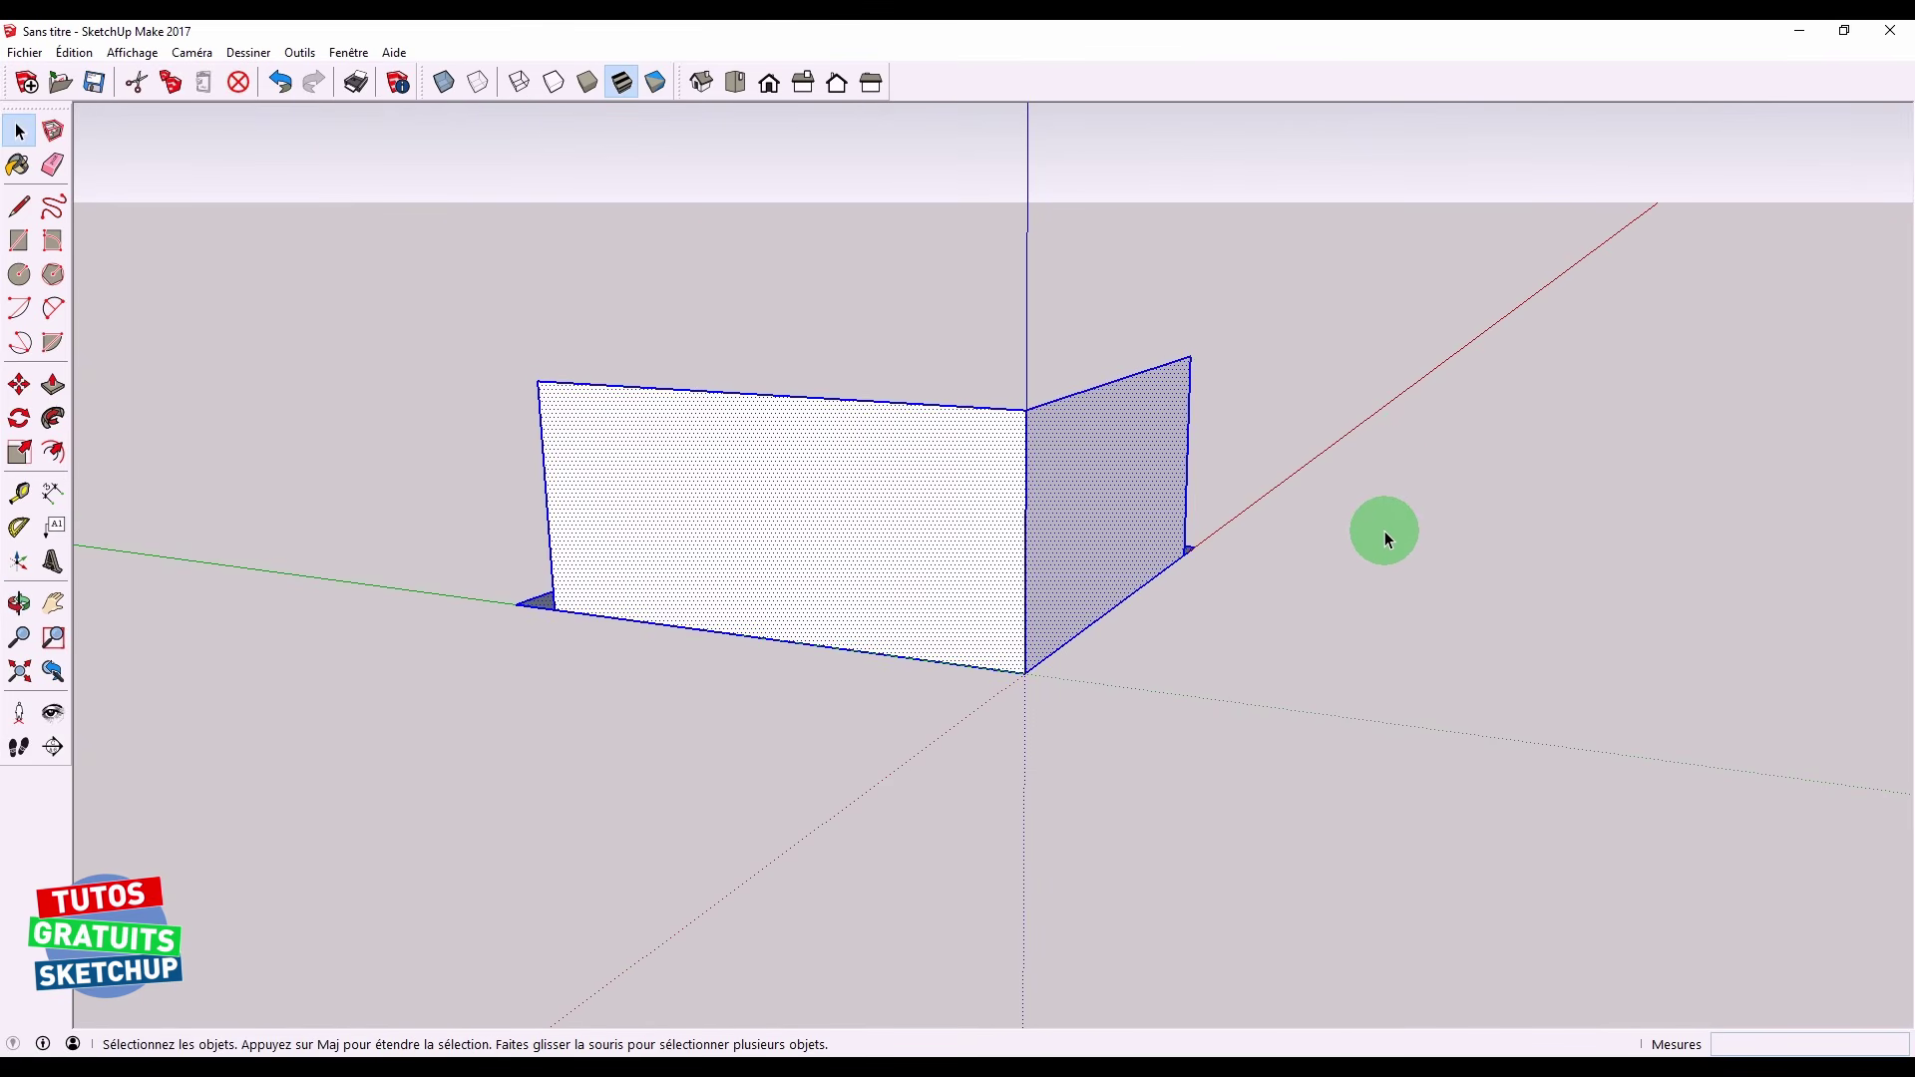
{"action": "middle_click_drag", "start_coordinate": [1371, 431], "coordinate": [1330, 461]}
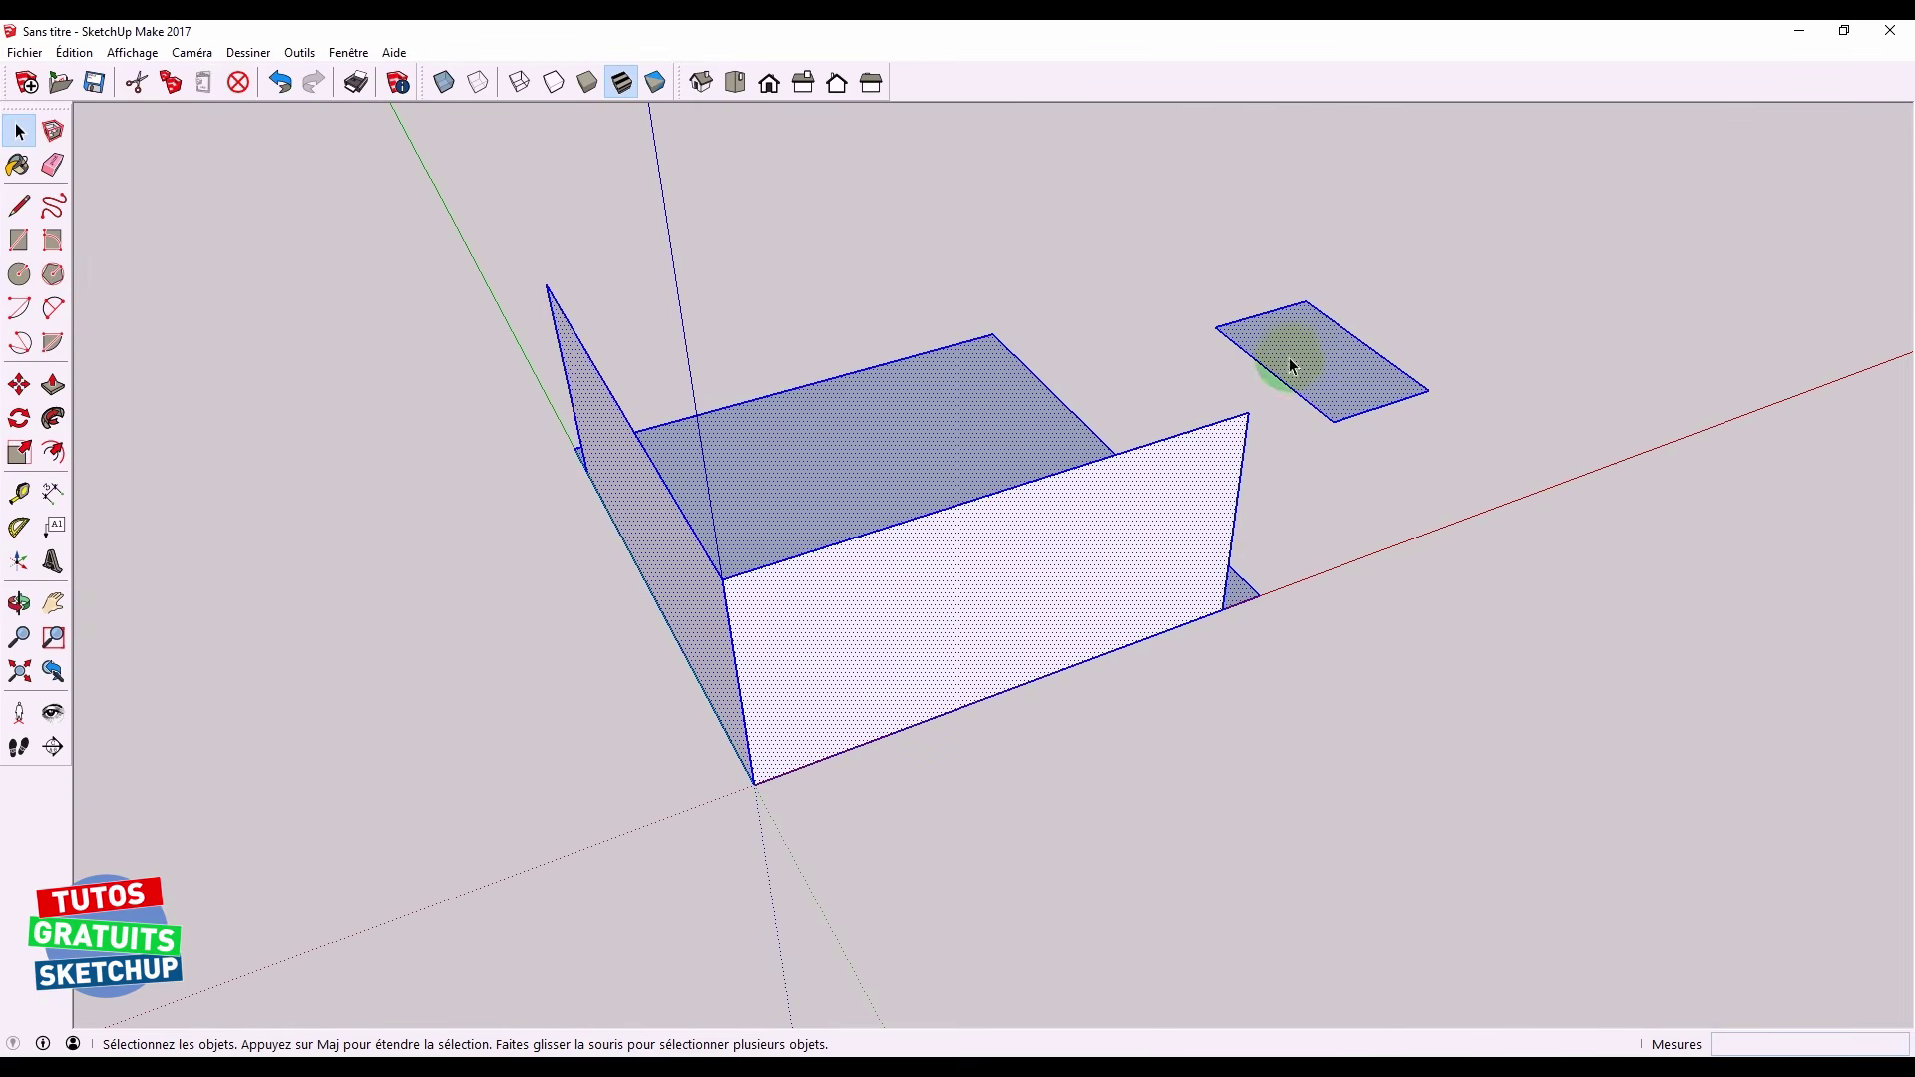
{"action": "left_click", "coordinate": [1406, 530]}
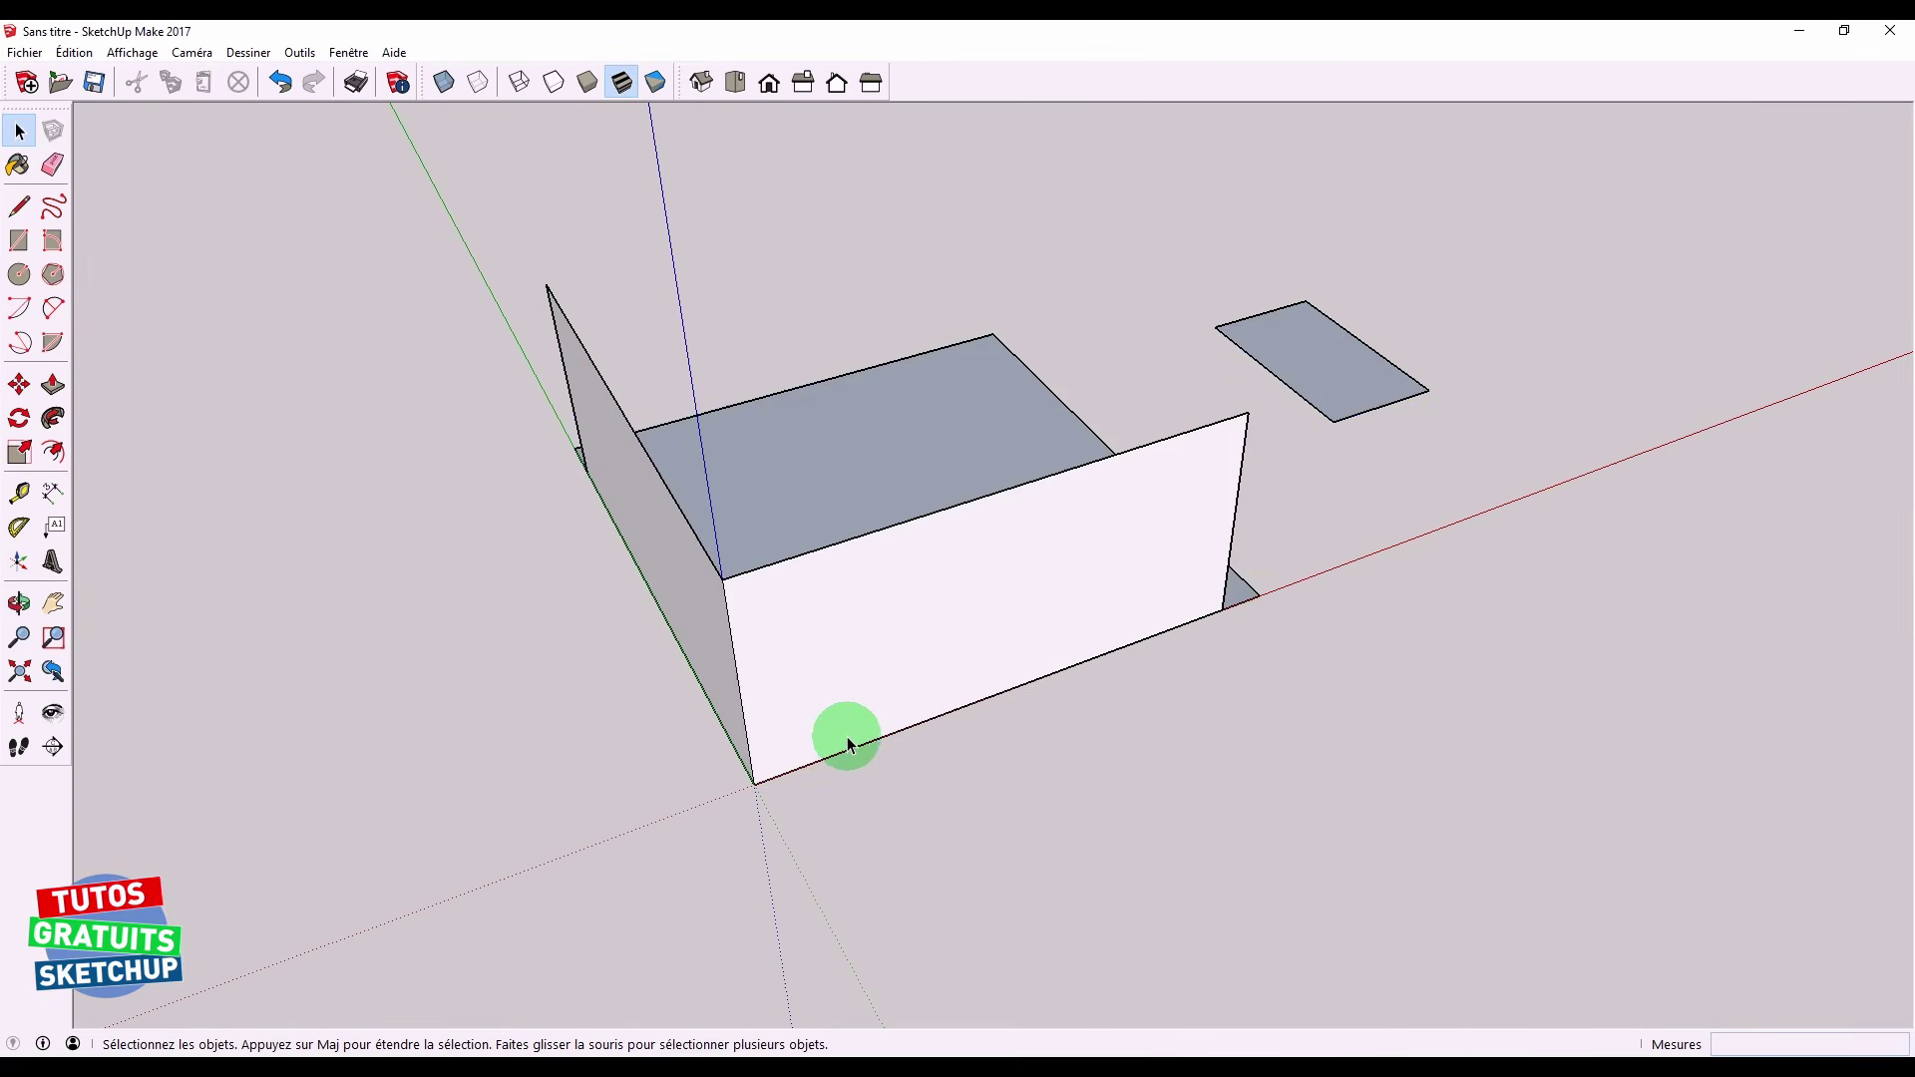
Window-select the vertical red-blue rectangle, check from another angle which objects behind it were caught, and clear the selection
{"action": "middle_click_drag", "start_coordinate": [846, 739], "coordinate": [1236, 509]}
{"action": "left_click_drag", "start_coordinate": [863, 294], "coordinate": [1383, 783]}
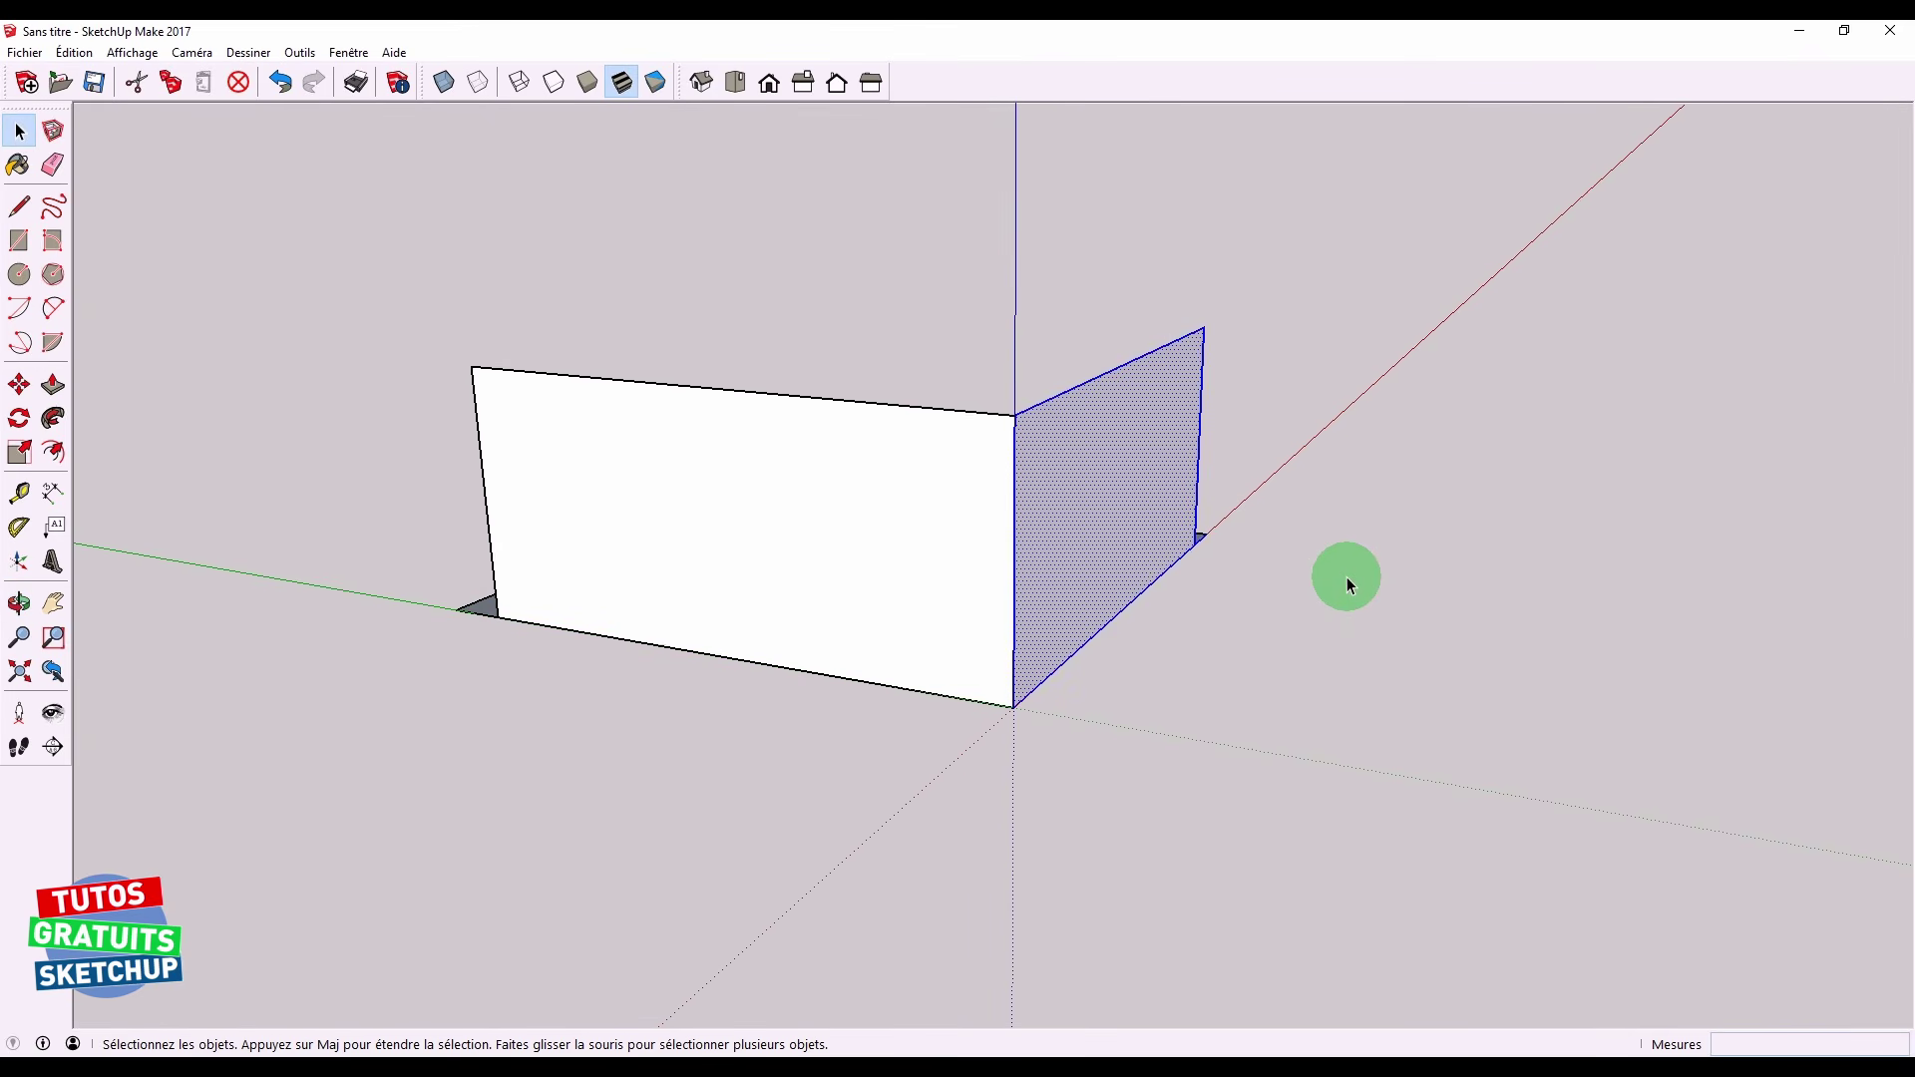
{"action": "middle_click_drag", "start_coordinate": [1445, 526], "coordinate": [922, 732]}
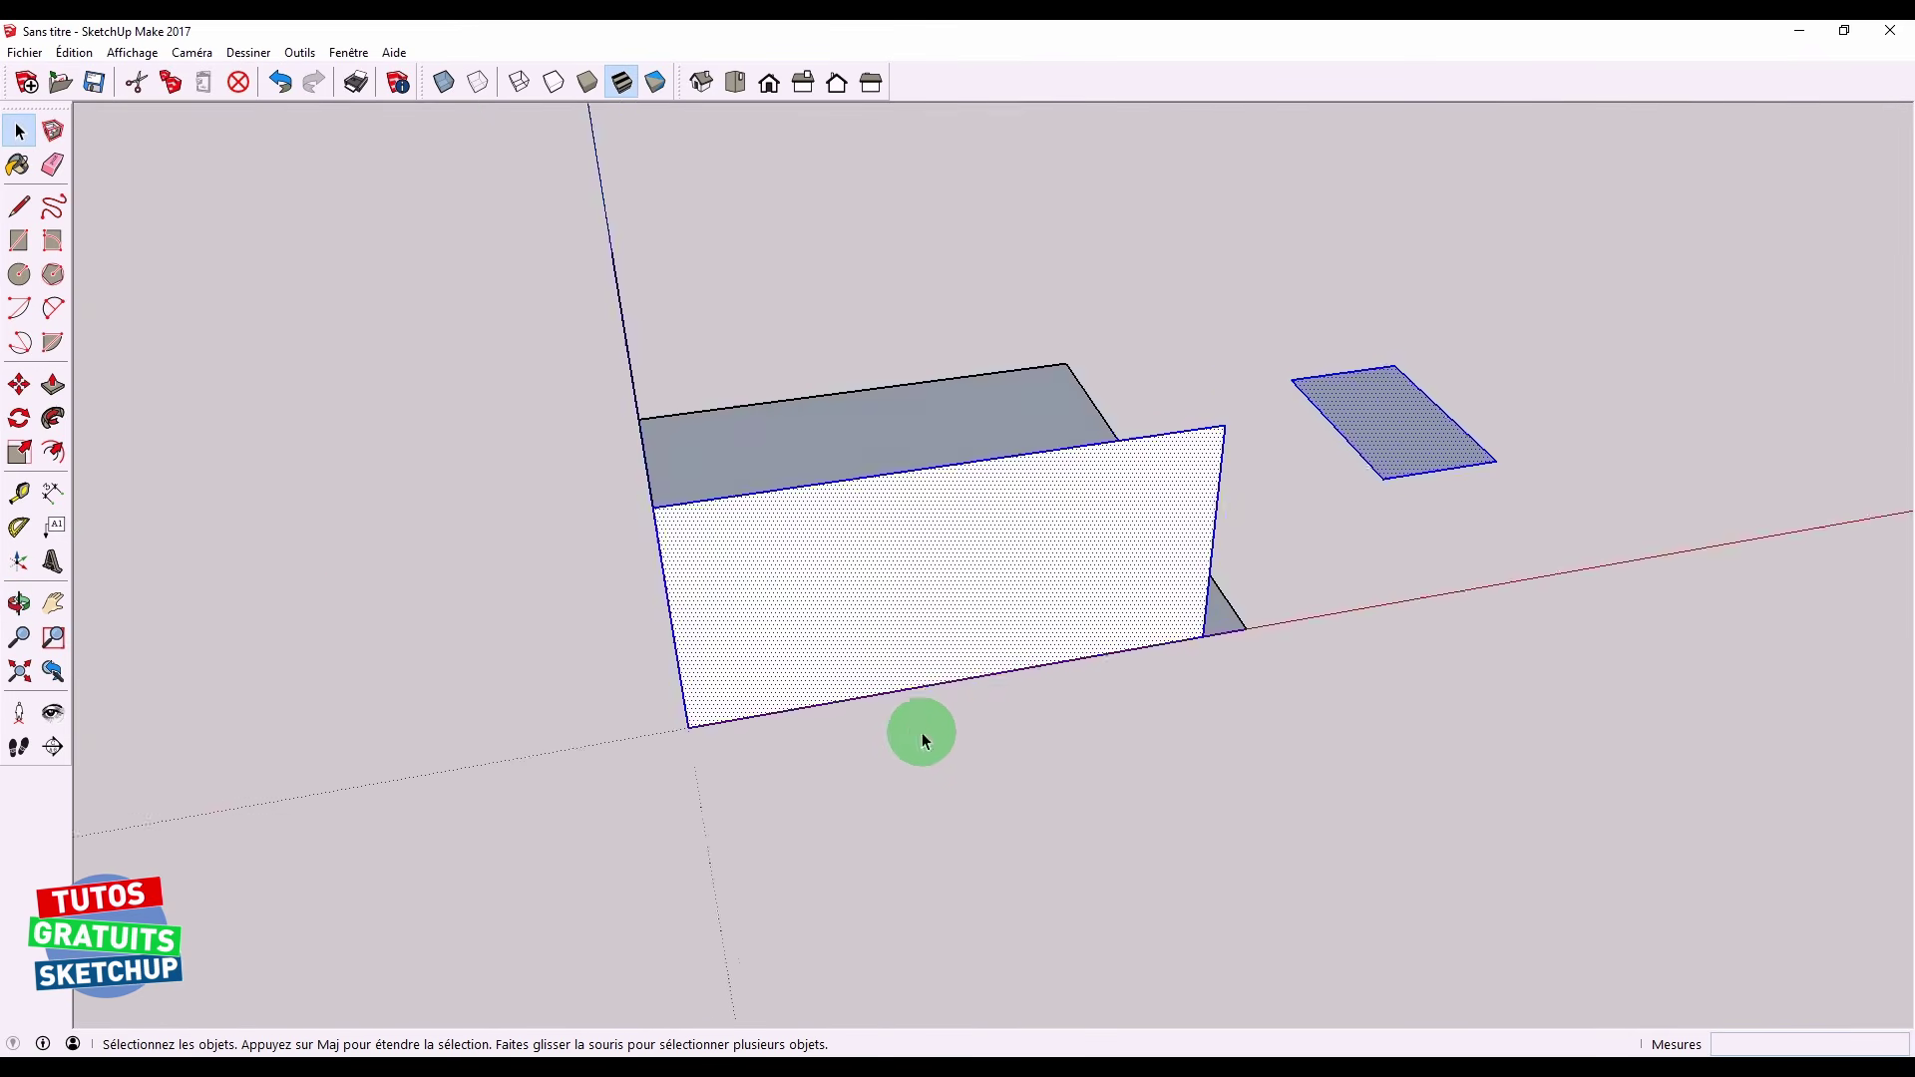
{"action": "left_click", "coordinate": [1345, 746]}
Practise a crossing selection over just one corner of the small ground rectangle, and clear the selection
{"action": "middle_click_drag", "start_coordinate": [1368, 791], "coordinate": [1120, 633]}
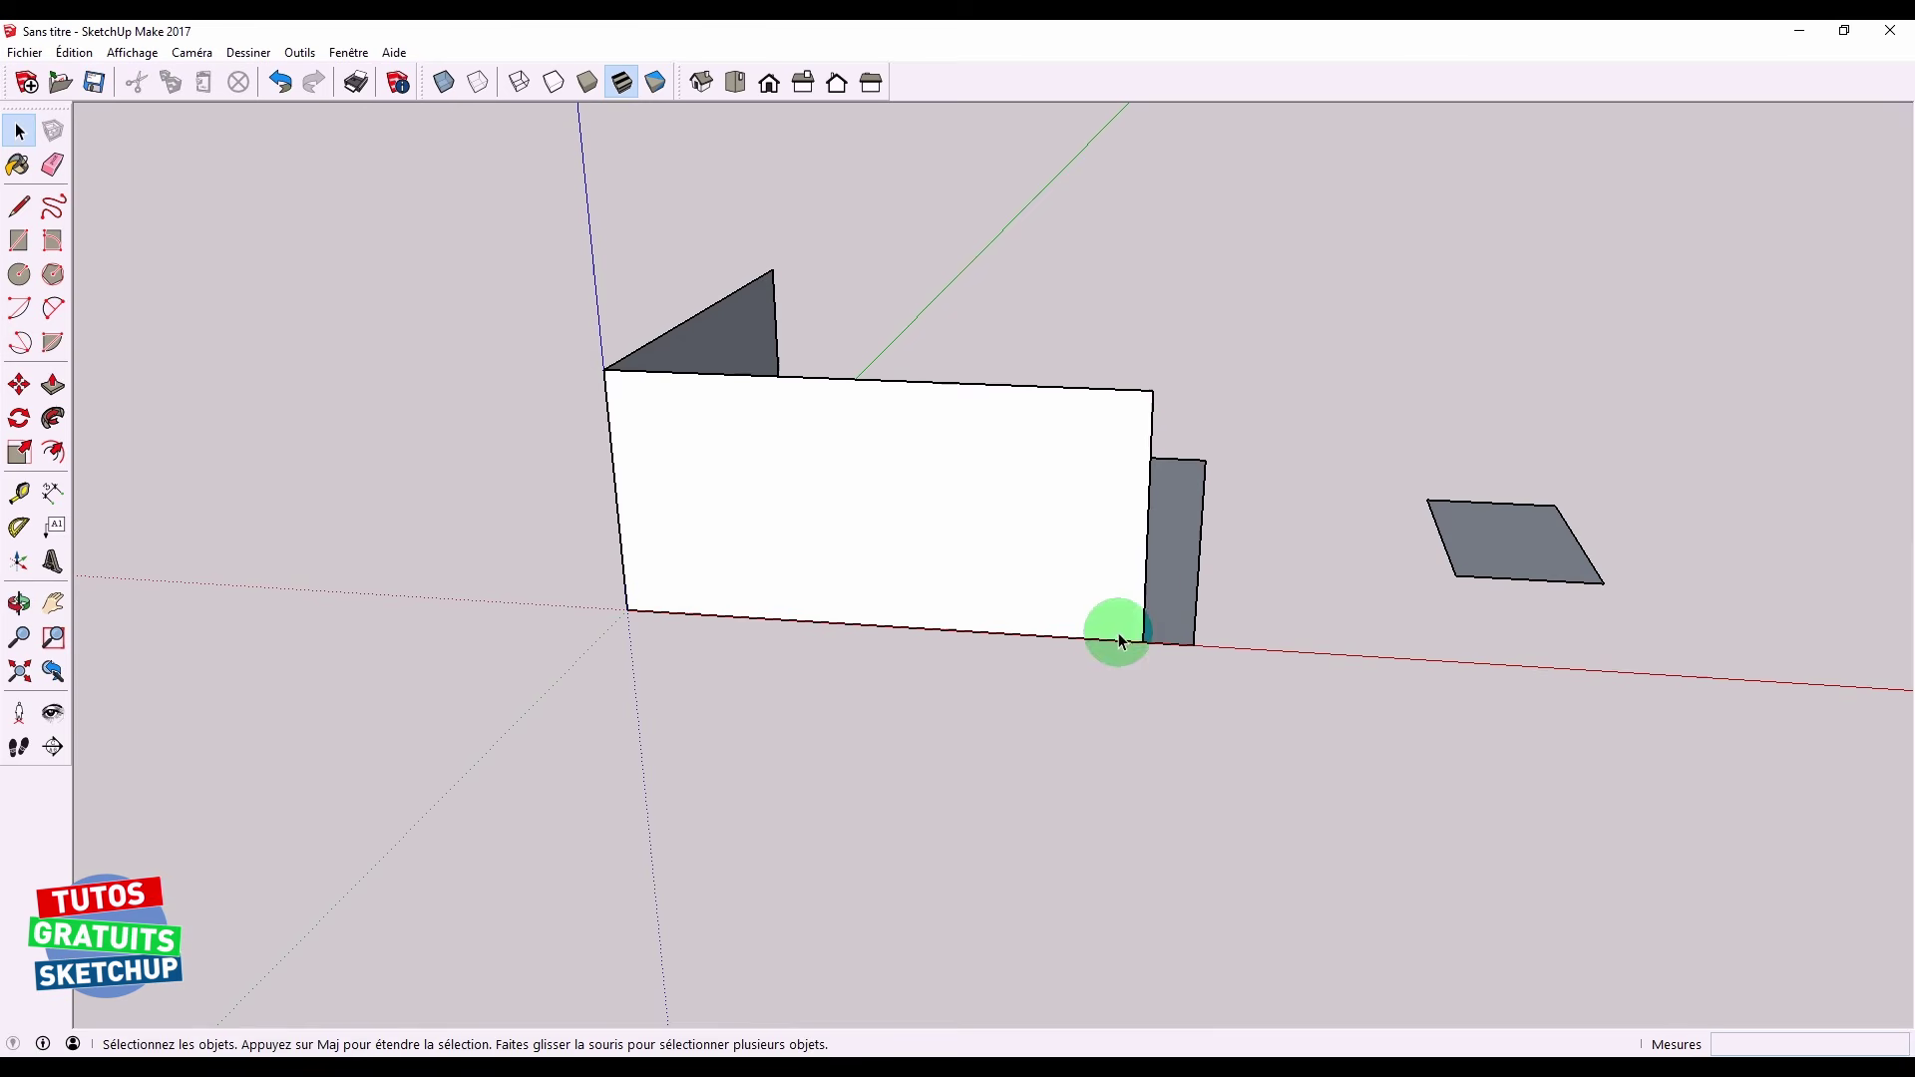
{"action": "left_click_drag", "start_coordinate": [1559, 319], "coordinate": [1405, 393]}
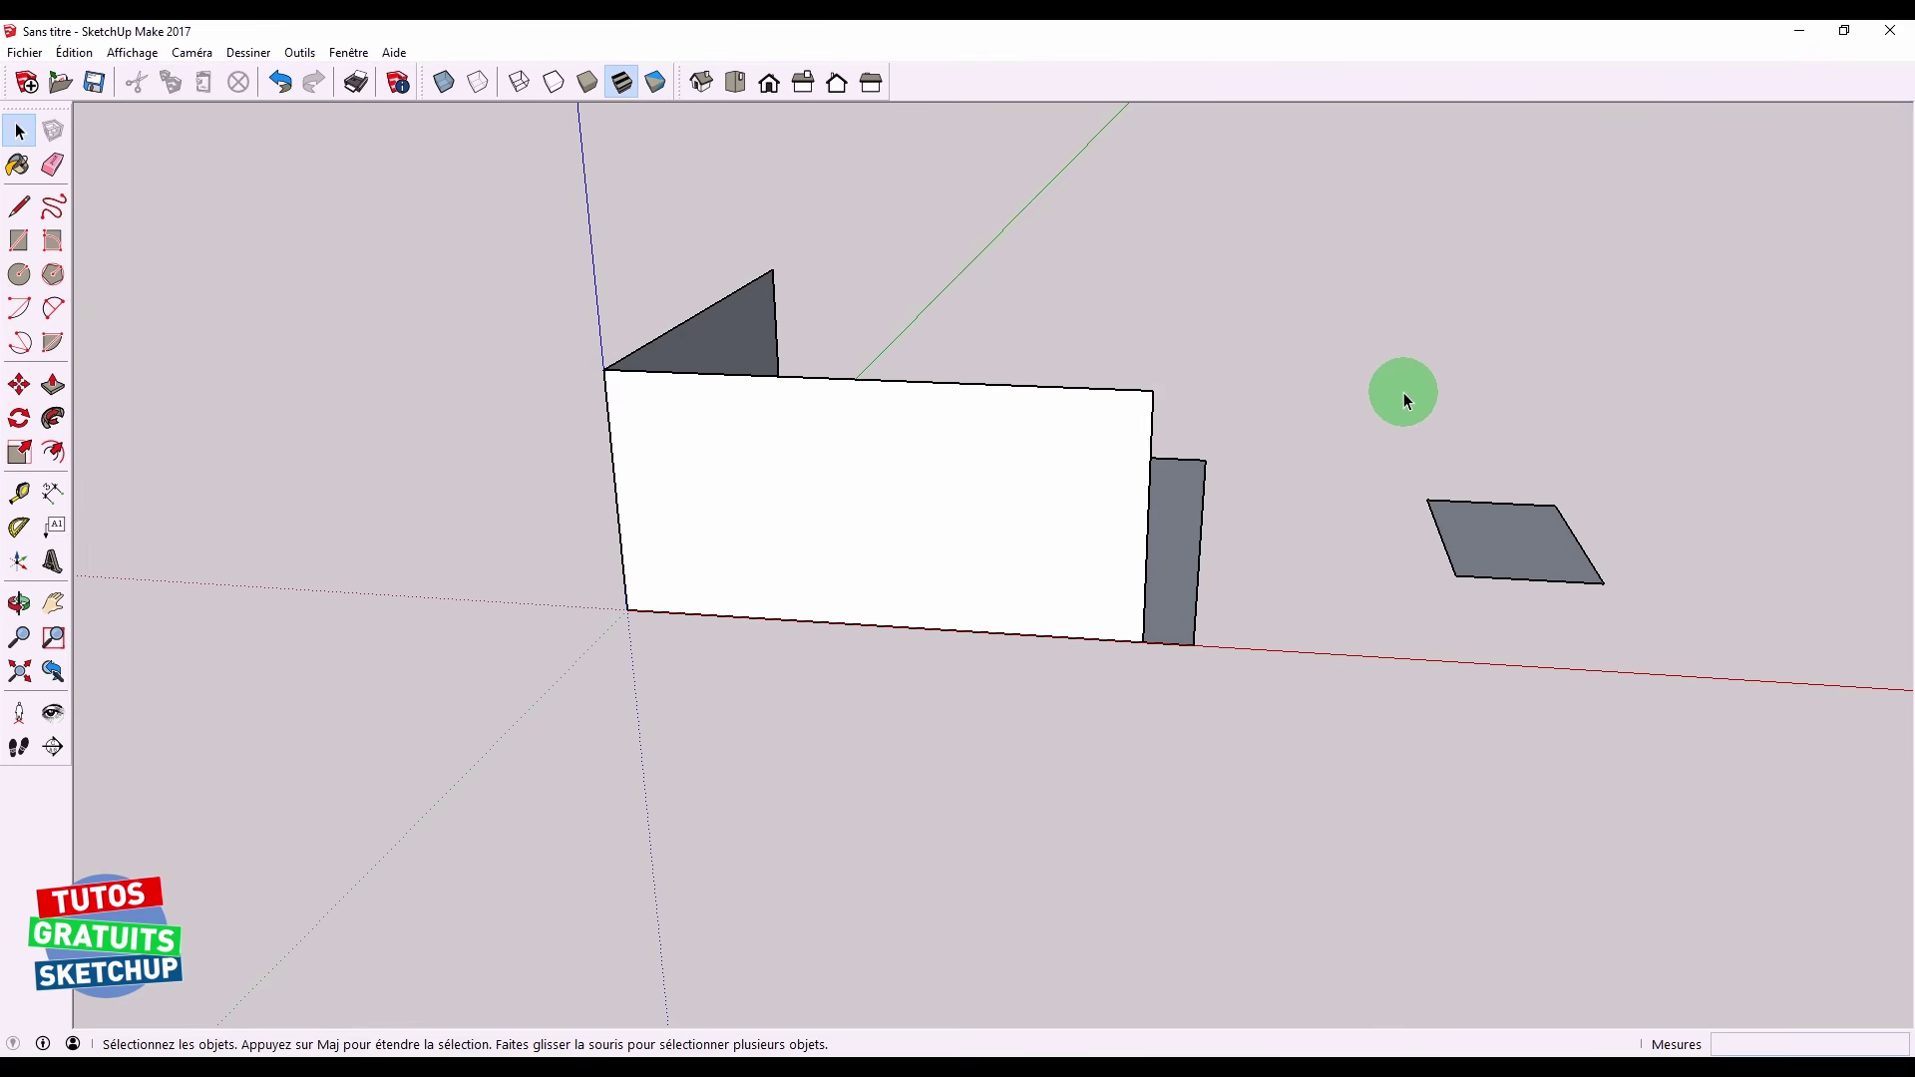
{"action": "middle_click_drag", "start_coordinate": [1337, 475], "coordinate": [1329, 594]}
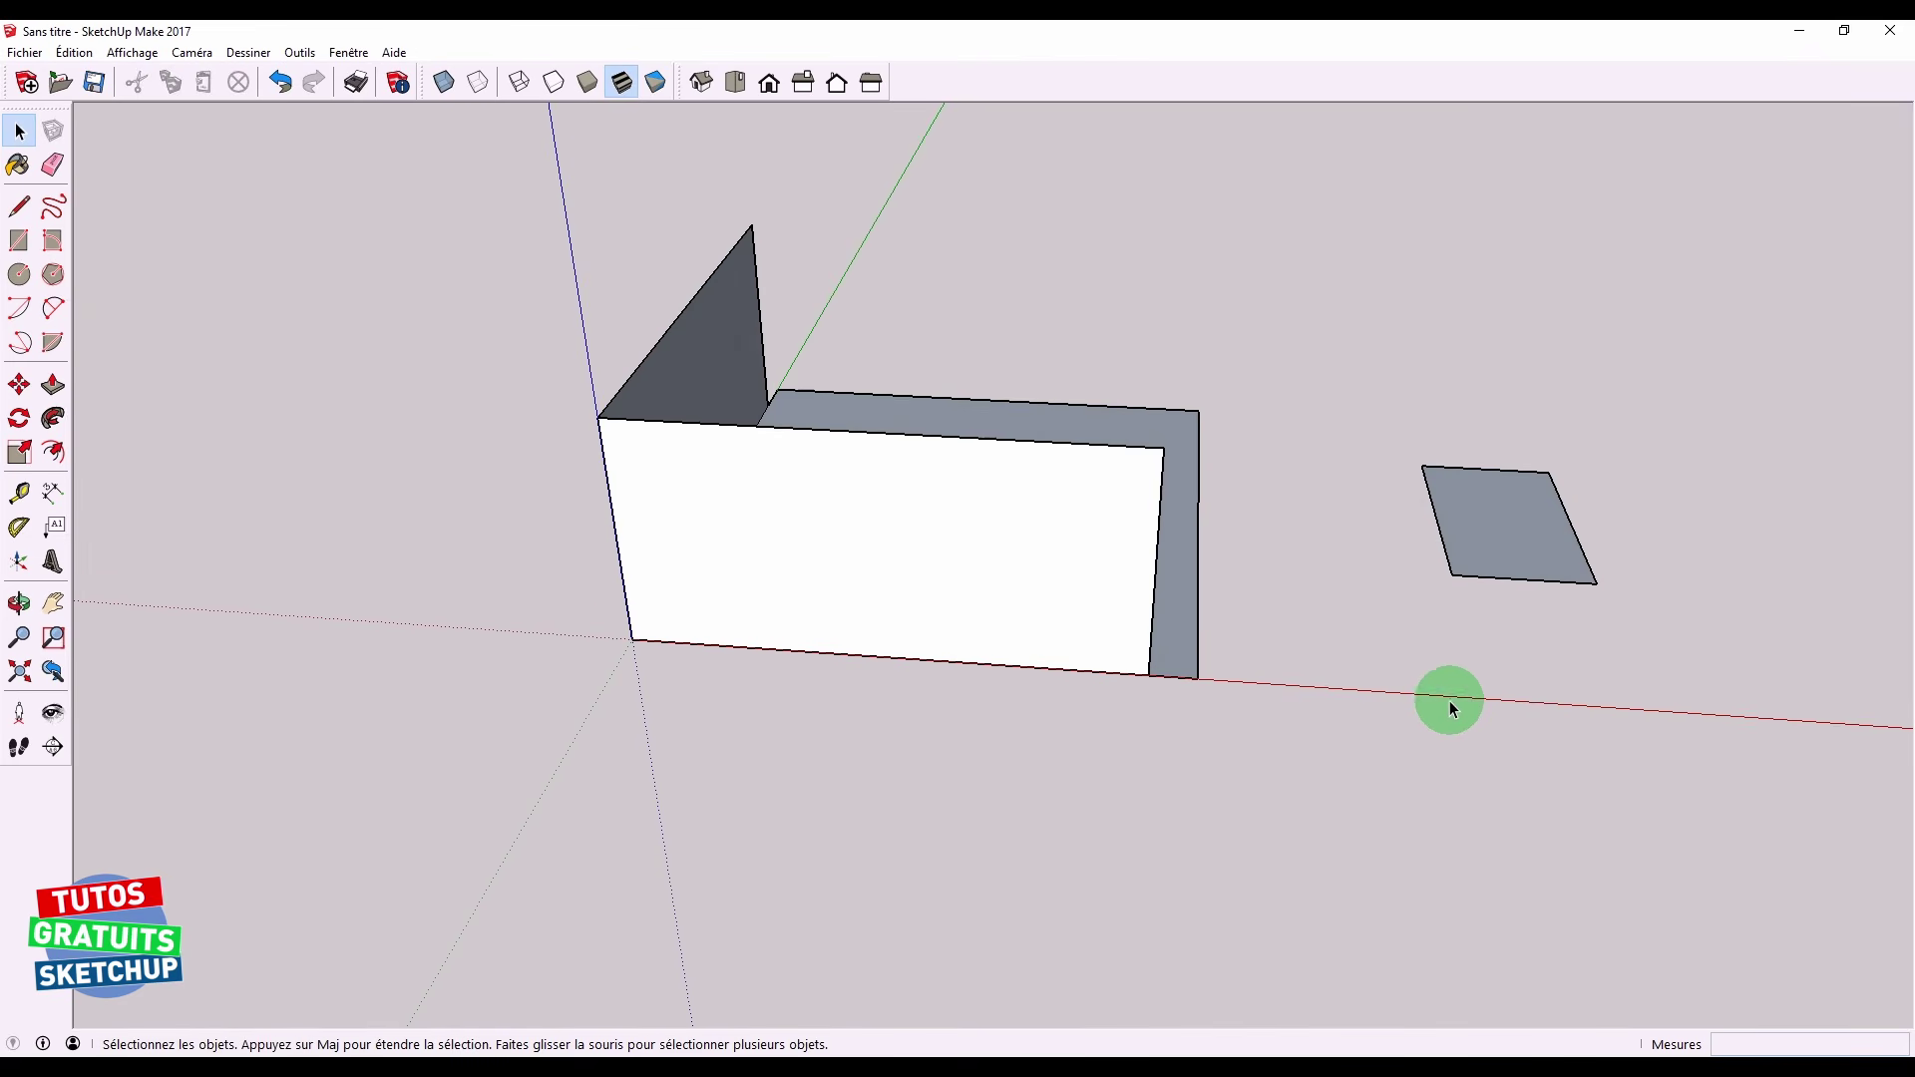
{"action": "left_click_drag", "start_coordinate": [1641, 568], "coordinate": [1576, 619]}
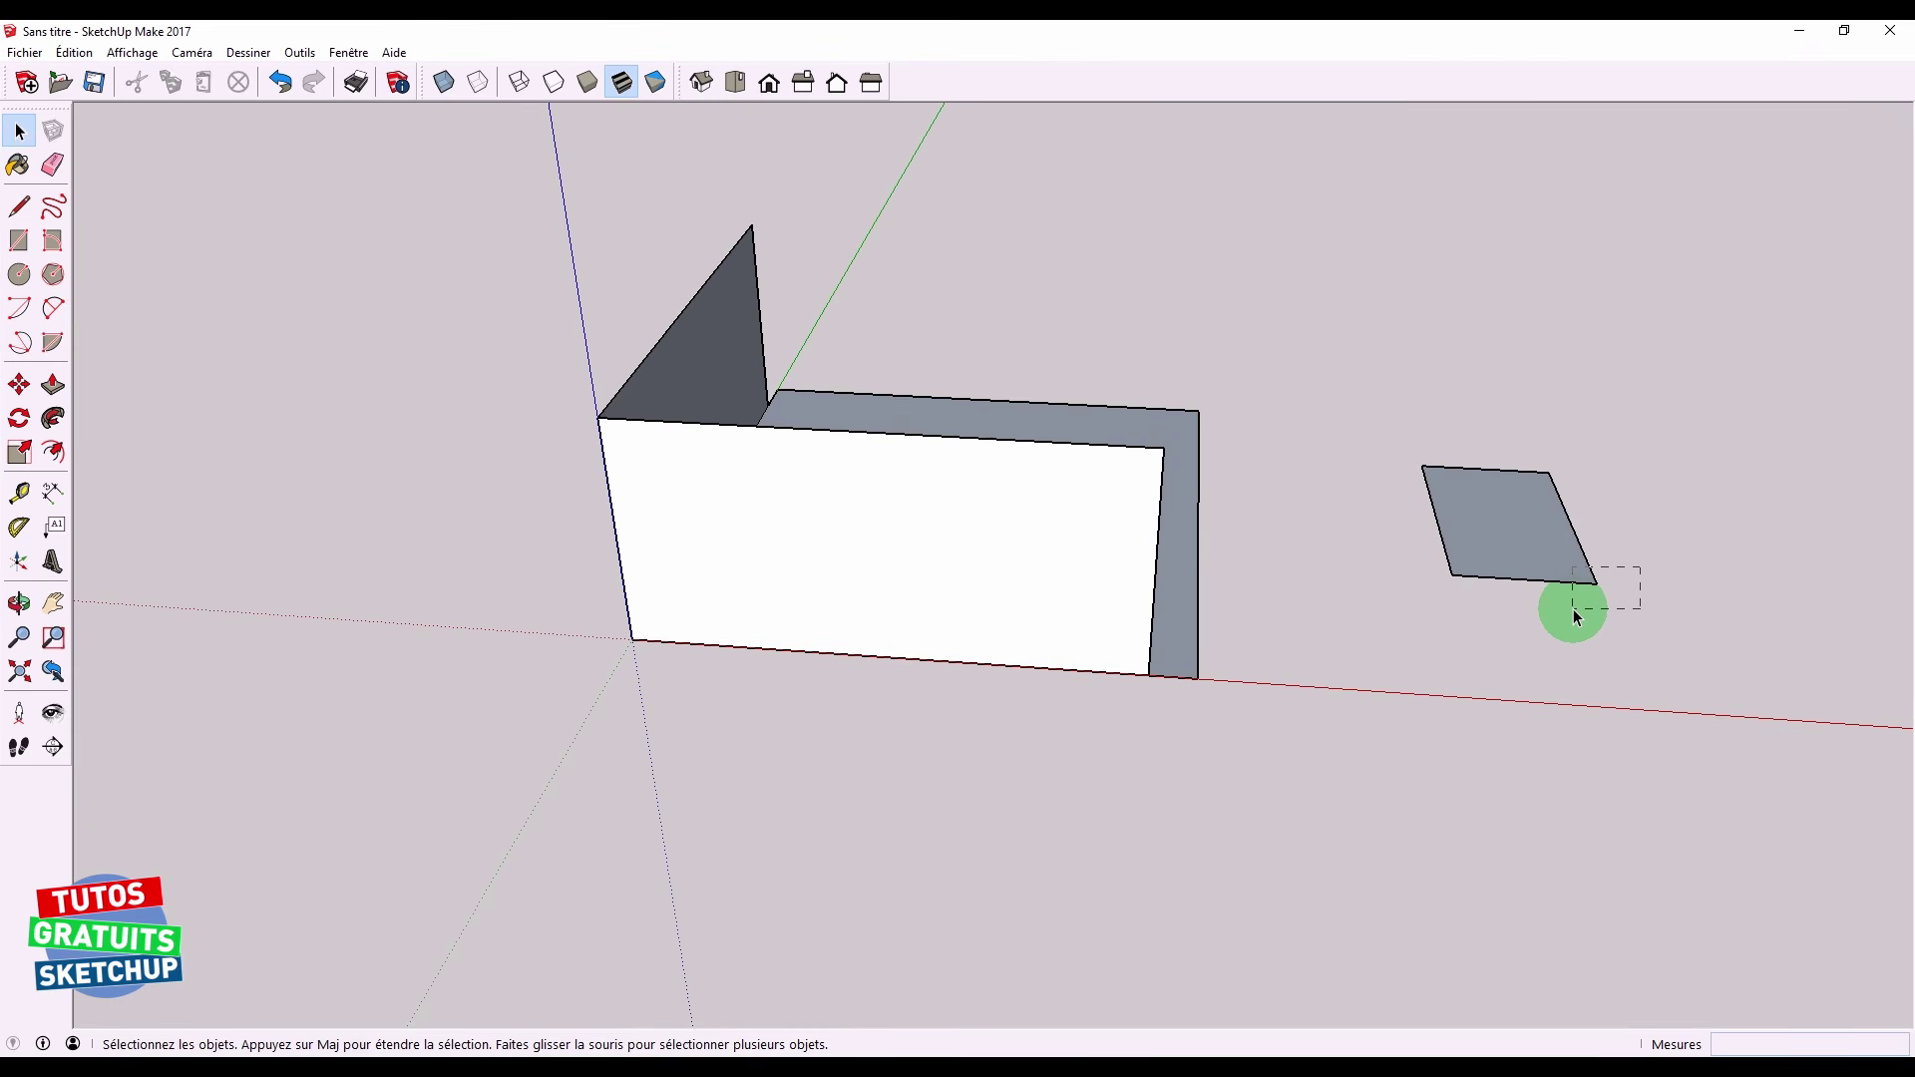
{"action": "left_click_drag", "start_coordinate": [1574, 611], "coordinate": [1574, 628]}
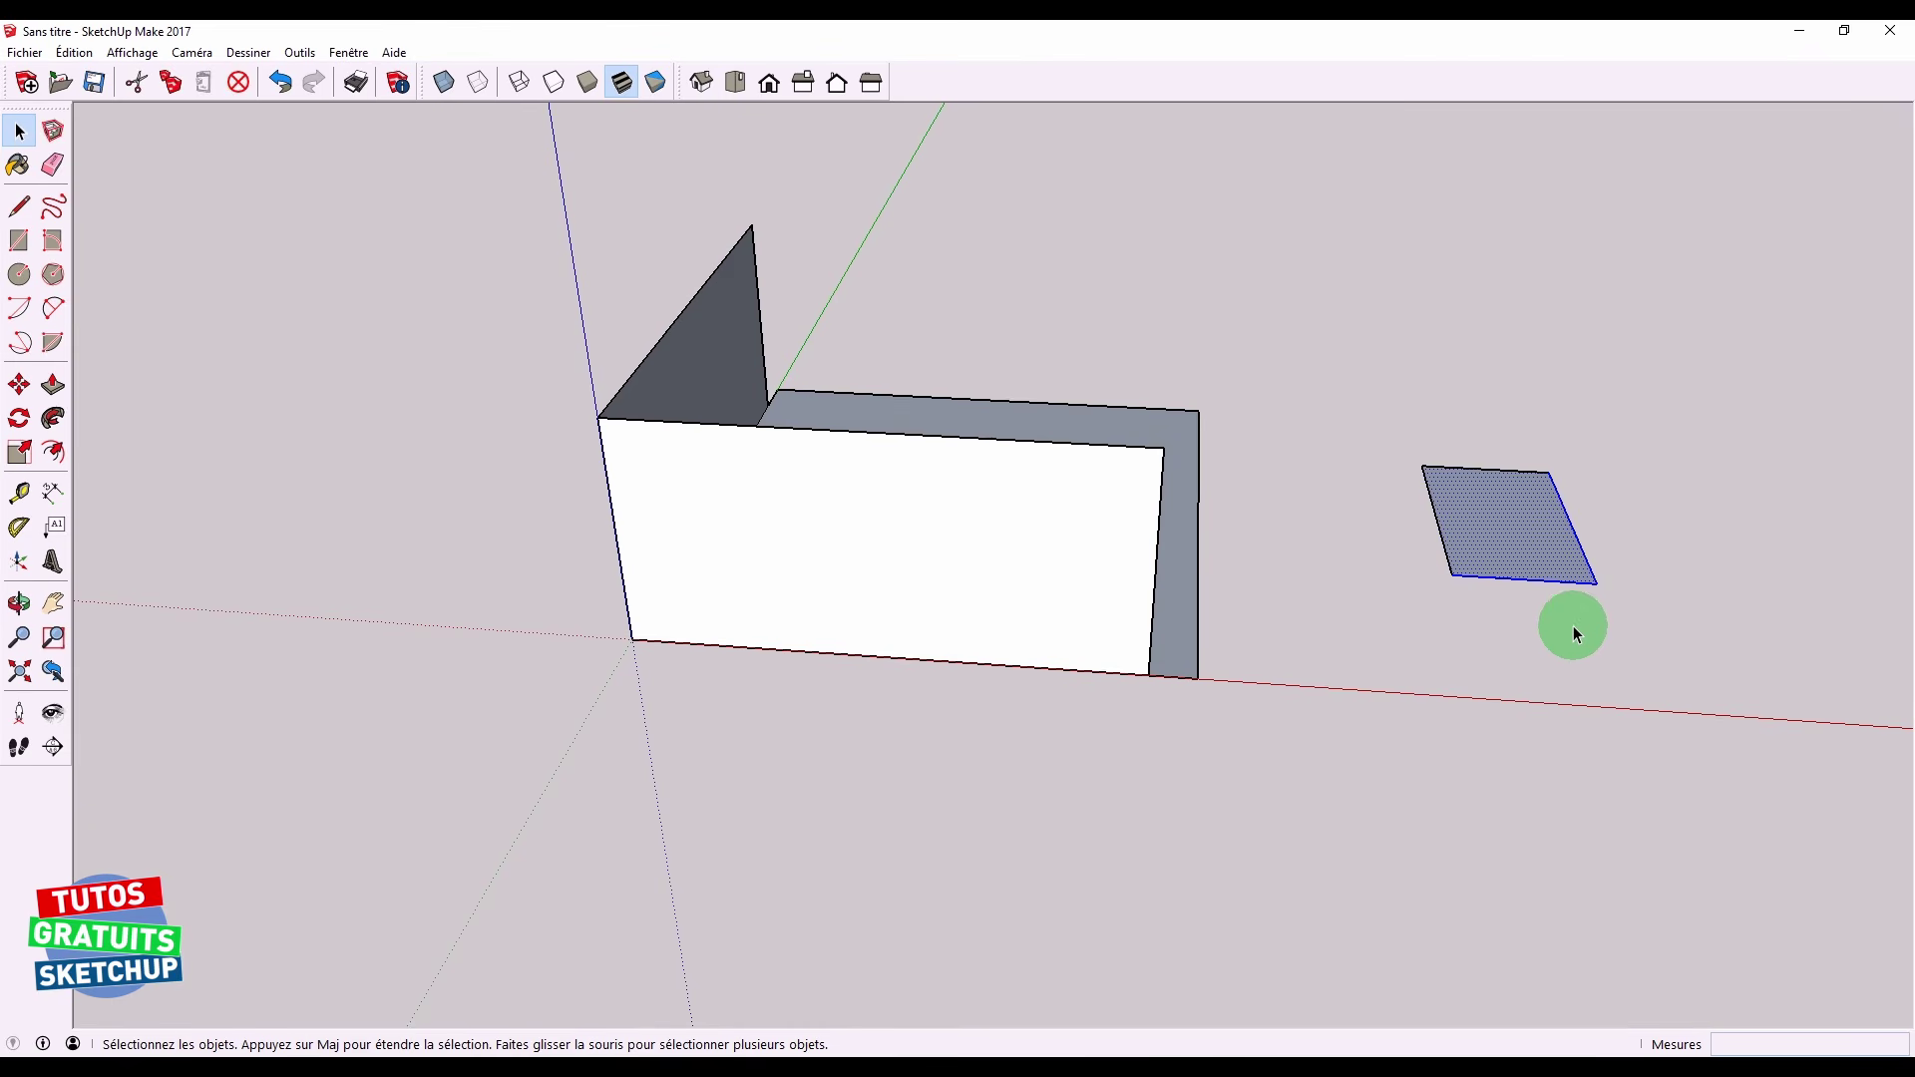
{"action": "left_click", "coordinate": [1125, 764]}
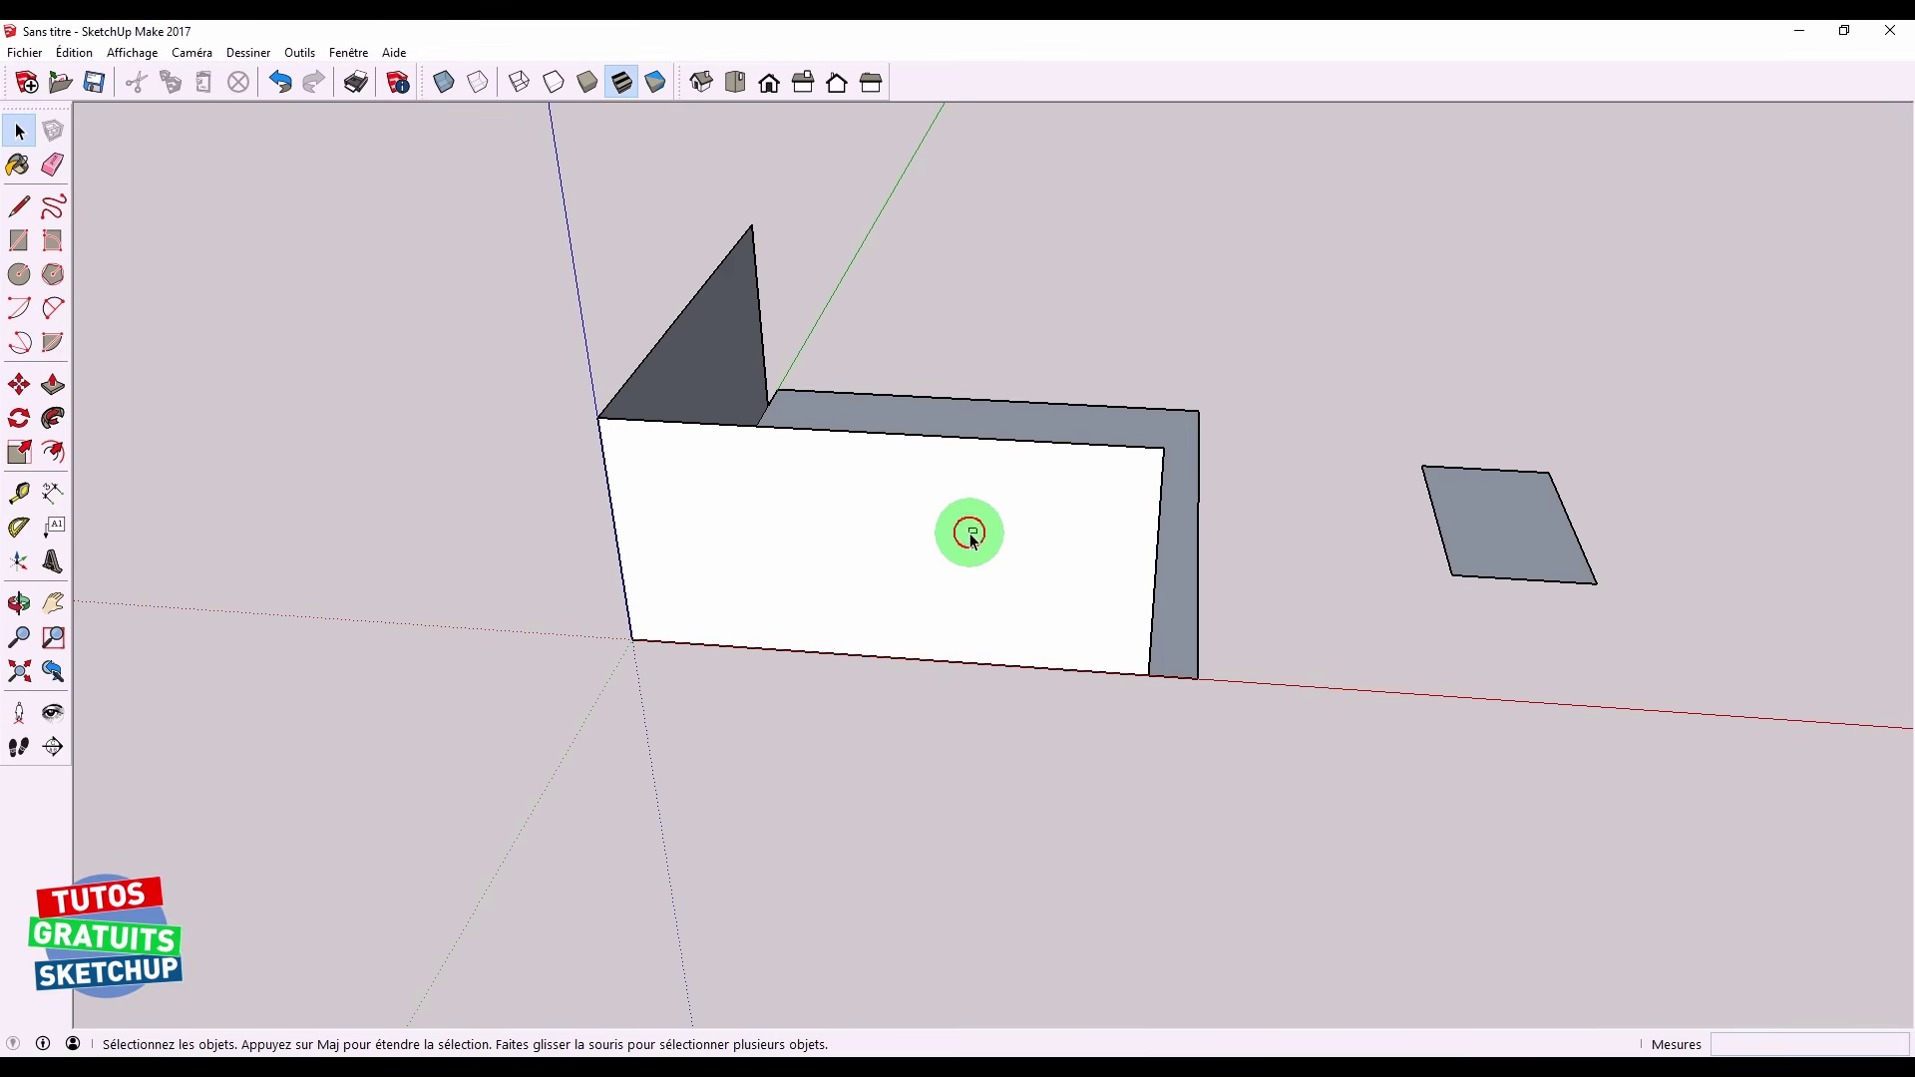
Make a crossing selection inside the front face to pick it and the ground face behind it, and clear the selection
{"action": "left_click_drag", "start_coordinate": [978, 529], "coordinate": [930, 569]}
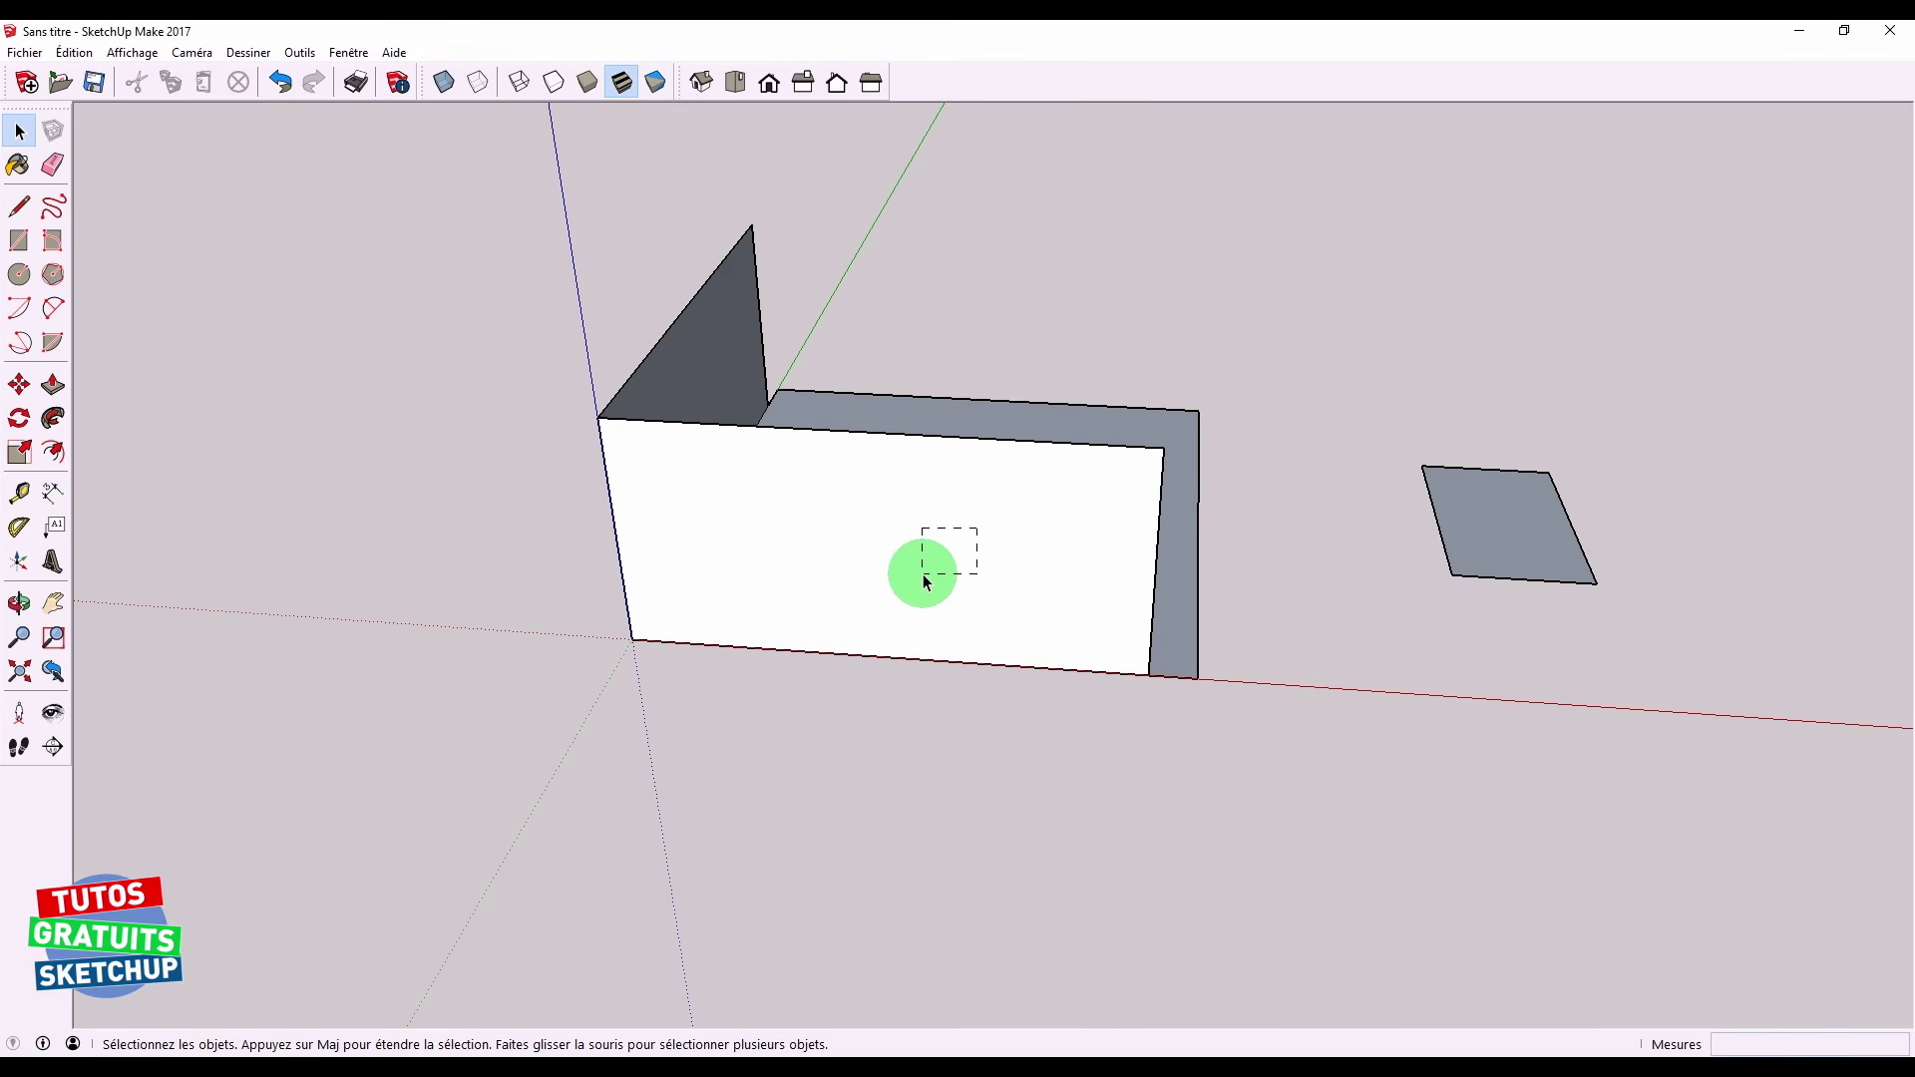
{"action": "left_click_drag", "start_coordinate": [924, 577], "coordinate": [919, 573]}
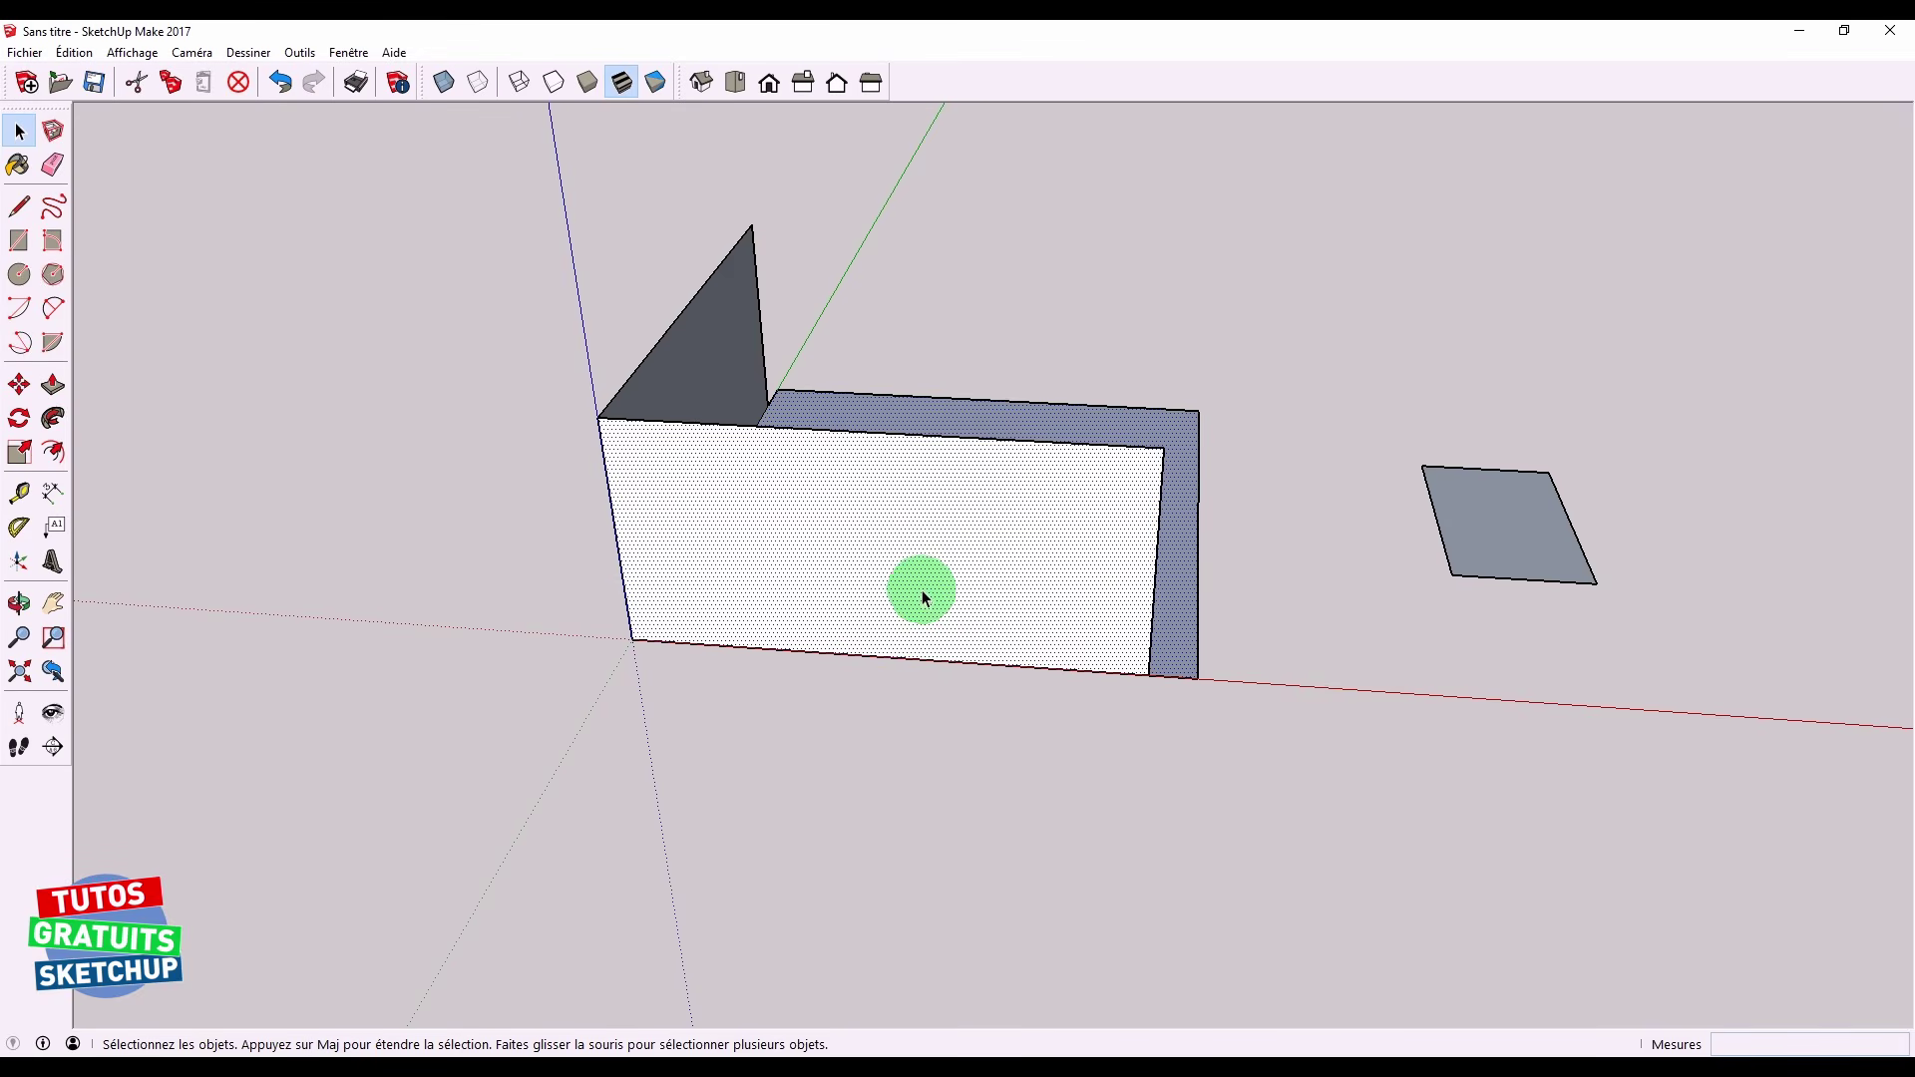
{"action": "left_click", "coordinate": [974, 731]}
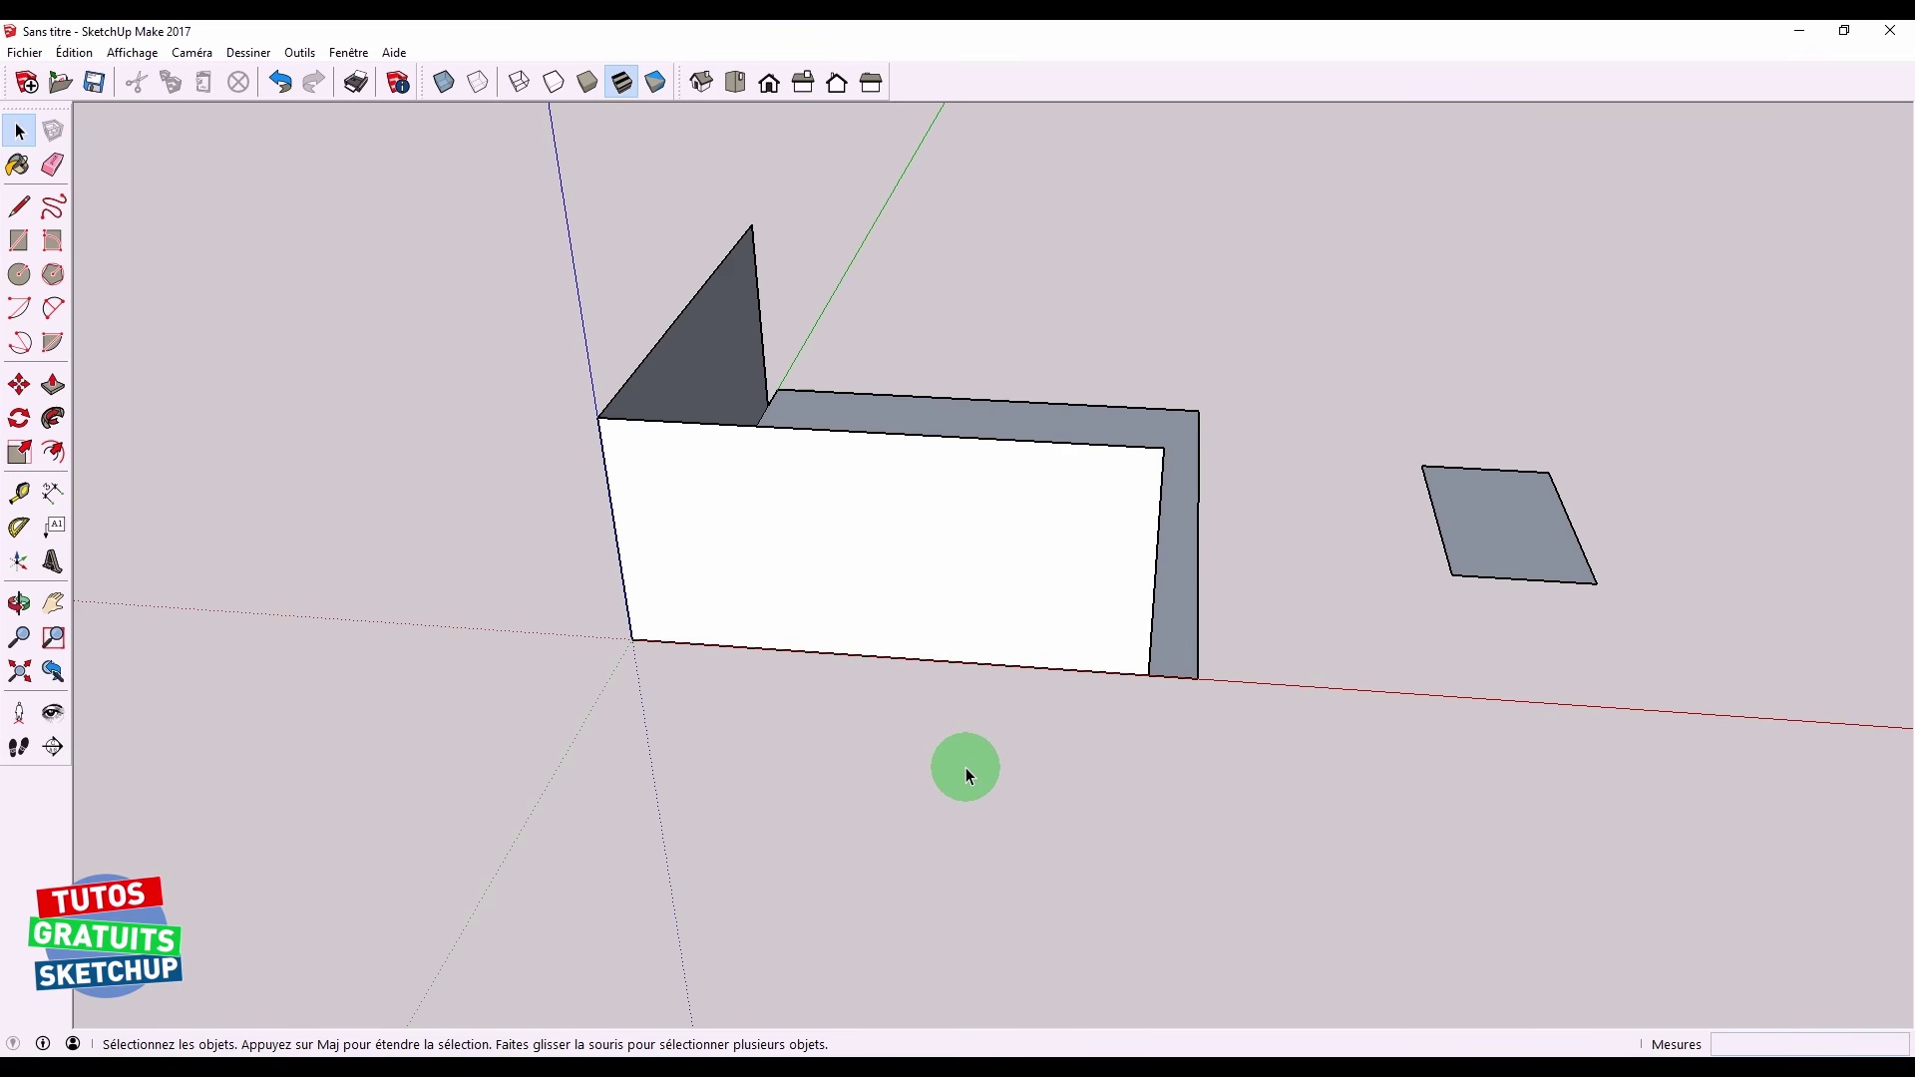
{"action": "middle_click_drag", "start_coordinate": [642, 744], "coordinate": [1415, 608]}
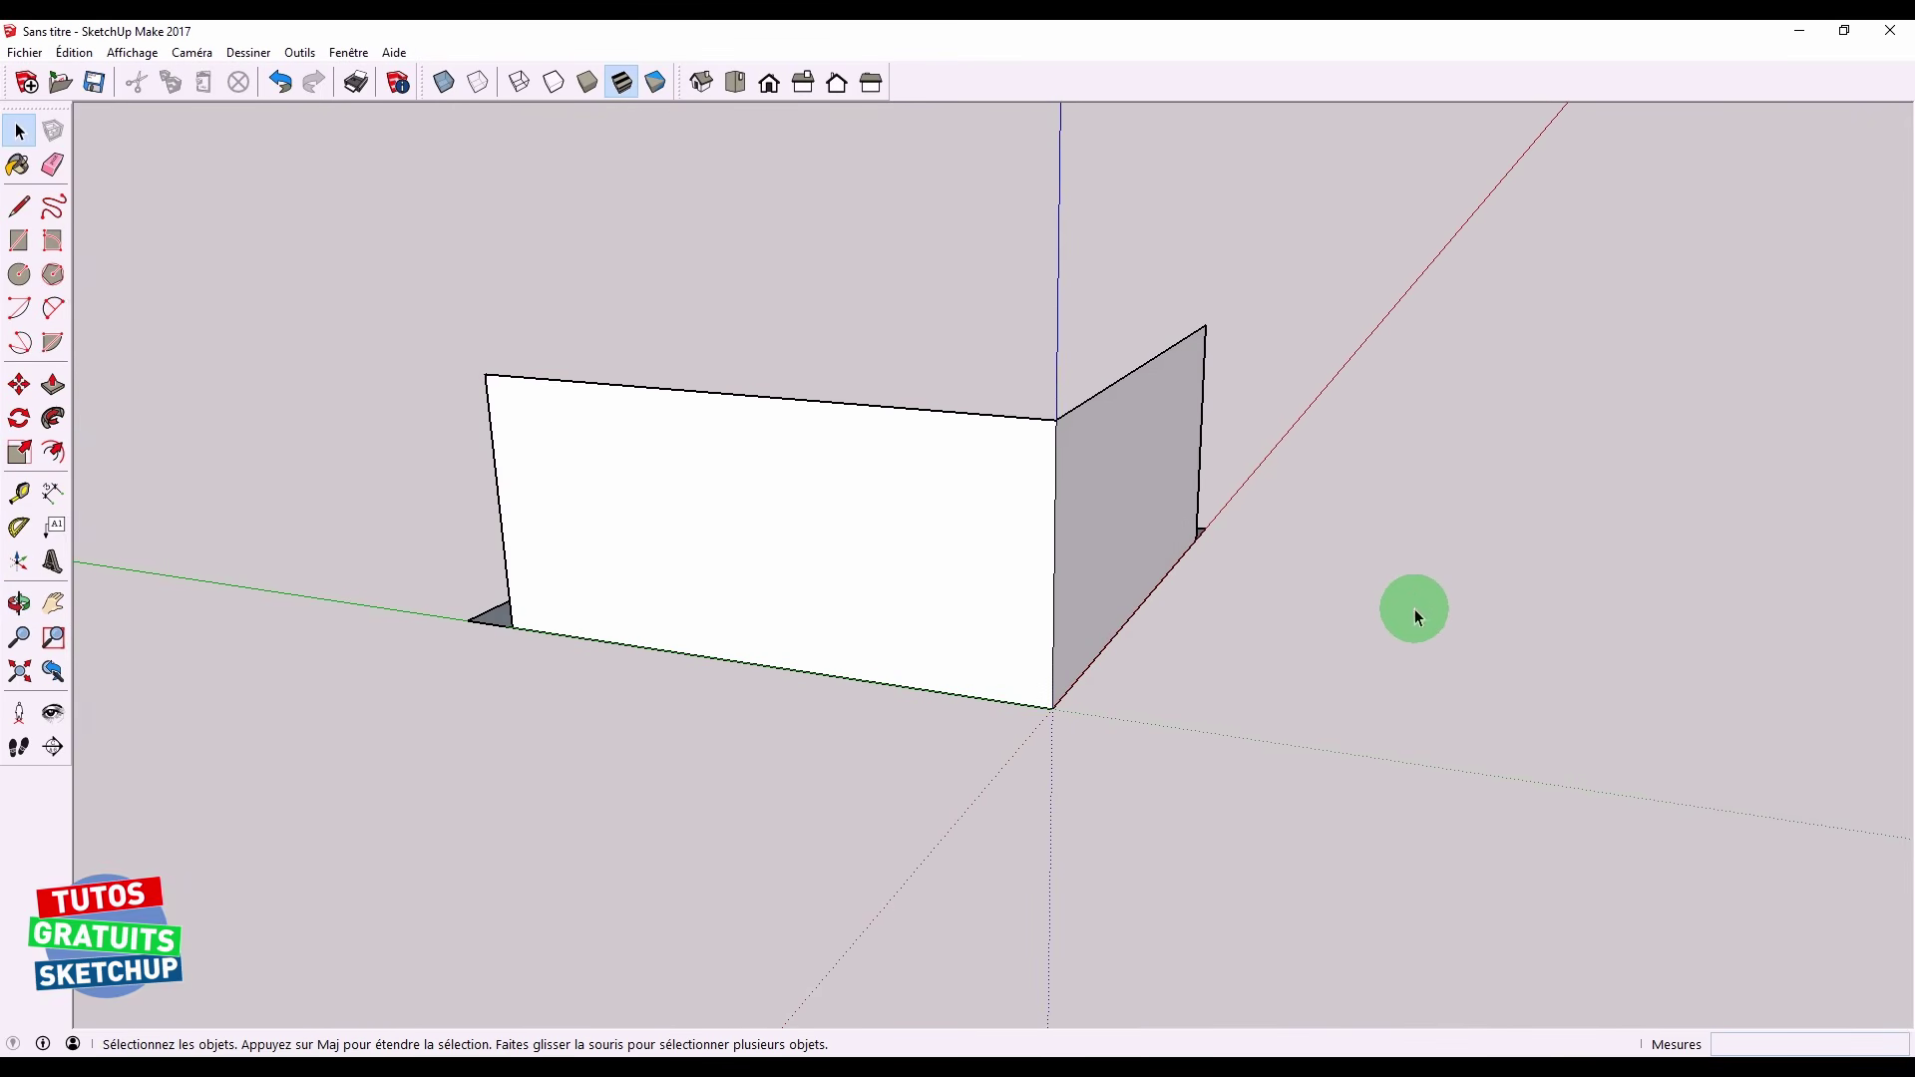
Make a small crossing selection over the top corner joining the two vertical rectangles, check what it caught from above, and clear the selection
{"action": "left_click_drag", "start_coordinate": [1067, 412], "coordinate": [1028, 458]}
{"action": "middle_click_drag", "start_coordinate": [1266, 432], "coordinate": [1027, 317]}
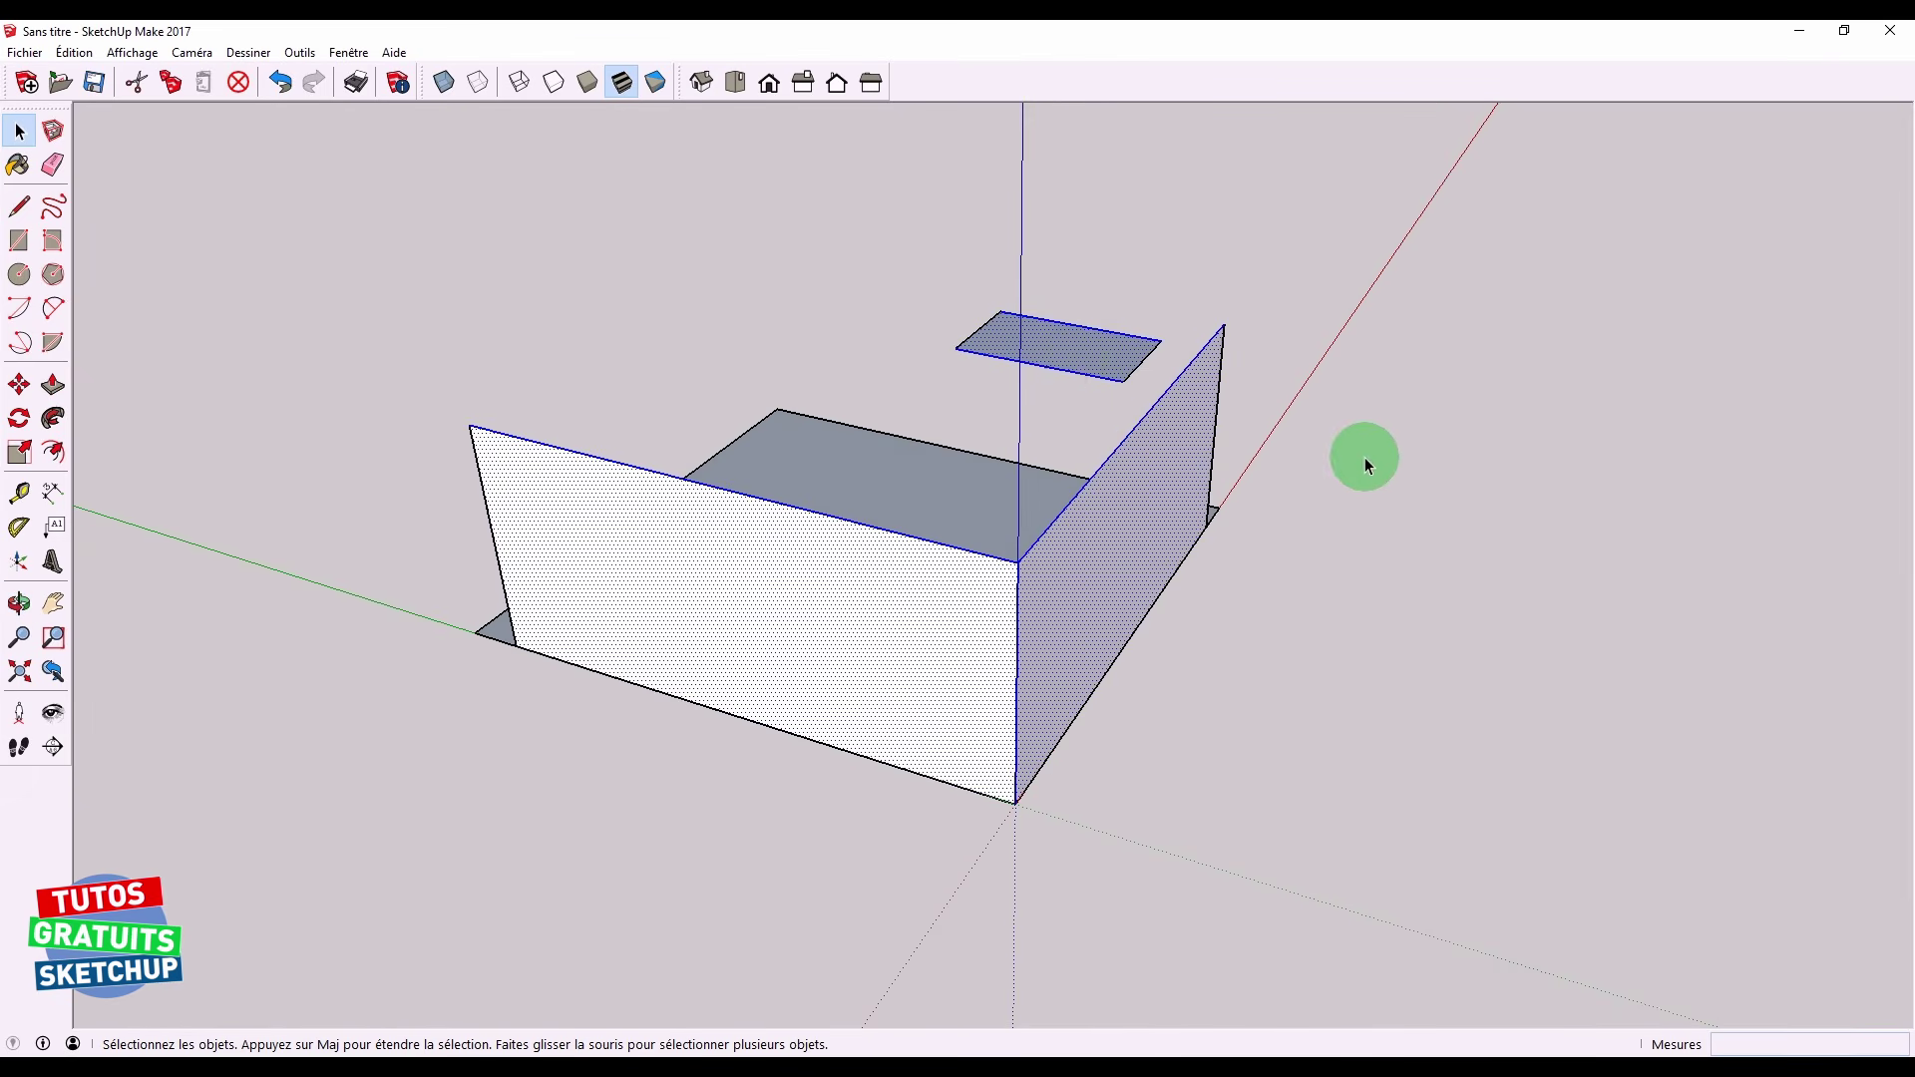
{"action": "left_click", "coordinate": [1450, 654]}
Draw a small circle near the middle of the vertical rectangle standing on the red axis
{"action": "middle_click_drag", "start_coordinate": [1450, 654], "coordinate": [817, 788]}
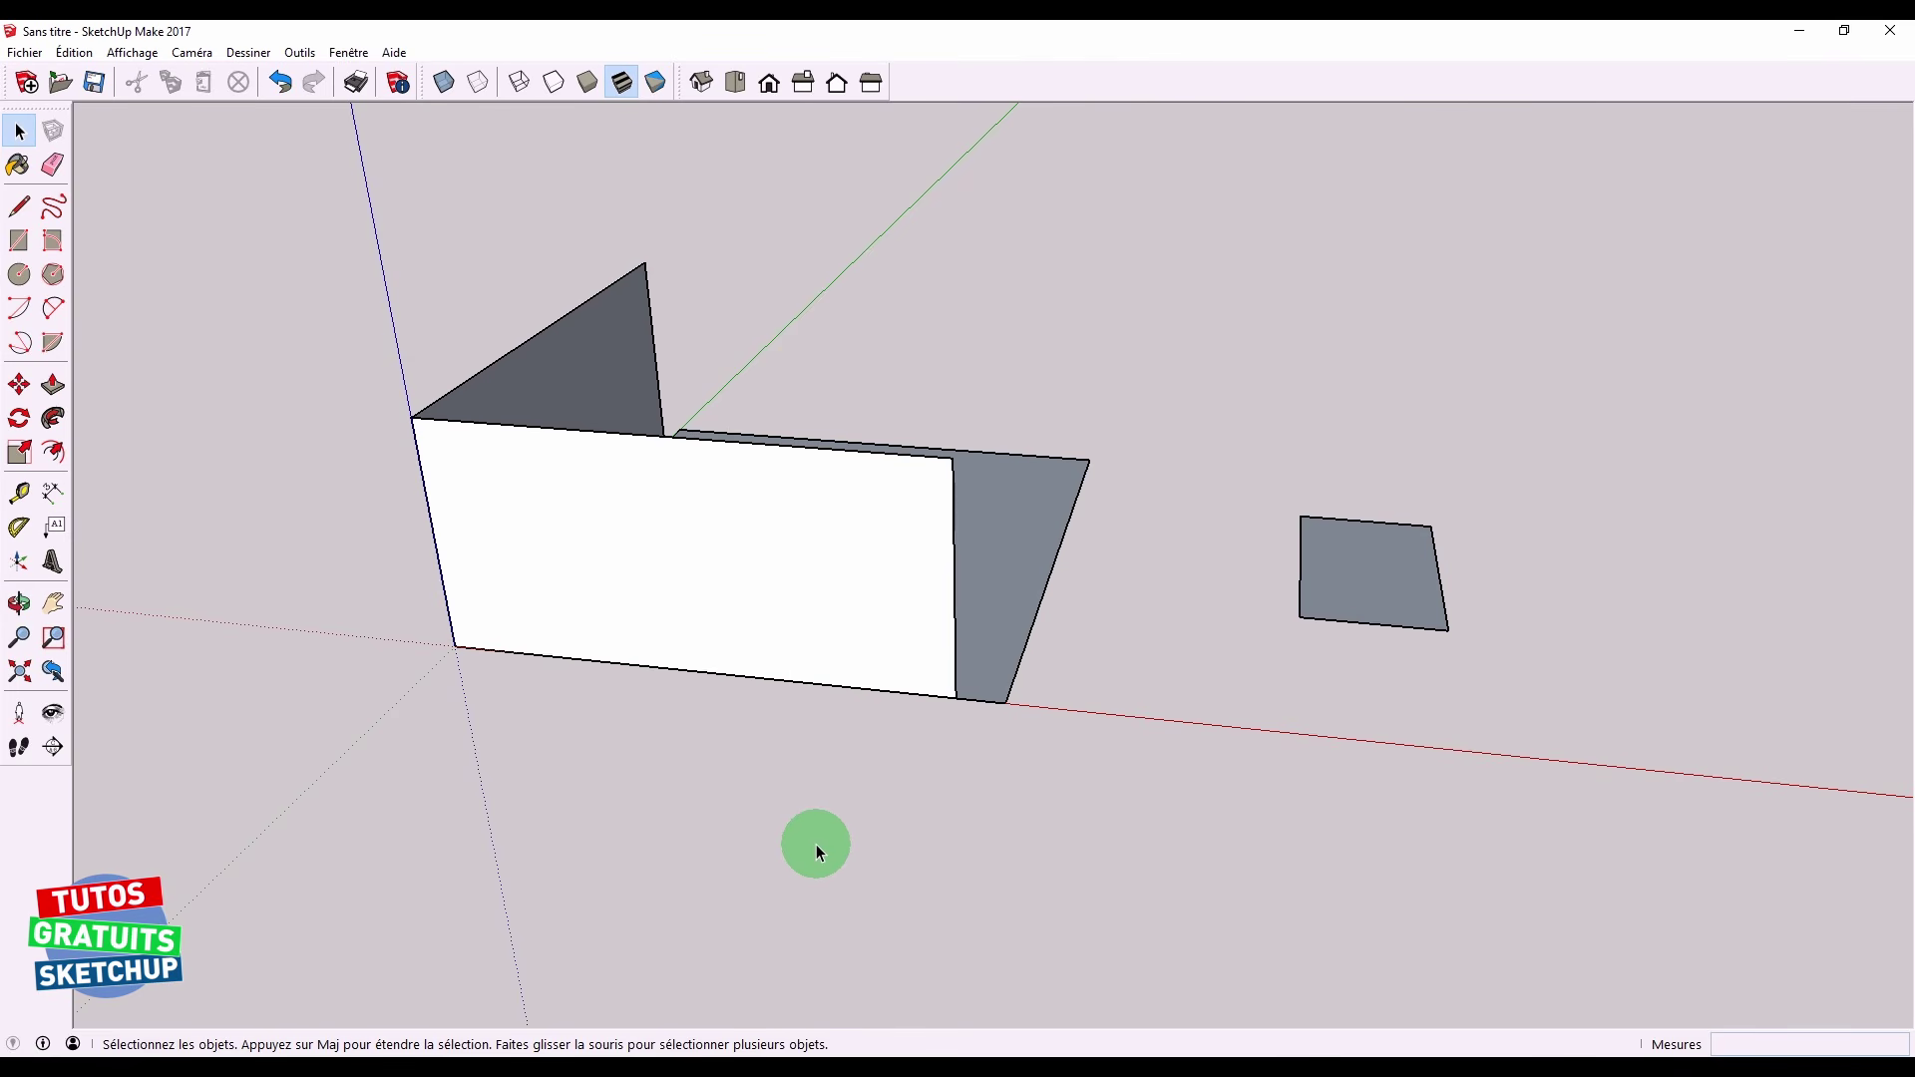
{"action": "key", "text": "c"}
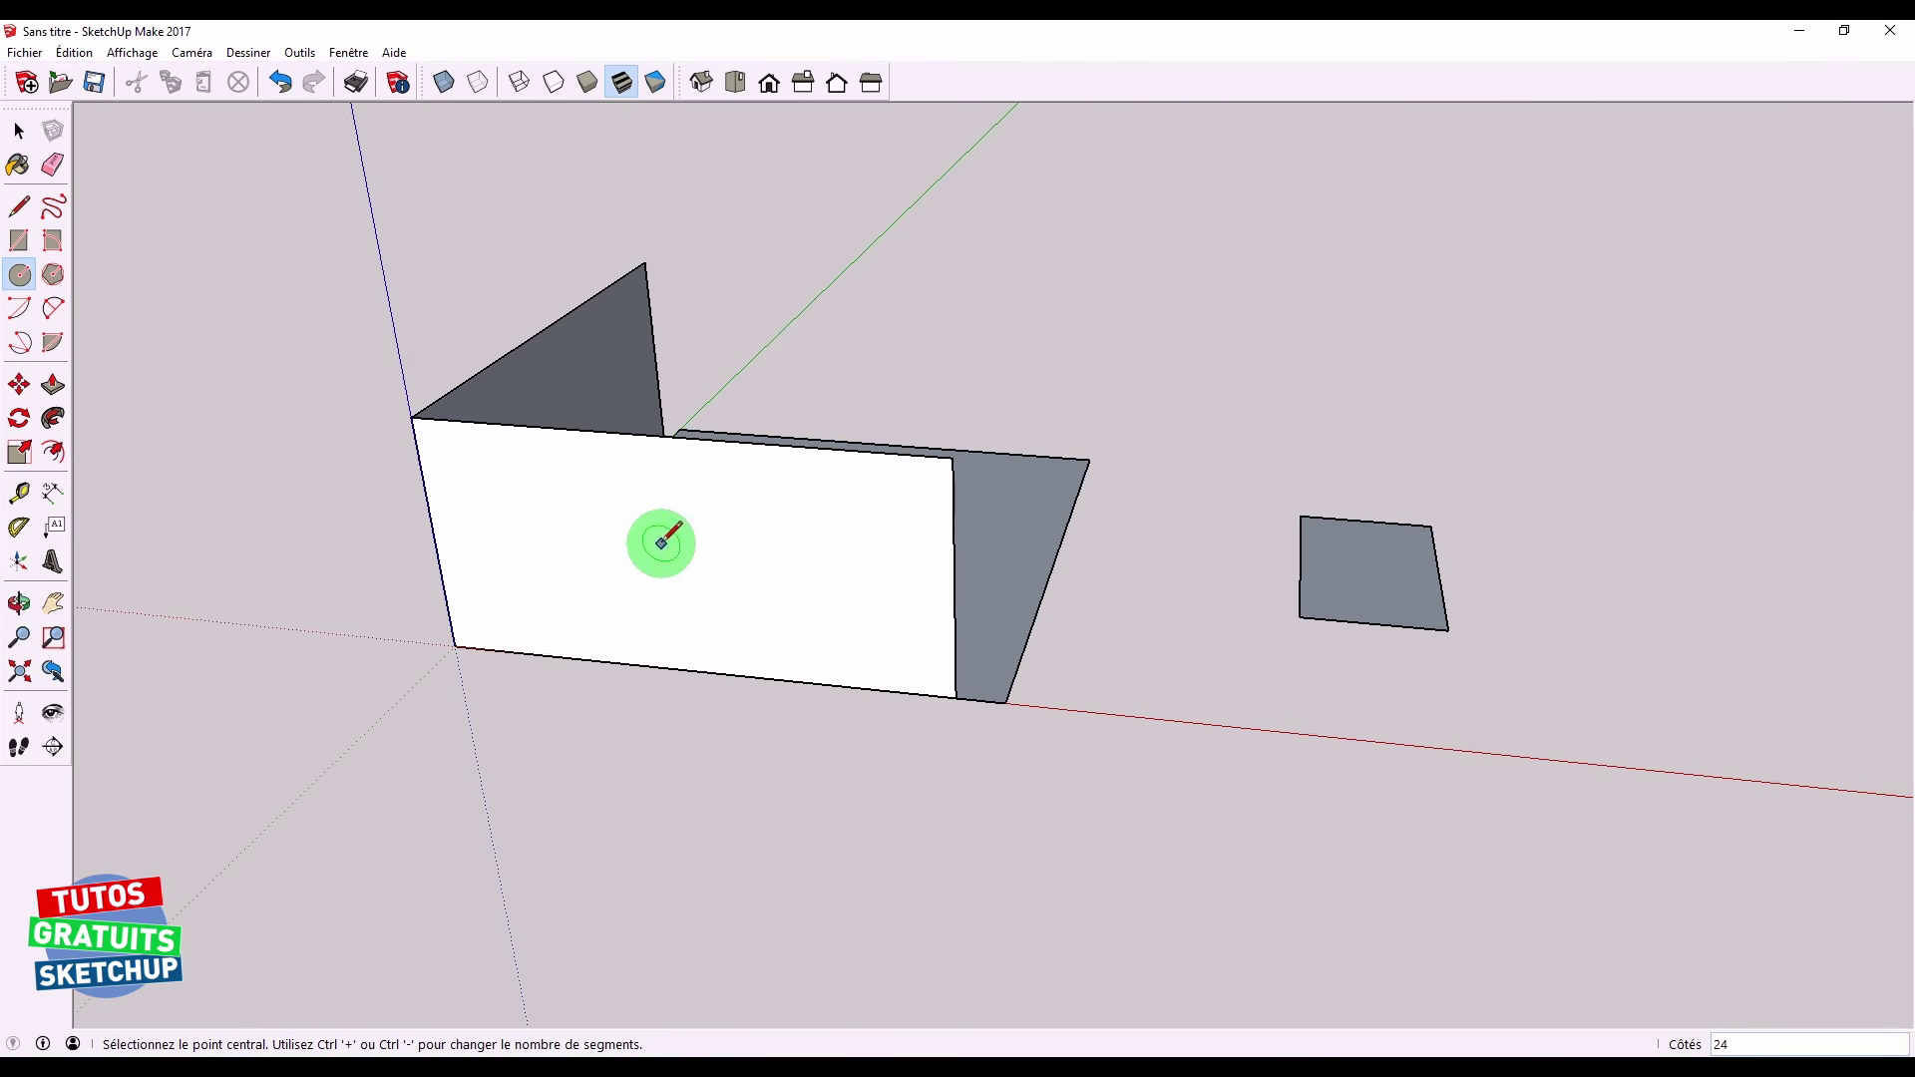
{"action": "left_click", "coordinate": [696, 548]}
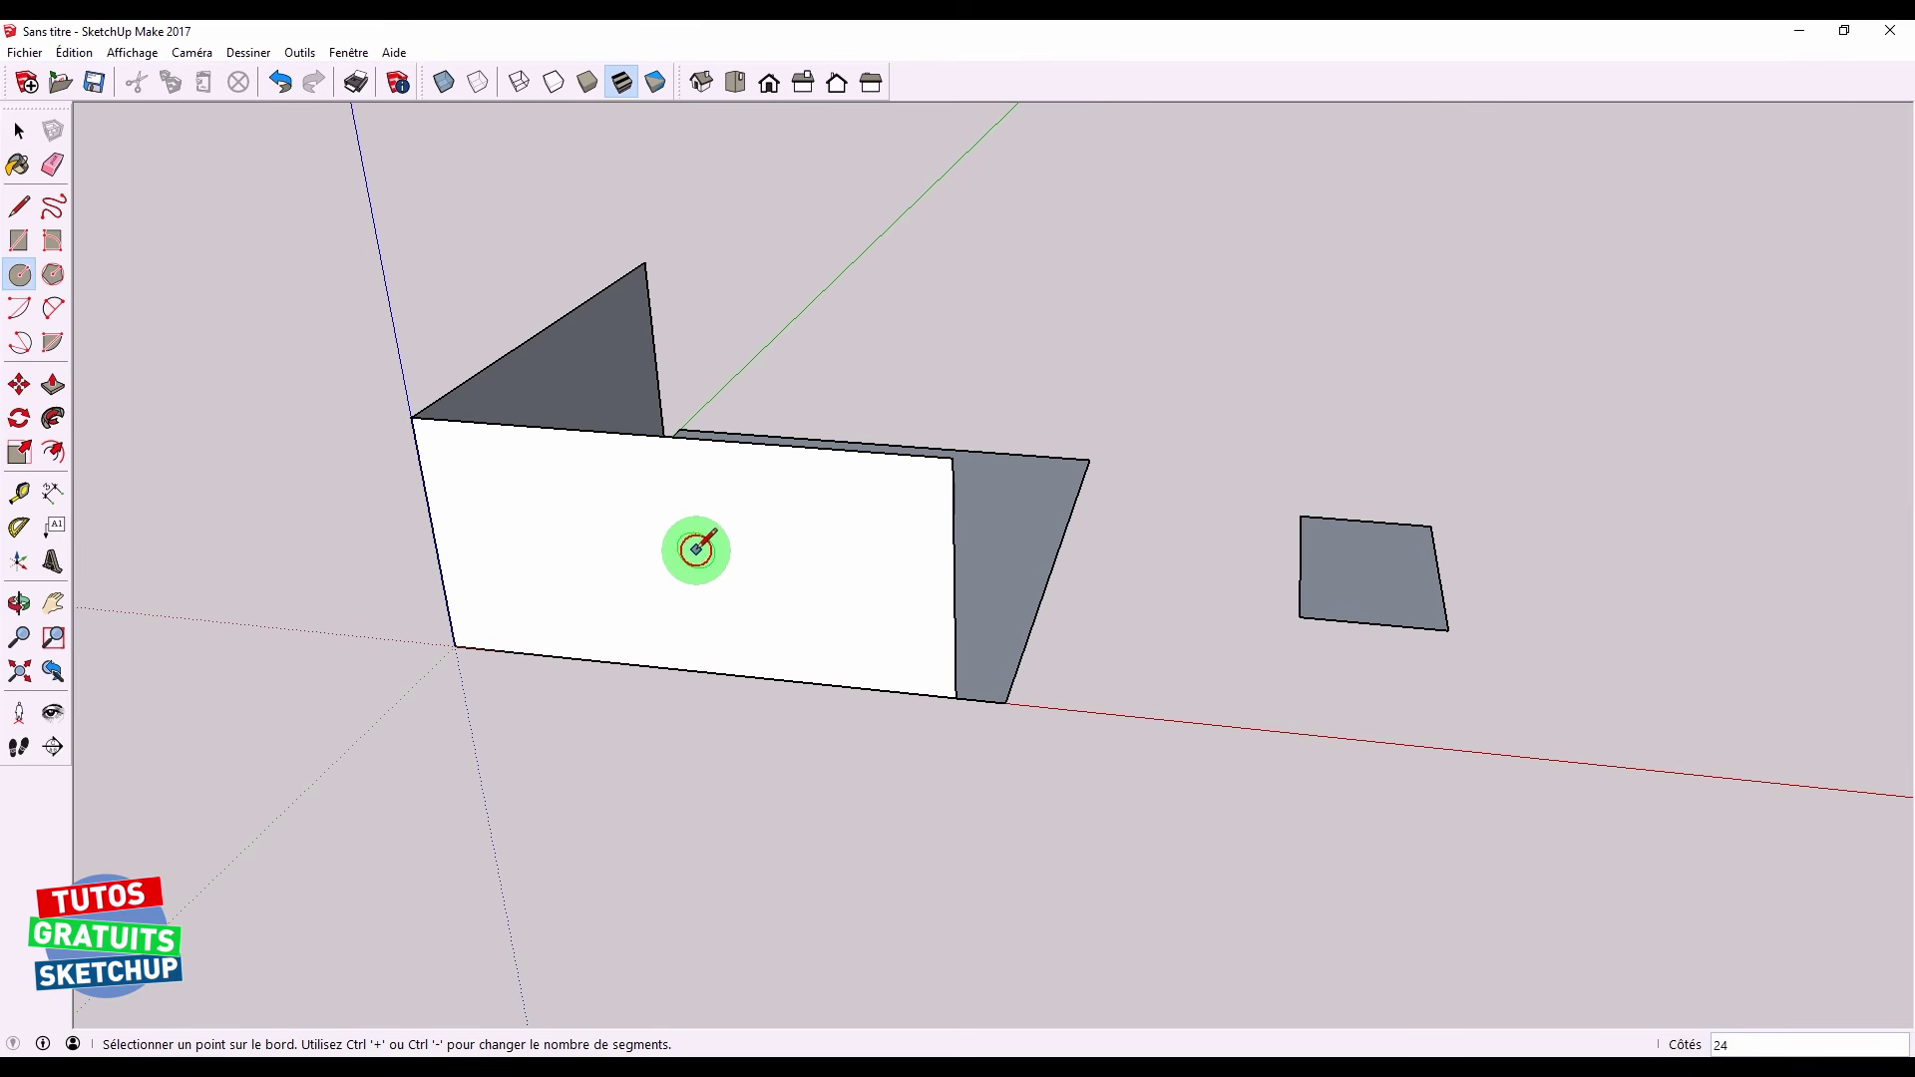
{"action": "left_click", "coordinate": [739, 547]}
{"action": "key", "text": "space"}
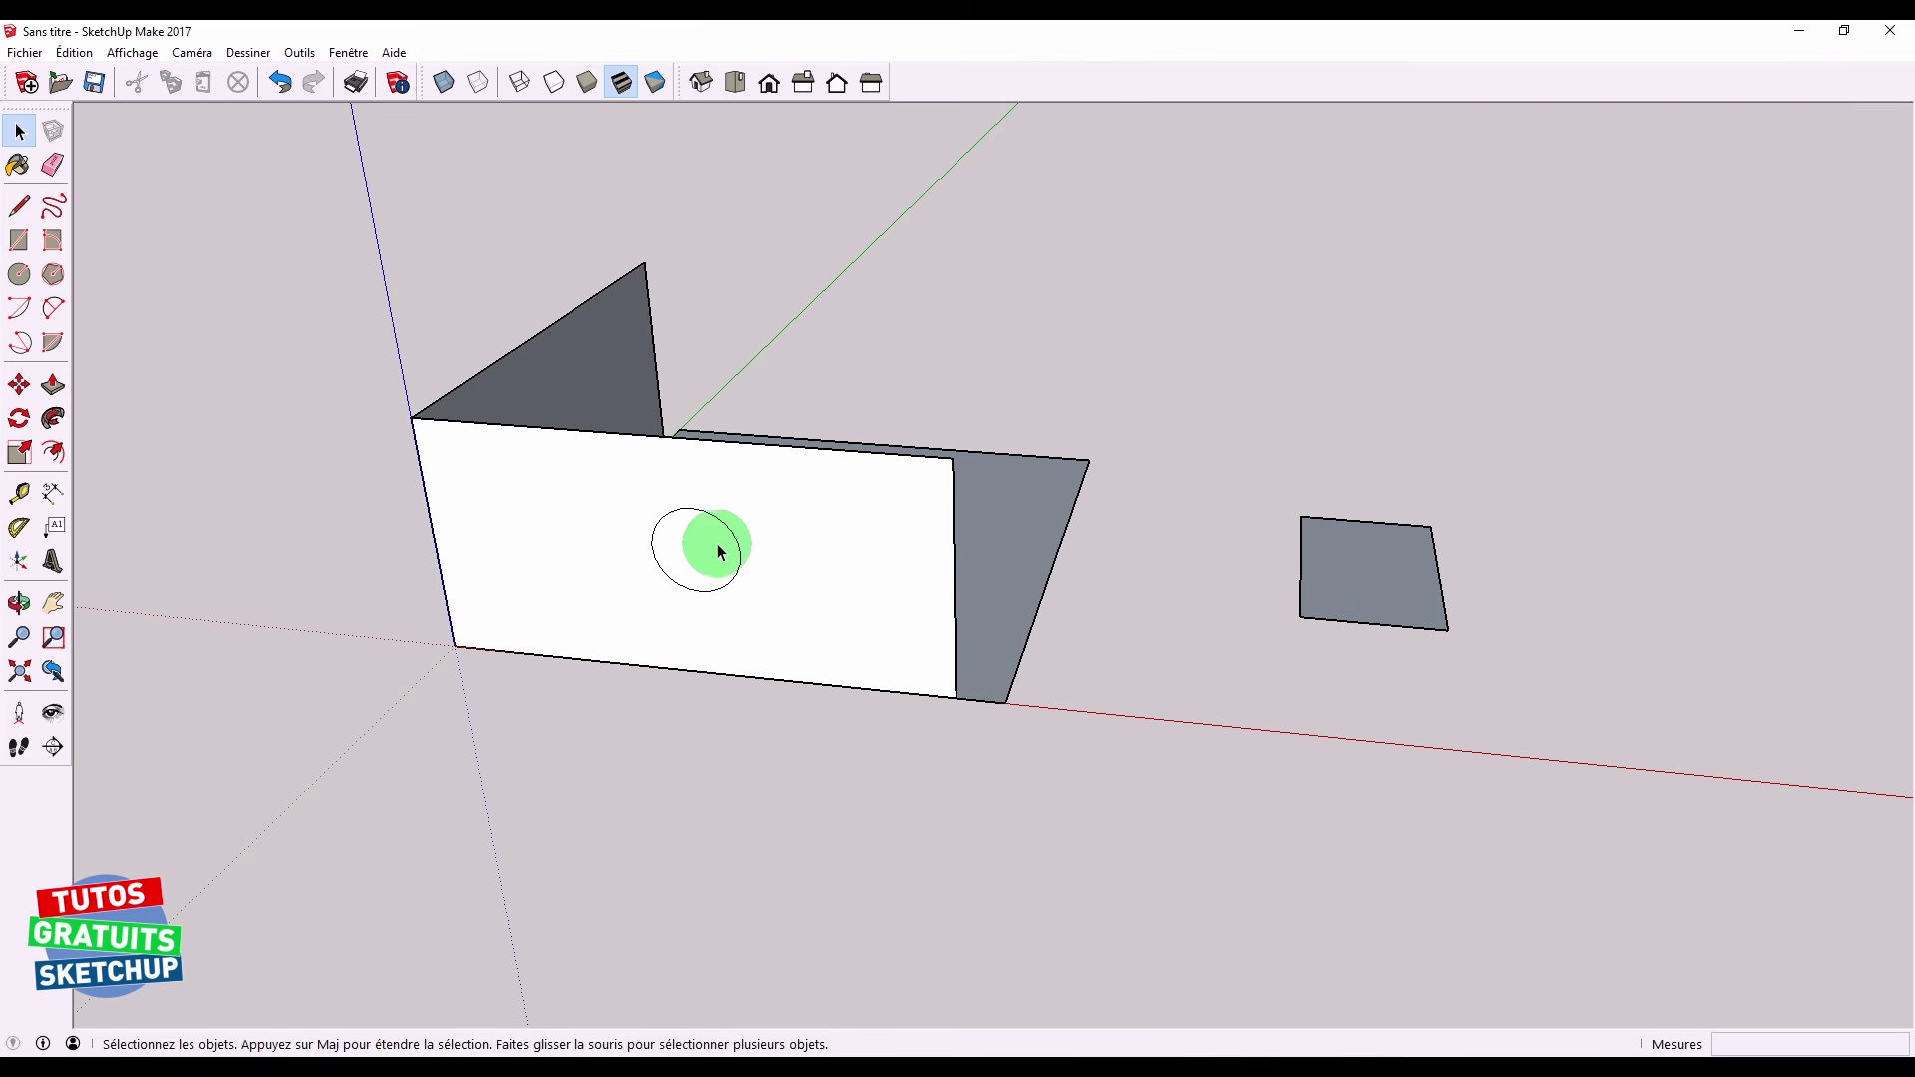
Select the front face around the circle together with its edges, delete them, and undo the deletion
{"action": "double_click", "coordinate": [791, 520]}
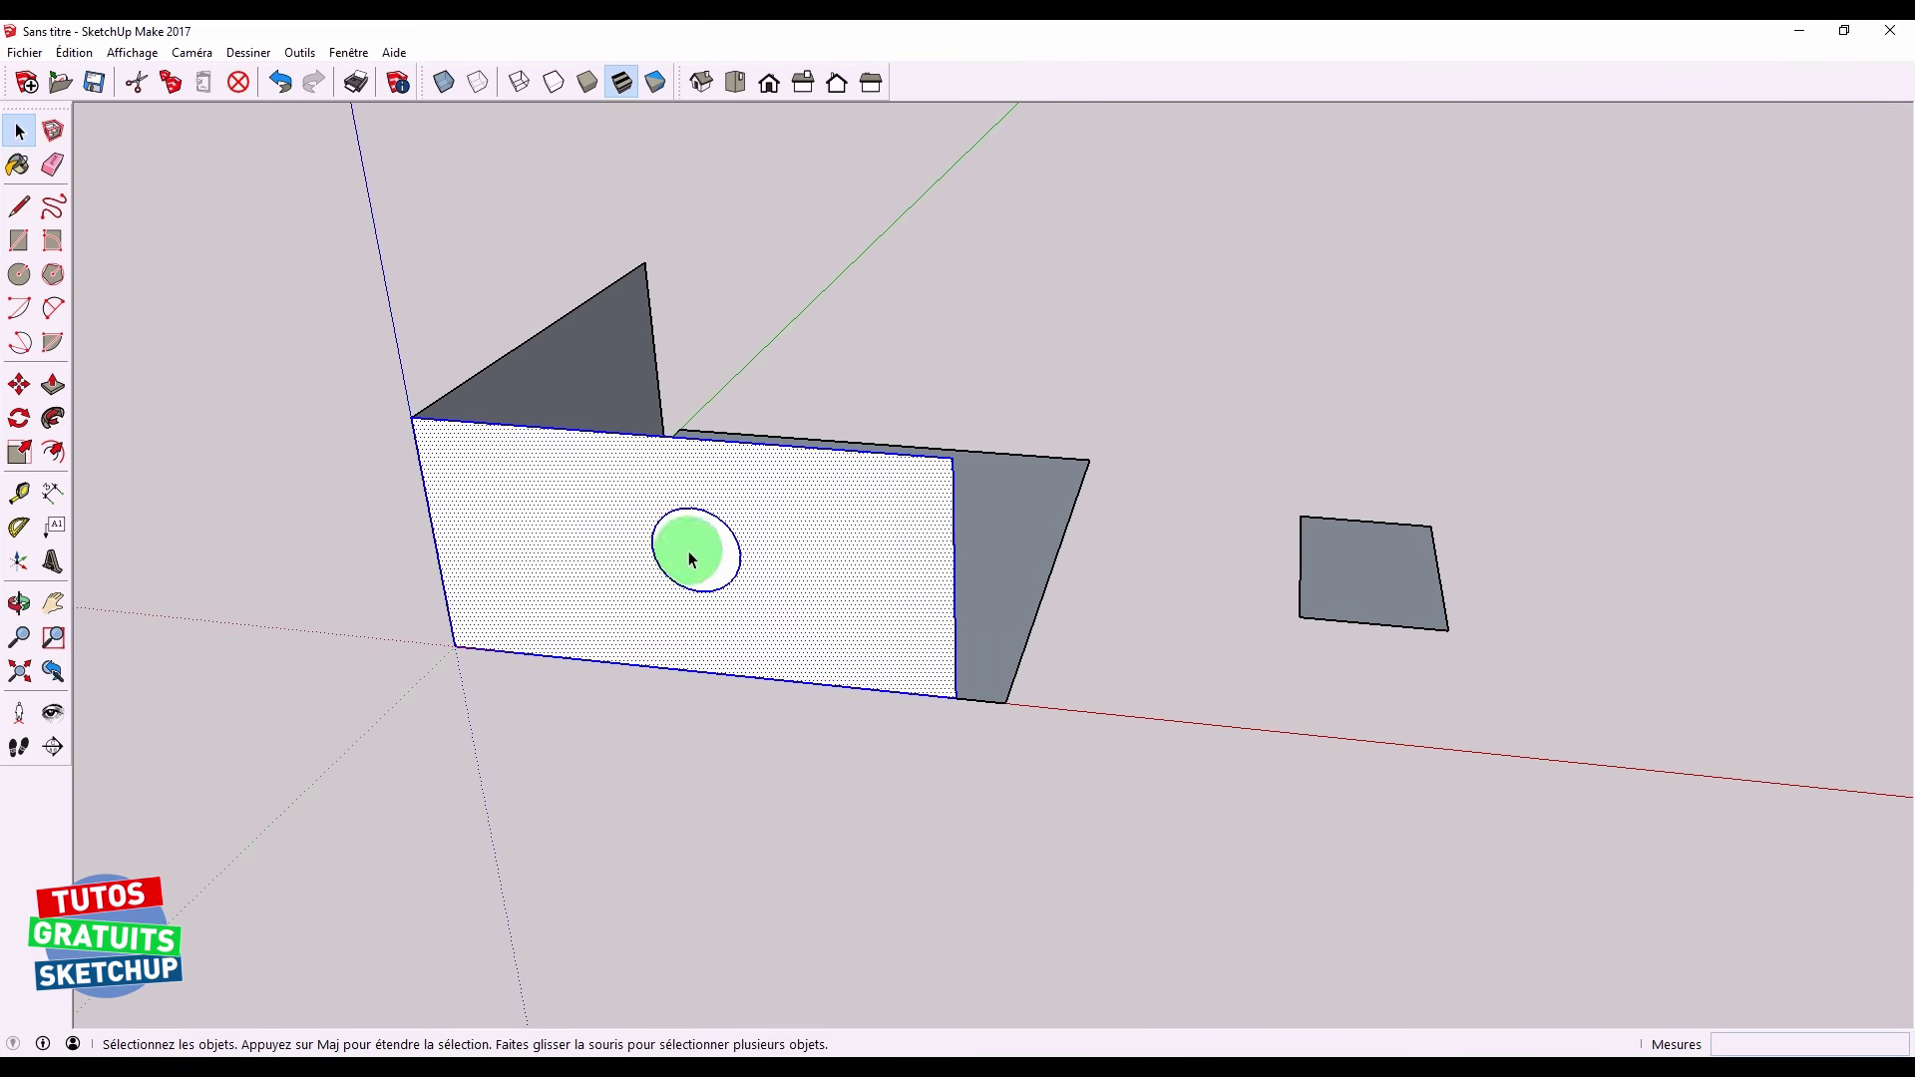
{"action": "key", "text": "Delete"}
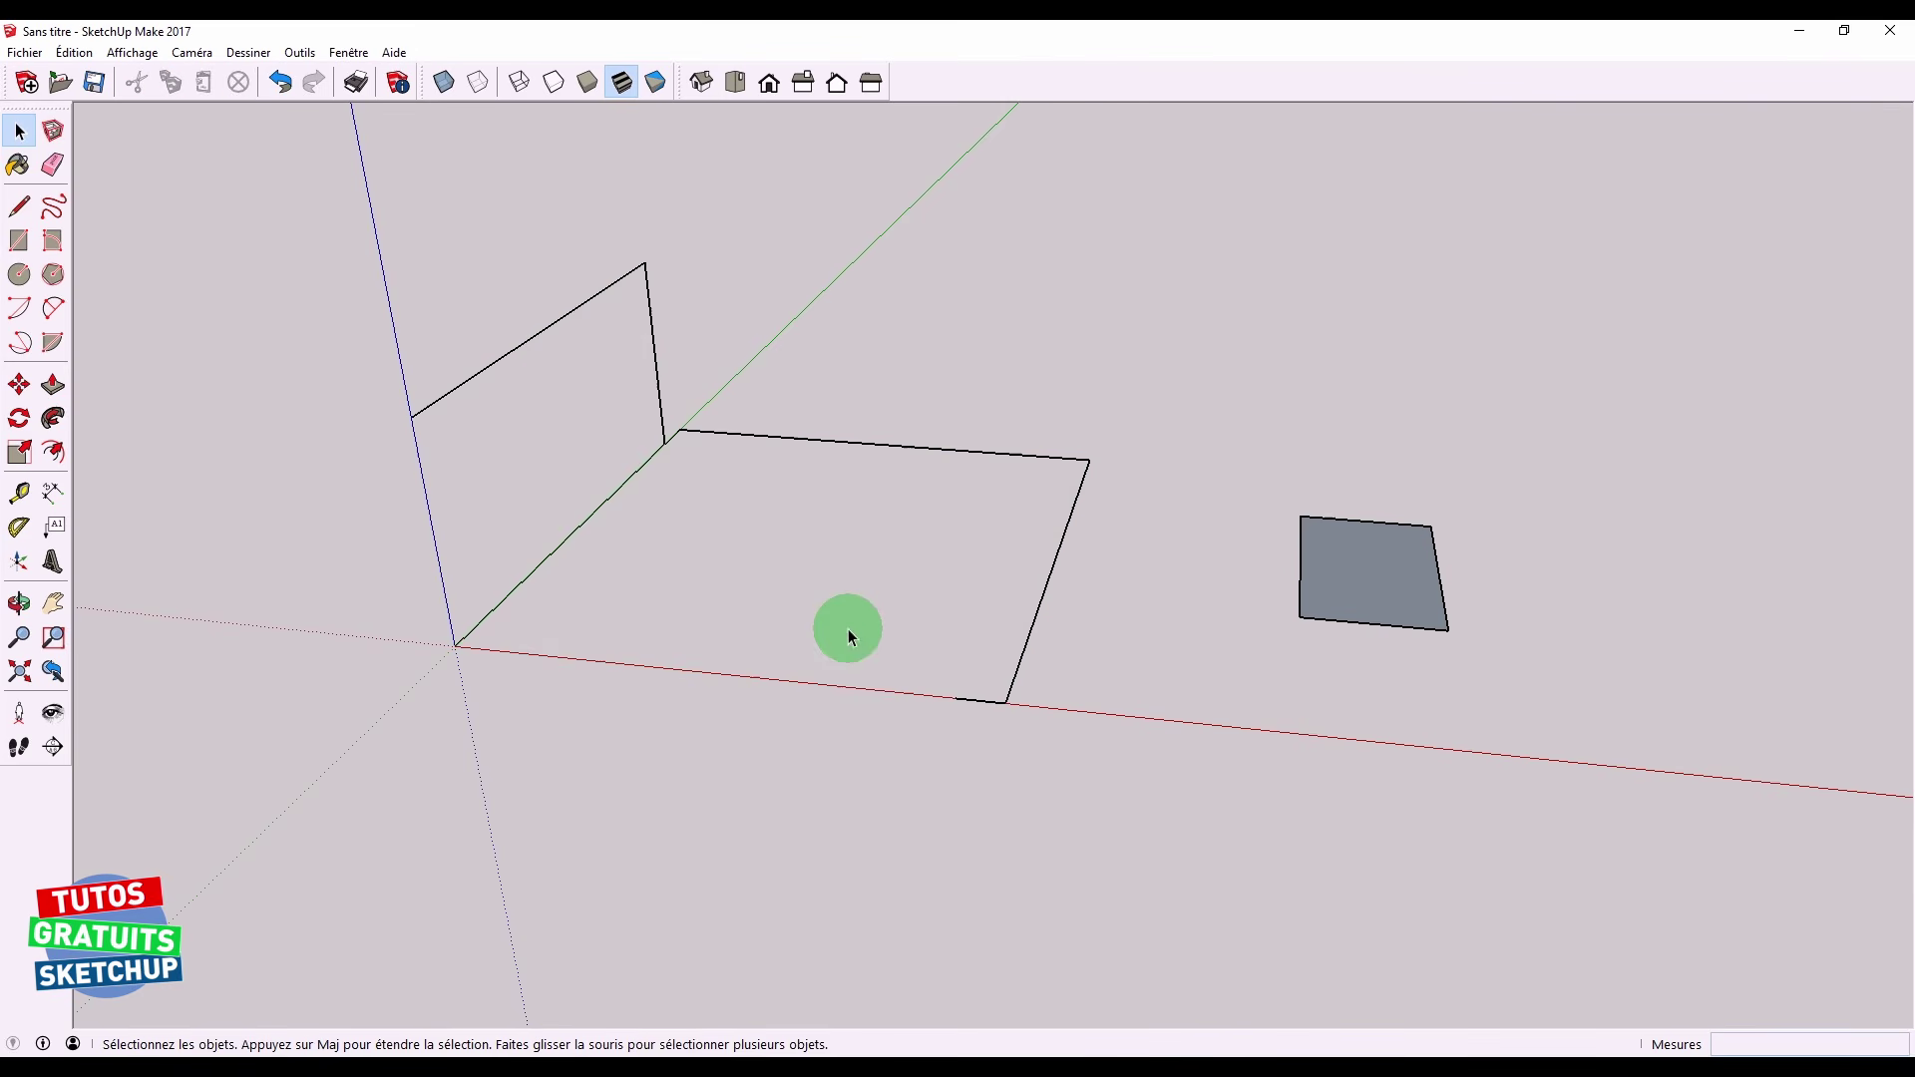
{"action": "key", "text": "ctrl+z"}
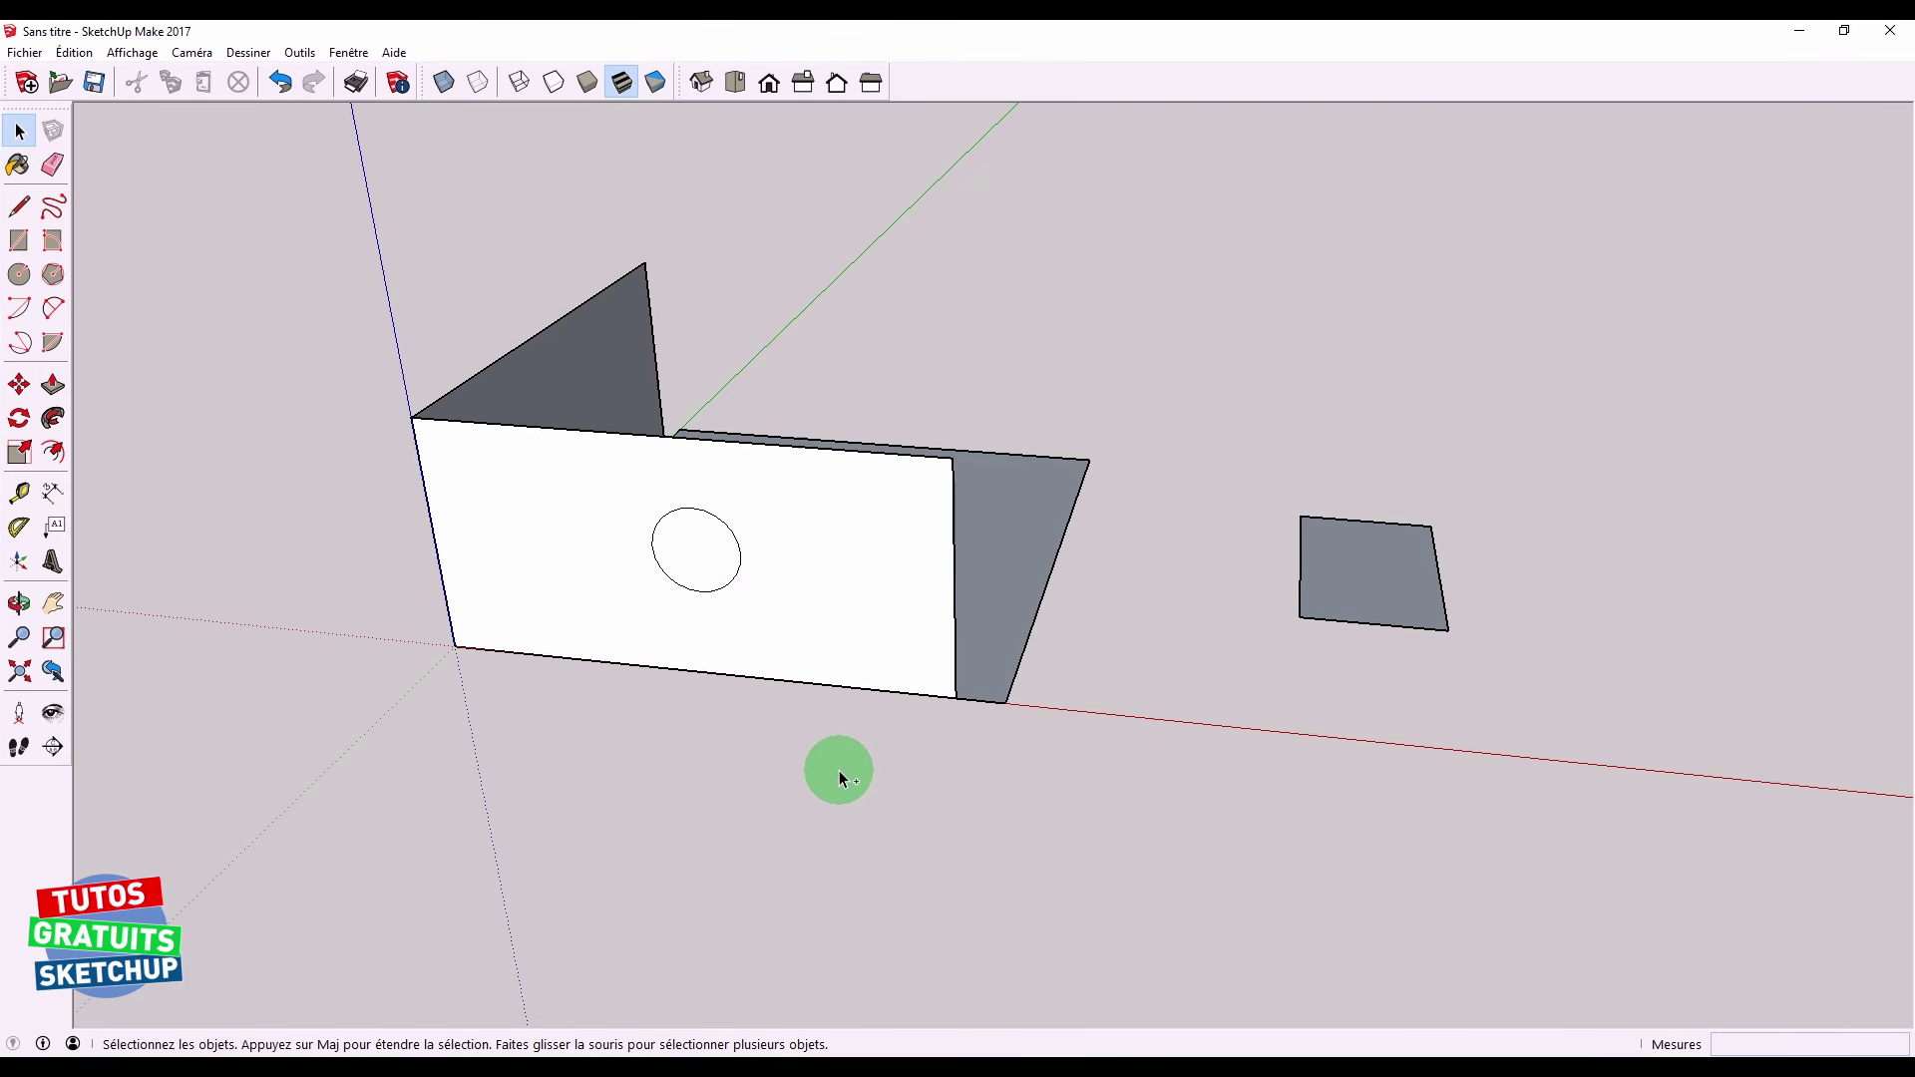
Select the circle with its outline, invert the selection over the joined rectangles with a window, and delete everything around the circle
{"action": "left_click", "coordinate": [698, 554]}
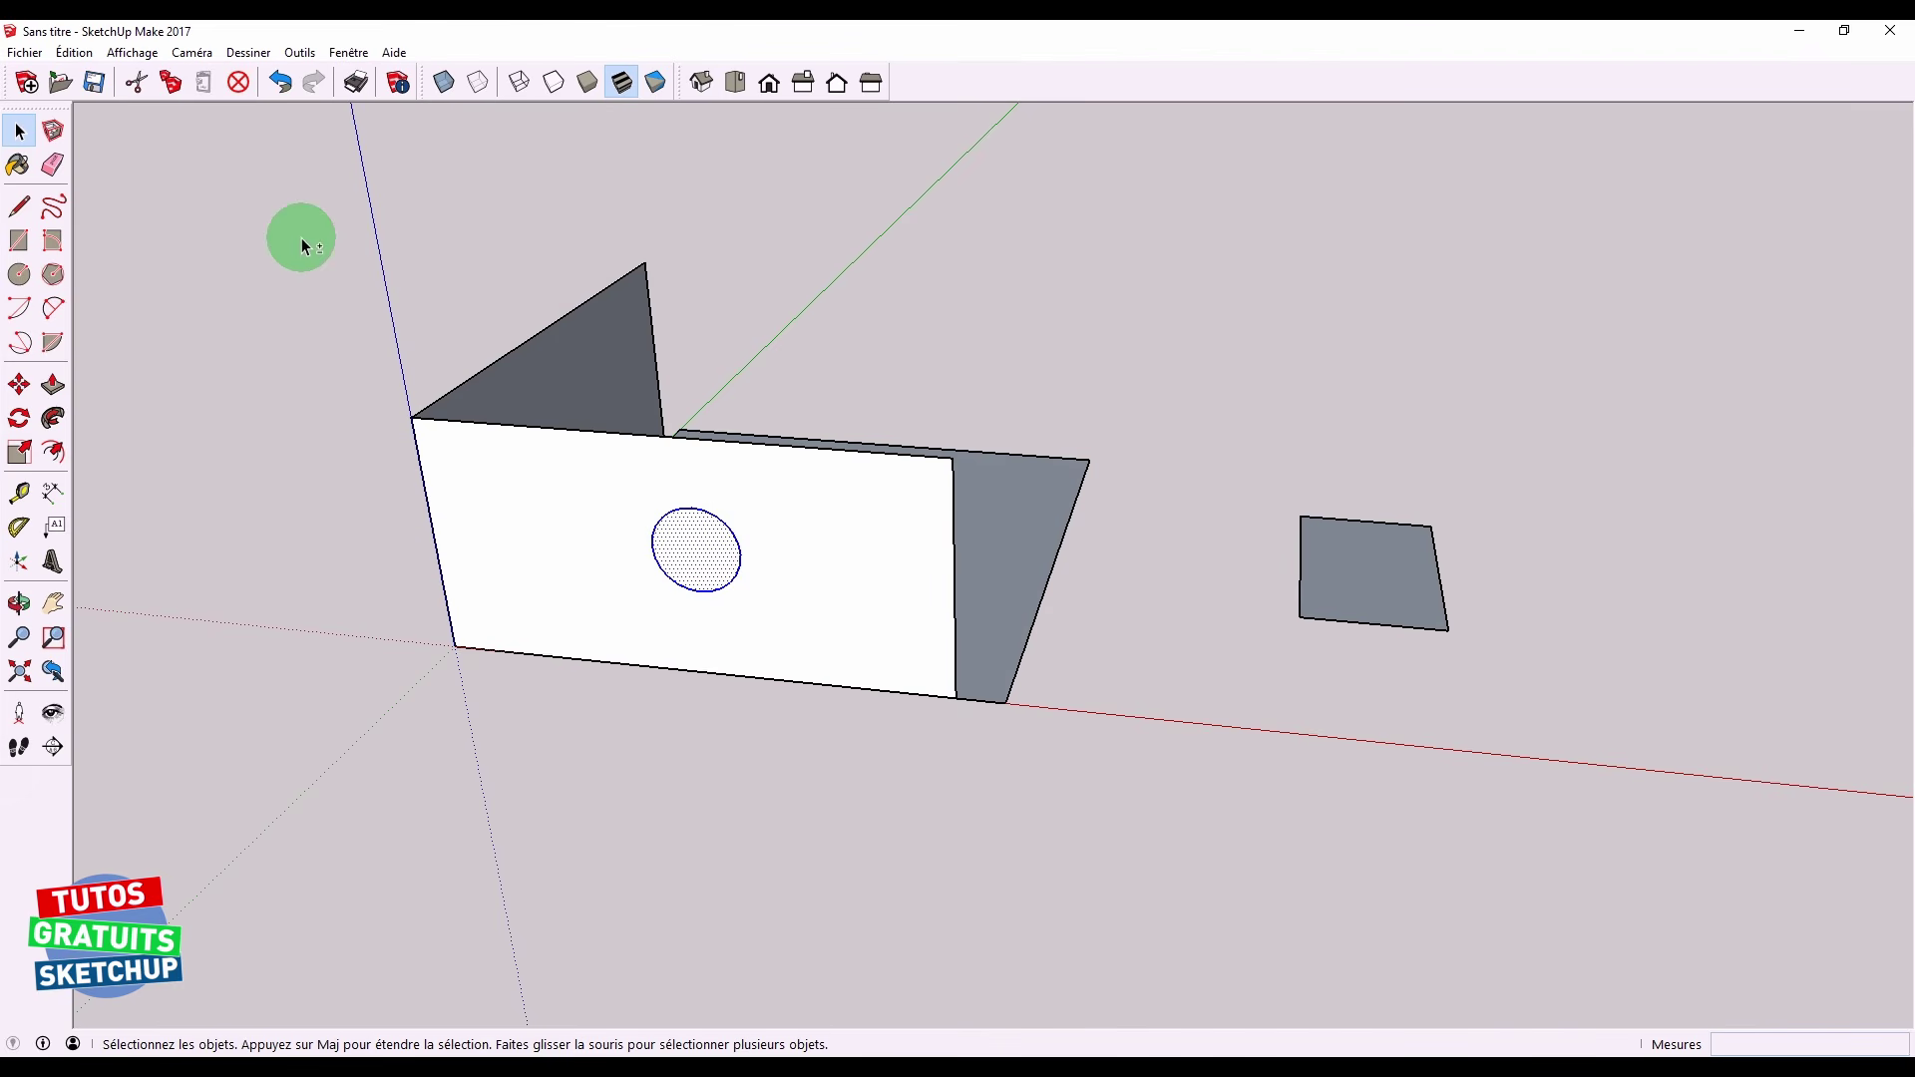
{"action": "left_click_drag", "start_coordinate": [308, 216], "coordinate": [1173, 799], "text": "shift"}
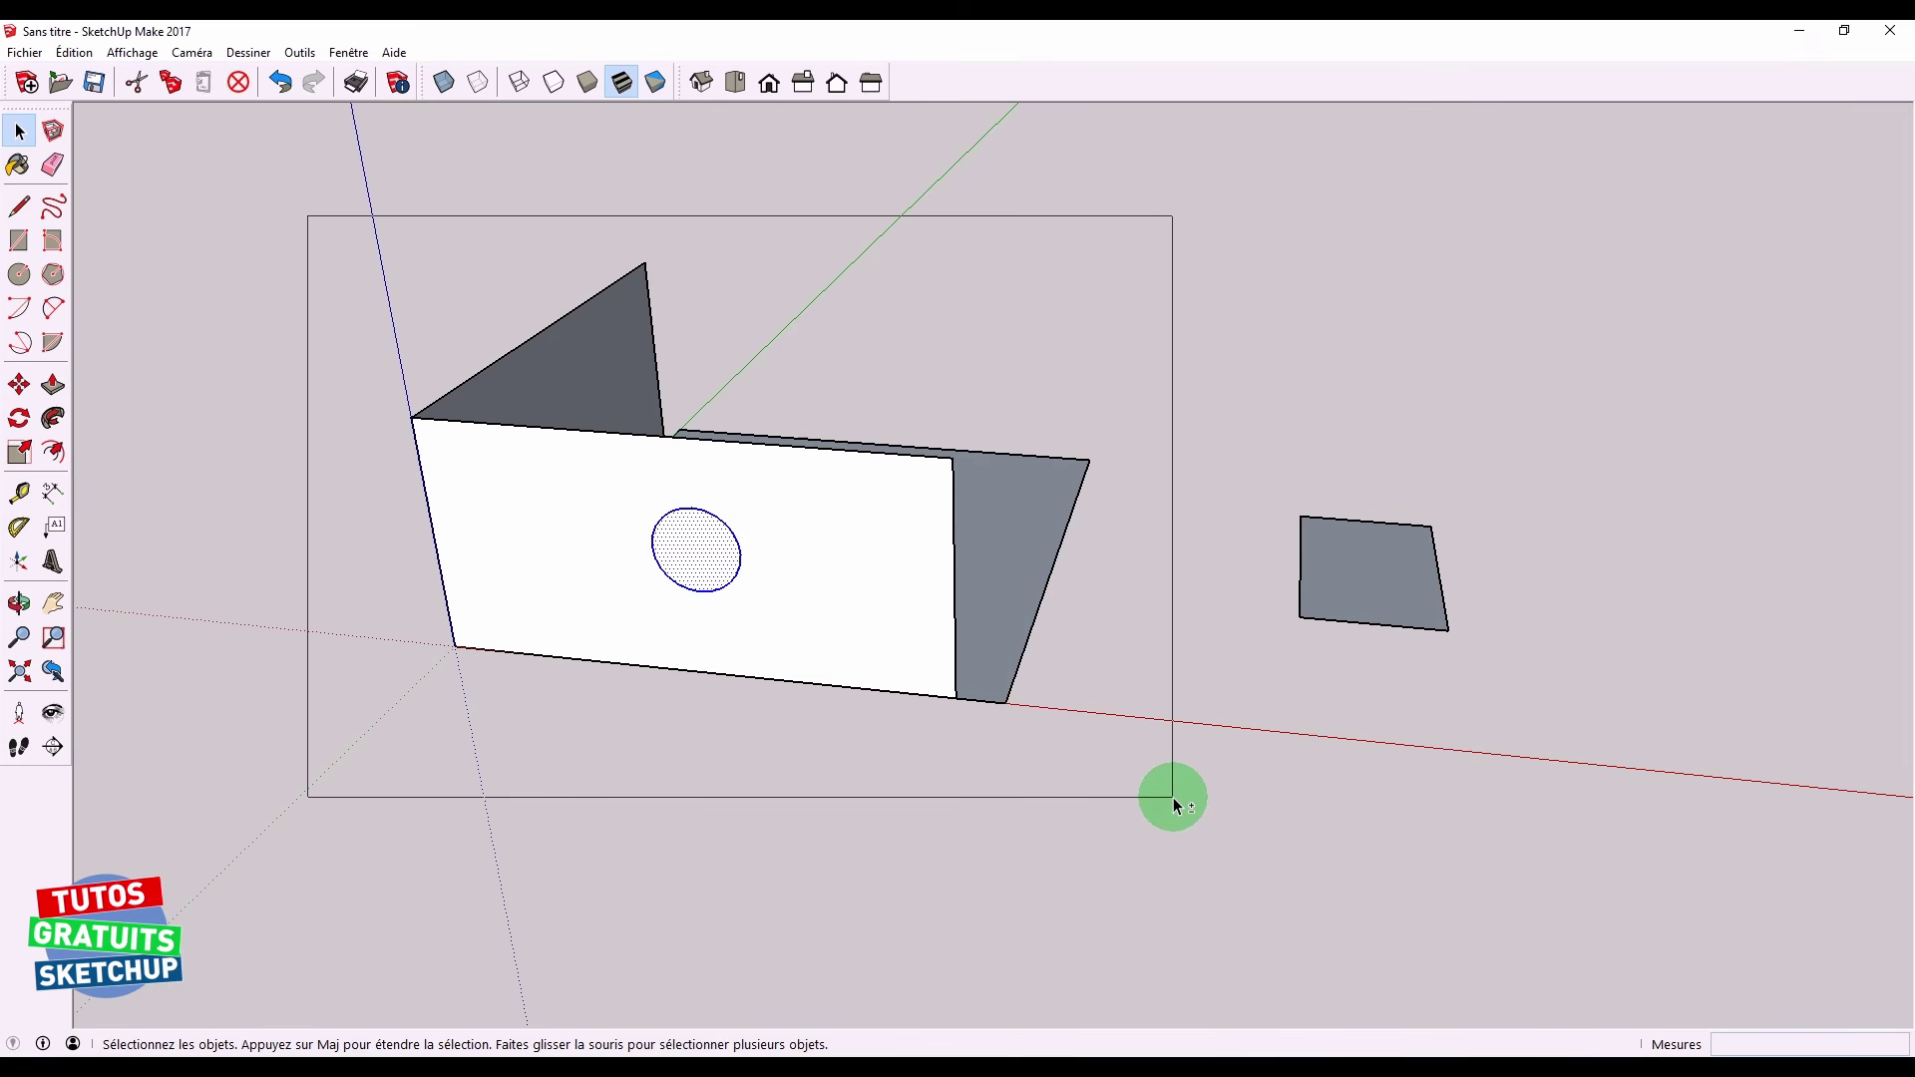
{"action": "left_click_drag", "start_coordinate": [1173, 798], "coordinate": [1174, 798], "text": "shift"}
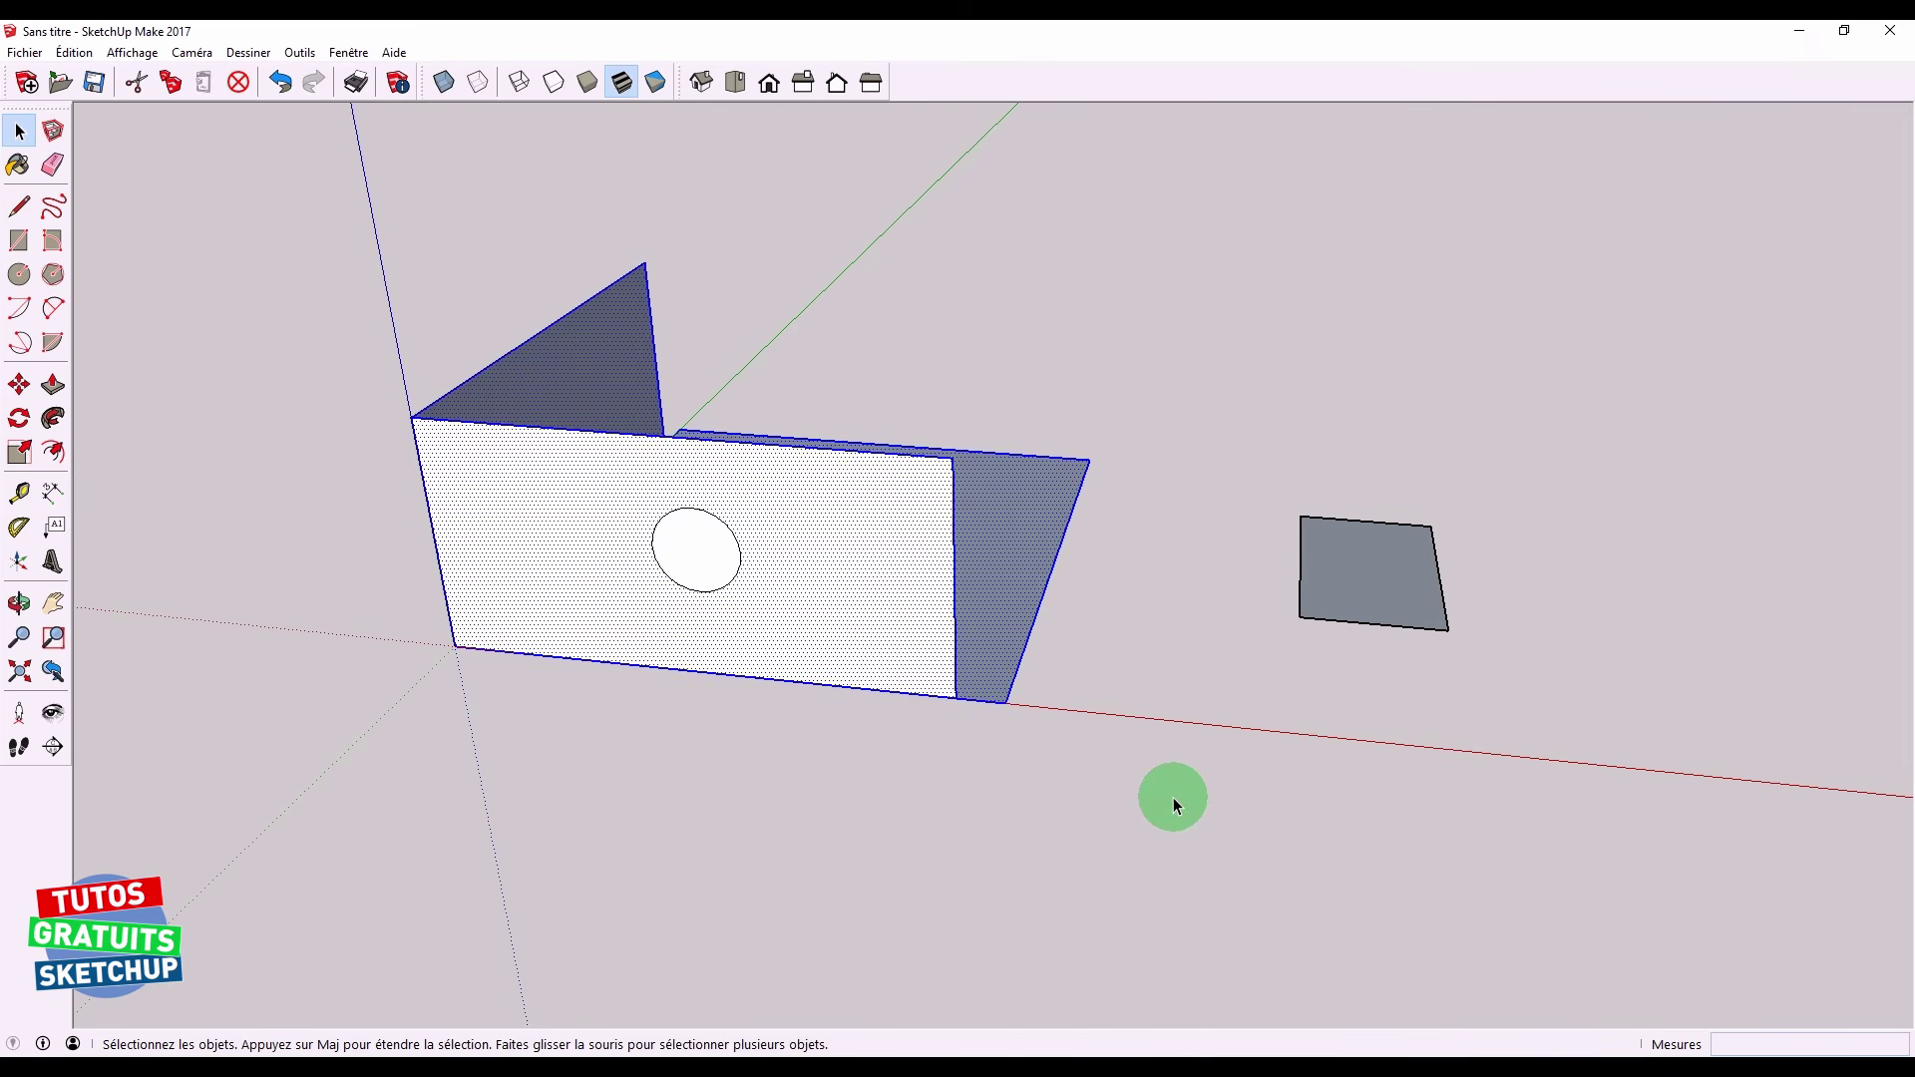
{"action": "key", "text": "Delete"}
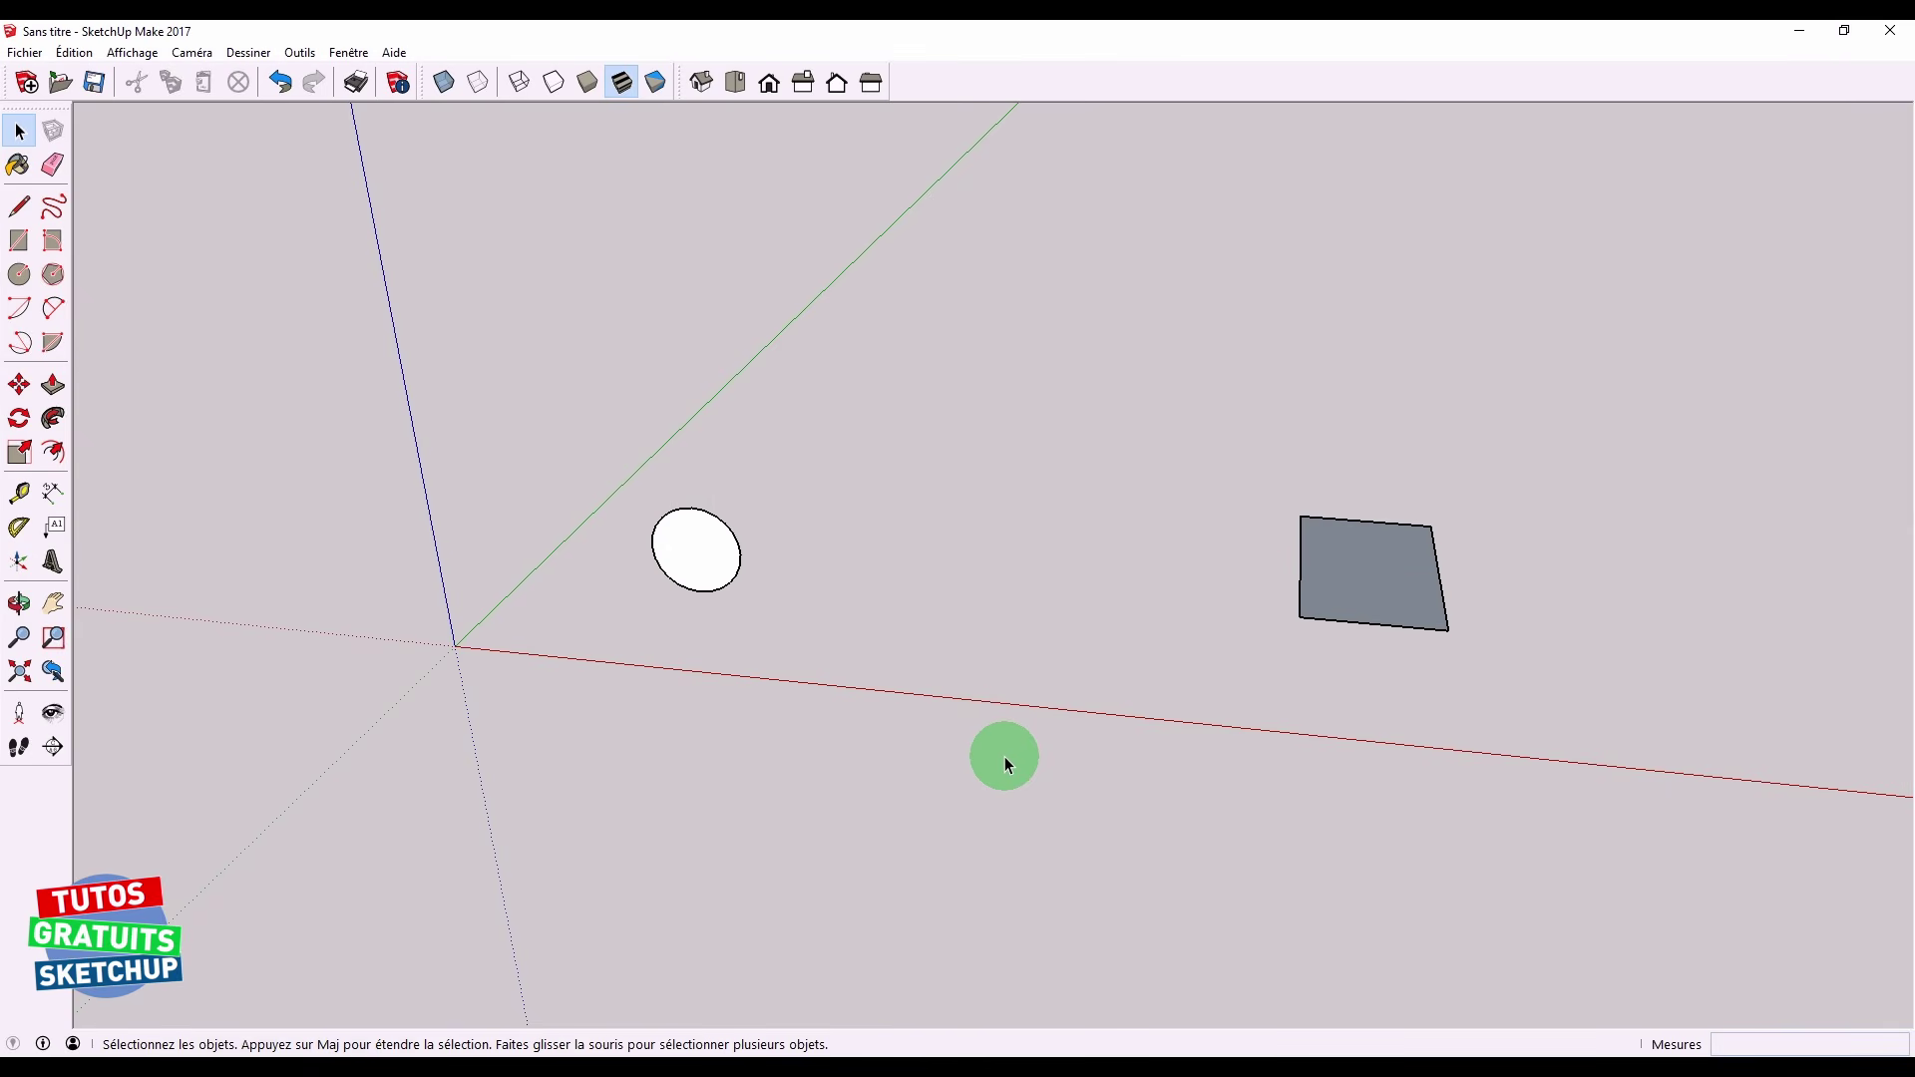
Delete the remaining circle and the small ground rectangle one after the other
{"action": "left_click", "coordinate": [693, 558]}
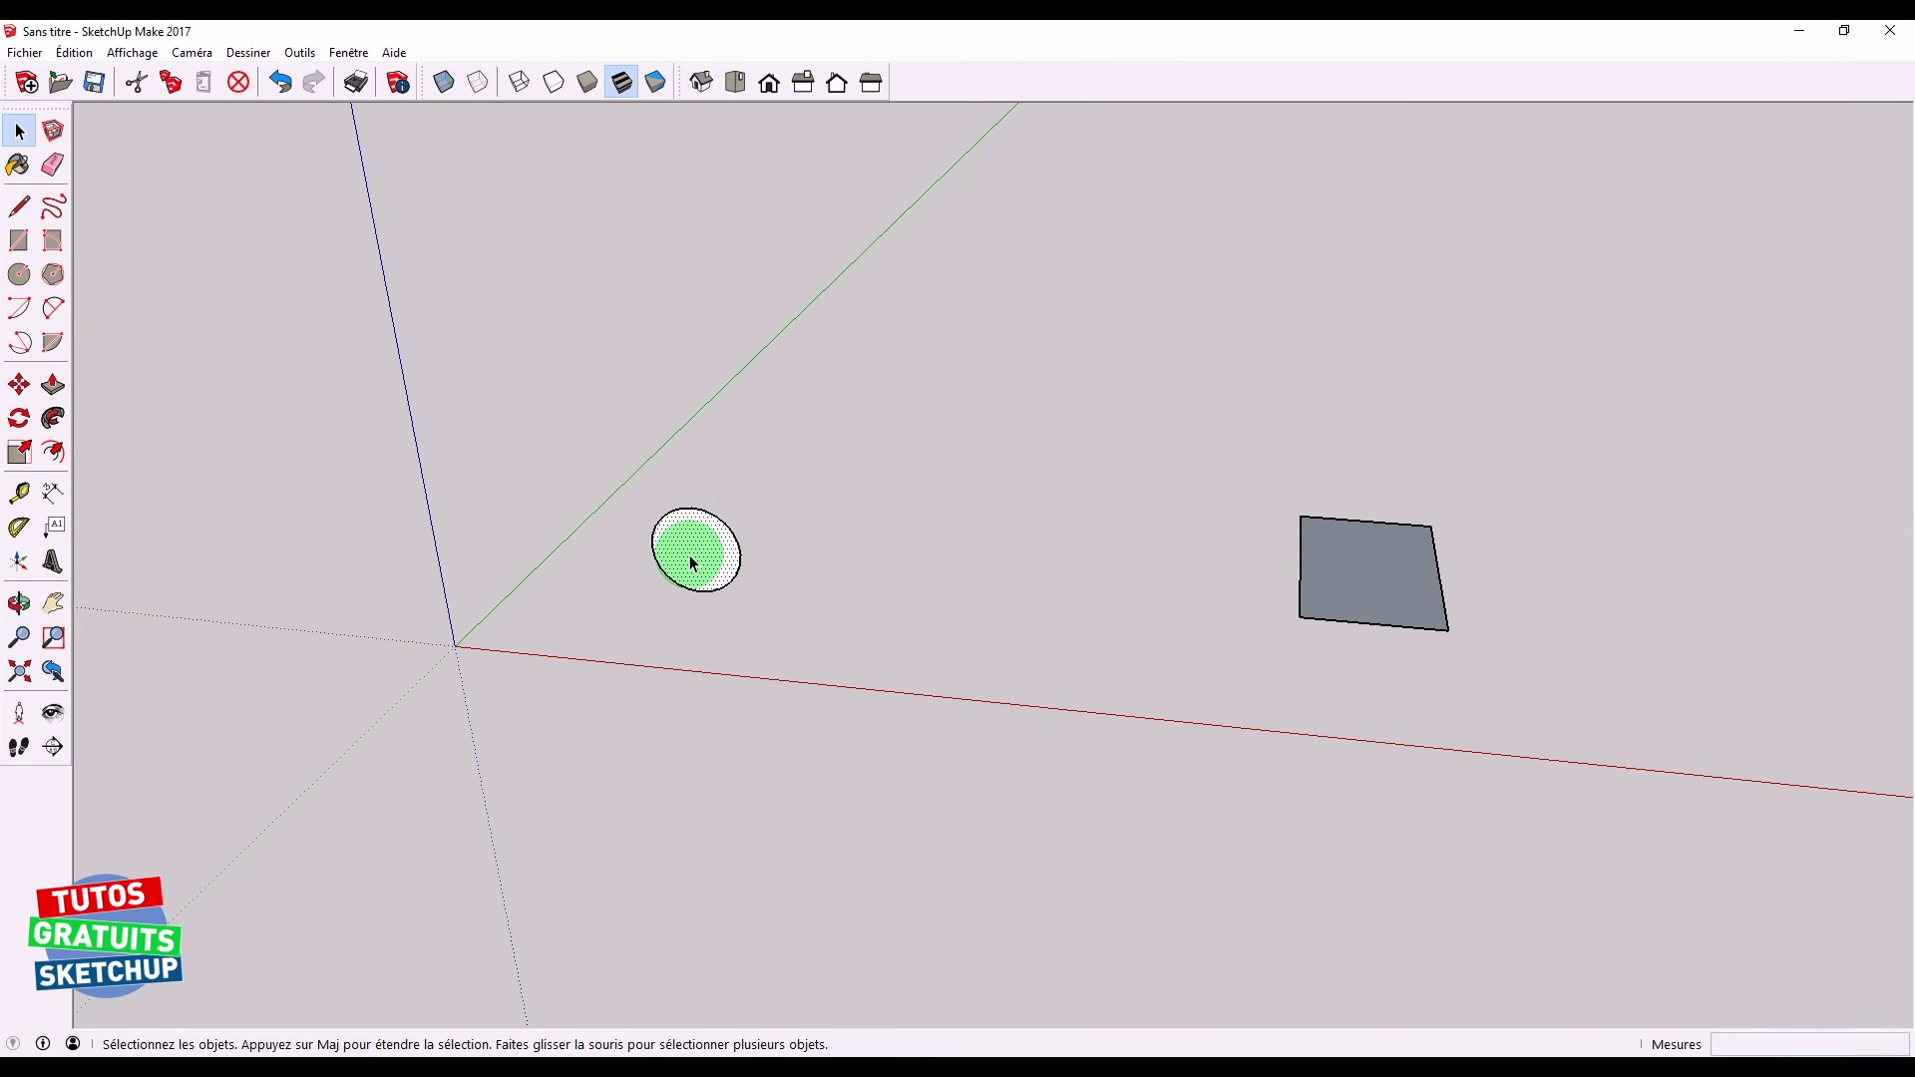
{"action": "key", "text": "Delete"}
{"action": "left_click", "coordinate": [1367, 571]}
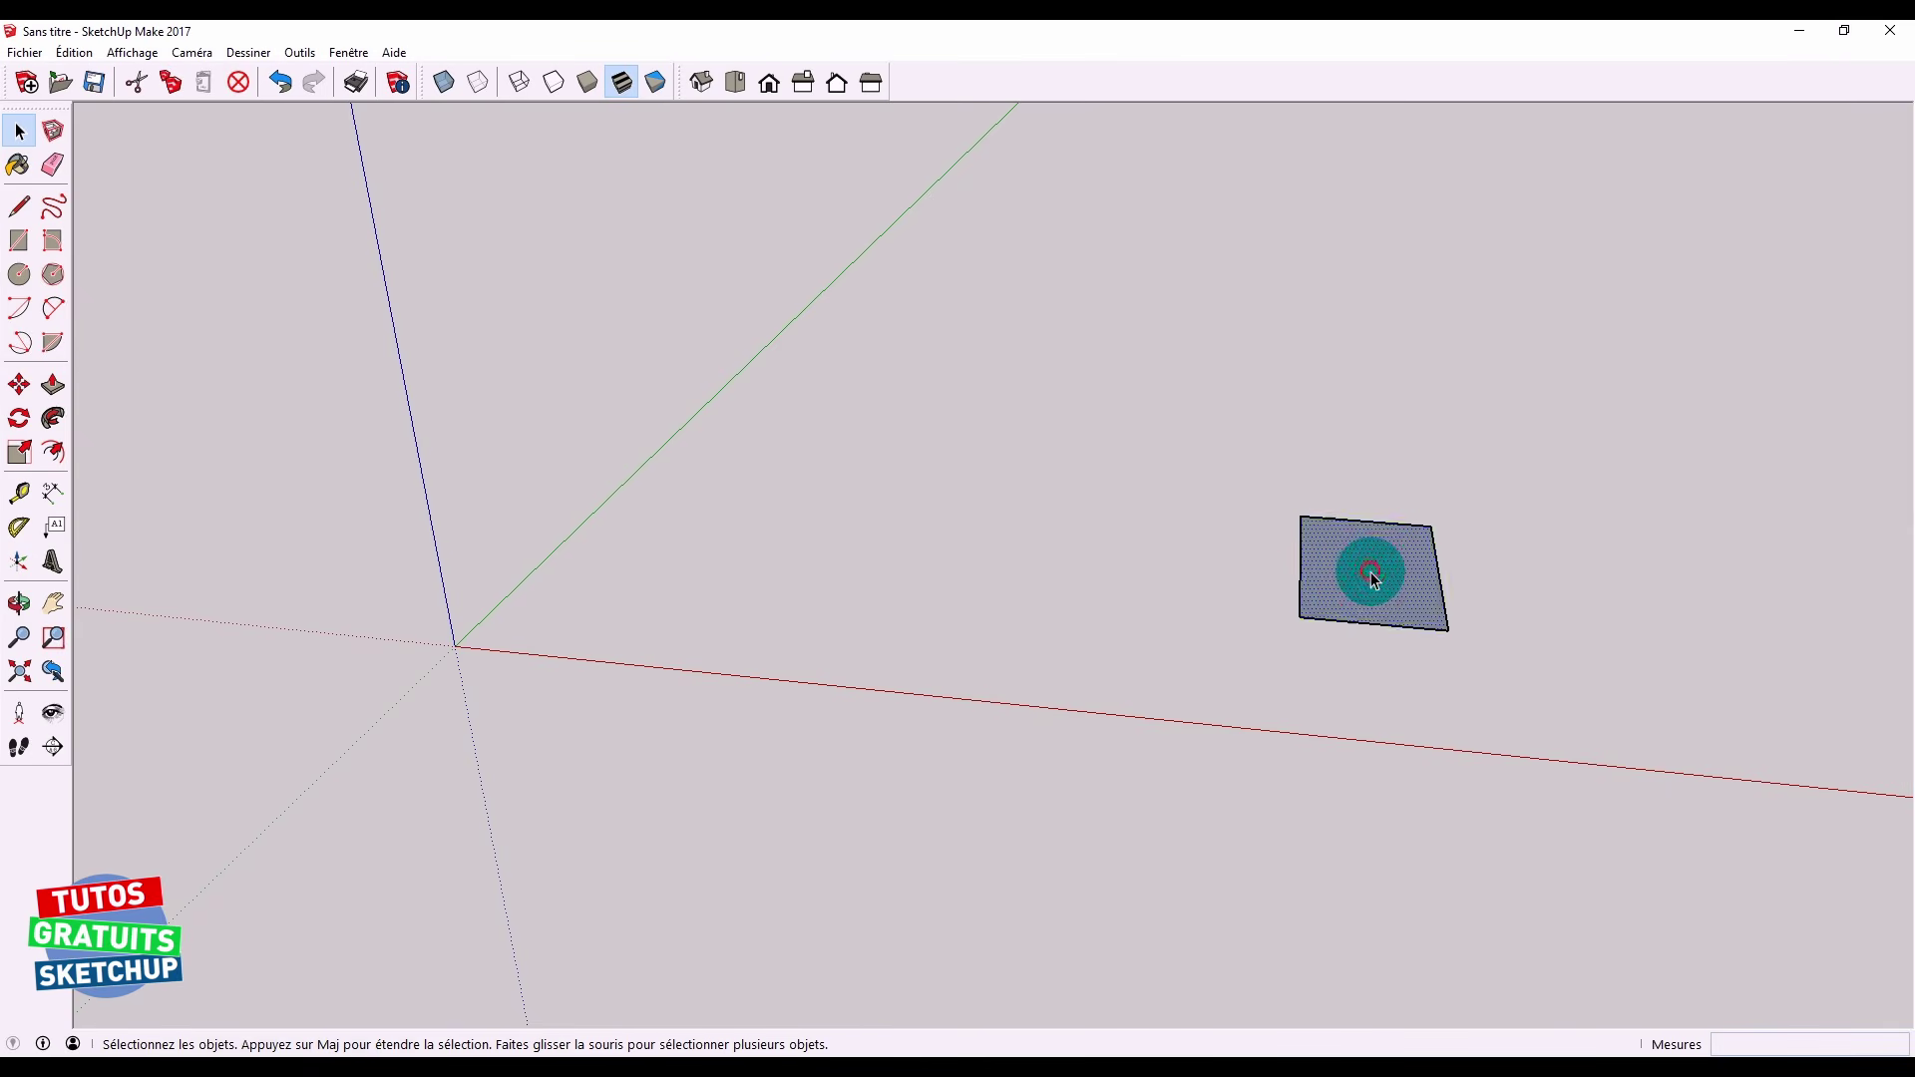
{"action": "key", "text": "Delete"}
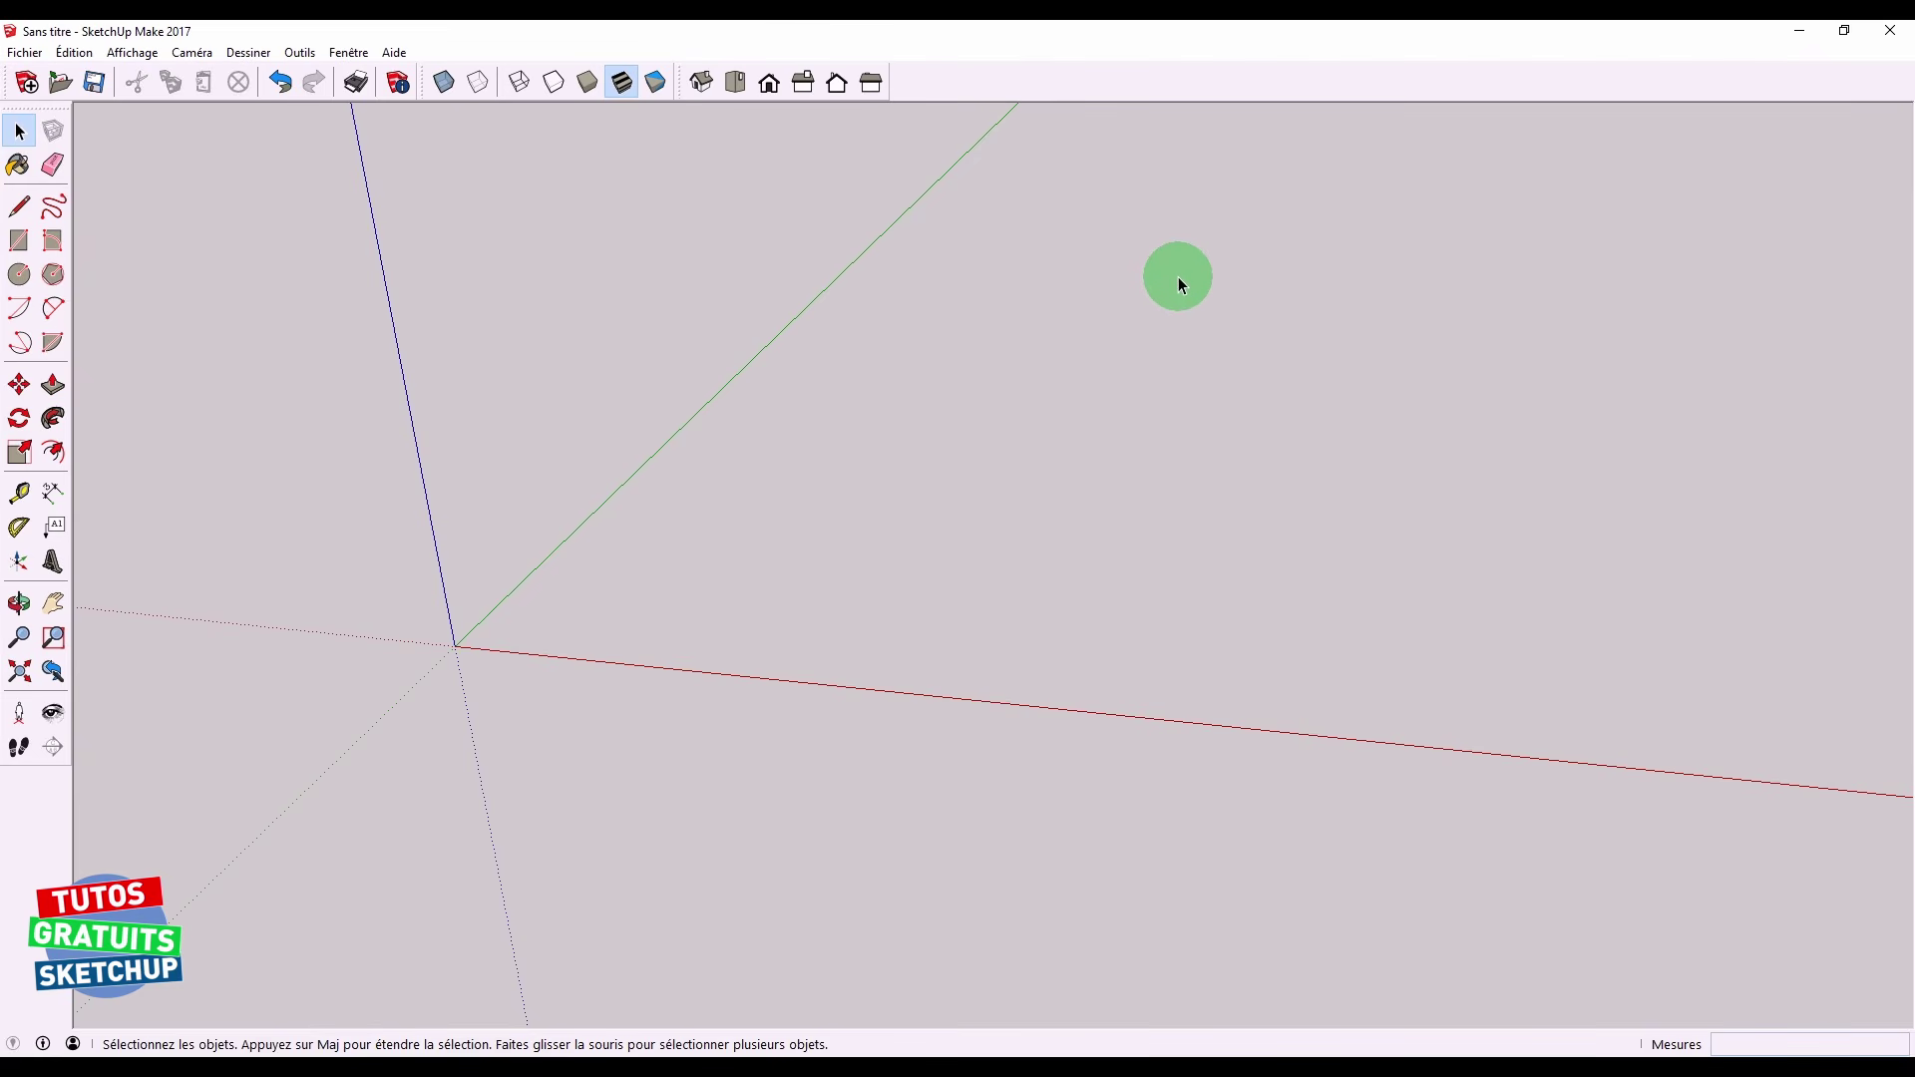
Undo the deletions of the small rectangle and the circle, and delete all geometry at once by selecting everything
{"action": "middle_click_drag", "start_coordinate": [892, 459], "coordinate": [1077, 526]}
{"action": "middle_click_drag", "start_coordinate": [1022, 586], "coordinate": [941, 636]}
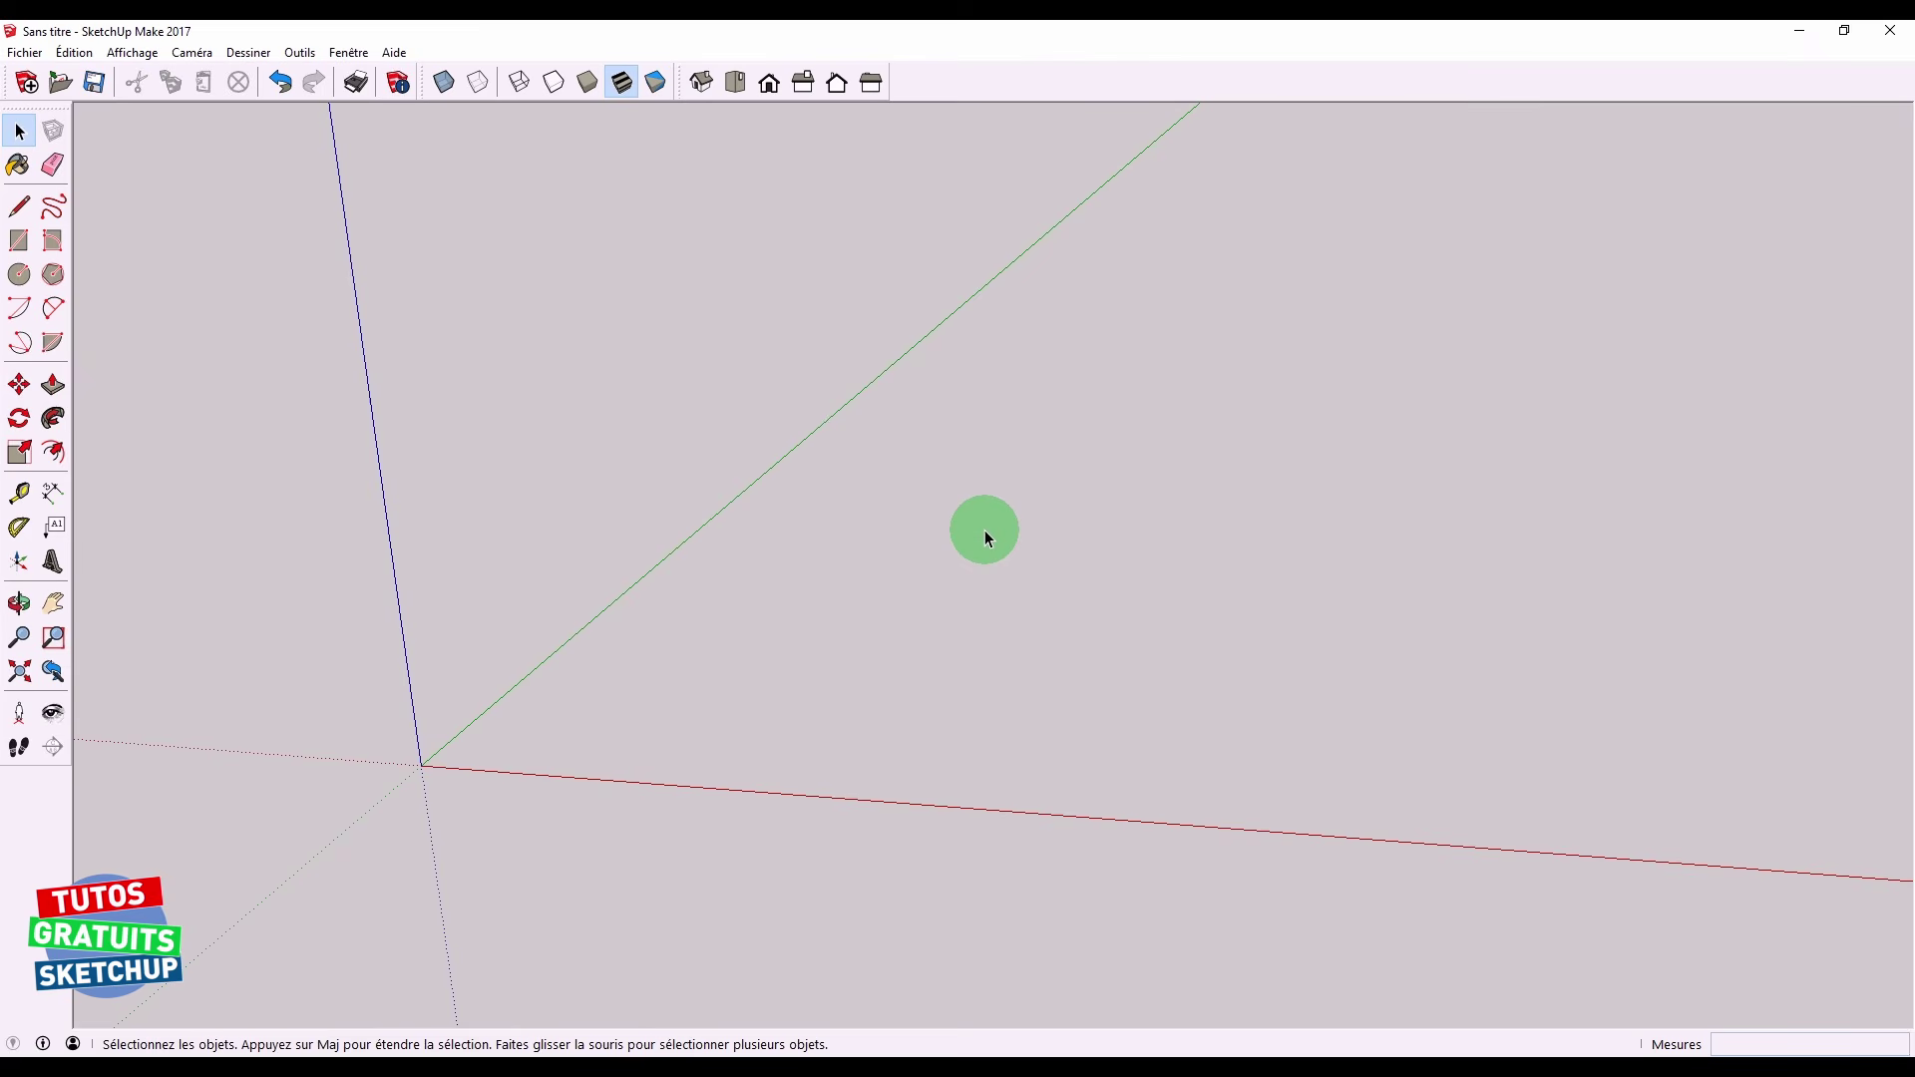
{"action": "key", "text": "ctrl+z"}
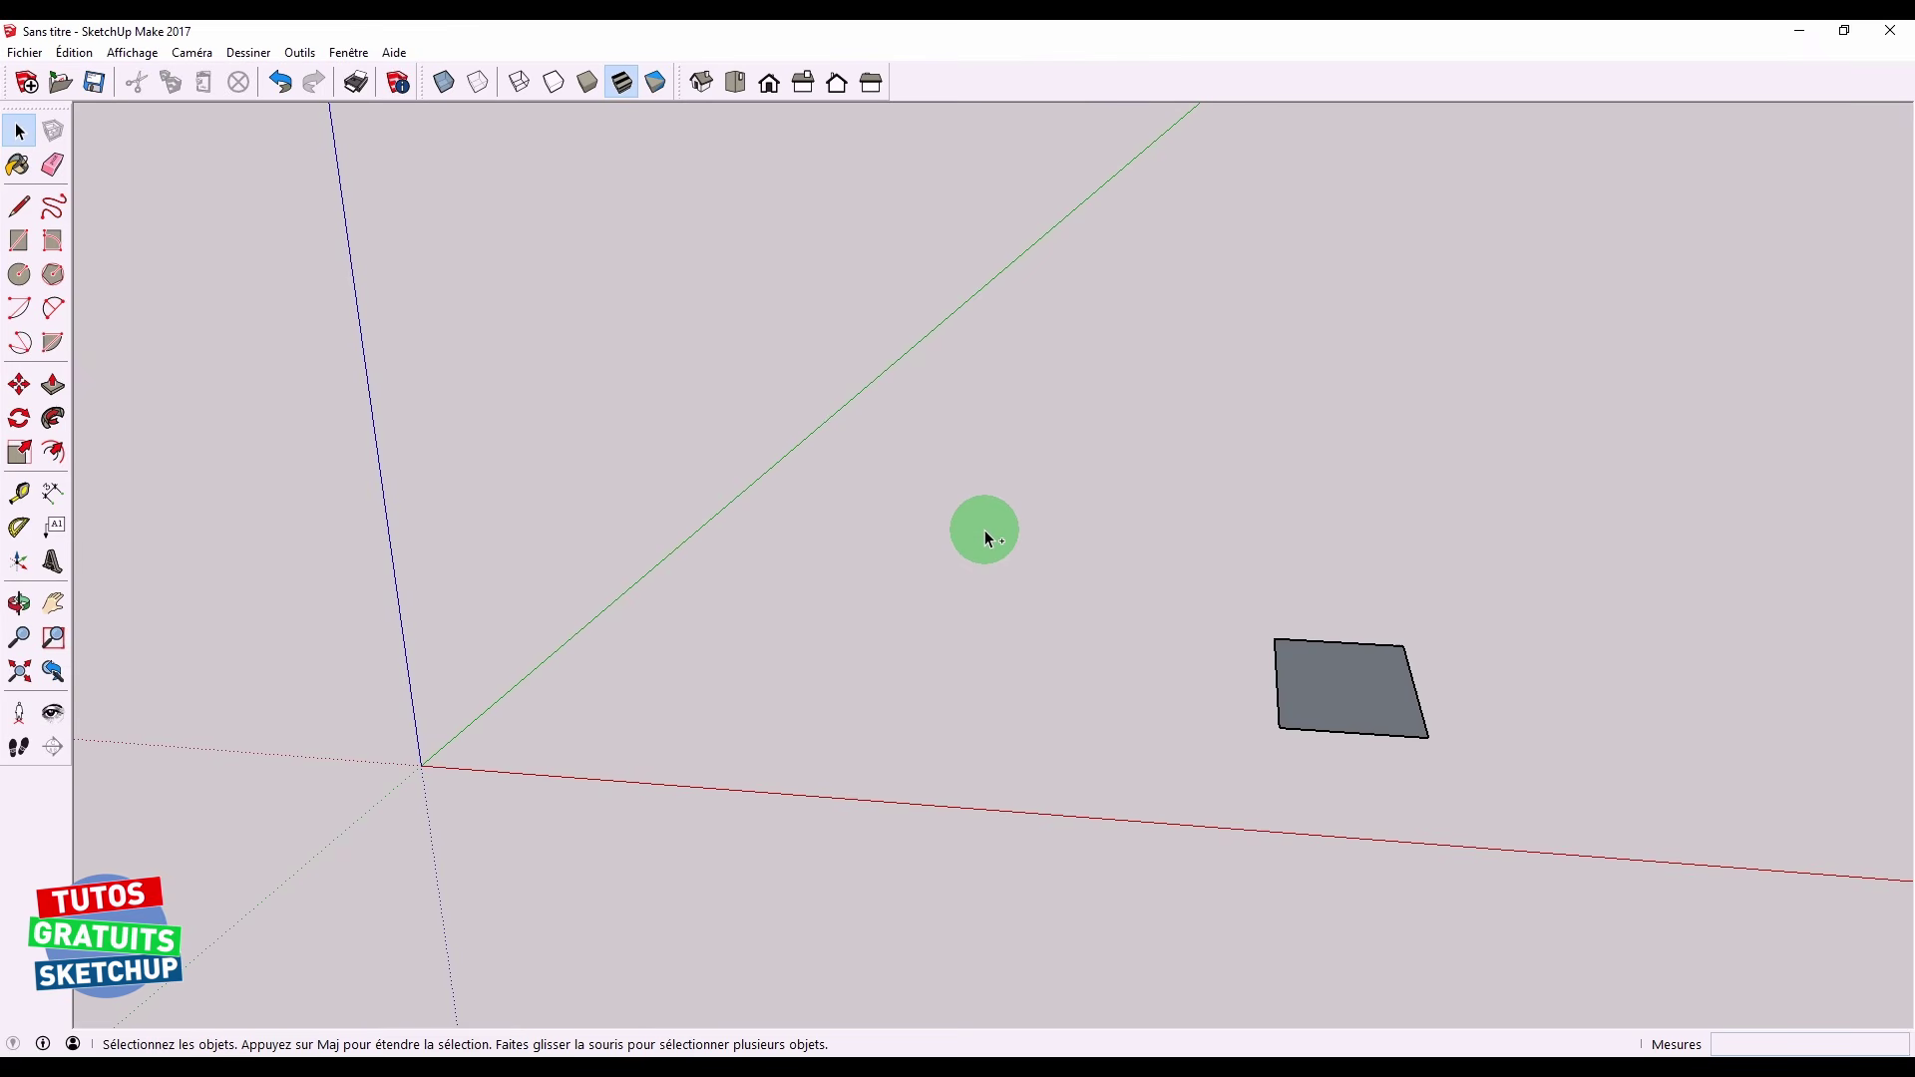
{"action": "key", "text": "ctrl+z"}
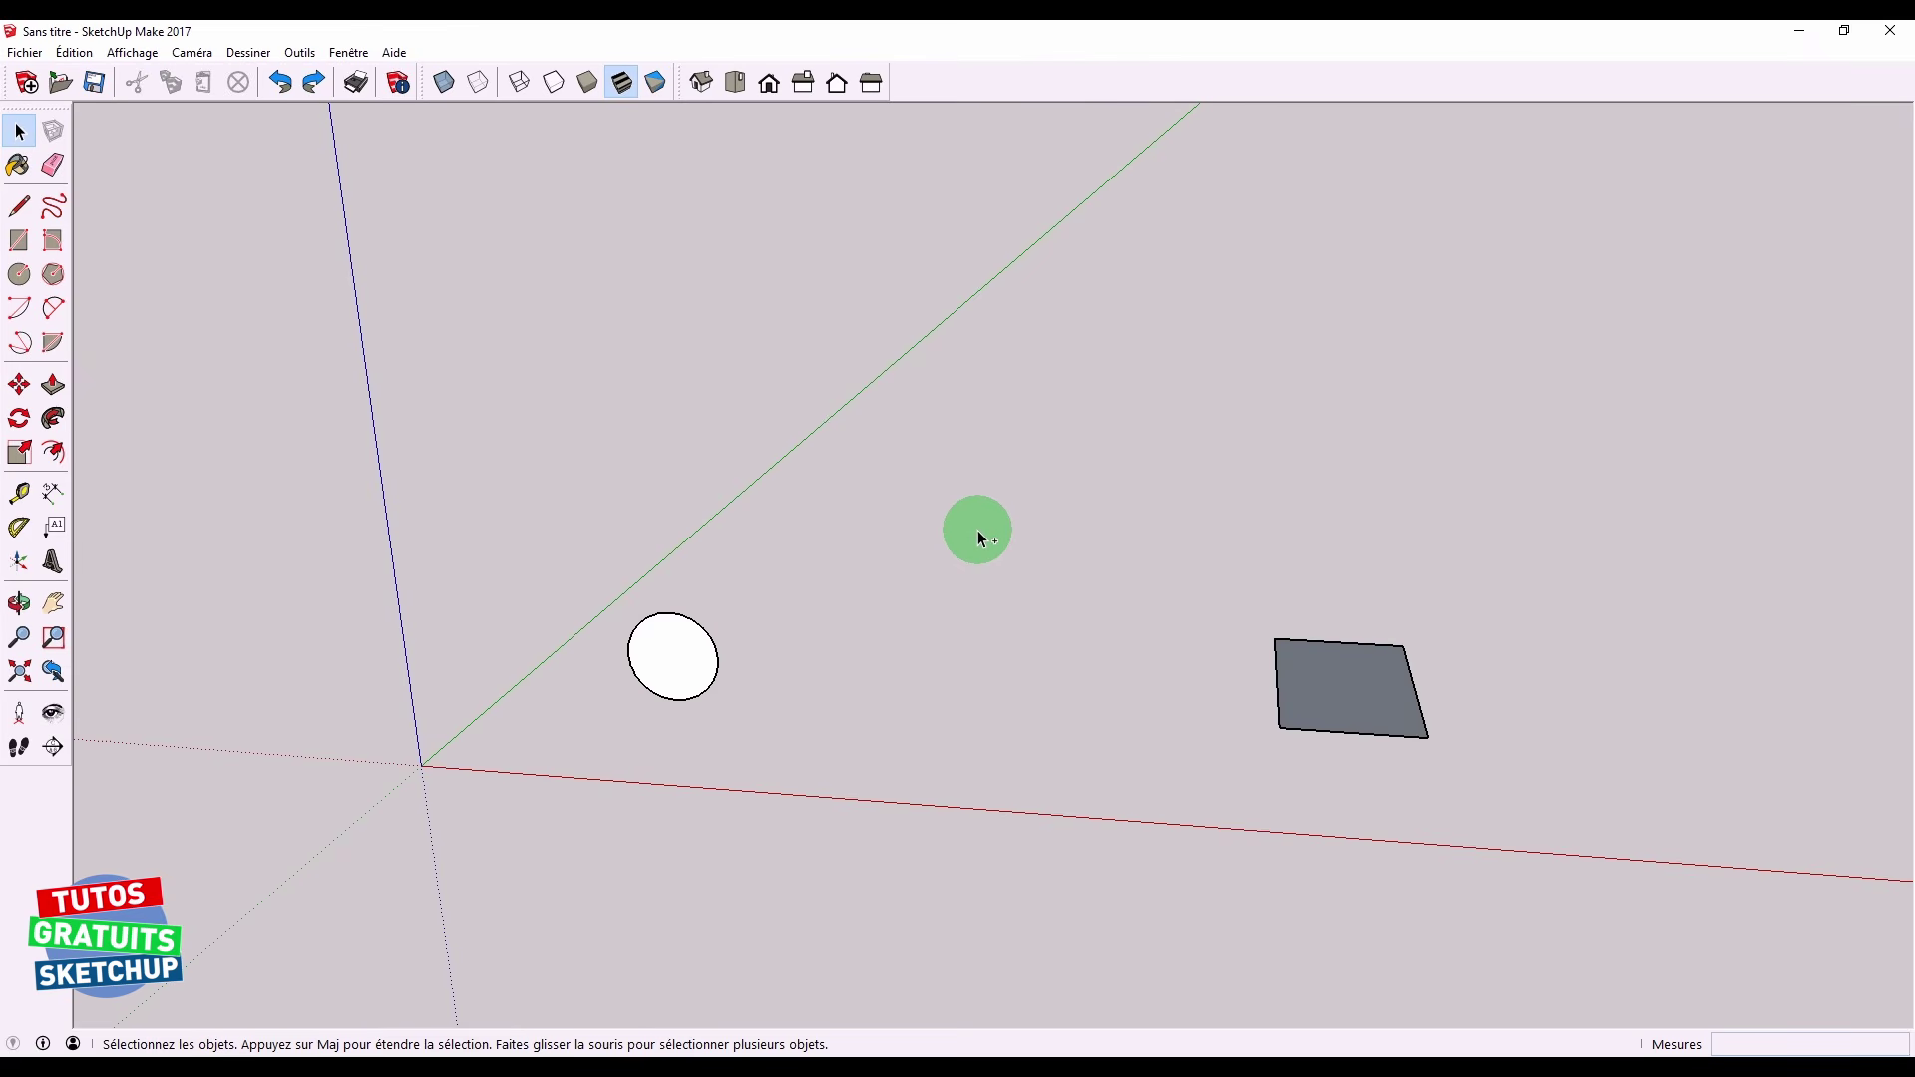
{"action": "key", "text": "ctrl+a"}
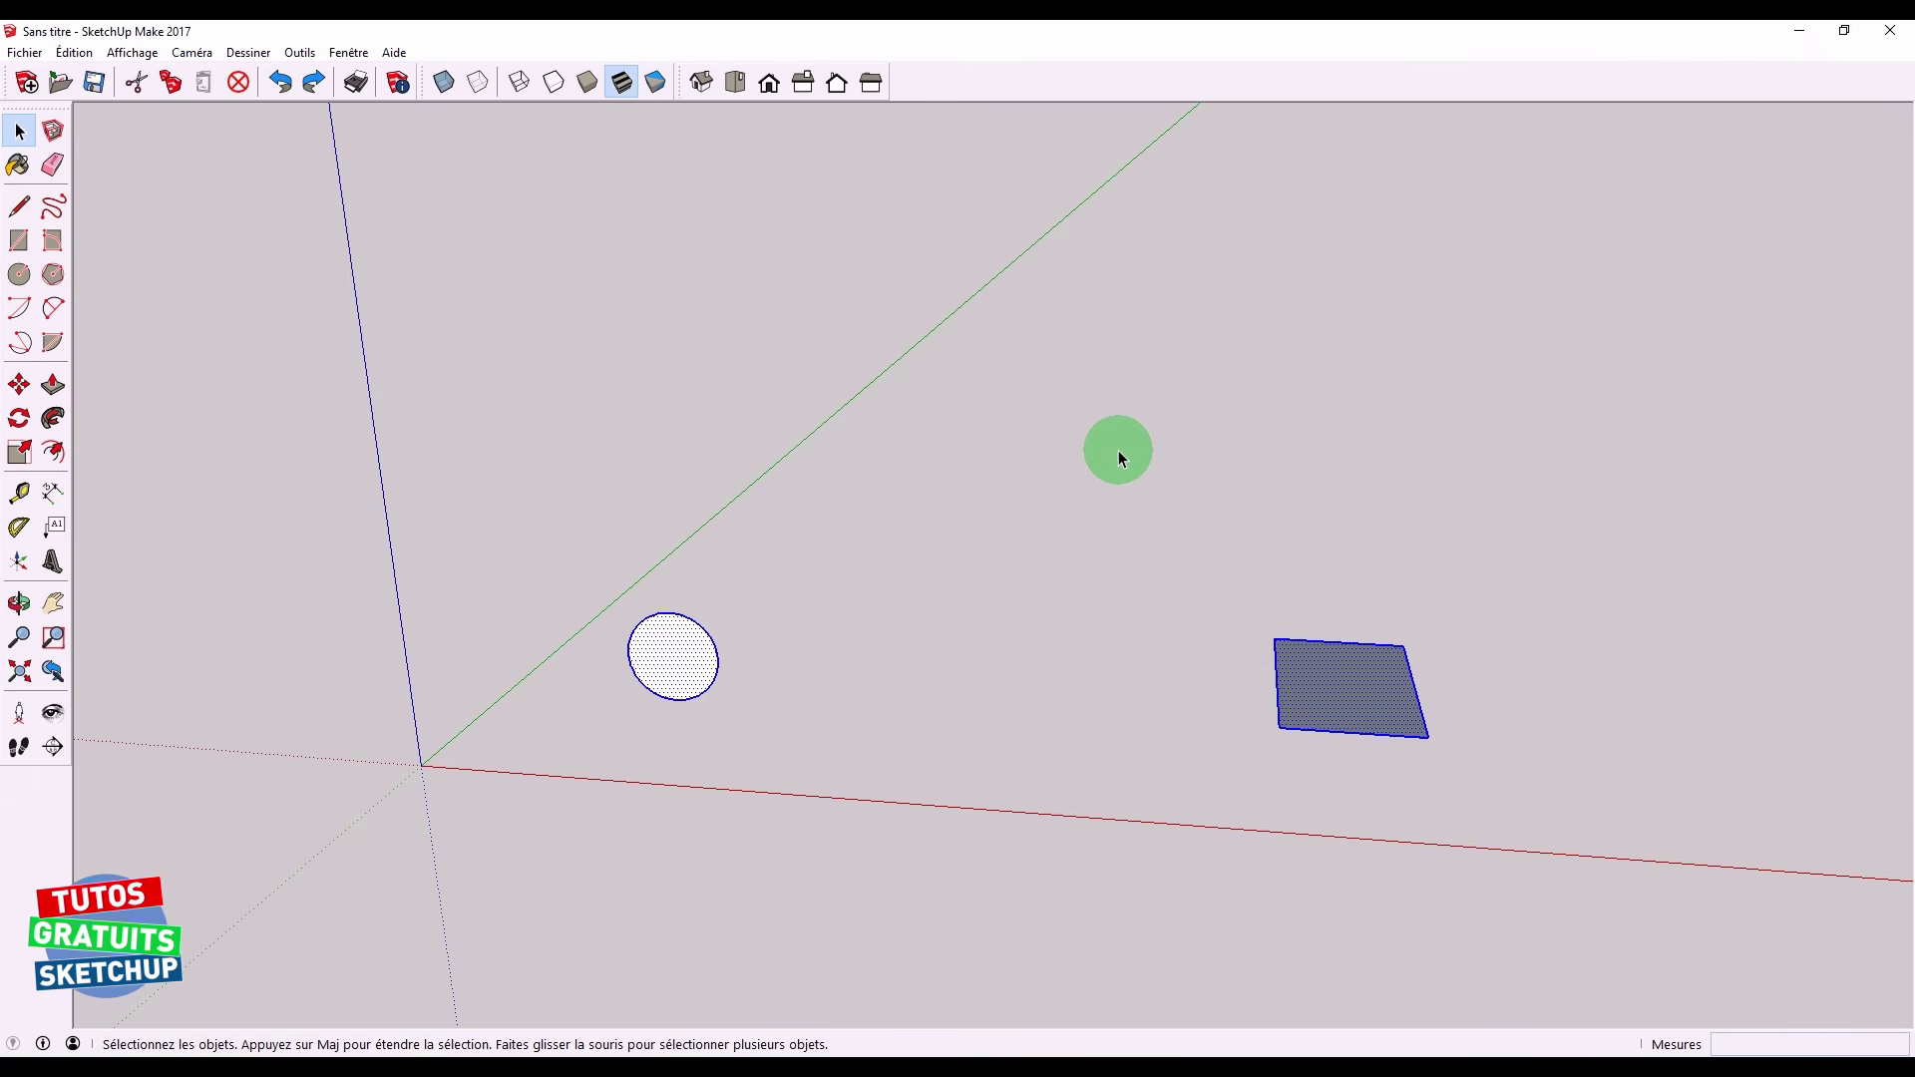
{"action": "key", "text": "Delete"}
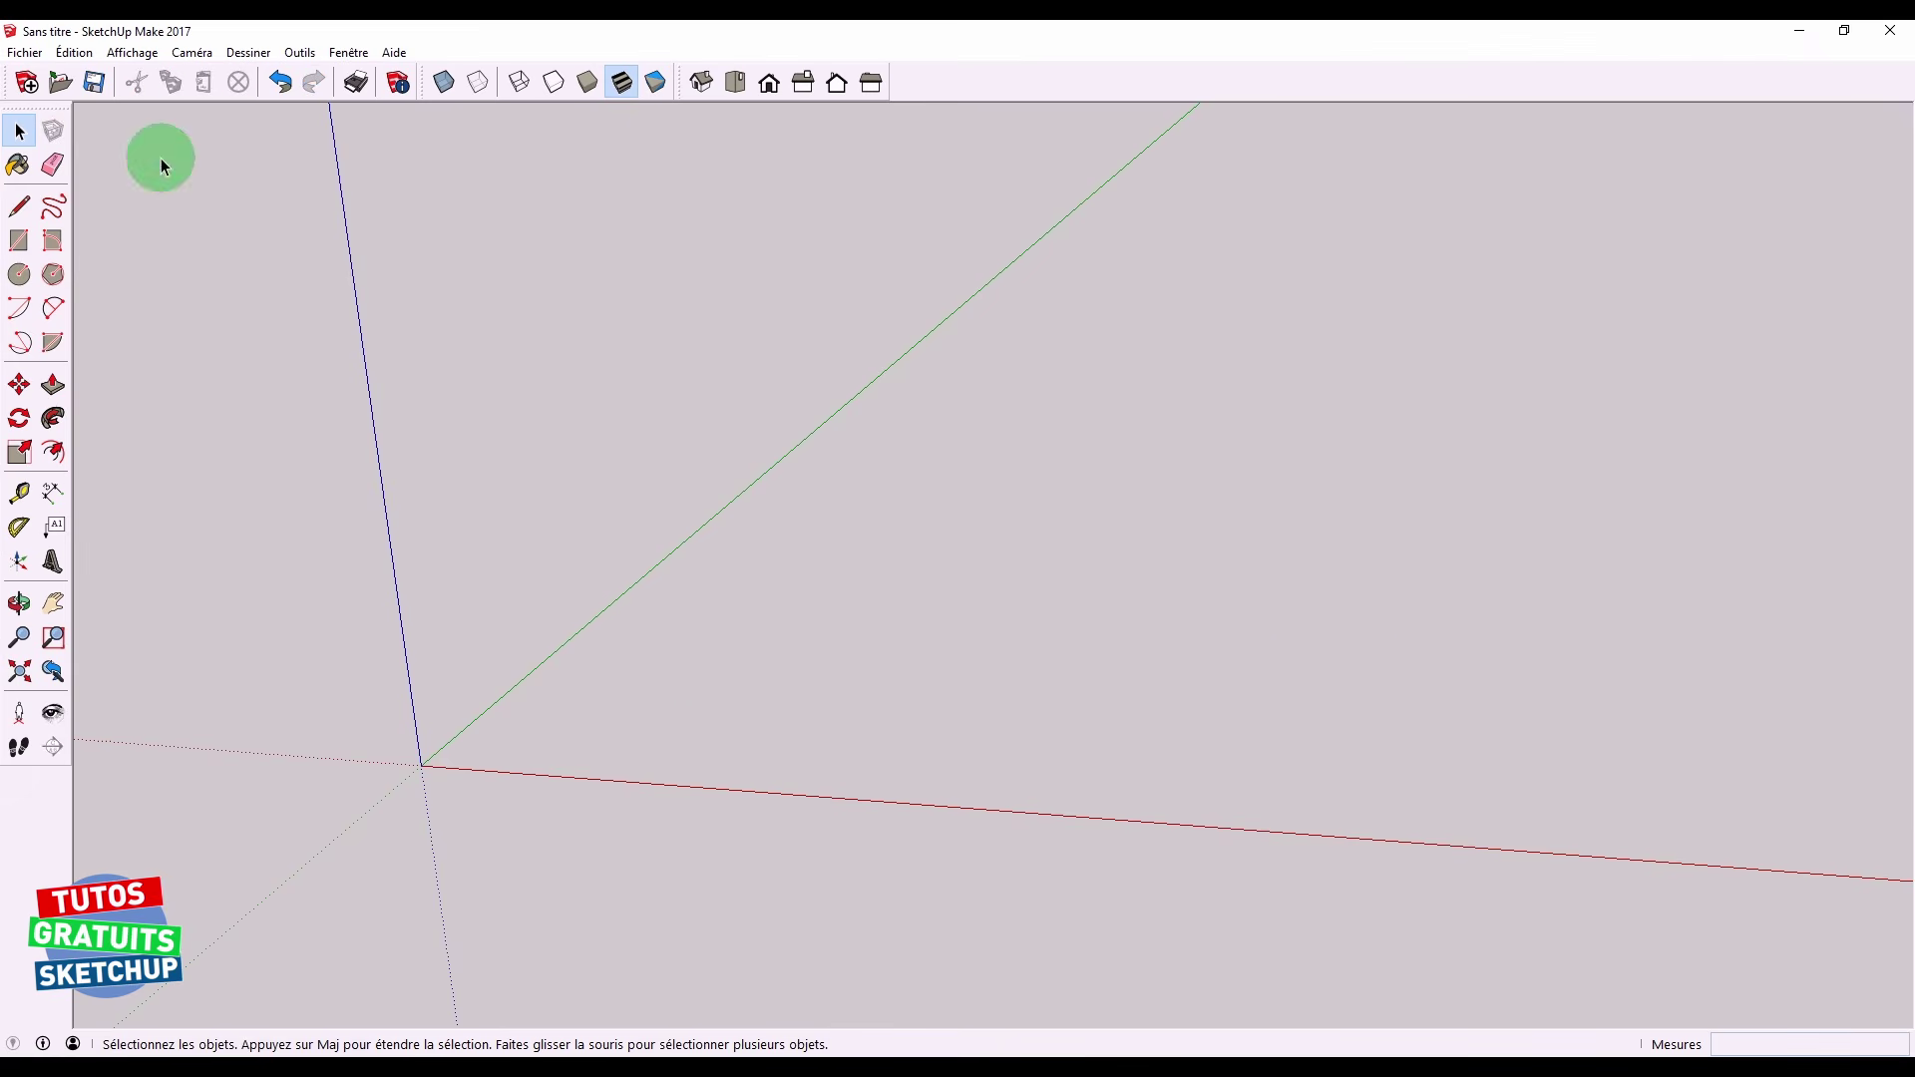
{"action": "left_click", "coordinate": [24, 52]}
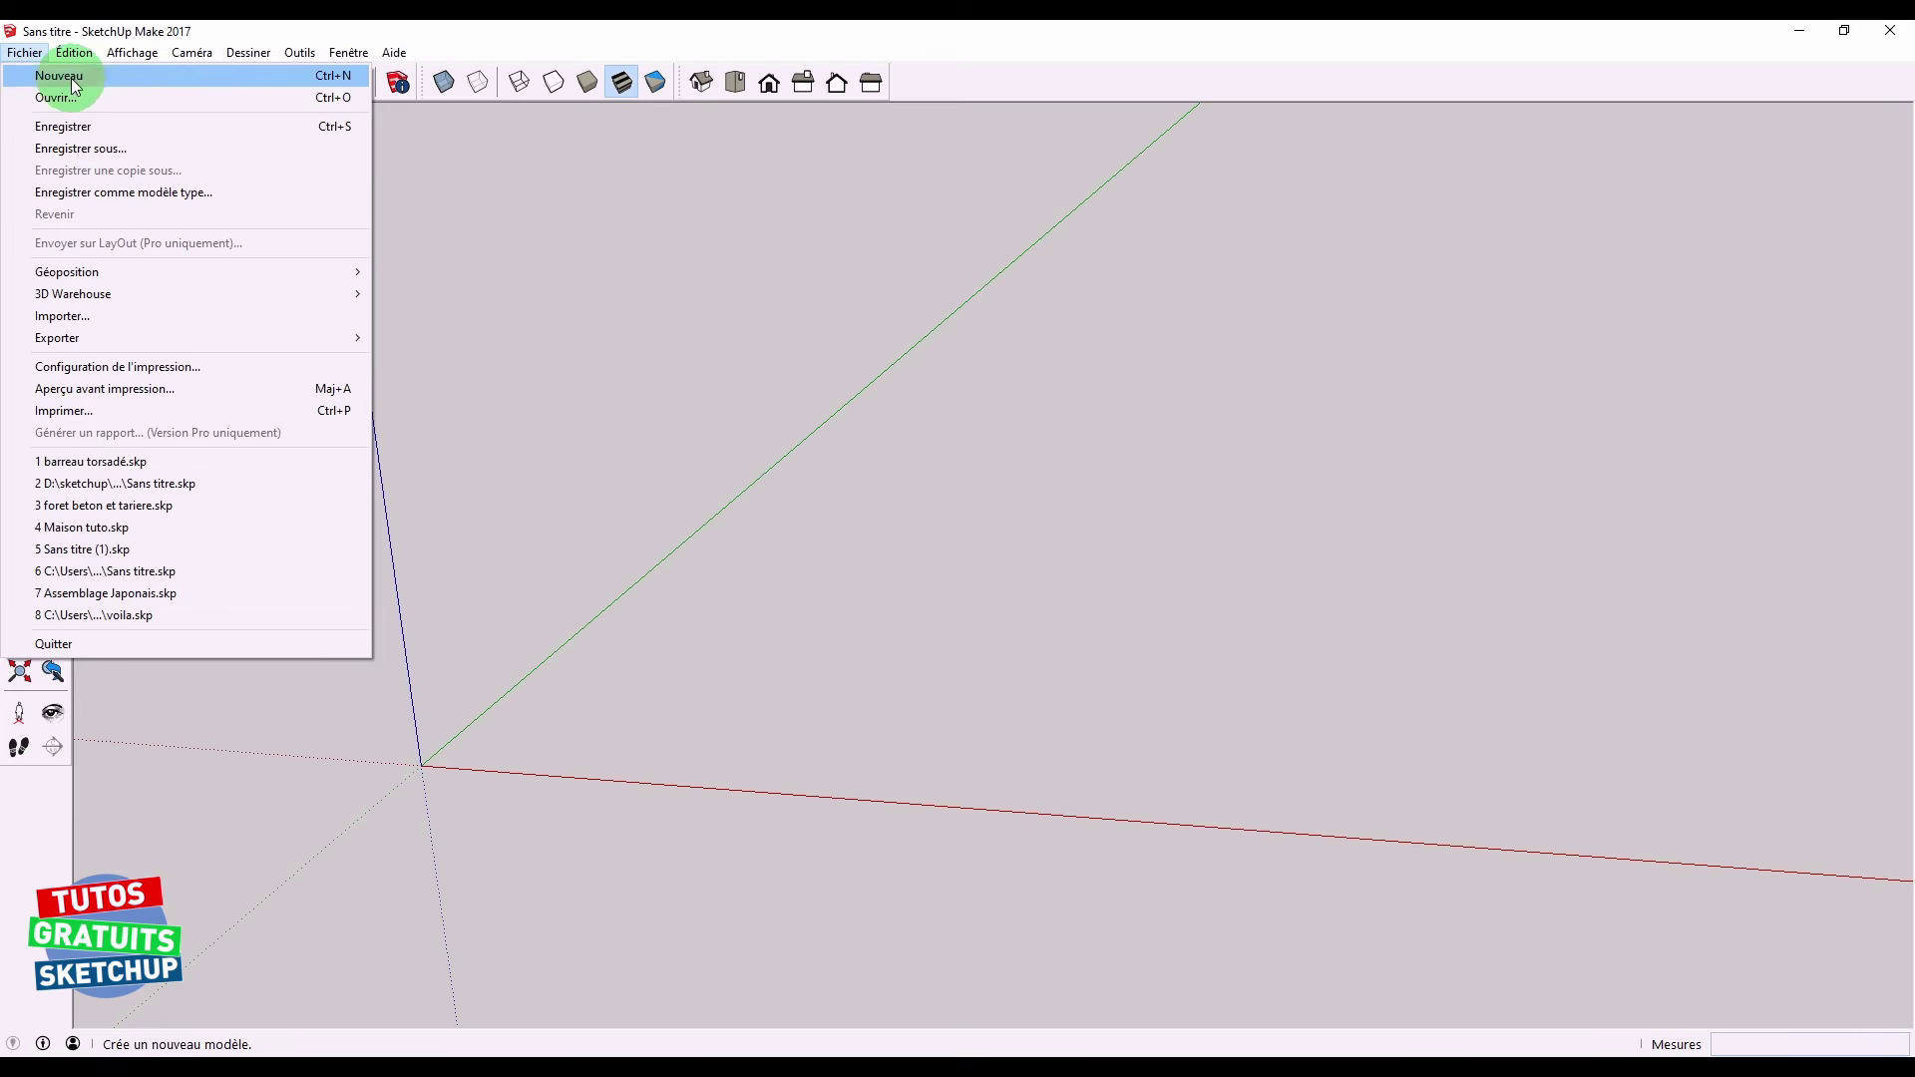
{"action": "left_click", "coordinate": [1299, 540]}
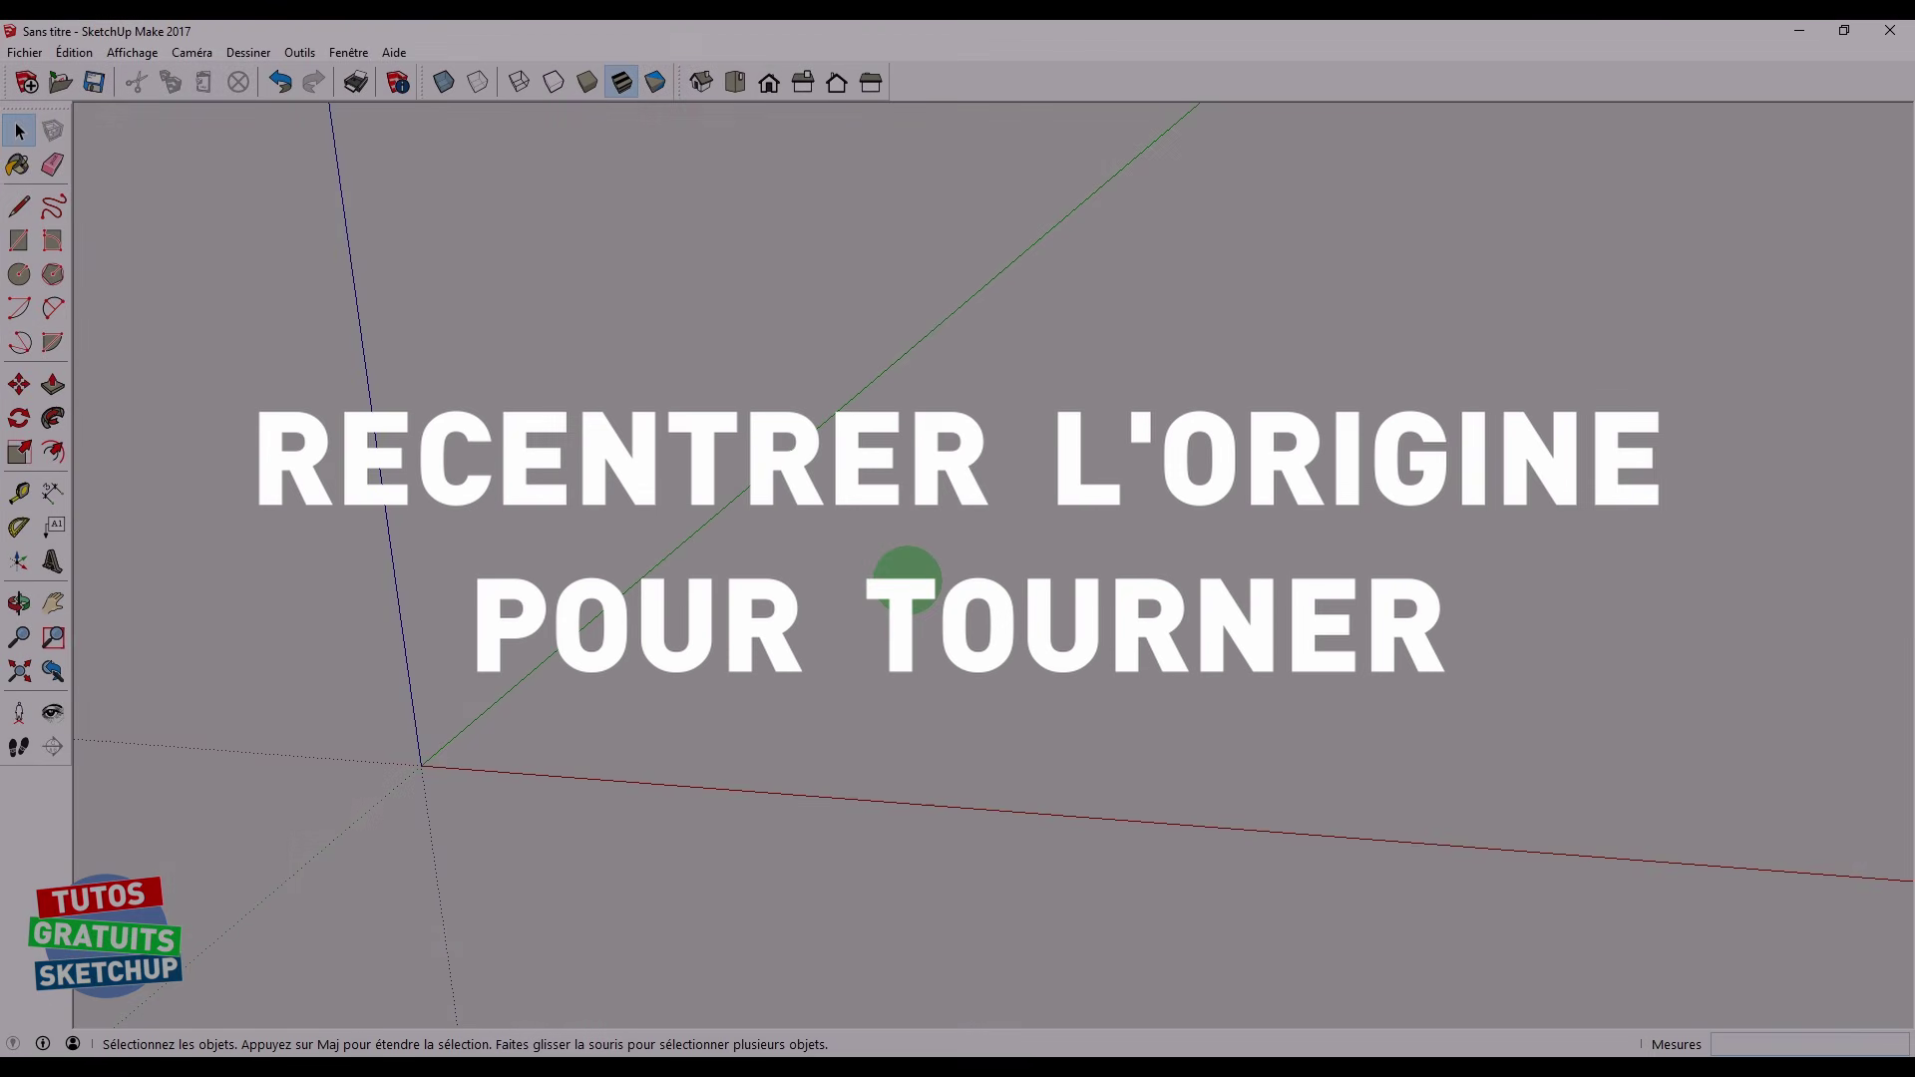
Recentre the view on the axes' origin with Zoom Extents and orbit around it
{"action": "middle_click_drag", "start_coordinate": [788, 685], "coordinate": [662, 662]}
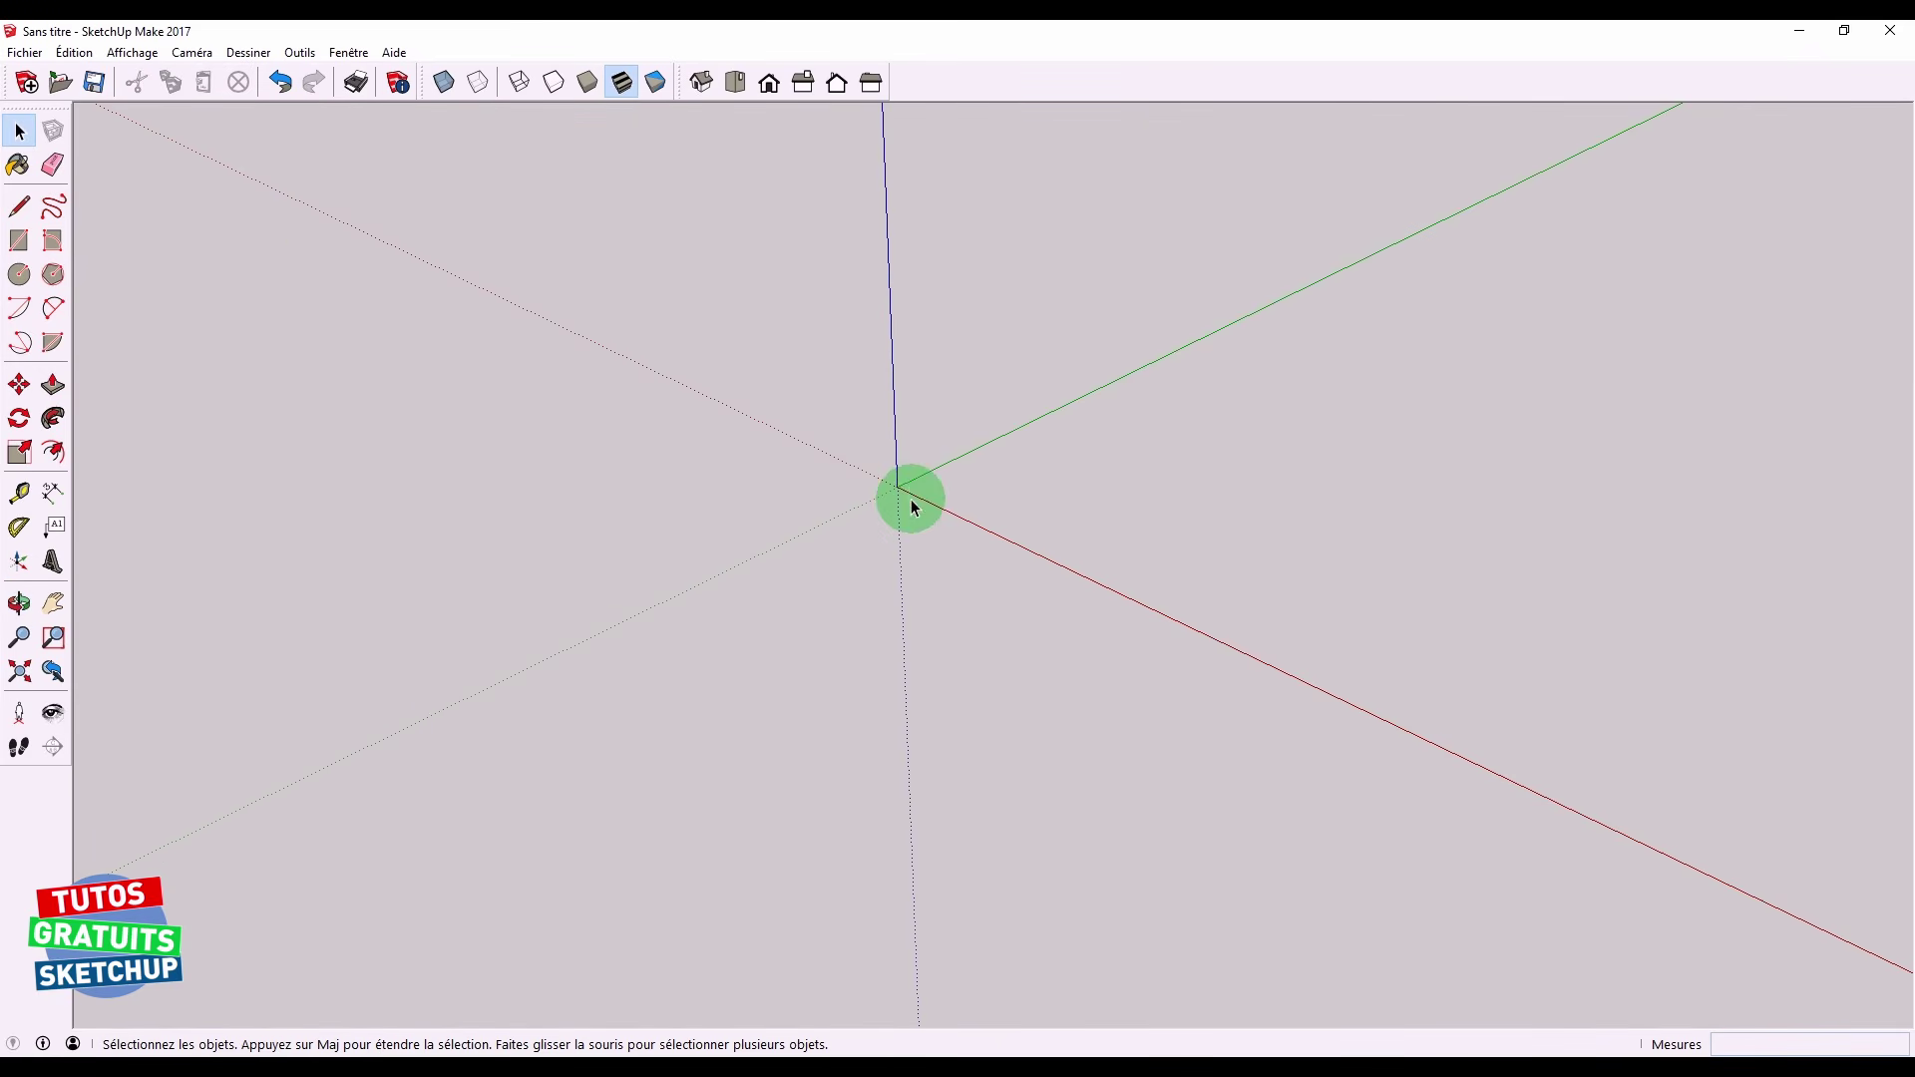
{"action": "middle_click_drag", "start_coordinate": [846, 545], "coordinate": [760, 592]}
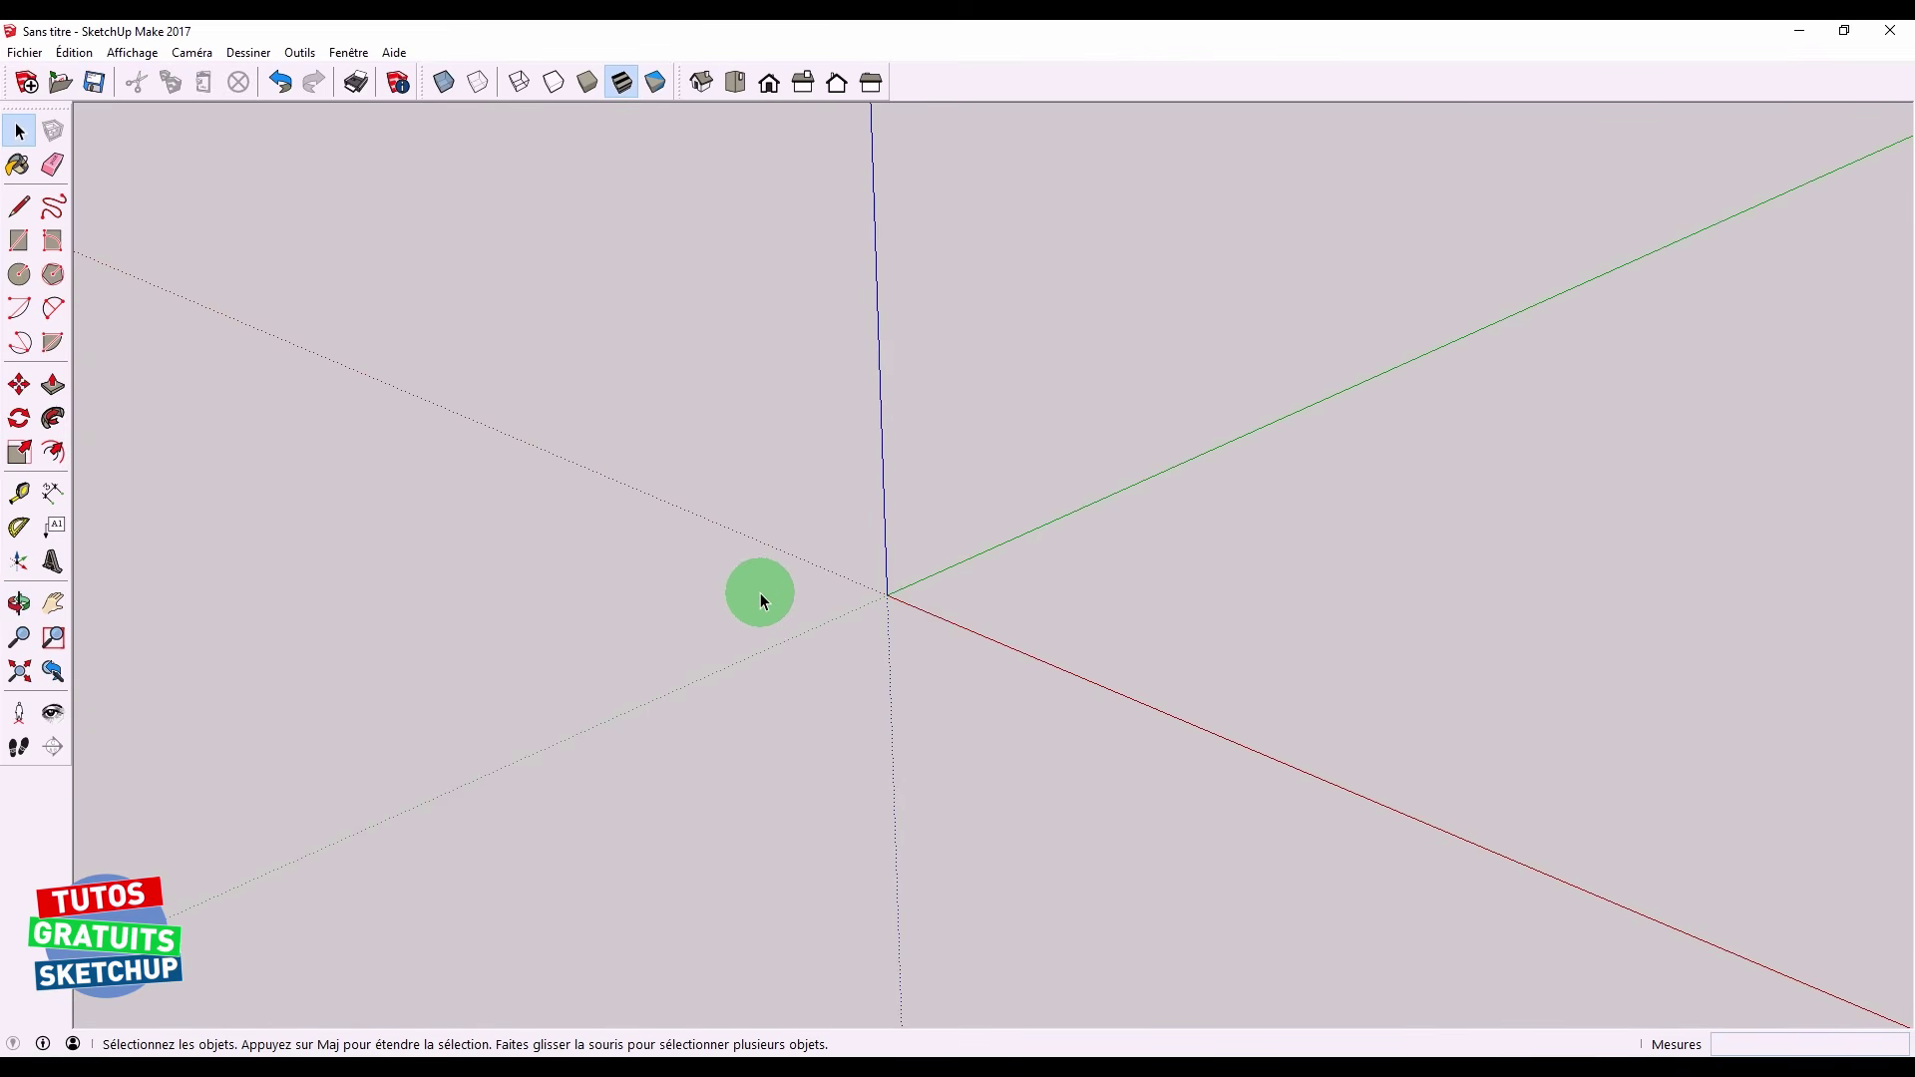
{"action": "left_click", "coordinate": [20, 675]}
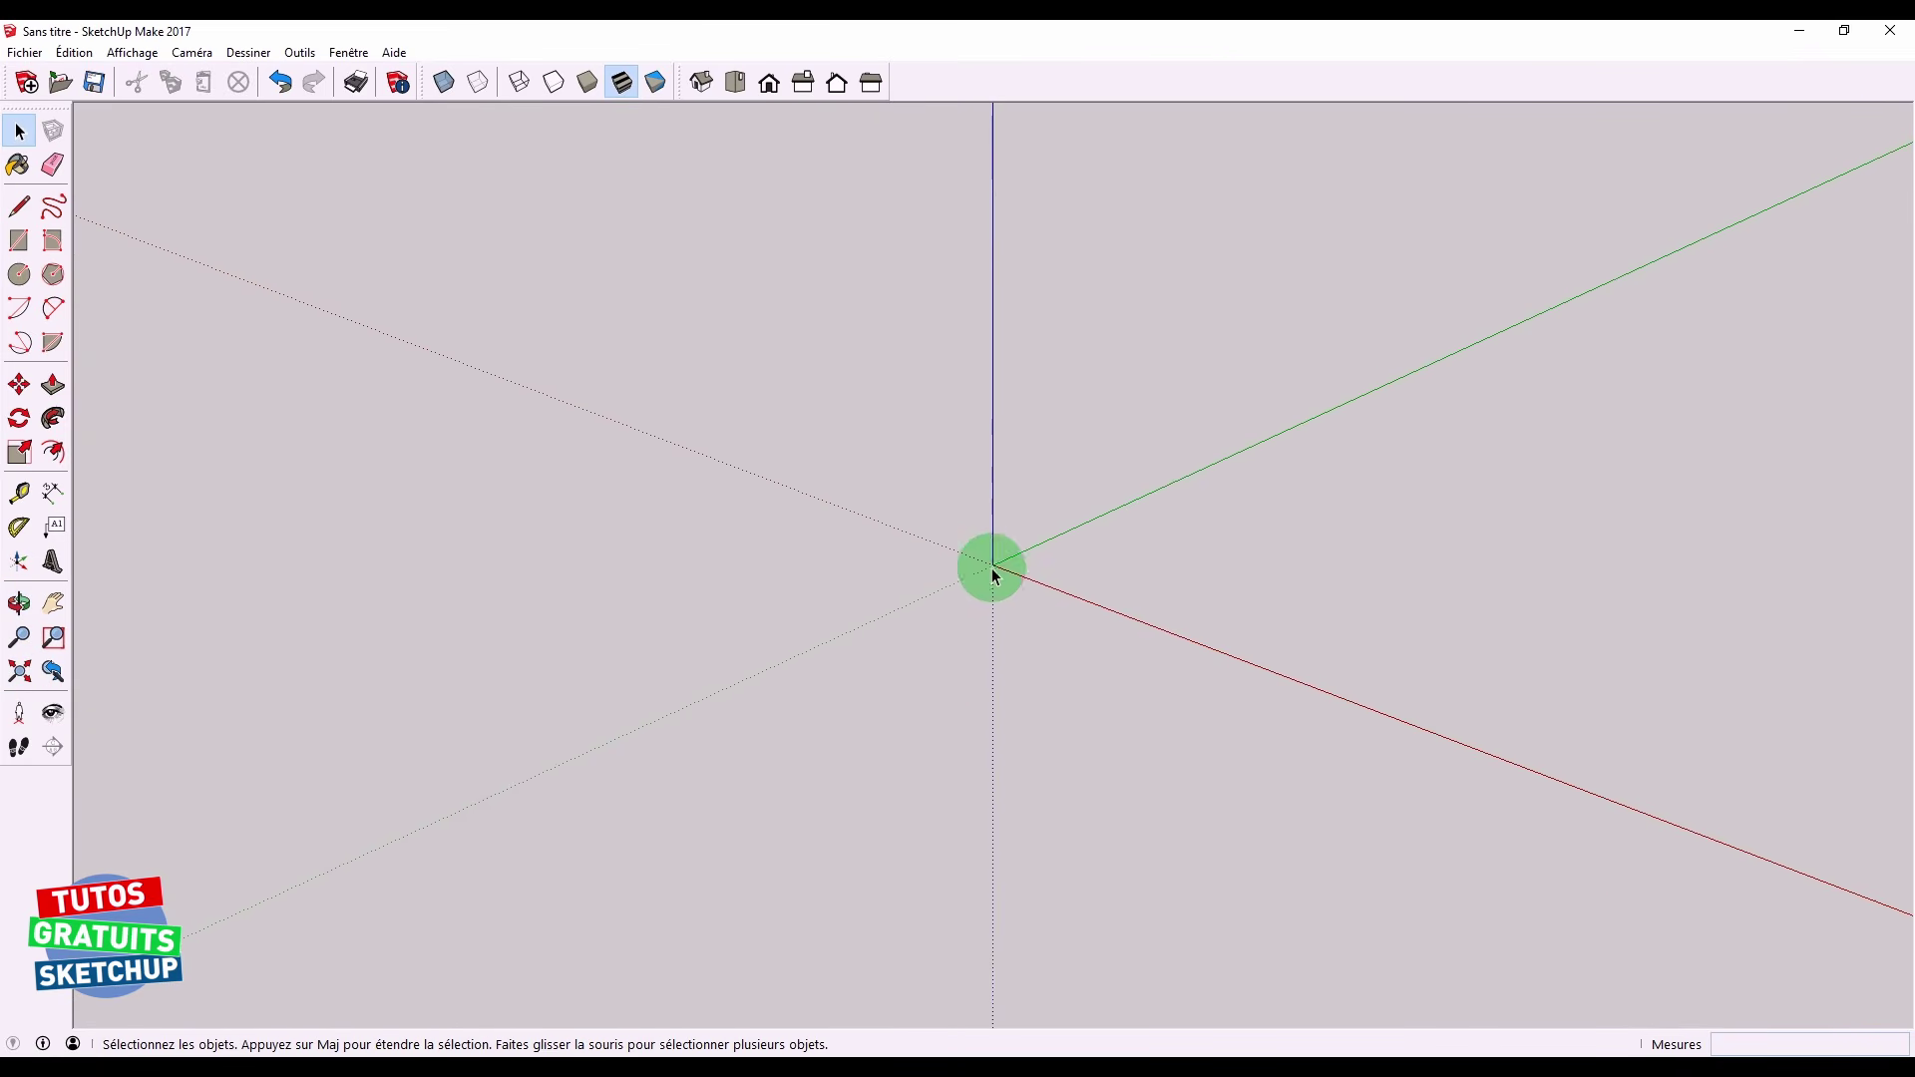
{"action": "middle_click_drag", "start_coordinate": [859, 714], "coordinate": [902, 624]}
{"action": "key", "text": "space"}
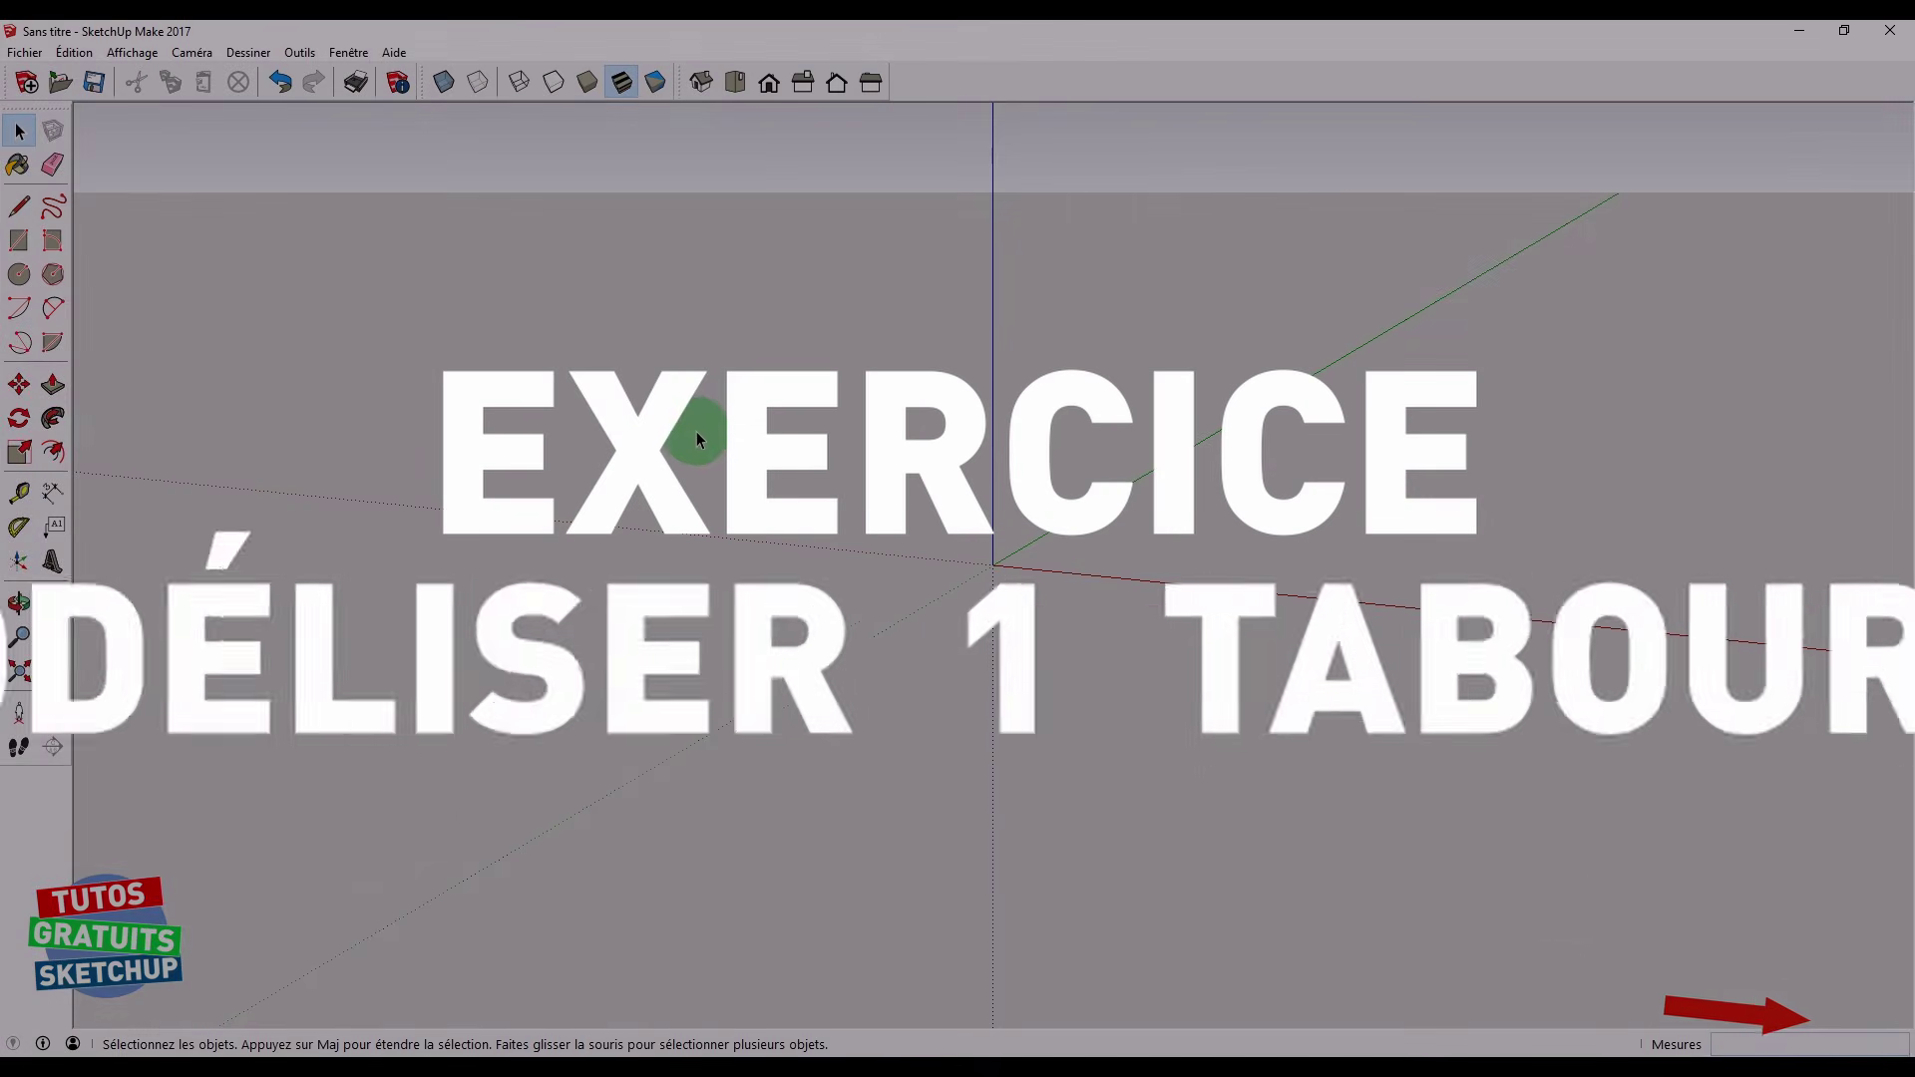
Draw a golden rectangle from the origin on the ground plane, about 254 by 411 mm, and check it from a lower angle
{"action": "middle_click_drag", "start_coordinate": [698, 439], "coordinate": [571, 520]}
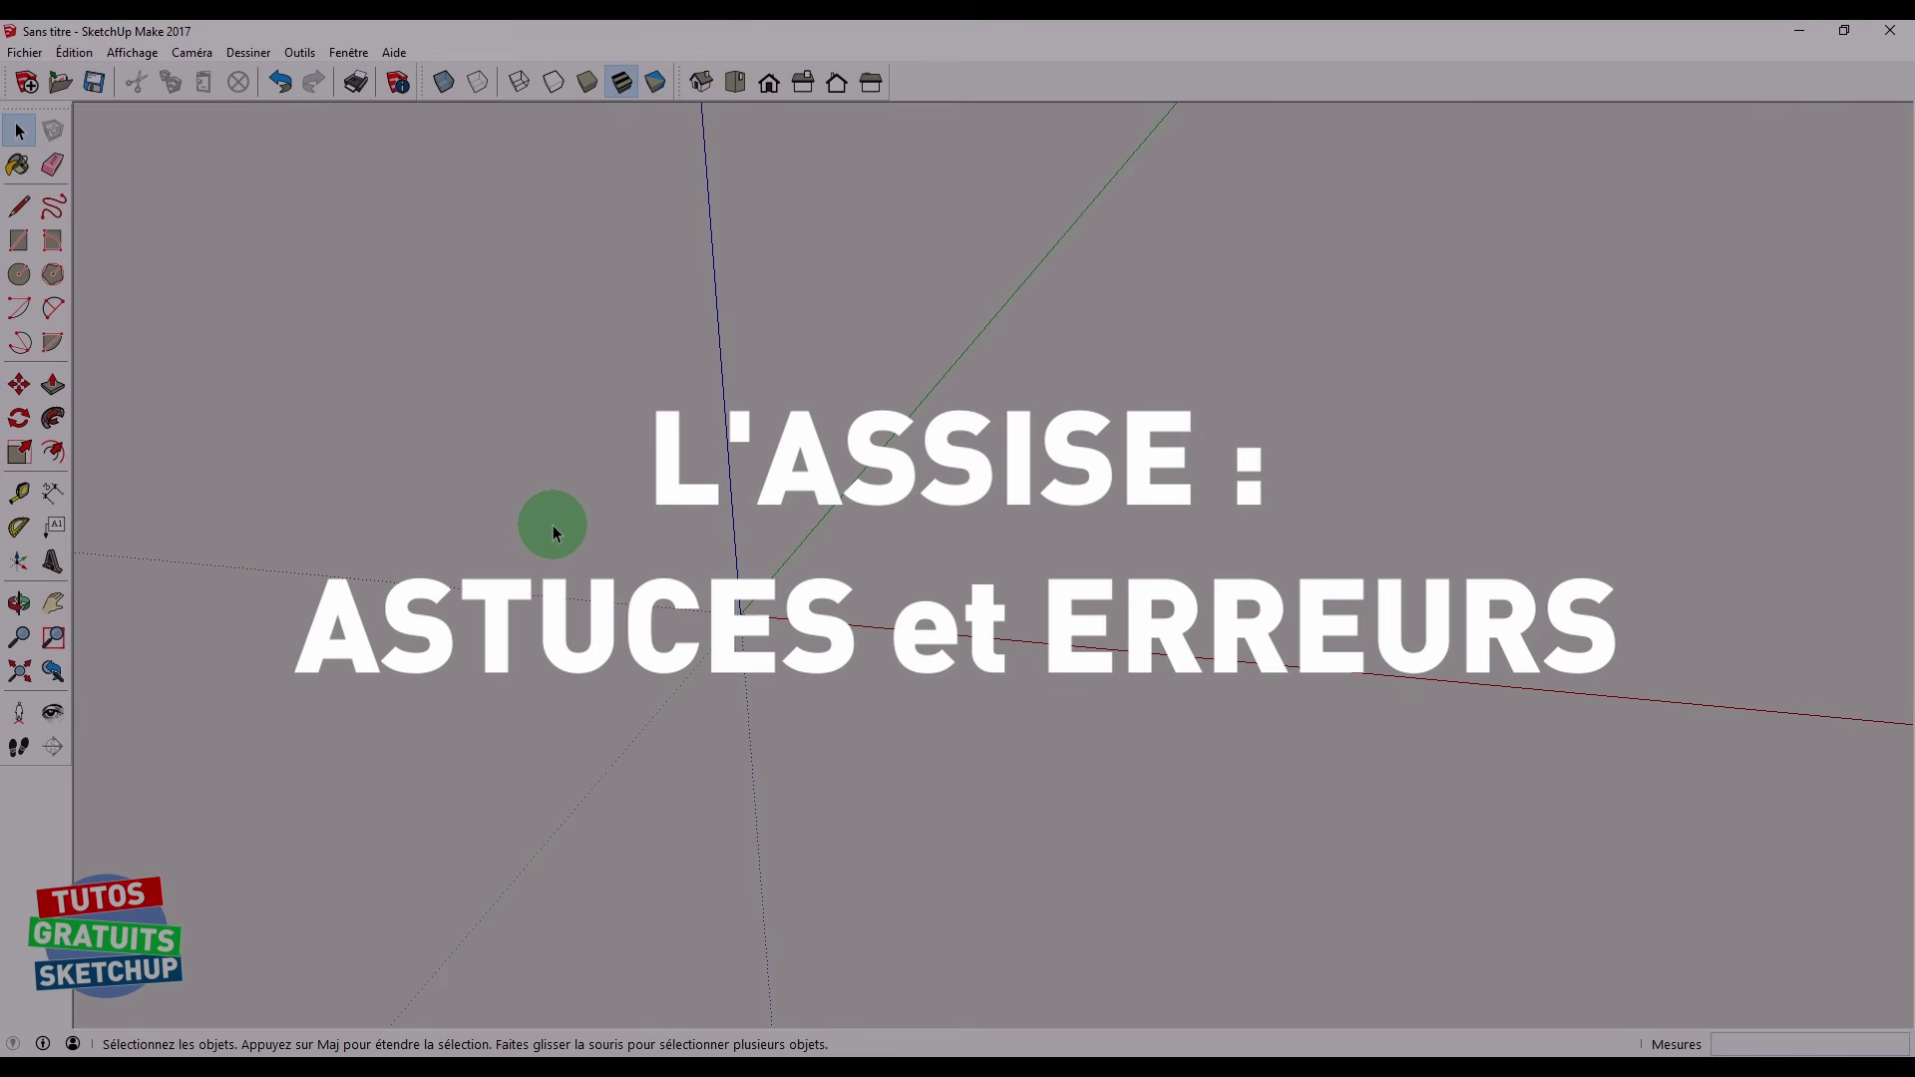
{"action": "key", "text": "r"}
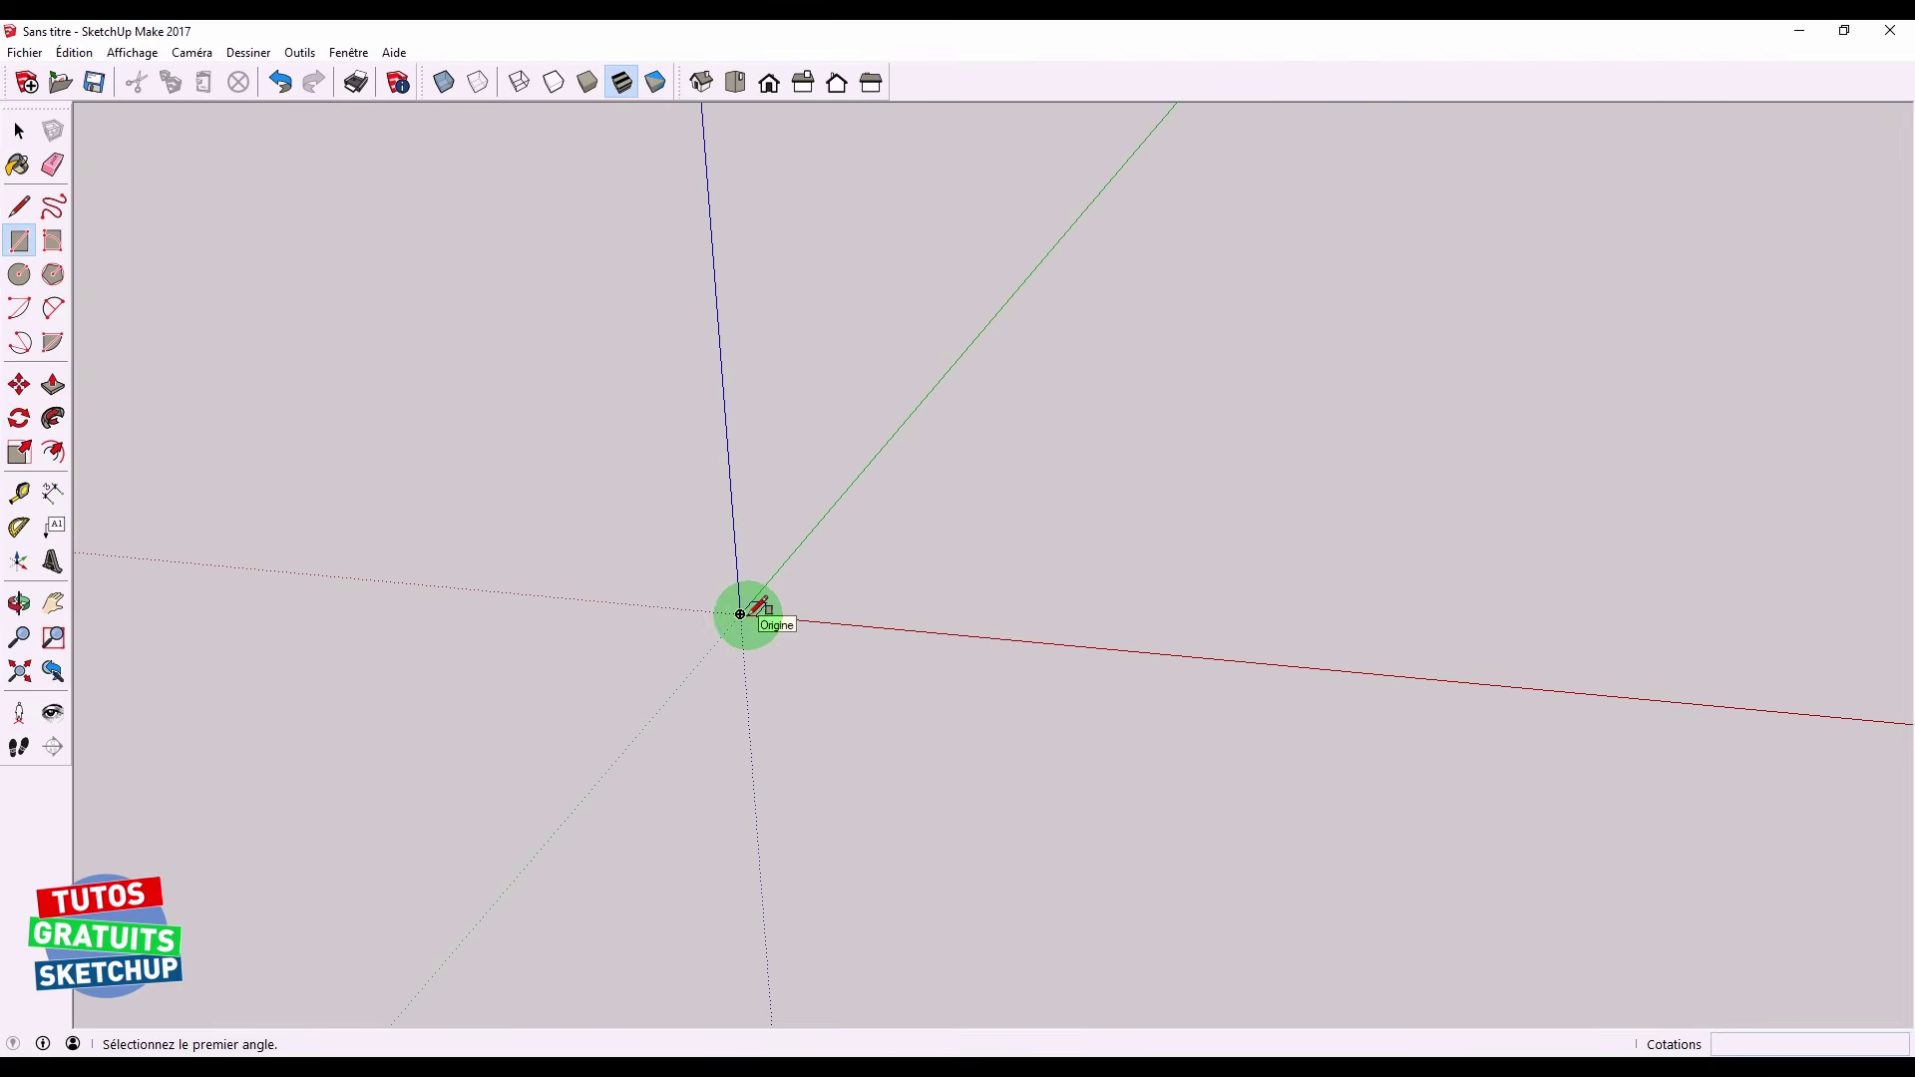
{"action": "left_click", "coordinate": [740, 614]}
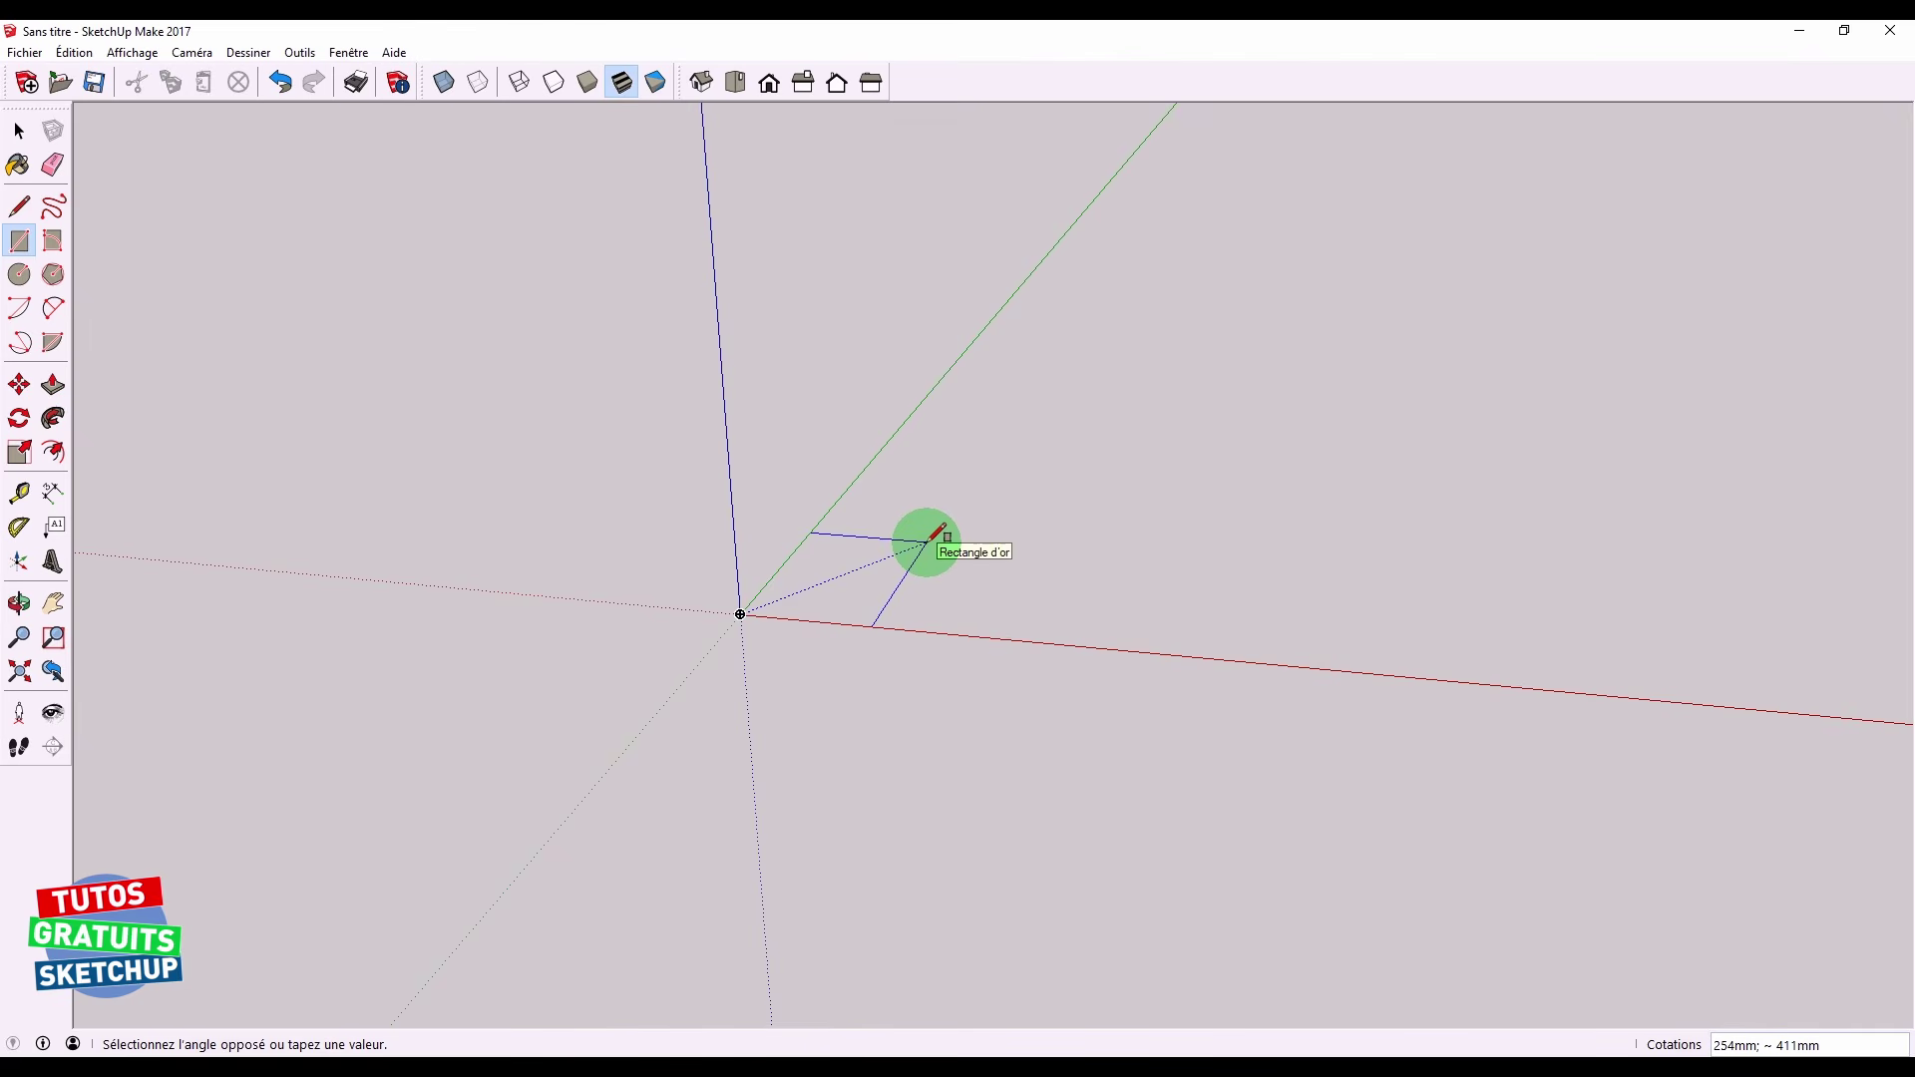
{"action": "left_click", "coordinate": [927, 541]}
{"action": "middle_click_drag", "start_coordinate": [850, 671], "coordinate": [948, 579]}
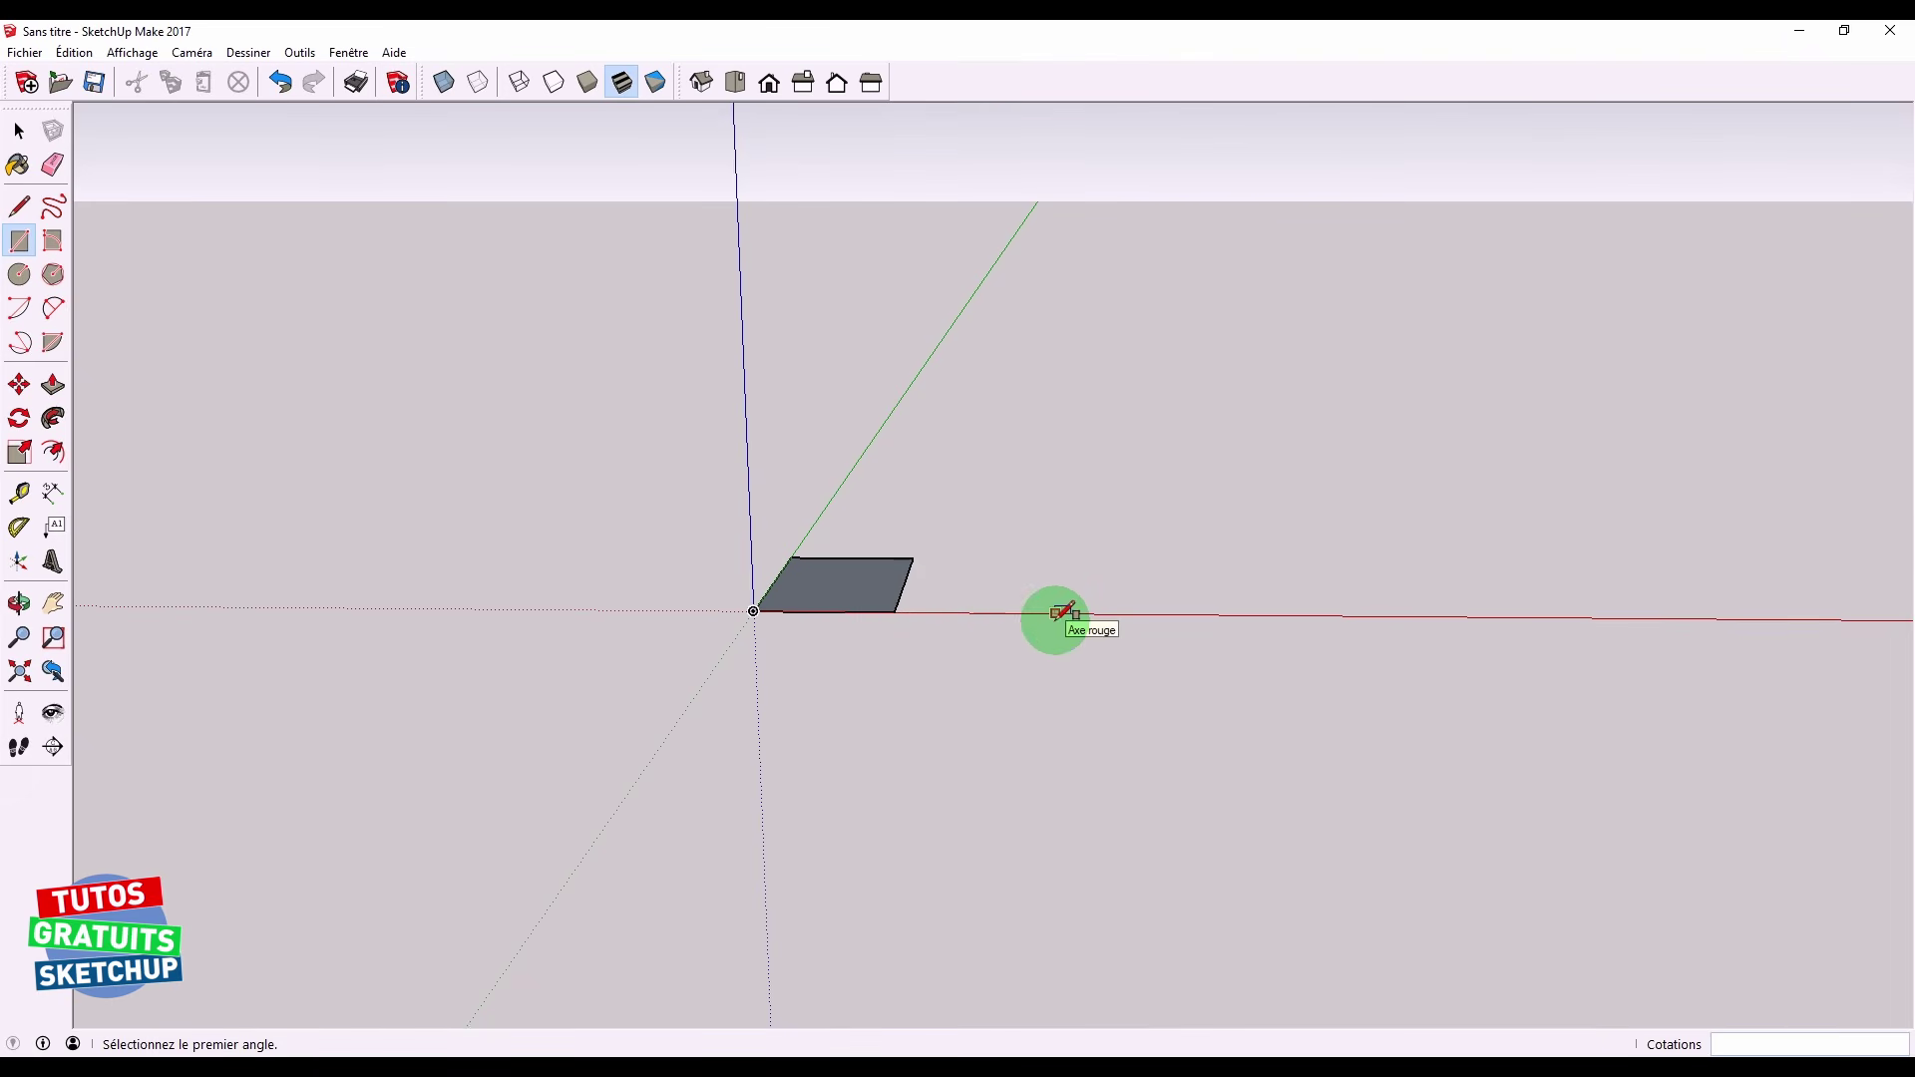
{"action": "mouse_move", "coordinate": [611, 300]}
{"action": "middle_mouse_down"}
{"action": "mouse_move", "coordinate": [597, 635]}
{"action": "mouse_move", "coordinate": [709, 192]}
{"action": "mouse_move", "coordinate": [645, 706]}
{"action": "mouse_move", "coordinate": [630, 437]}
{"action": "mouse_move", "coordinate": [654, 329]}
{"action": "middle_mouse_up"}
Draw a closed seven-sided irregular outline beside the rectangle with the Line tool, and try to select a face inside it
{"action": "left_click", "coordinate": [19, 207]}
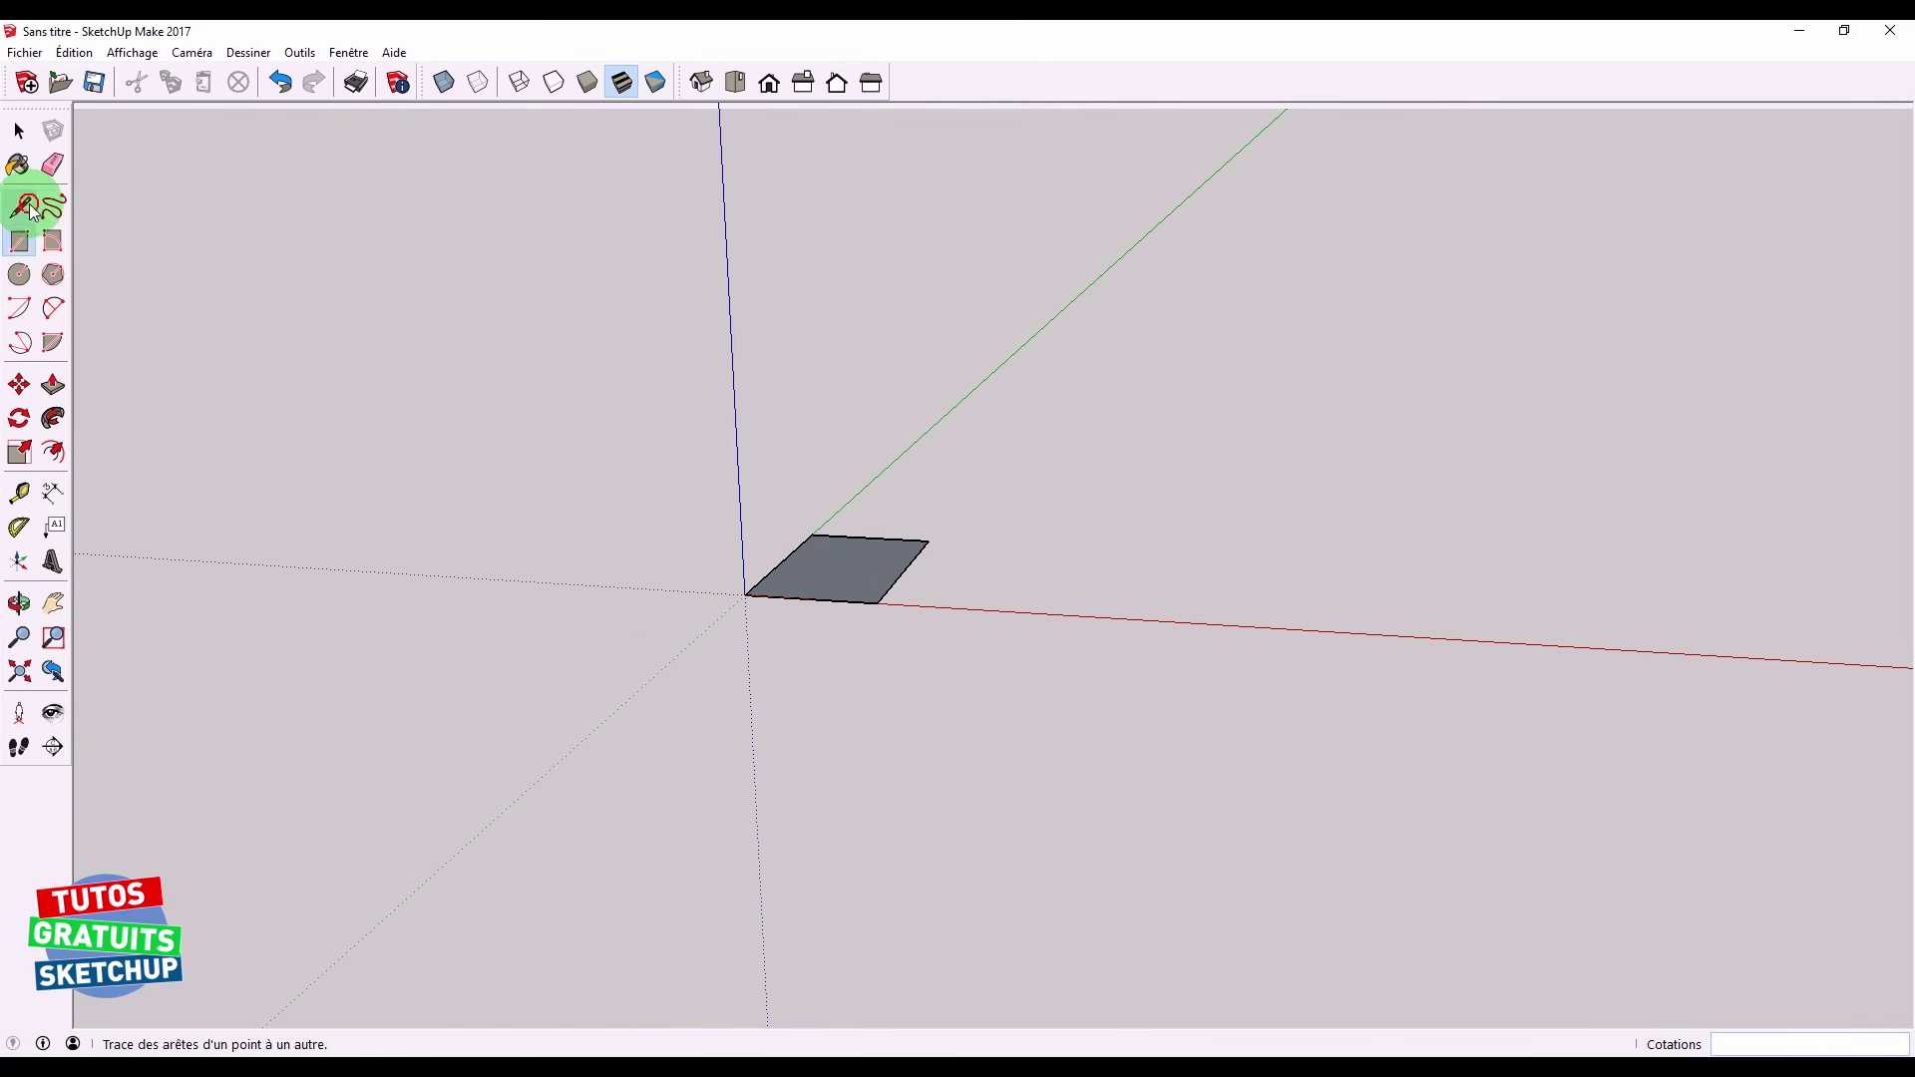
{"action": "left_click", "coordinate": [1205, 357]}
{"action": "left_click", "coordinate": [1109, 460]}
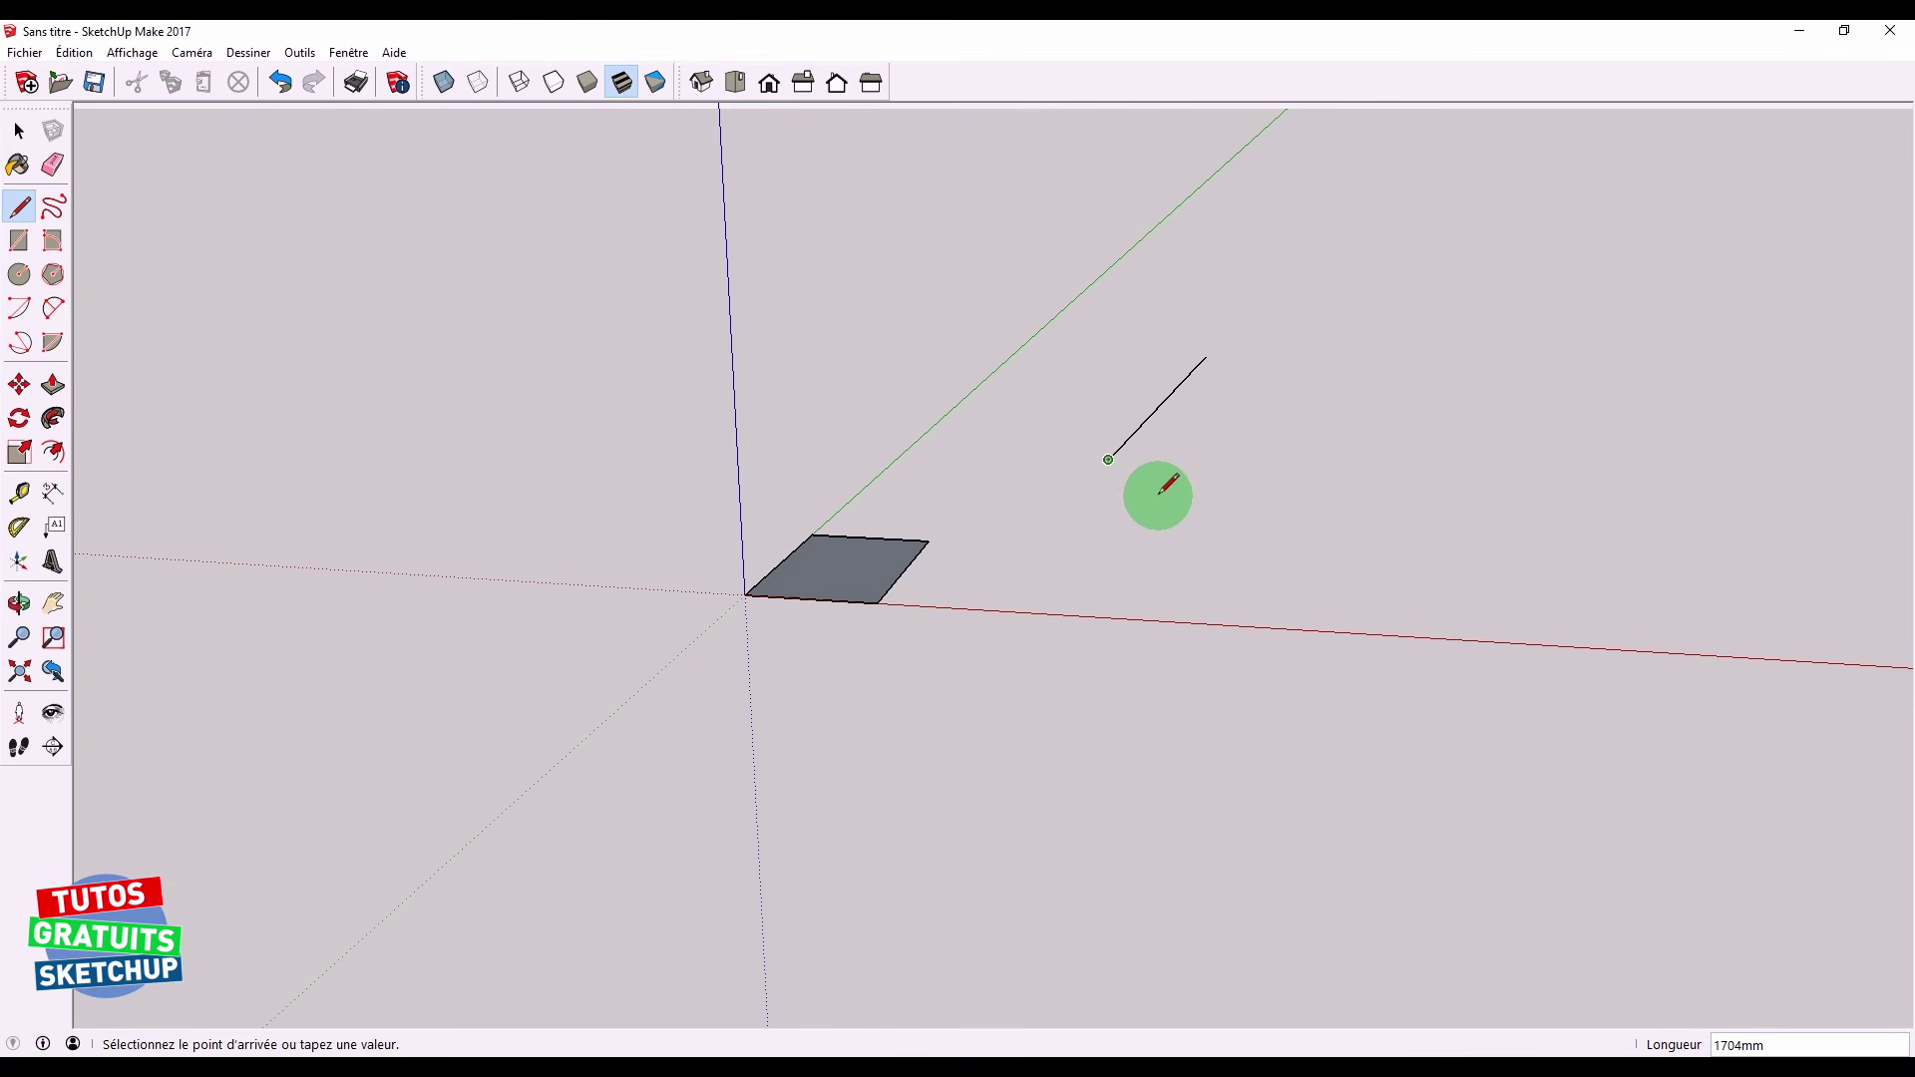
{"action": "left_click", "coordinate": [1197, 534]}
{"action": "left_click", "coordinate": [1202, 446]}
{"action": "left_click", "coordinate": [1260, 447]}
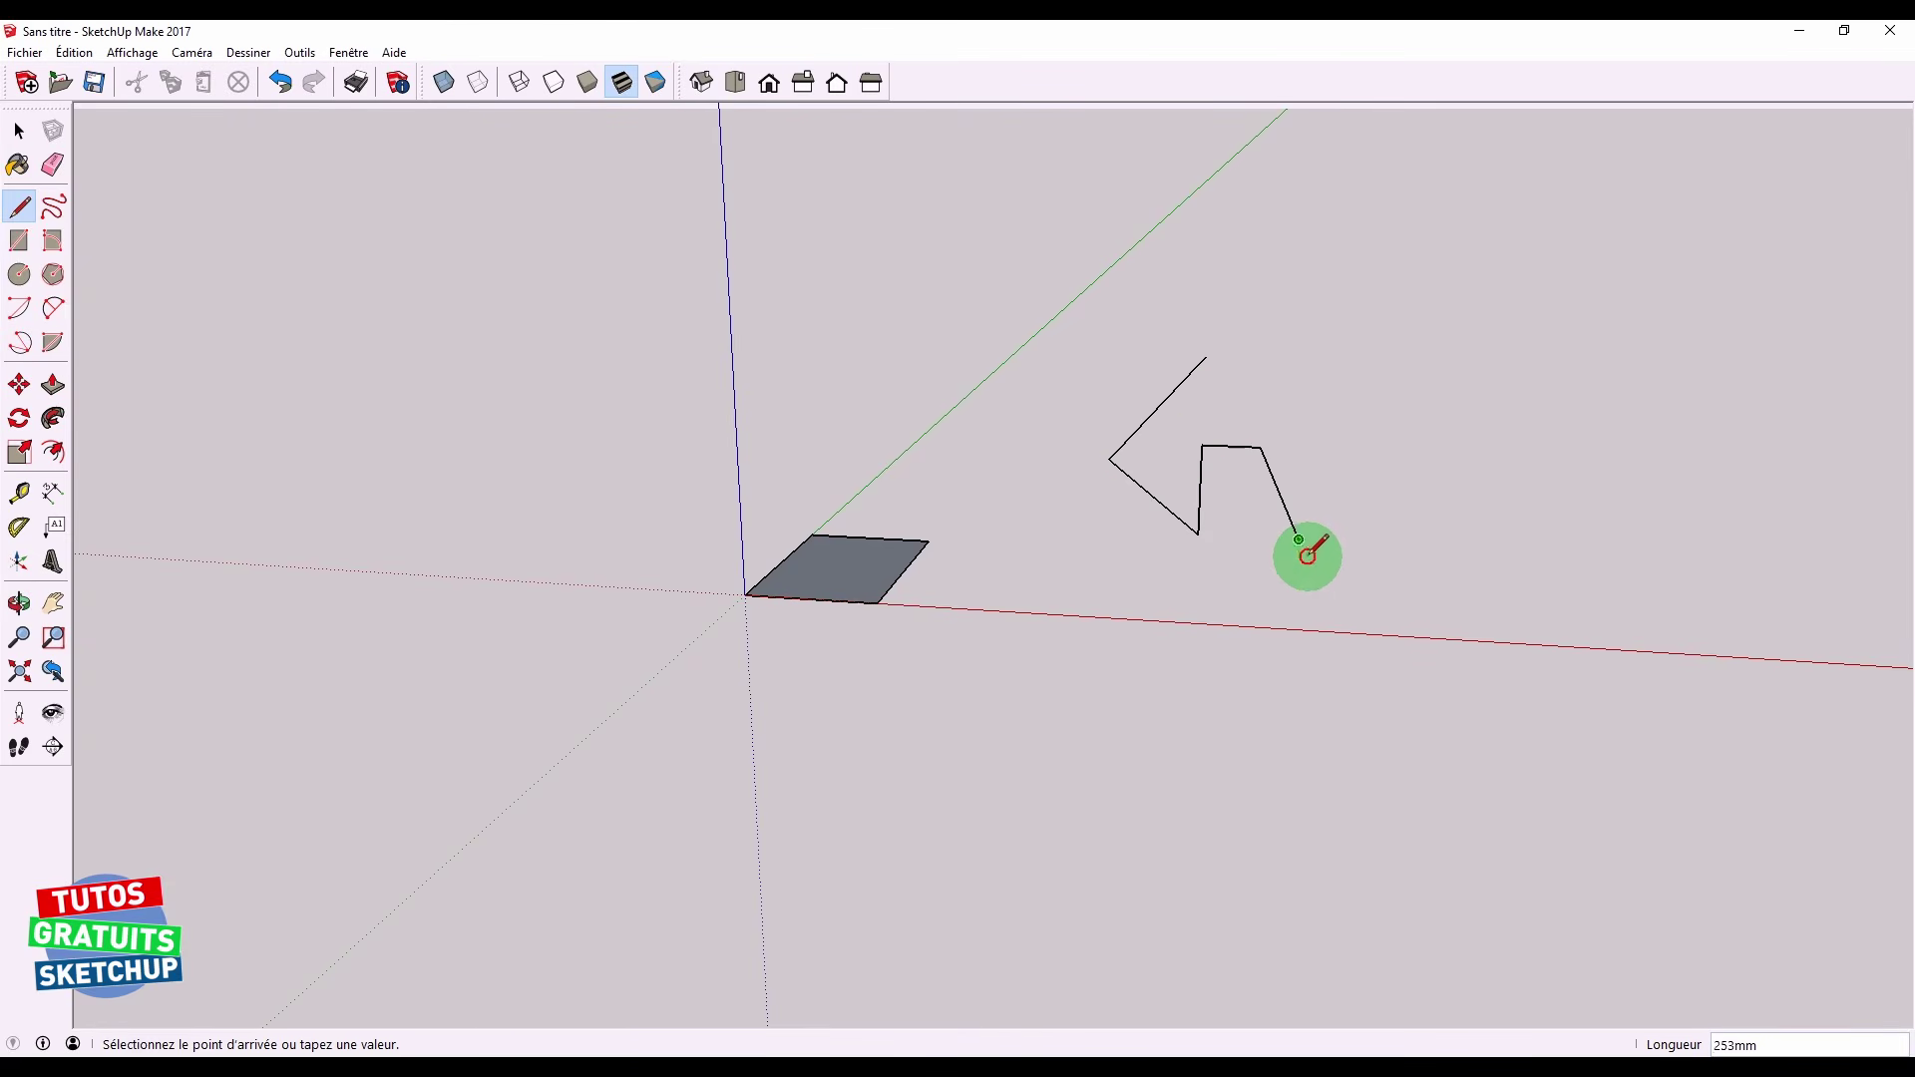
{"action": "left_click", "coordinate": [1299, 540]}
{"action": "left_click", "coordinate": [1423, 411]}
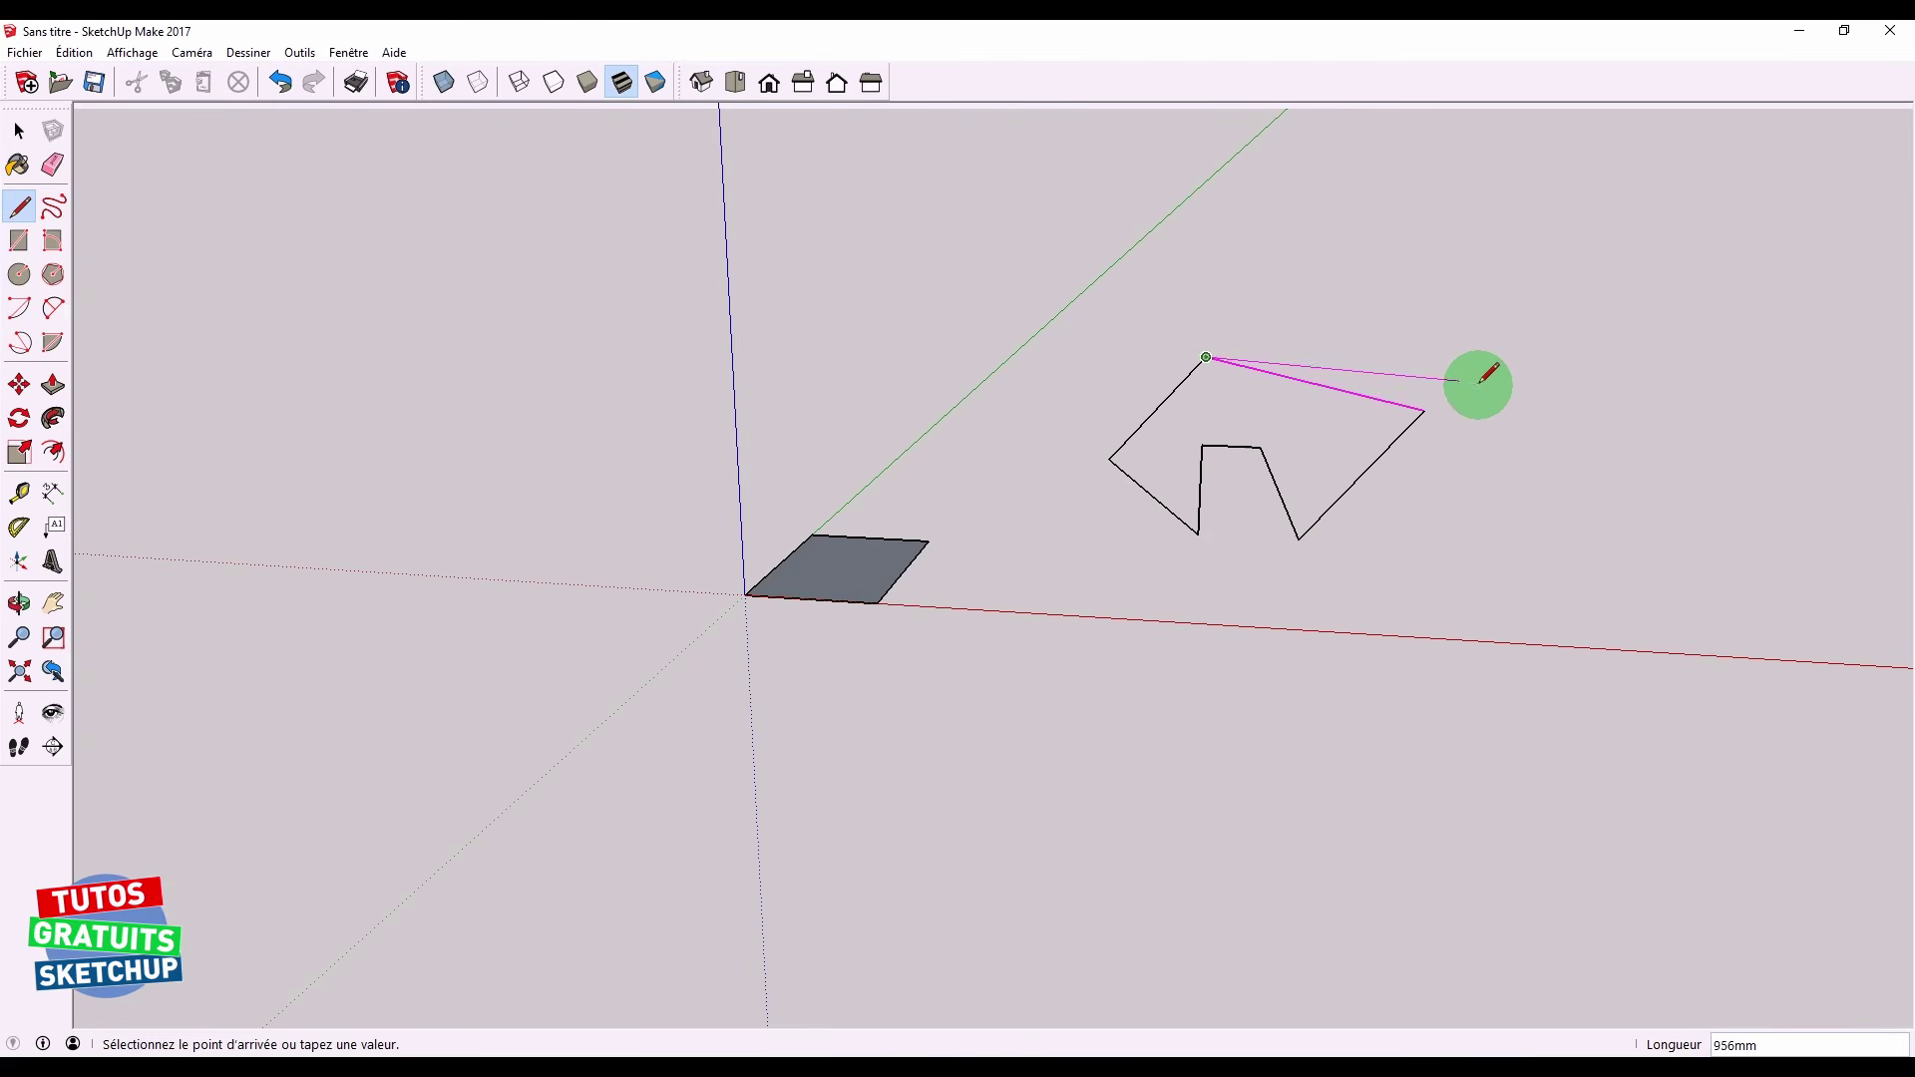
{"action": "key", "text": "space"}
{"action": "left_click", "coordinate": [1162, 454]}
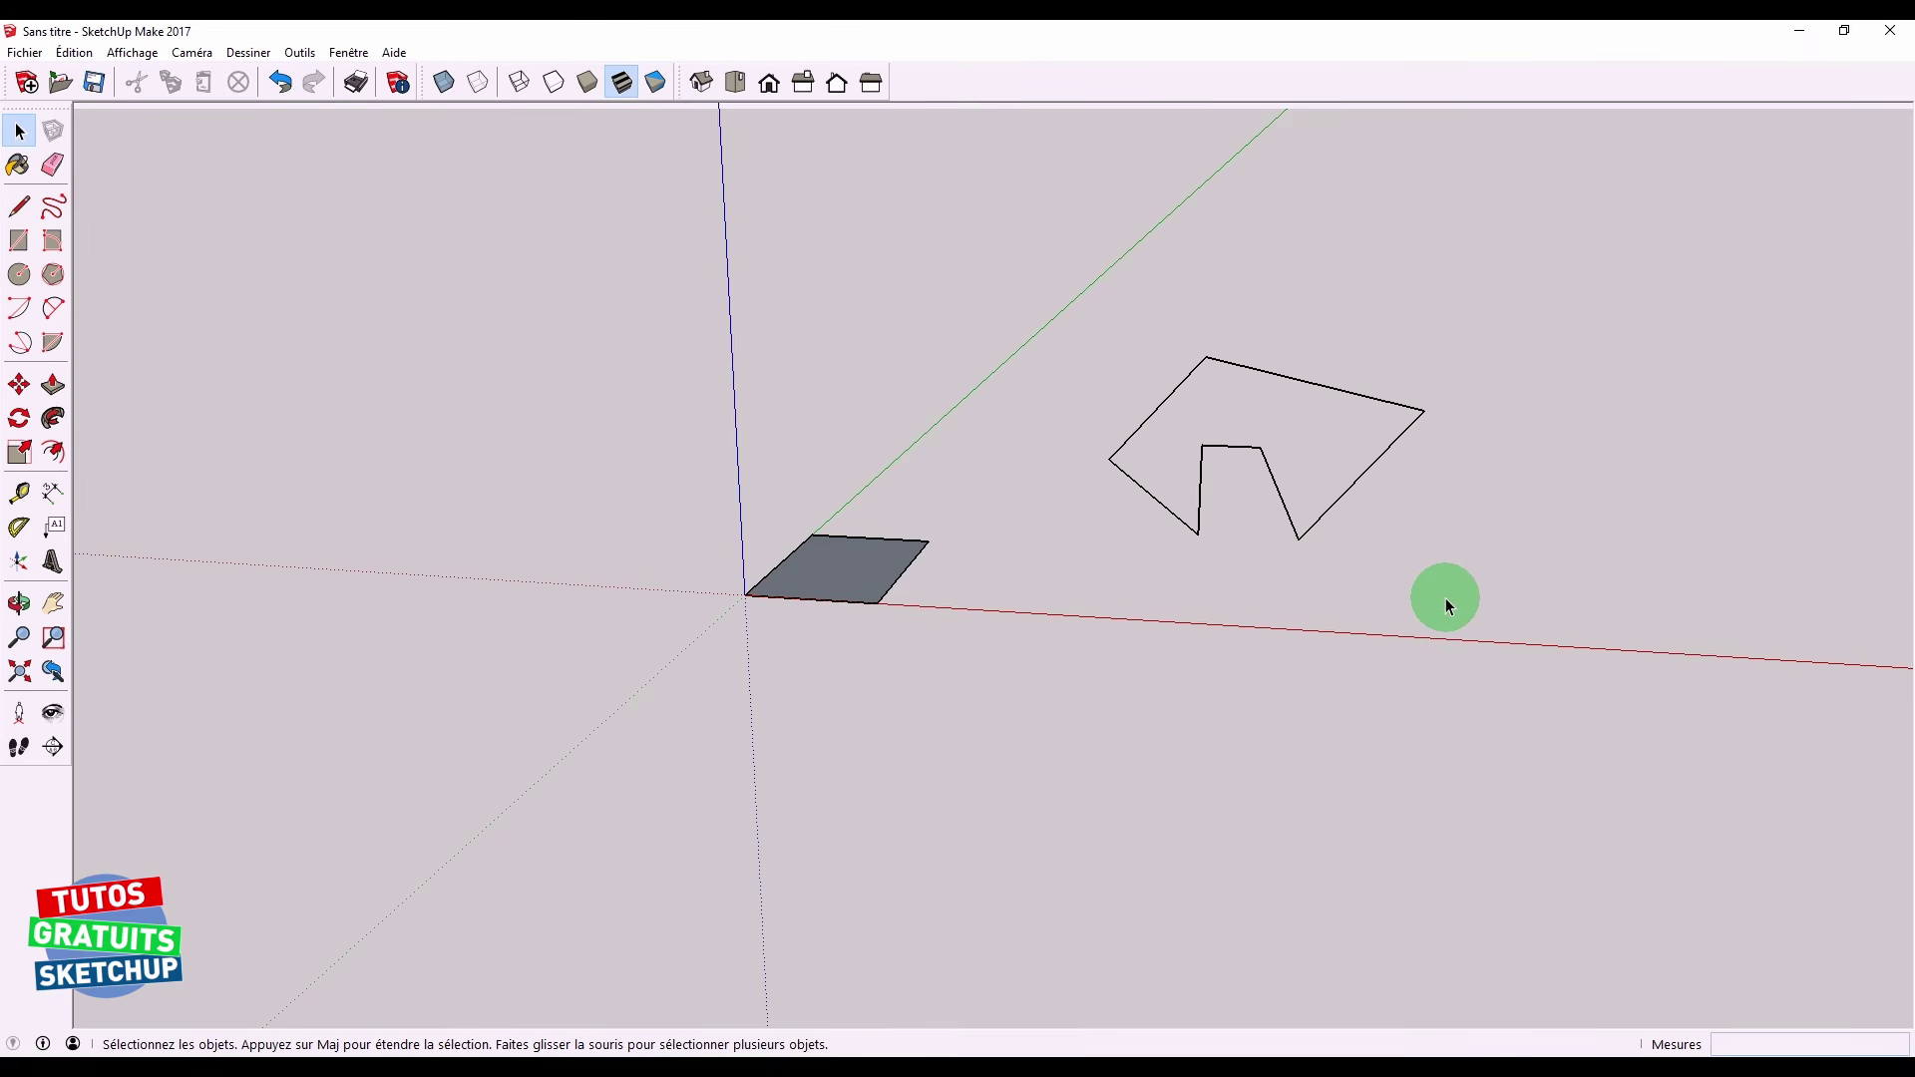
Delete the irregular seven-sided outline beside the rectangle
{"action": "middle_click_drag", "start_coordinate": [1445, 599], "coordinate": [1673, 649]}
{"action": "left_click_drag", "start_coordinate": [1748, 669], "coordinate": [1235, 650]}
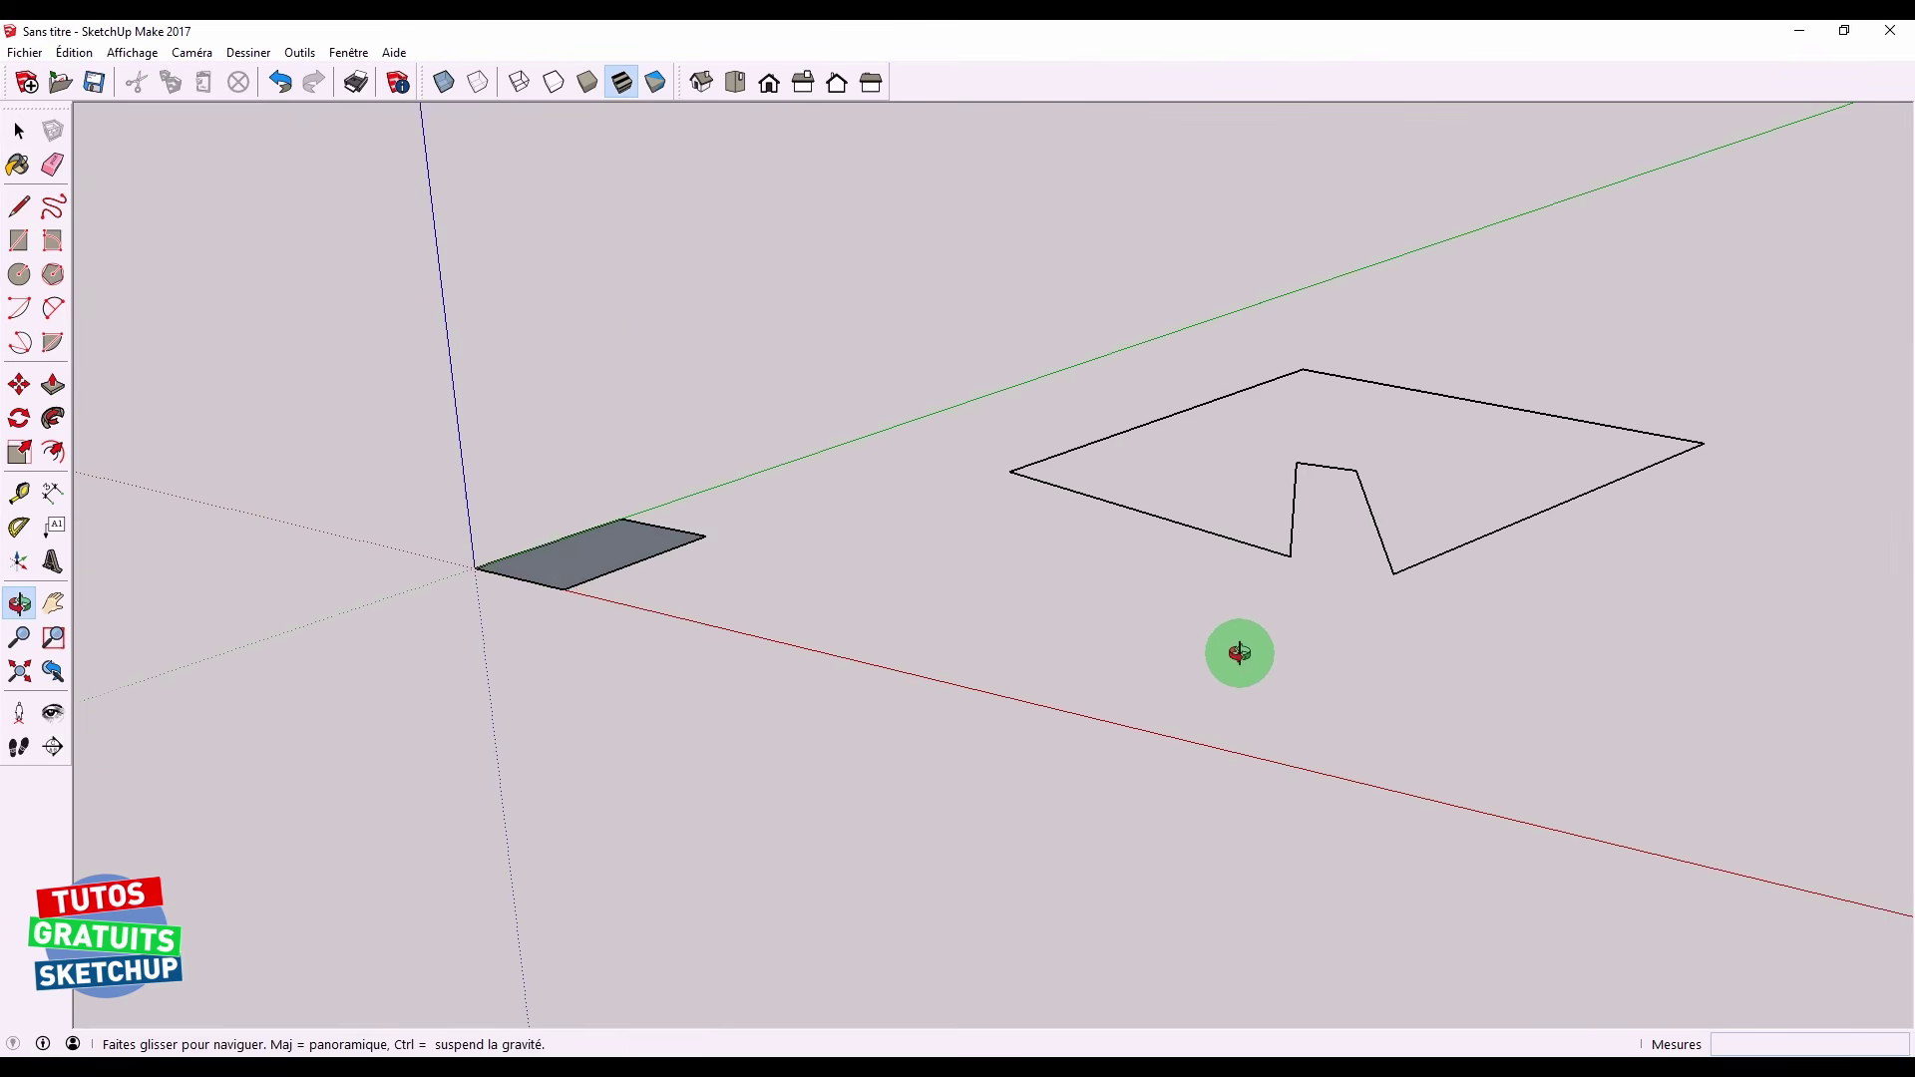
{"action": "key", "text": "space"}
{"action": "left_click", "coordinate": [1151, 700]}
{"action": "middle_click_drag", "start_coordinate": [1151, 700], "coordinate": [1303, 688]}
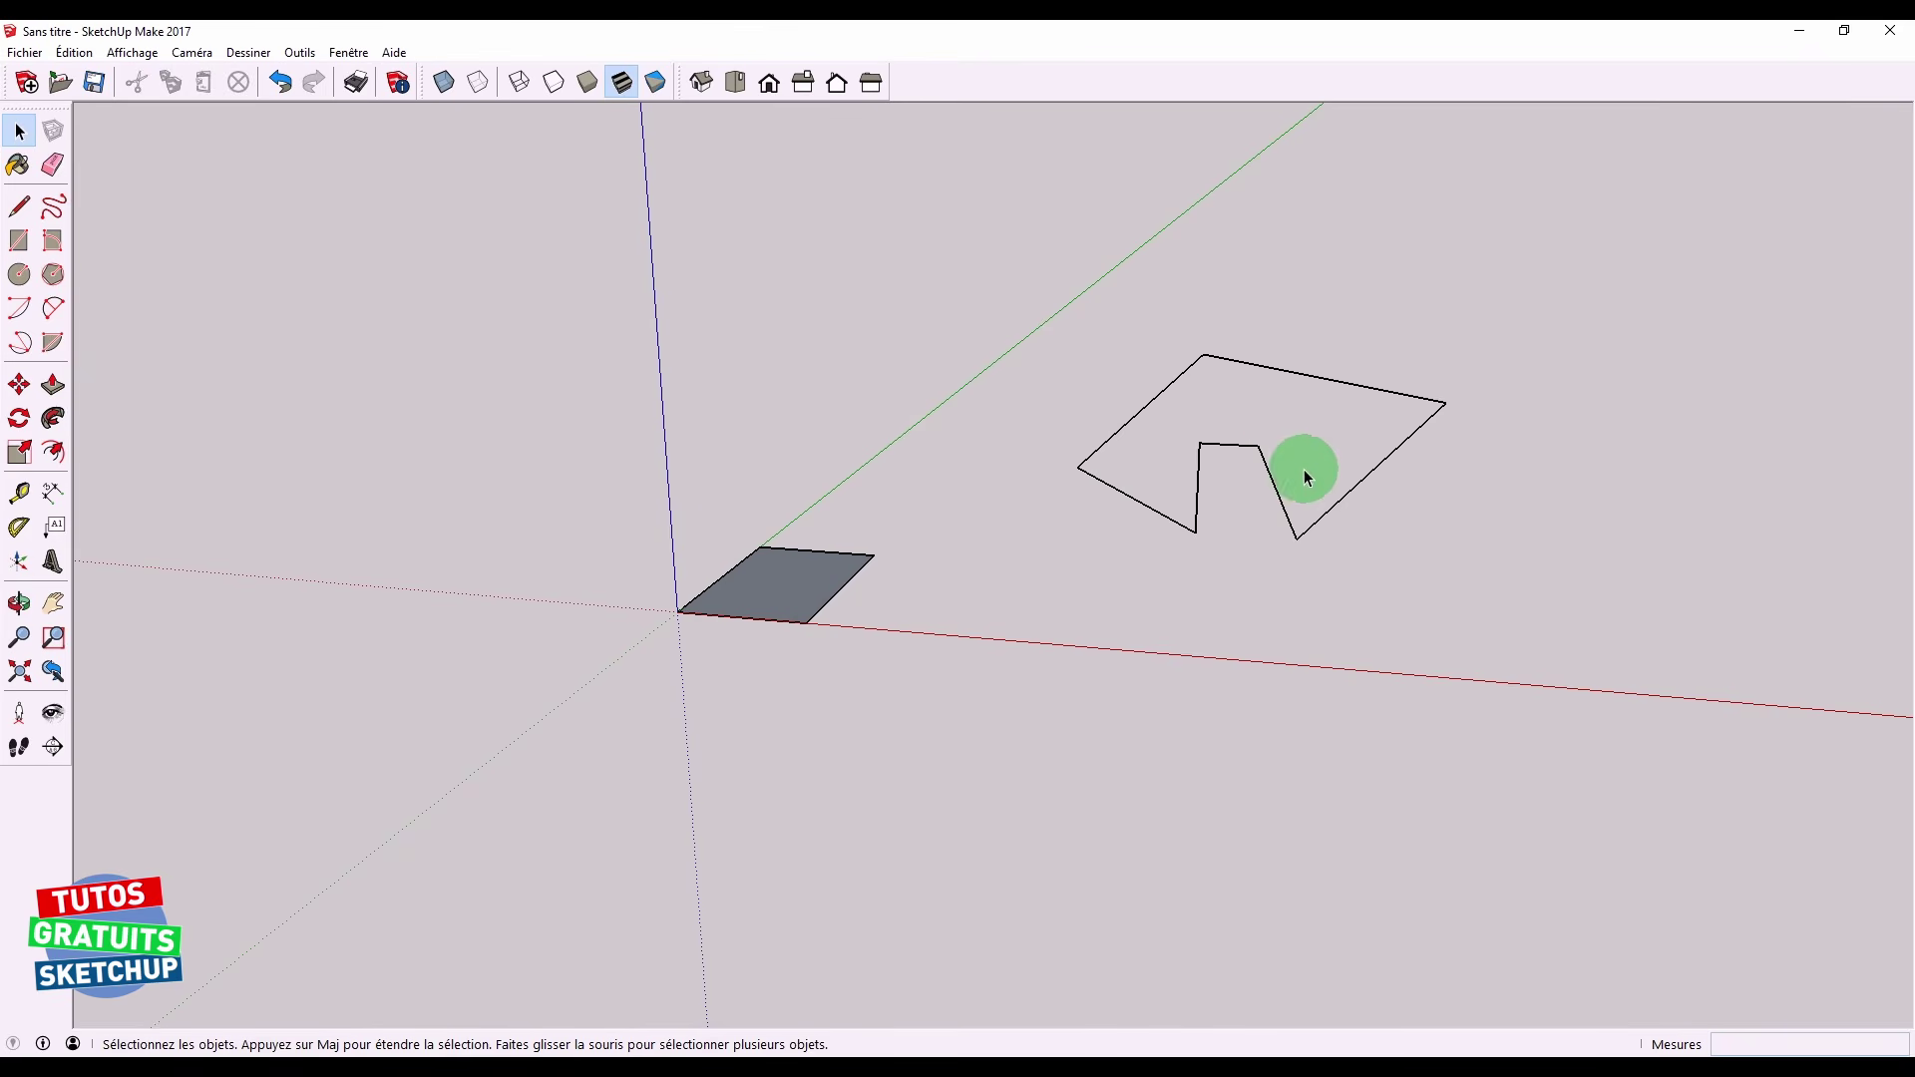
{"action": "left_click", "coordinate": [19, 206]}
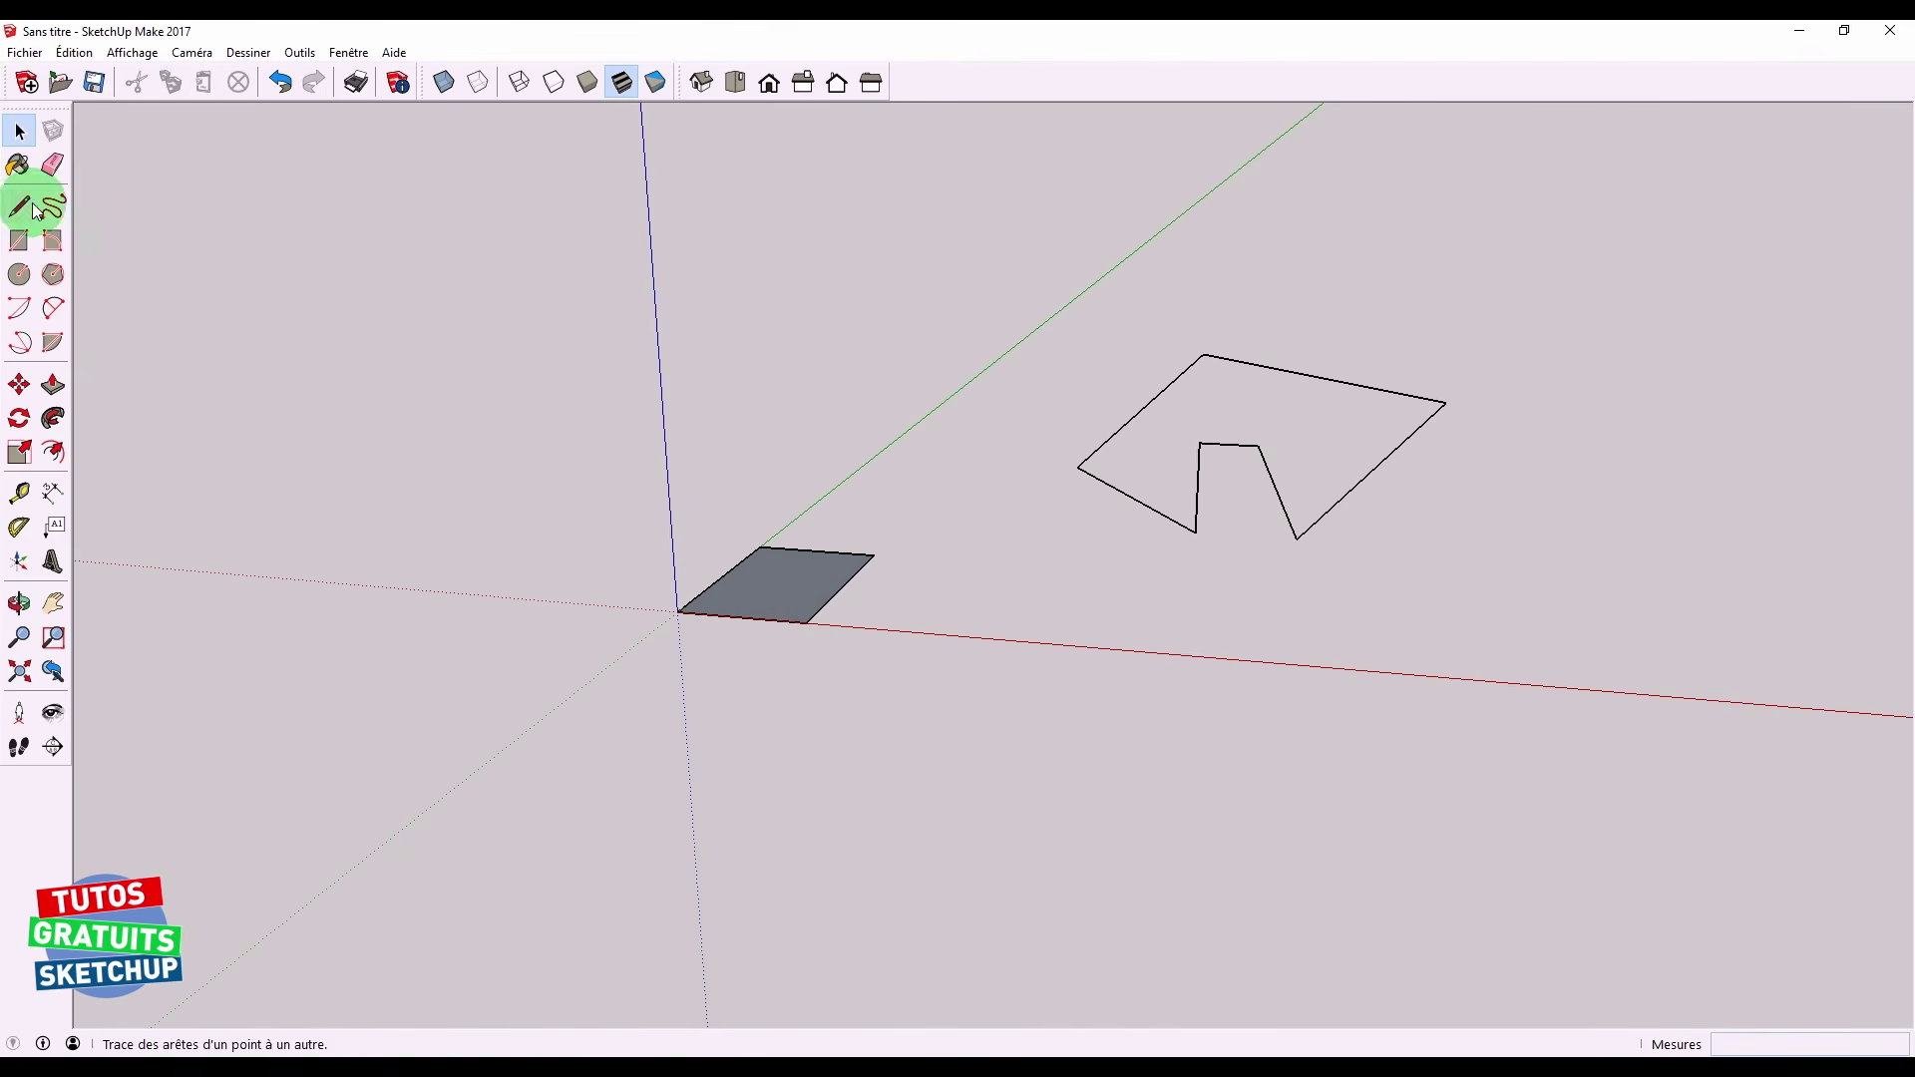
{"action": "left_click", "coordinate": [1297, 540]}
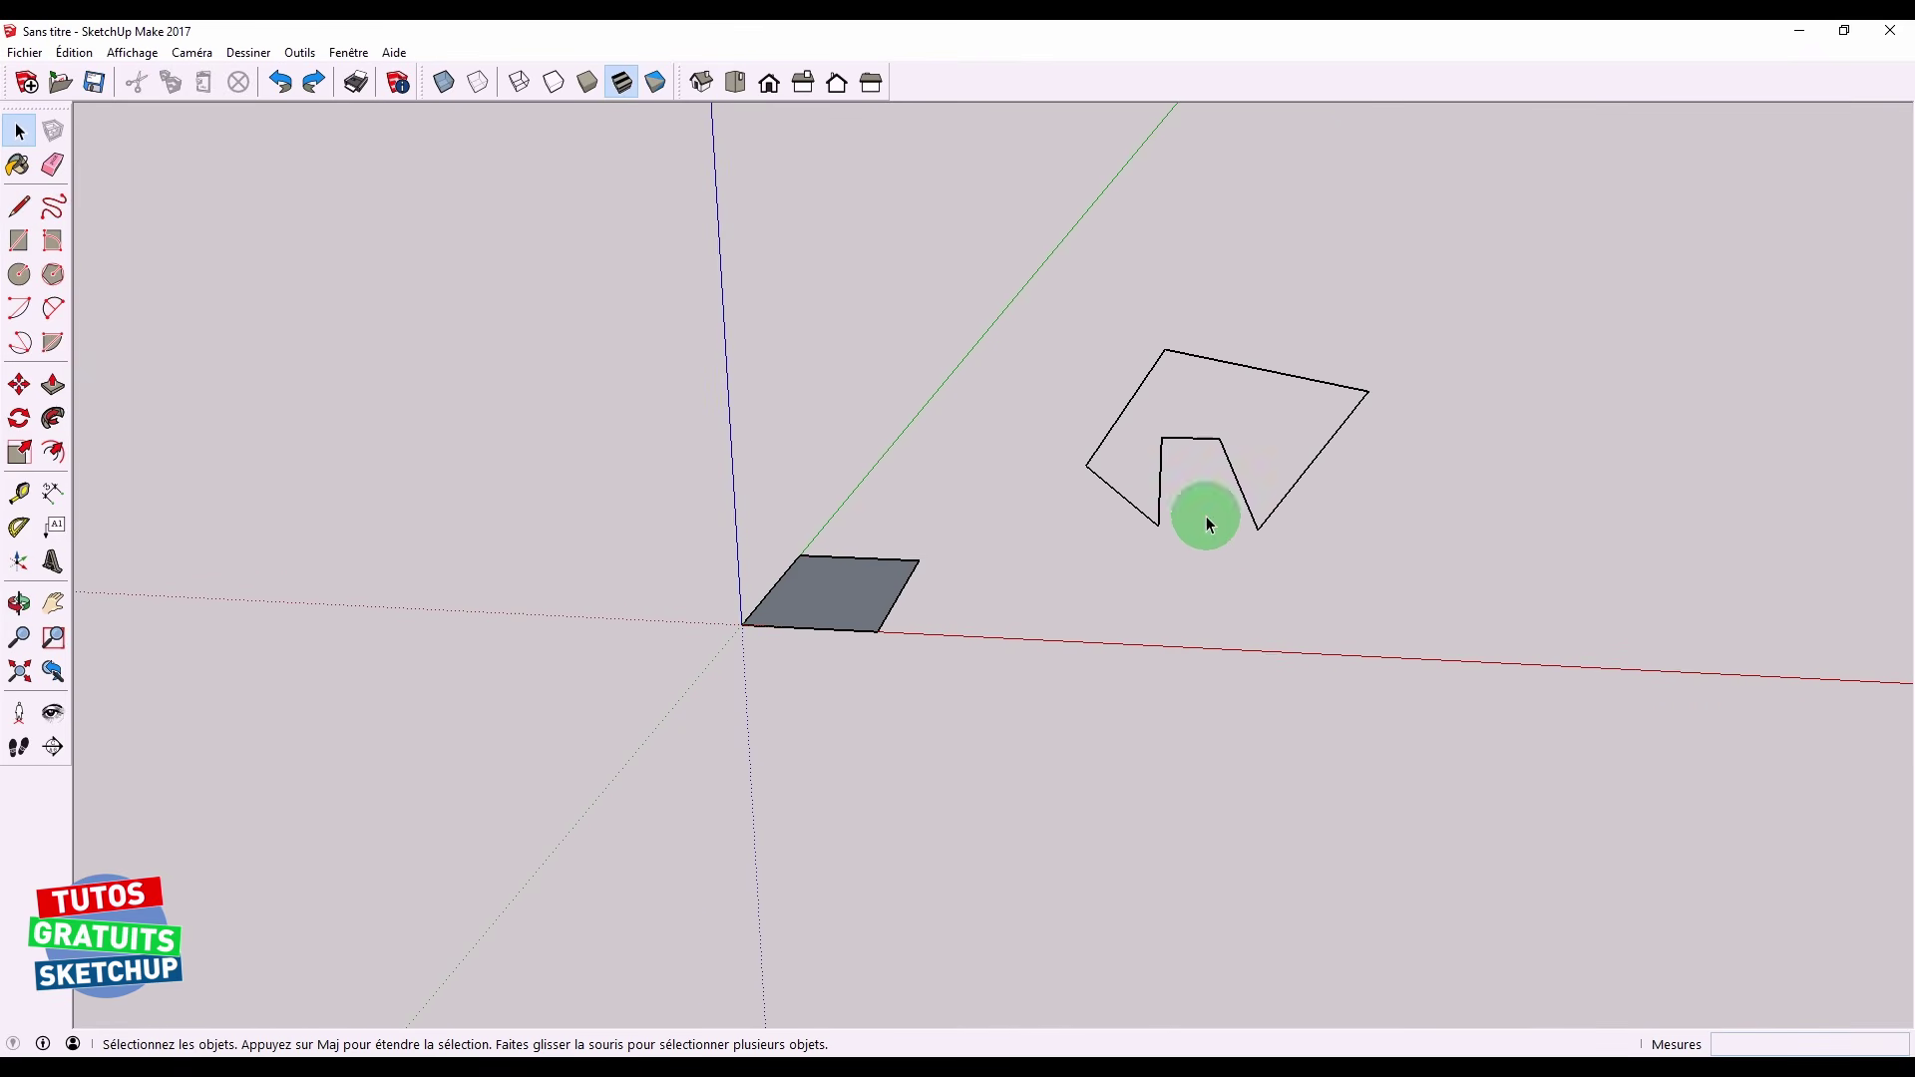
{"action": "left_click_drag", "start_coordinate": [1014, 296], "coordinate": [1464, 587]}
{"action": "key", "text": "Delete"}
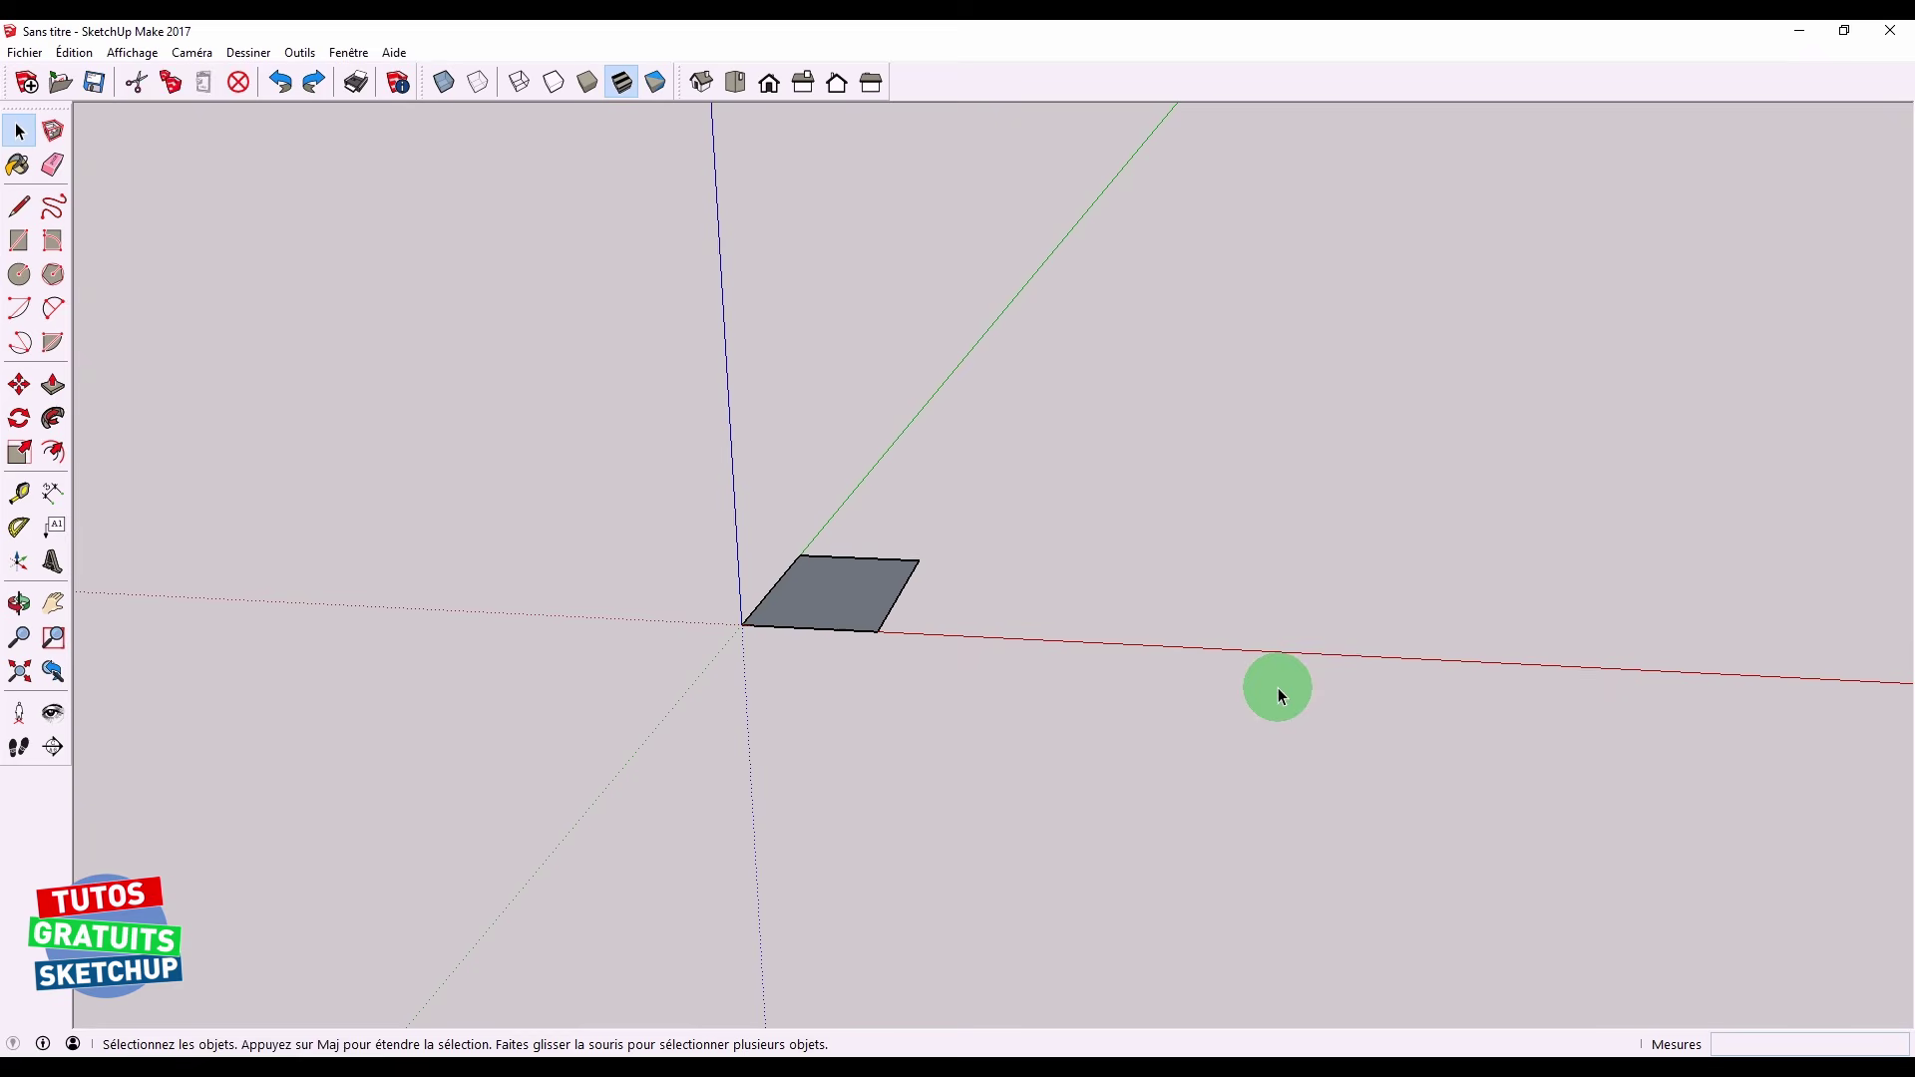
Draw a closed four-sided outline on the ground plane beside the rectangle with the Line tool
{"action": "left_click", "coordinate": [20, 207]}
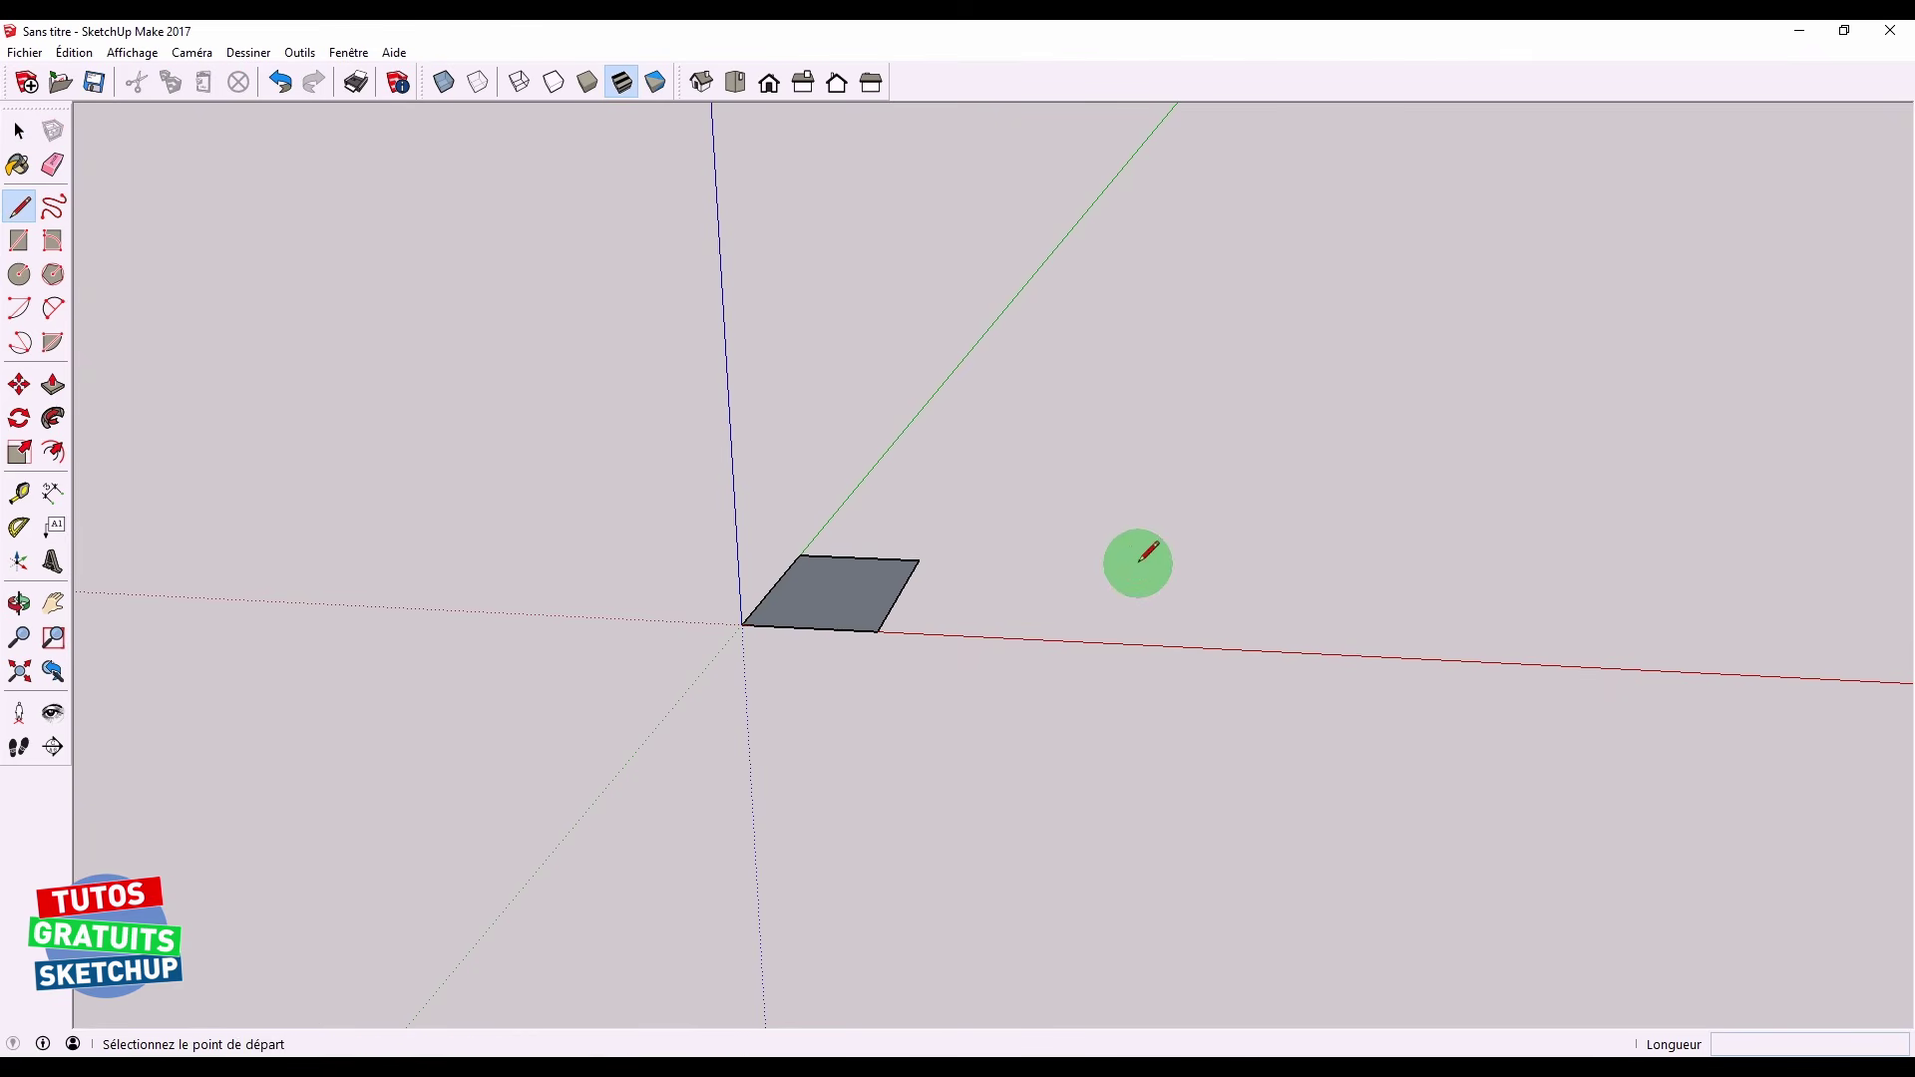
{"action": "left_click", "coordinate": [1095, 521]}
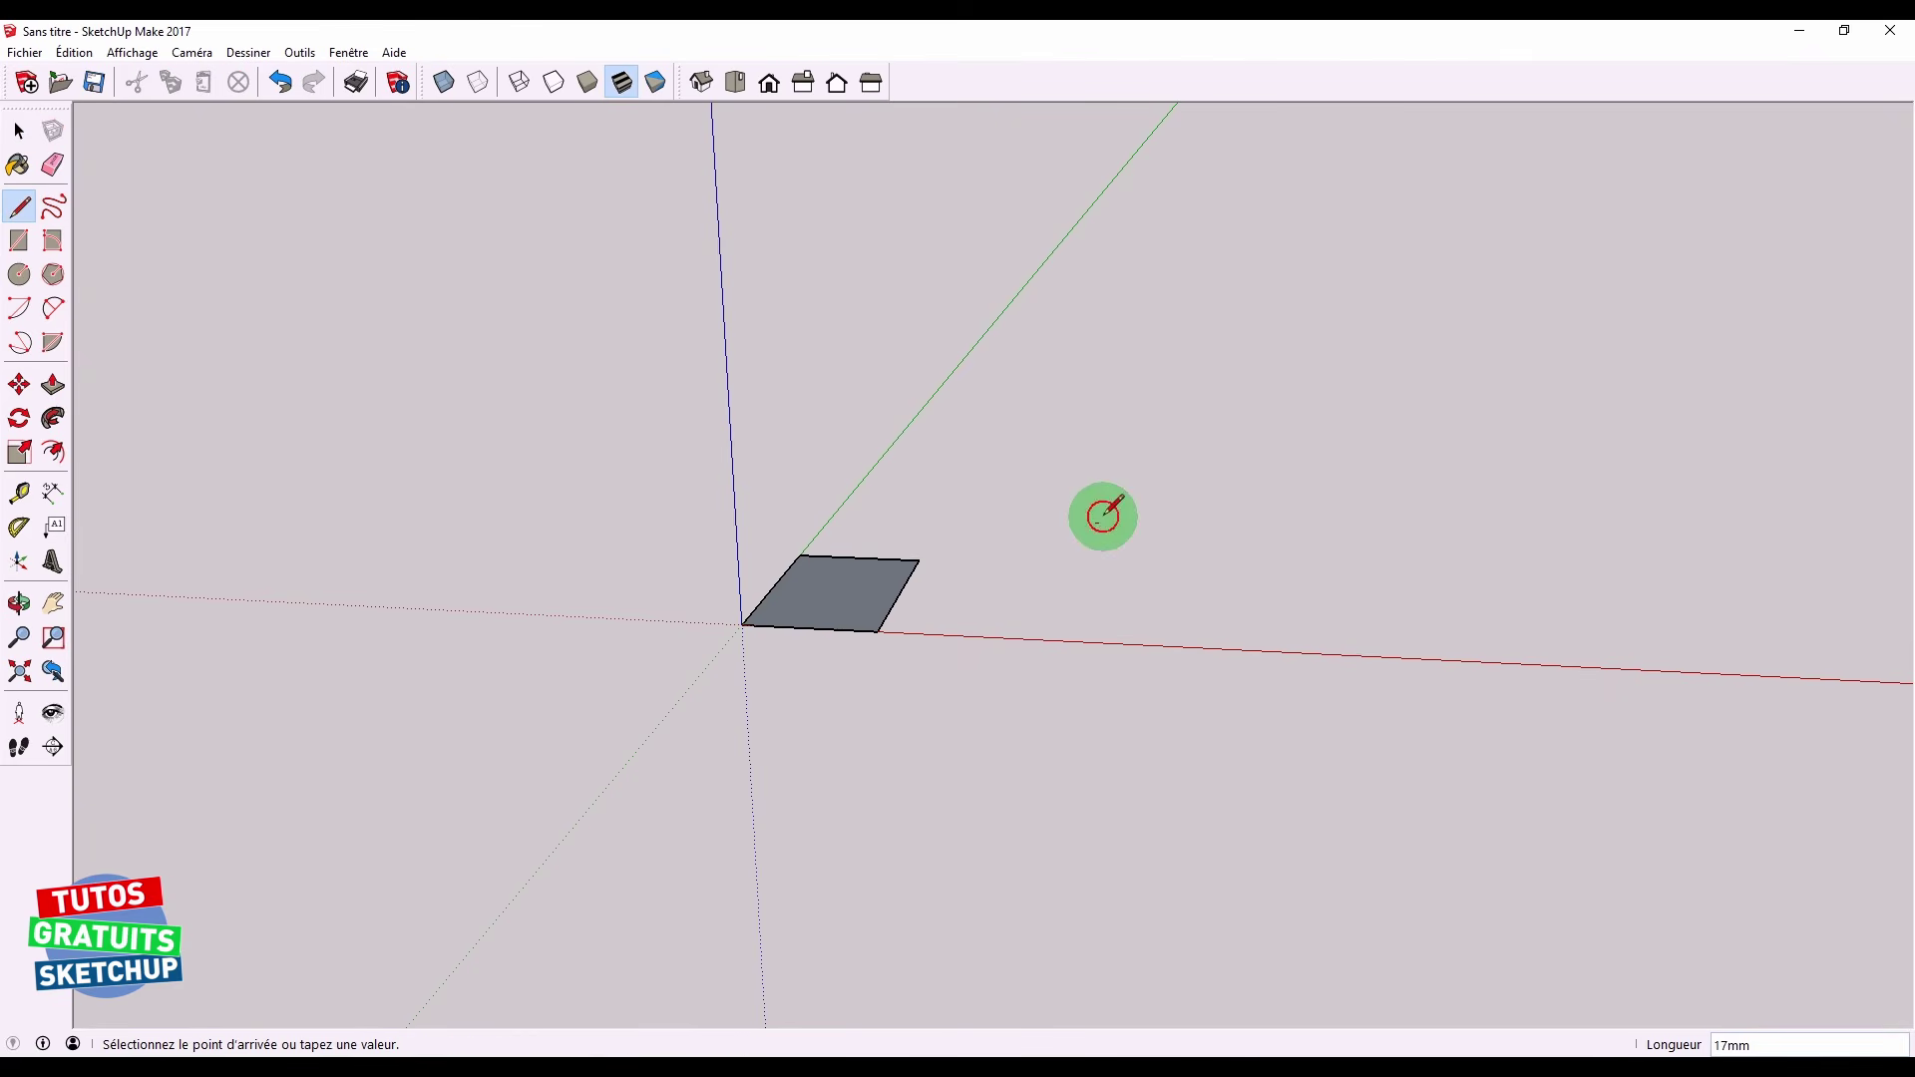
{"action": "left_click", "coordinate": [1346, 580]}
{"action": "left_click", "coordinate": [1290, 619]}
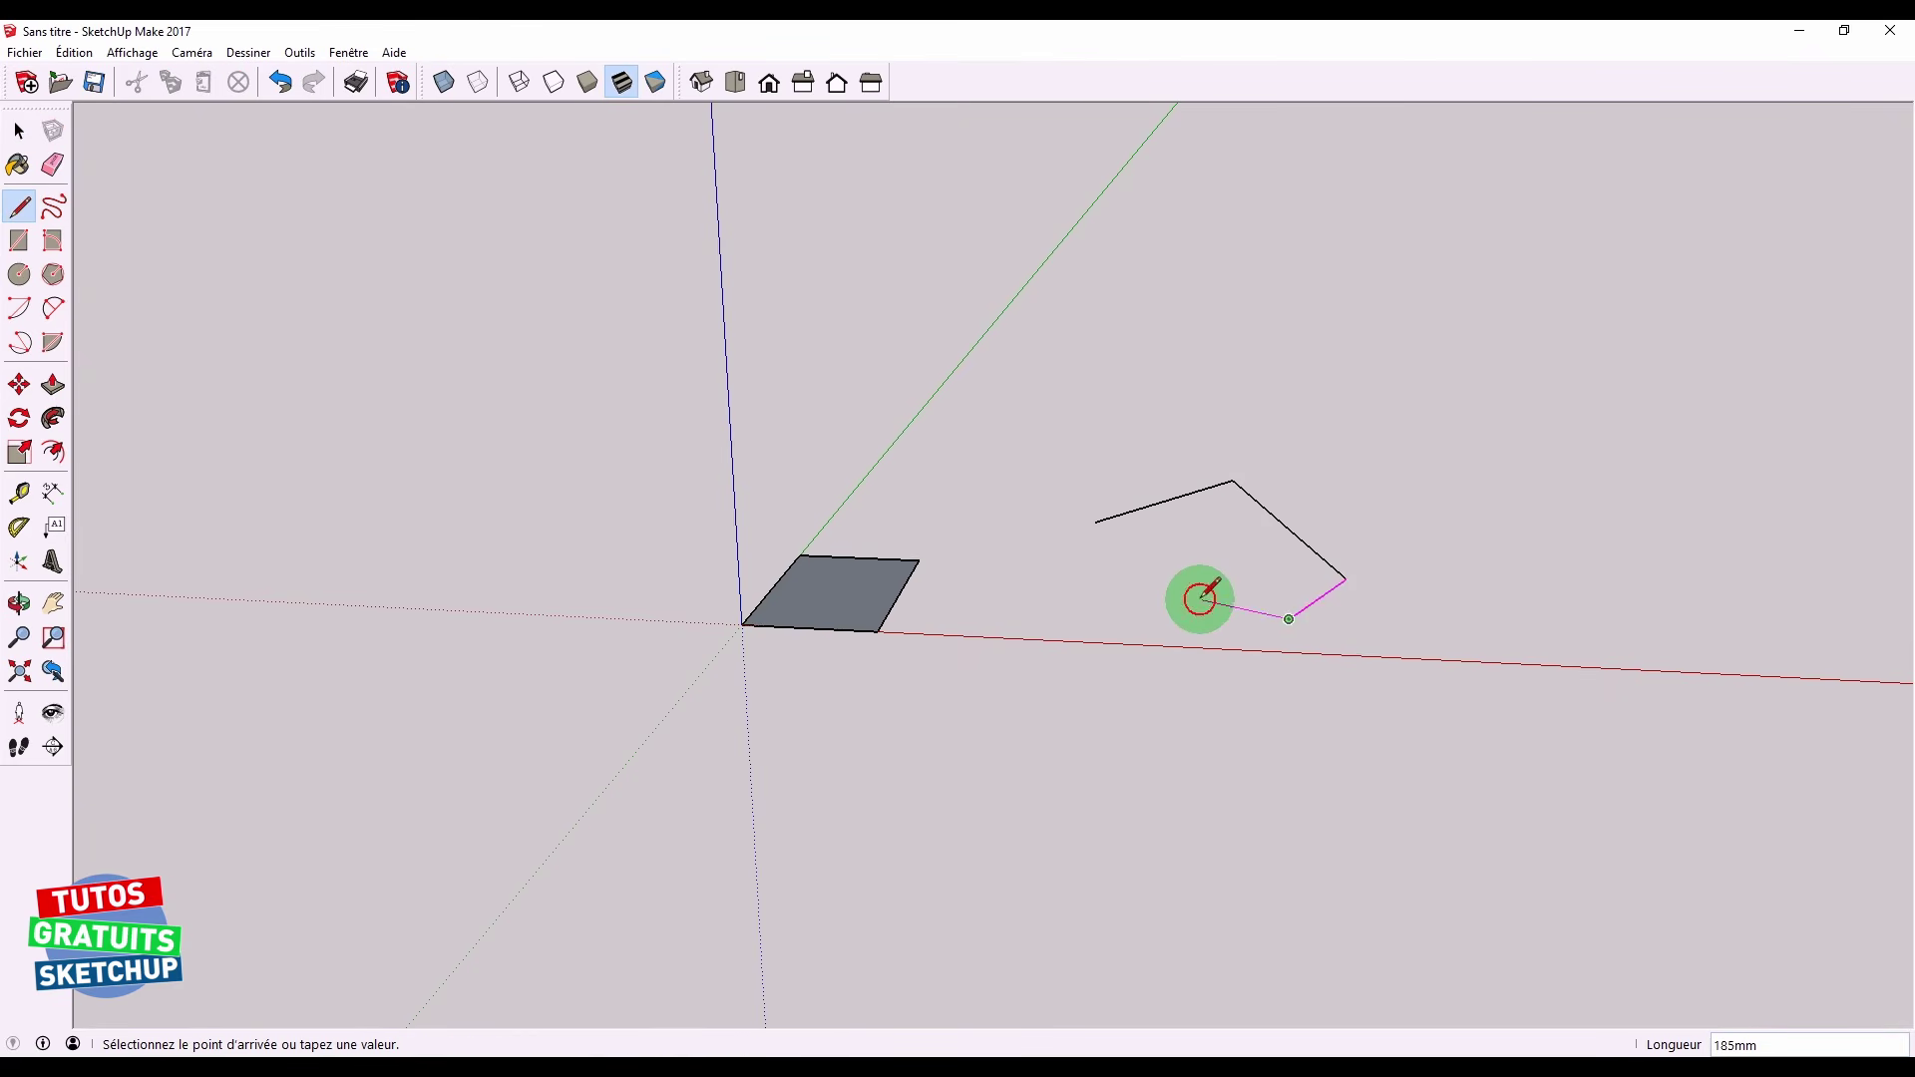
{"action": "left_click", "coordinate": [1095, 522]}
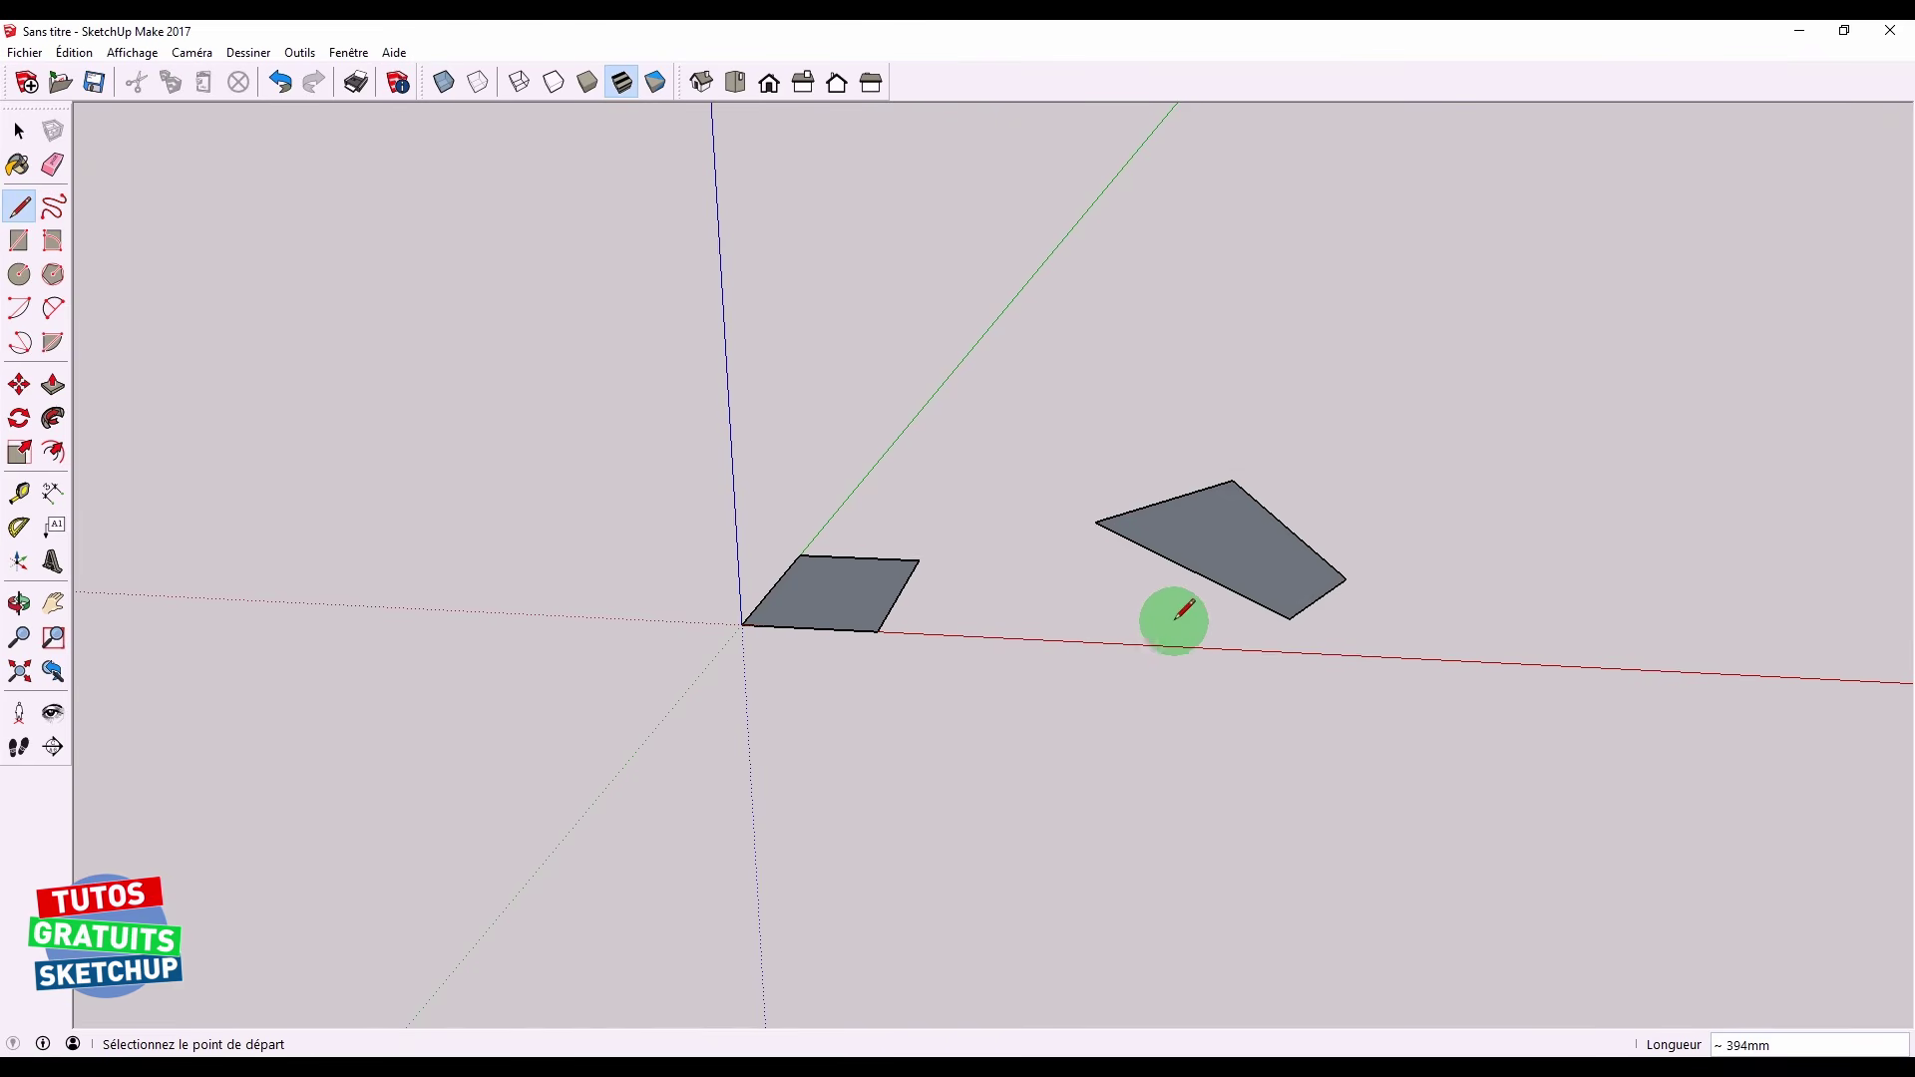
Delete the four-sided shape and the rectangle at the origin, including their edges
{"action": "middle_click_drag", "start_coordinate": [1180, 671], "coordinate": [1149, 718]}
{"action": "key", "text": "space"}
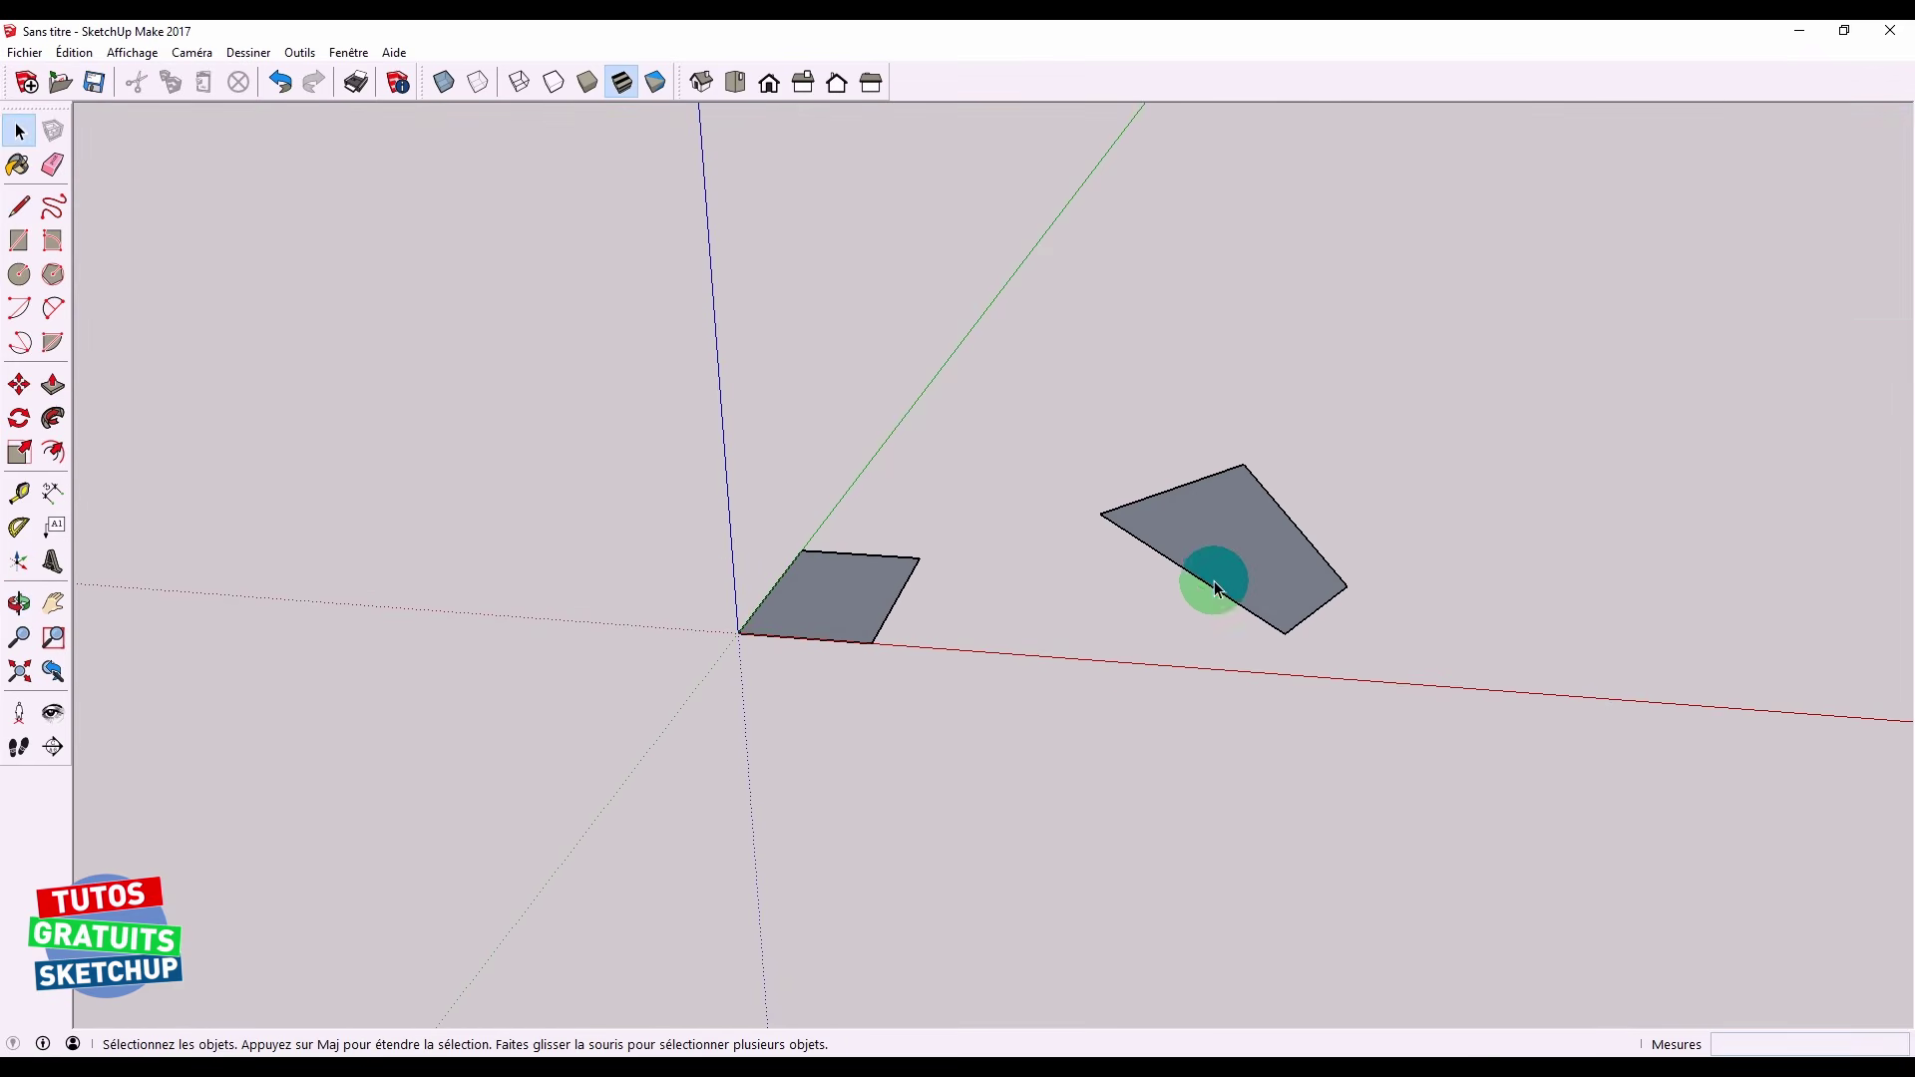
{"action": "left_click", "coordinate": [1222, 553]}
{"action": "key", "text": "Delete"}
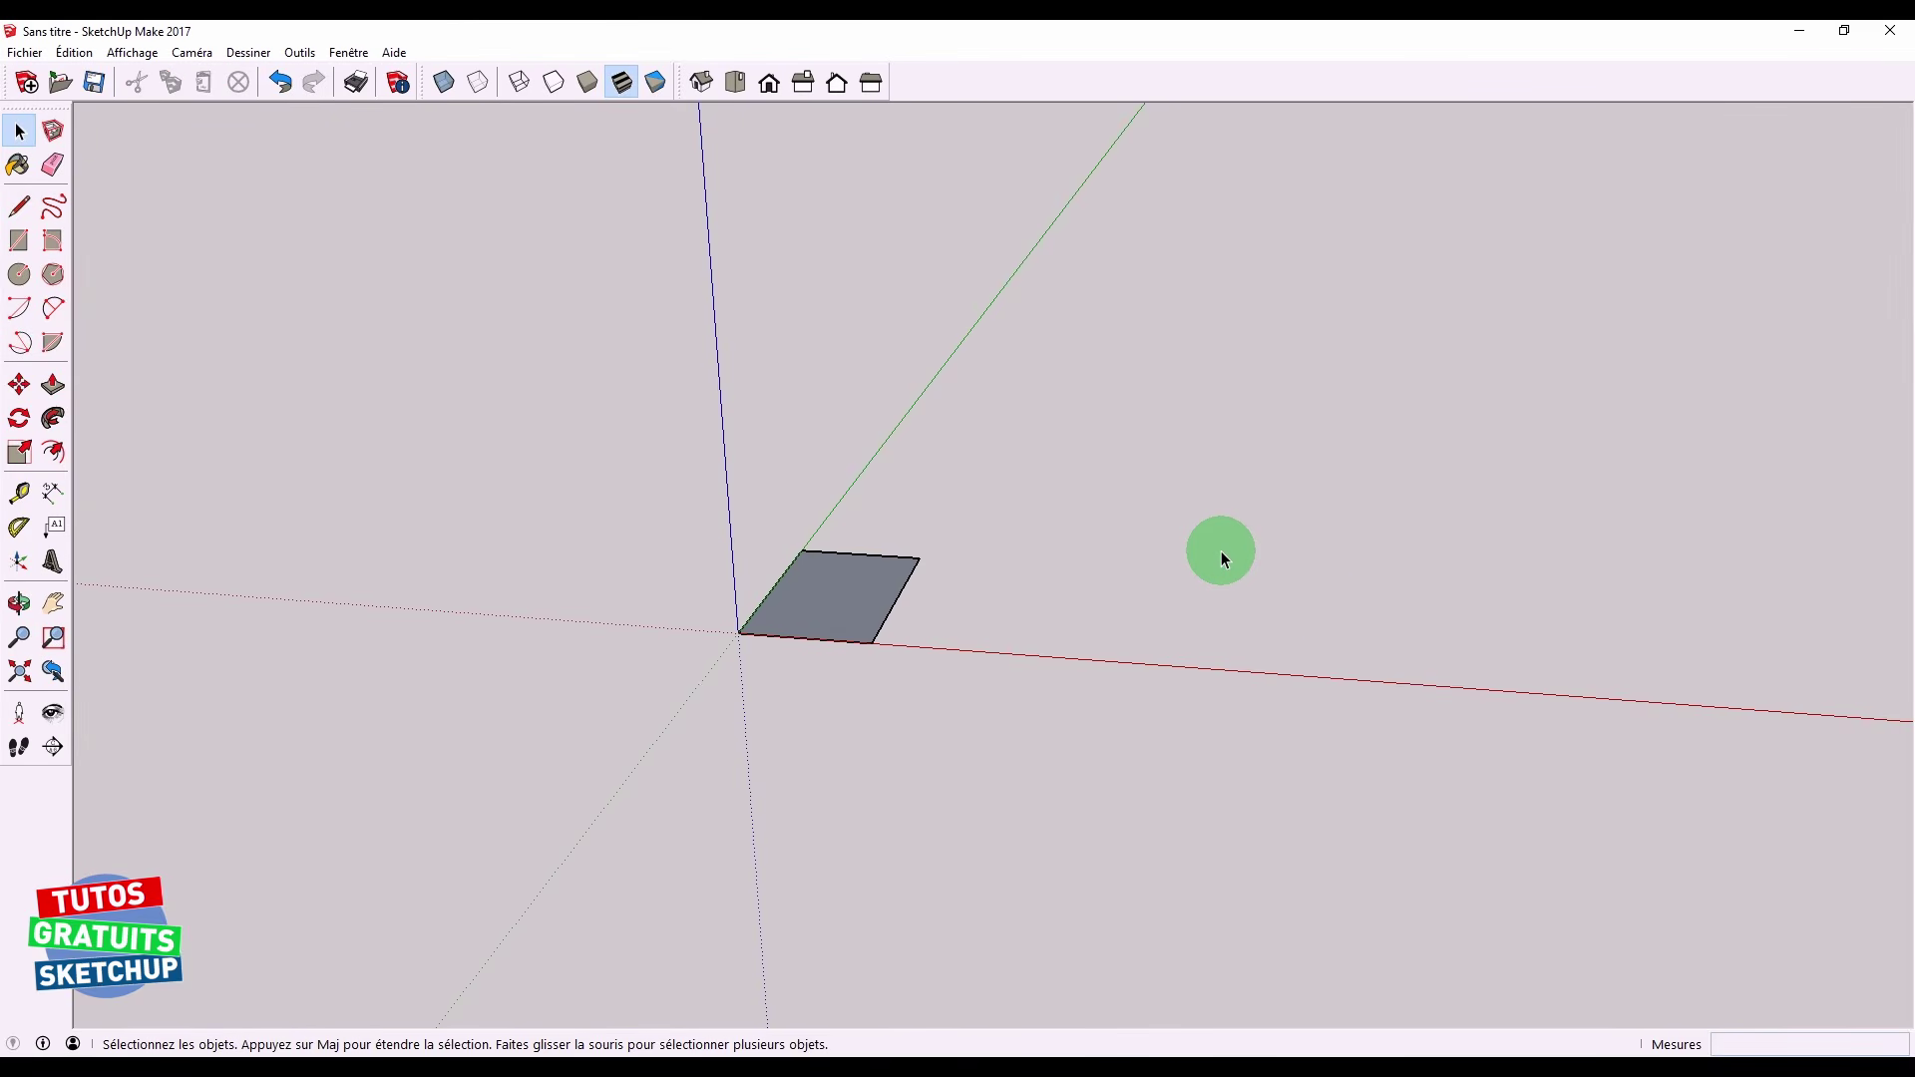
{"action": "middle_click_drag", "start_coordinate": [1064, 517], "coordinate": [1037, 698]}
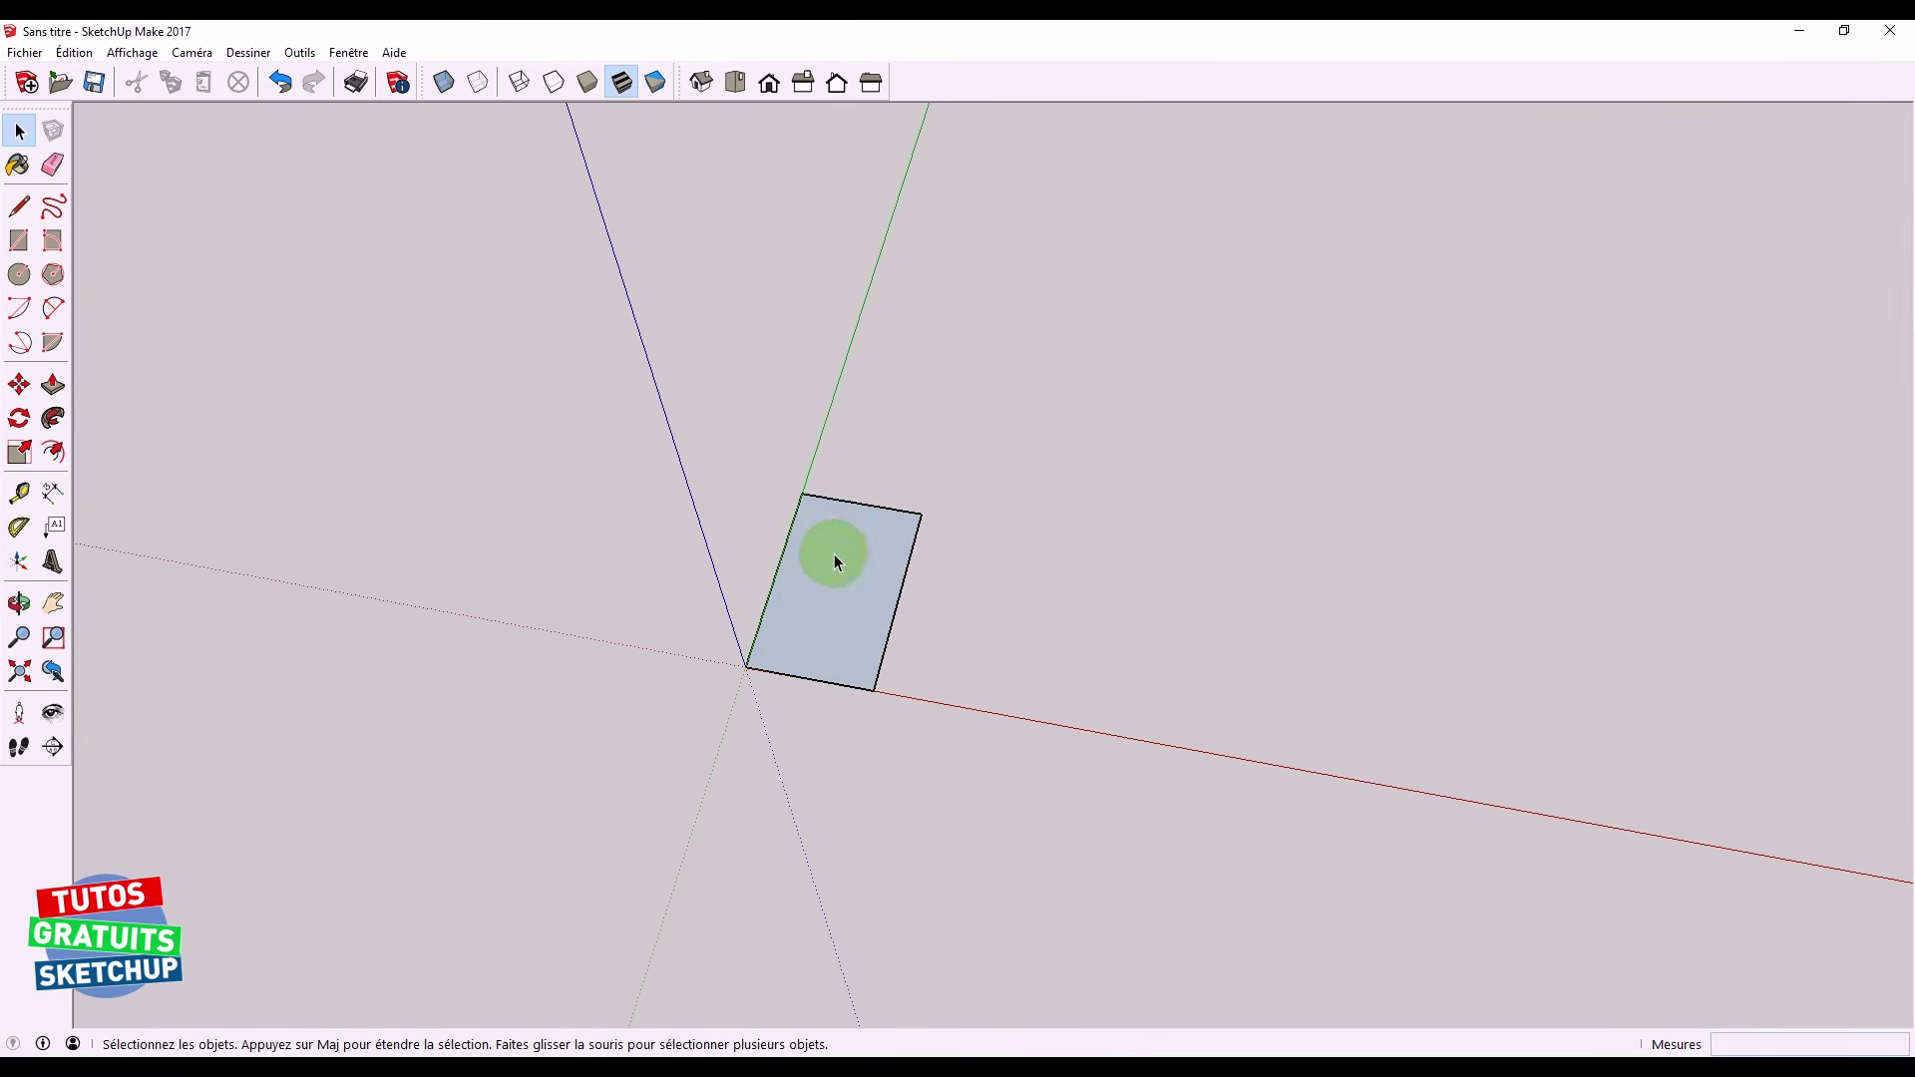
{"action": "left_click", "coordinate": [858, 590]}
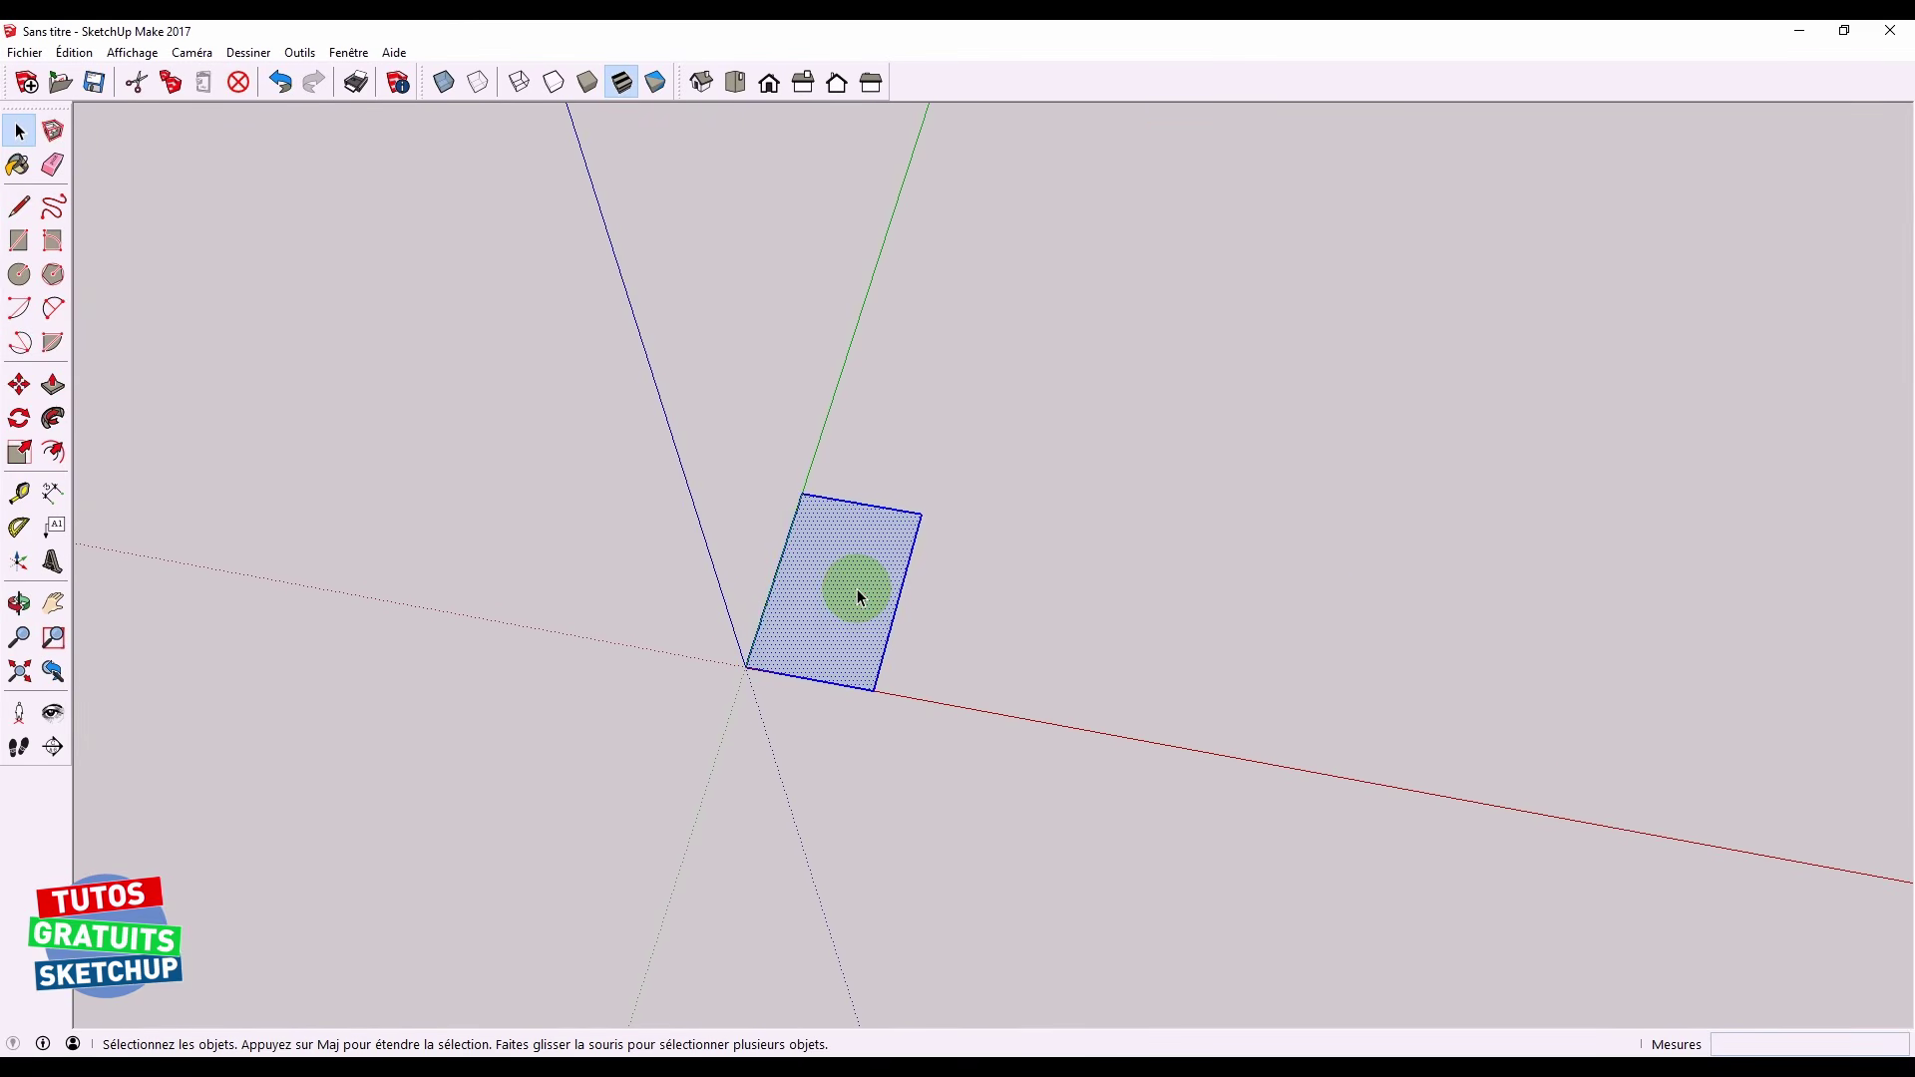
{"action": "key", "text": "Delete"}
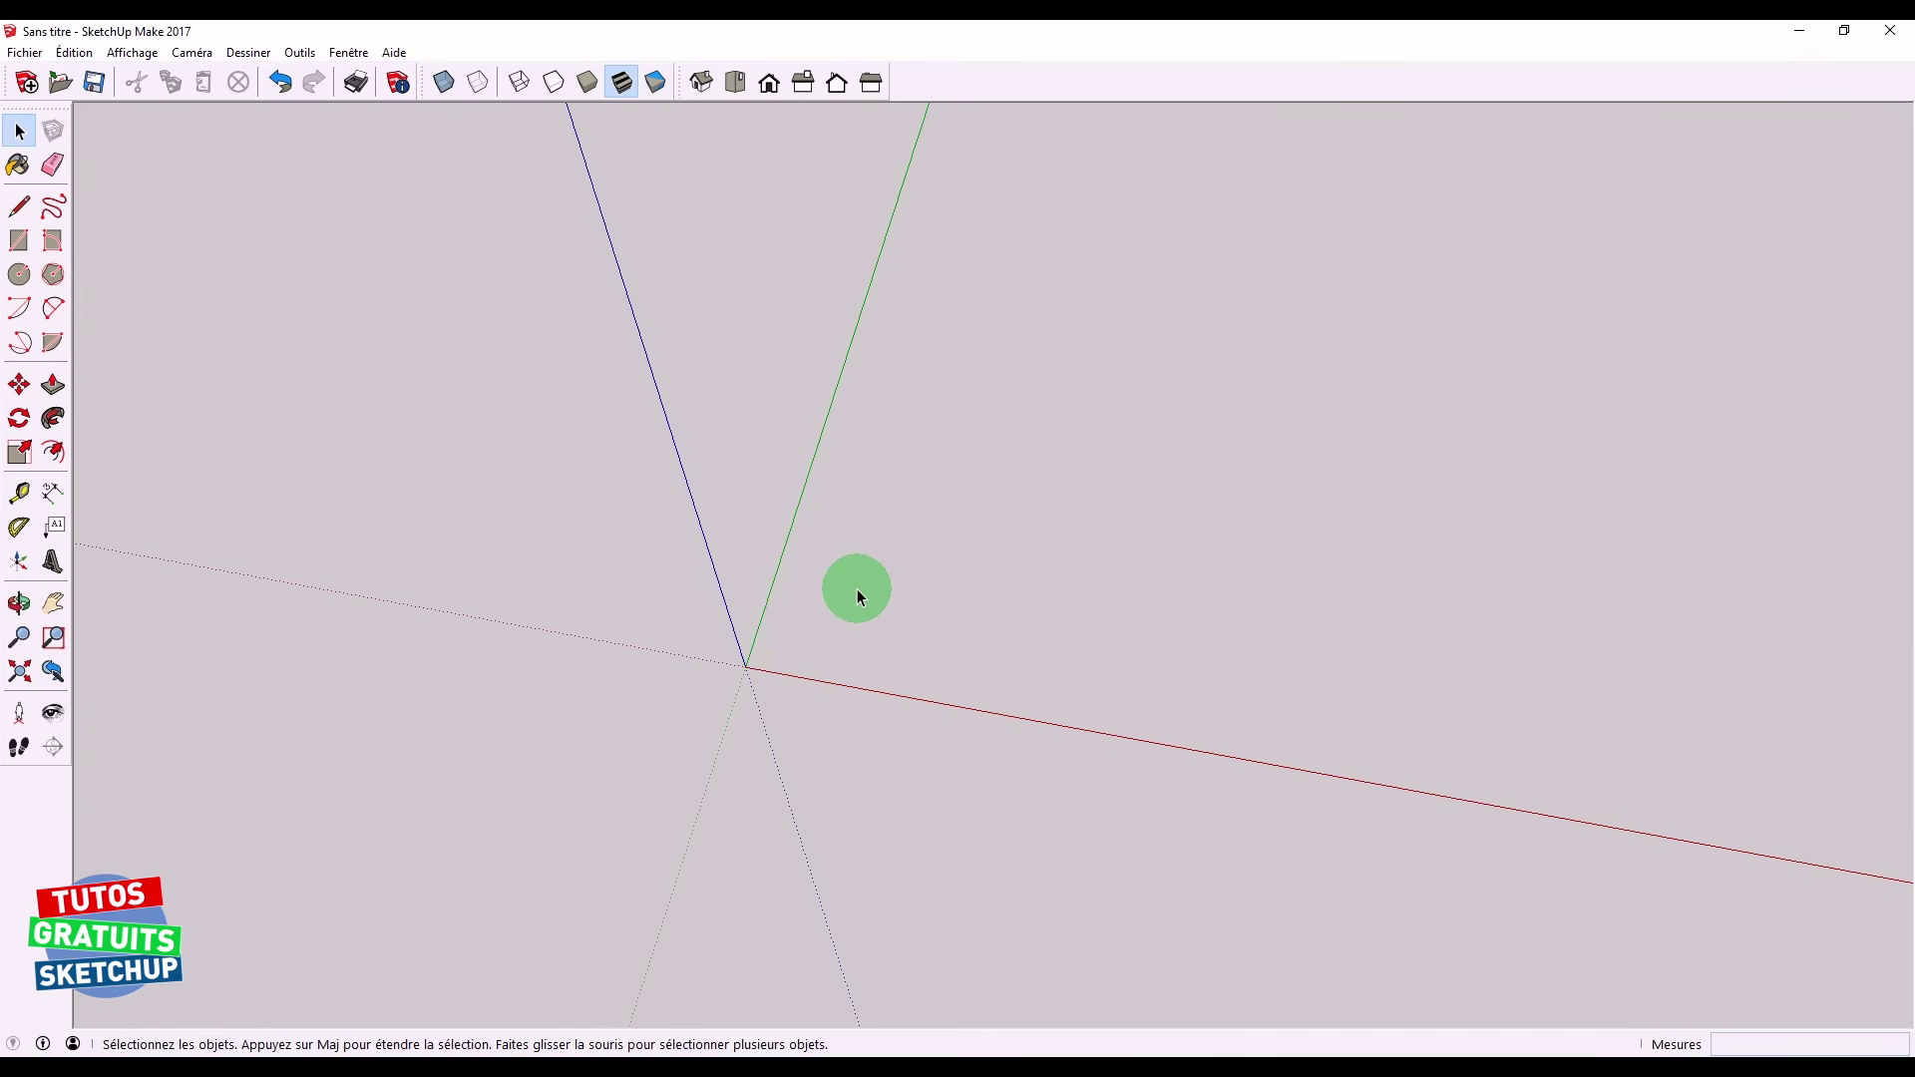
Draw a nearly square rectangle on the ground plane from the origin as the stool seat
{"action": "key", "text": "r"}
{"action": "left_click", "coordinate": [745, 666]}
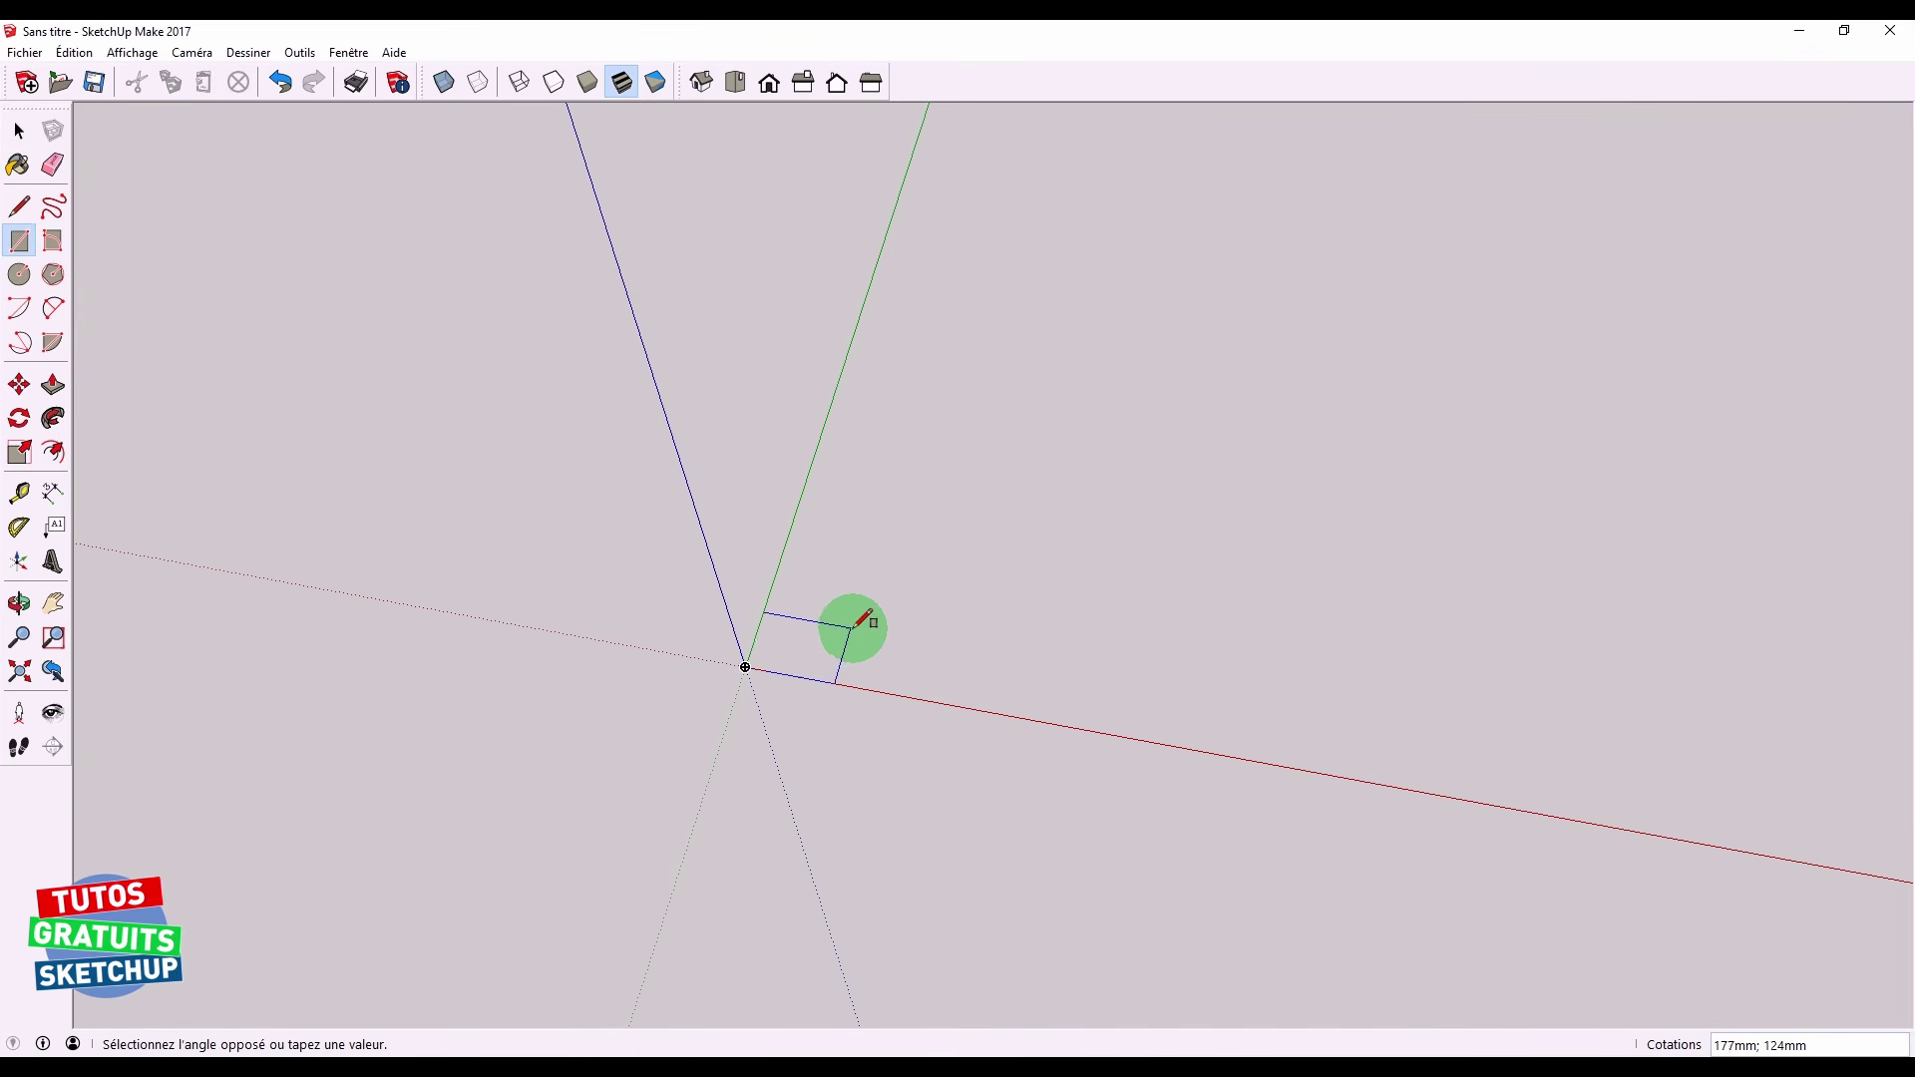
{"action": "left_click", "coordinate": [895, 584]}
{"action": "middle_click_drag", "start_coordinate": [769, 714], "coordinate": [709, 646]}
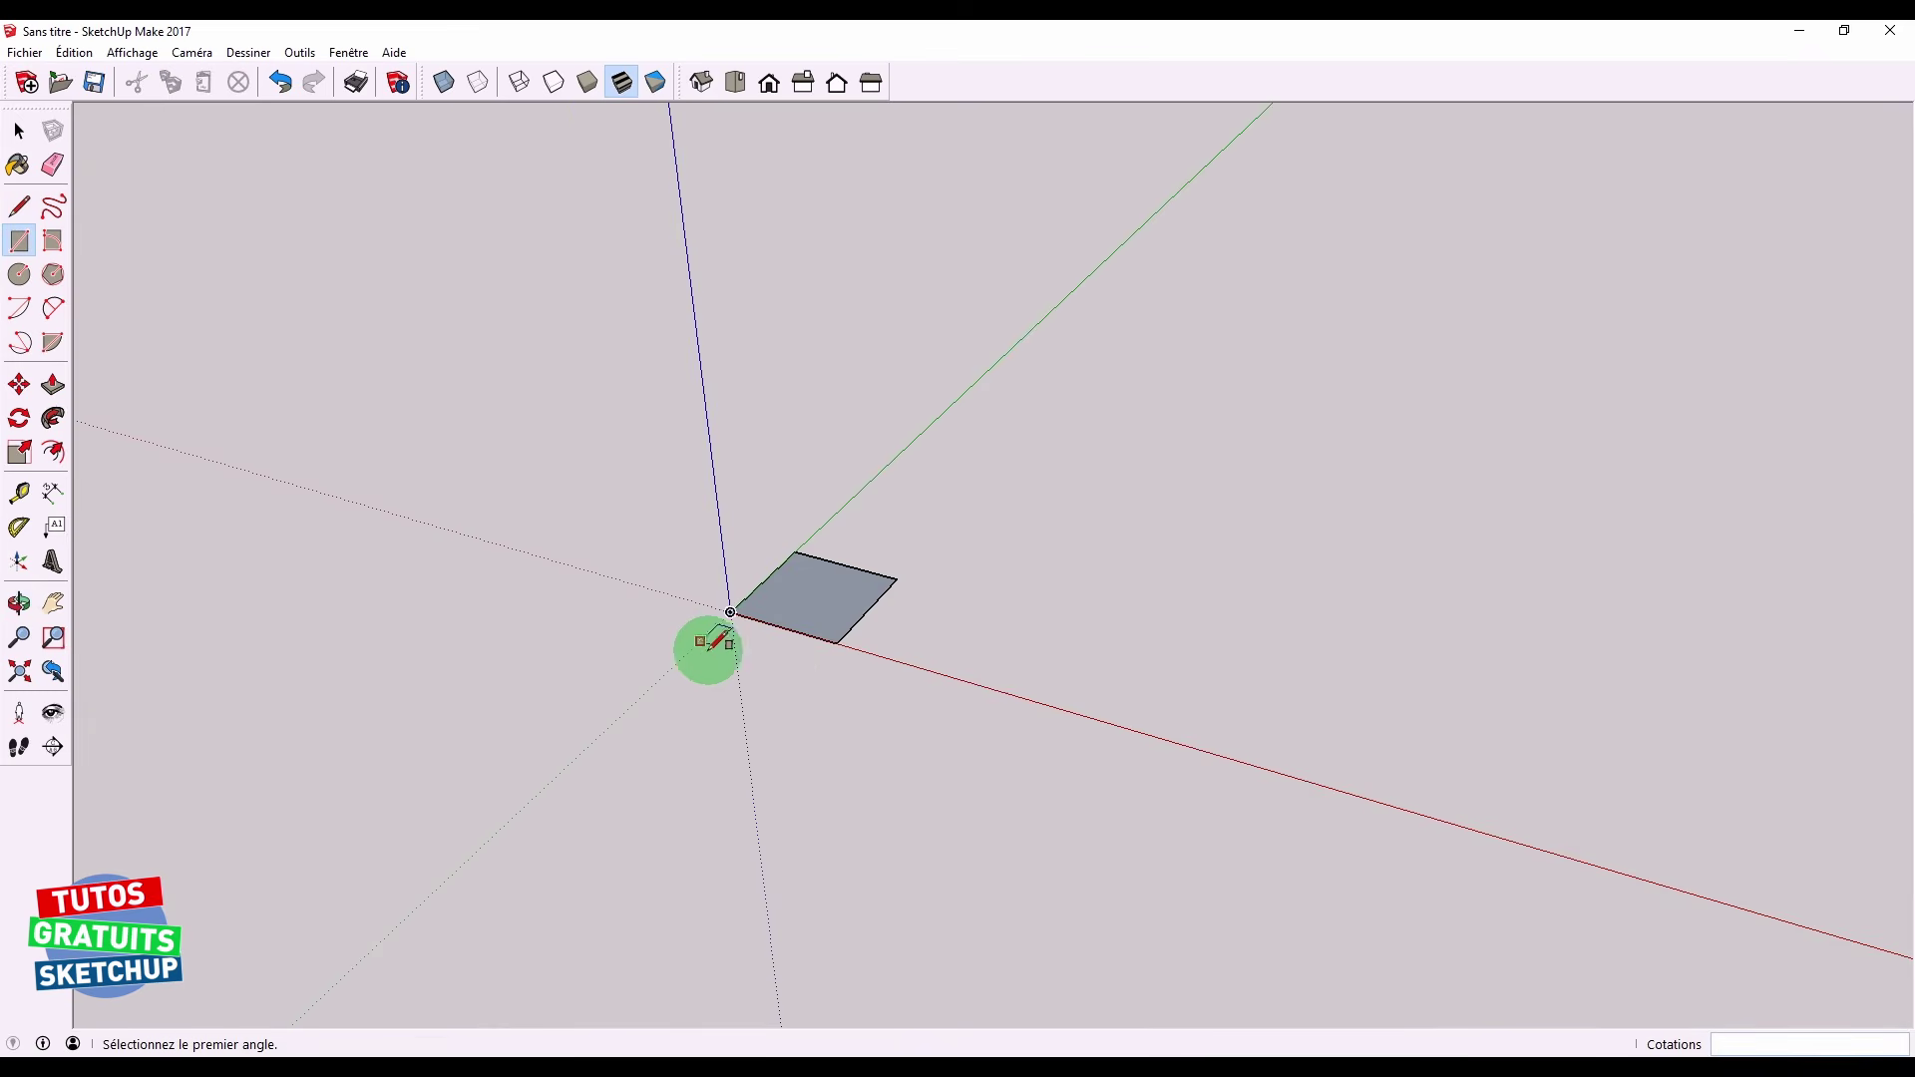
Draw a small square of about 36 by 36 mm in each of the seat's two corners on the red axis
{"action": "scroll", "coordinate": [764, 673], "scroll_direction": "up", "scroll_amount": 4}
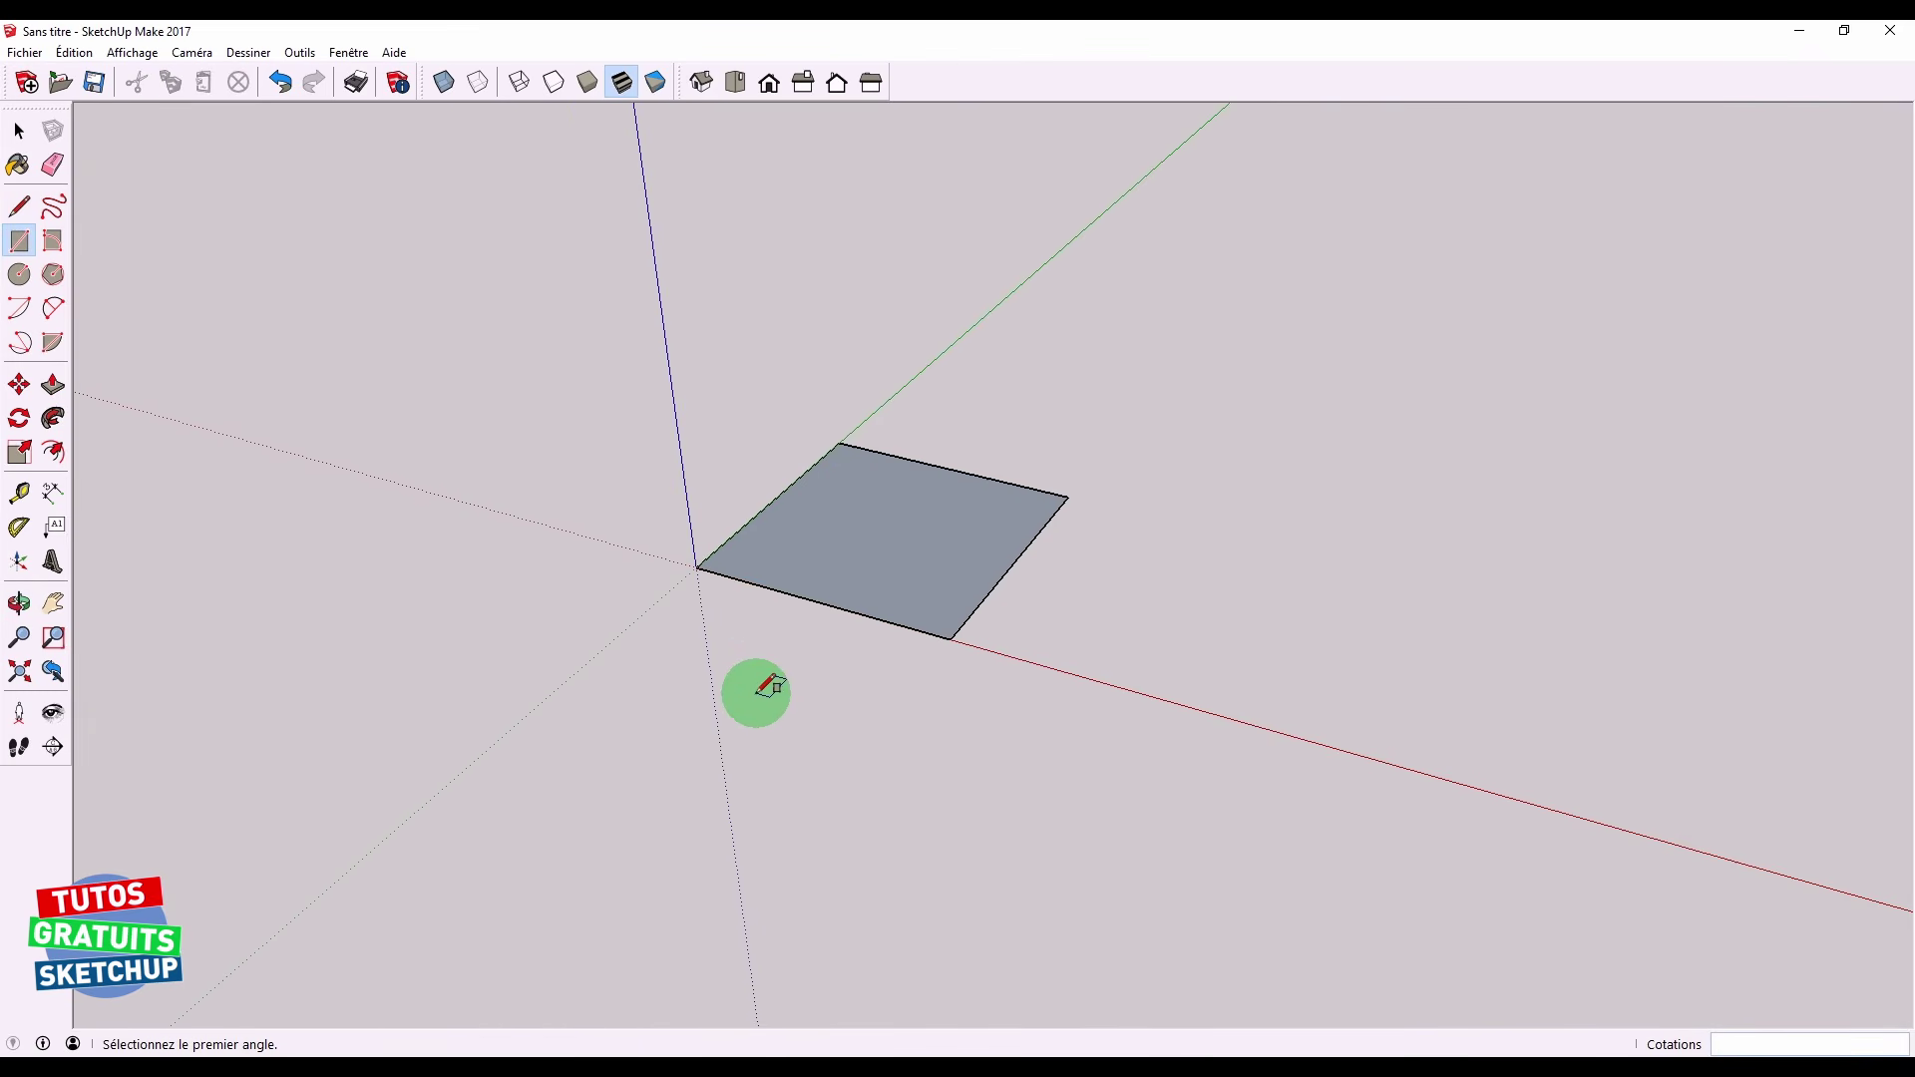
{"action": "scroll", "coordinate": [754, 686], "scroll_direction": "up", "scroll_amount": 1}
{"action": "left_click", "coordinate": [700, 543]}
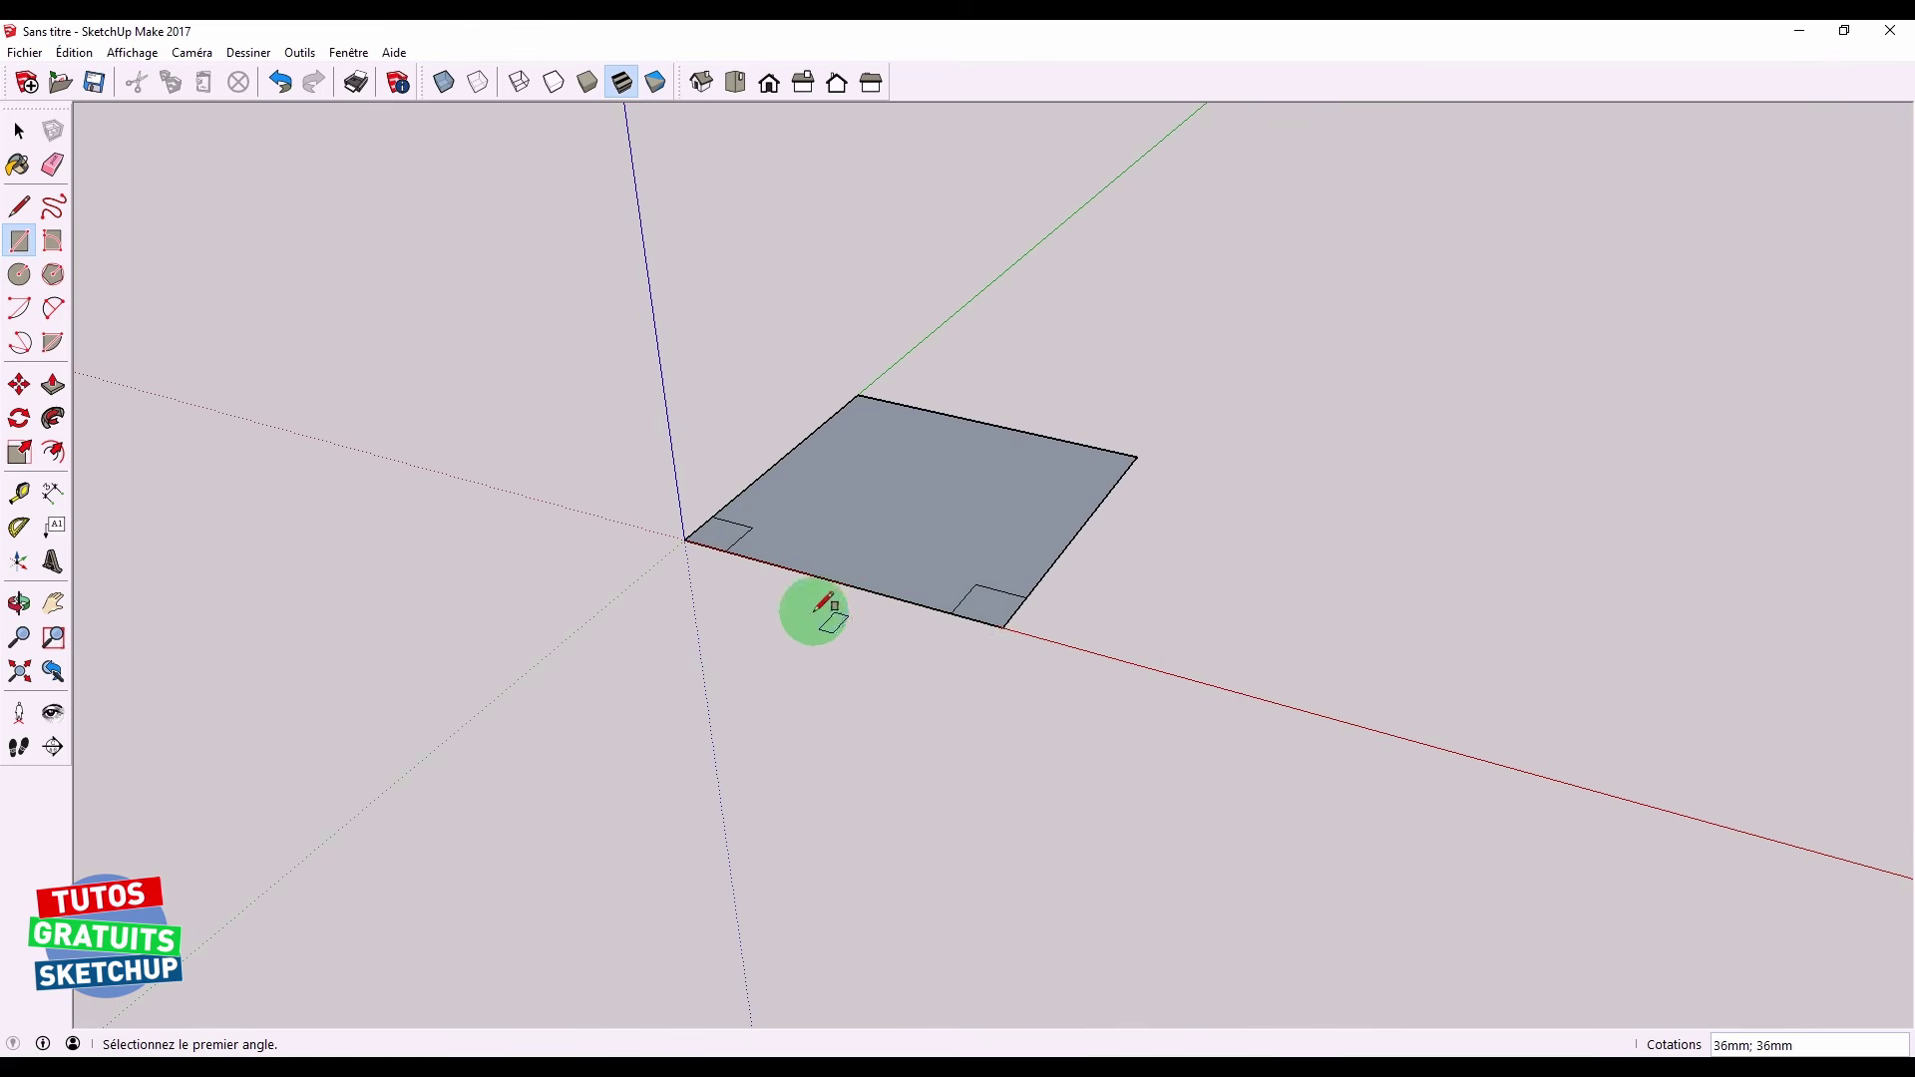
Pull the two corner squares downward from below as legs with Push/Pull, about 197 mm and 205 mm
{"action": "middle_click_drag", "start_coordinate": [748, 569], "coordinate": [948, 834]}
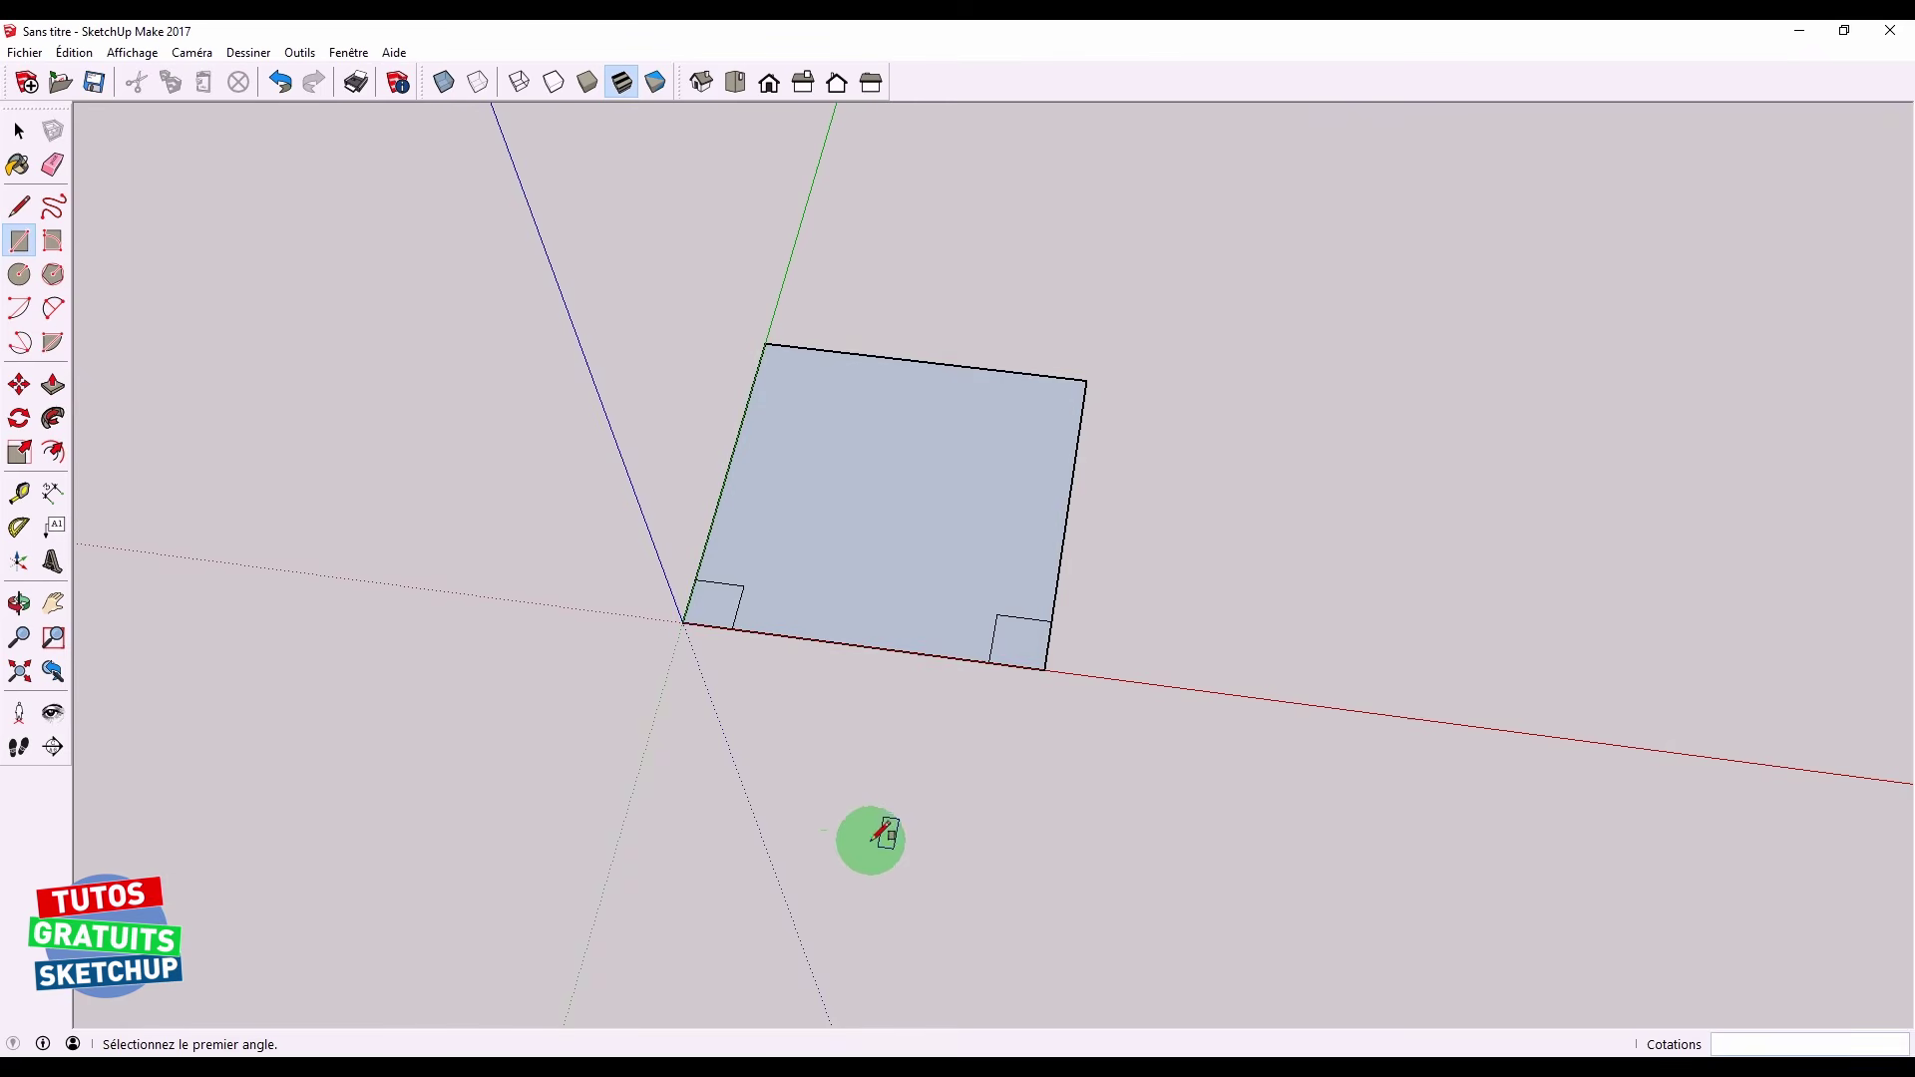
{"action": "middle_click_drag", "start_coordinate": [872, 839], "coordinate": [720, 734]}
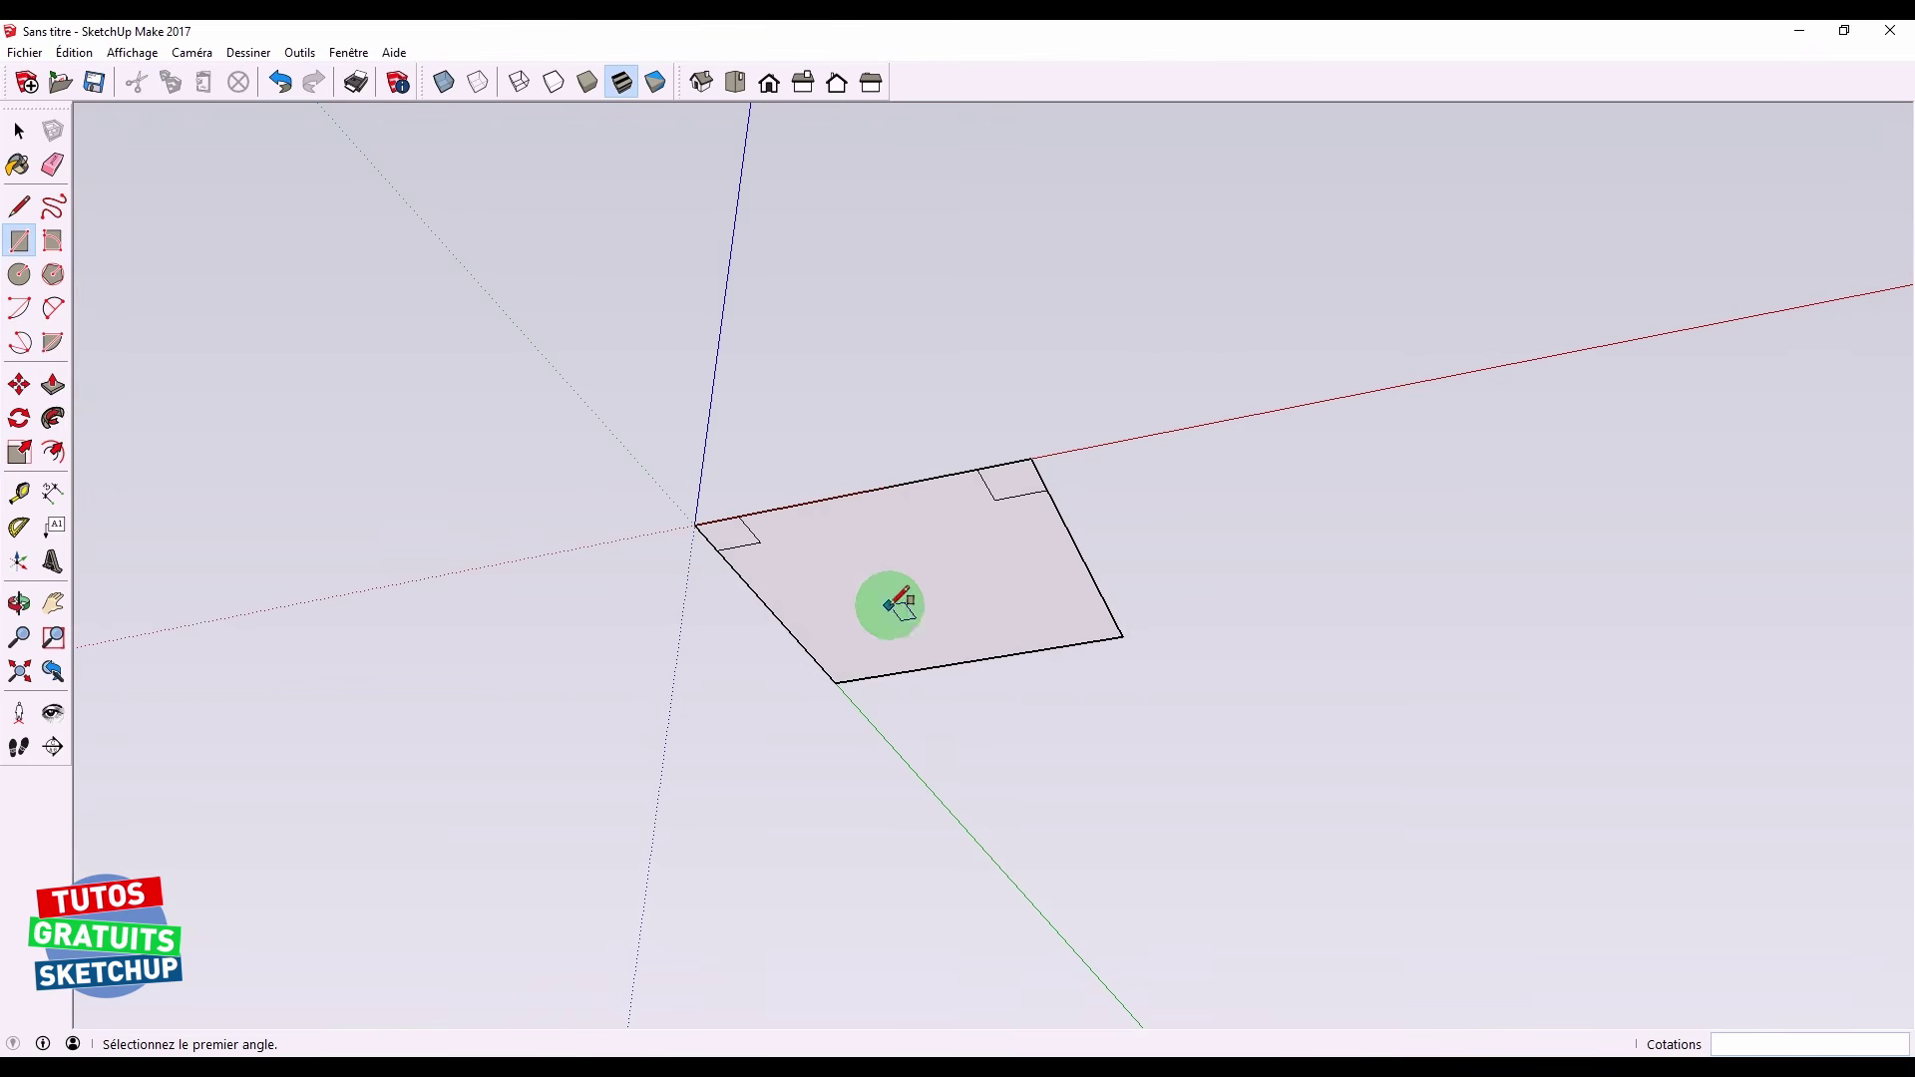
{"action": "key", "text": "p"}
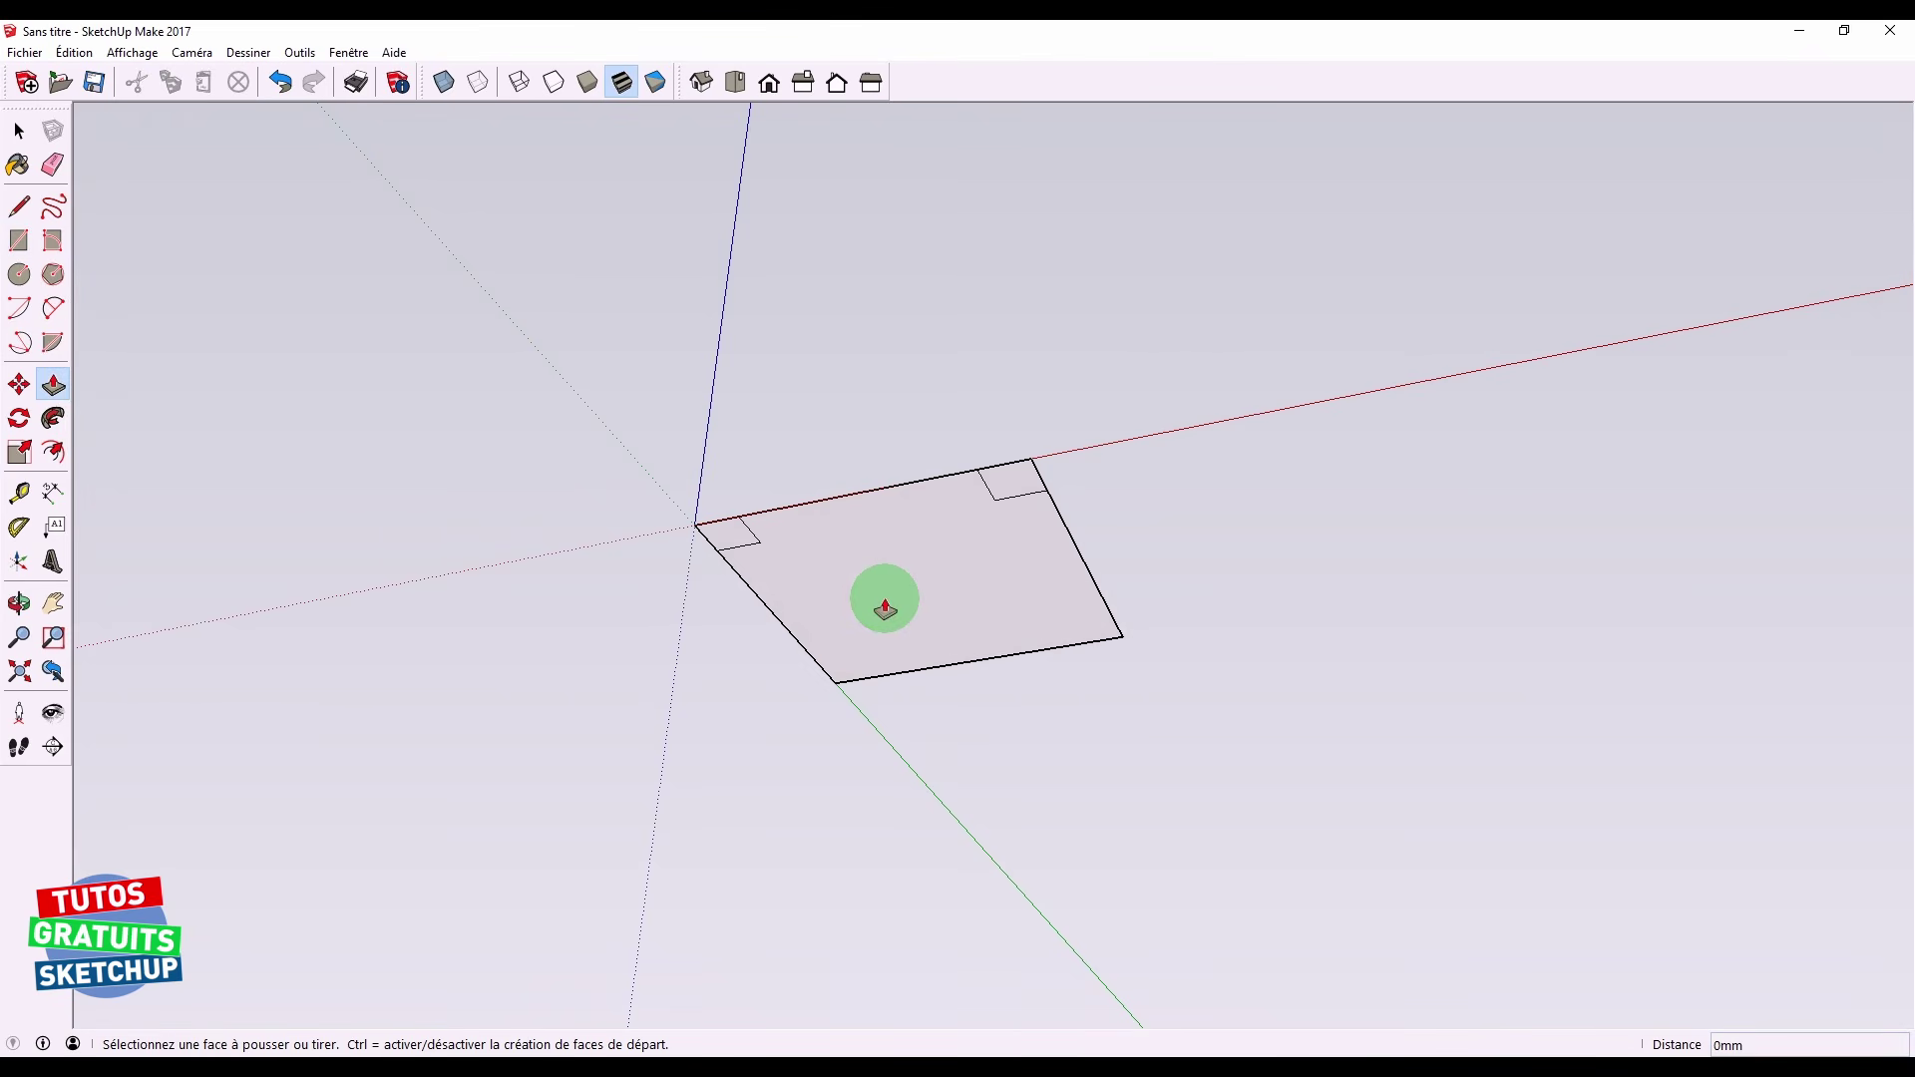
{"action": "middle_click_drag", "start_coordinate": [855, 628], "coordinate": [916, 654]}
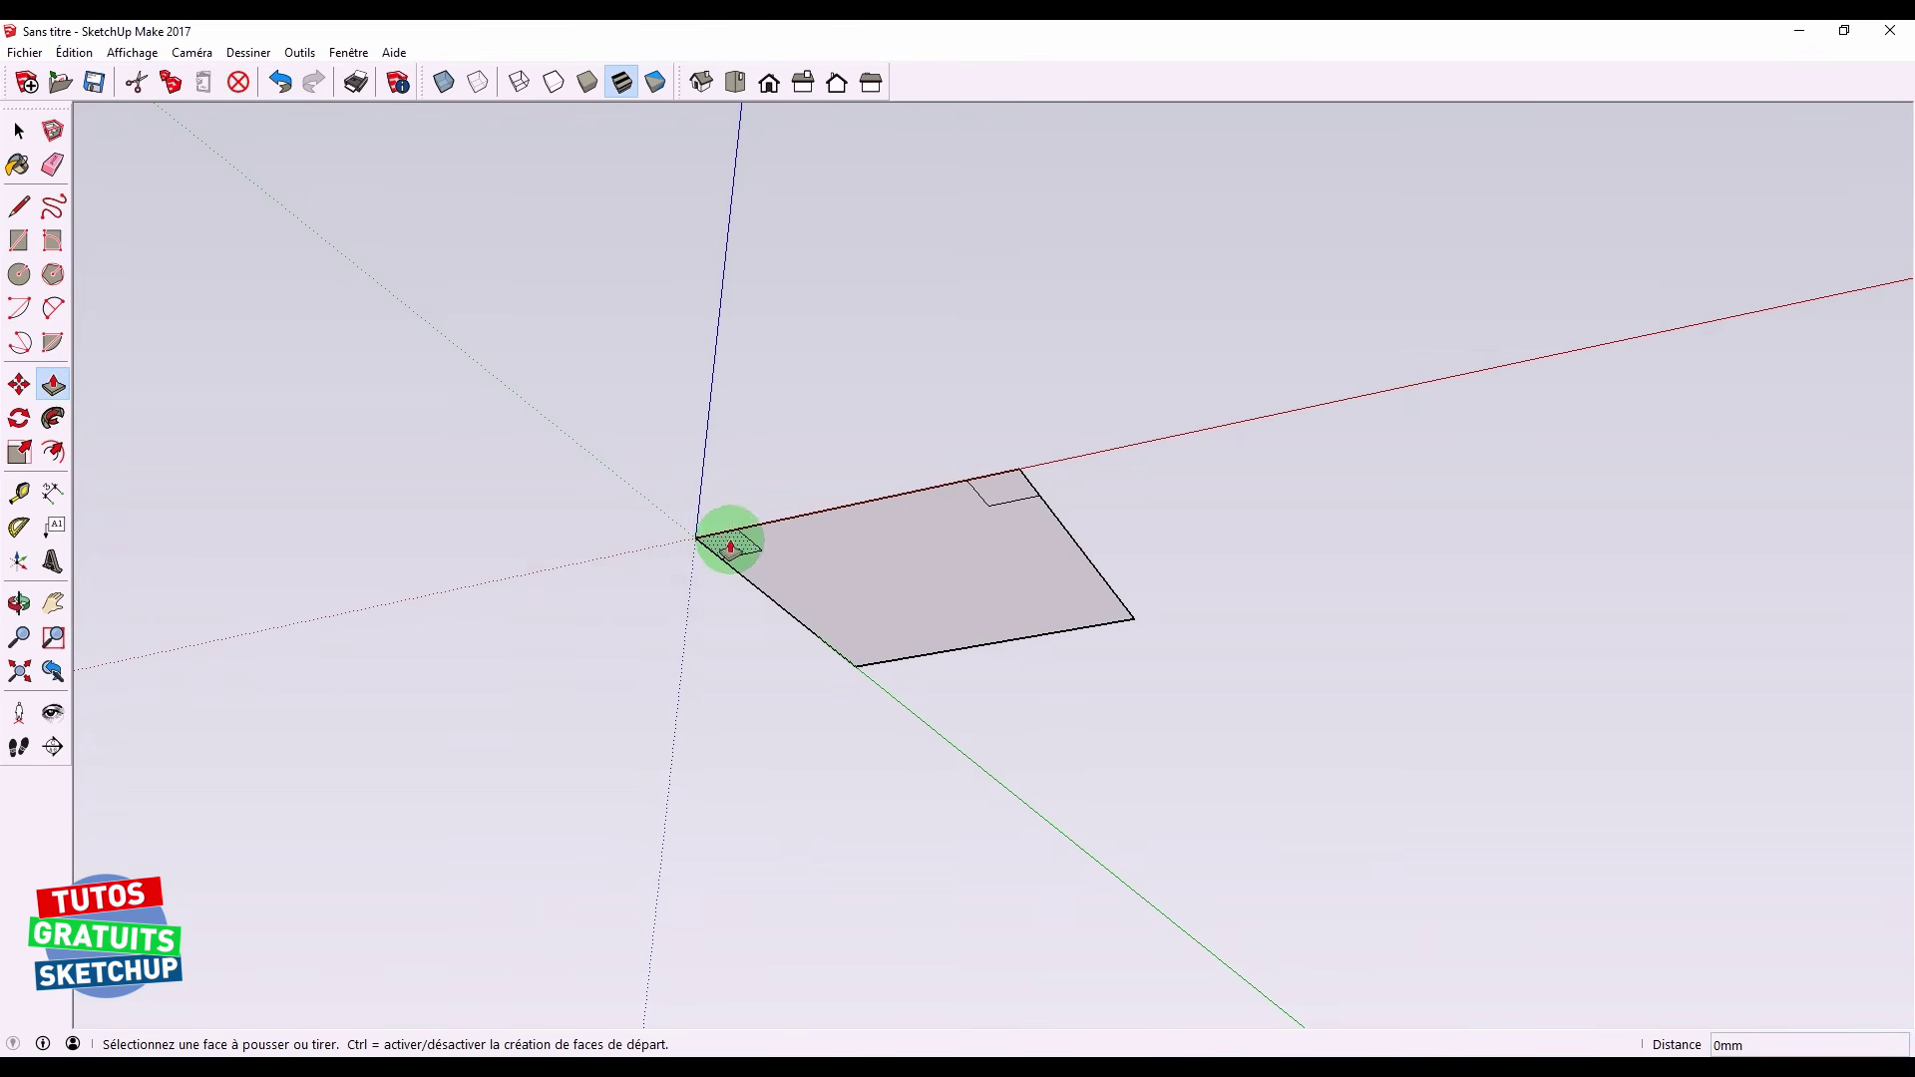
{"action": "left_click_drag", "start_coordinate": [731, 546], "coordinate": [704, 824]}
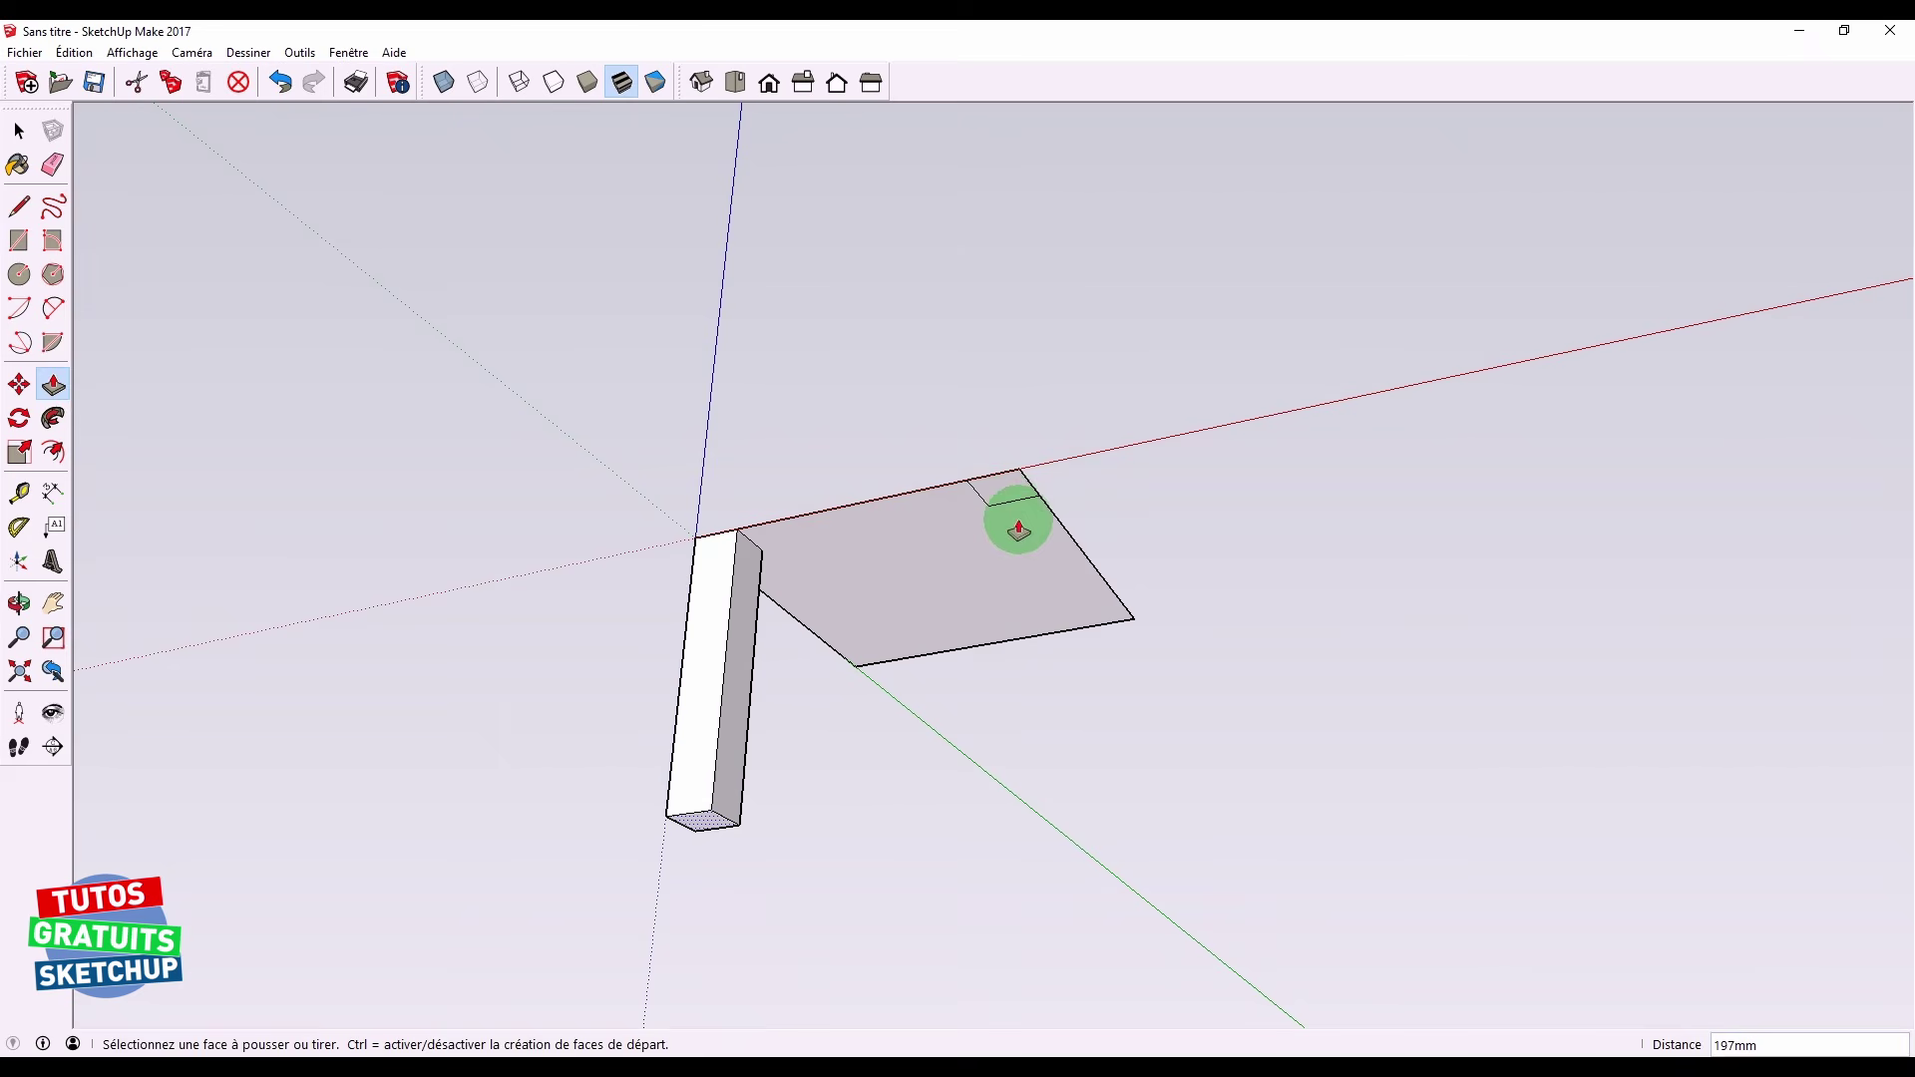
{"action": "left_click_drag", "start_coordinate": [1003, 496], "coordinate": [982, 810]}
Raise the remaining seat face about 44 mm with Push/Pull and look at the notched corners
{"action": "middle_click_drag", "start_coordinate": [1081, 372], "coordinate": [998, 573]}
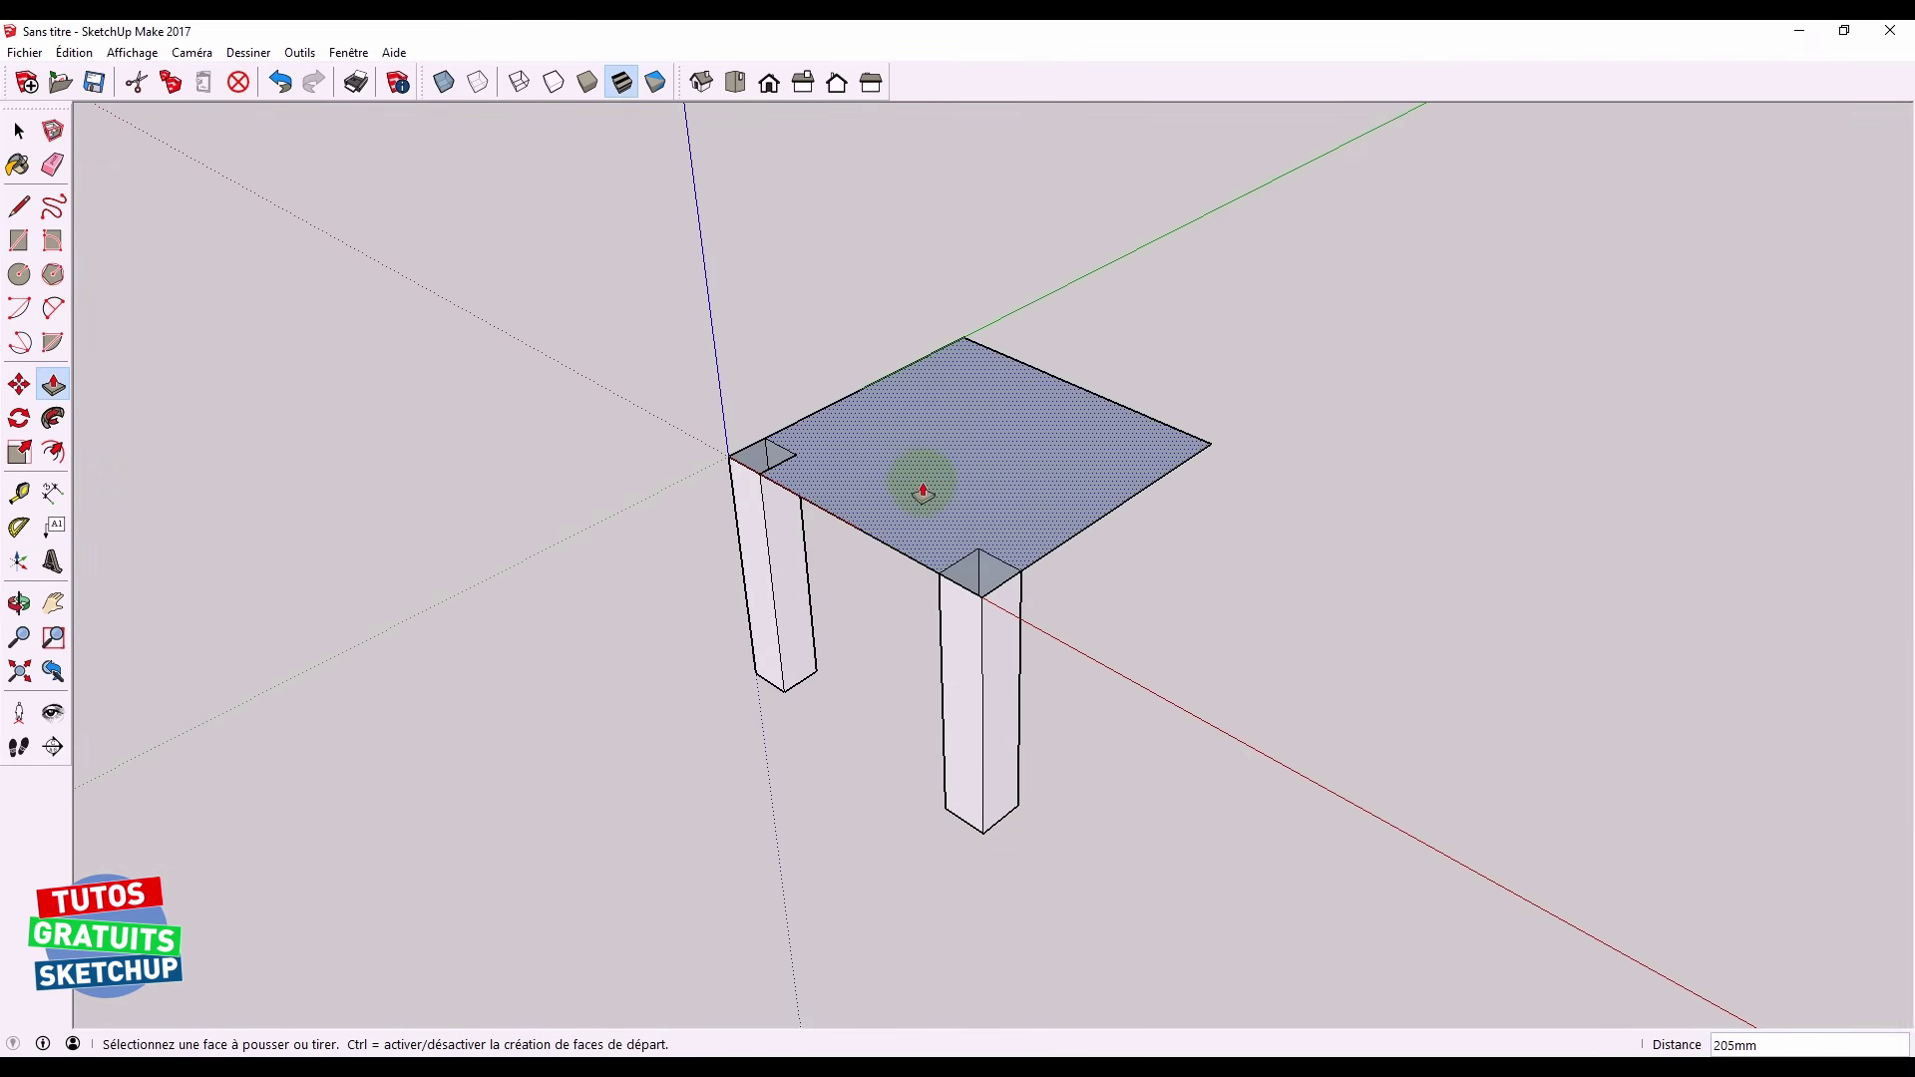
{"action": "left_click_drag", "start_coordinate": [911, 479], "coordinate": [925, 429]}
{"action": "middle_click_drag", "start_coordinate": [769, 479], "coordinate": [638, 440]}
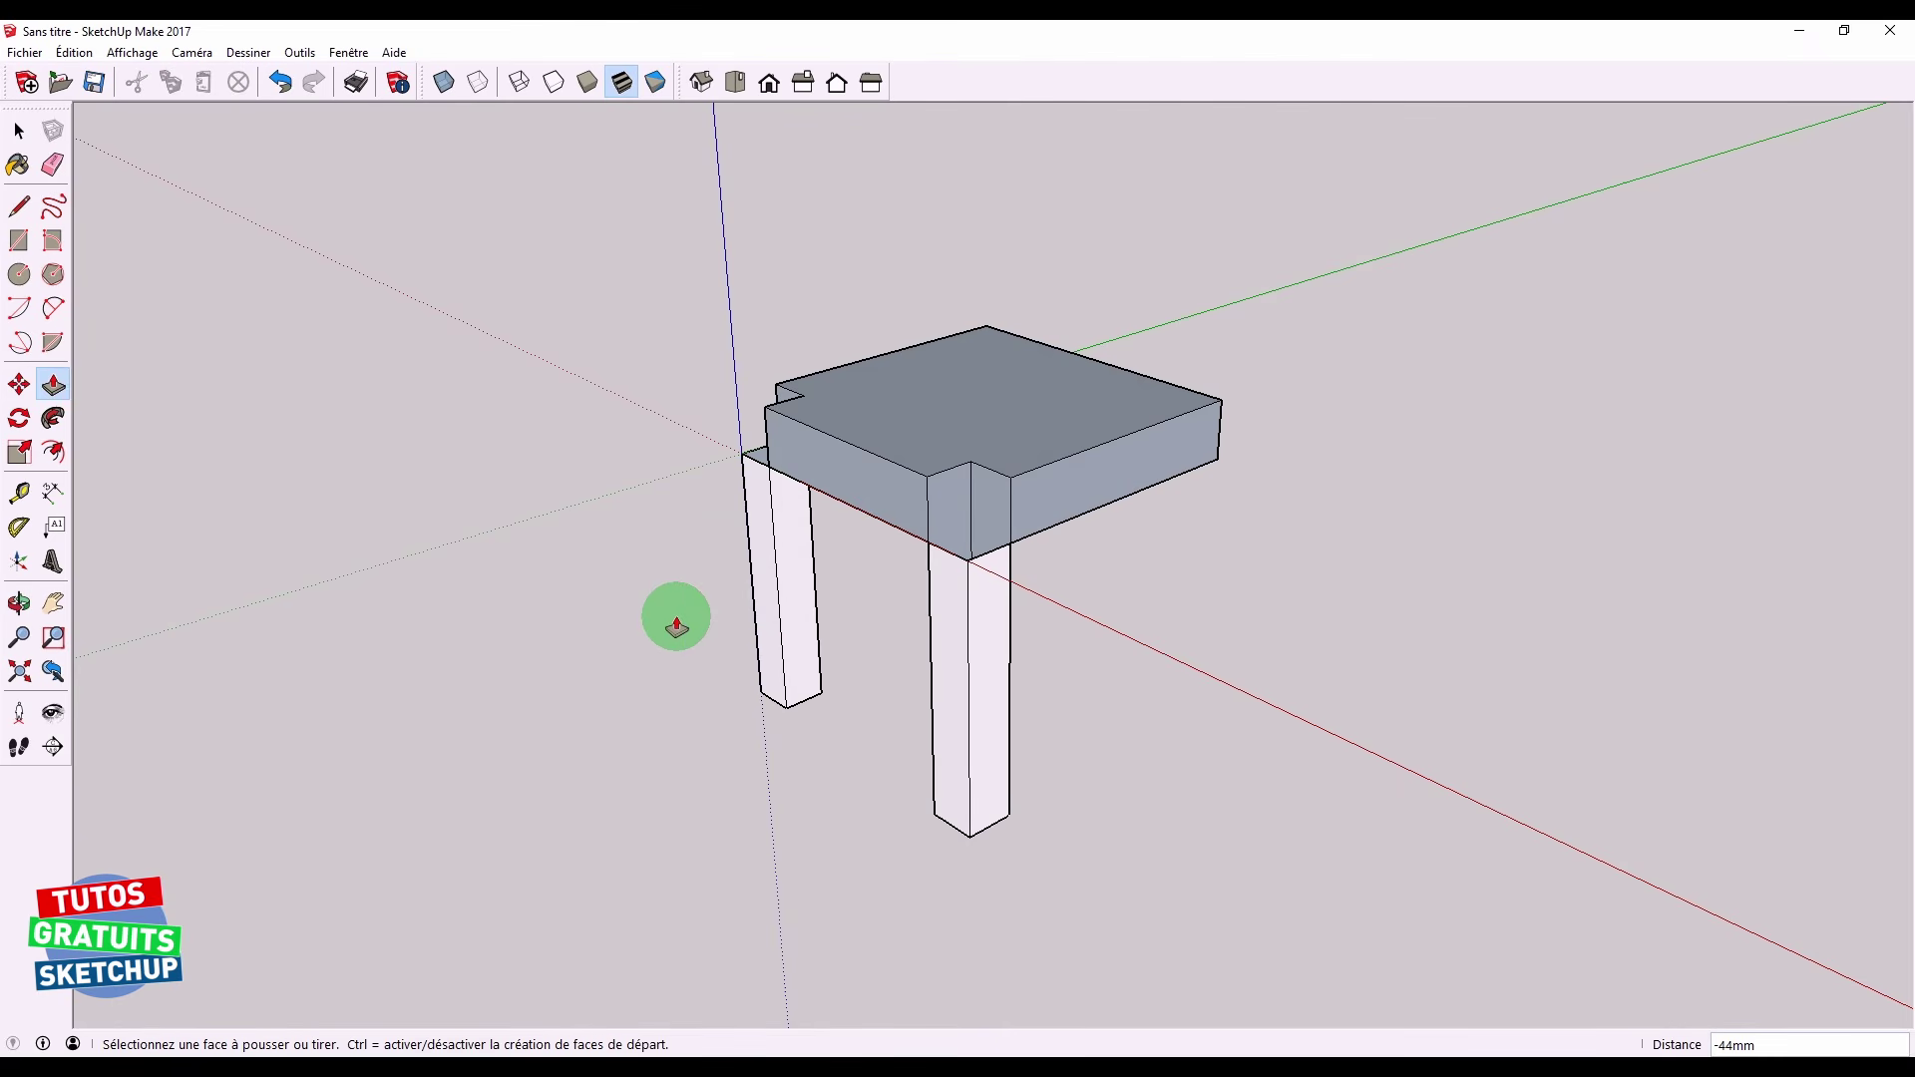
Undo the seat thickness and both leg extrusions
{"action": "key", "text": "ctrl+z"}
{"action": "key", "text": "ctrl+z"}
{"action": "key", "text": "ctrl+z"}
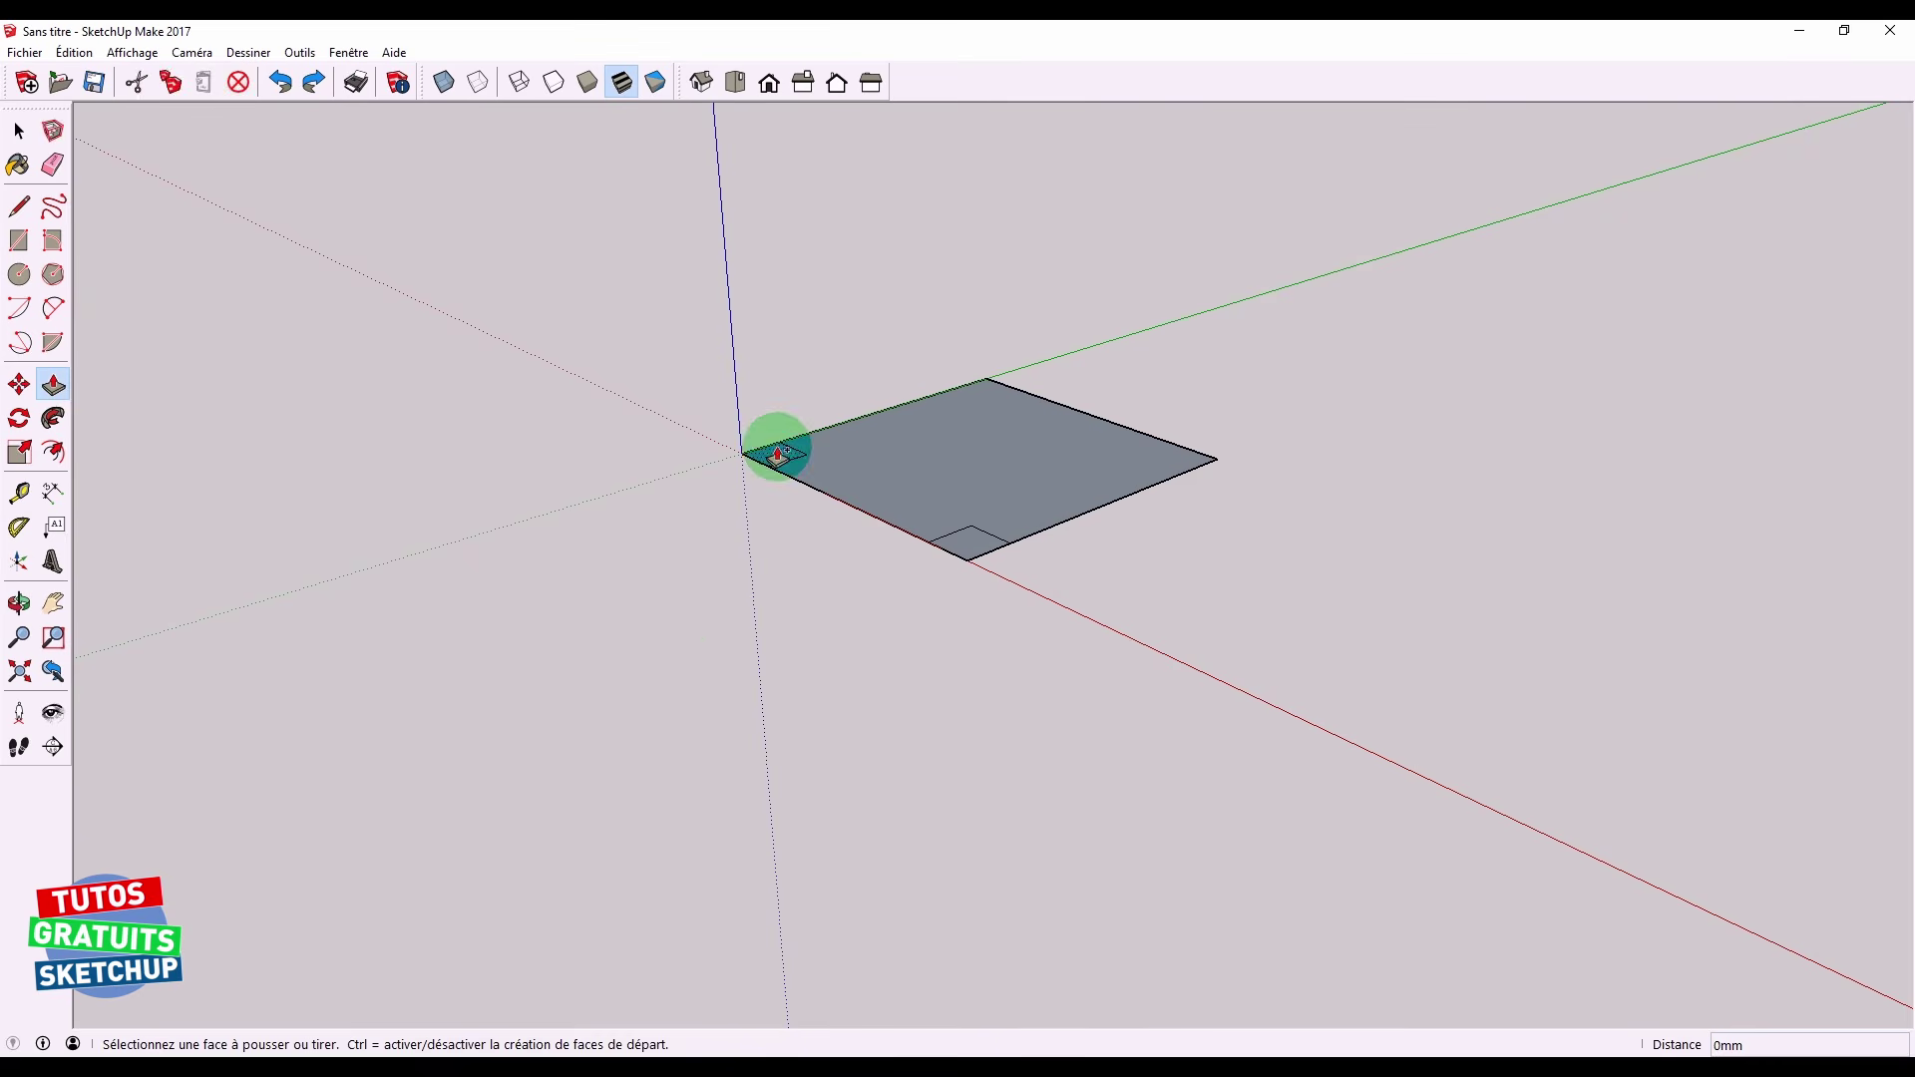
Erase the outer edges of both corner squares, leaving notches in the seat face
{"action": "middle_click_drag", "start_coordinate": [738, 471], "coordinate": [743, 538]}
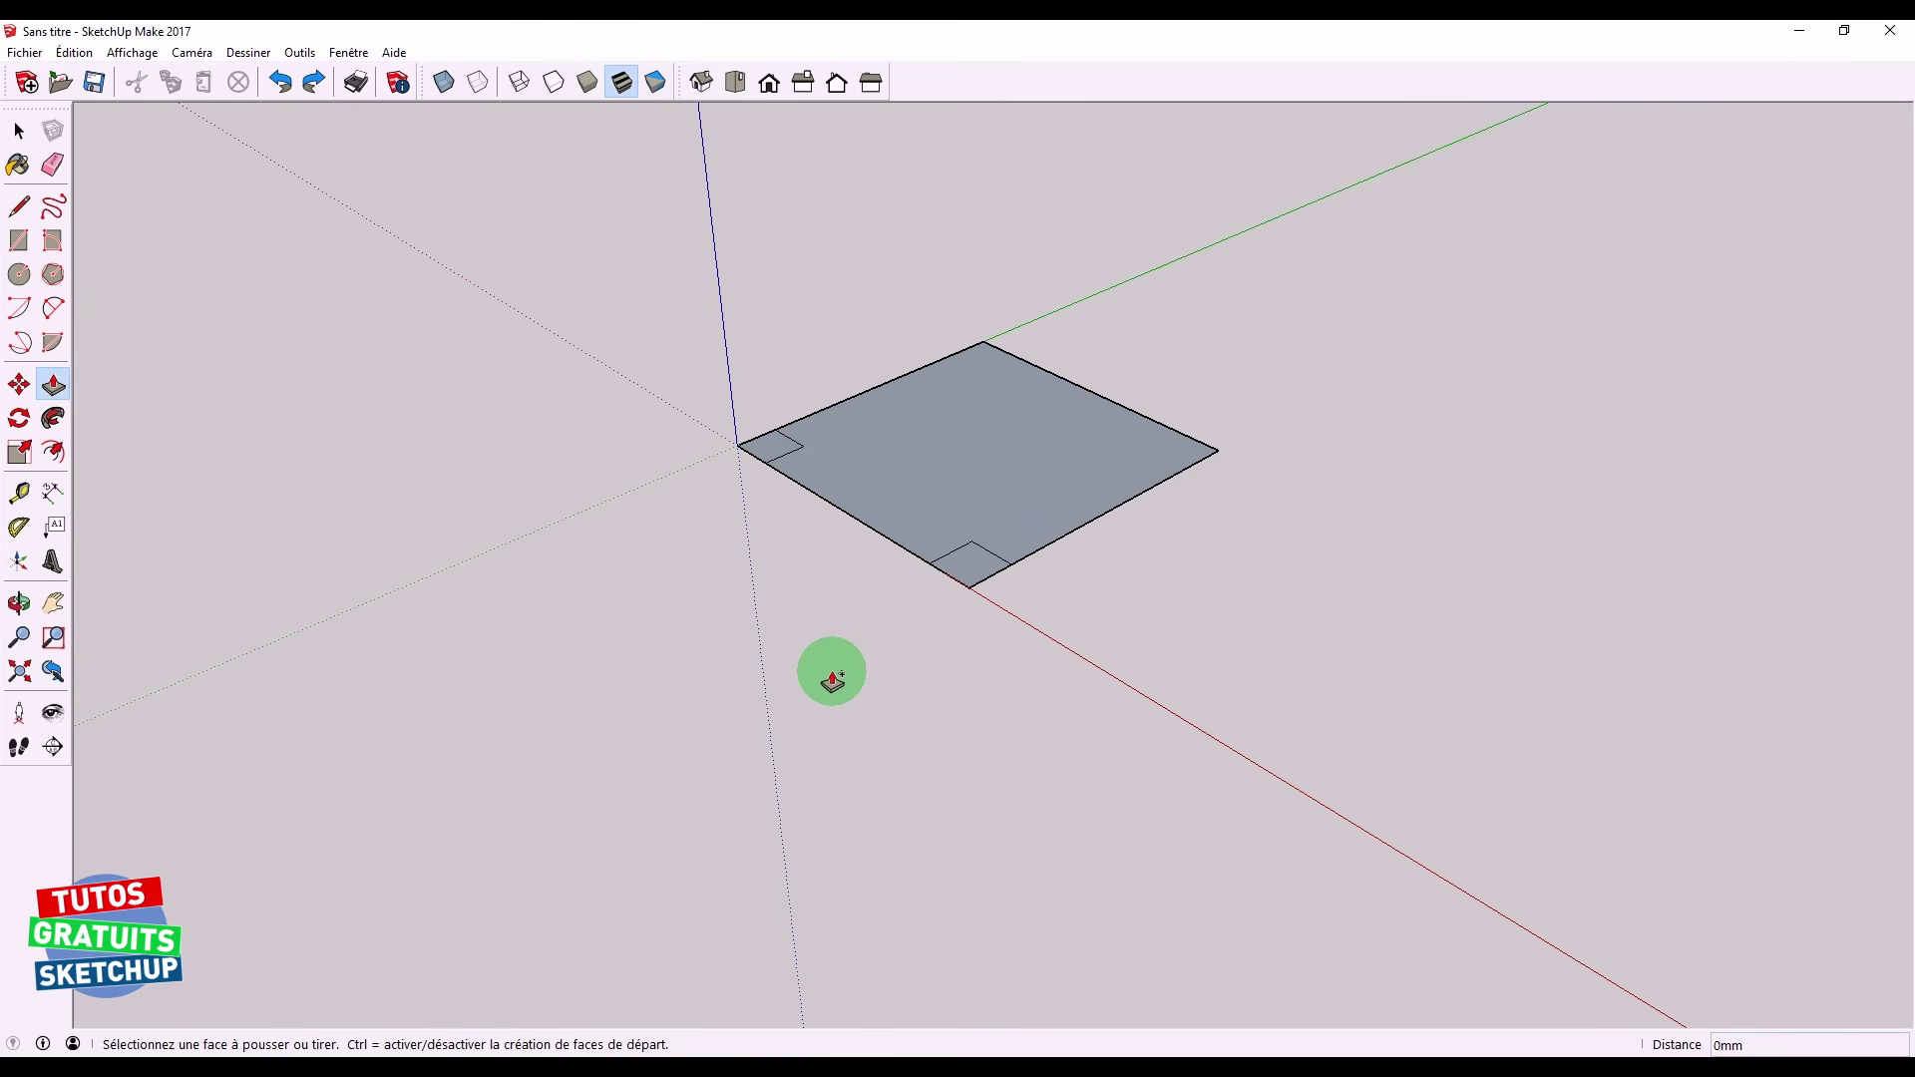
{"action": "key", "text": "e"}
{"action": "mouse_move", "coordinate": [975, 583]}
{"action": "left_mouse_down"}
{"action": "mouse_move", "coordinate": [765, 496]}
{"action": "mouse_move", "coordinate": [751, 423]}
{"action": "left_mouse_up"}
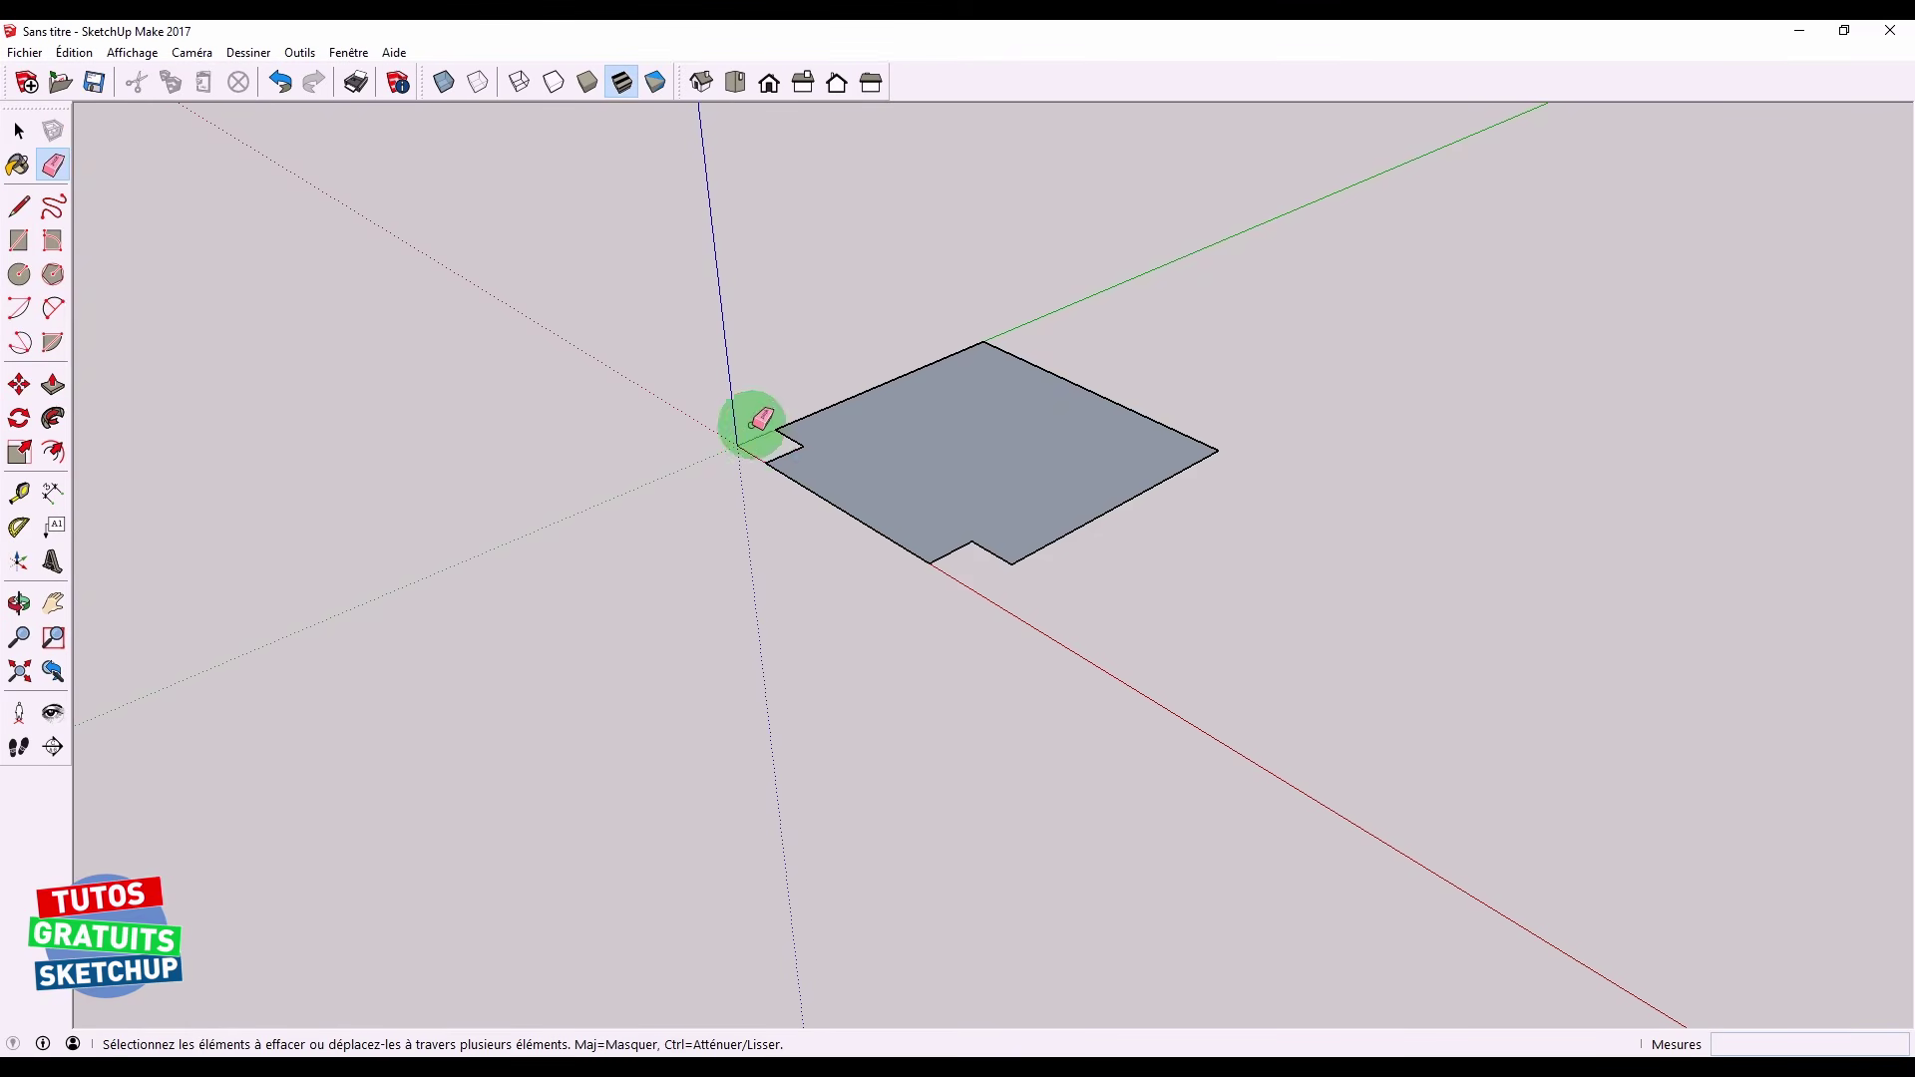
Erase several boundary edges of the notched seat face, and undo these erasures
{"action": "left_click", "coordinate": [1090, 523]}
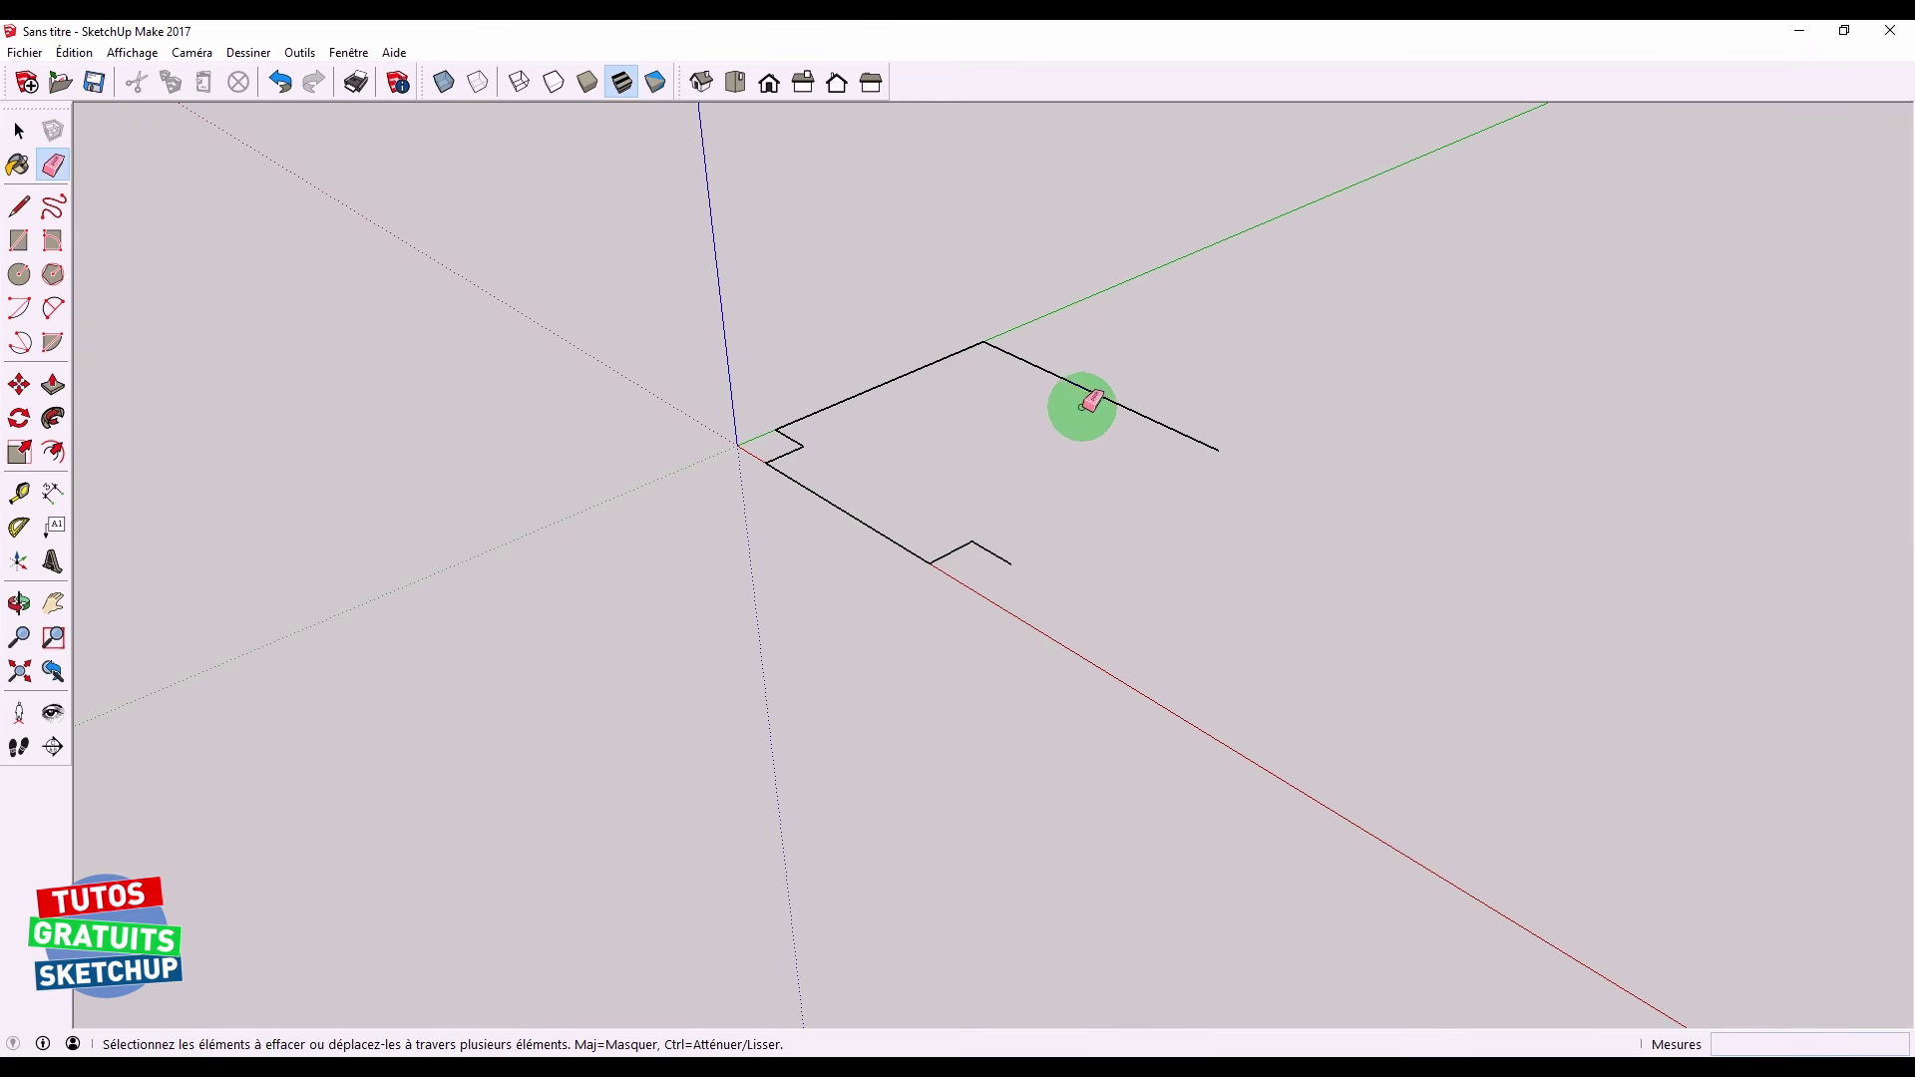
{"action": "mouse_move", "coordinate": [1085, 404]}
{"action": "left_mouse_down"}
{"action": "mouse_move", "coordinate": [1090, 325]}
{"action": "mouse_move", "coordinate": [954, 299]}
{"action": "mouse_move", "coordinate": [924, 376]}
{"action": "mouse_move", "coordinate": [838, 425]}
{"action": "mouse_move", "coordinate": [768, 404]}
{"action": "left_mouse_up"}
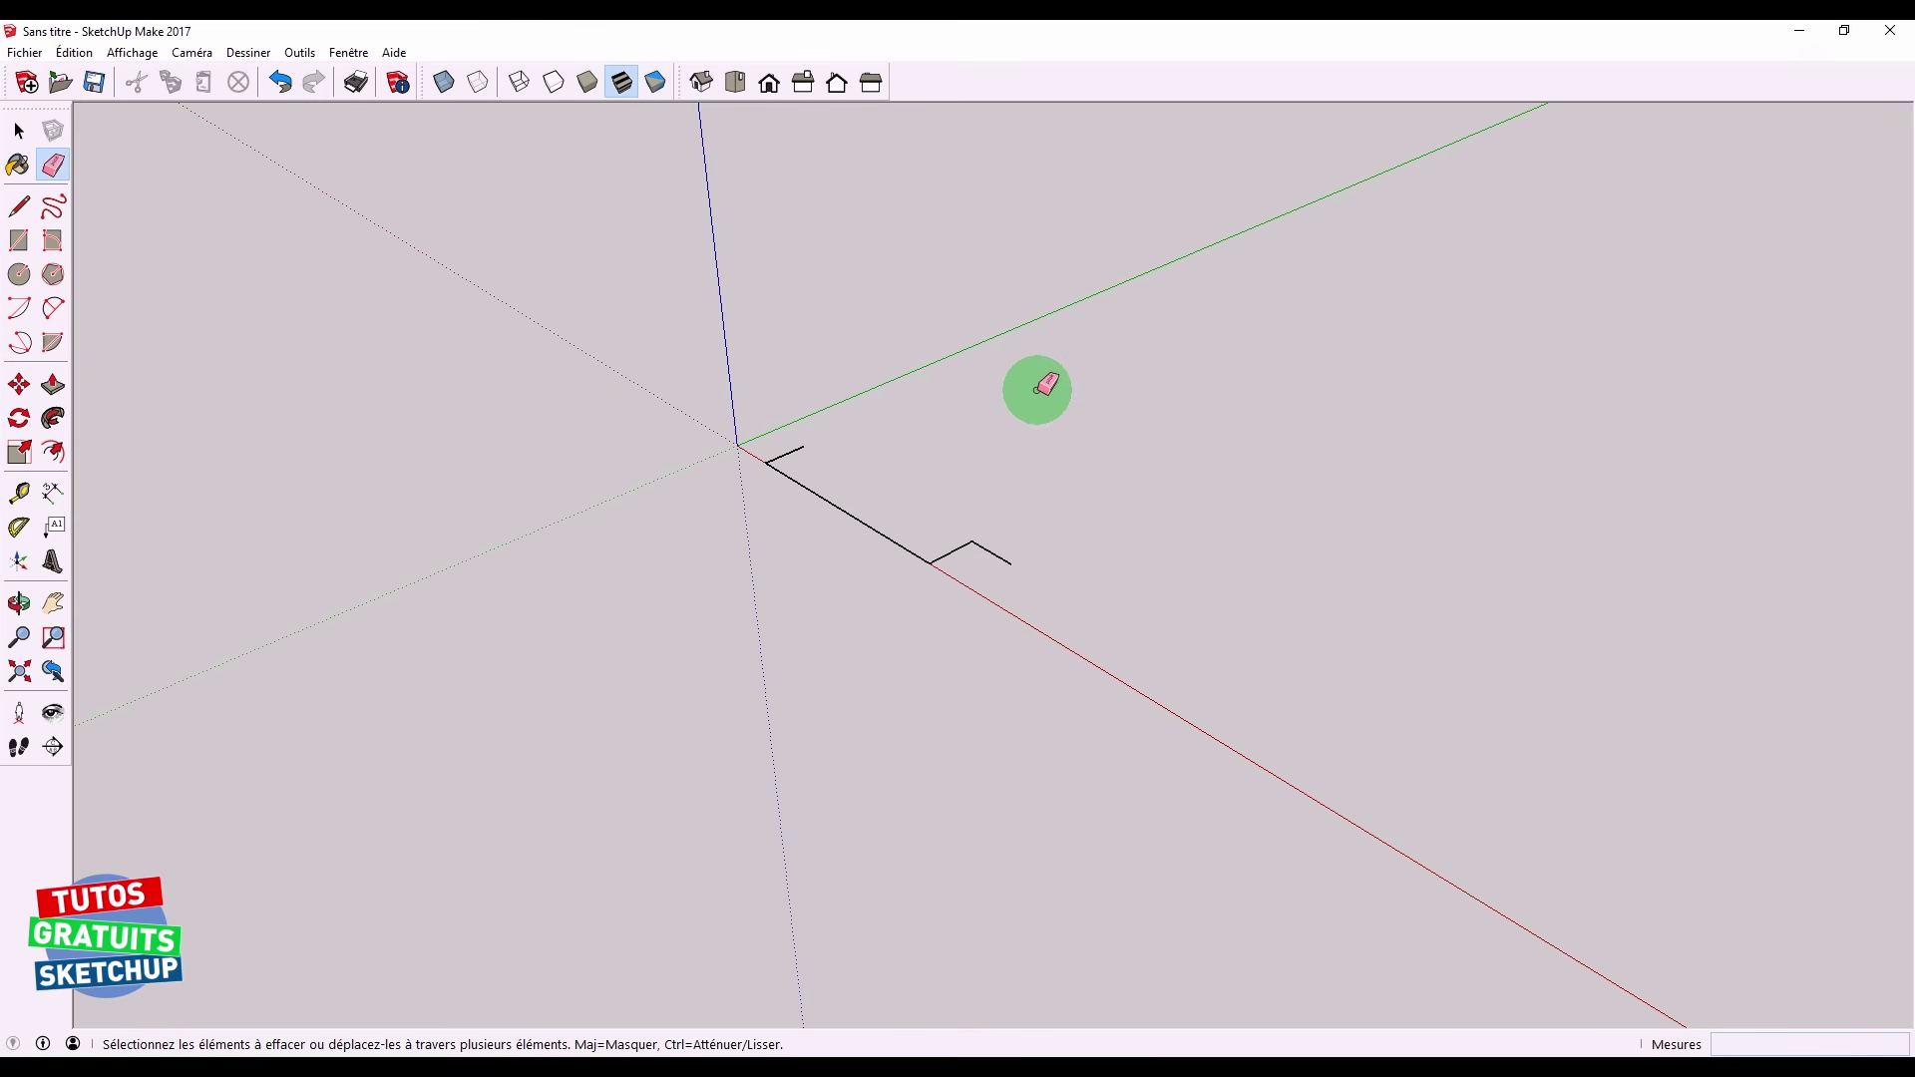
{"action": "key", "text": "ctrl+z"}
{"action": "key", "text": "ctrl+z"}
Pull the notched seat face up about 40 mm with Push/Pull, and undo back to the plain rectangle without corner squares
{"action": "key", "text": "p"}
{"action": "left_click", "coordinate": [1005, 515]}
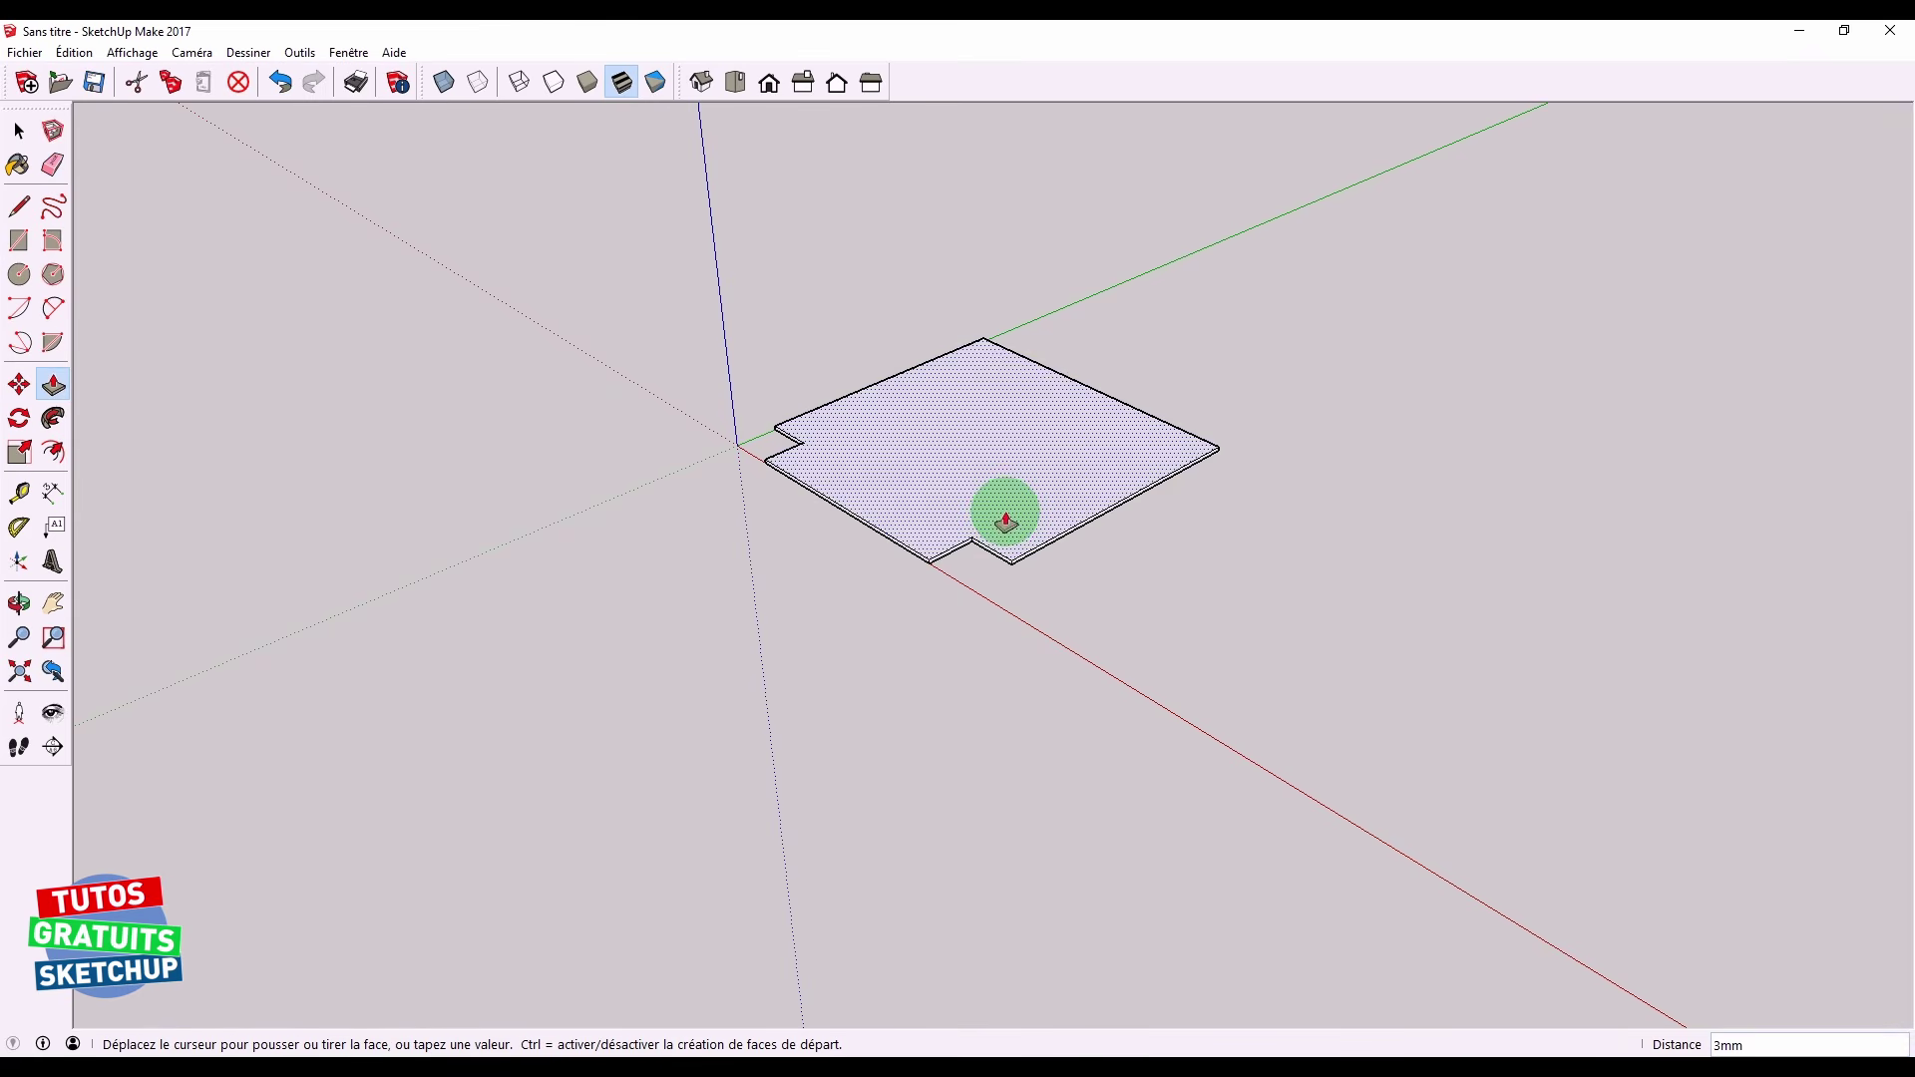
{"action": "left_click", "coordinate": [1001, 481]}
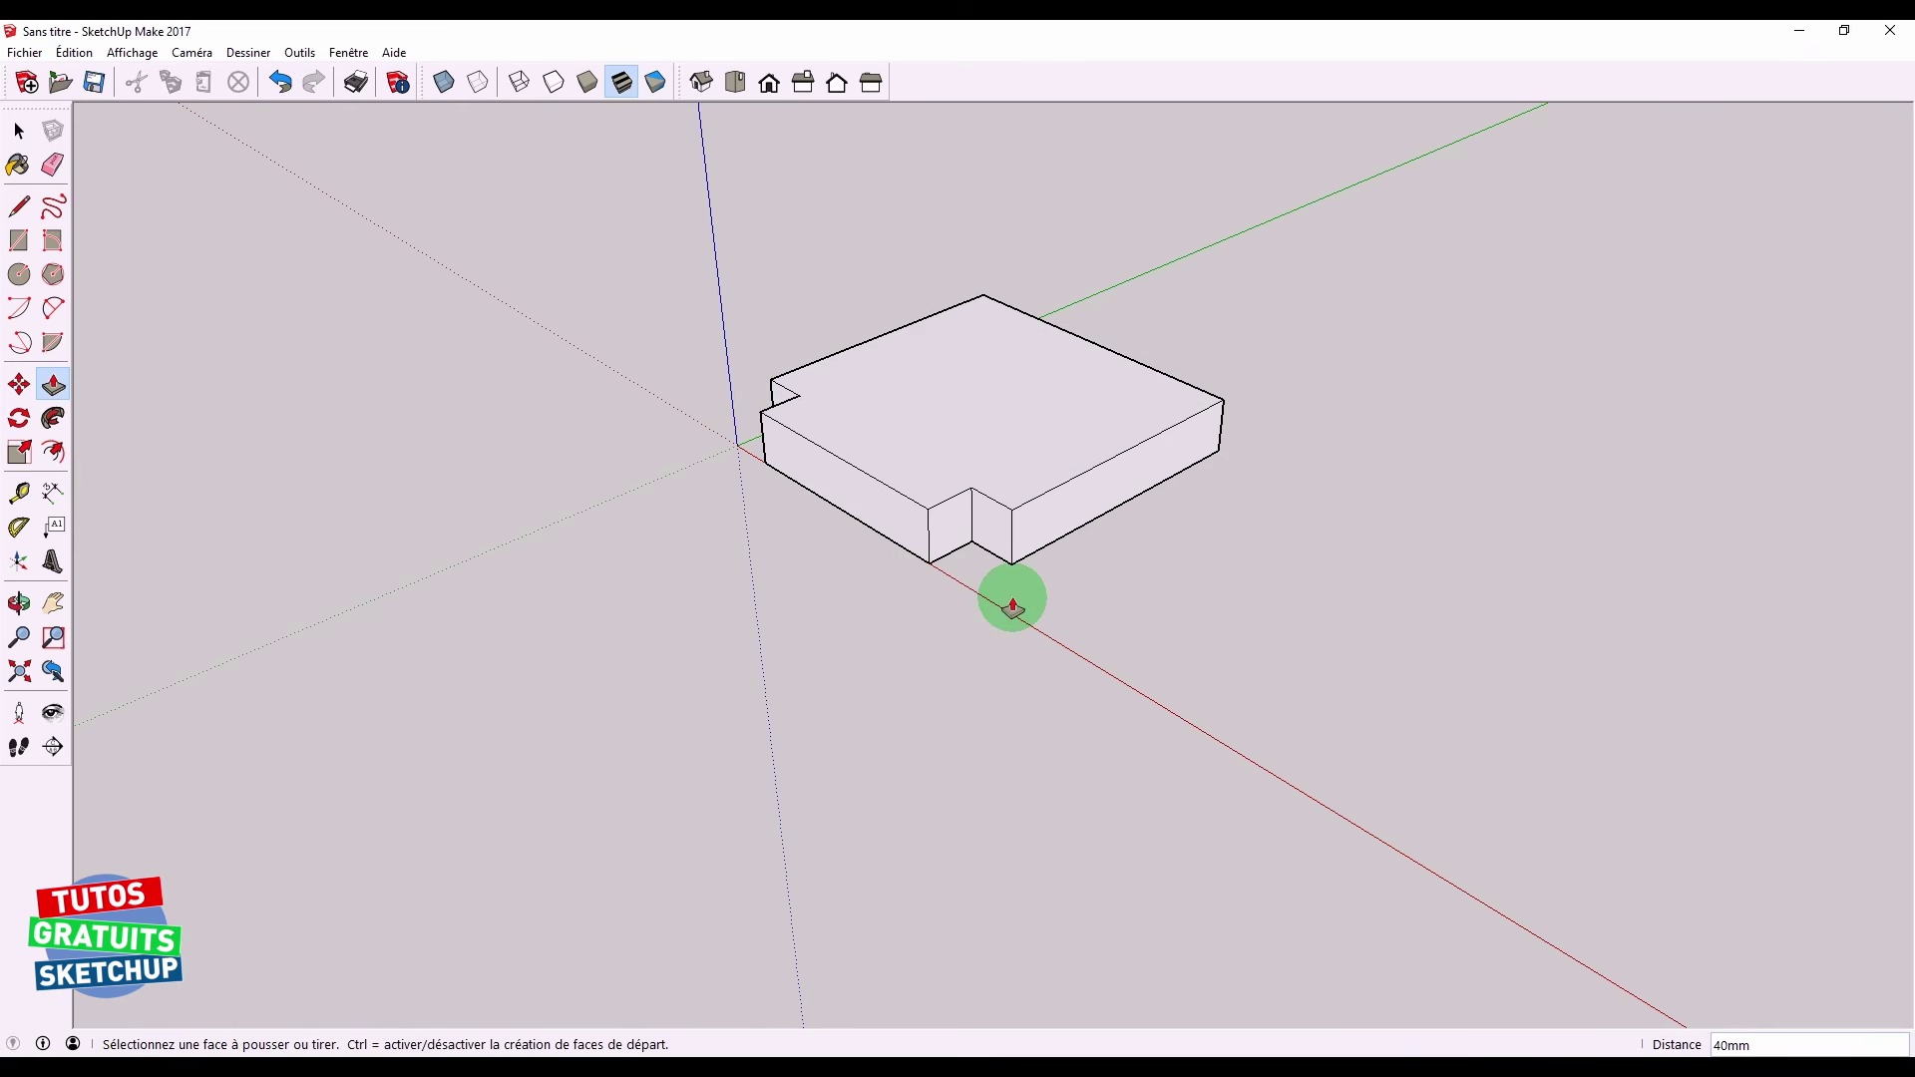
{"action": "key", "text": "ctrl+z"}
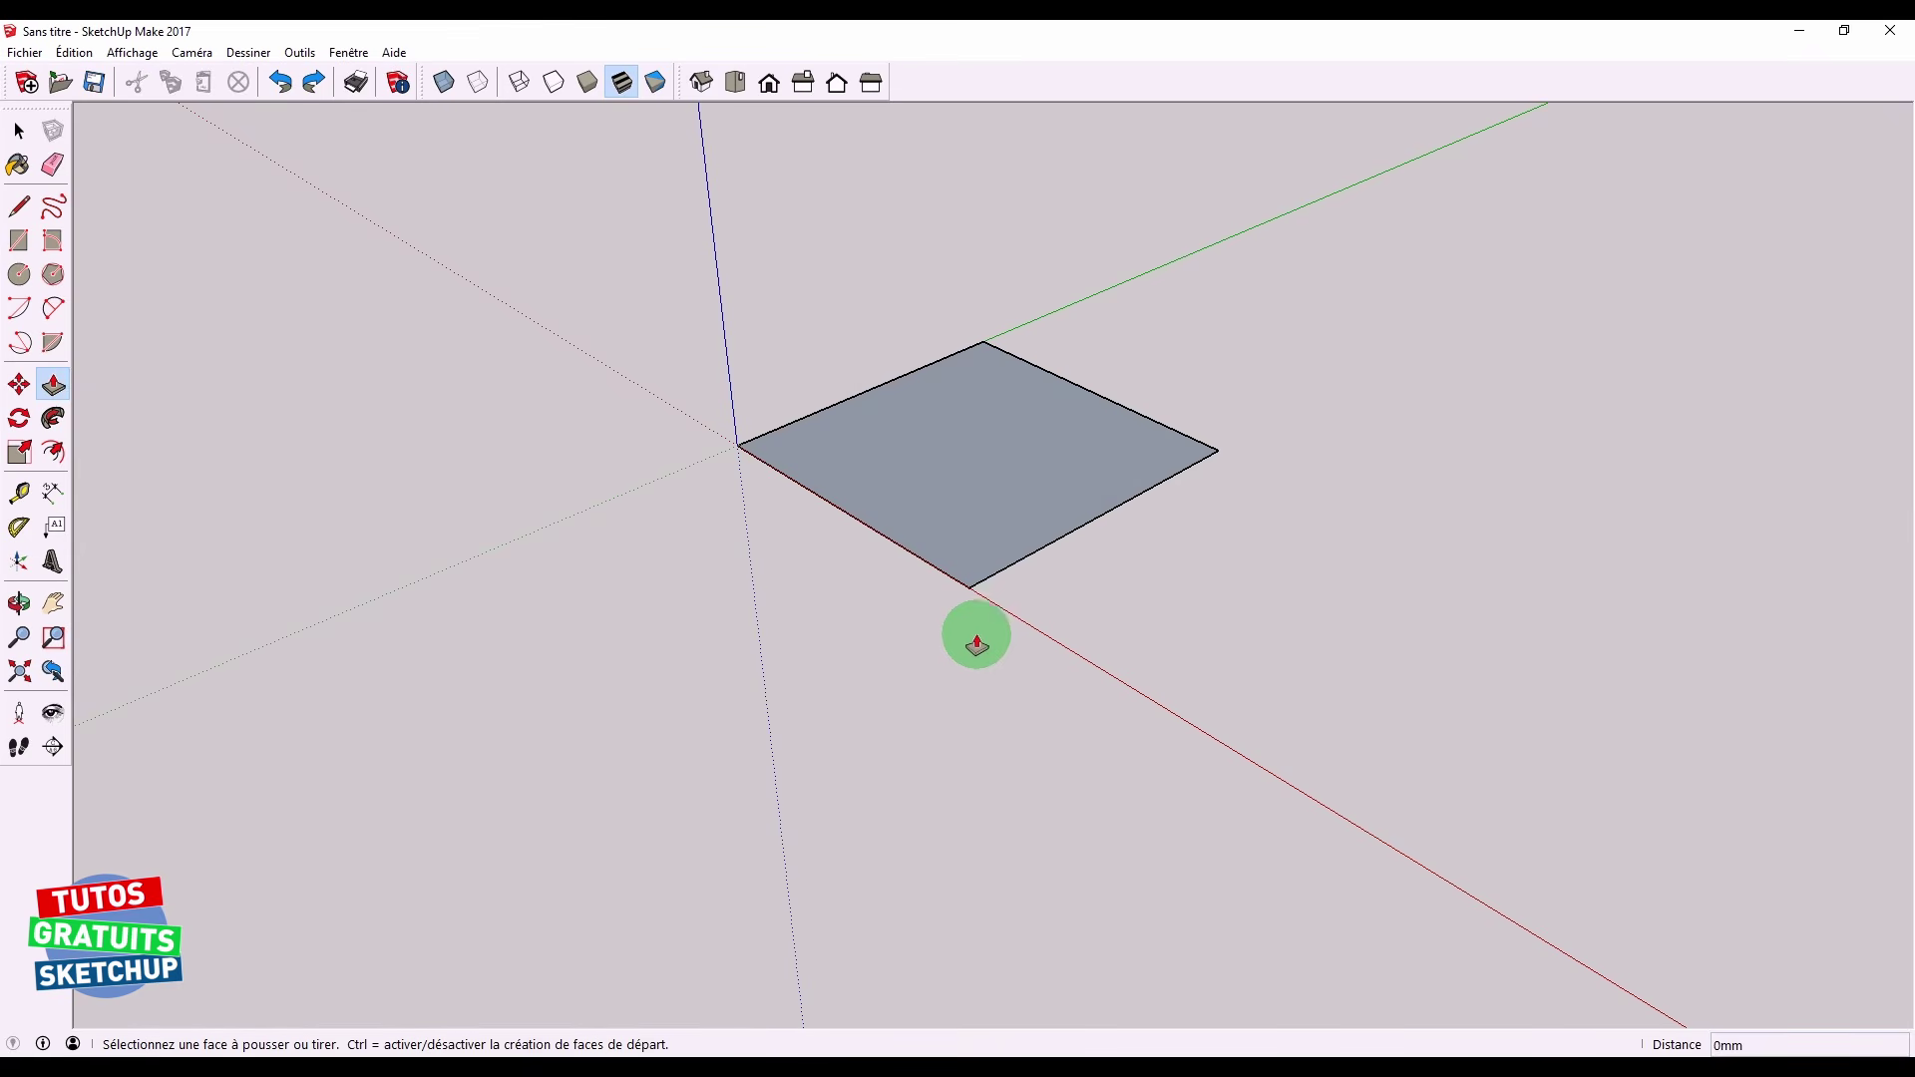
Pull the plain rectangular seat face up about 38 mm with Push/Pull
{"action": "left_click", "coordinate": [979, 538]}
{"action": "left_click", "coordinate": [978, 509]}
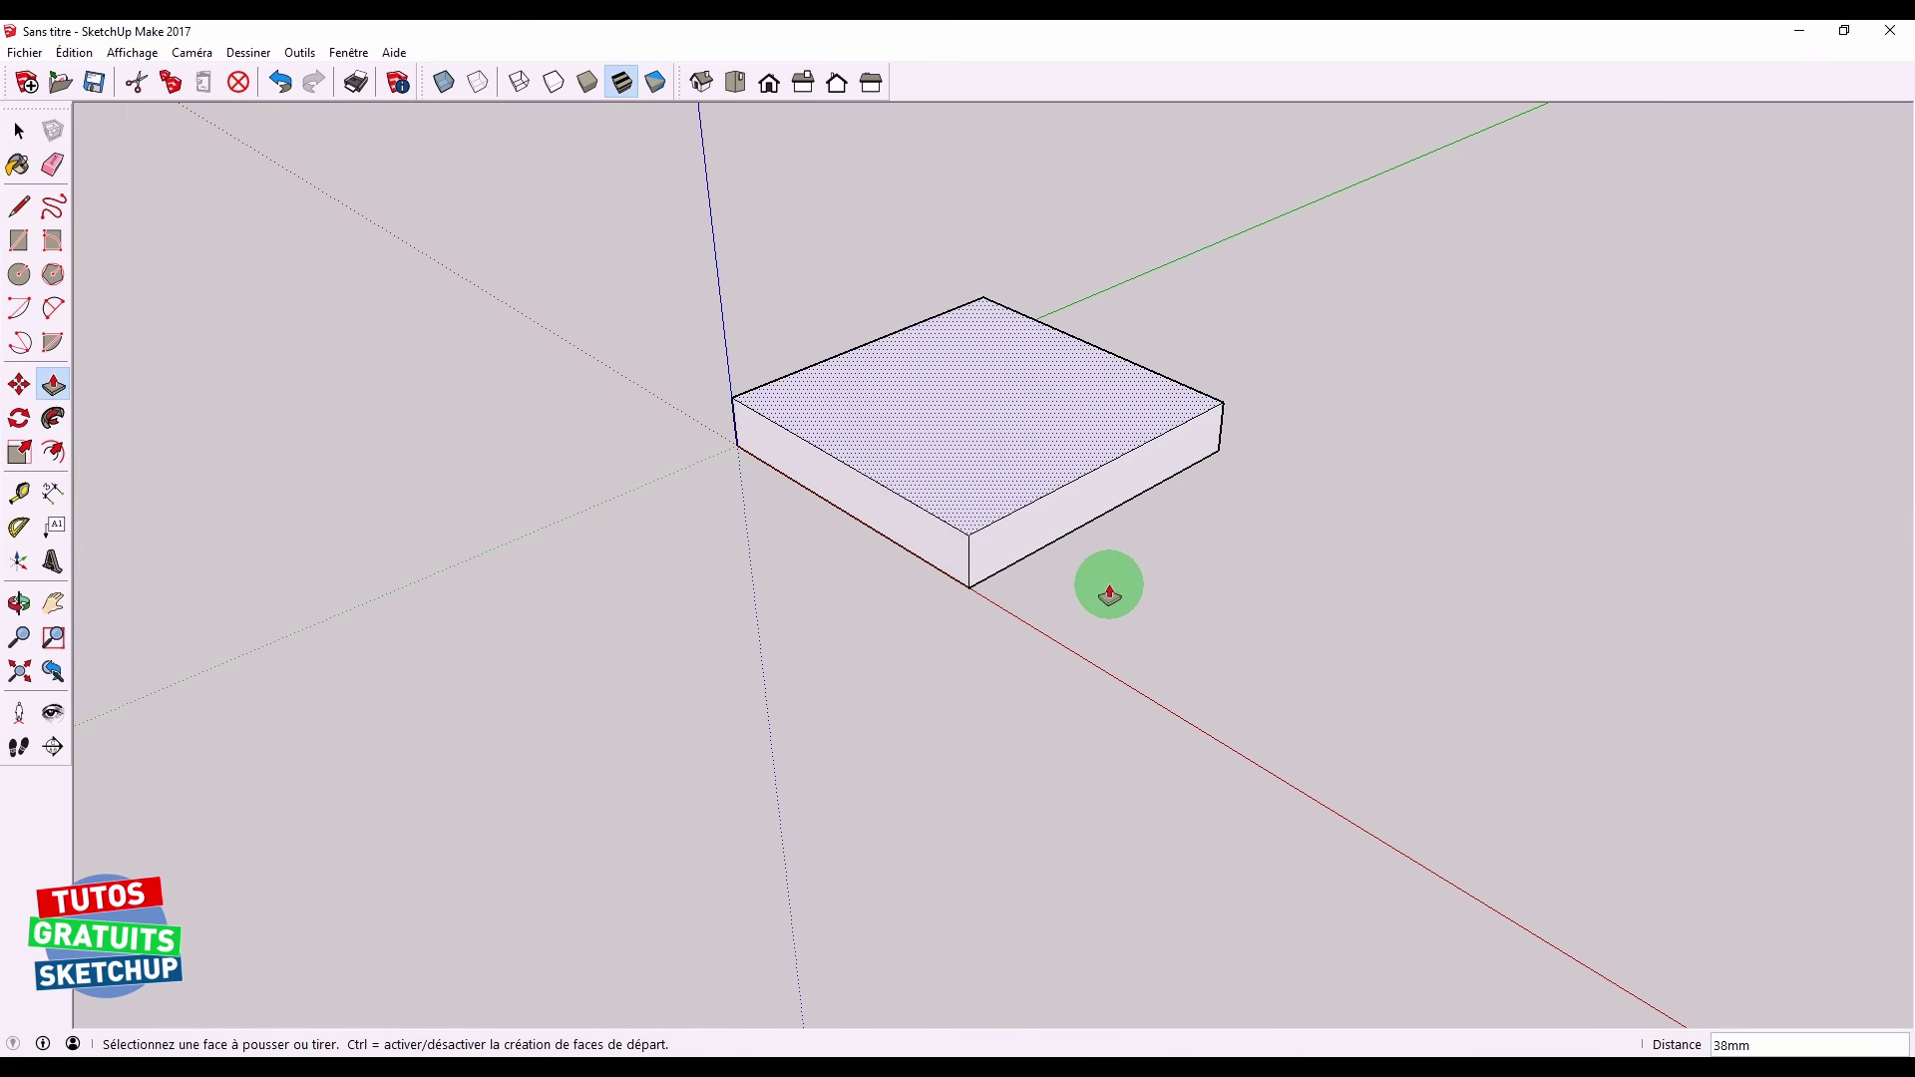
{"action": "key", "text": "space"}
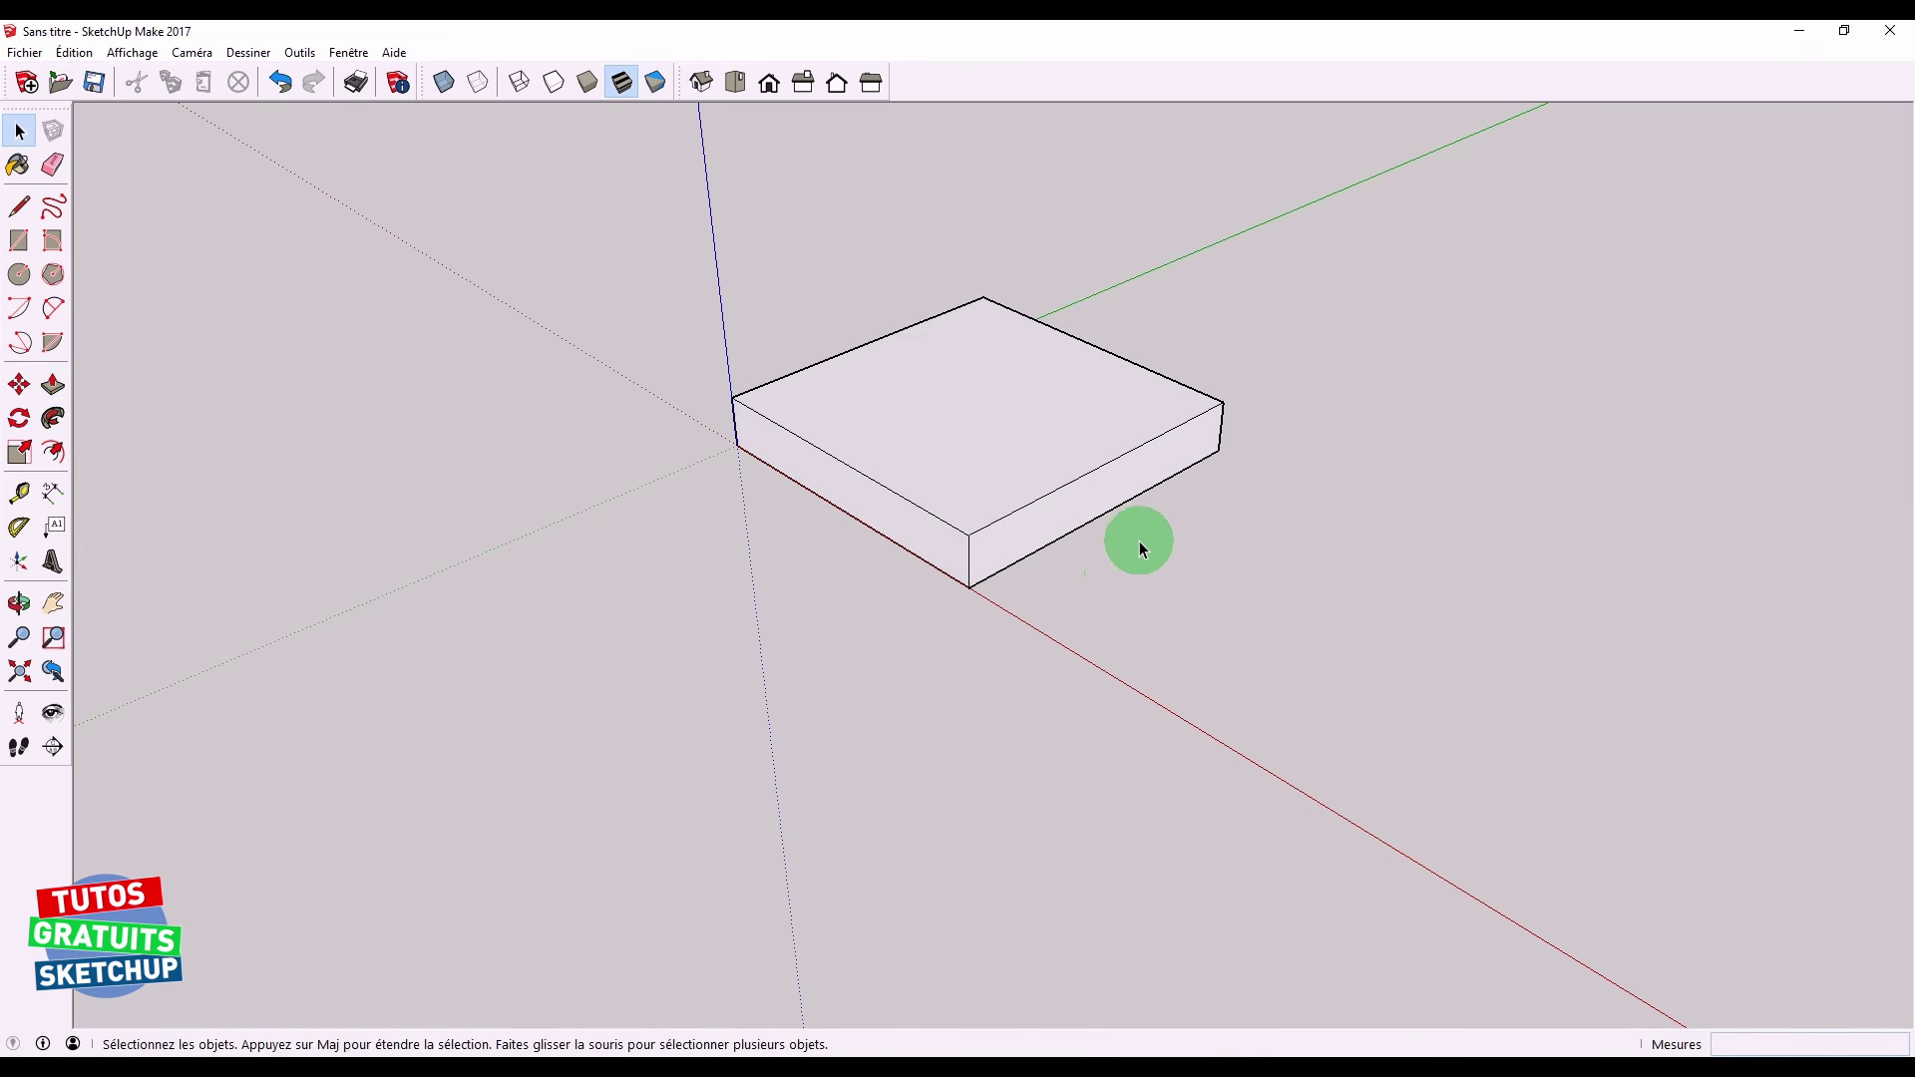
Delete the top face of the extruded seat and look into its hollow interior
{"action": "middle_click_drag", "start_coordinate": [1141, 538], "coordinate": [1117, 624]}
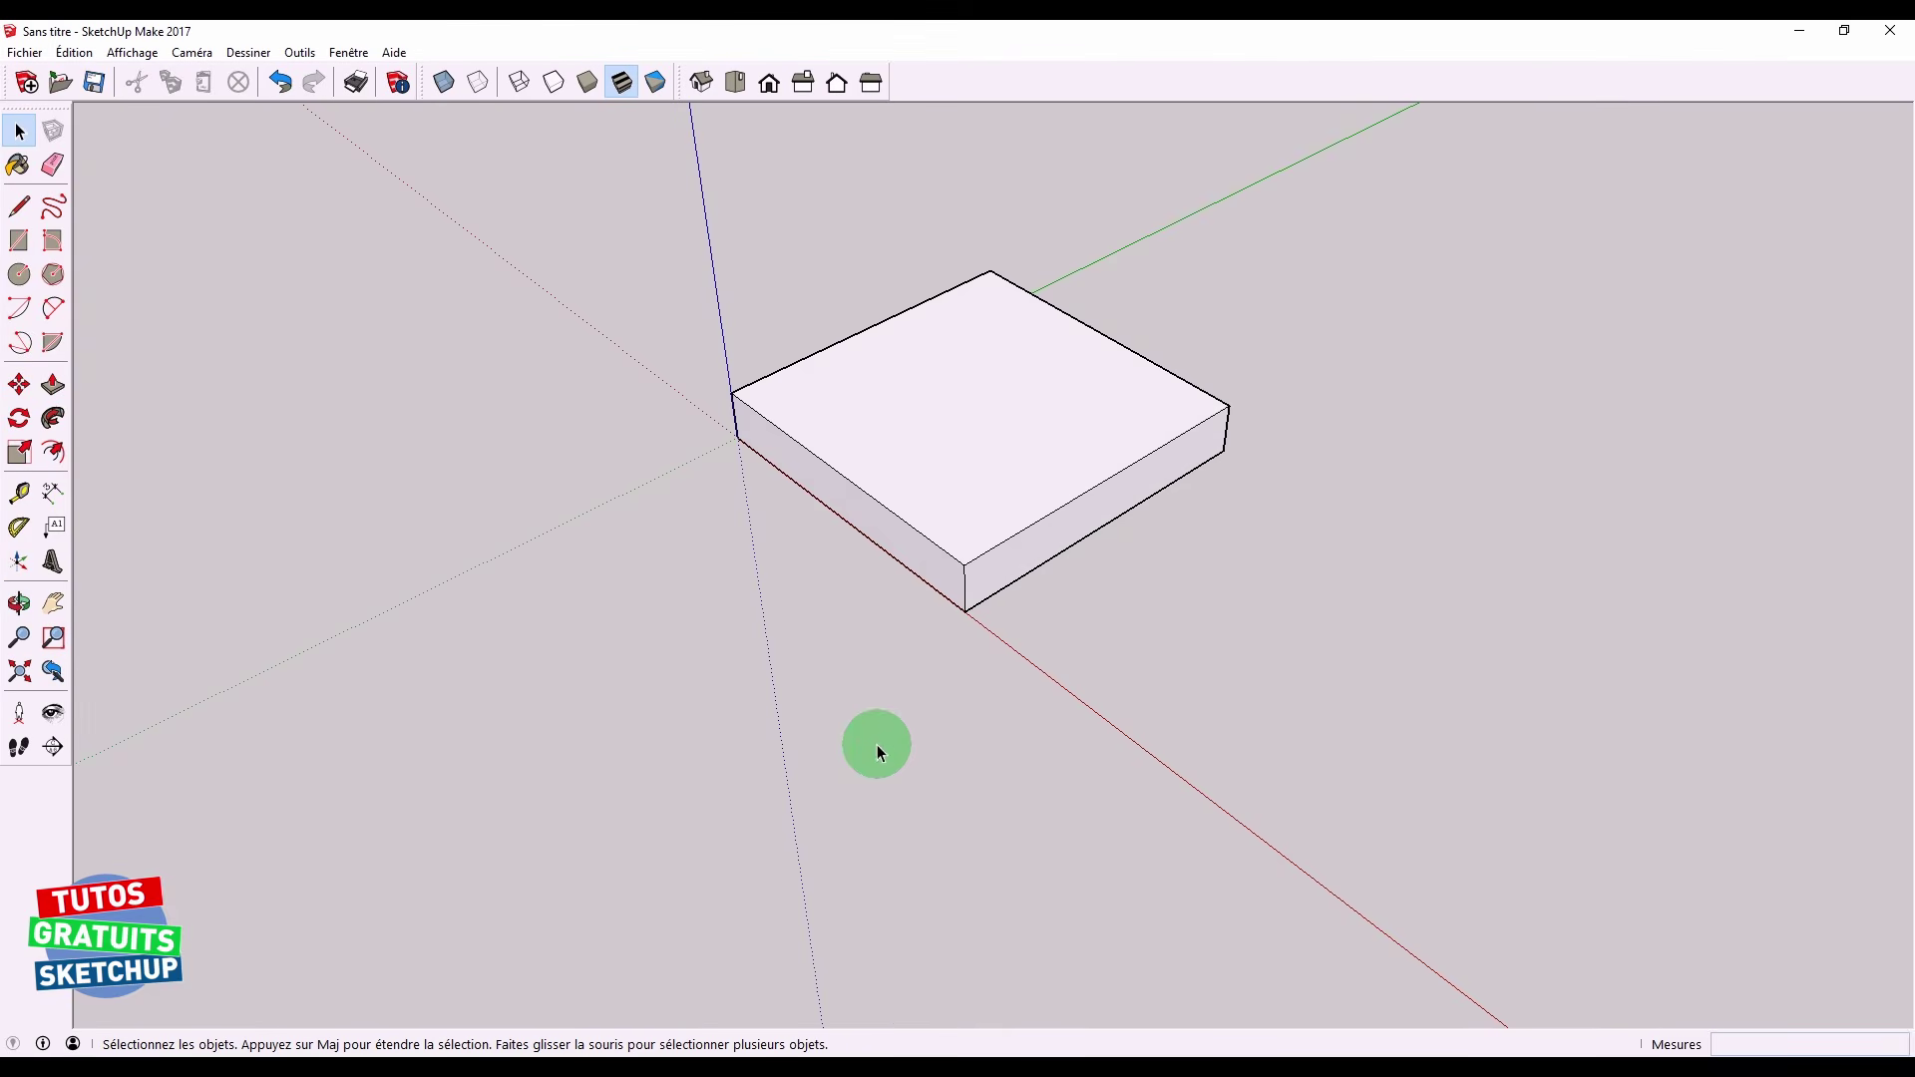
{"action": "left_click", "coordinate": [937, 466]}
{"action": "key", "text": "Delete"}
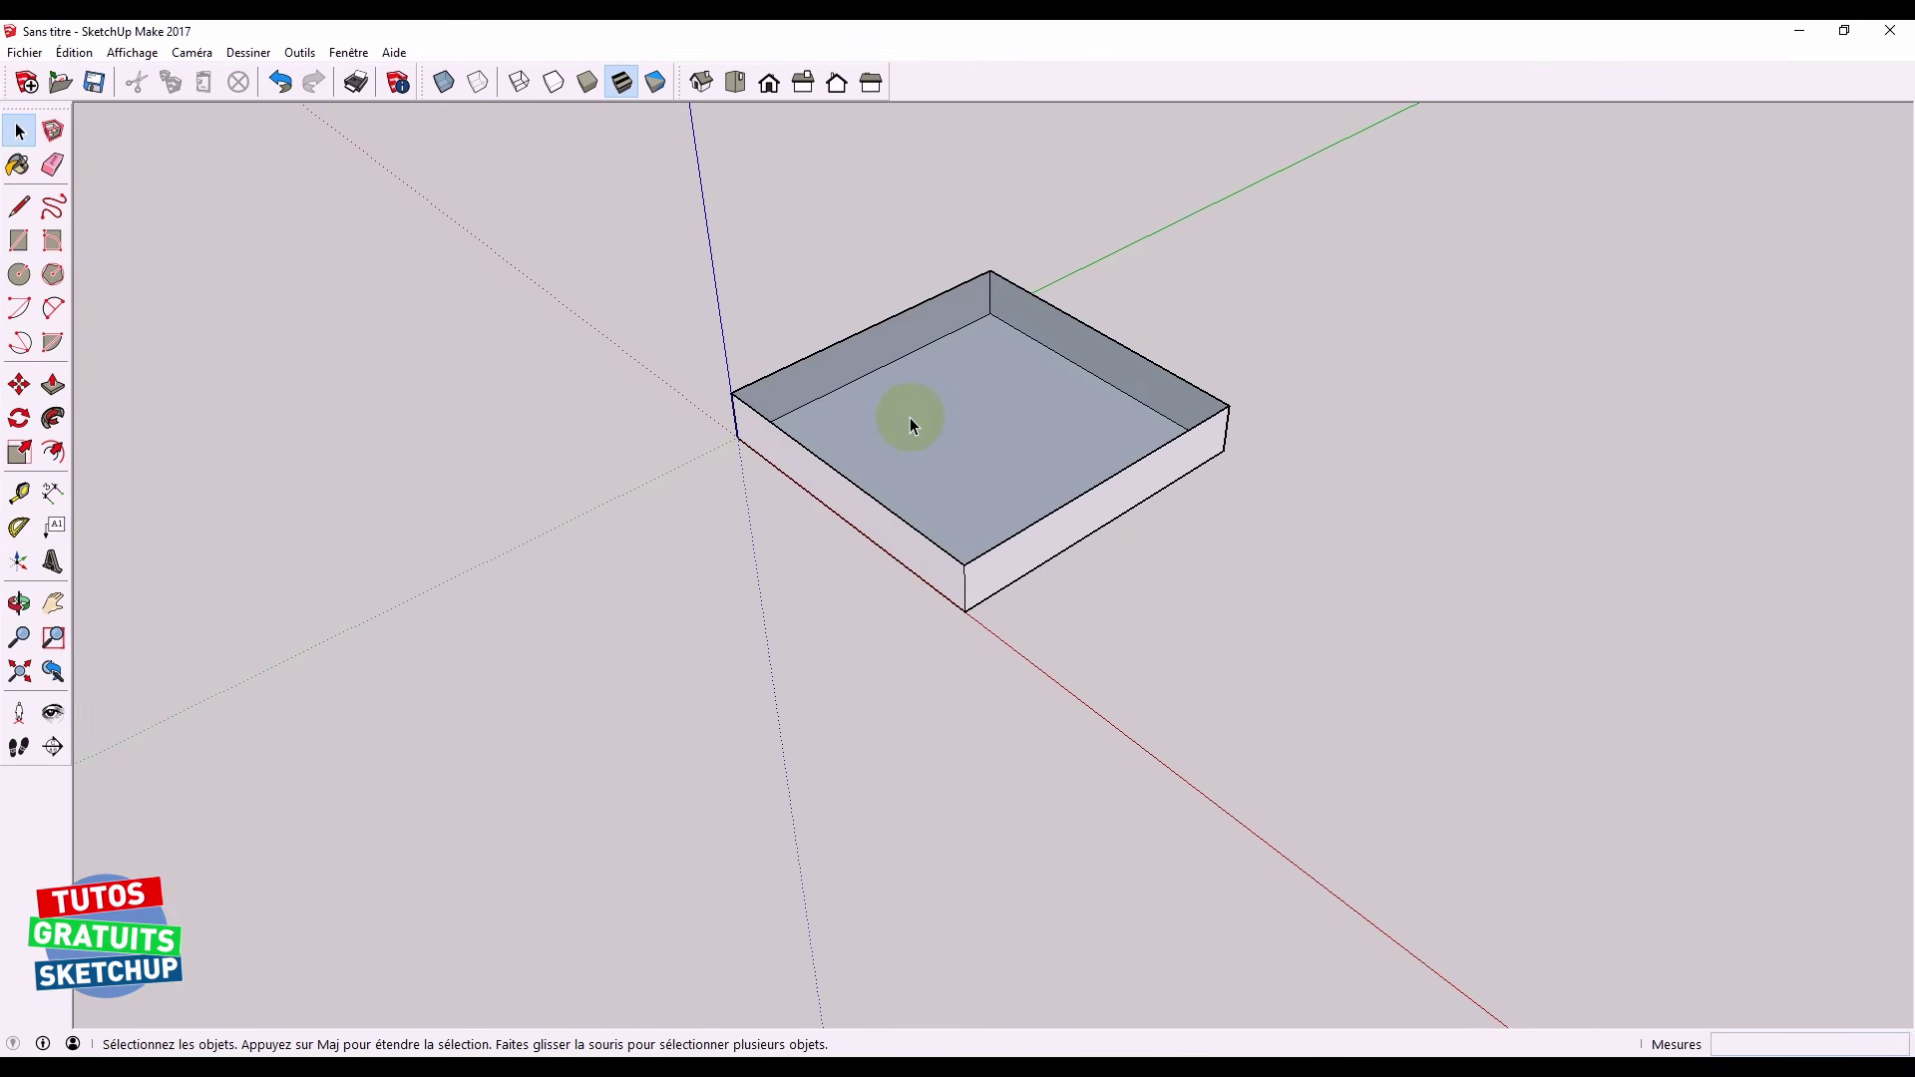
{"action": "mouse_move", "coordinate": [942, 465]}
{"action": "middle_mouse_down"}
{"action": "mouse_move", "coordinate": [987, 427]}
{"action": "mouse_move", "coordinate": [977, 464]}
{"action": "middle_mouse_up"}
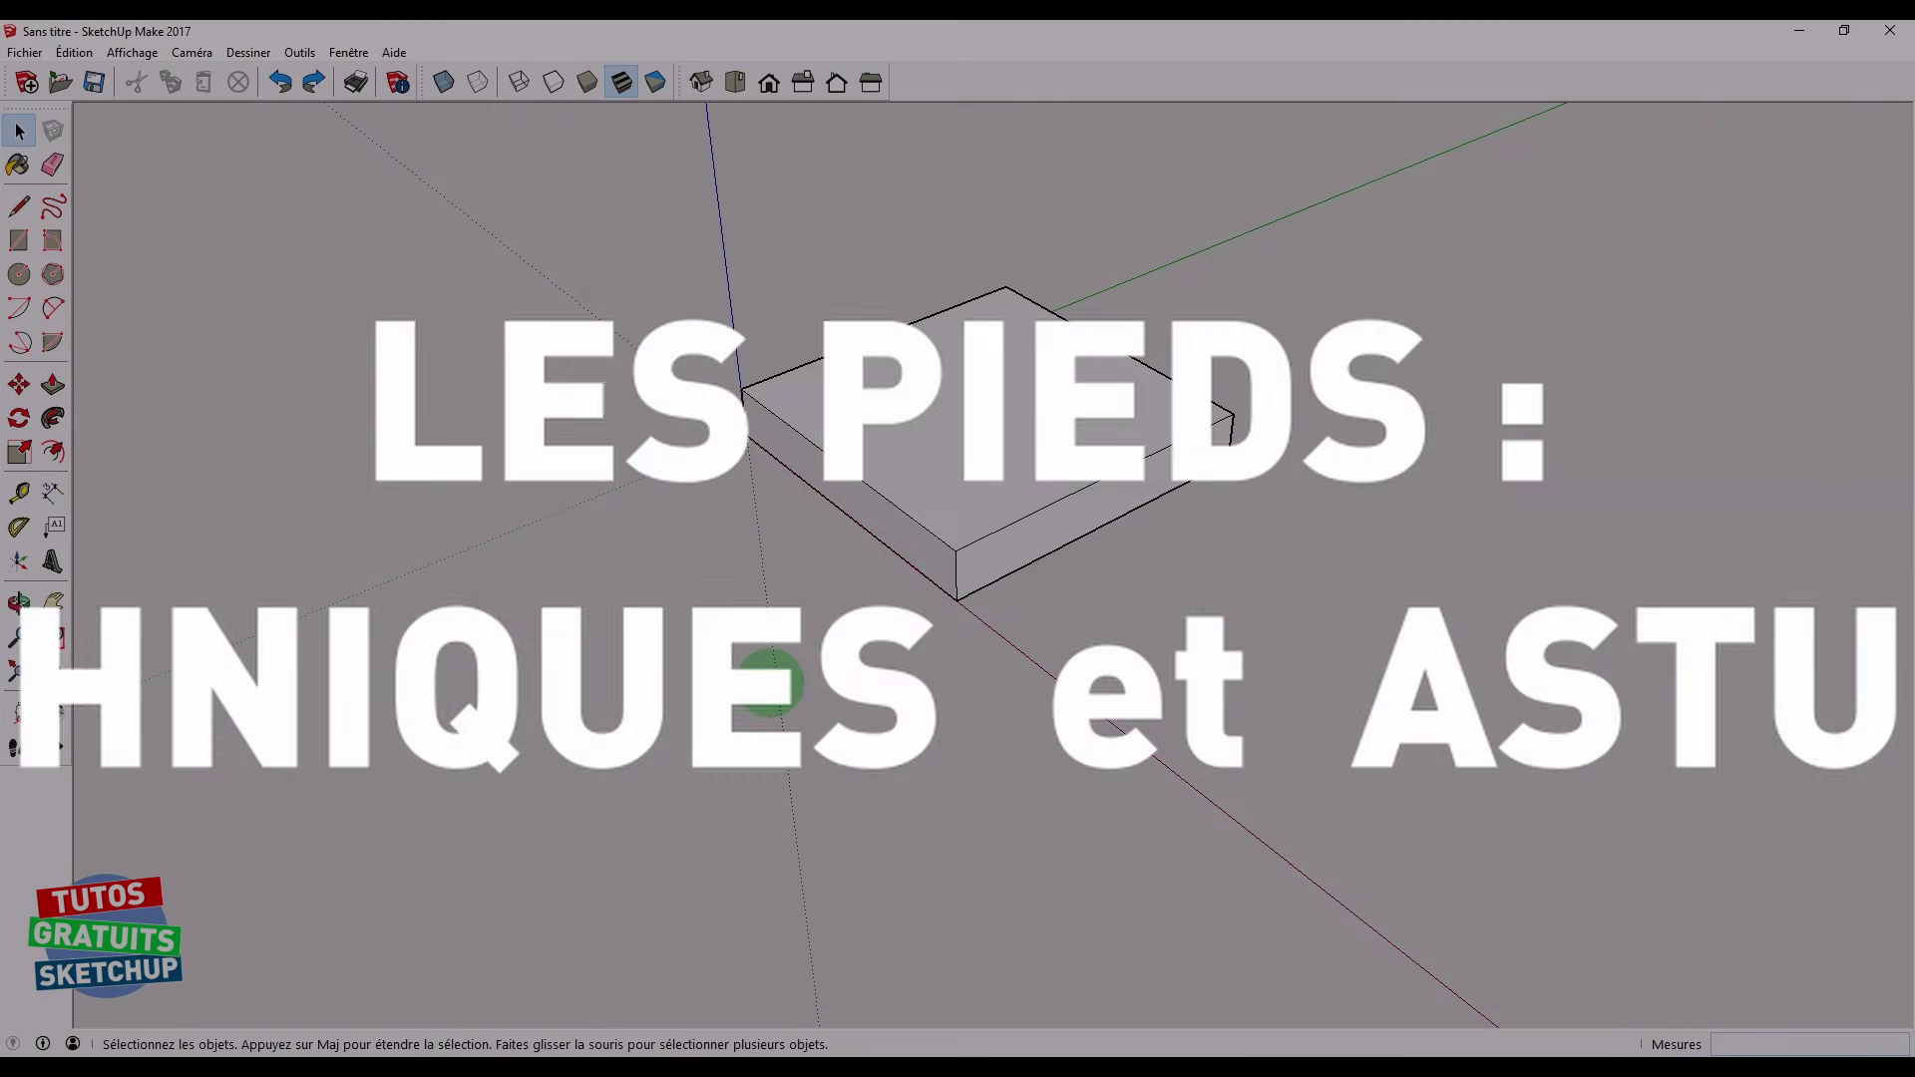
Draw a square of about 25 mm on the seat's underside at the origin corner
{"action": "middle_click_drag", "start_coordinate": [826, 662], "coordinate": [891, 524]}
{"action": "mouse_move", "coordinate": [775, 695]}
{"action": "middle_mouse_down"}
{"action": "mouse_move", "coordinate": [862, 498]}
{"action": "mouse_move", "coordinate": [808, 735]}
{"action": "mouse_move", "coordinate": [816, 712]}
{"action": "middle_mouse_up"}
{"action": "key", "text": "r"}
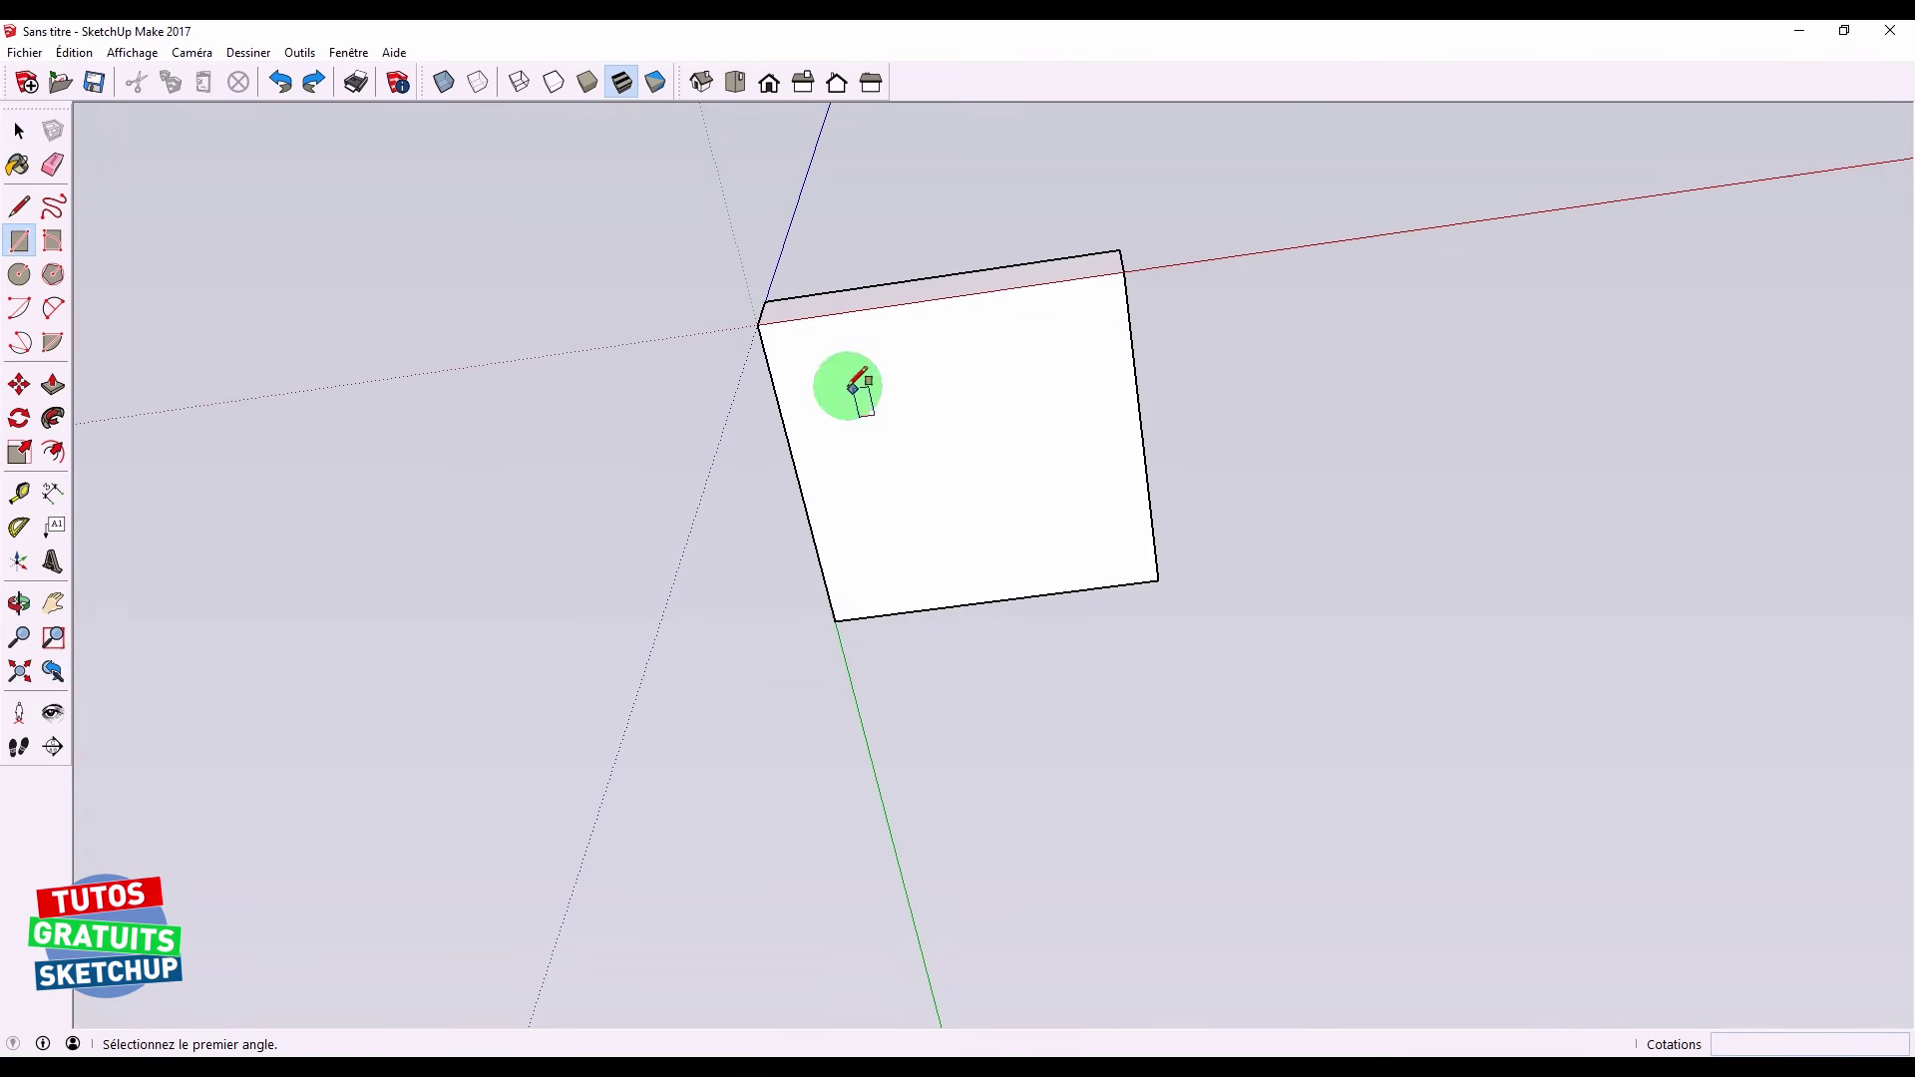
{"action": "left_click", "coordinate": [760, 326]}
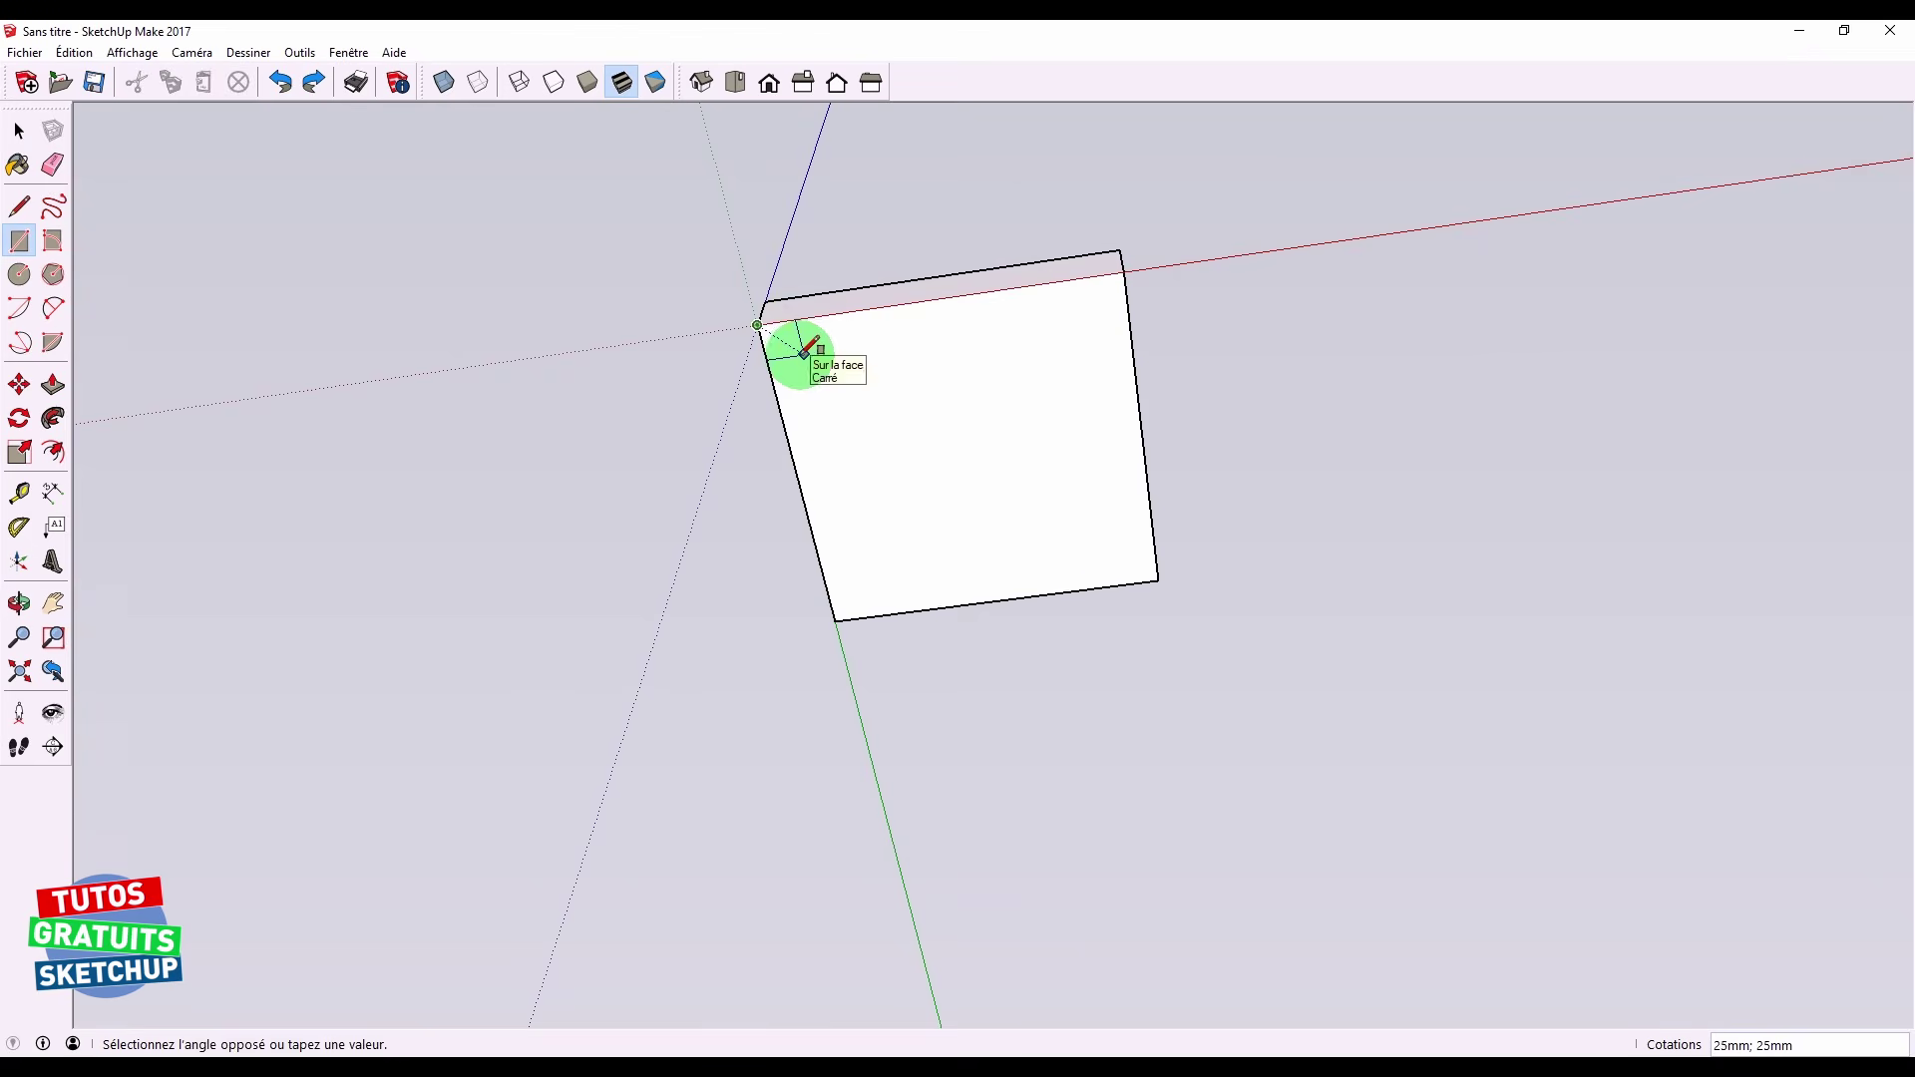
{"action": "left_click", "coordinate": [805, 351]}
Draw squares of about 33, 37 and 40 mm in the three remaining corners of the seat's underside
{"action": "middle_click_drag", "start_coordinate": [805, 351], "coordinate": [790, 269]}
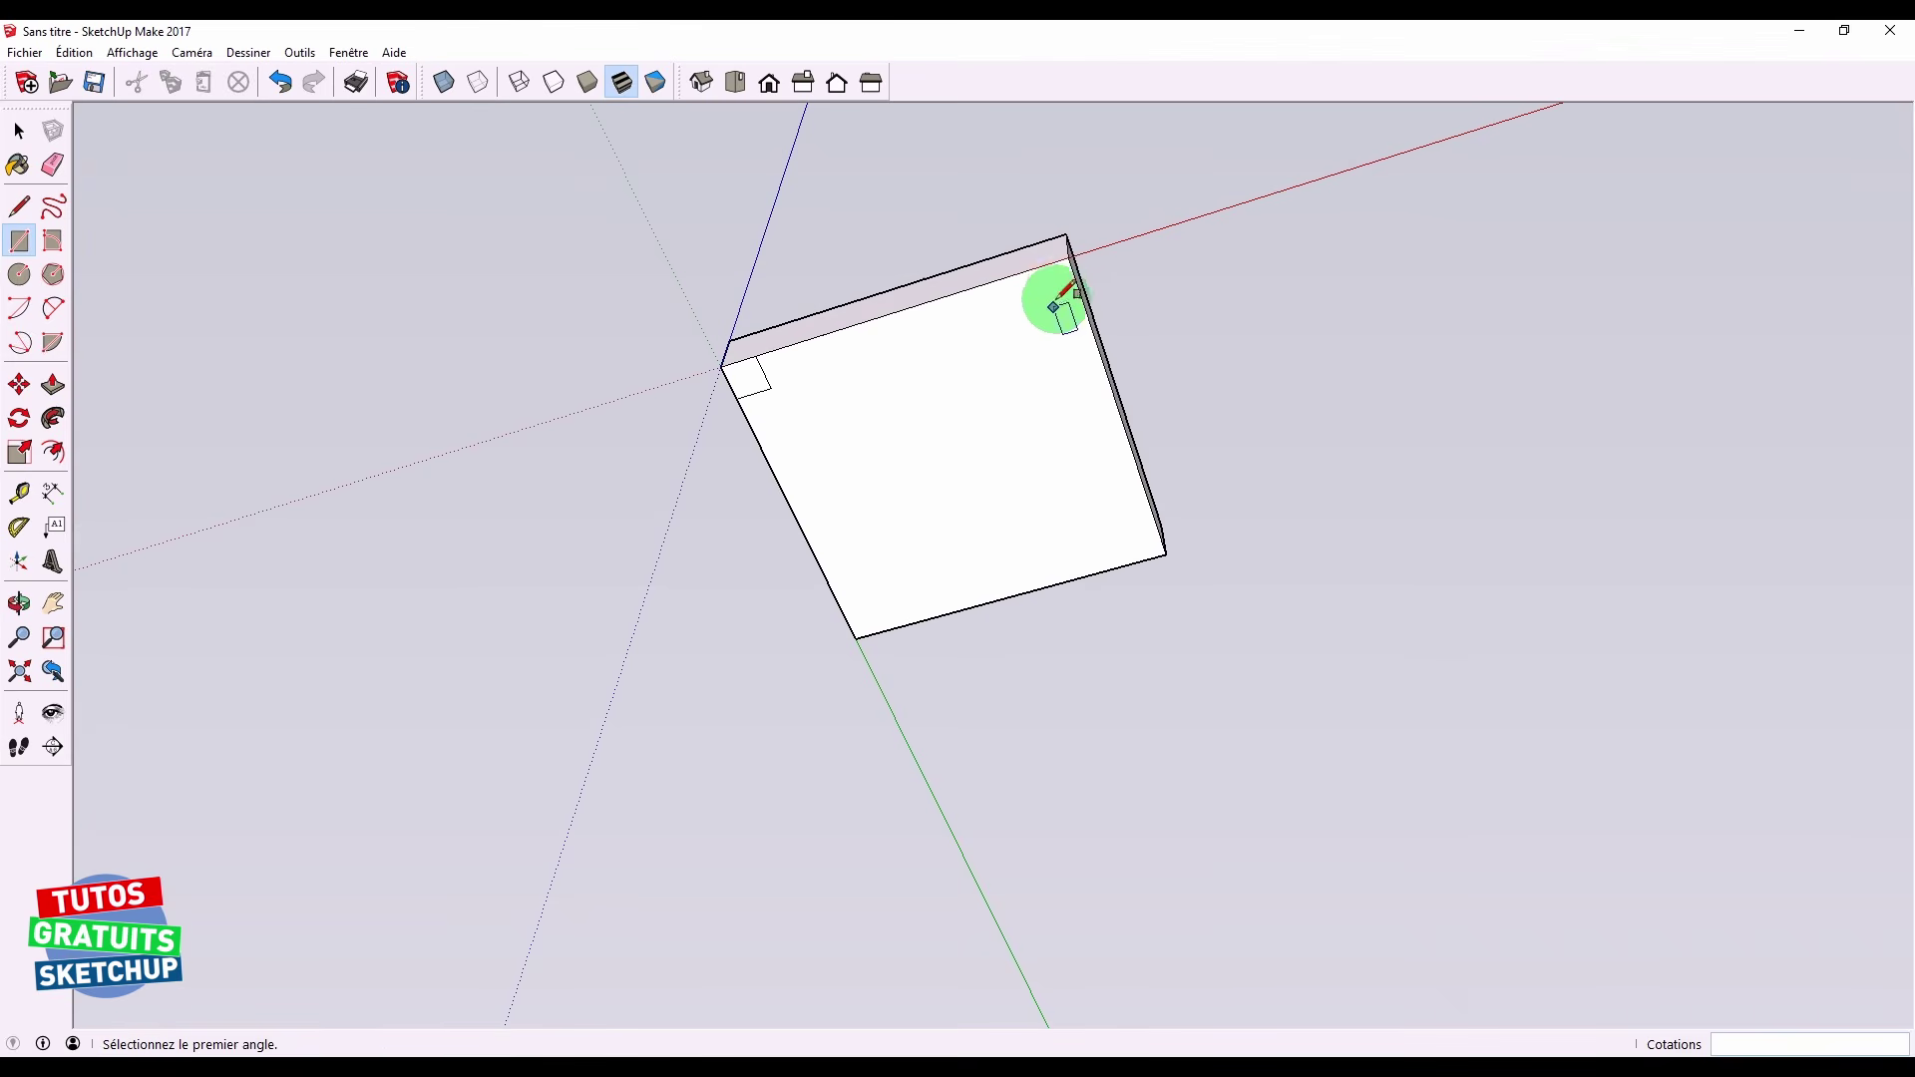
{"action": "left_click", "coordinate": [1071, 256]}
{"action": "left_click", "coordinate": [1034, 317]}
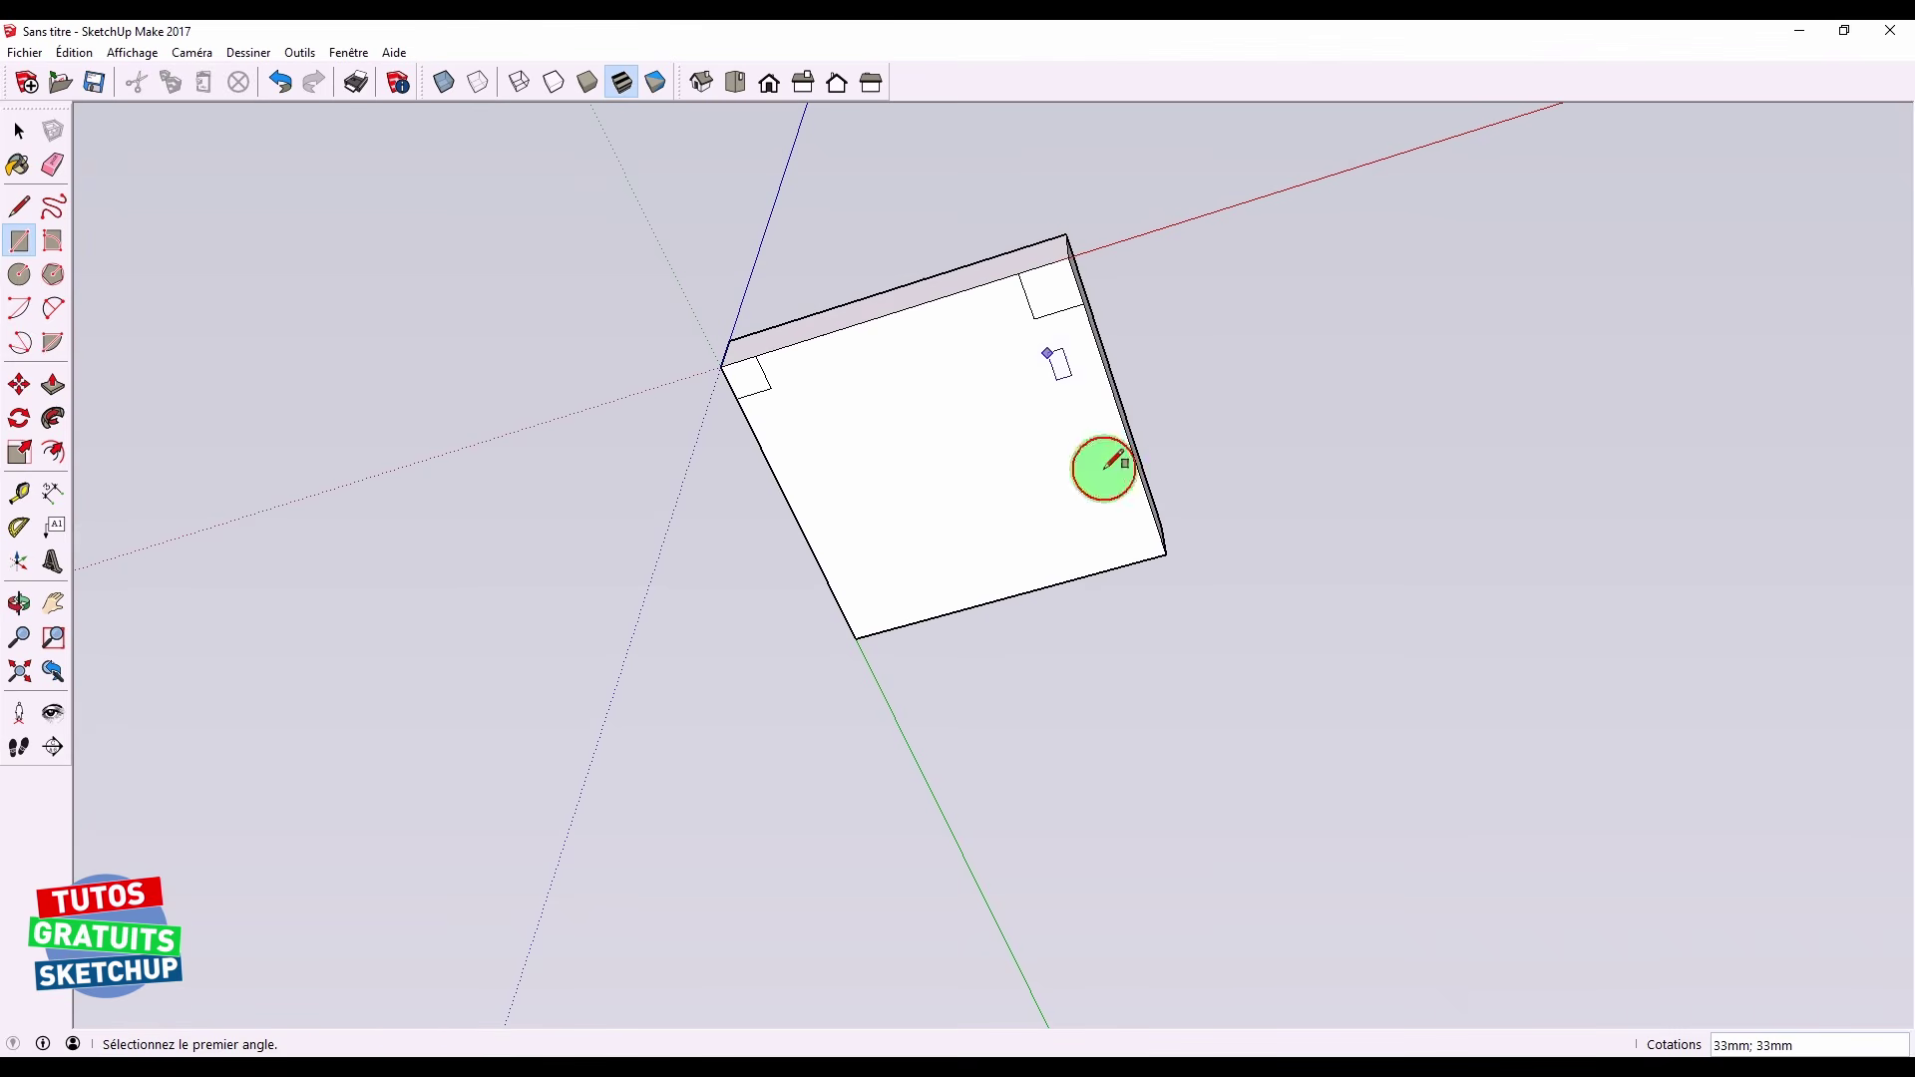
{"action": "left_click", "coordinate": [1165, 555]}
{"action": "left_click", "coordinate": [1102, 526]}
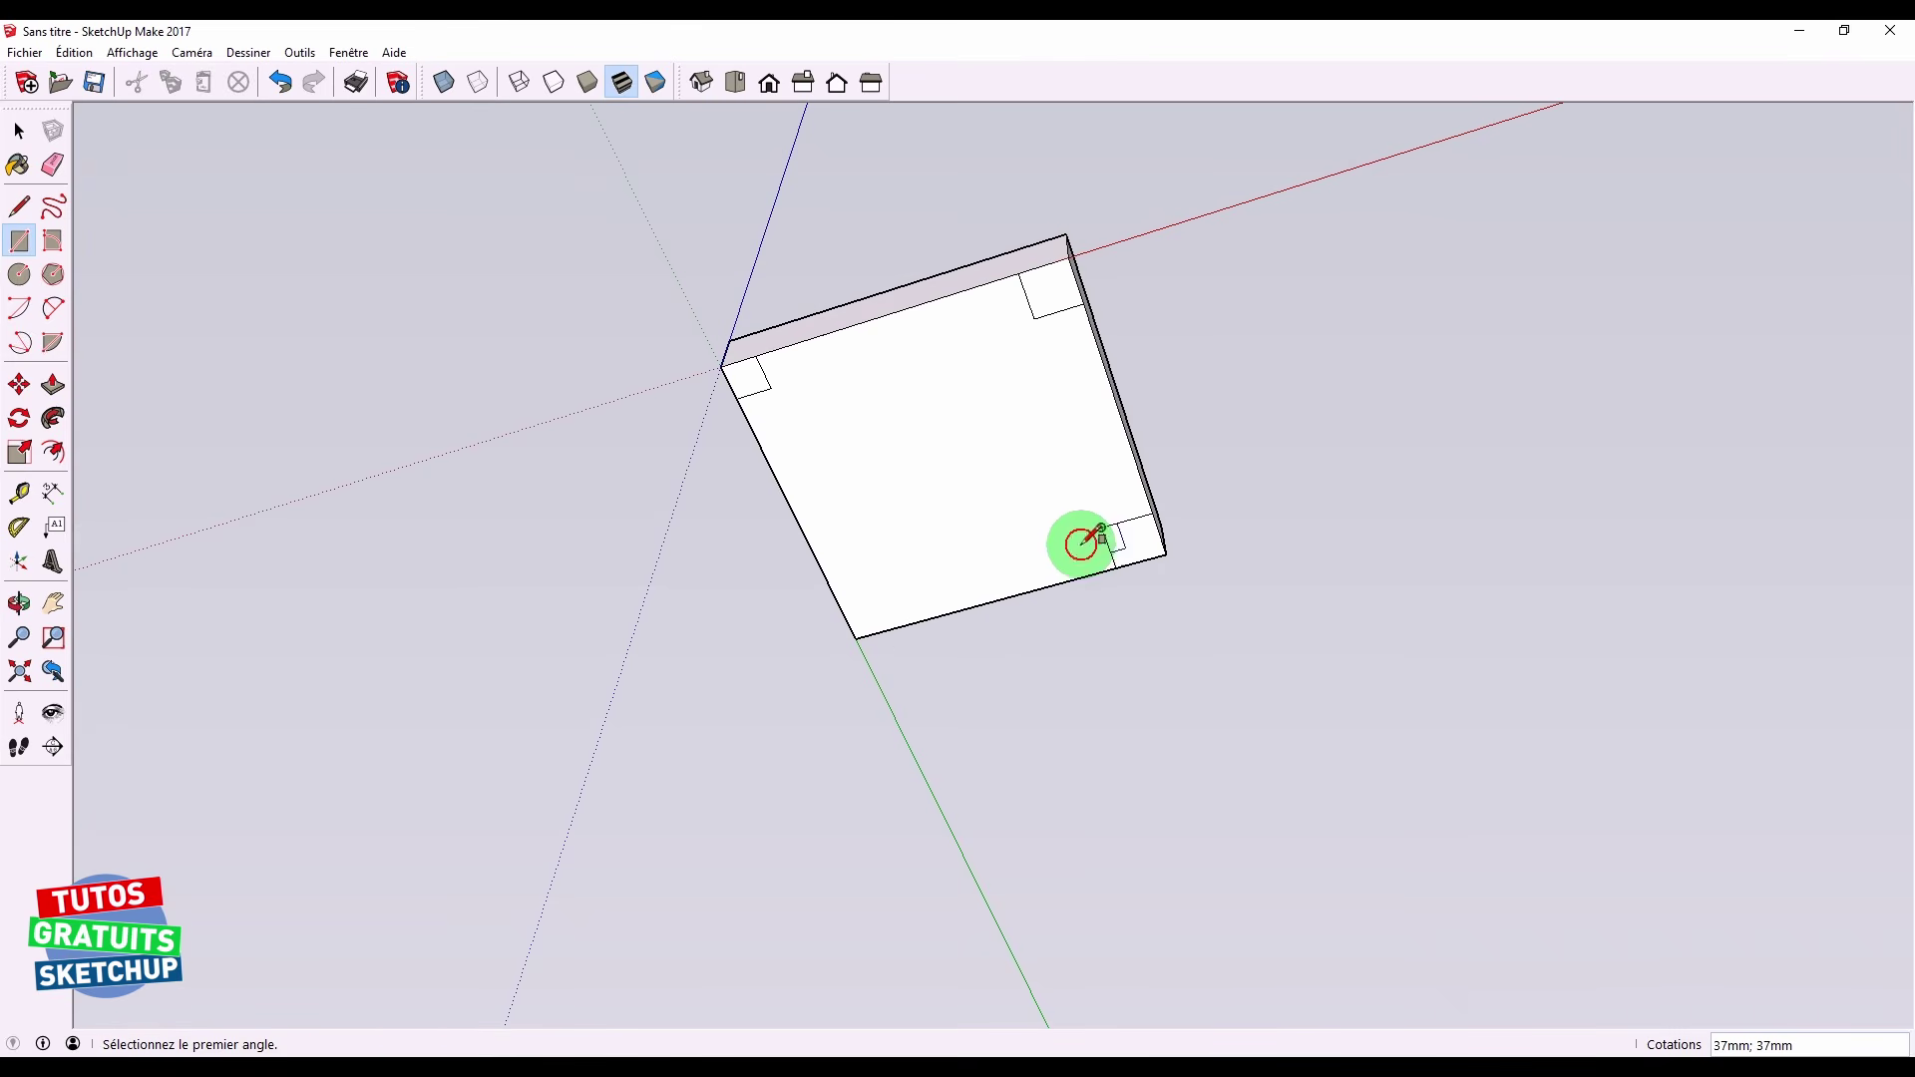
{"action": "left_click", "coordinate": [856, 638]}
{"action": "left_click", "coordinate": [883, 584]}
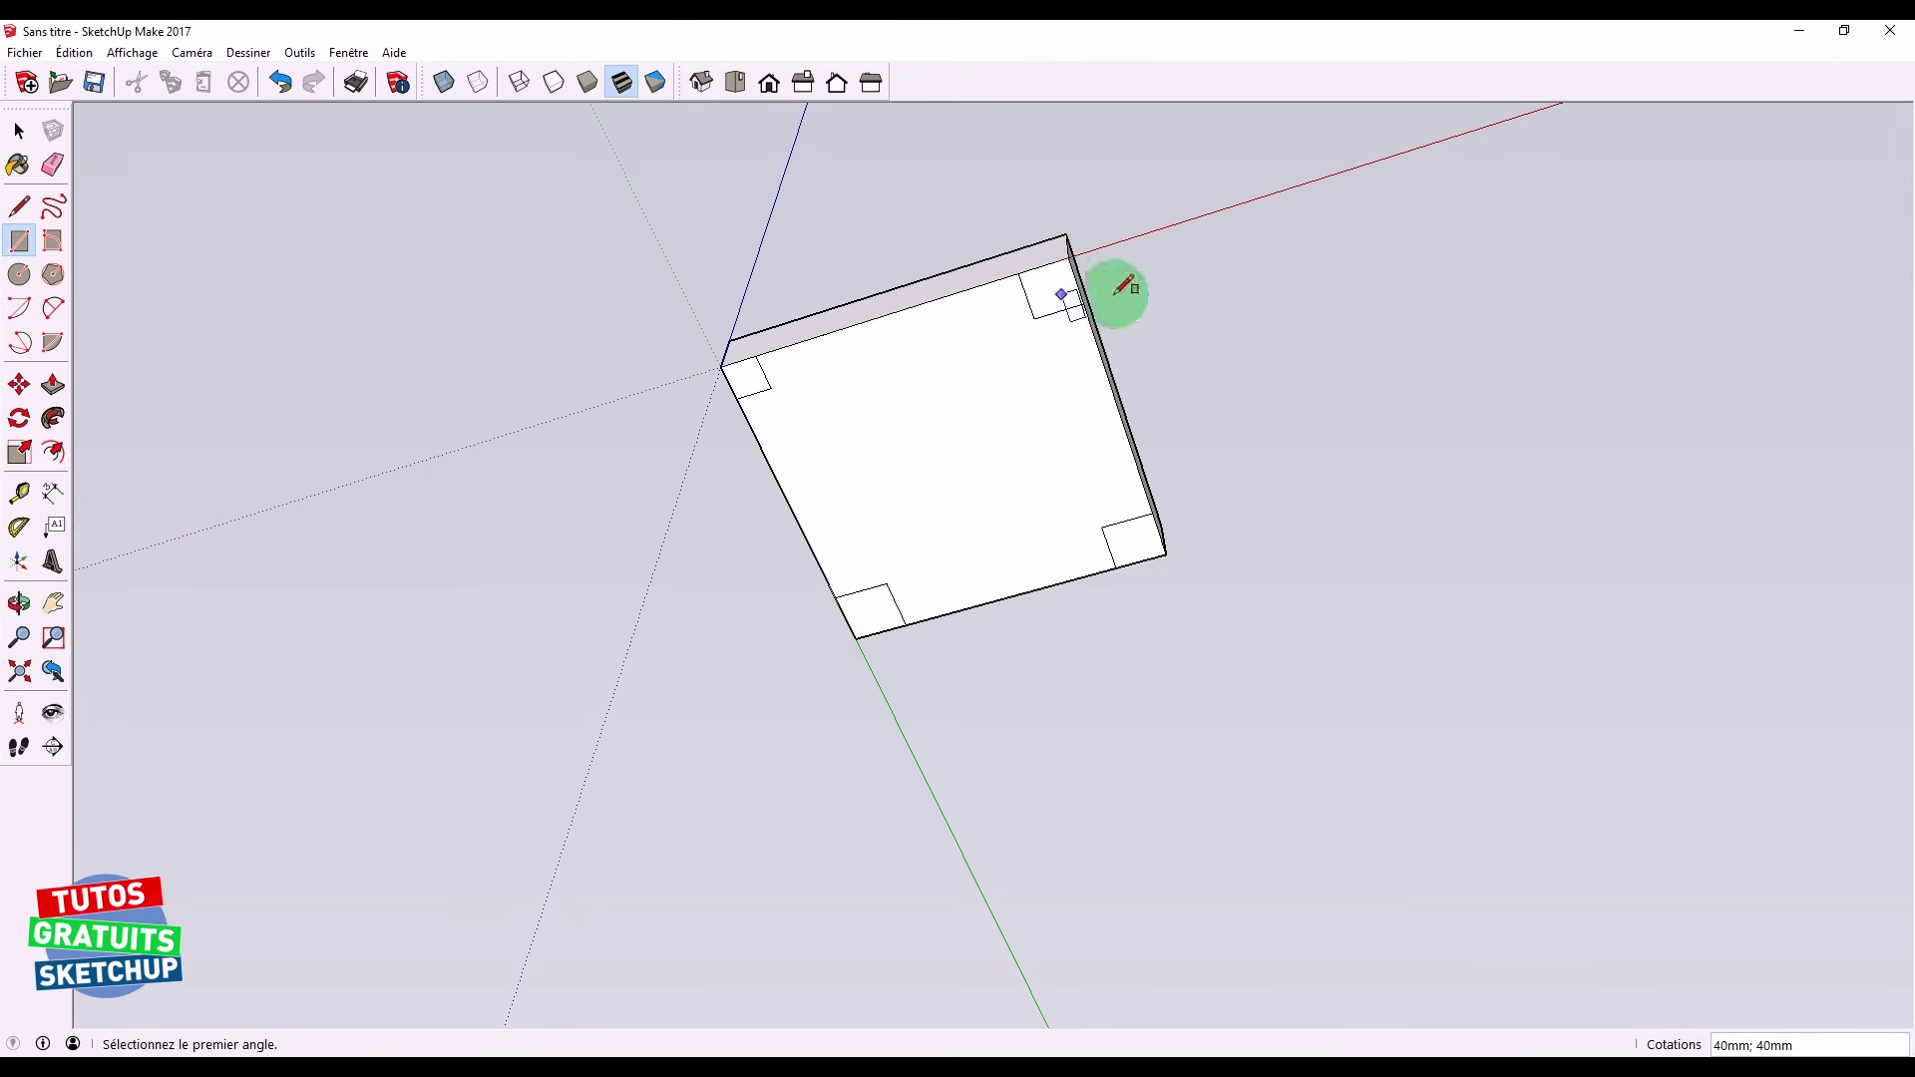
Pull the origin corner square down about 210 mm with Push/Pull to form a leg
{"action": "middle_click_drag", "start_coordinate": [1184, 761], "coordinate": [1104, 816]}
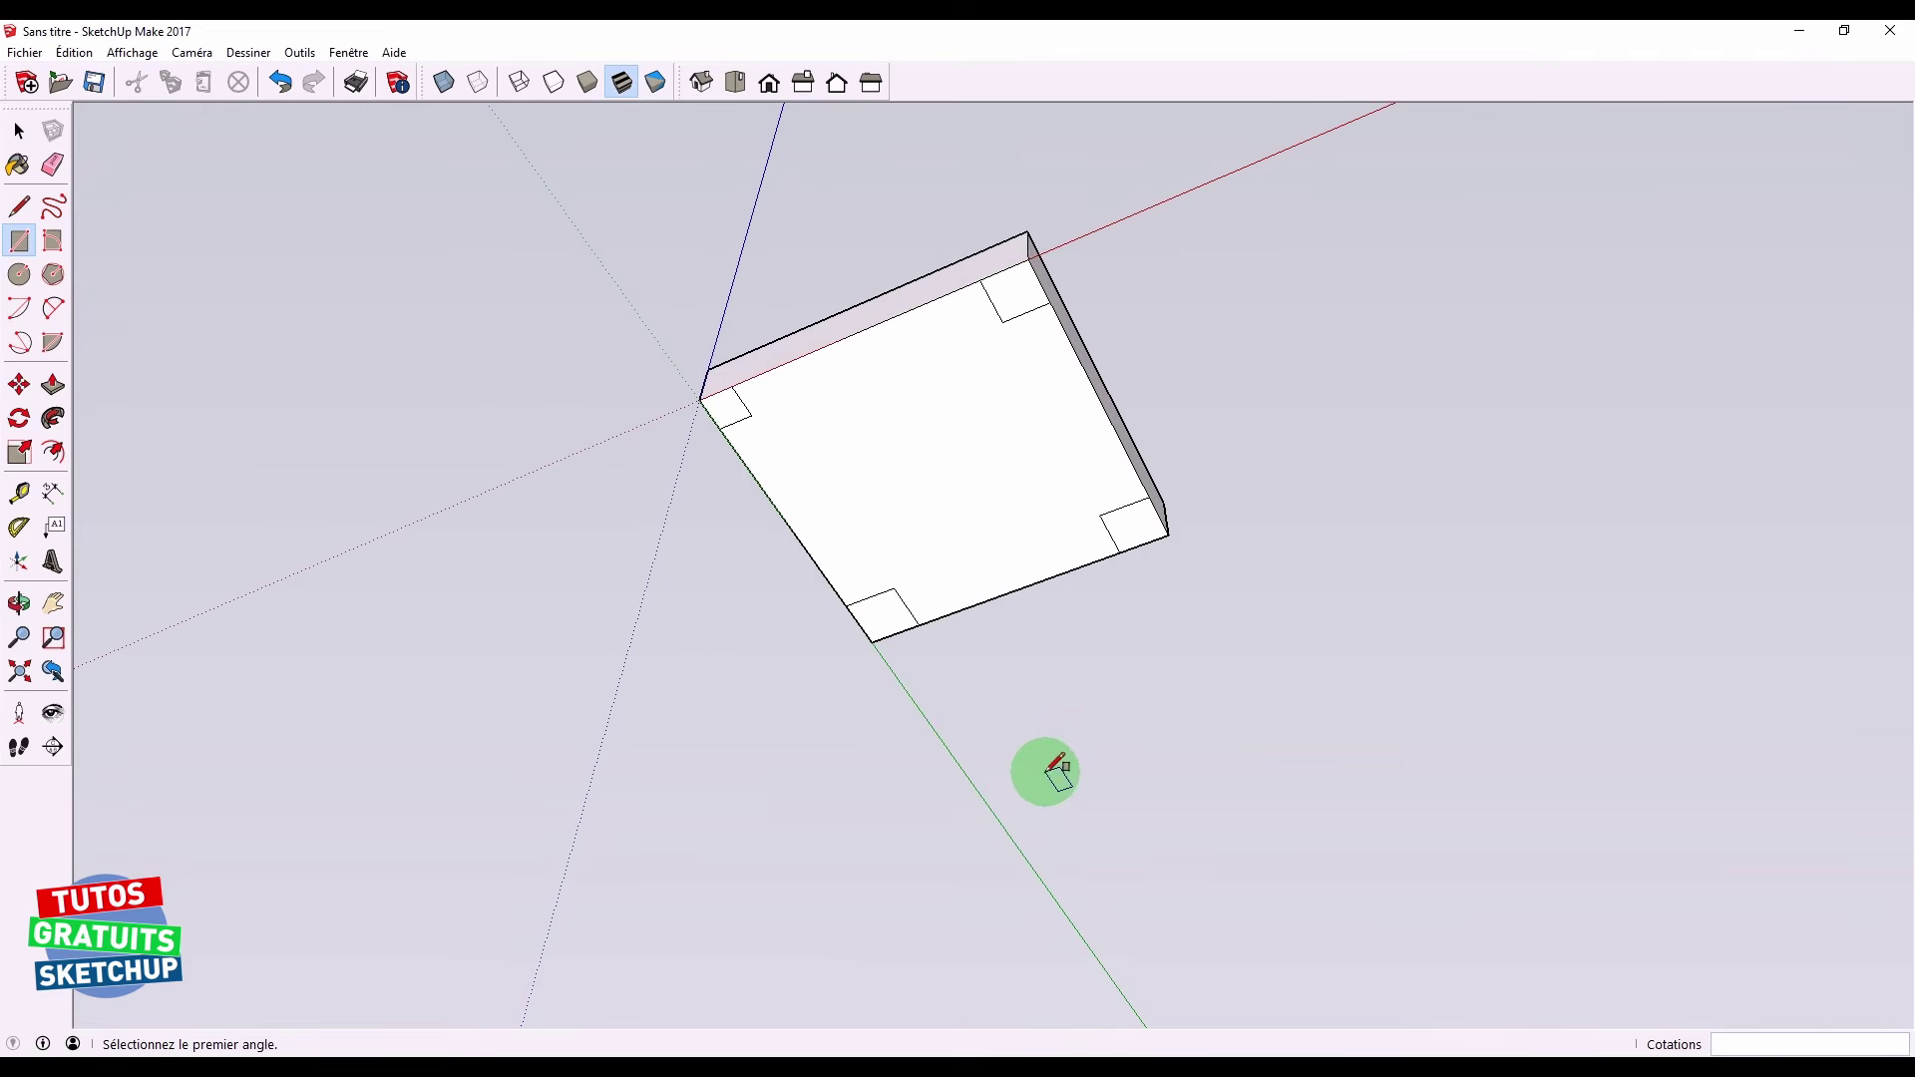
{"action": "key", "text": "p"}
{"action": "middle_click_drag", "start_coordinate": [906, 402], "coordinate": [868, 642]}
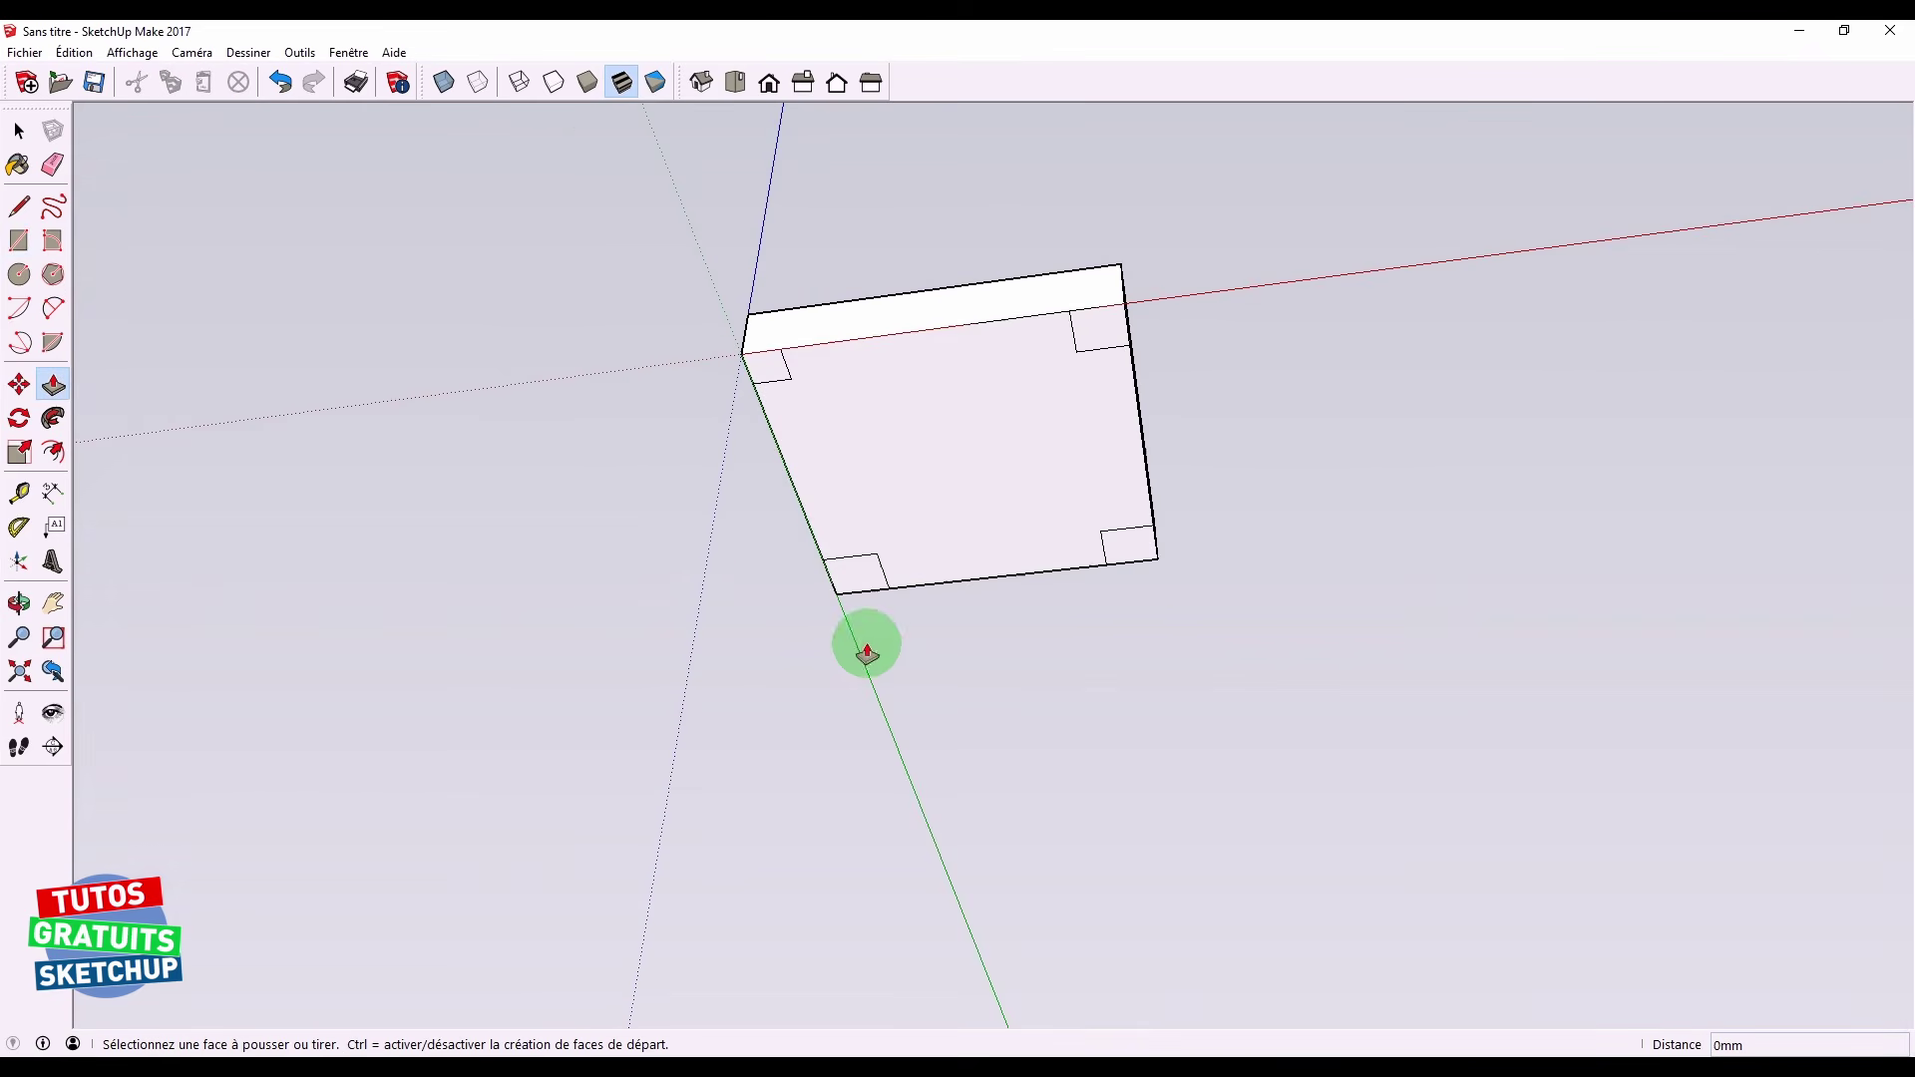
{"action": "middle_click_drag", "start_coordinate": [692, 559], "coordinate": [649, 632]}
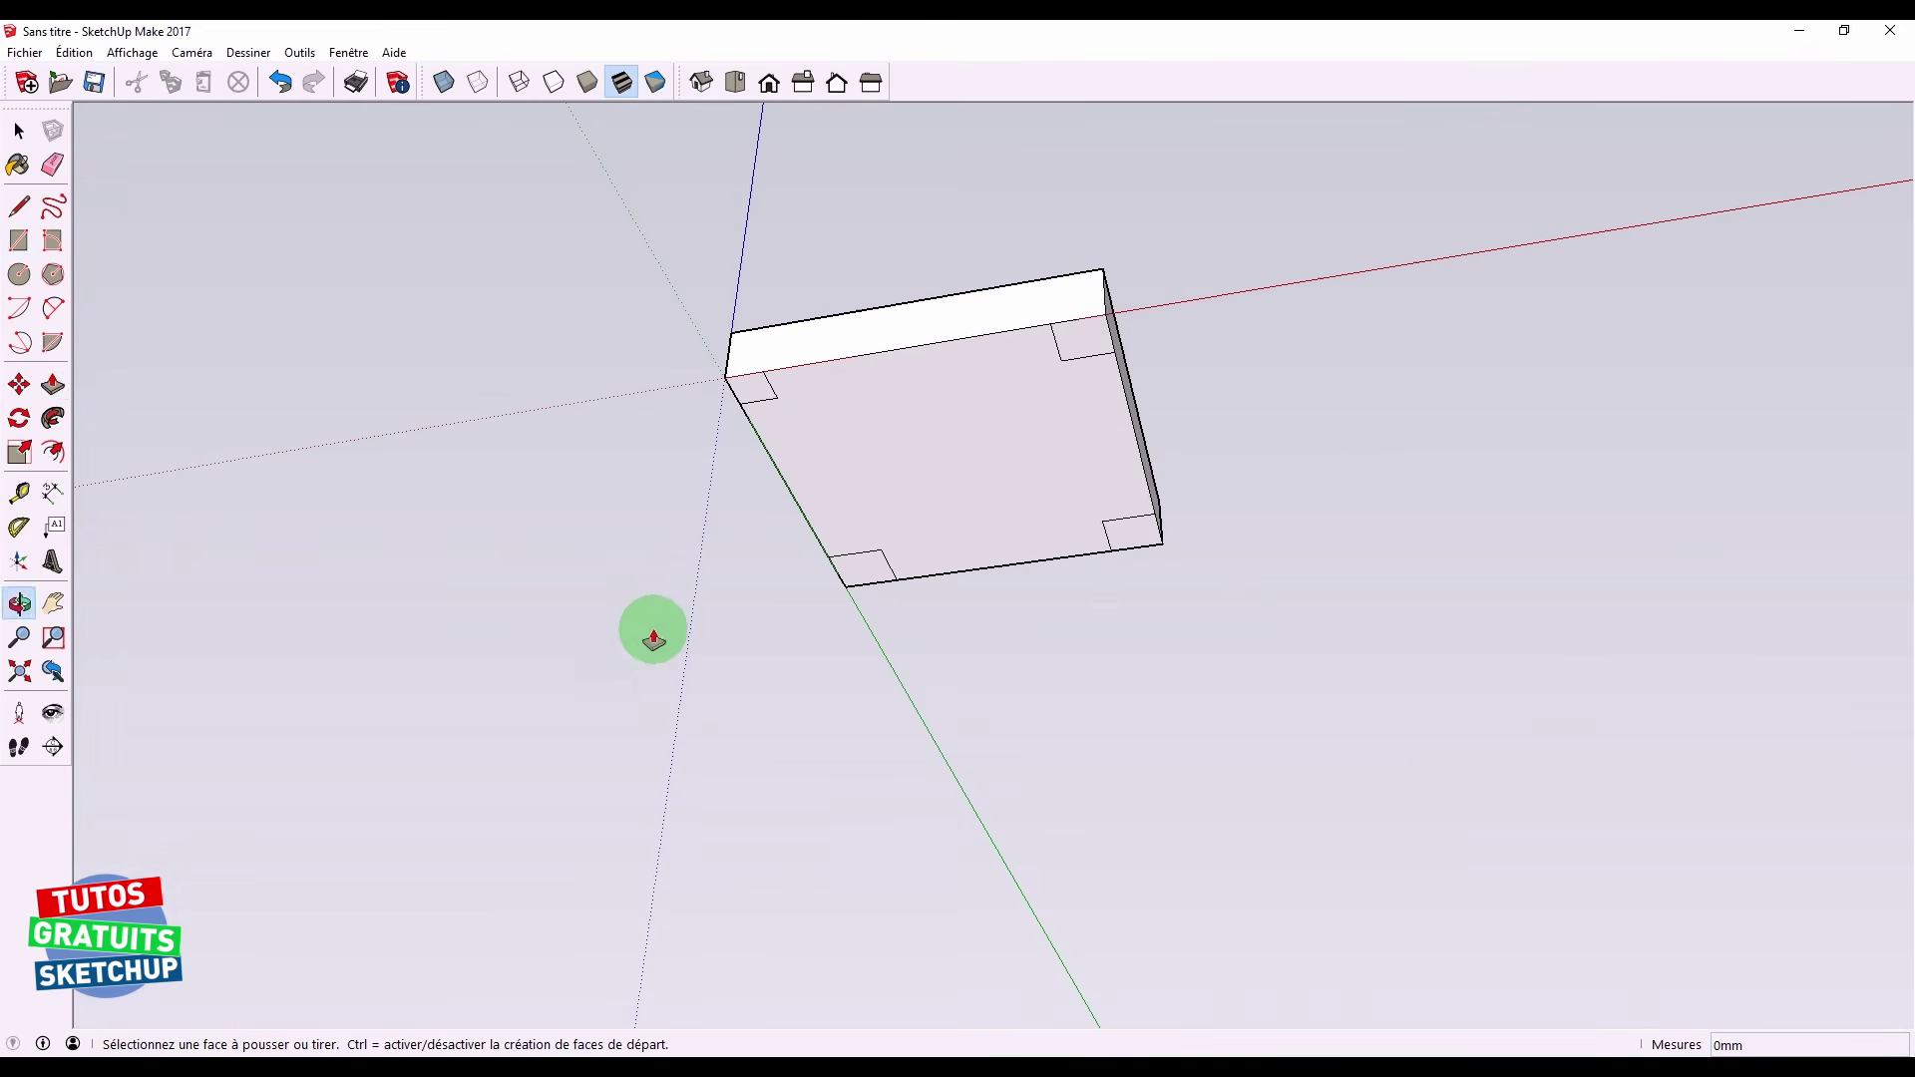
{"action": "left_click", "coordinate": [750, 399]}
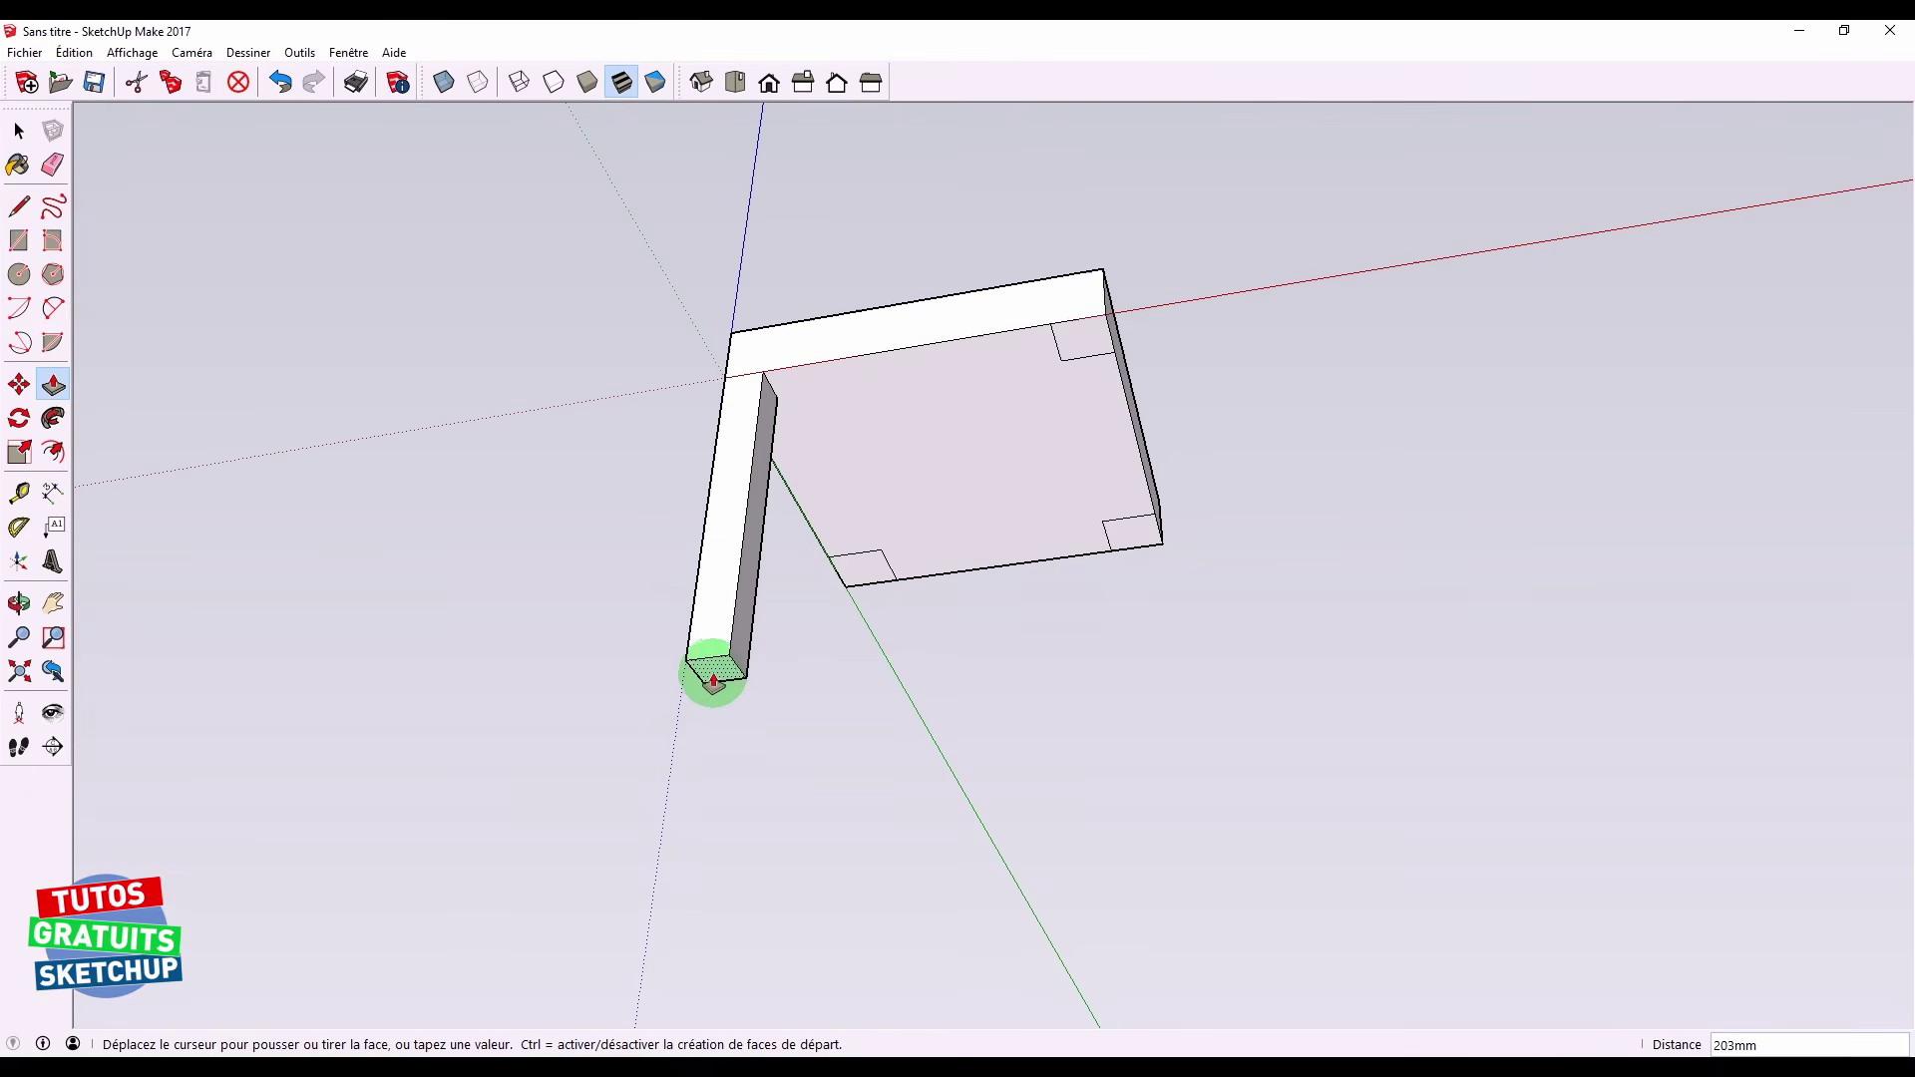
{"action": "left_click", "coordinate": [711, 694]}
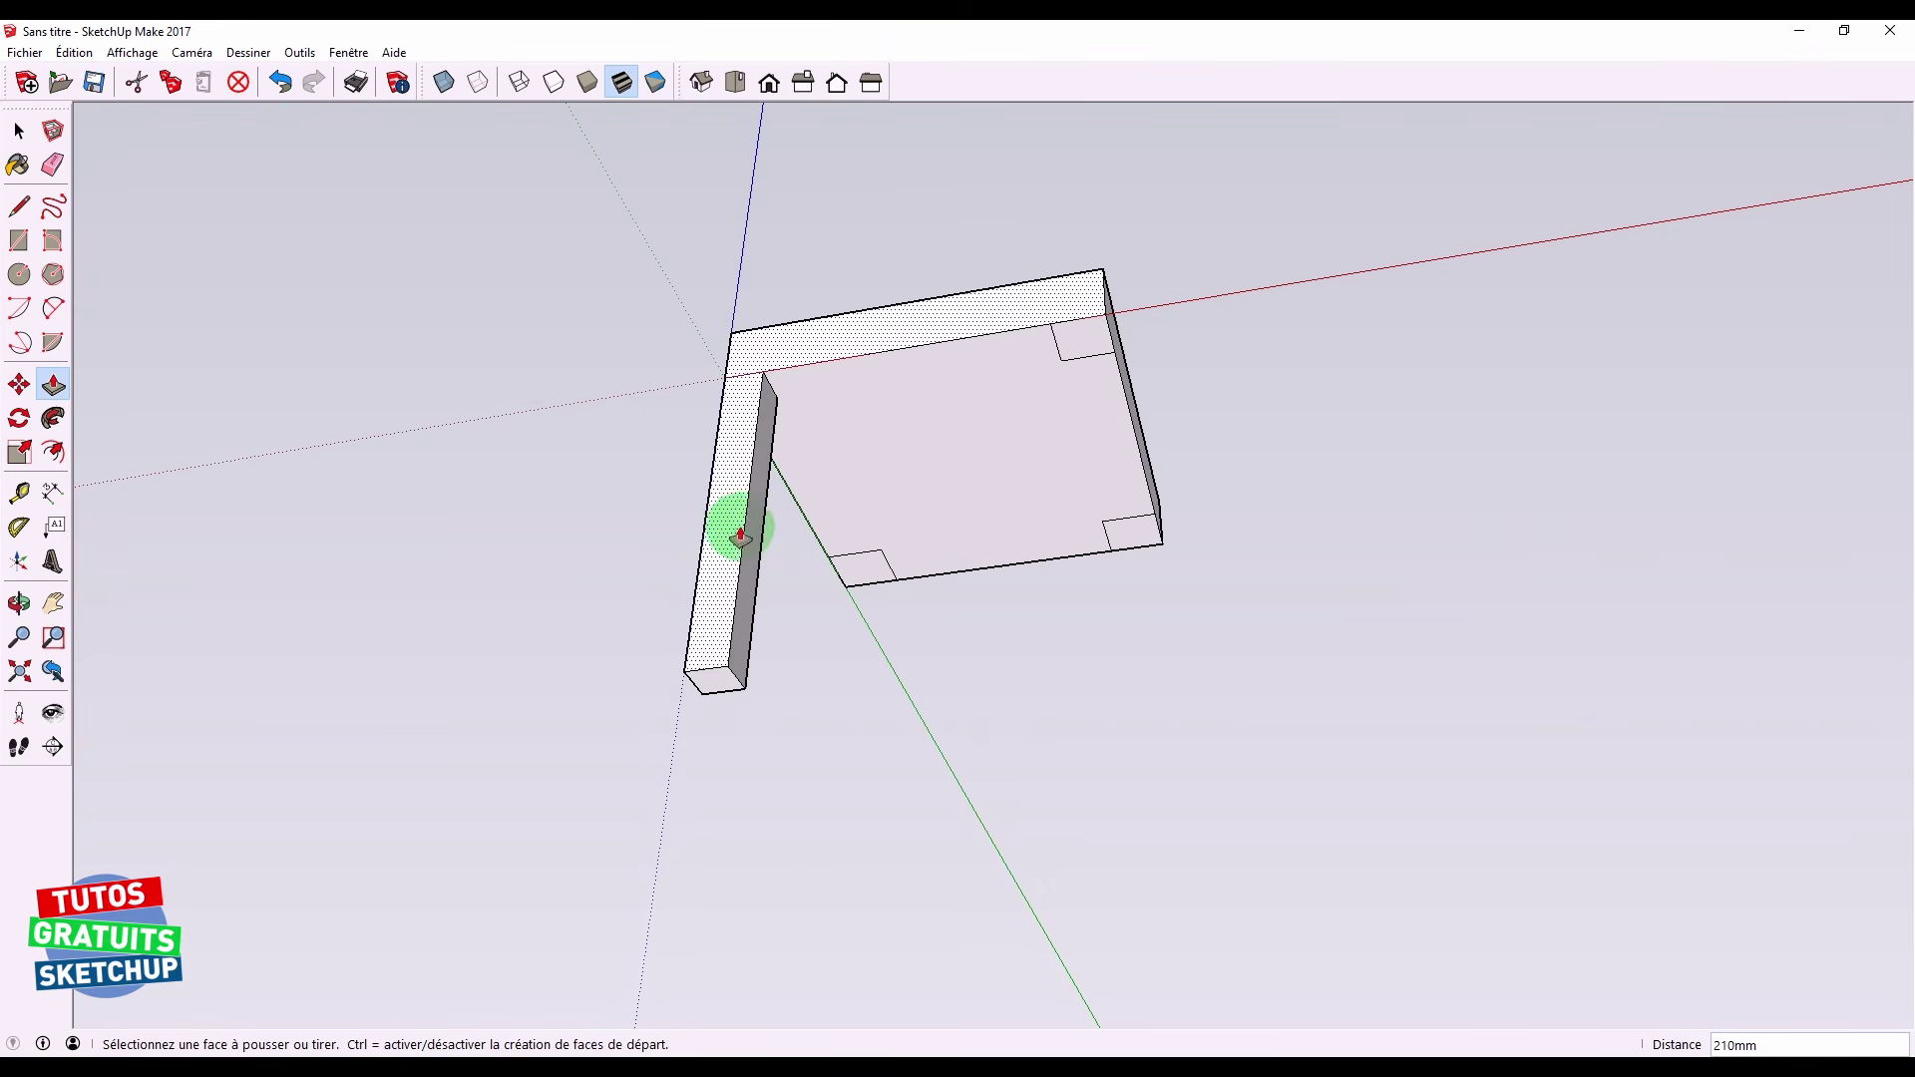
Repeat the 210 mm extrusion on the three other corner squares, and undo these three legs
{"action": "double_click", "coordinate": [1087, 356]}
{"action": "middle_click_drag", "start_coordinate": [965, 606], "coordinate": [876, 674]}
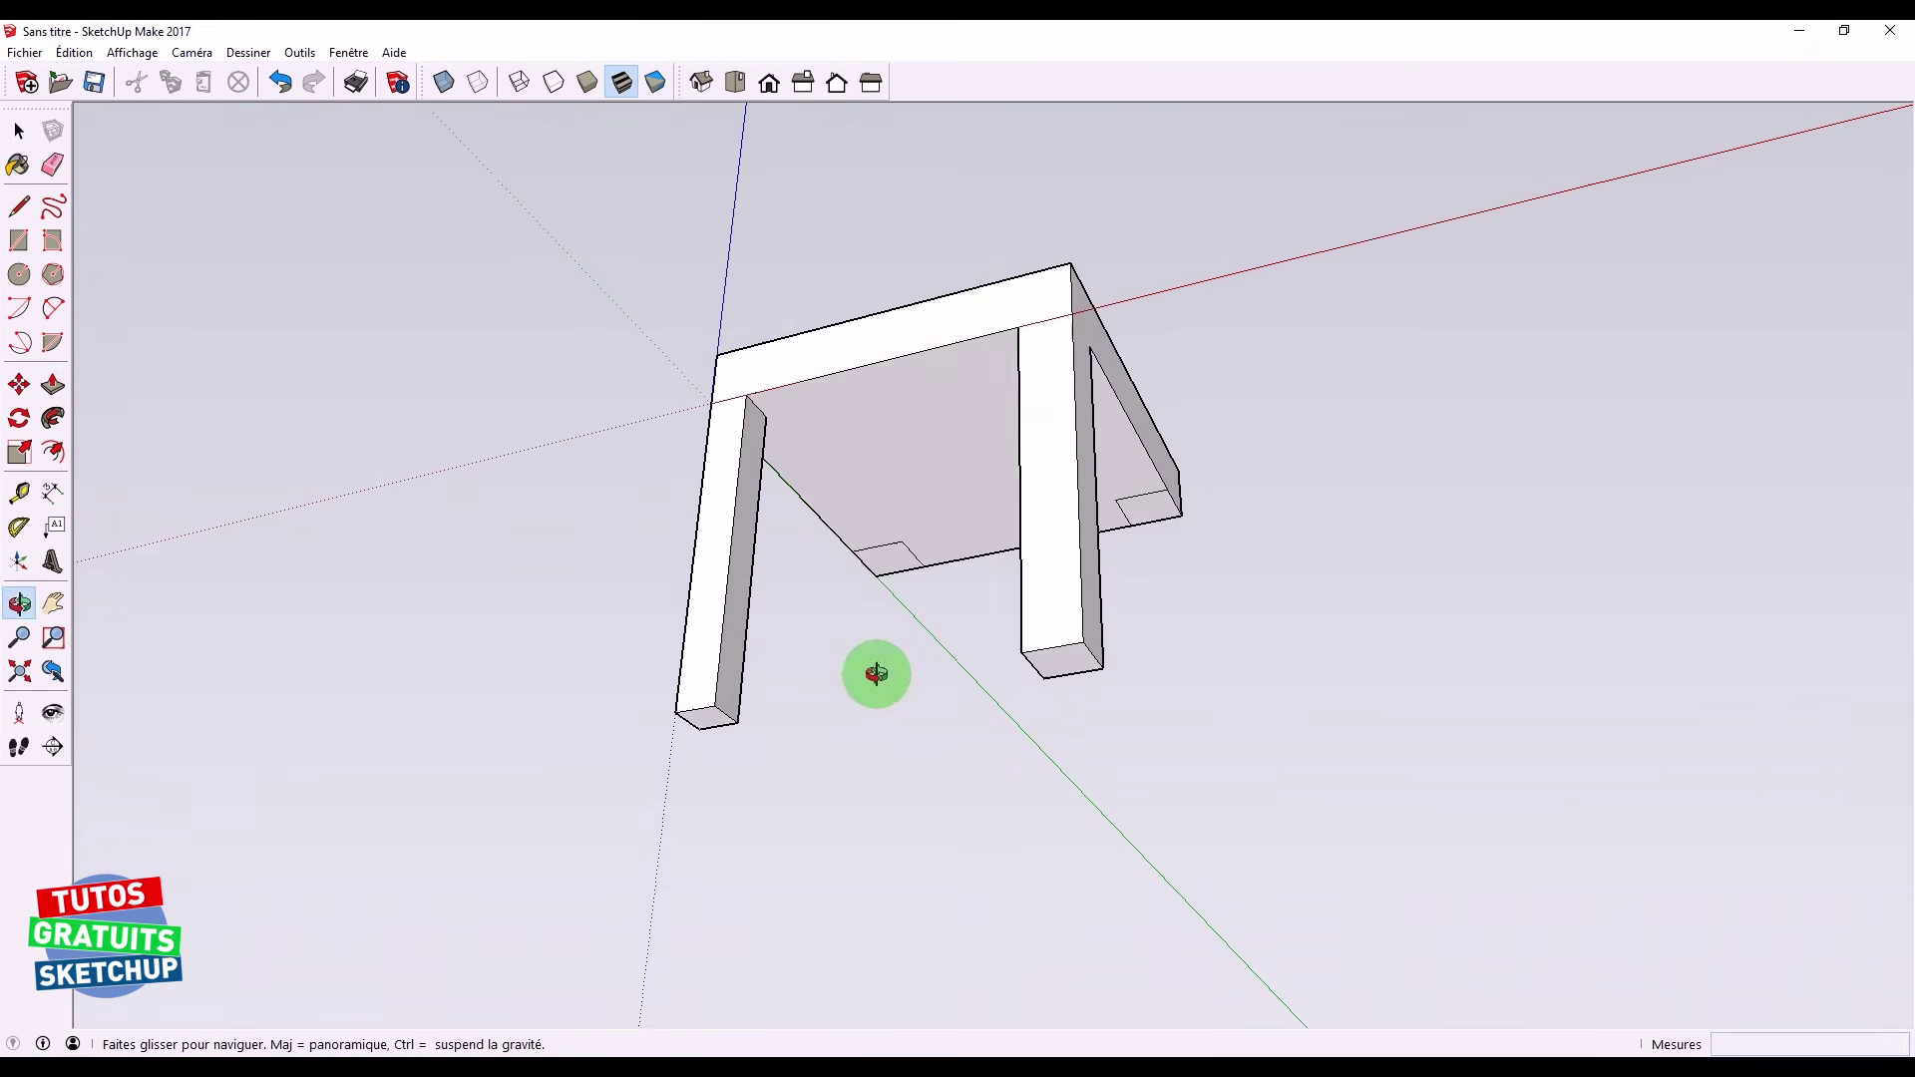
{"action": "double_click", "coordinate": [1146, 510]}
{"action": "double_click", "coordinate": [886, 564]}
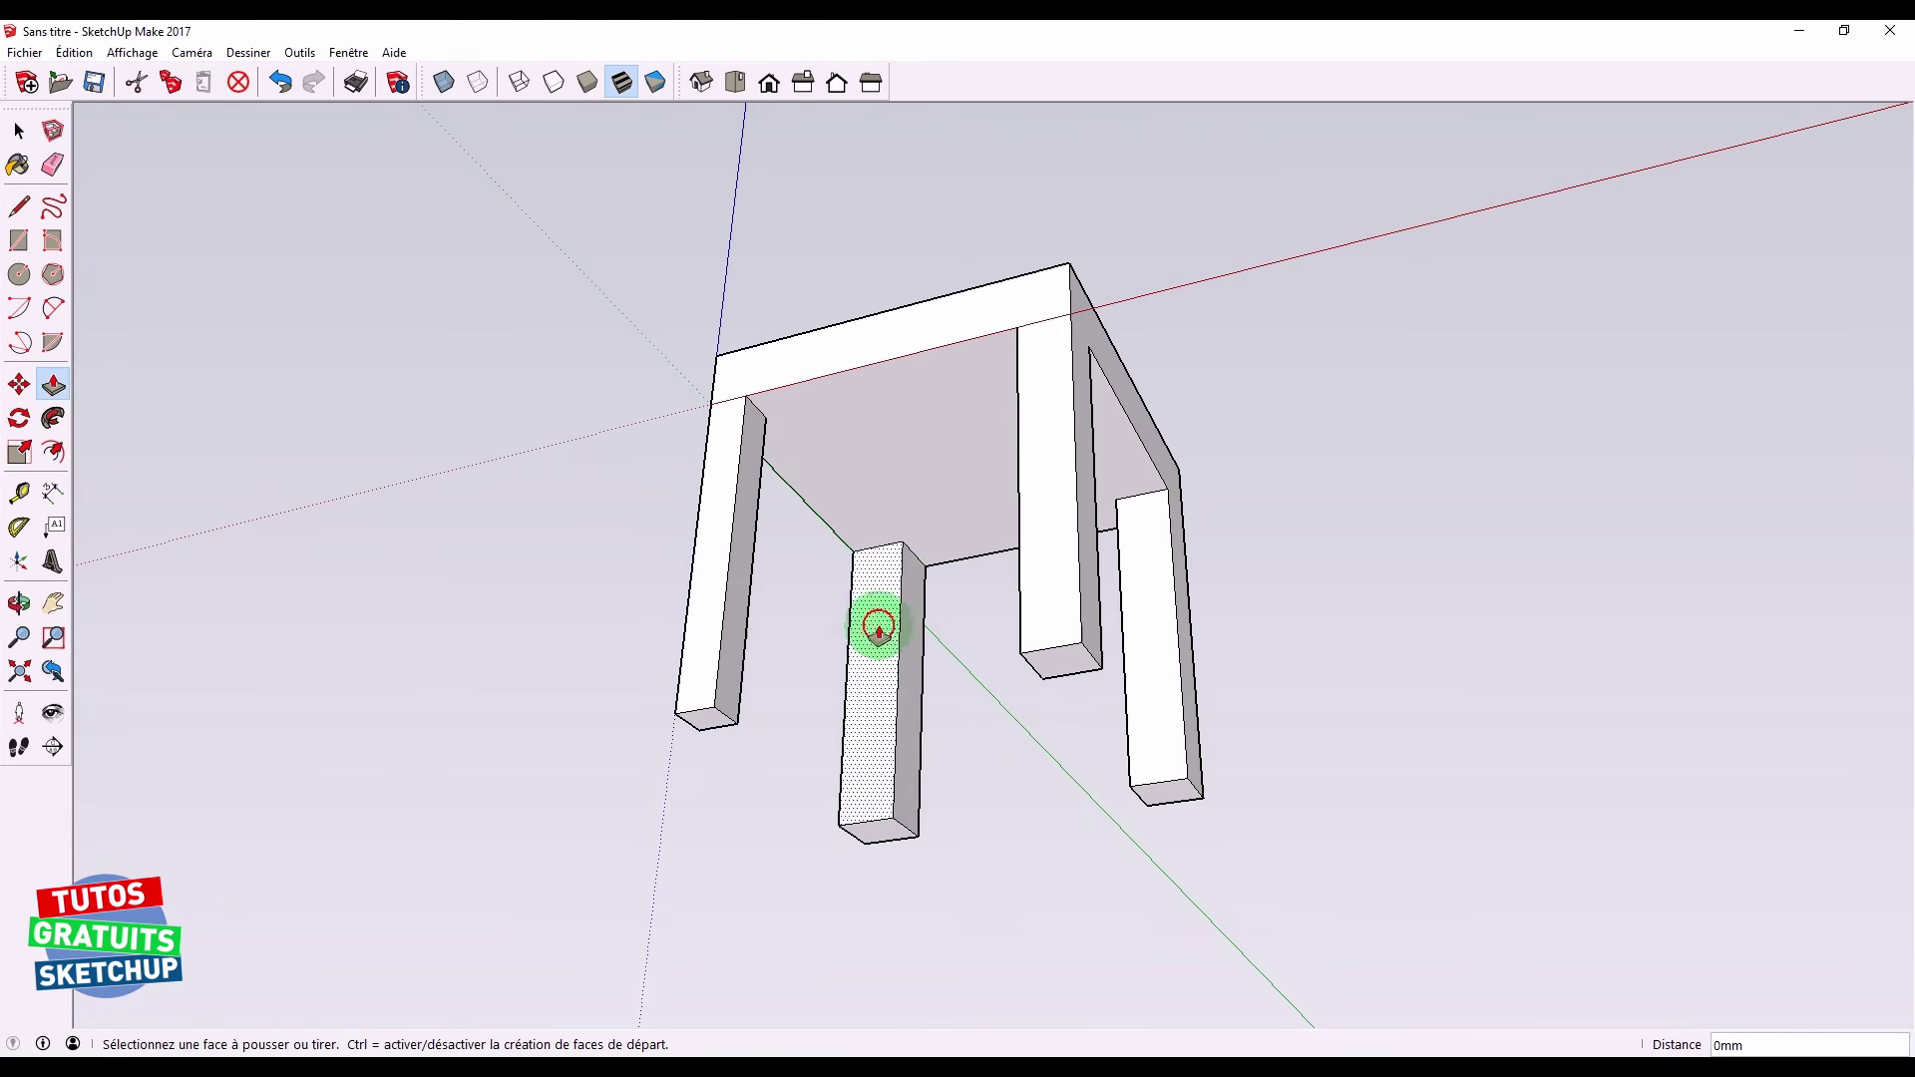
{"action": "key", "text": "ctrl+z"}
{"action": "key", "text": "ctrl+z"}
{"action": "key", "text": "ctrl+z"}
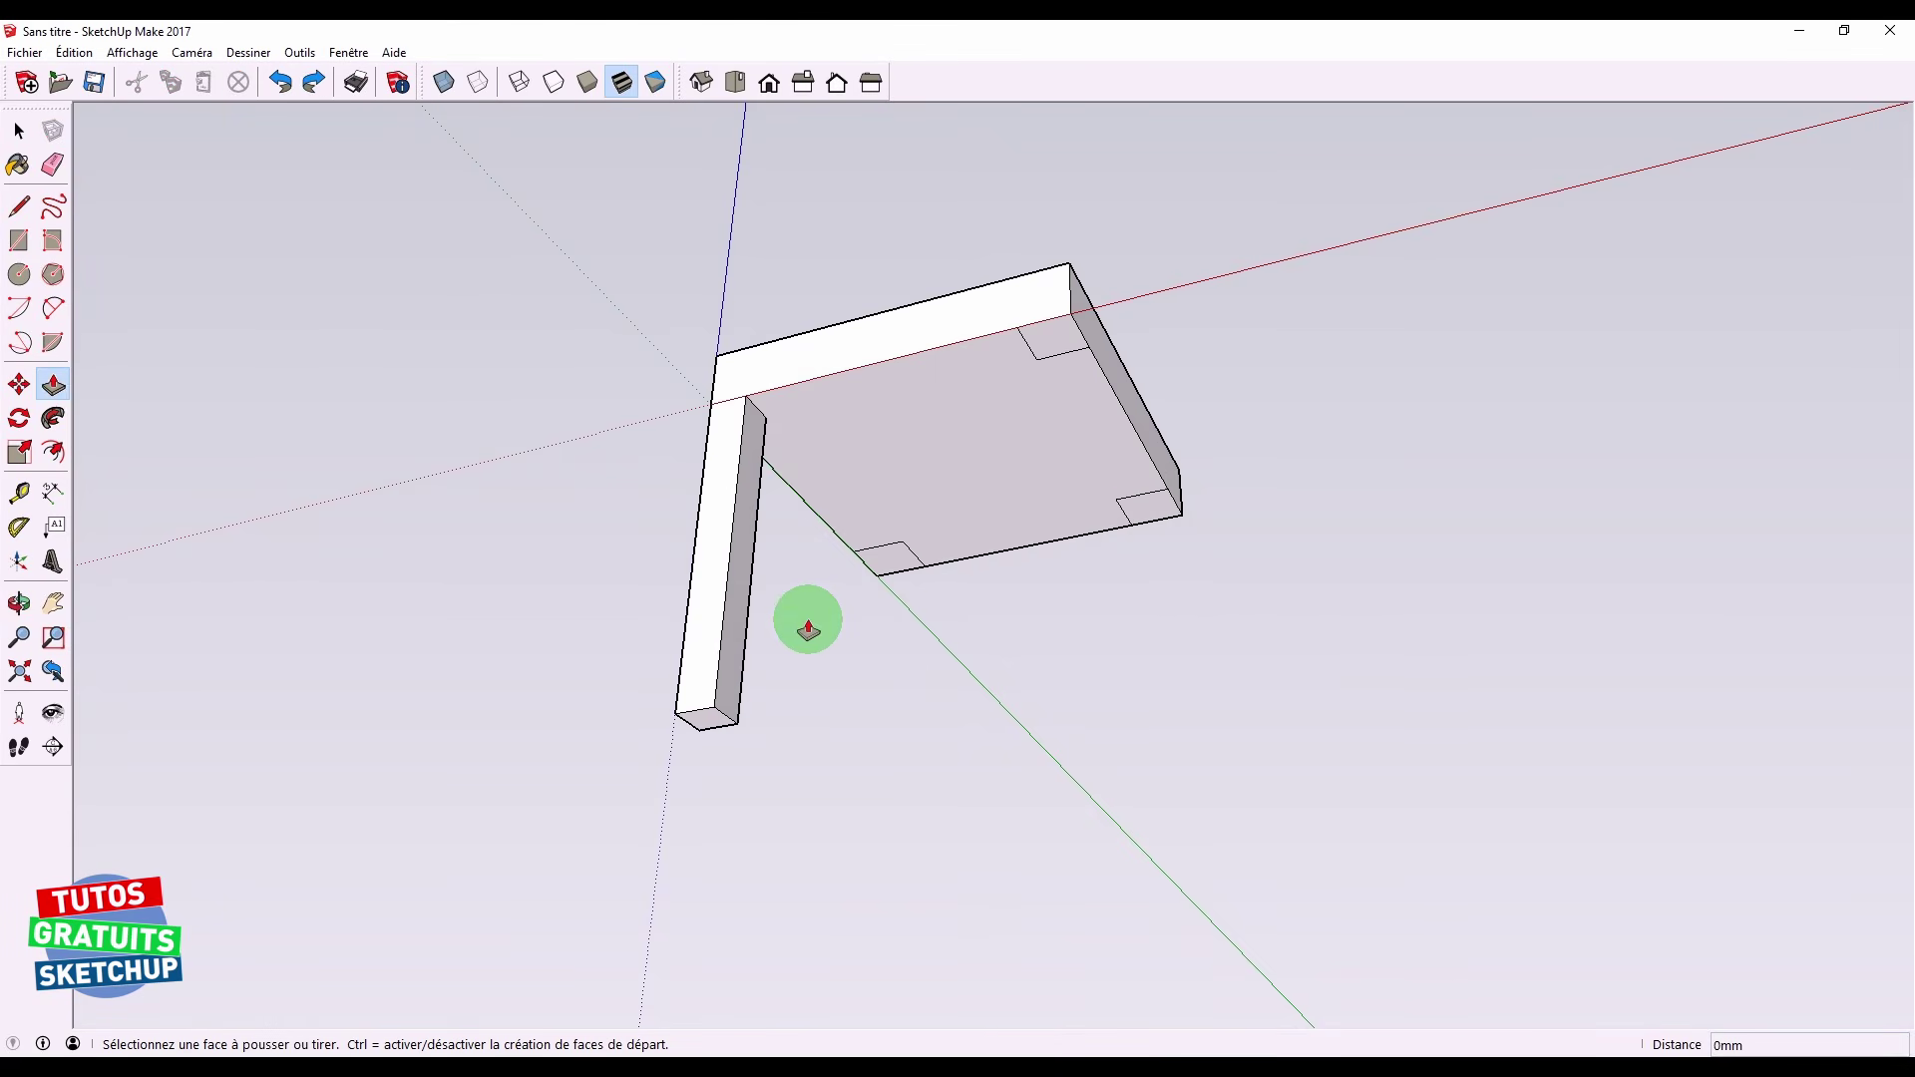
Lengthen the origin leg slightly, repeat that short extrusion on the red-axis corner square, and undo back to the seat without legs
{"action": "left_click", "coordinate": [711, 726]}
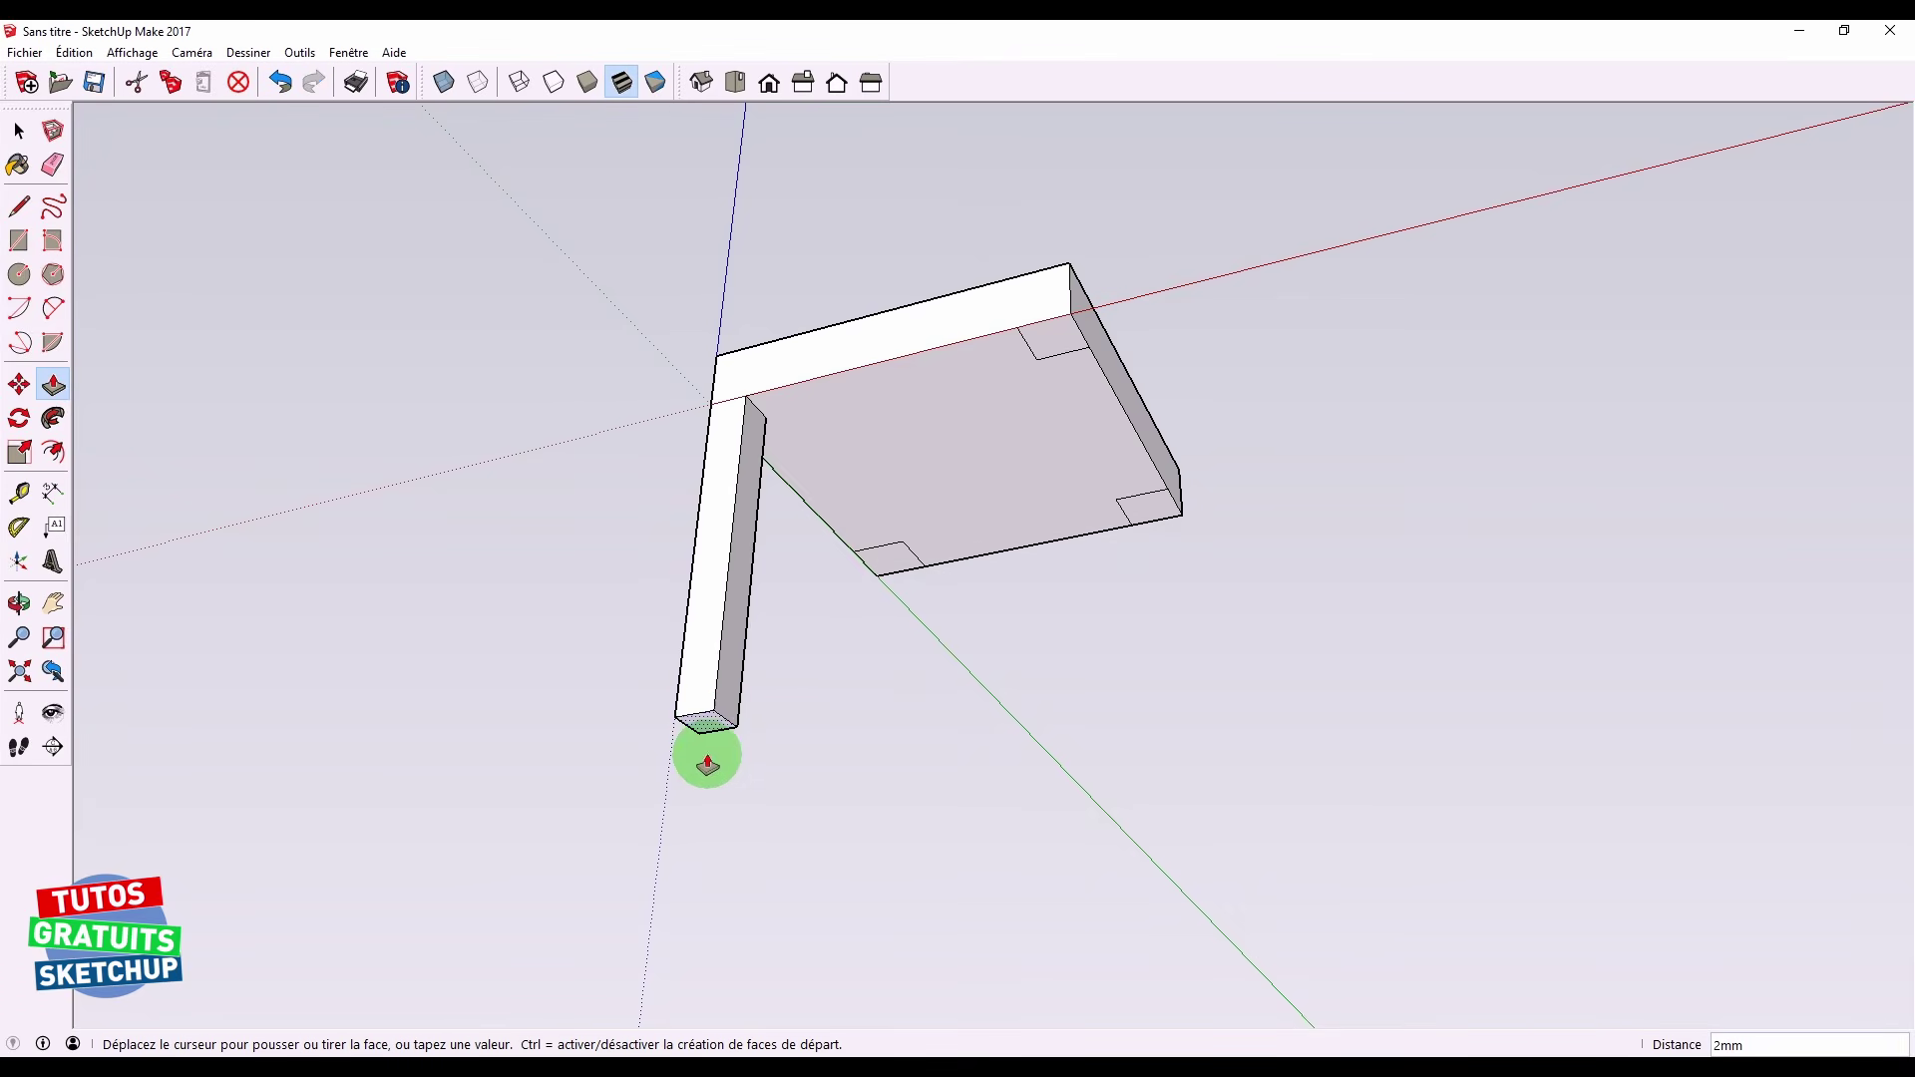
{"action": "left_click", "coordinate": [707, 766]}
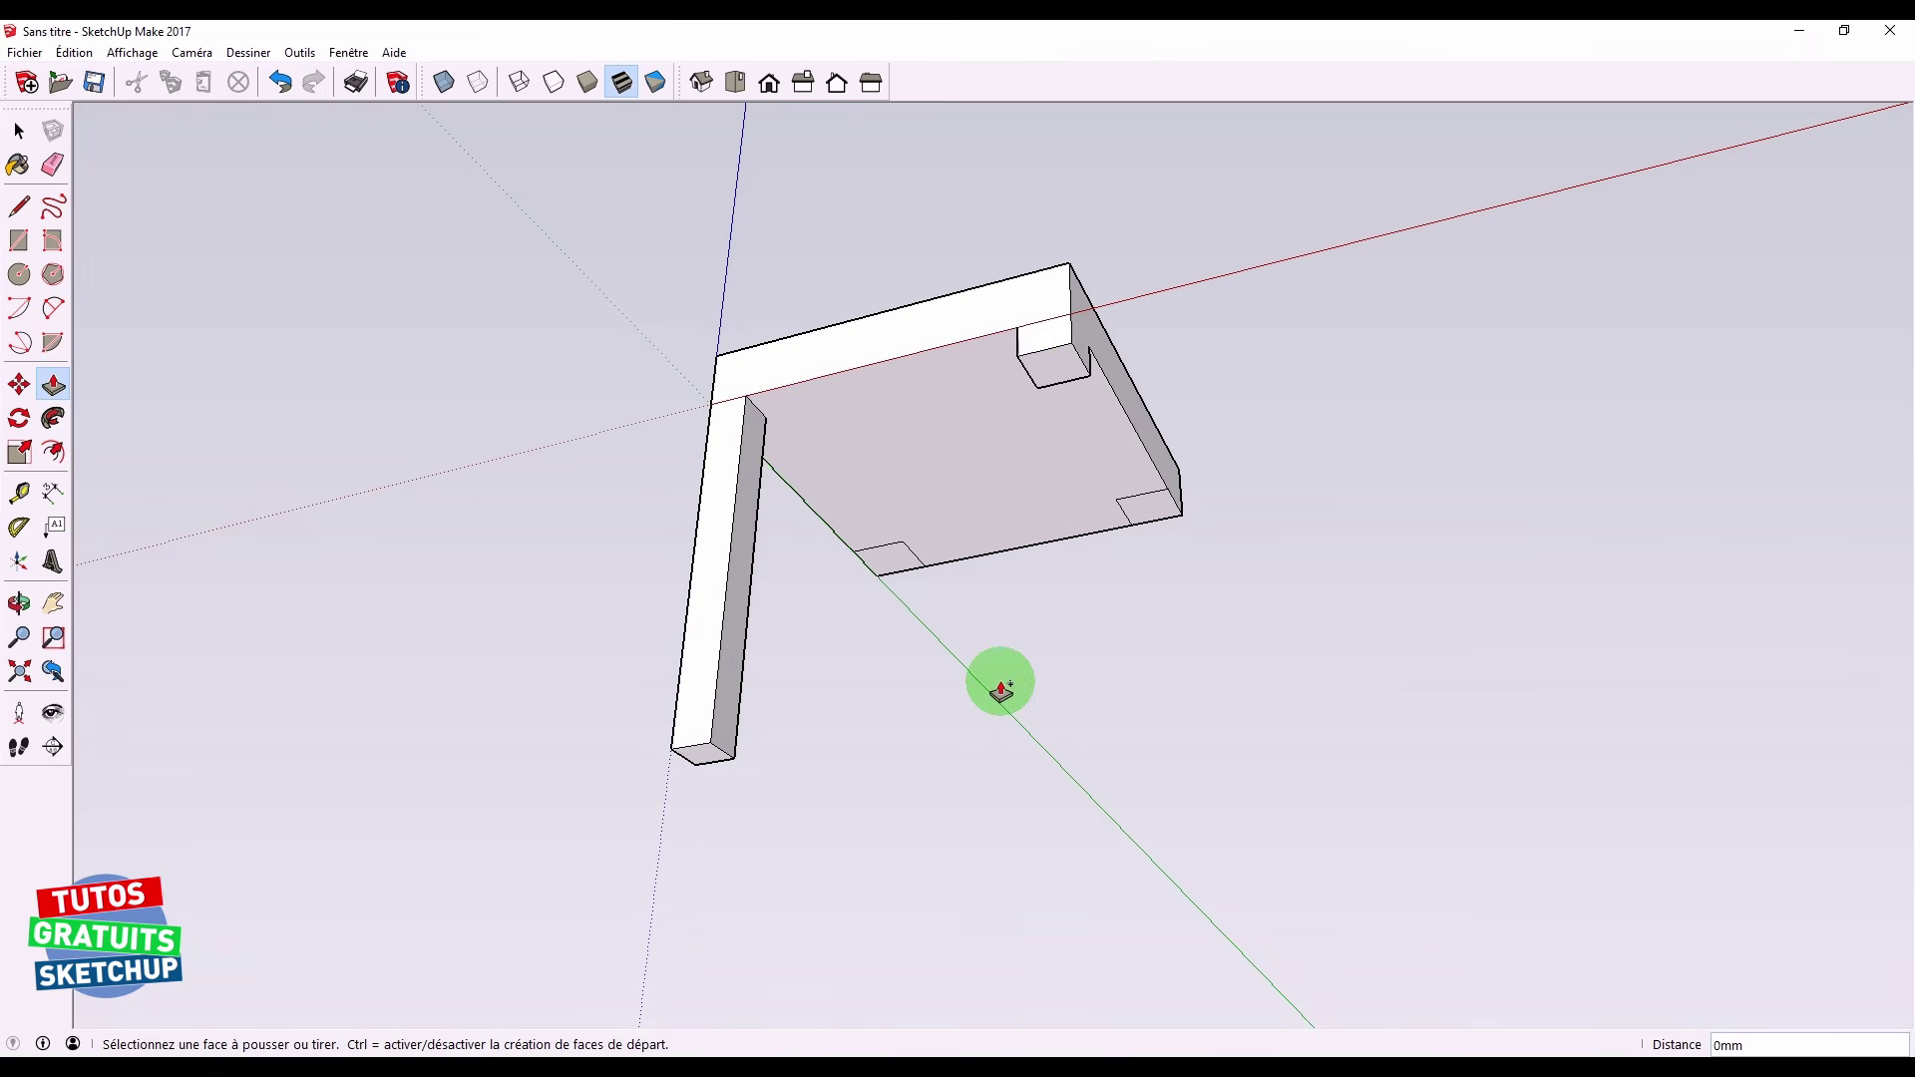
{"action": "key", "text": "ctrl+z"}
{"action": "key", "text": "ctrl+z"}
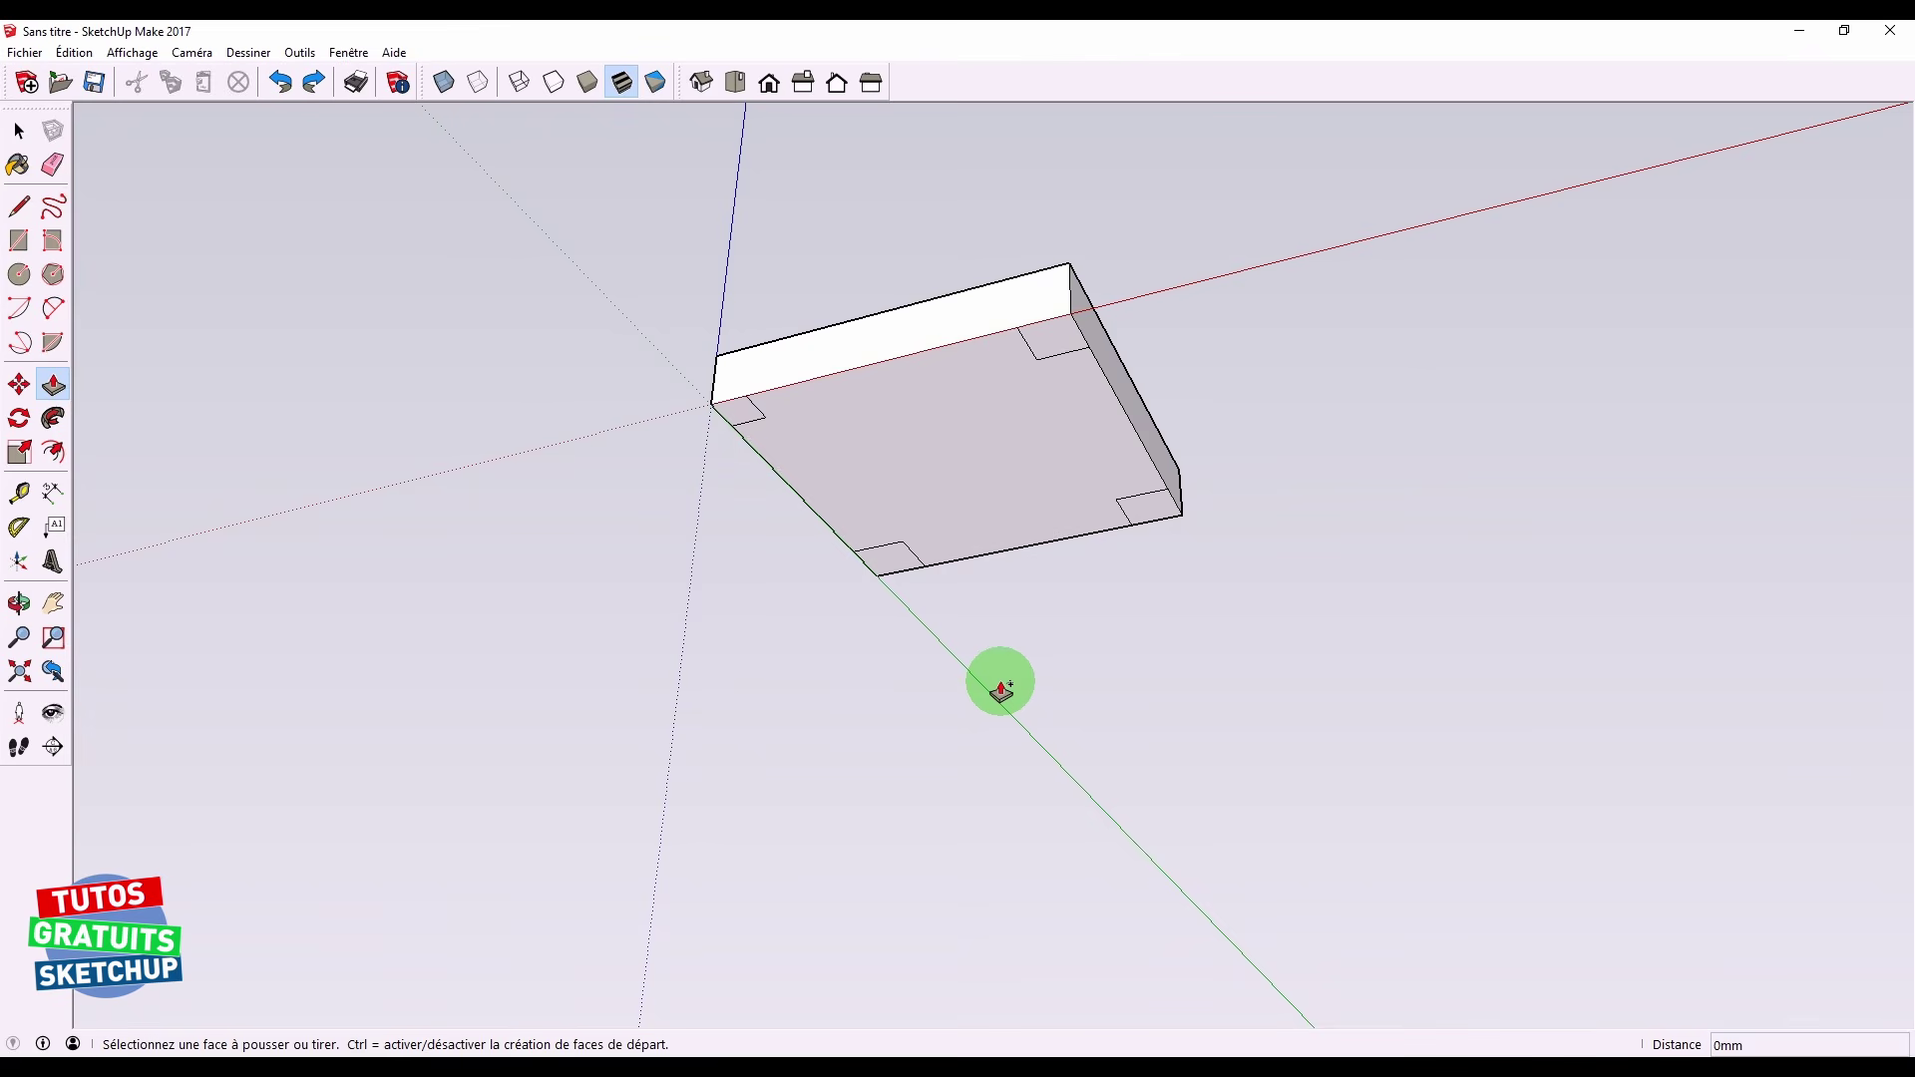
Pull the origin corner square down about 207 mm into a leg and repeat the extrusion on the red-axis corner square
{"action": "left_click", "coordinate": [731, 415]}
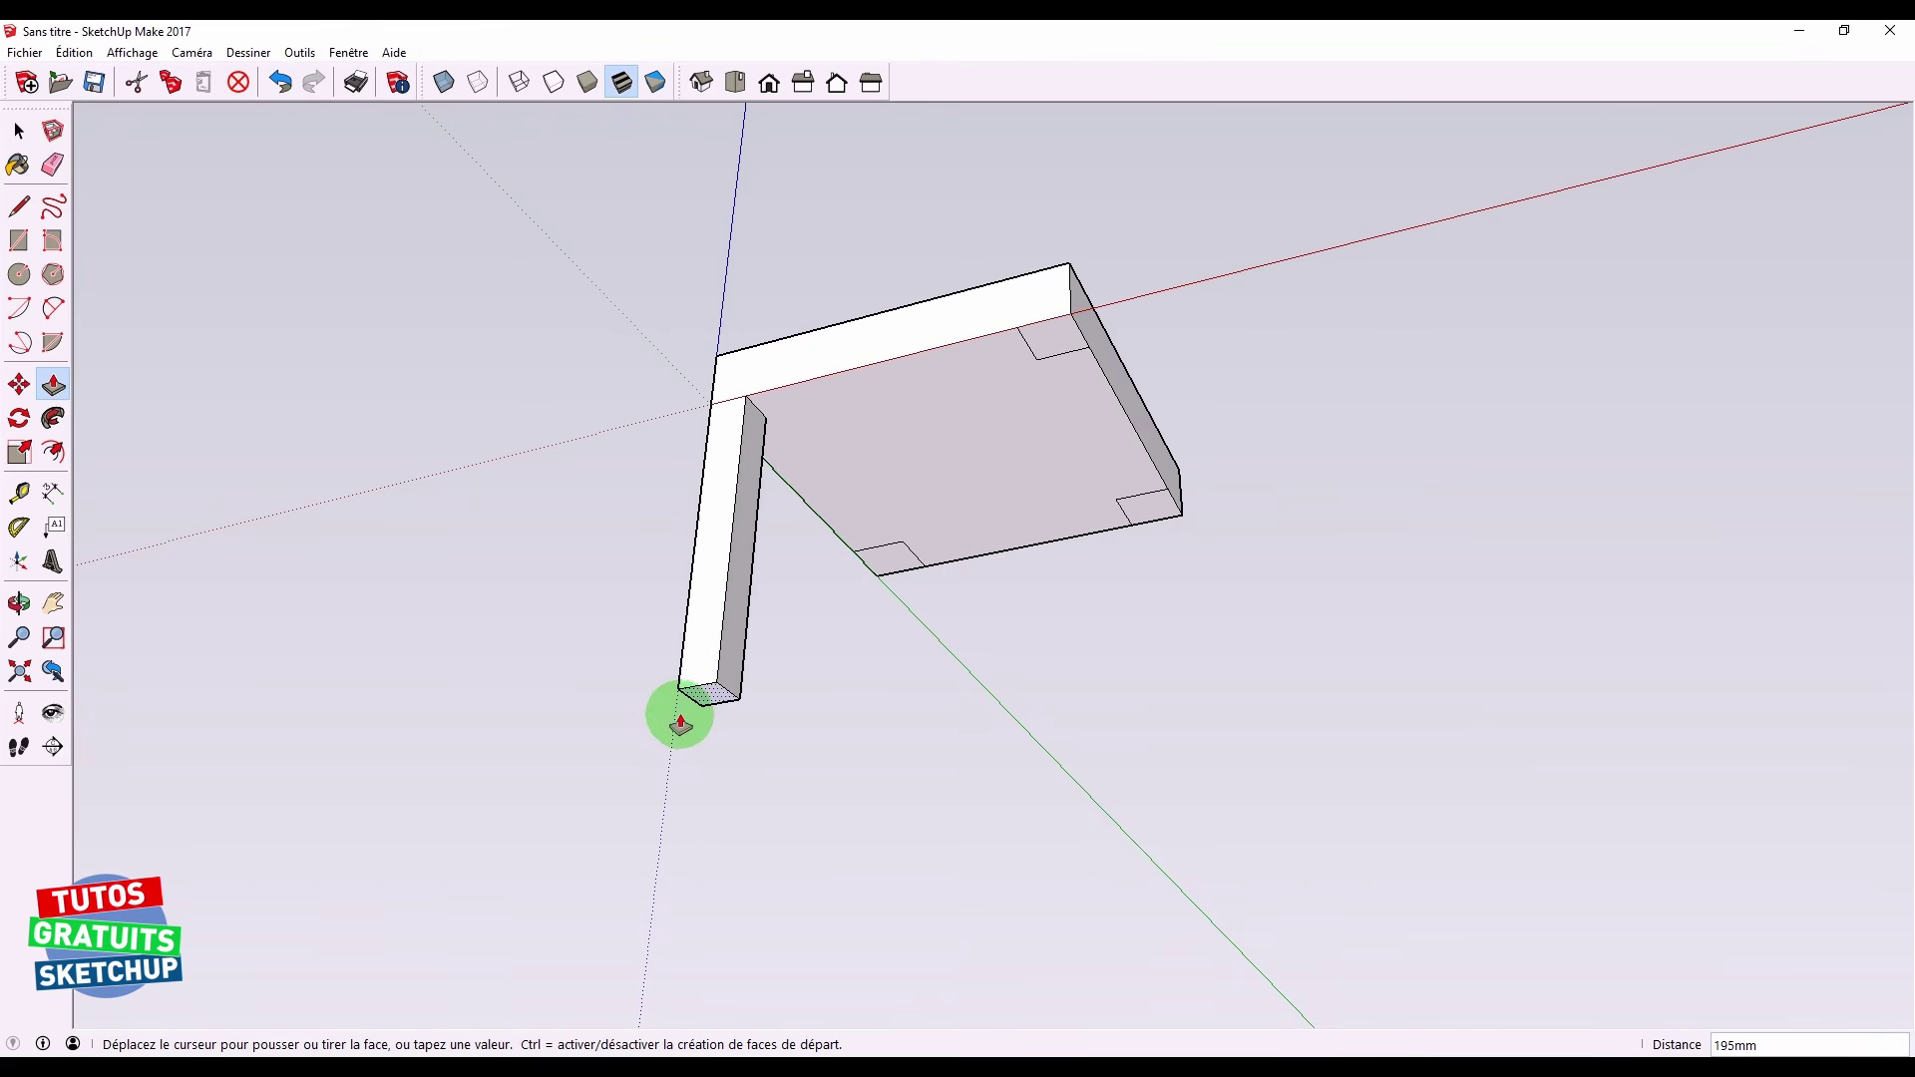
{"action": "left_click", "coordinate": [673, 706]}
{"action": "double_click", "coordinate": [1048, 348]}
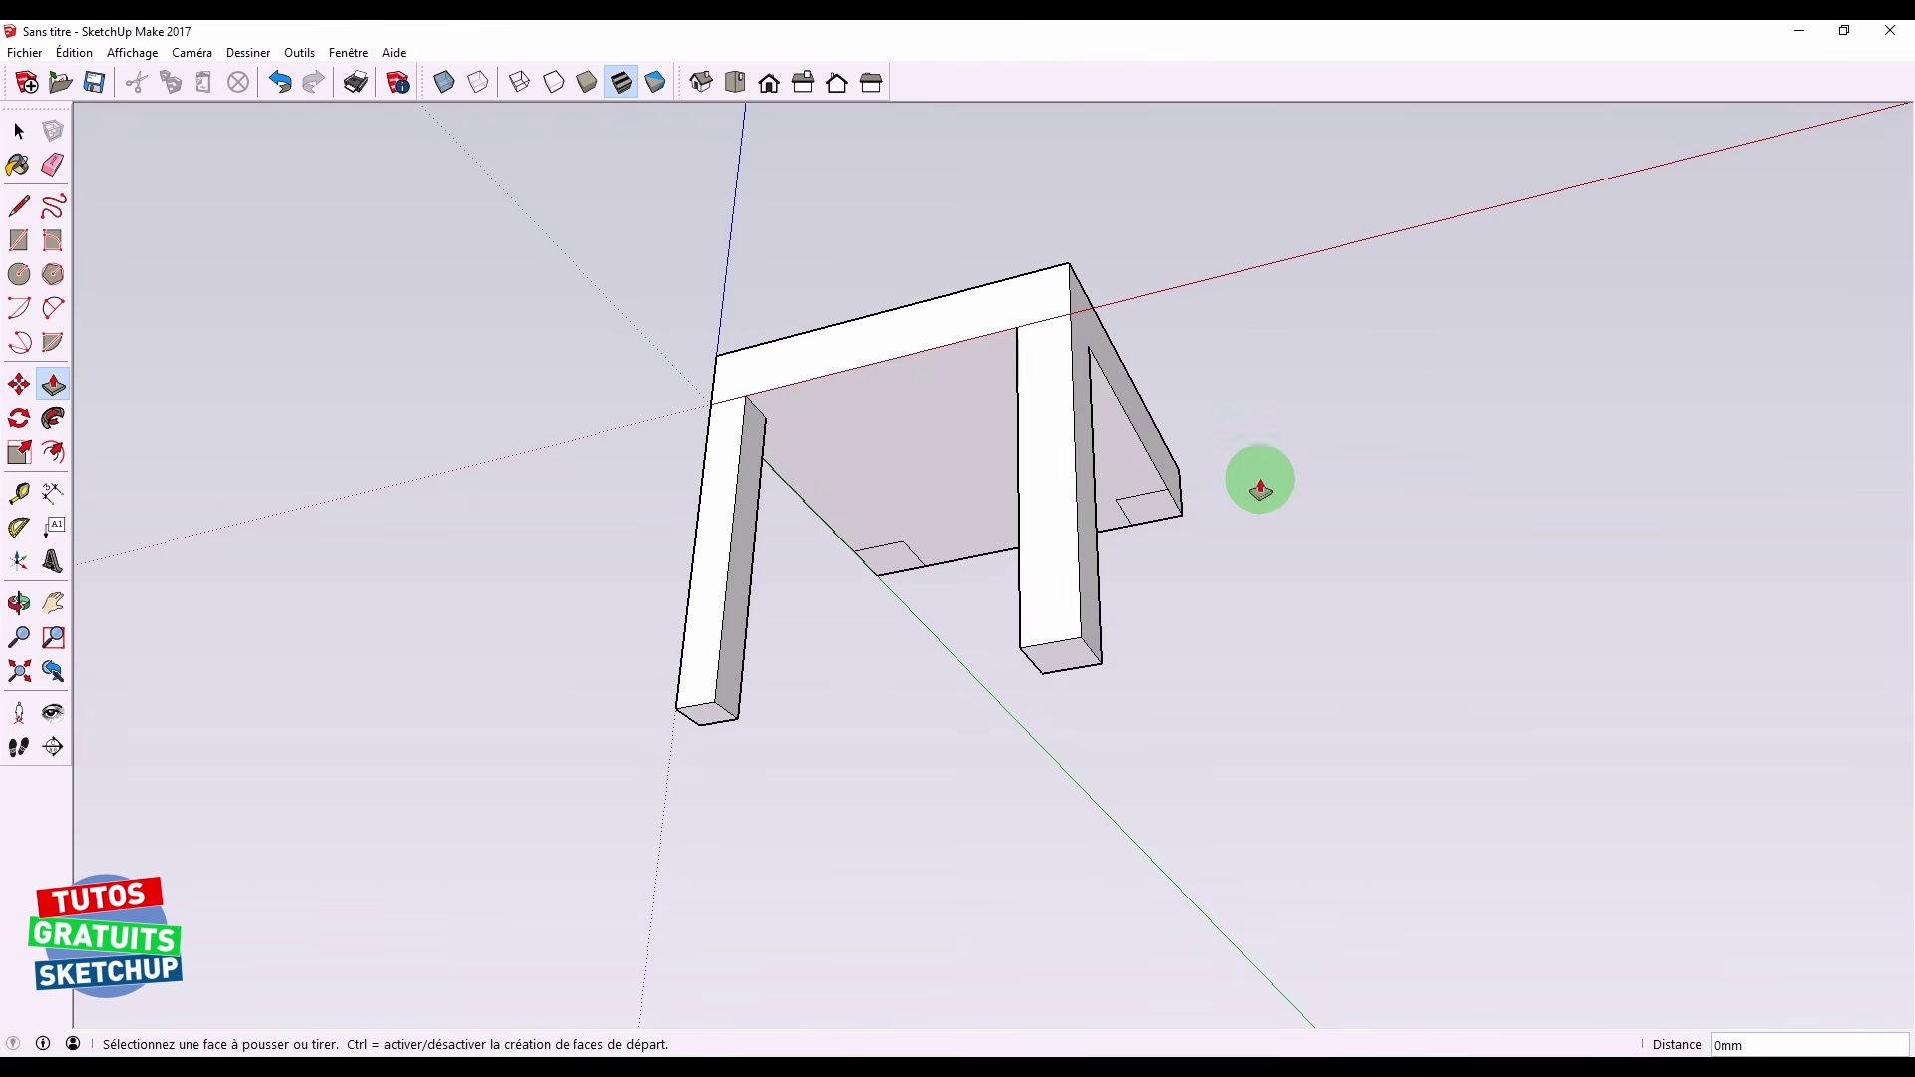
Pull the two remaining corner squares down into legs, aligning their ends with the finished legs by inference
{"action": "middle_click_drag", "start_coordinate": [1261, 479], "coordinate": [1205, 628]}
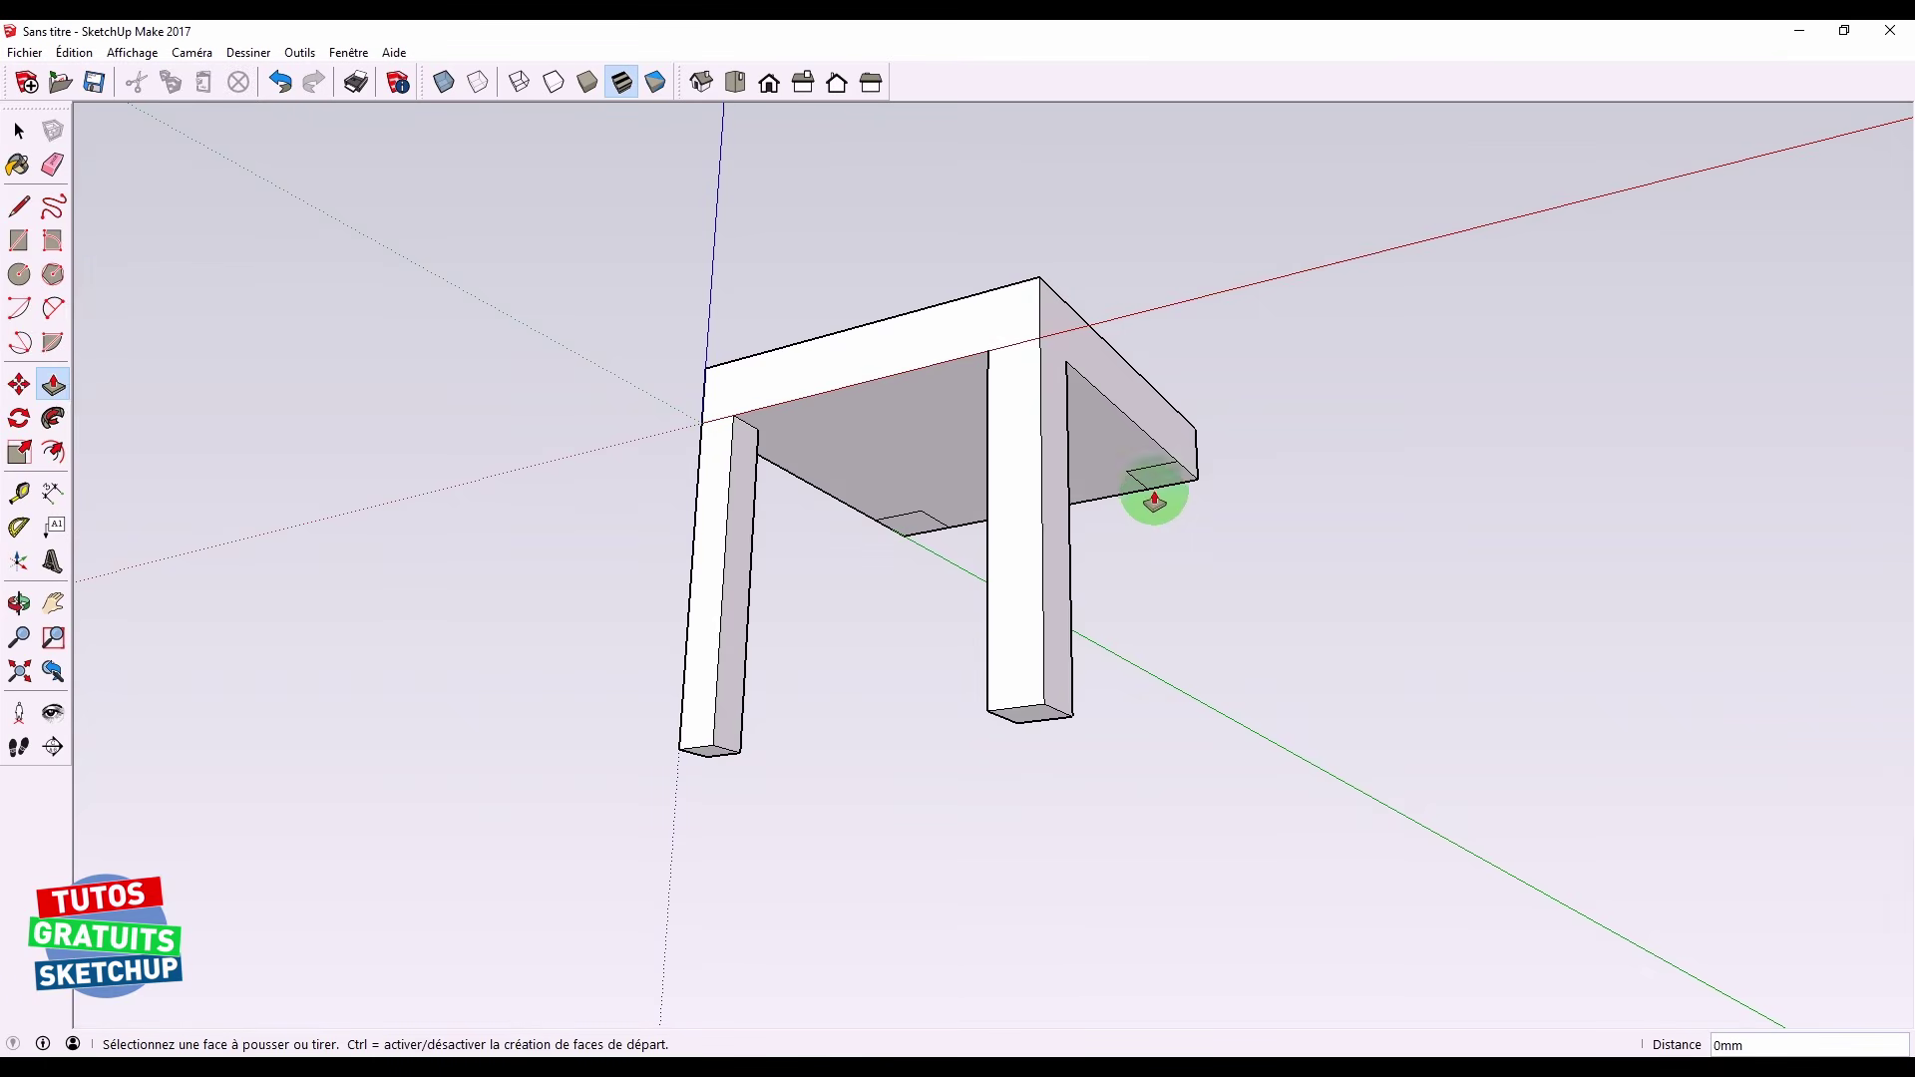
{"action": "left_click", "coordinate": [1158, 484]}
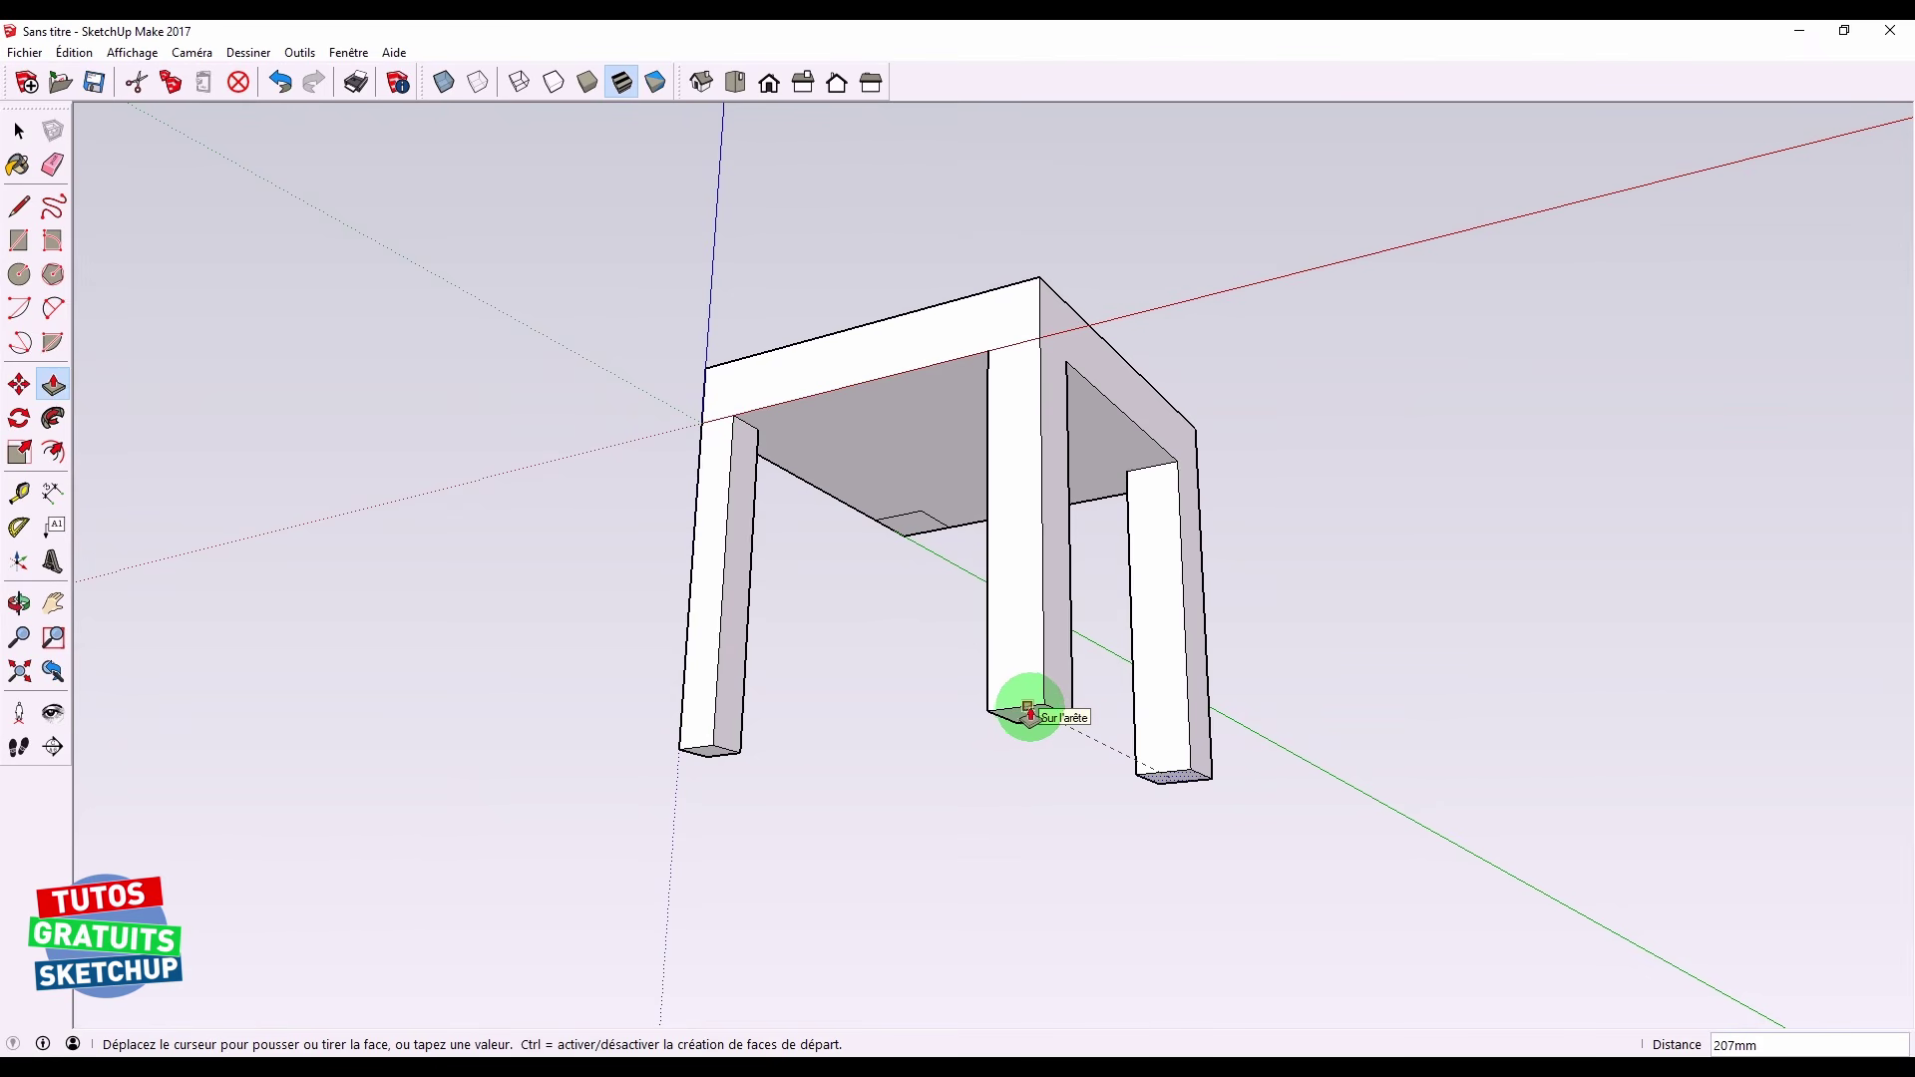
{"action": "left_click", "coordinate": [1037, 710]}
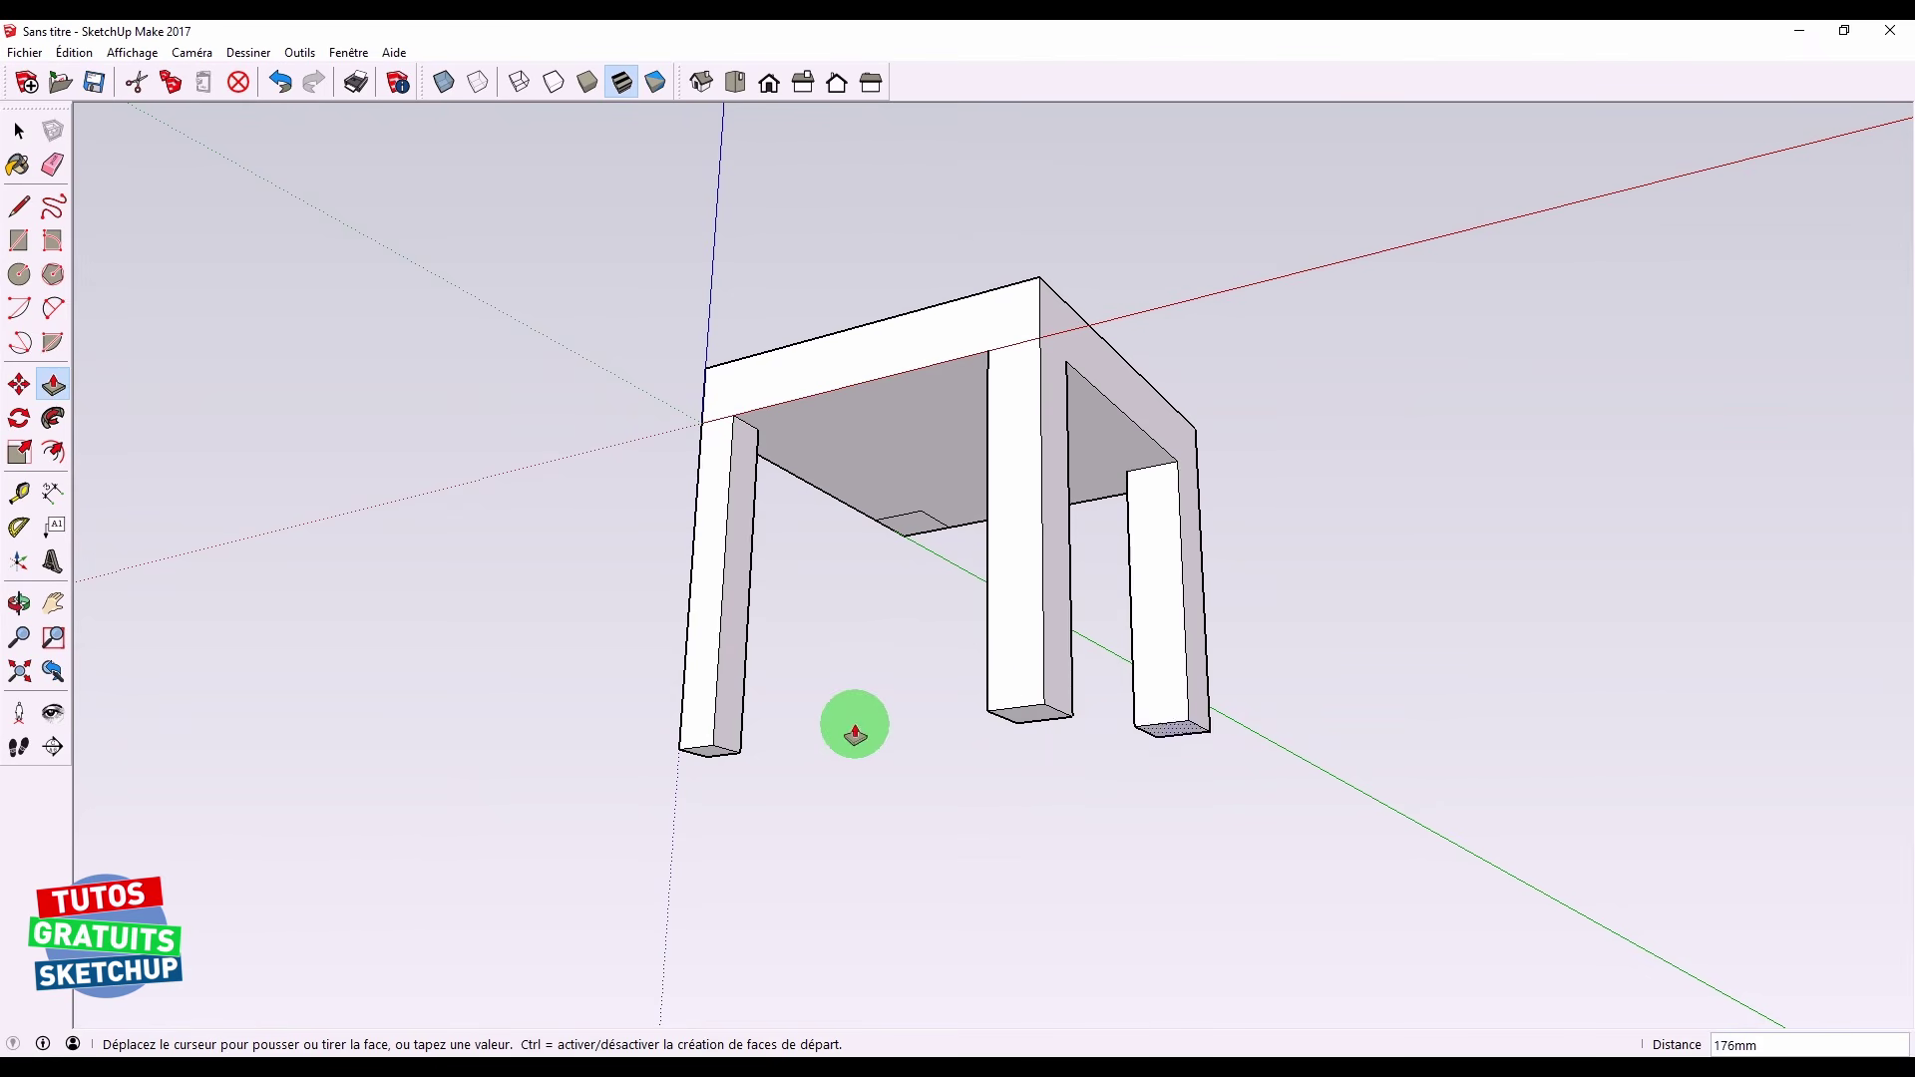
{"action": "left_click", "coordinate": [724, 755]}
{"action": "left_click", "coordinate": [705, 748]}
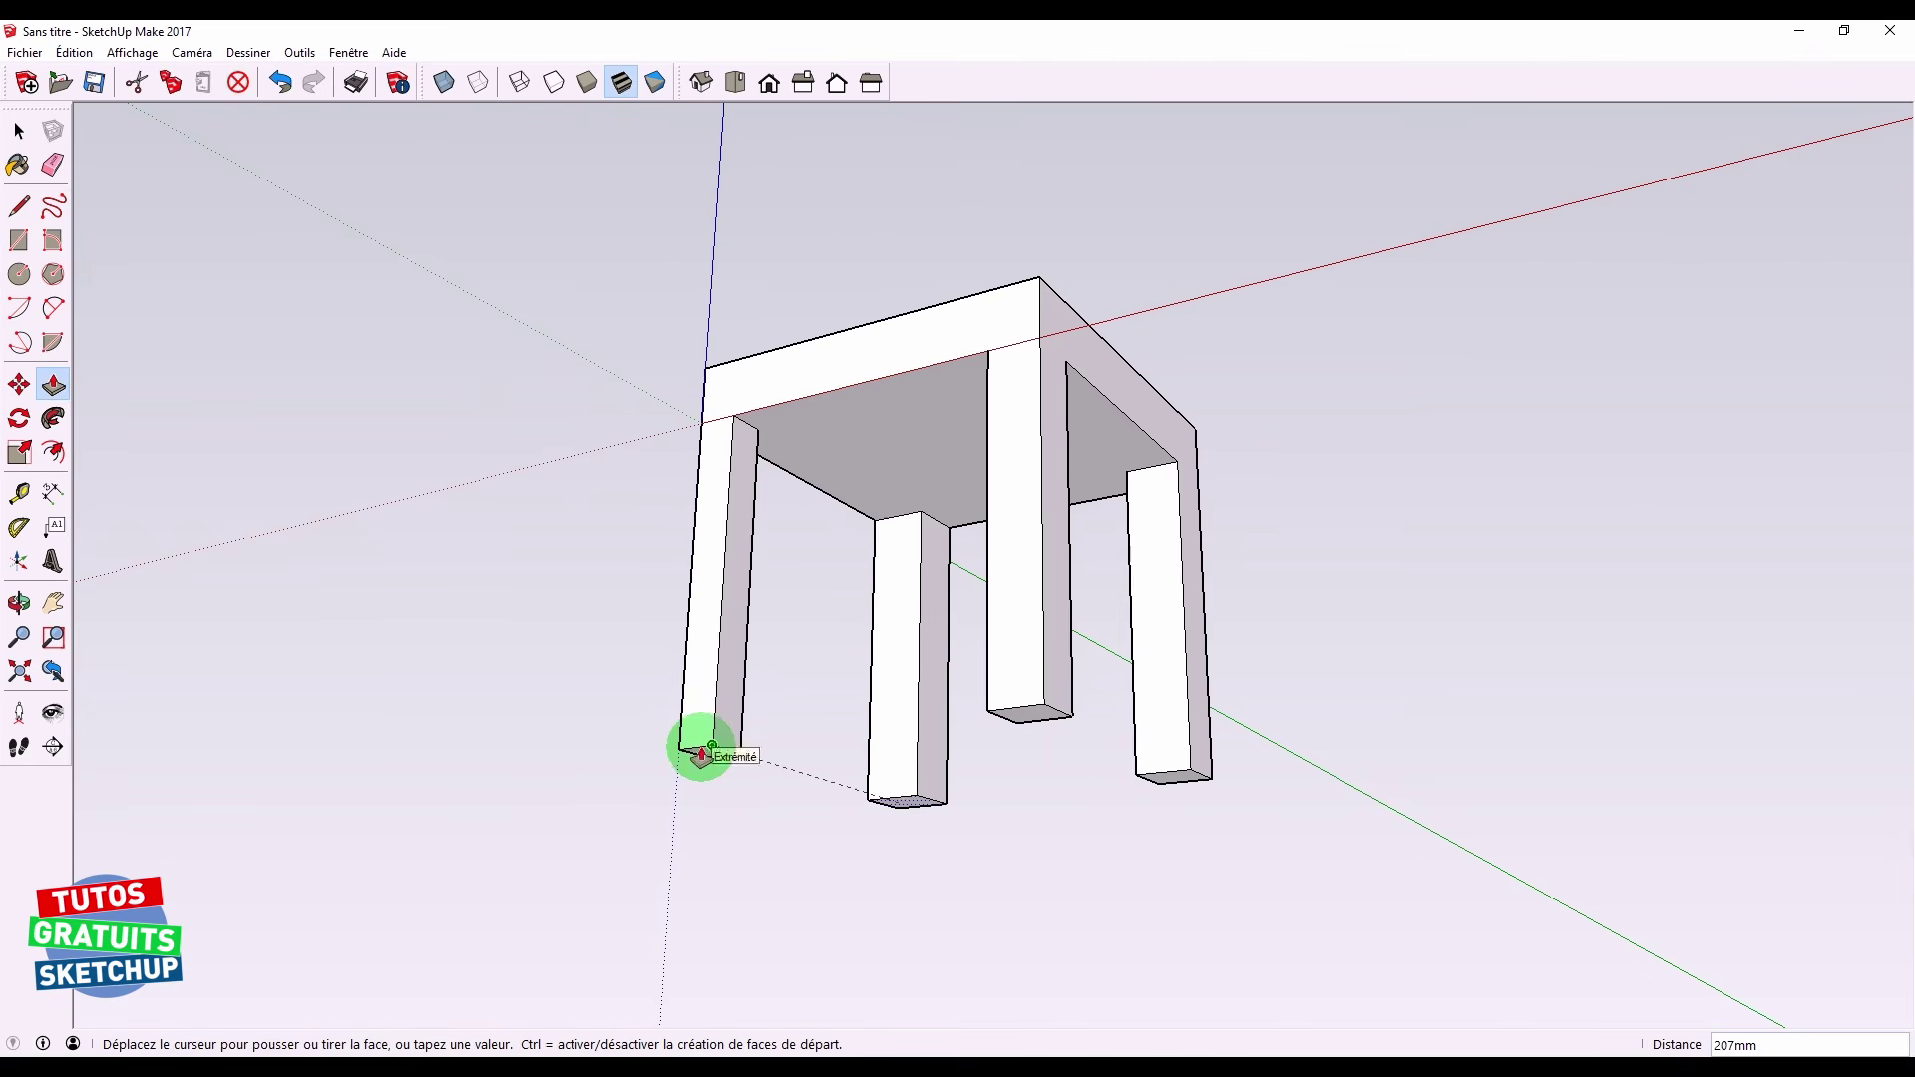
Make the leg lengths uneven with Push/Pull: shorten the red-axis leg, lengthen the leg diagonal to the origin, and shorten the green-axis leg about 116 mm
{"action": "middle_click_drag", "start_coordinate": [1017, 900], "coordinate": [1058, 827]}
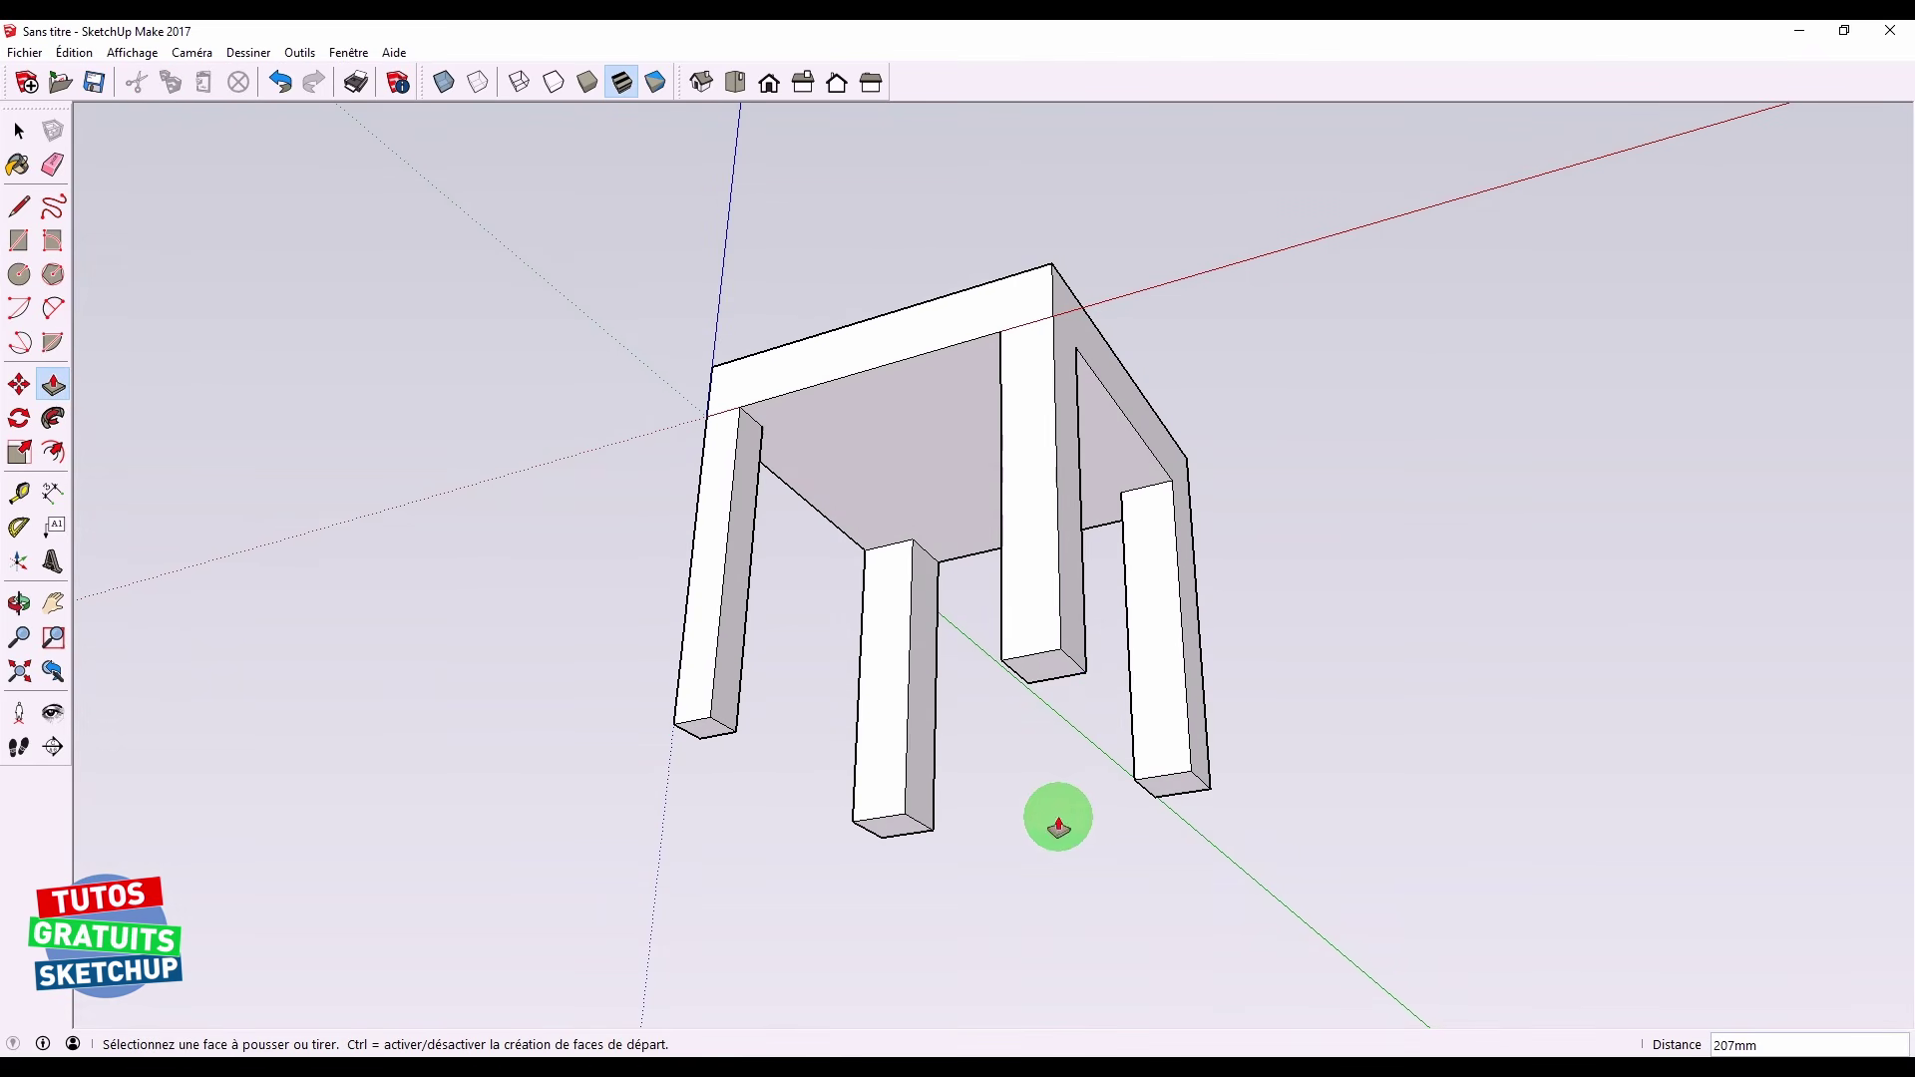
{"action": "left_click", "coordinate": [1034, 662]}
{"action": "left_click", "coordinate": [1067, 489]}
{"action": "left_click", "coordinate": [1185, 810]}
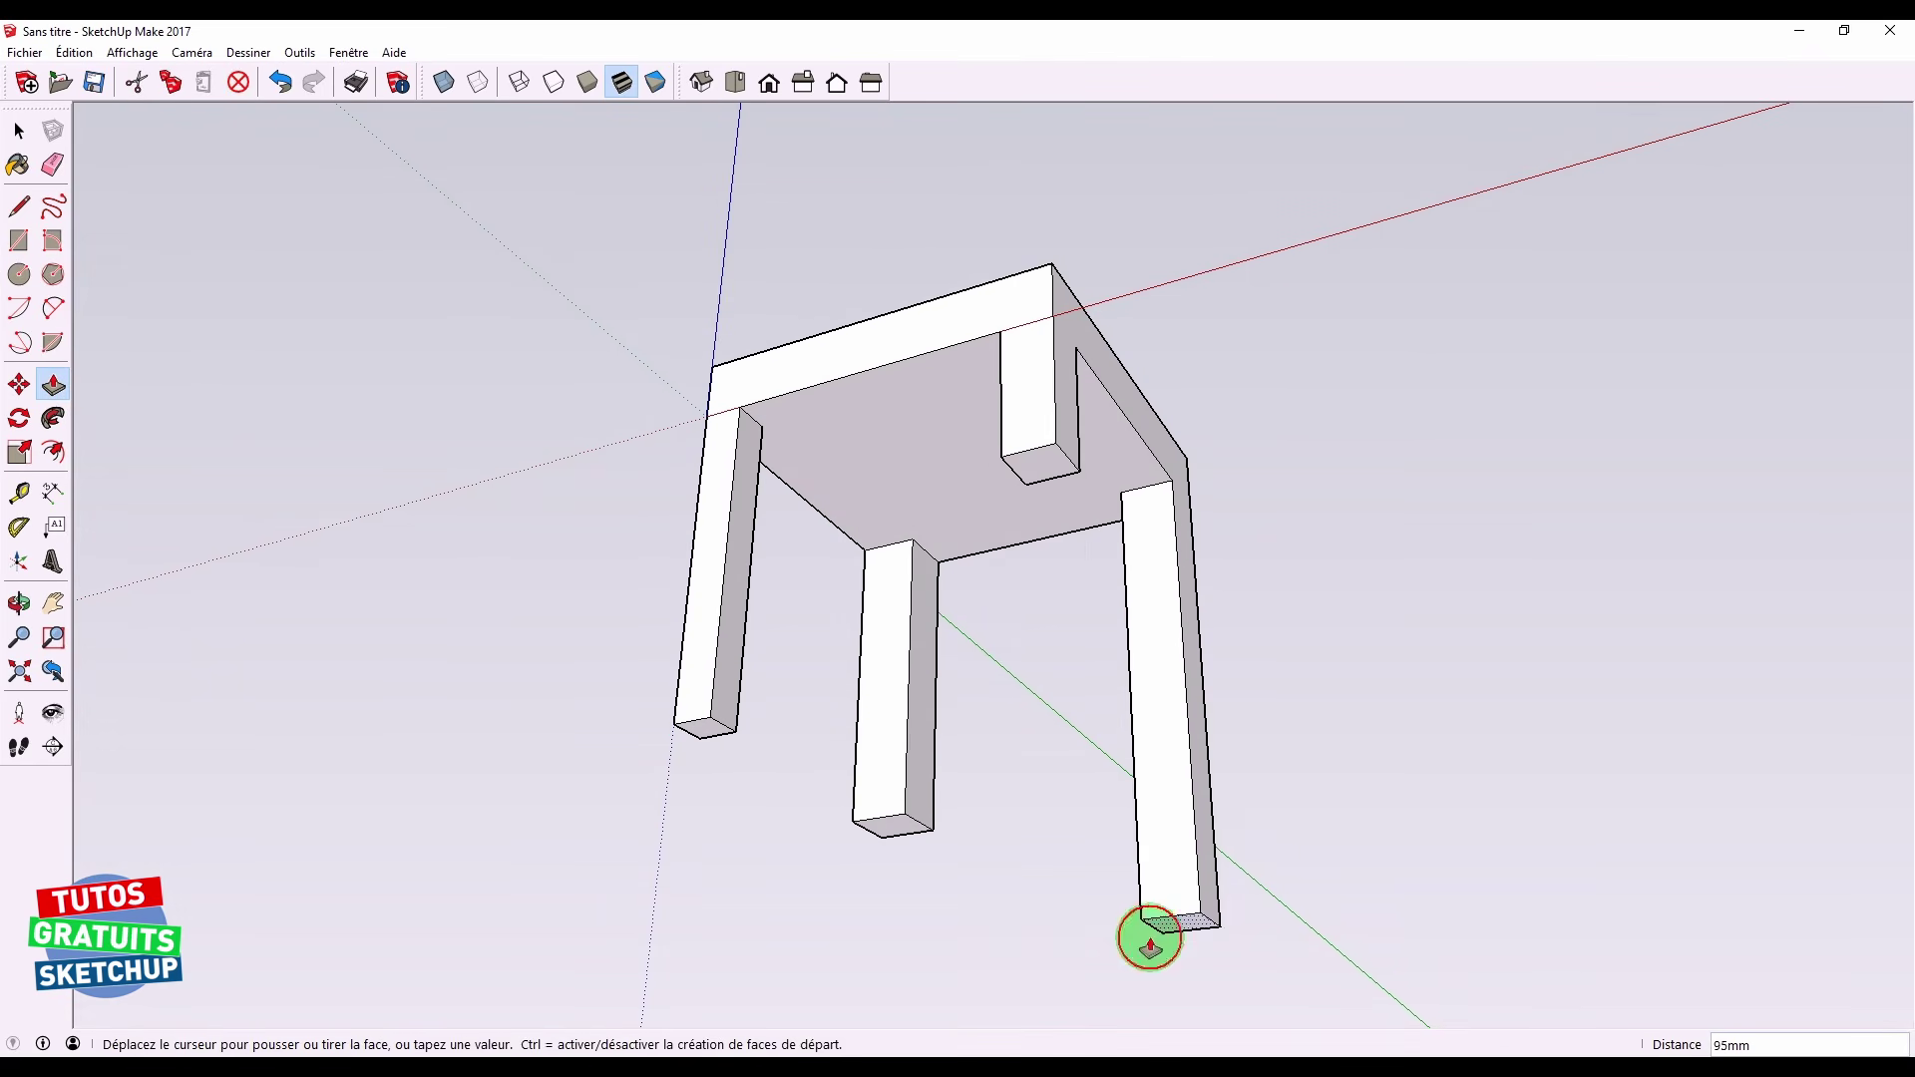
{"action": "left_click", "coordinate": [1157, 945]}
{"action": "left_click", "coordinate": [897, 826]}
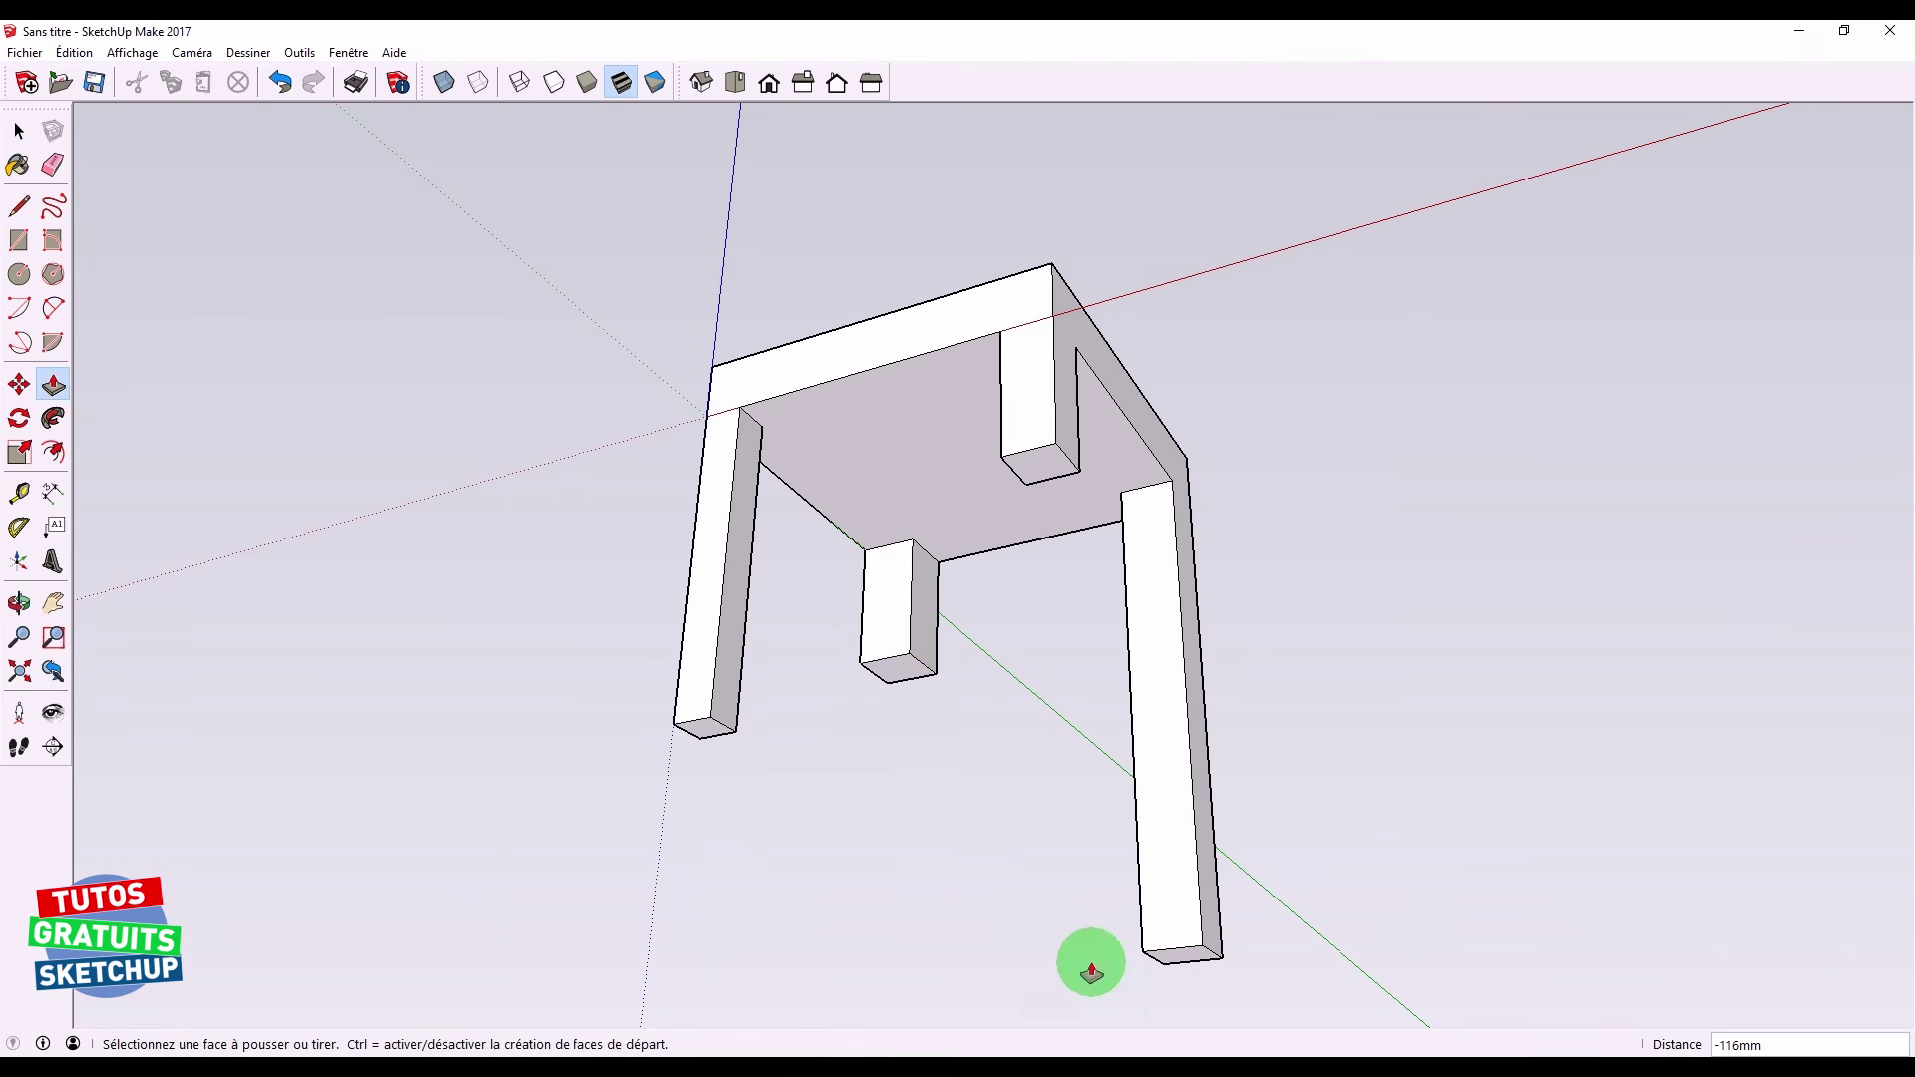
{"action": "left_click", "coordinate": [978, 799]}
Level the other three legs with the shortened red-axis leg by snapping each Push/Pull to its end face
{"action": "middle_click_drag", "start_coordinate": [979, 798], "coordinate": [837, 678]}
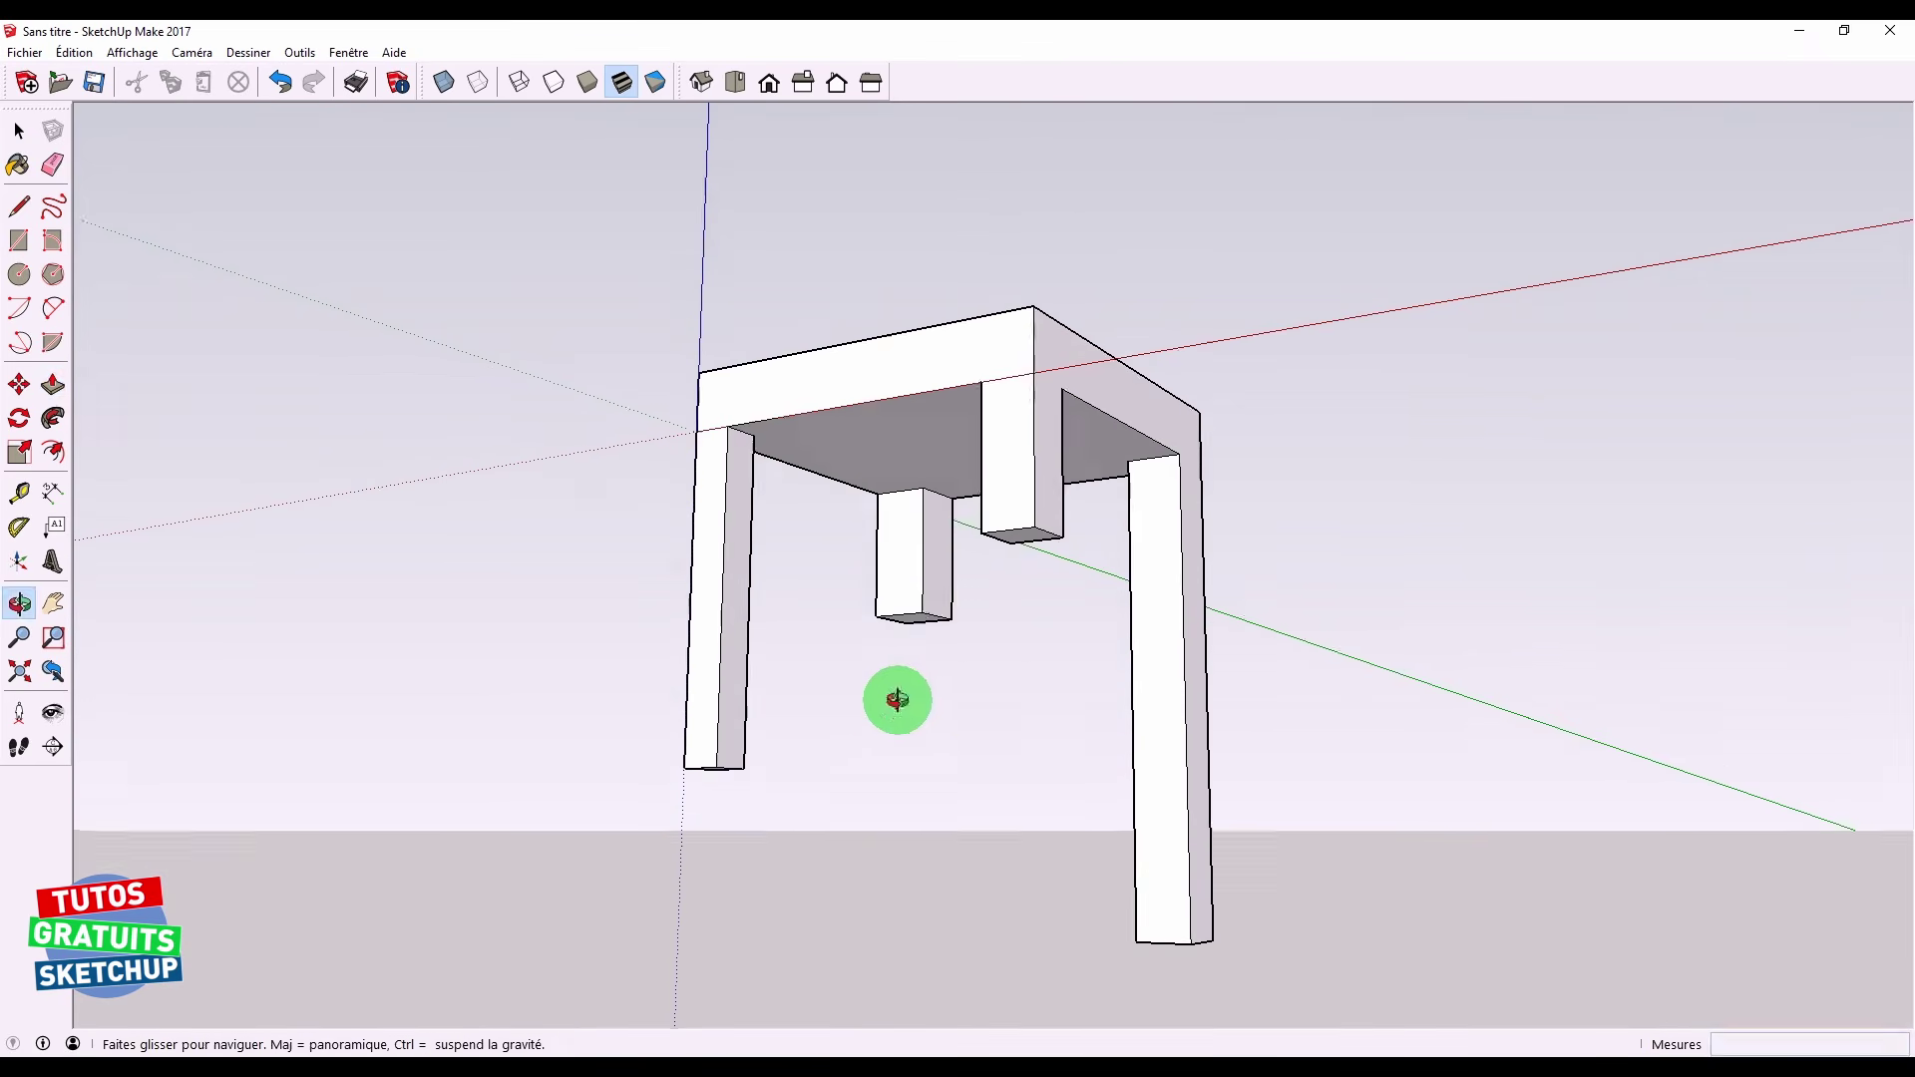
{"action": "middle_click_drag", "start_coordinate": [897, 692], "coordinate": [1231, 1034]}
{"action": "left_click", "coordinate": [1187, 960]}
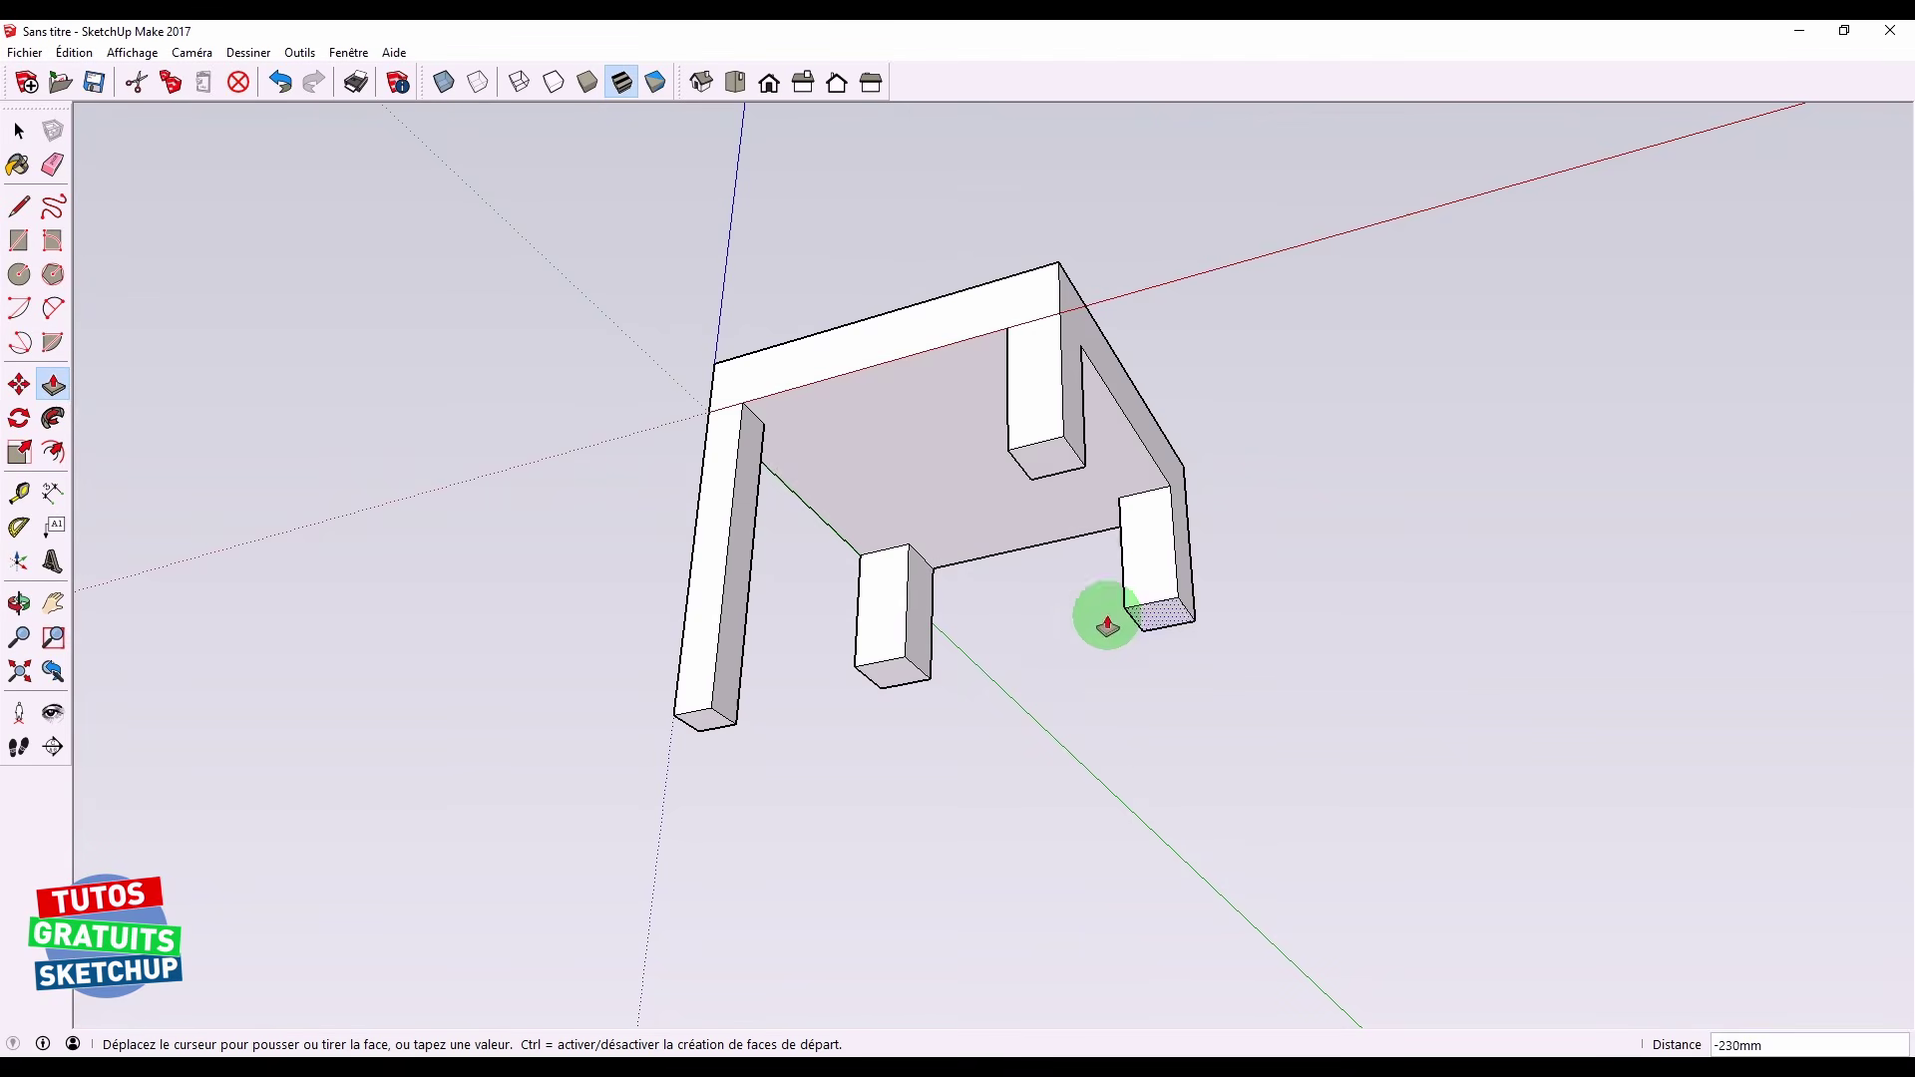
{"action": "left_click", "coordinate": [1043, 479]}
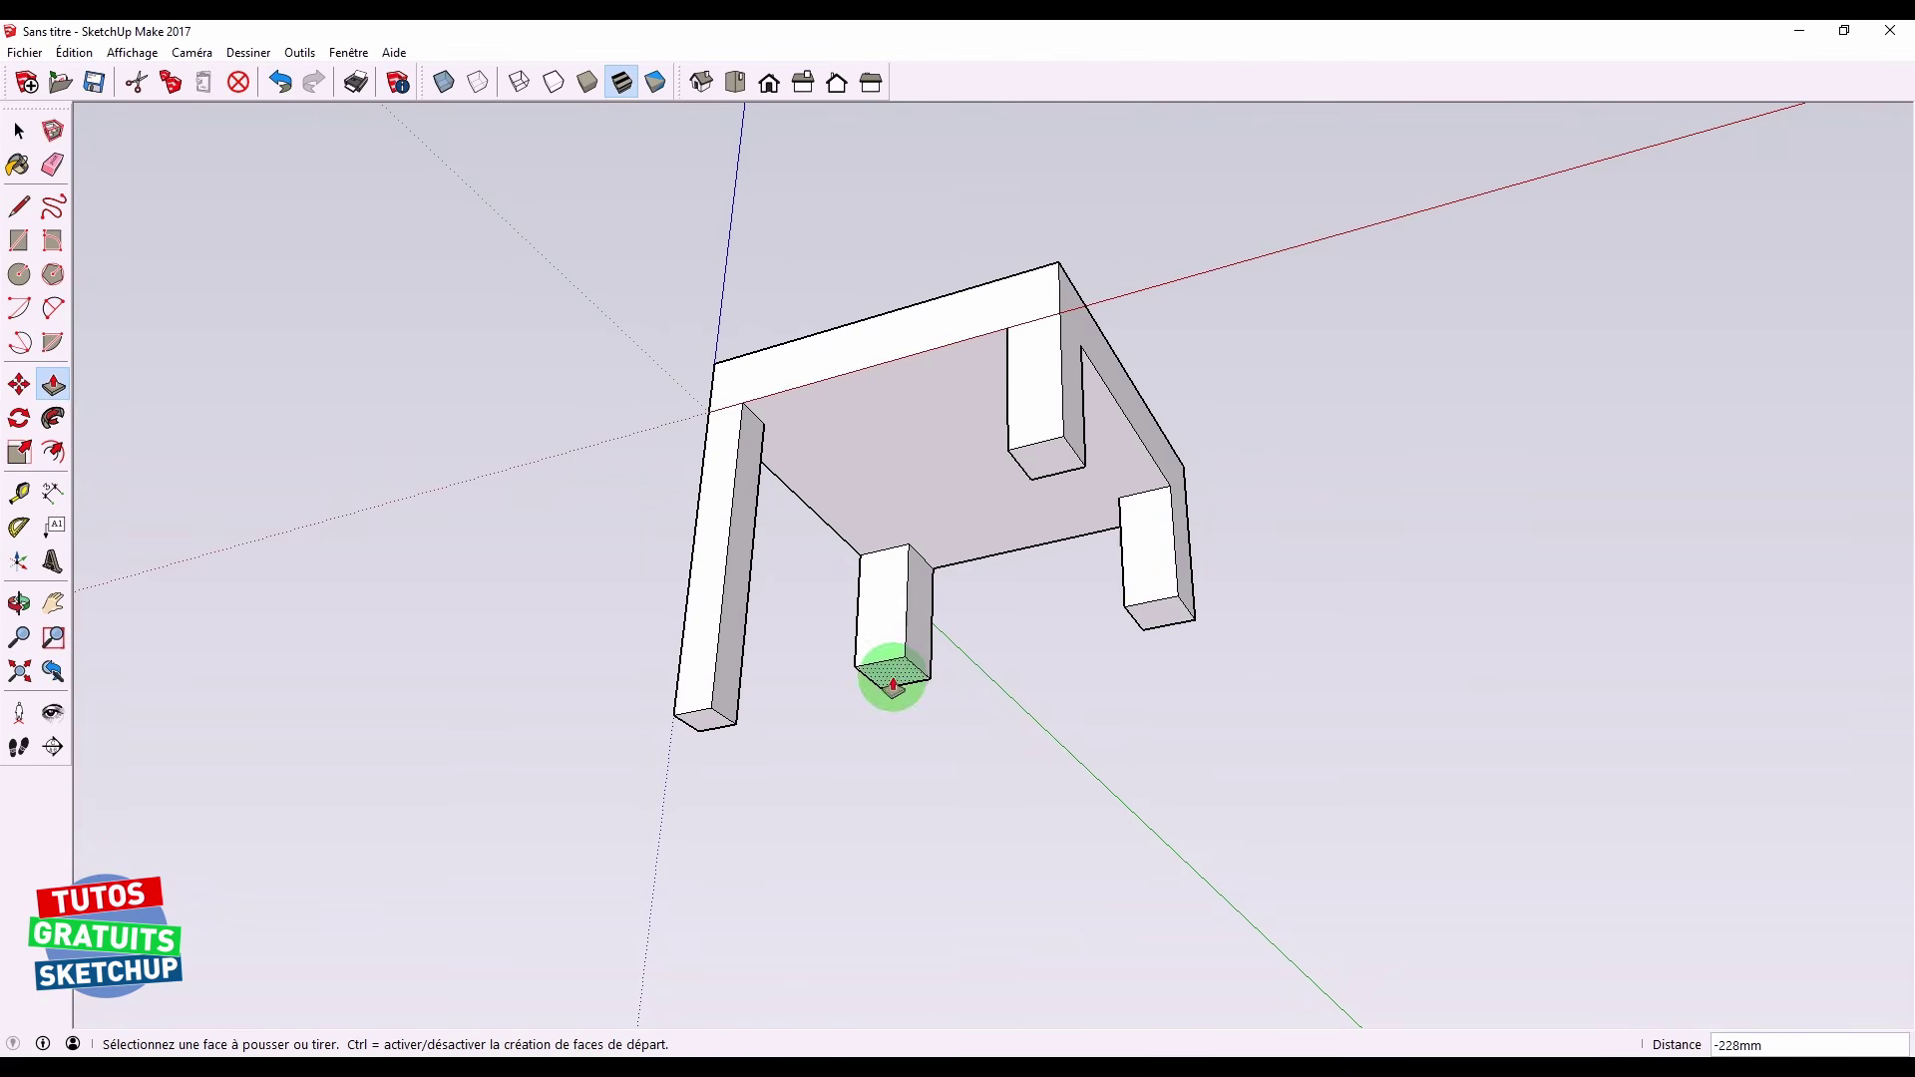
{"action": "left_click", "coordinate": [889, 675]}
{"action": "left_click", "coordinate": [1038, 470]}
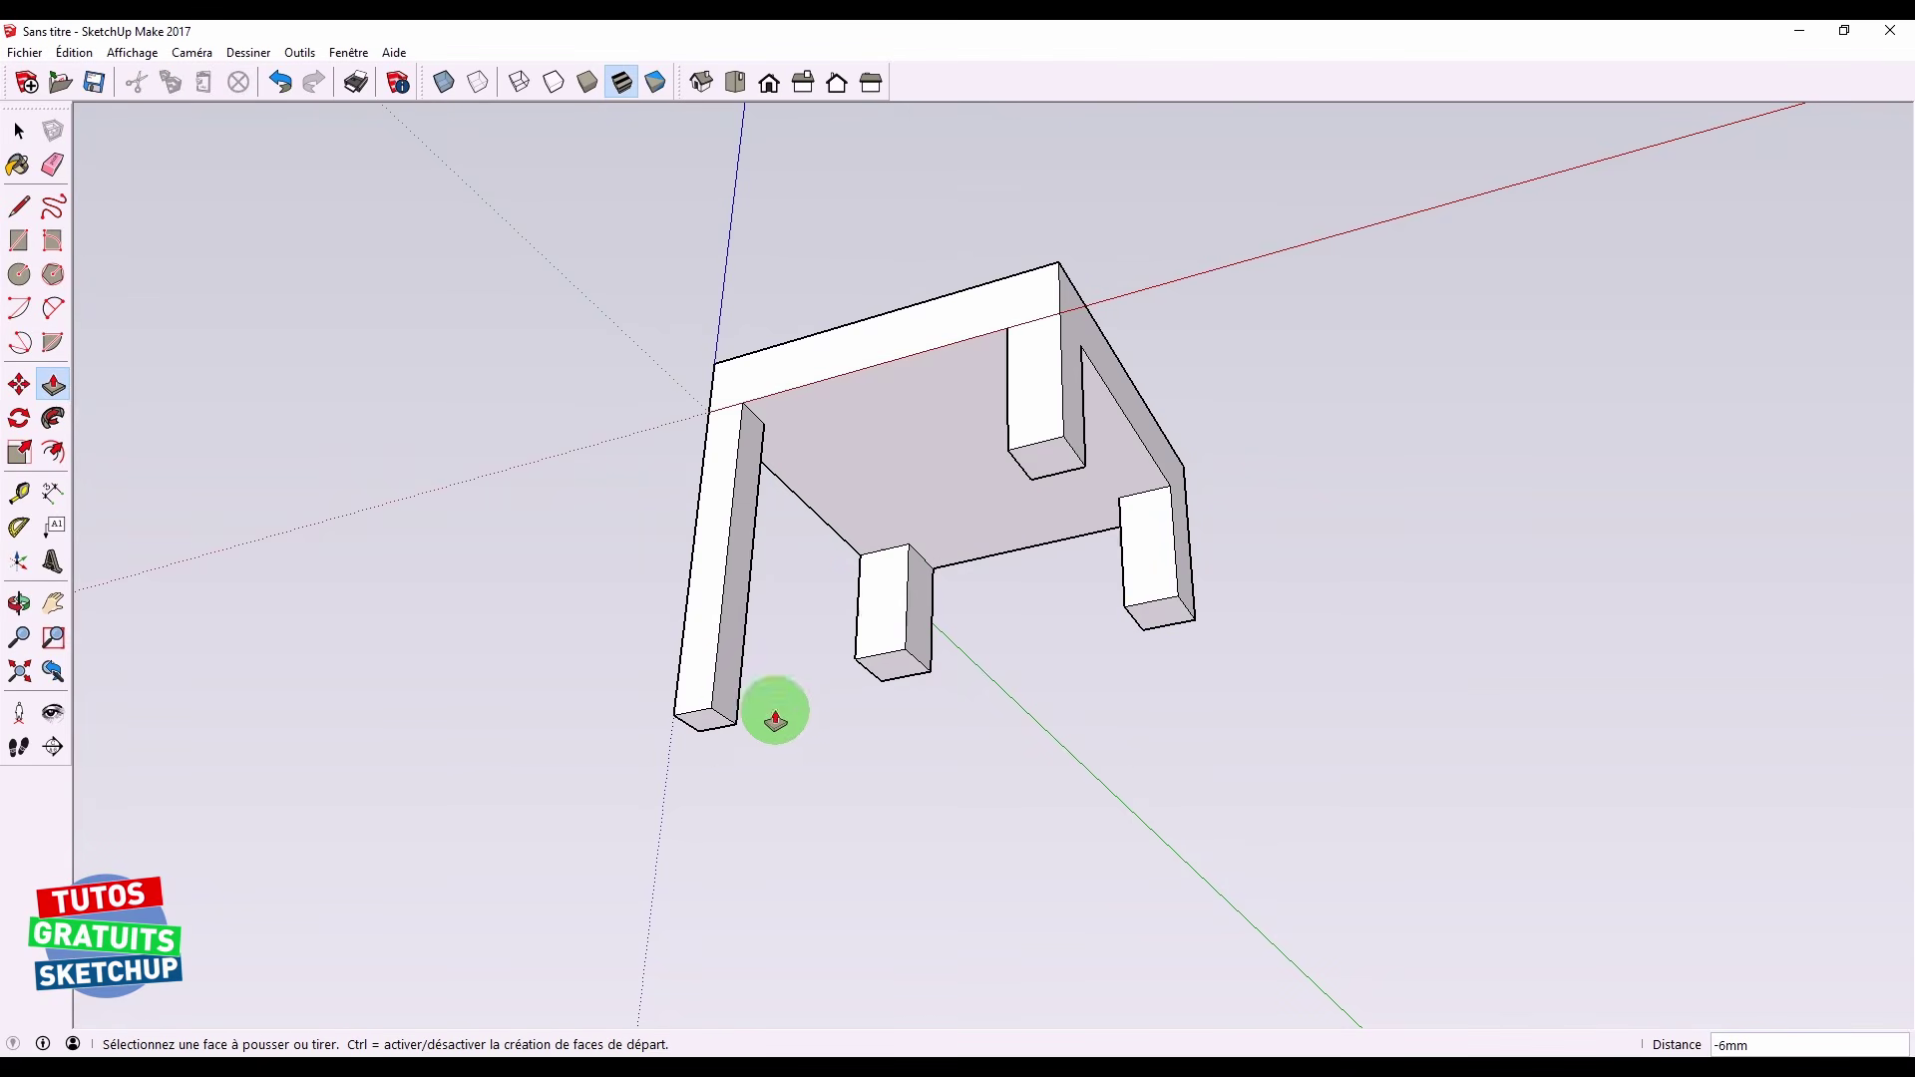
{"action": "left_click", "coordinate": [709, 718]}
{"action": "left_click", "coordinate": [1044, 478]}
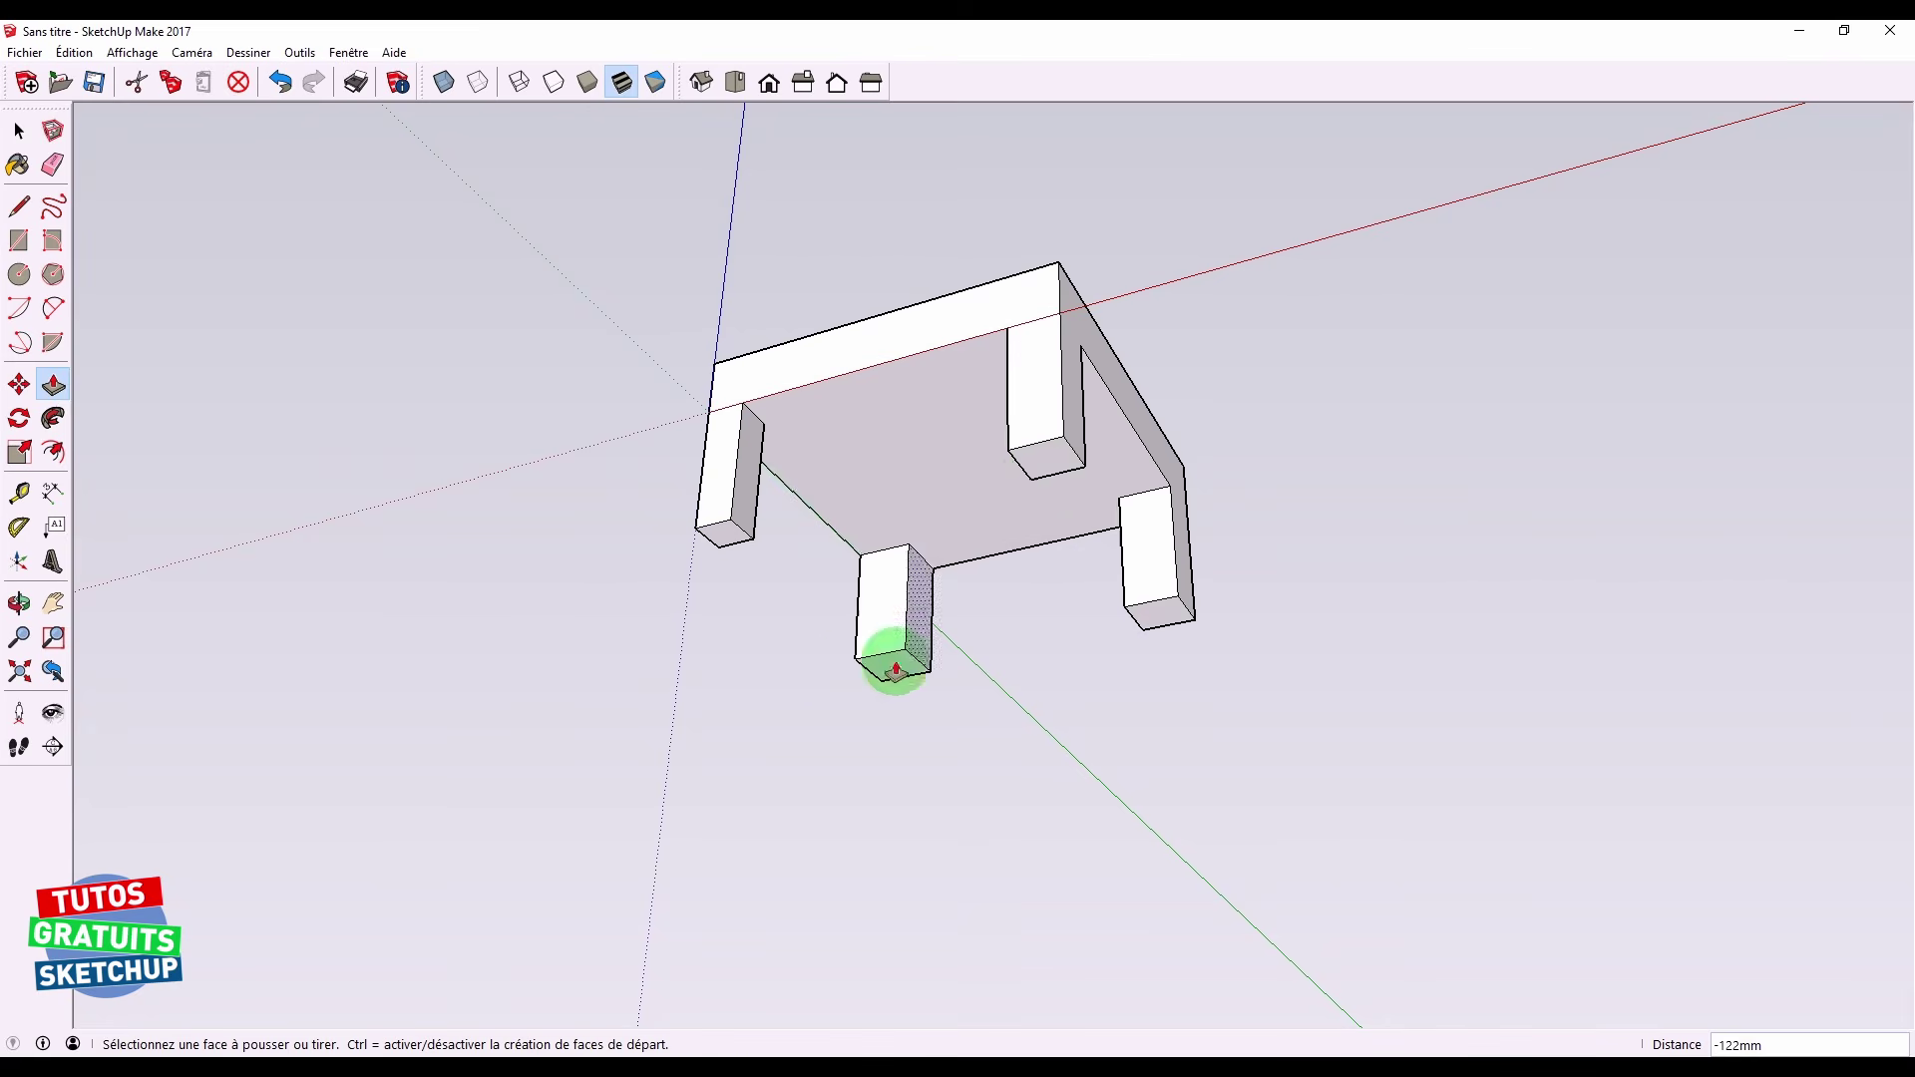
{"action": "middle_click_drag", "start_coordinate": [1103, 599], "coordinate": [1295, 290]}
{"action": "middle_click_drag", "start_coordinate": [1248, 565], "coordinate": [1056, 675]}
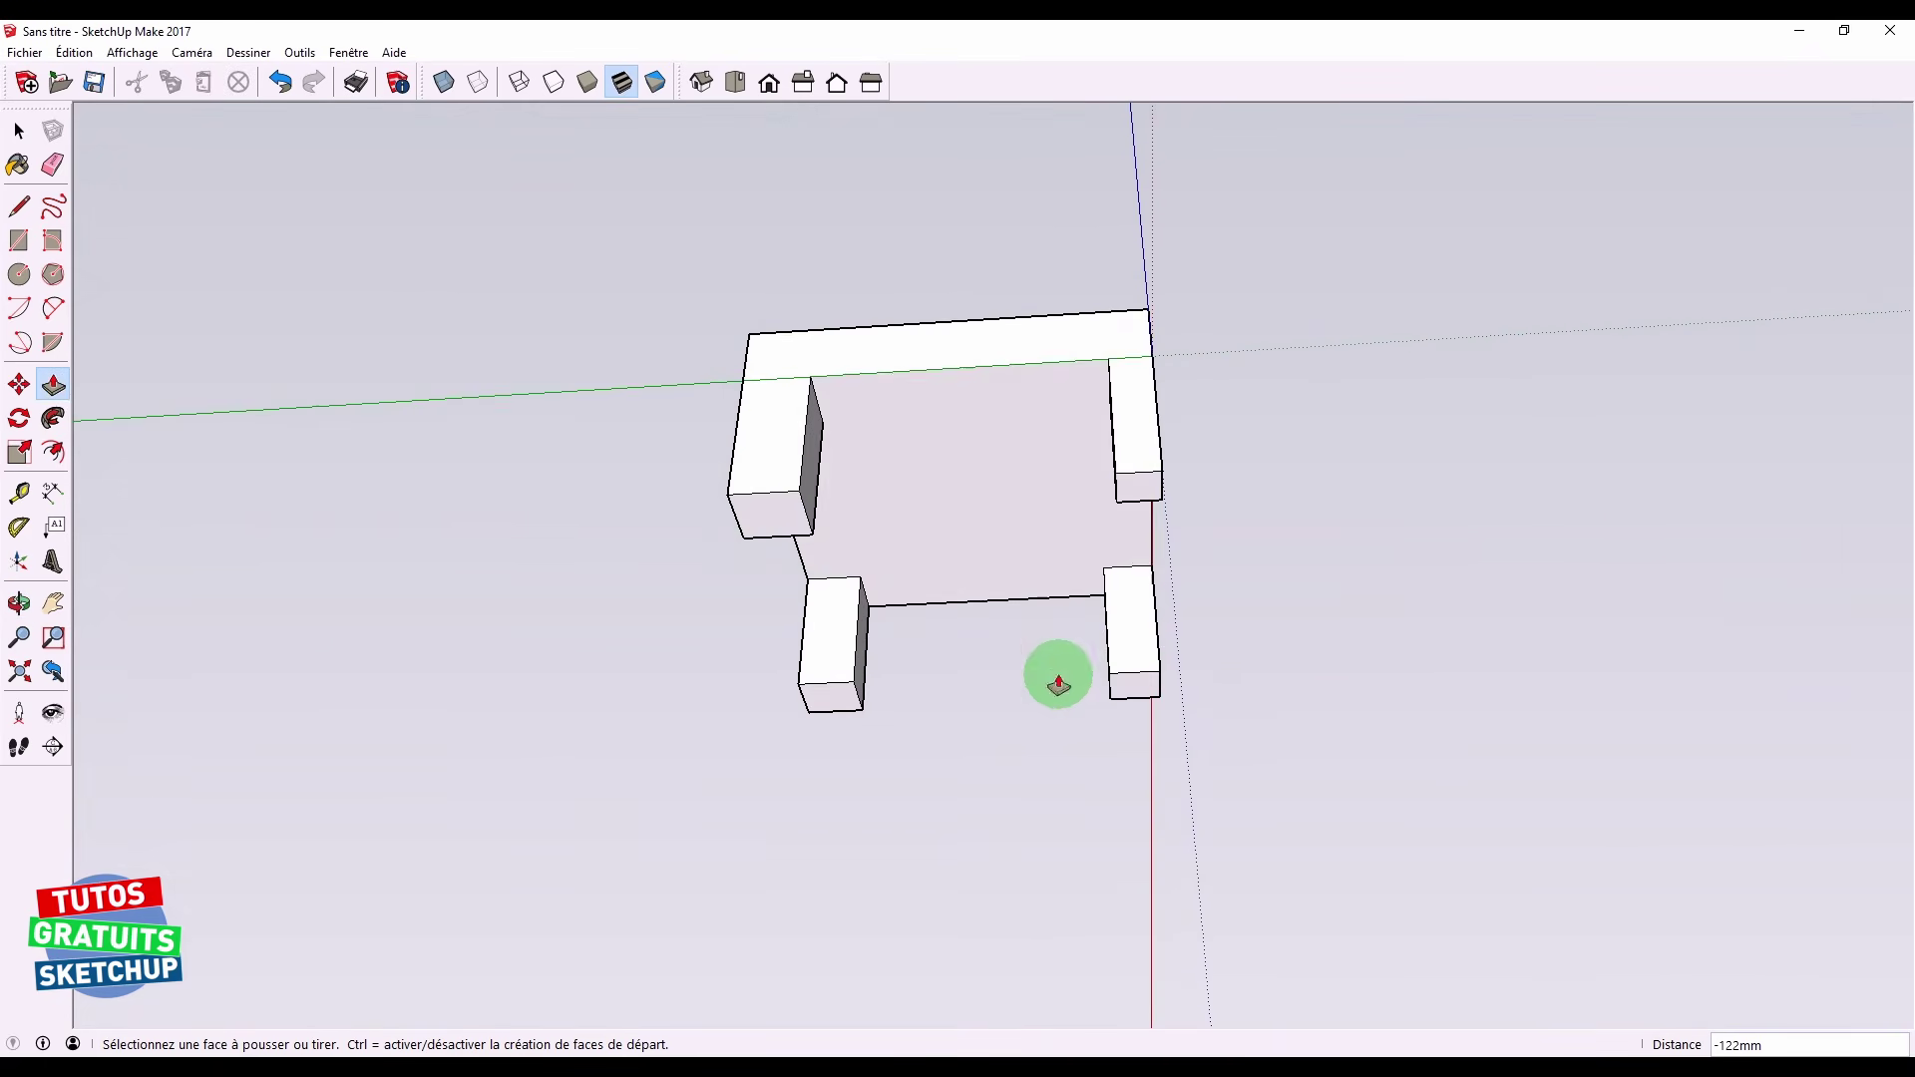
Push all four legs back flush with the seat's underside using Push/Pull
{"action": "left_click", "coordinate": [1133, 690]}
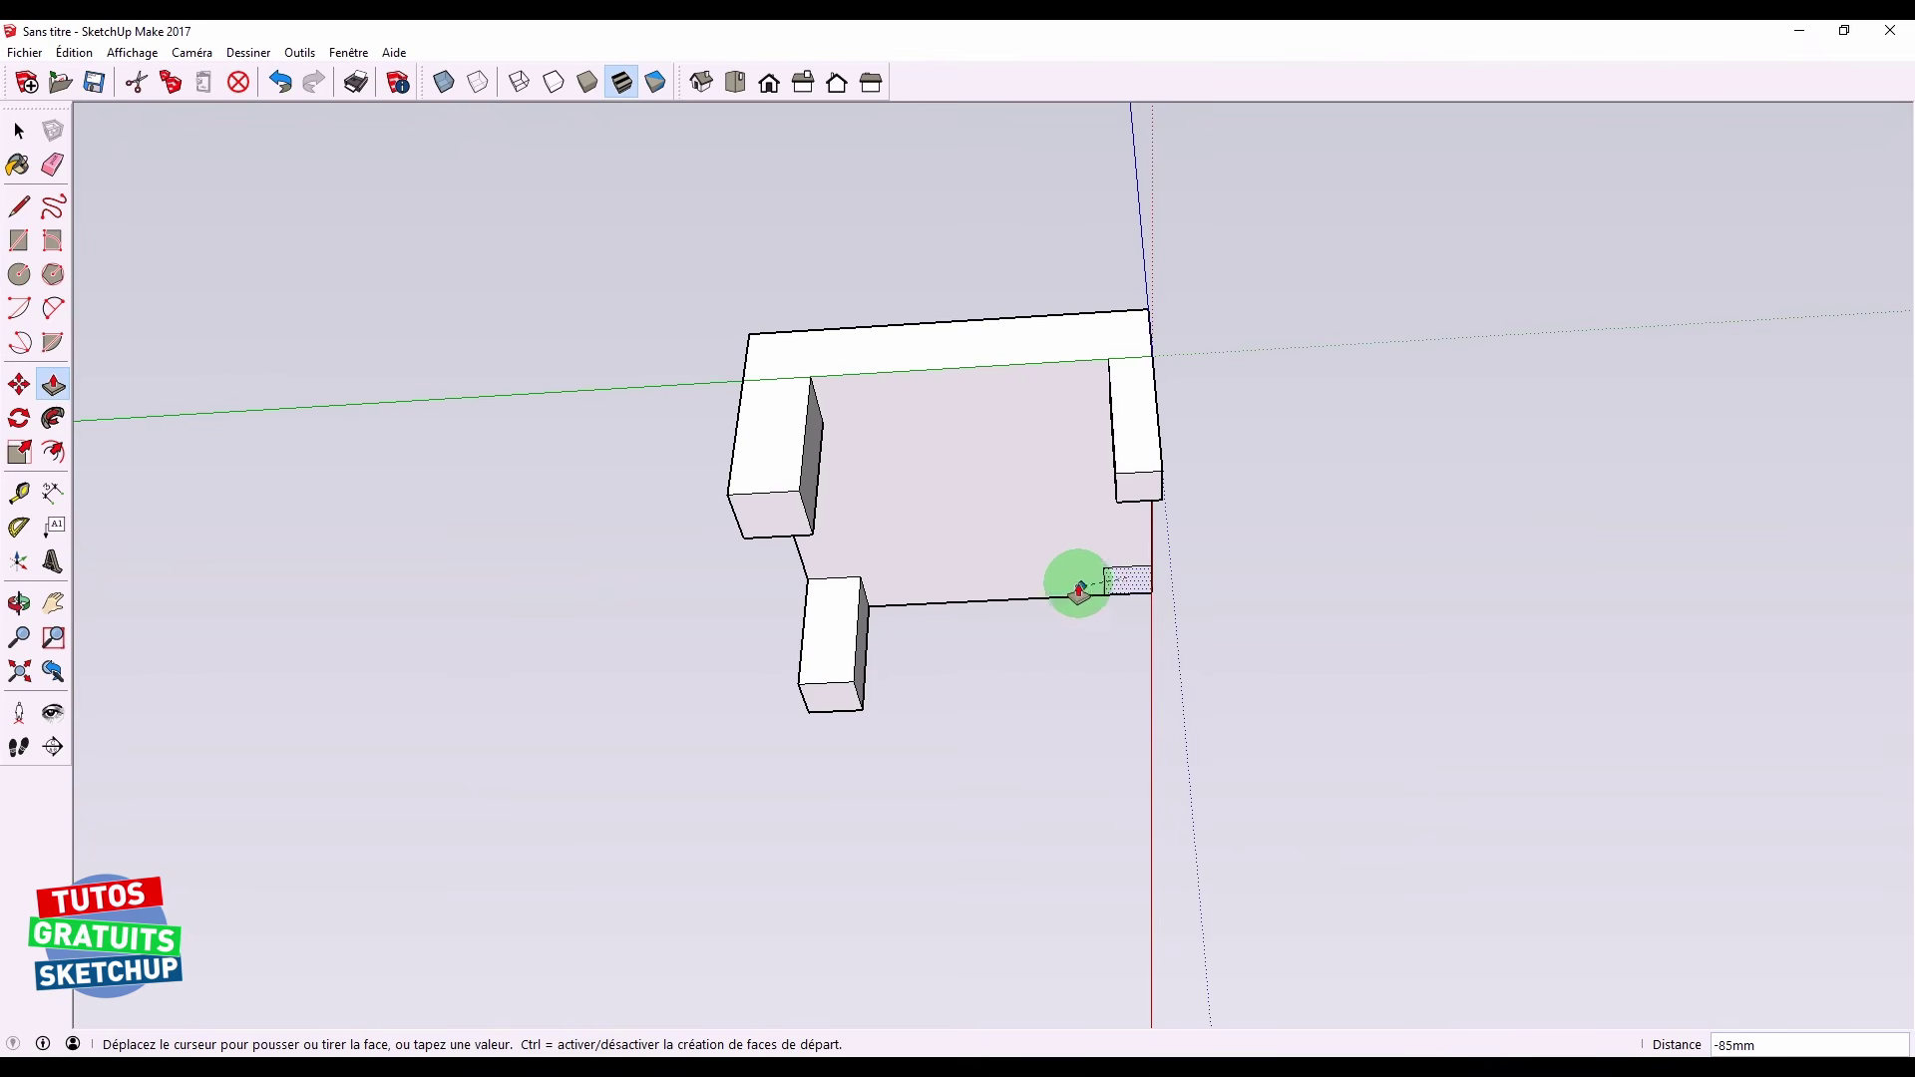
{"action": "left_click", "coordinate": [1031, 542]}
{"action": "double_click", "coordinate": [1133, 479]}
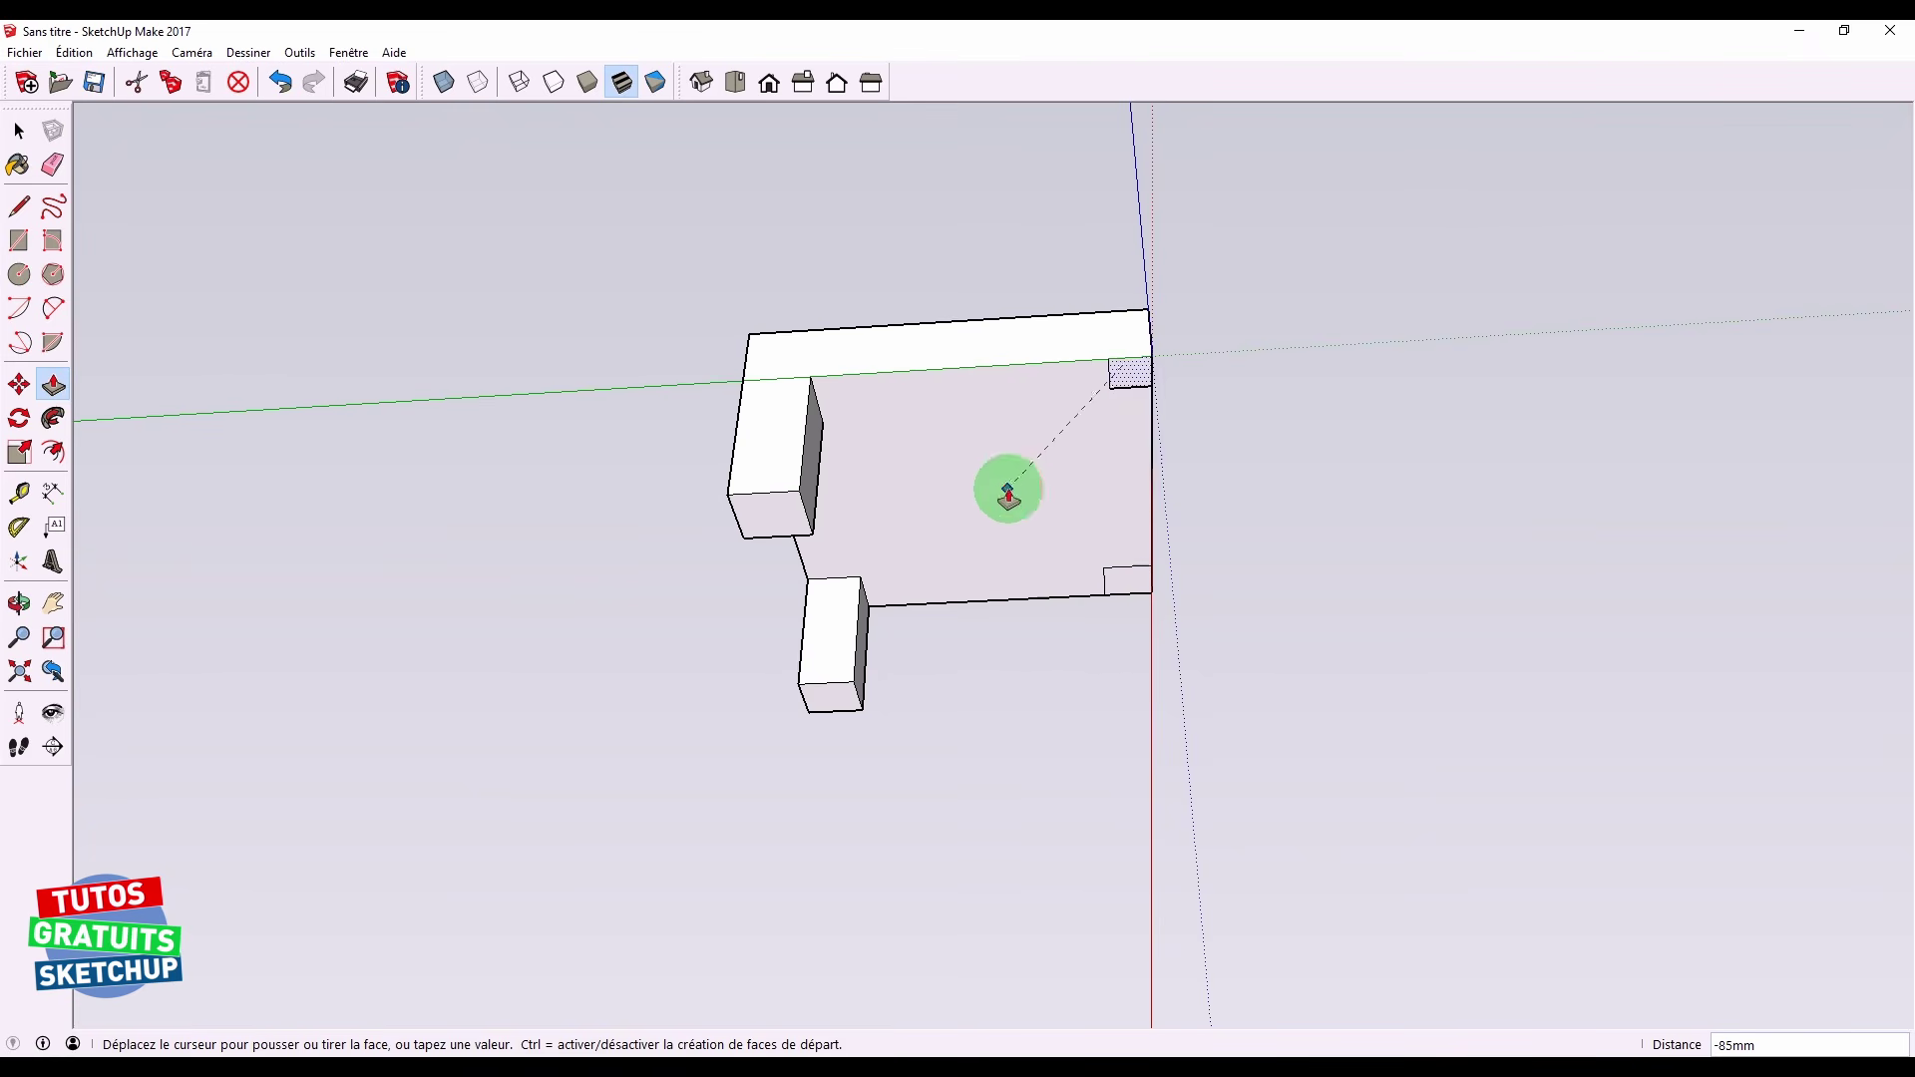
{"action": "double_click", "coordinate": [771, 508]}
{"action": "double_click", "coordinate": [834, 696]}
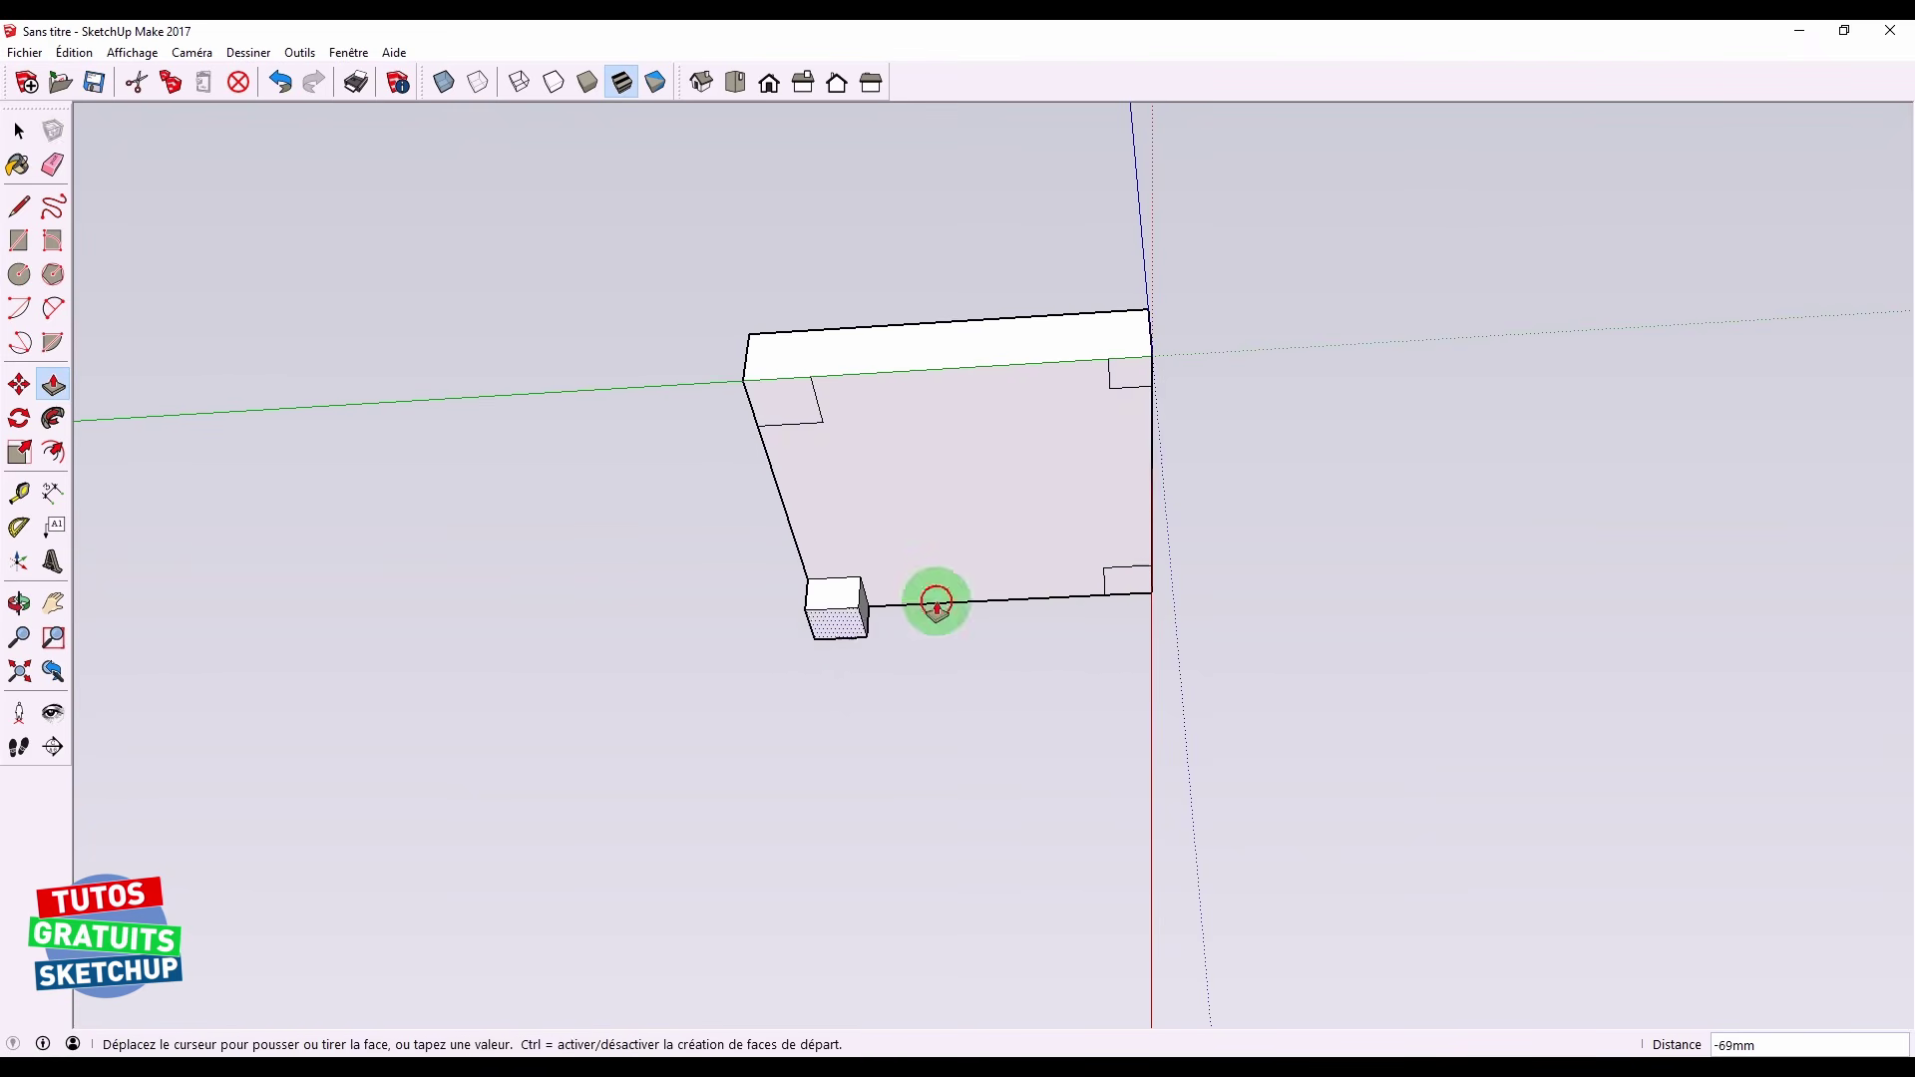
Erase the edges of the four corner squares on the seat's underside
{"action": "key", "text": "e"}
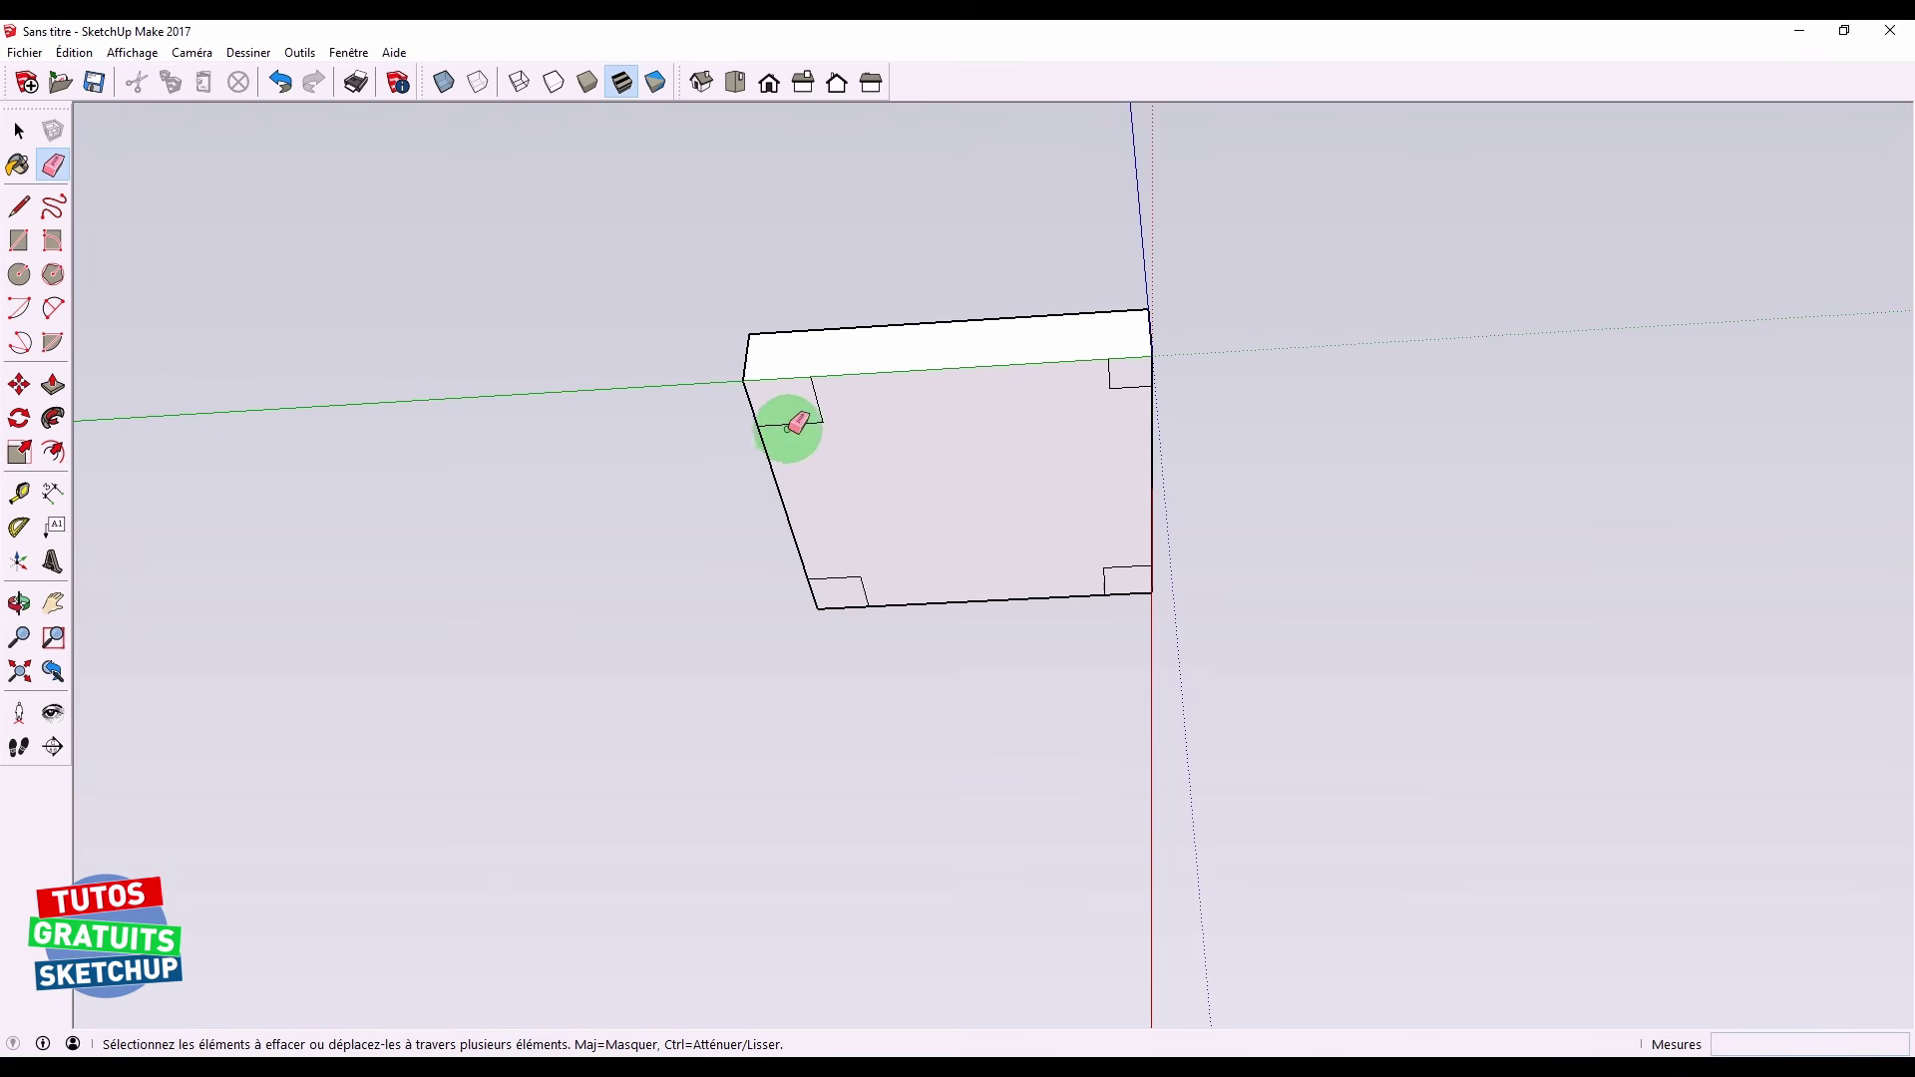
{"action": "left_click_drag", "start_coordinate": [821, 407], "coordinate": [823, 409]}
{"action": "left_click_drag", "start_coordinate": [1108, 376], "coordinate": [1128, 401]}
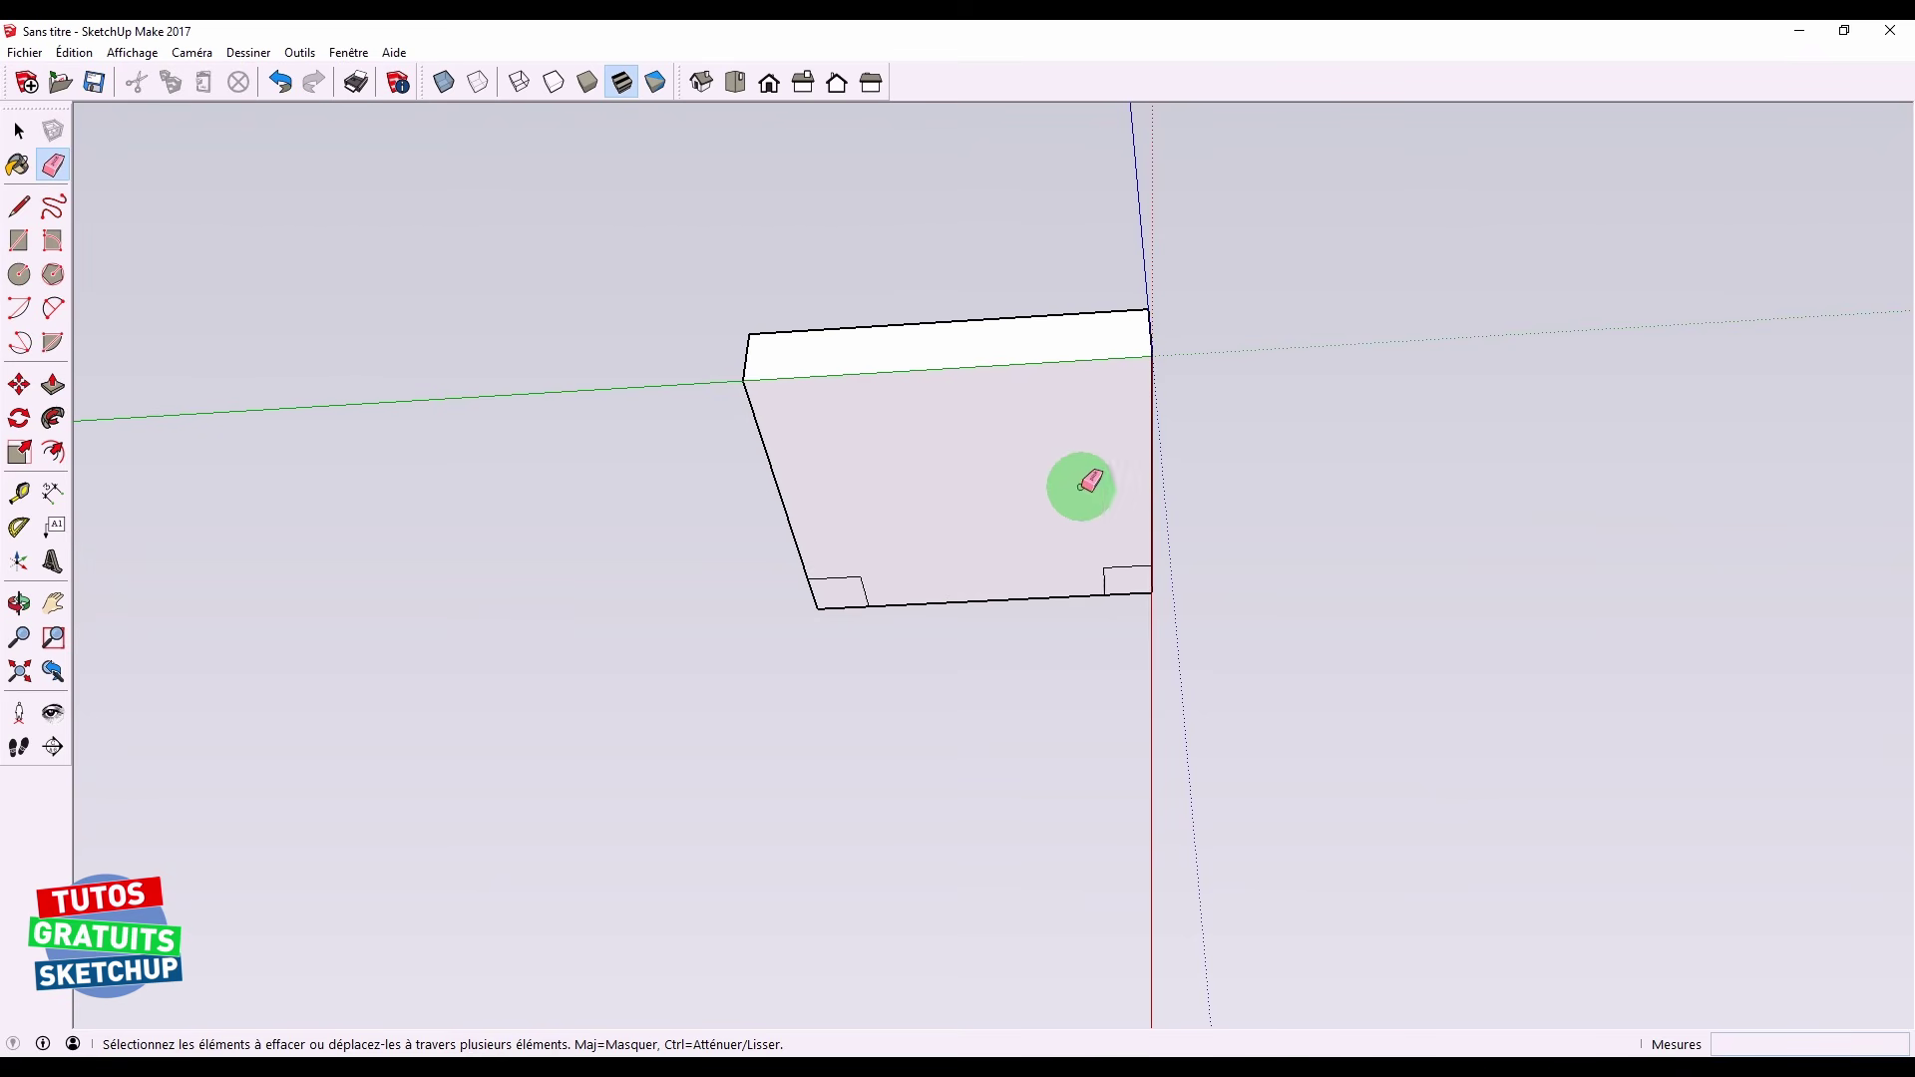
{"action": "left_click_drag", "start_coordinate": [1116, 559], "coordinate": [1105, 578]}
{"action": "left_click_drag", "start_coordinate": [869, 584], "coordinate": [835, 559]}
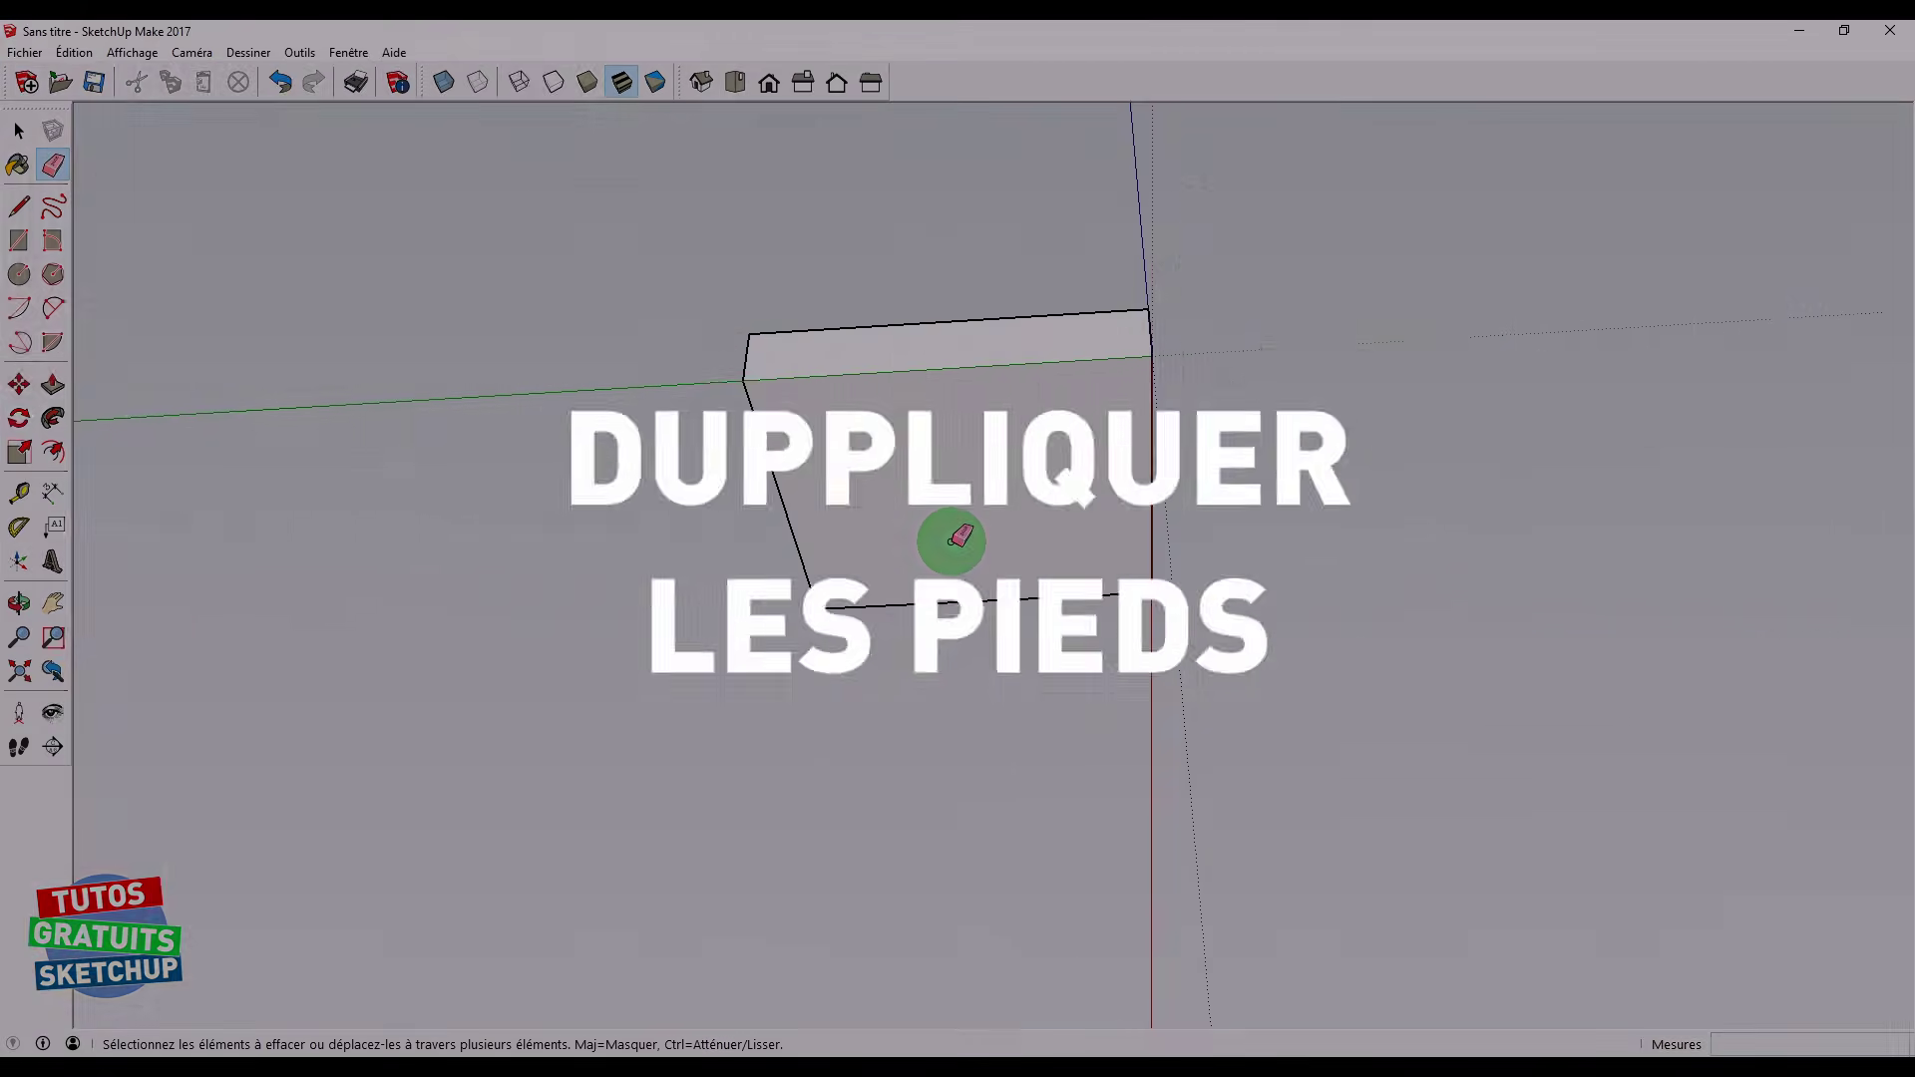
Draw a square about 30 x 30 mm at the green-axis corner of the seat's underside
{"action": "middle_click_drag", "start_coordinate": [961, 551], "coordinate": [922, 419]}
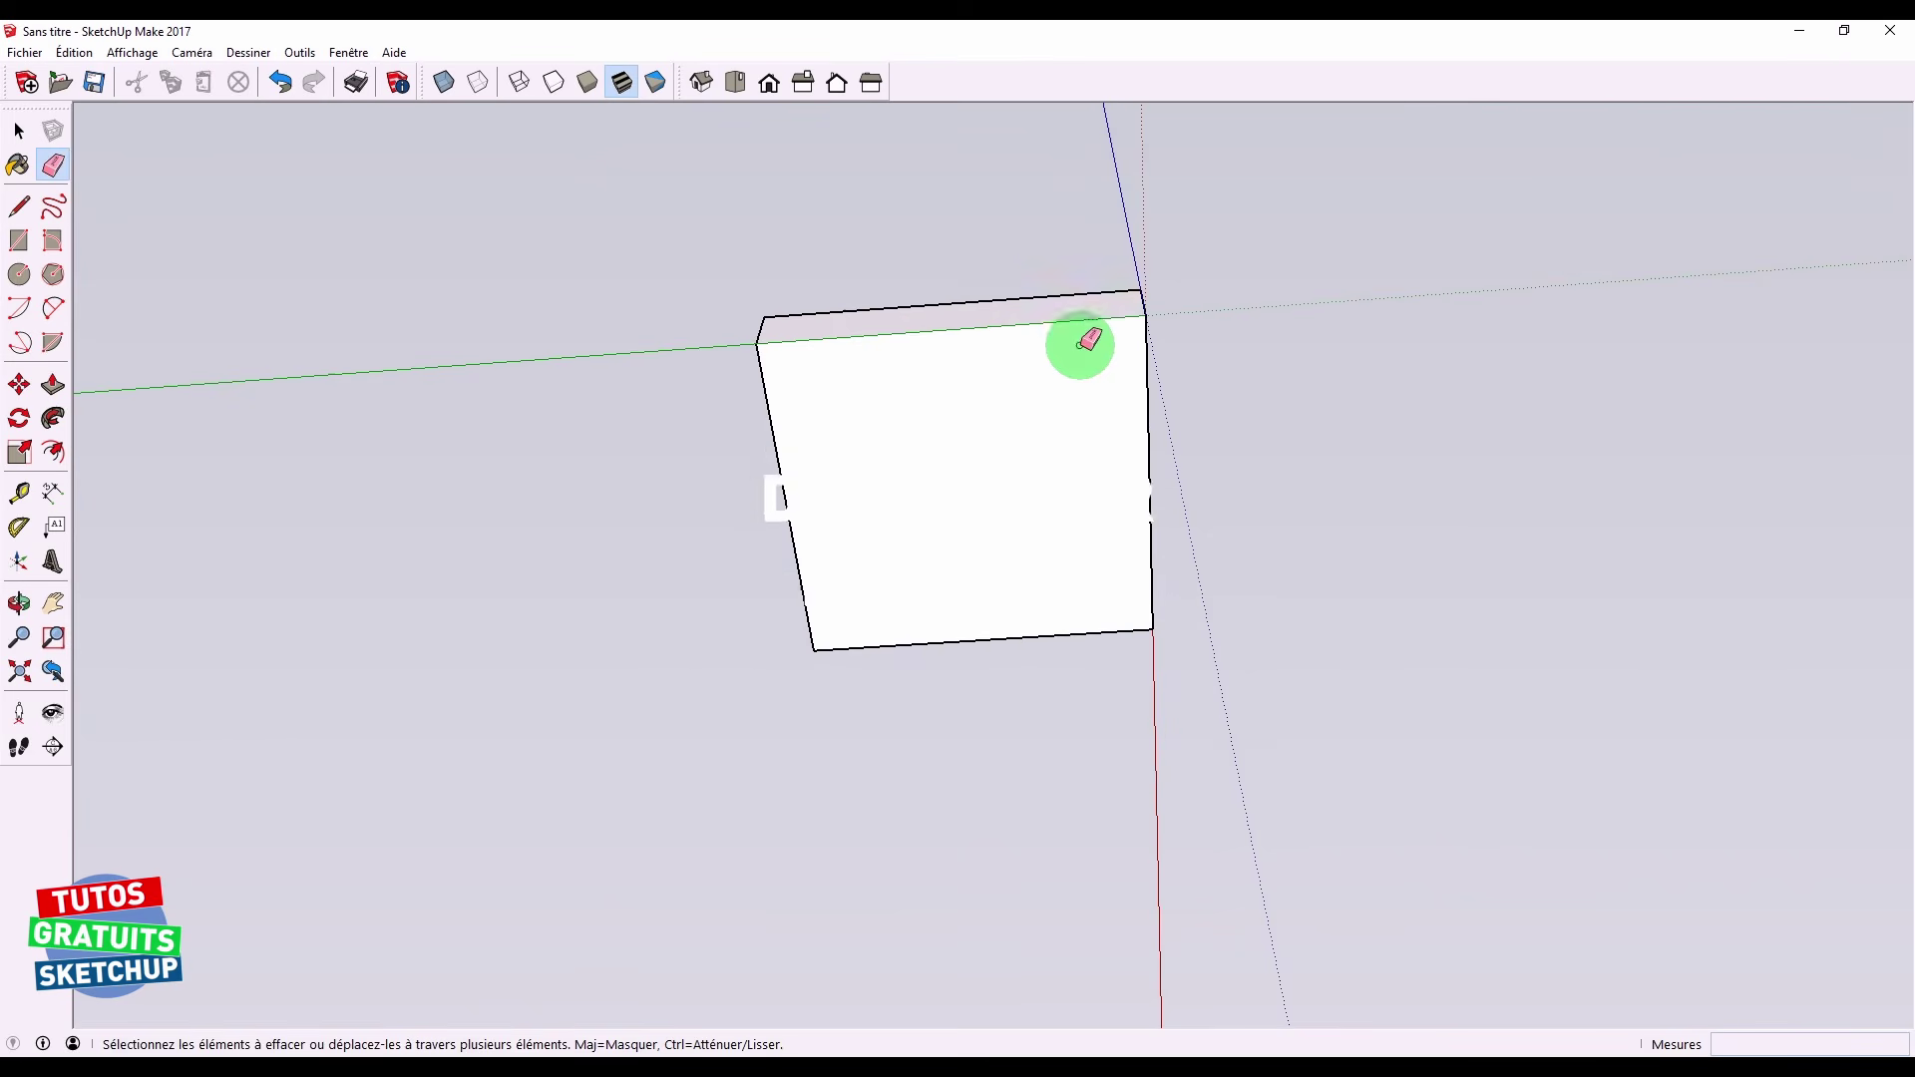
{"action": "mouse_move", "coordinate": [955, 537]}
{"action": "middle_mouse_down"}
{"action": "mouse_move", "coordinate": [940, 619]}
{"action": "mouse_move", "coordinate": [926, 598]}
{"action": "middle_mouse_up"}
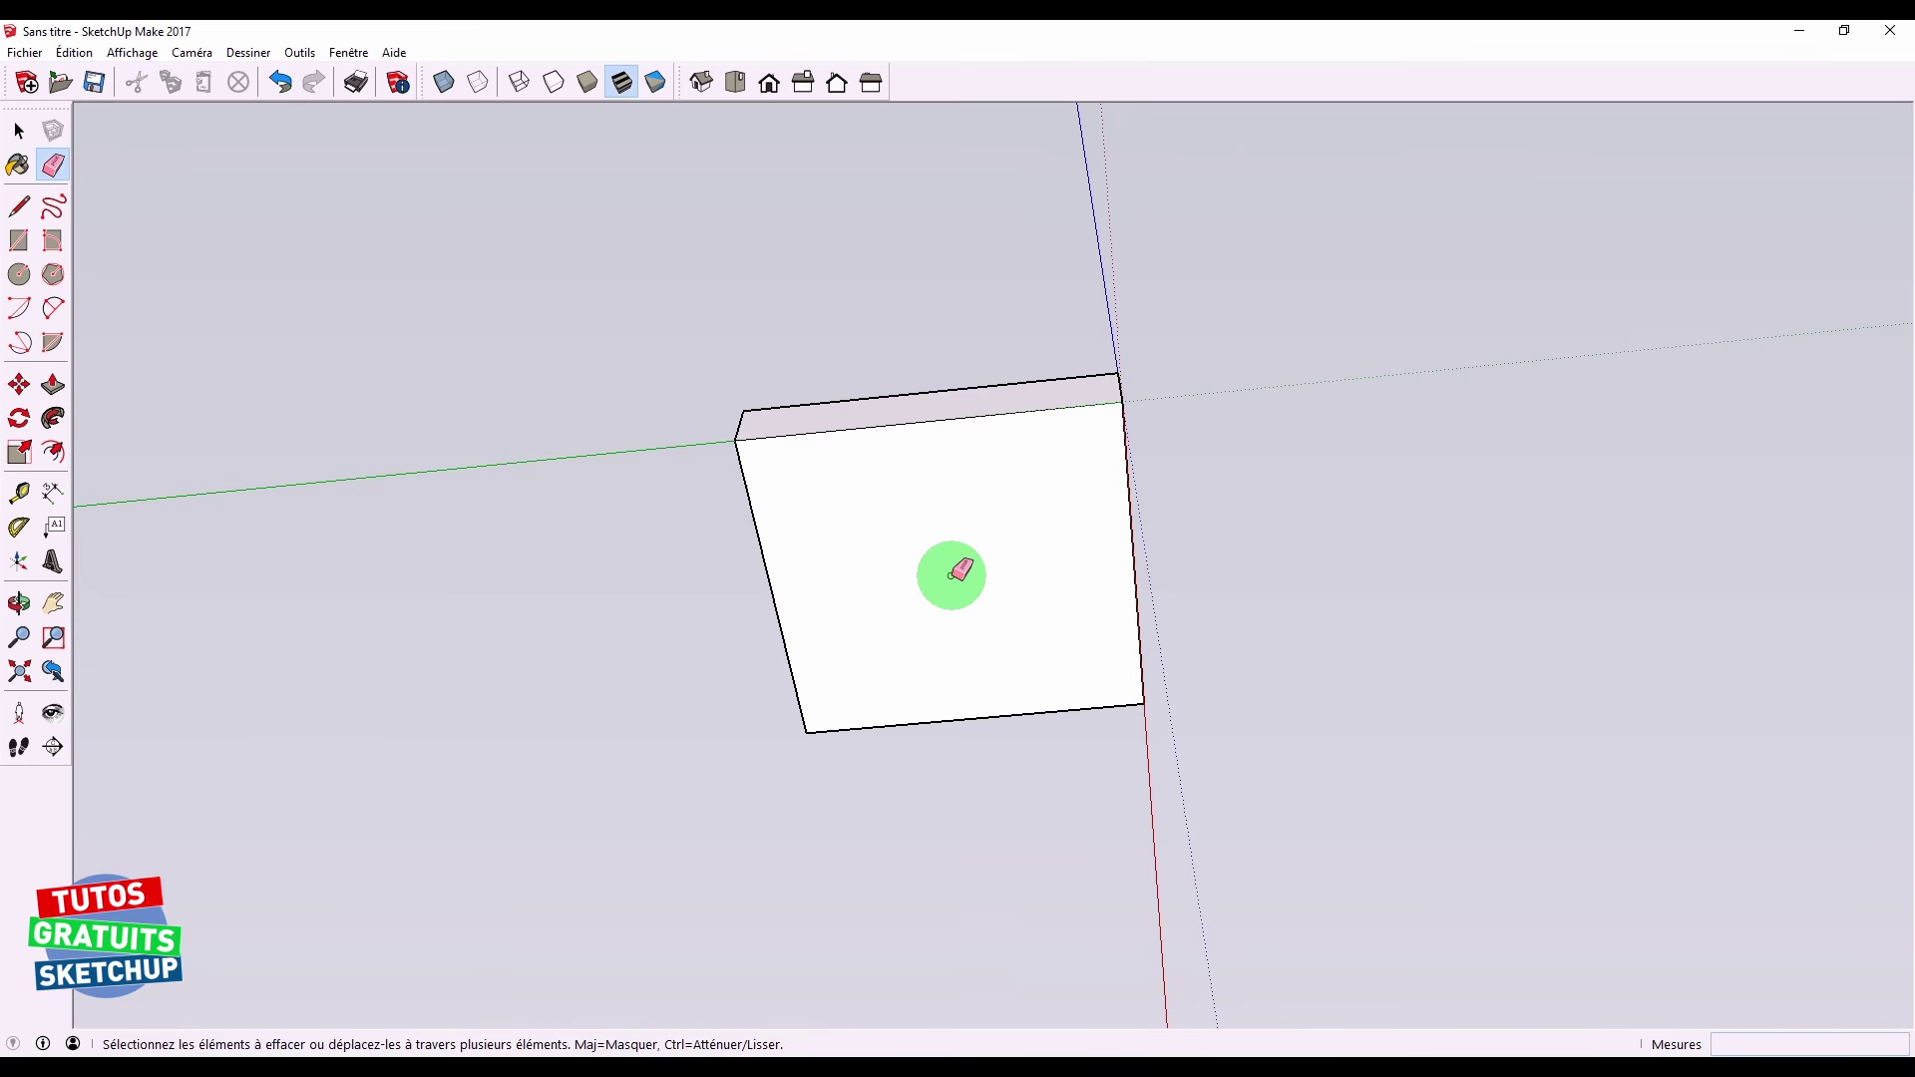
{"action": "key", "text": "r"}
{"action": "scroll", "coordinate": [876, 525], "scroll_direction": "up", "scroll_amount": 1}
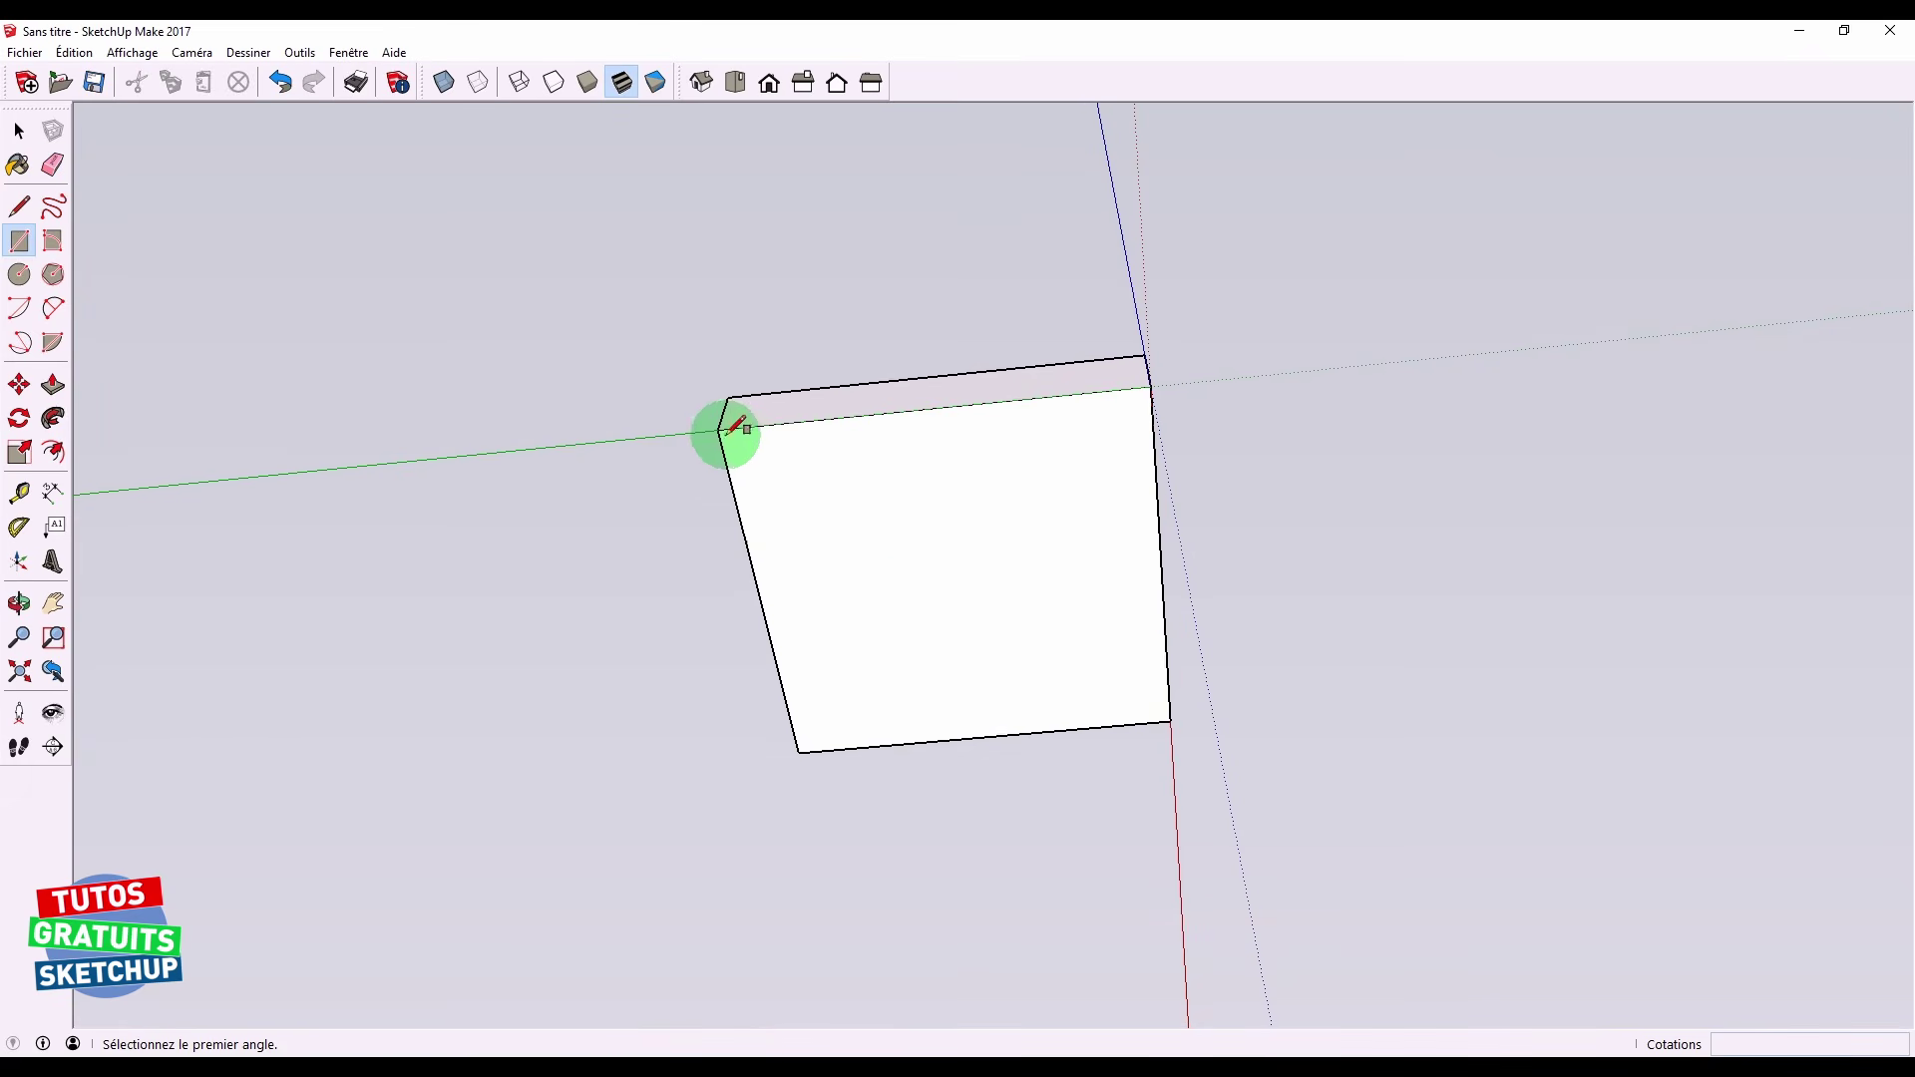
{"action": "left_click", "coordinate": [718, 431]}
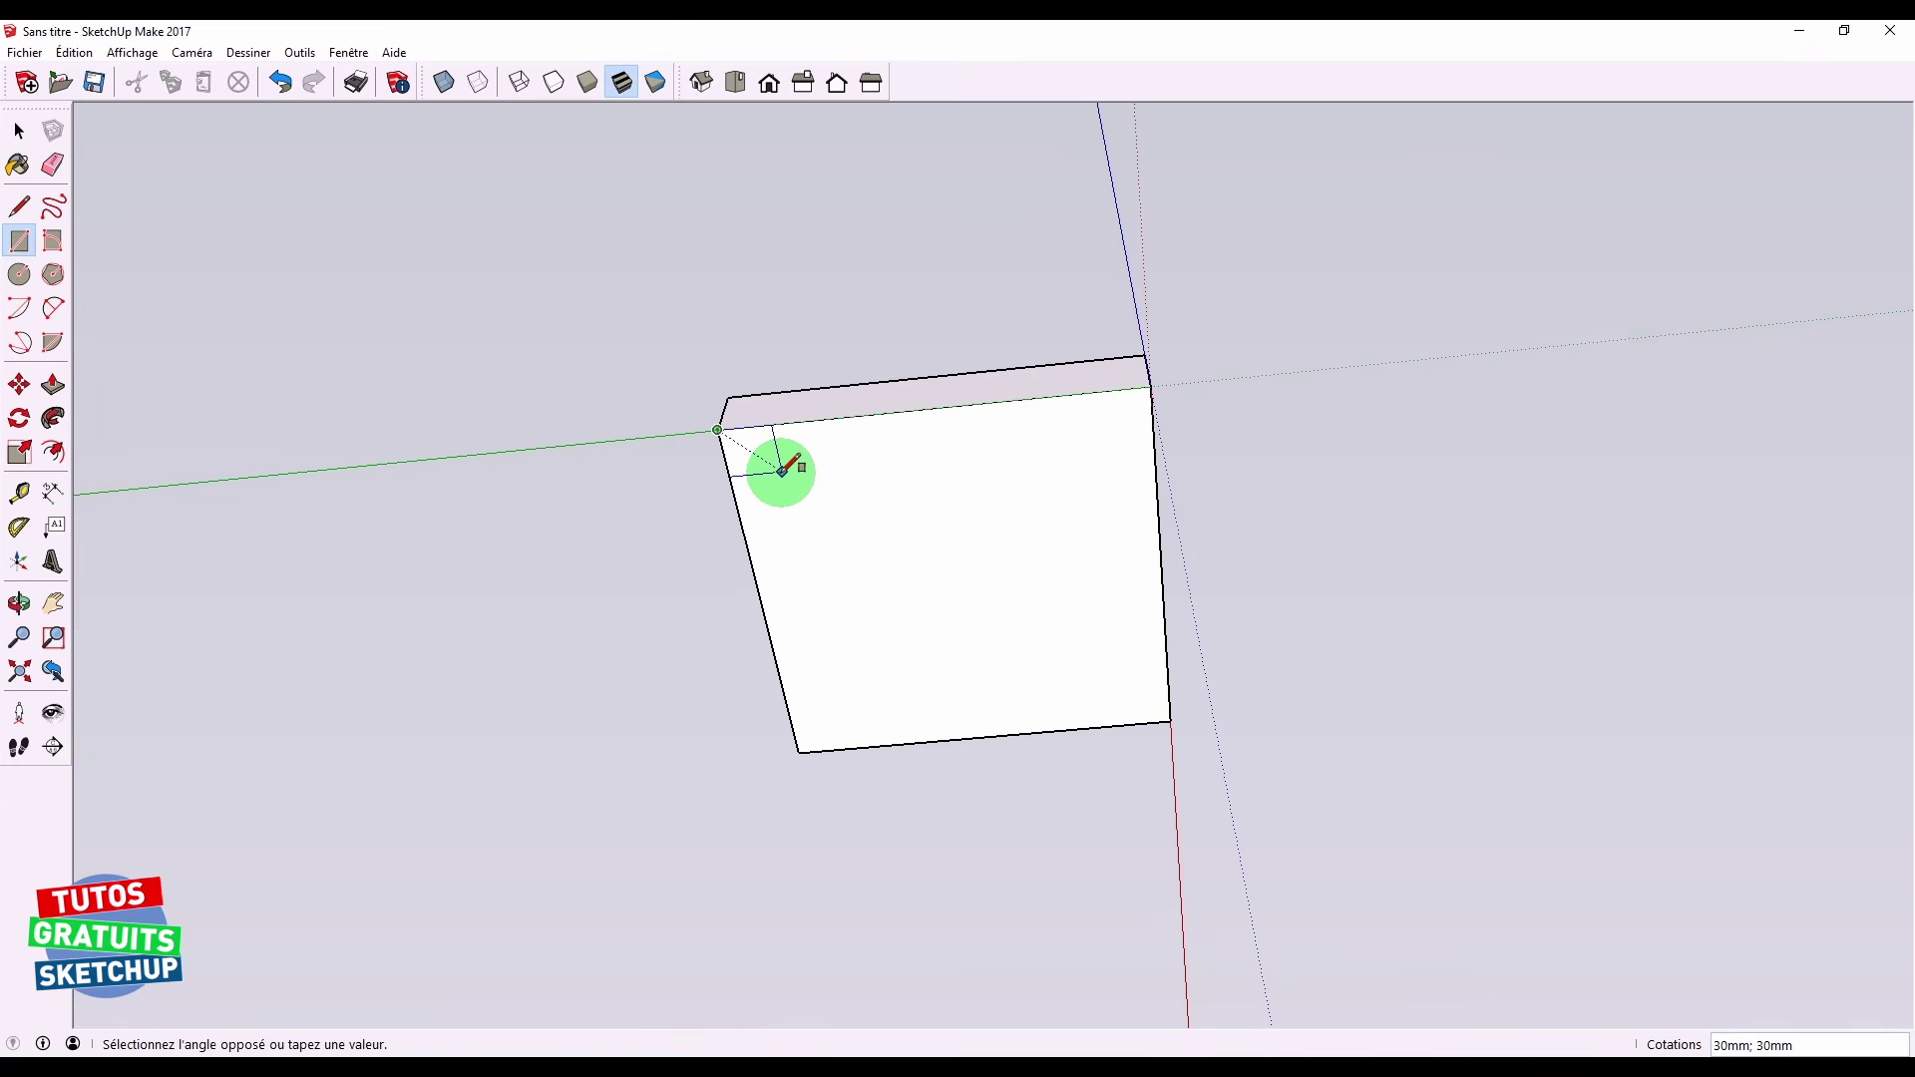
{"action": "left_click", "coordinate": [782, 470]}
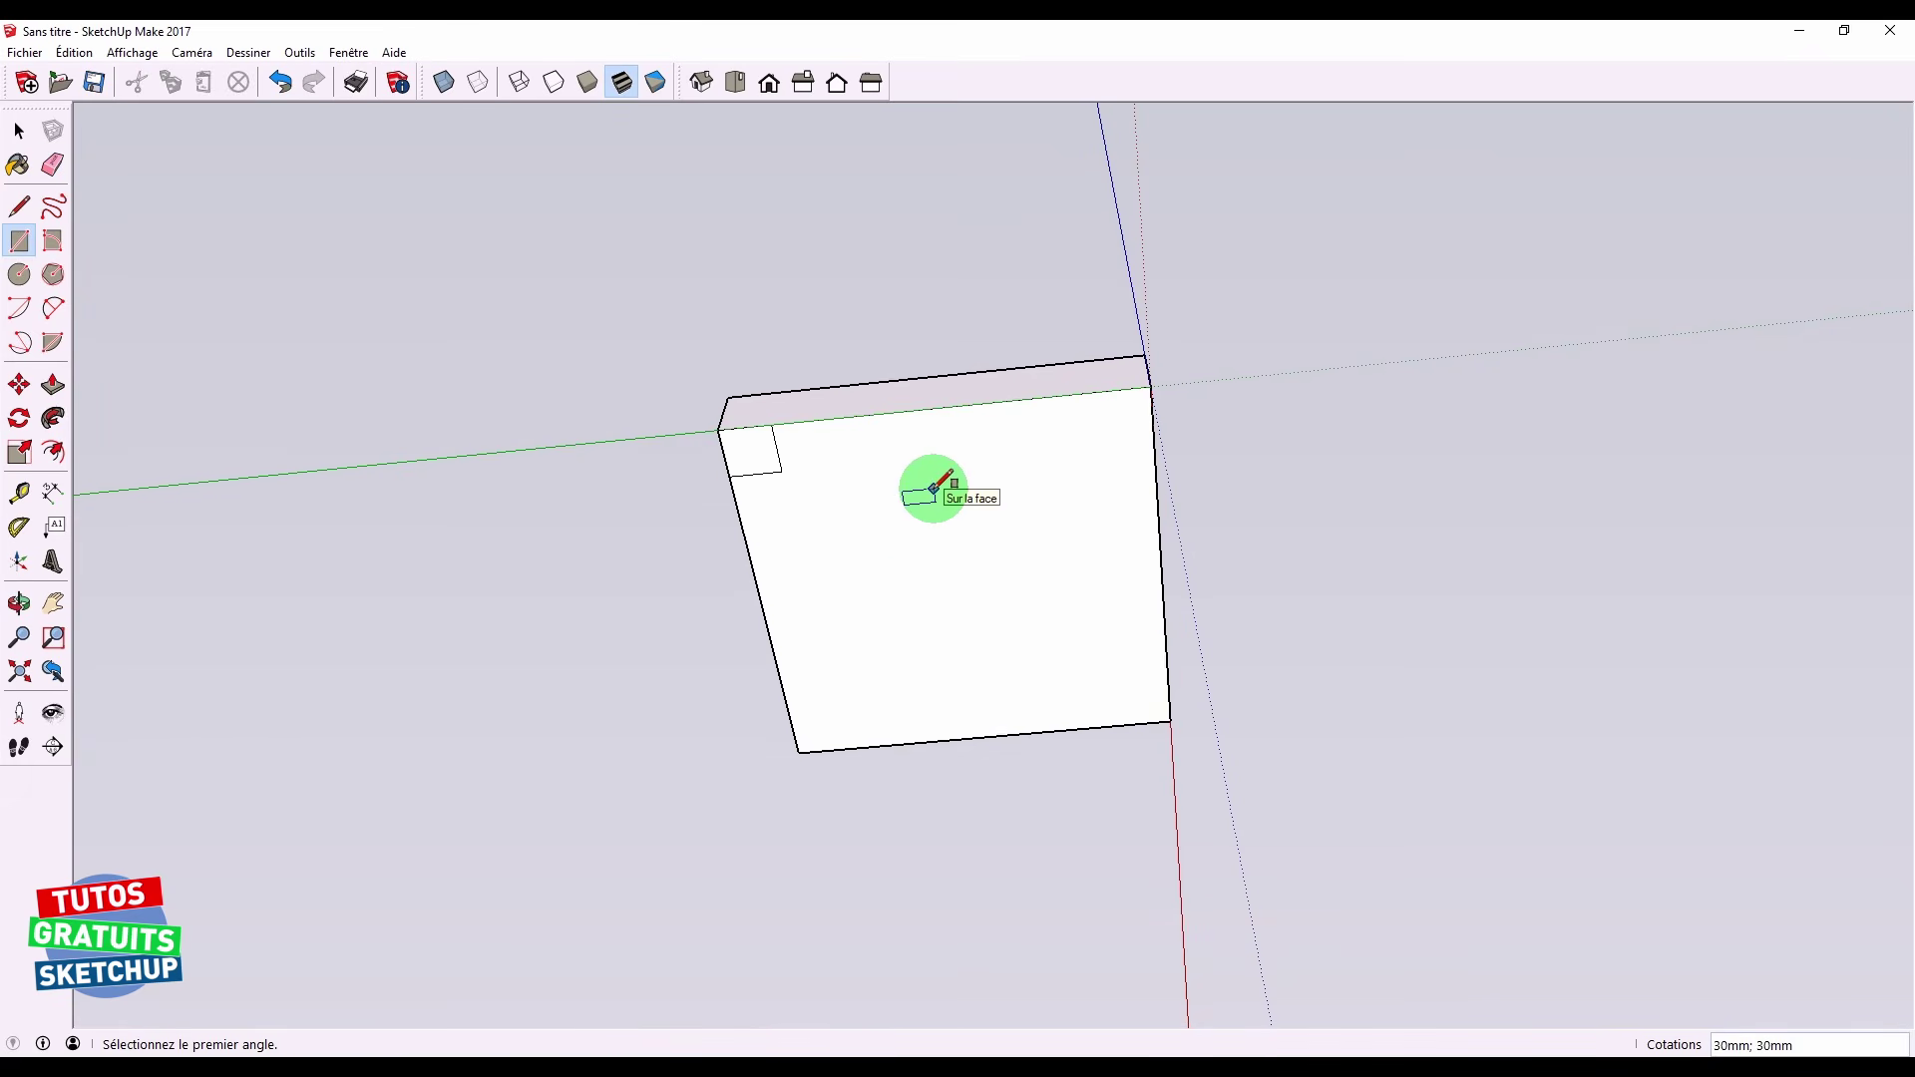
Try to copy the green-axis corner square into the origin corner, using a point inside its face as the base point
{"action": "key", "text": "space"}
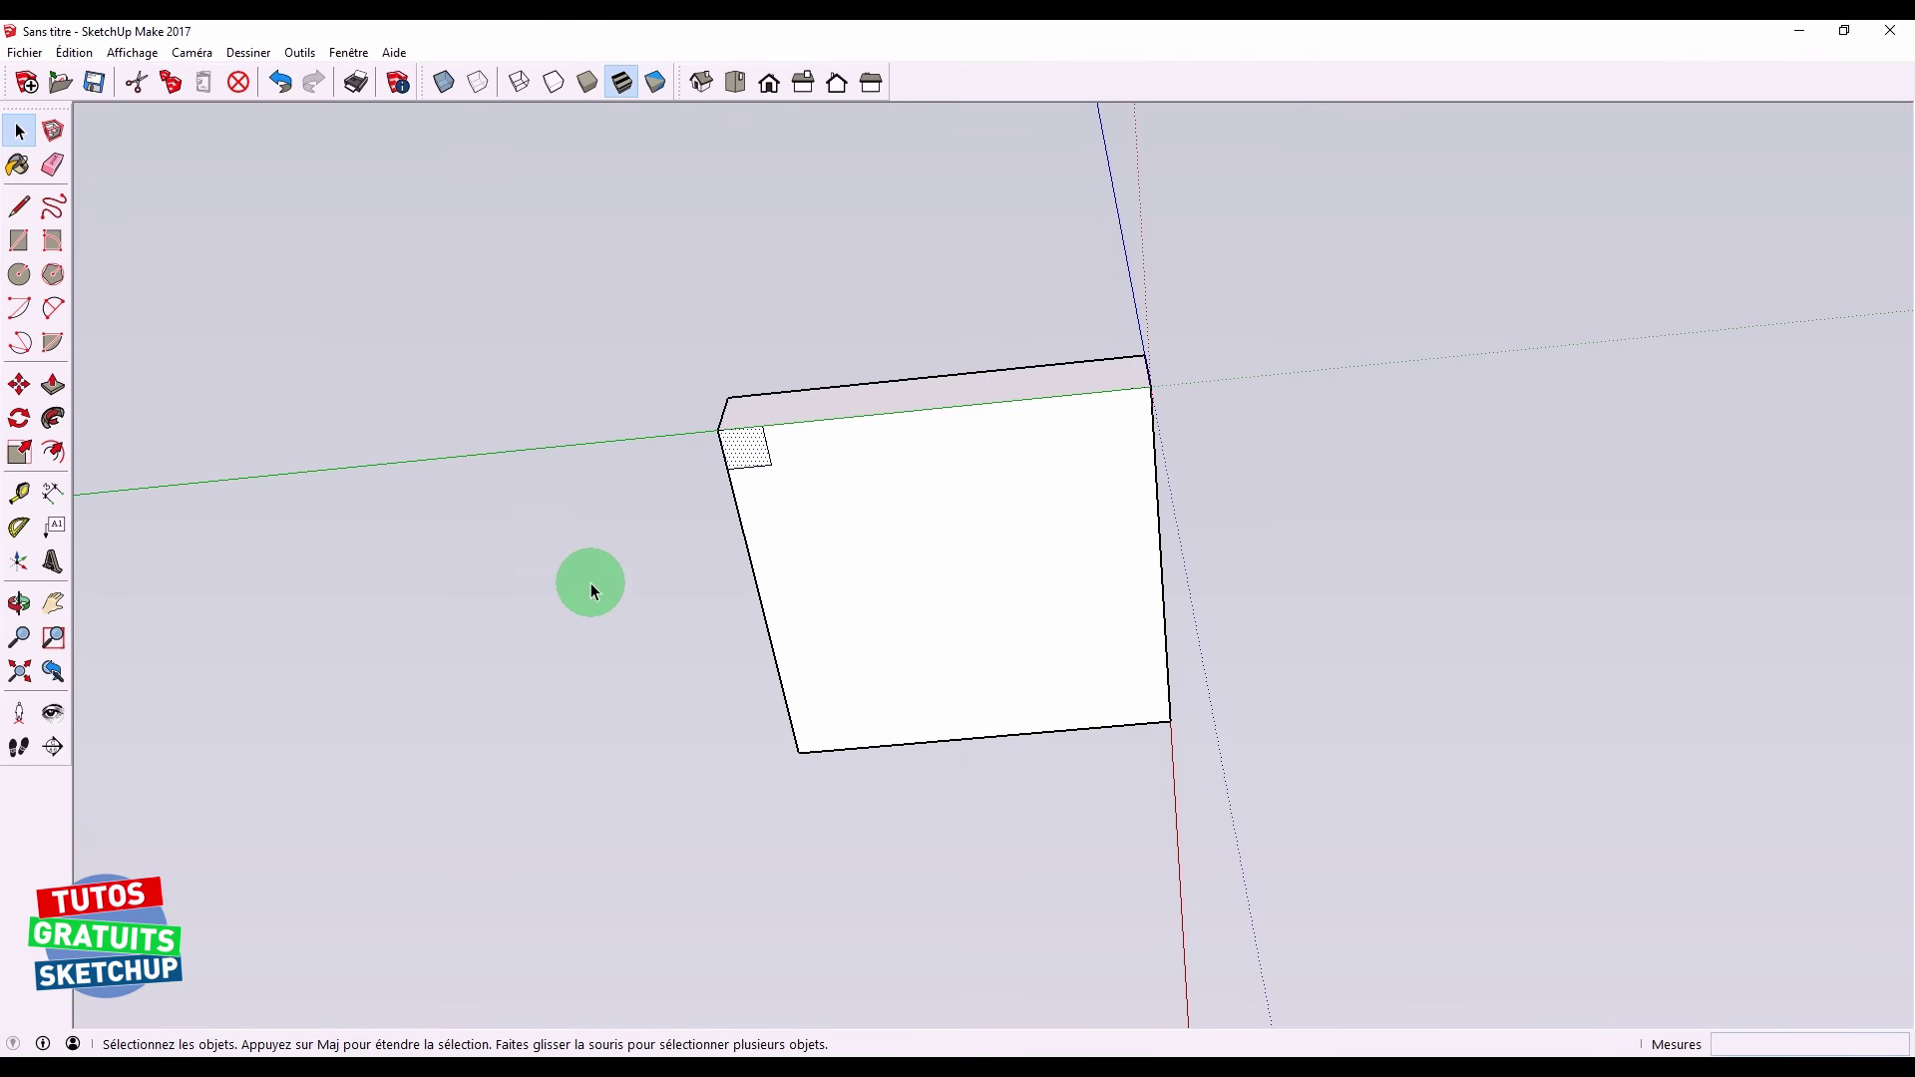
{"action": "key", "text": "m"}
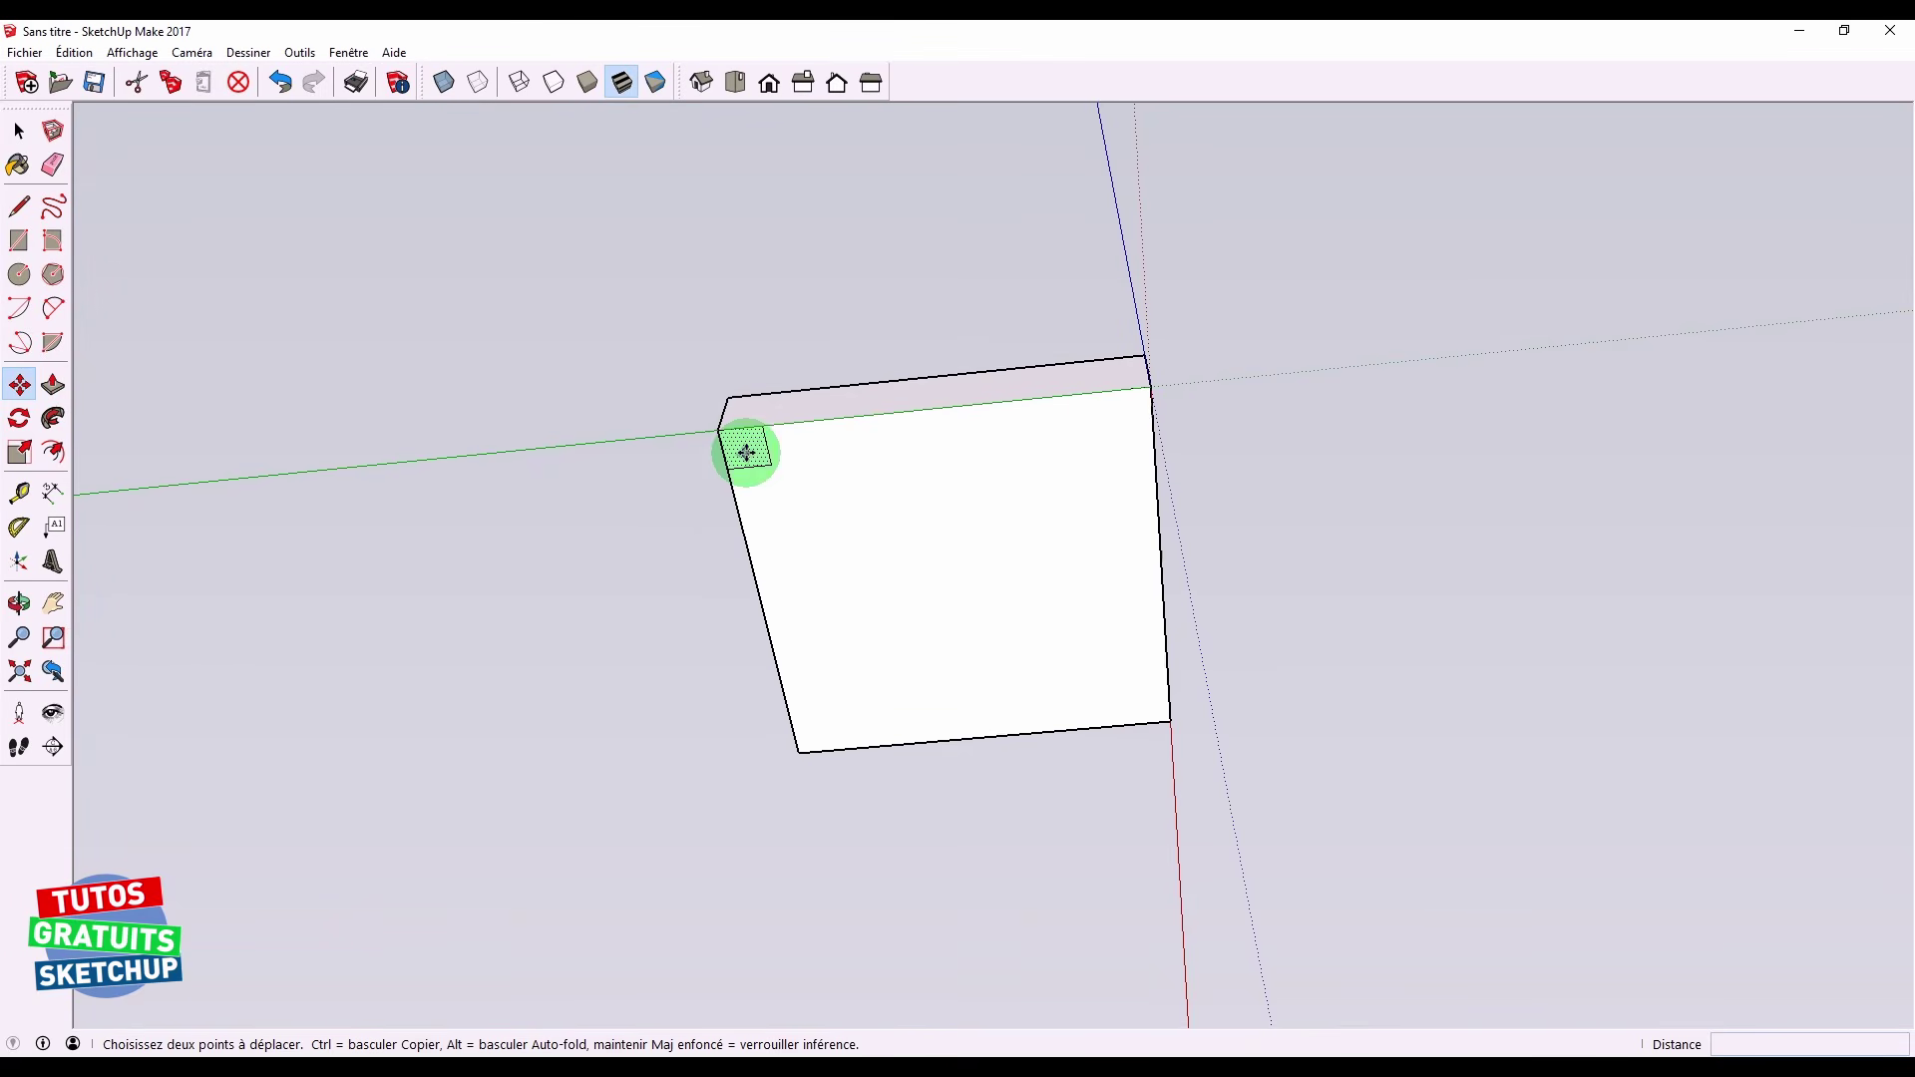
{"action": "scroll", "coordinate": [609, 538], "scroll_direction": "up", "scroll_amount": 3}
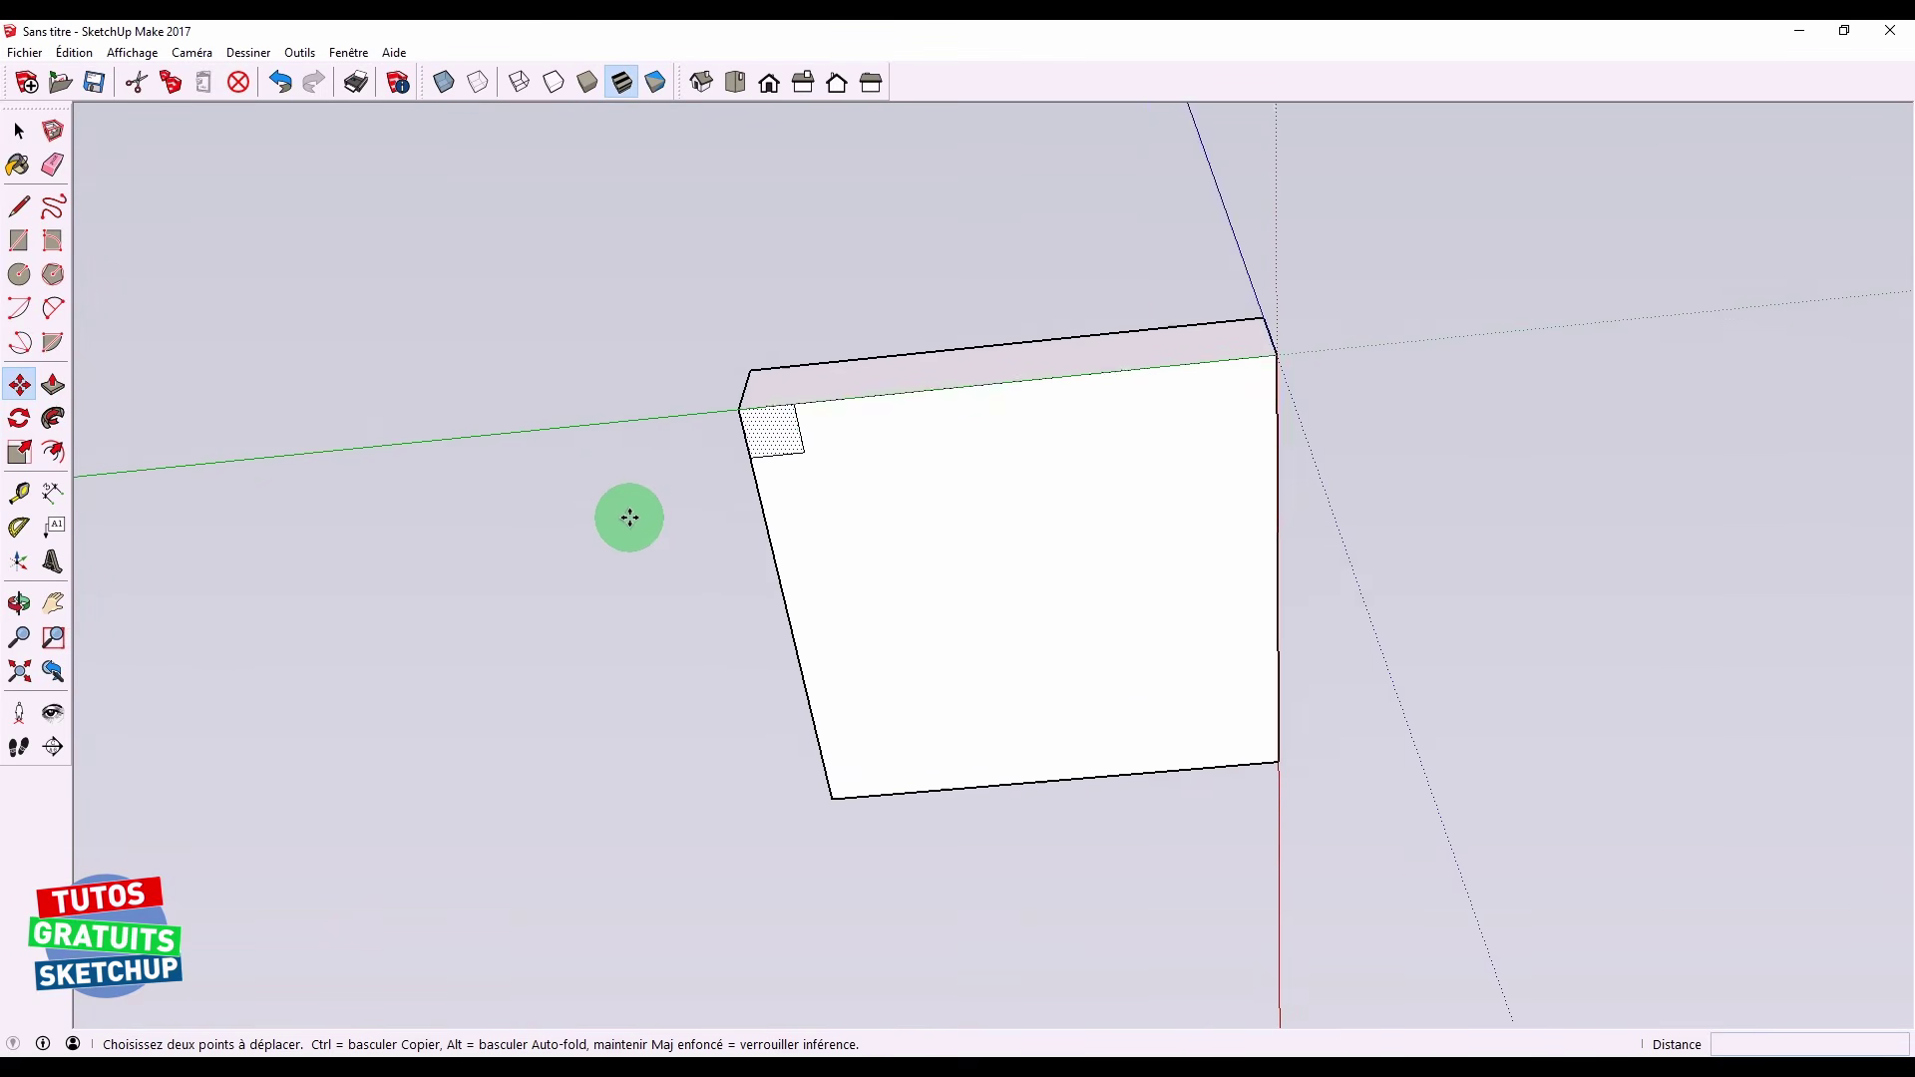
{"action": "scroll", "coordinate": [757, 483], "scroll_direction": "down", "scroll_amount": 3}
{"action": "scroll", "coordinate": [792, 487], "scroll_direction": "up", "scroll_amount": 2}
{"action": "scroll", "coordinate": [792, 487], "scroll_direction": "up", "scroll_amount": 2}
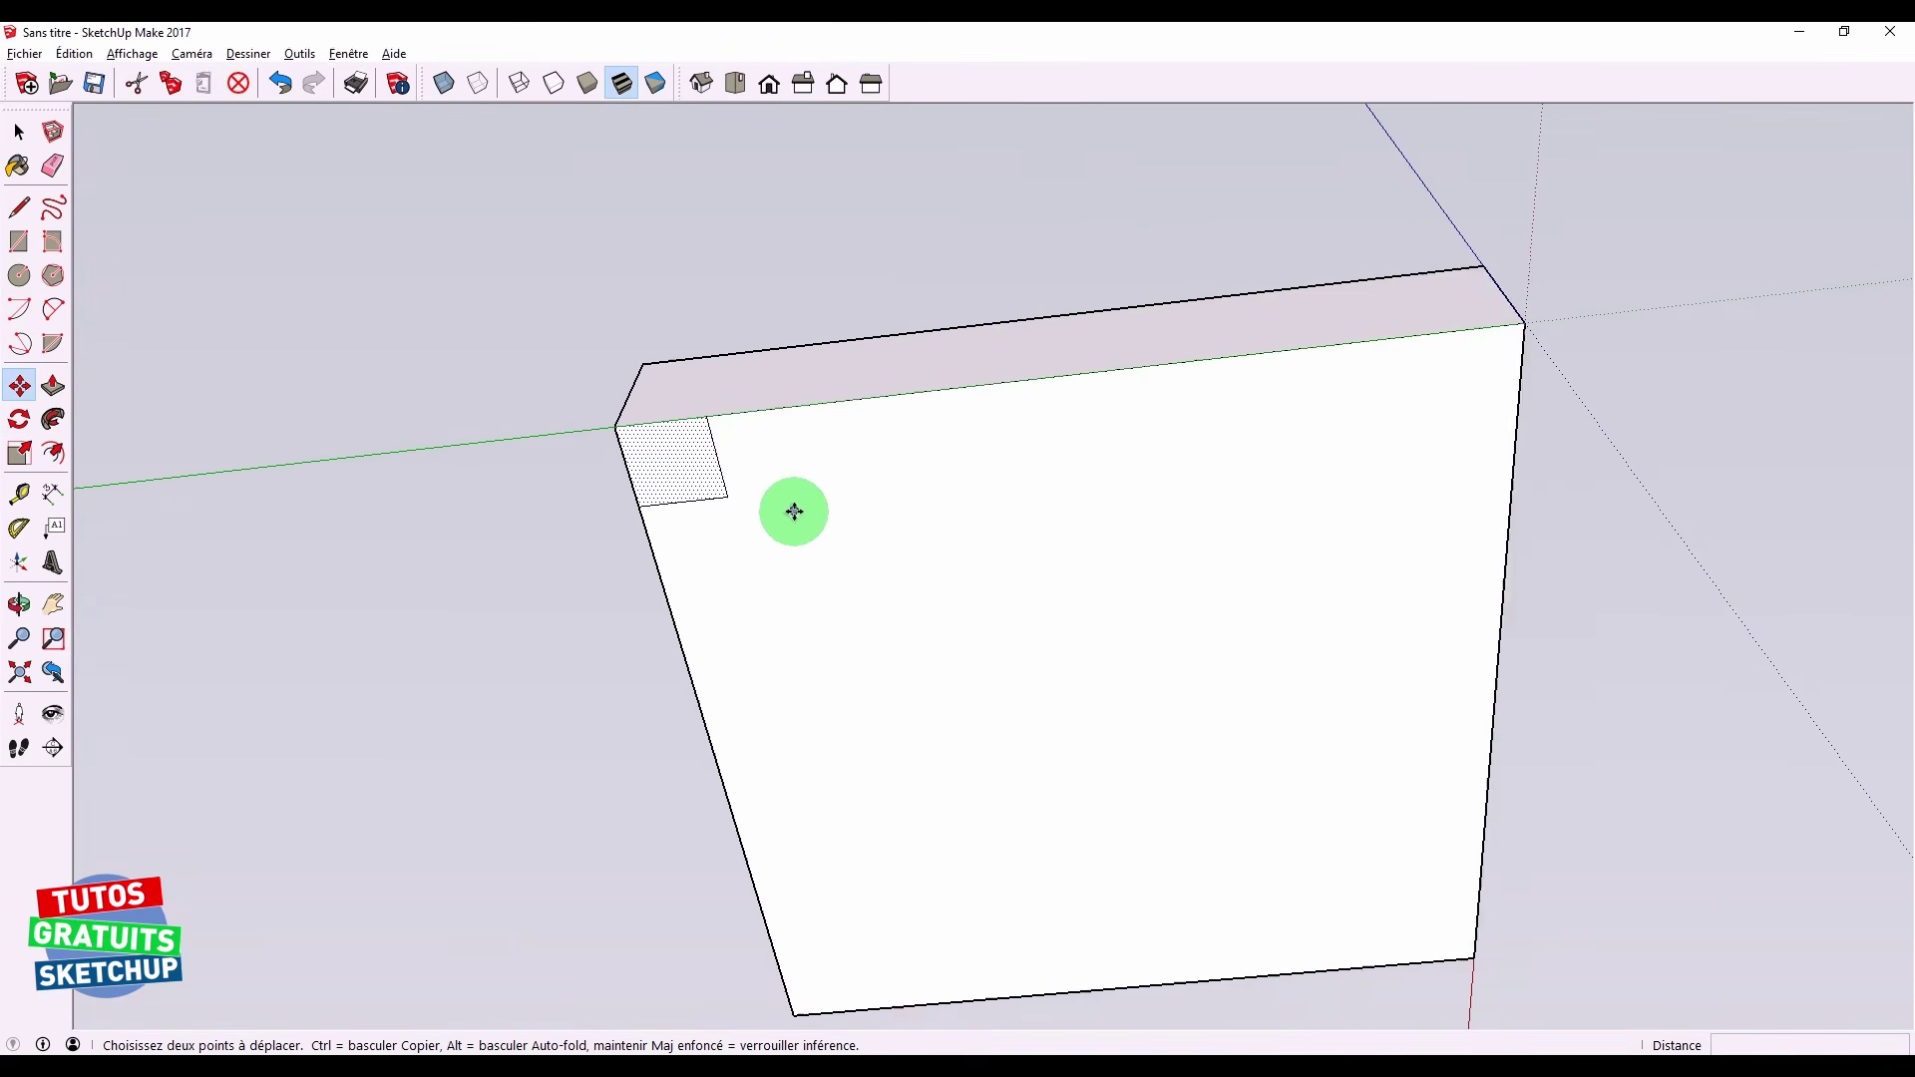
{"action": "scroll", "coordinate": [619, 458], "scroll_direction": "up", "scroll_amount": 2}
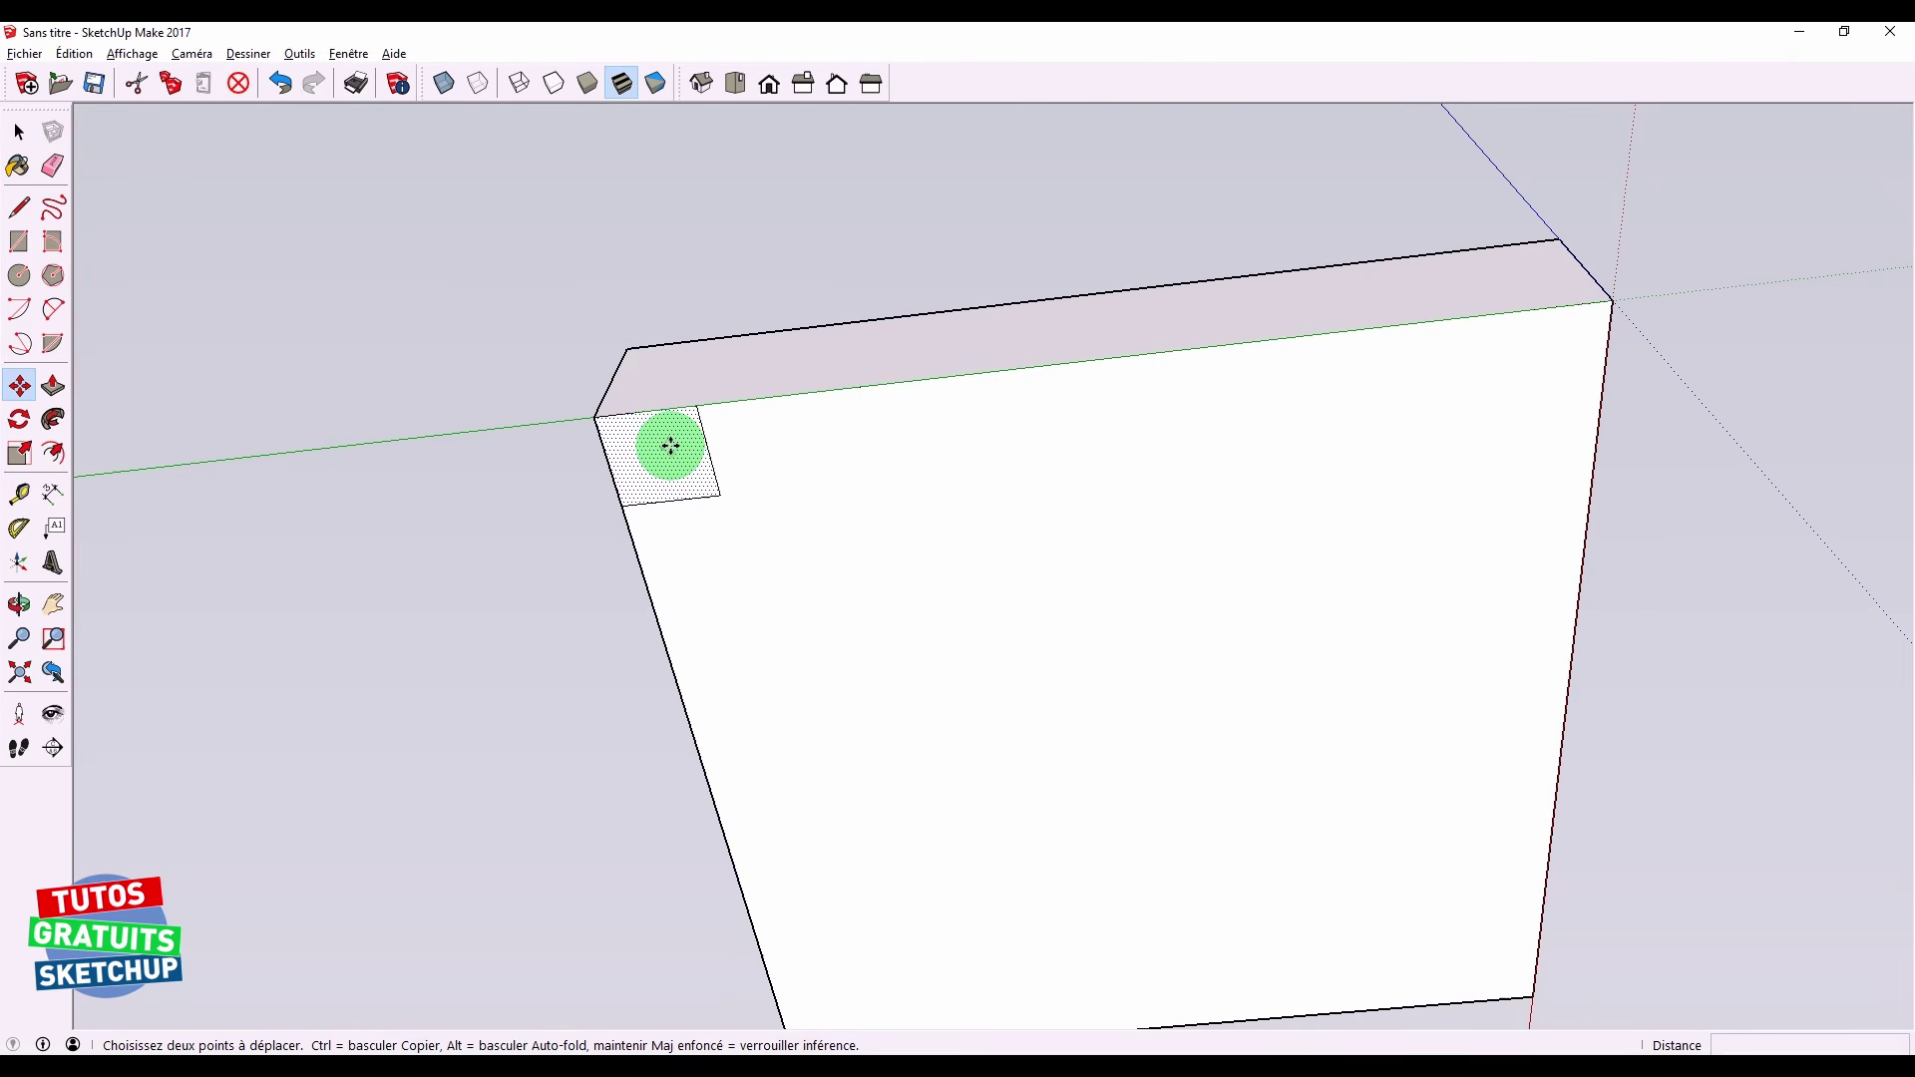
{"action": "key", "text": "ctrl"}
{"action": "left_click", "coordinate": [670, 445]}
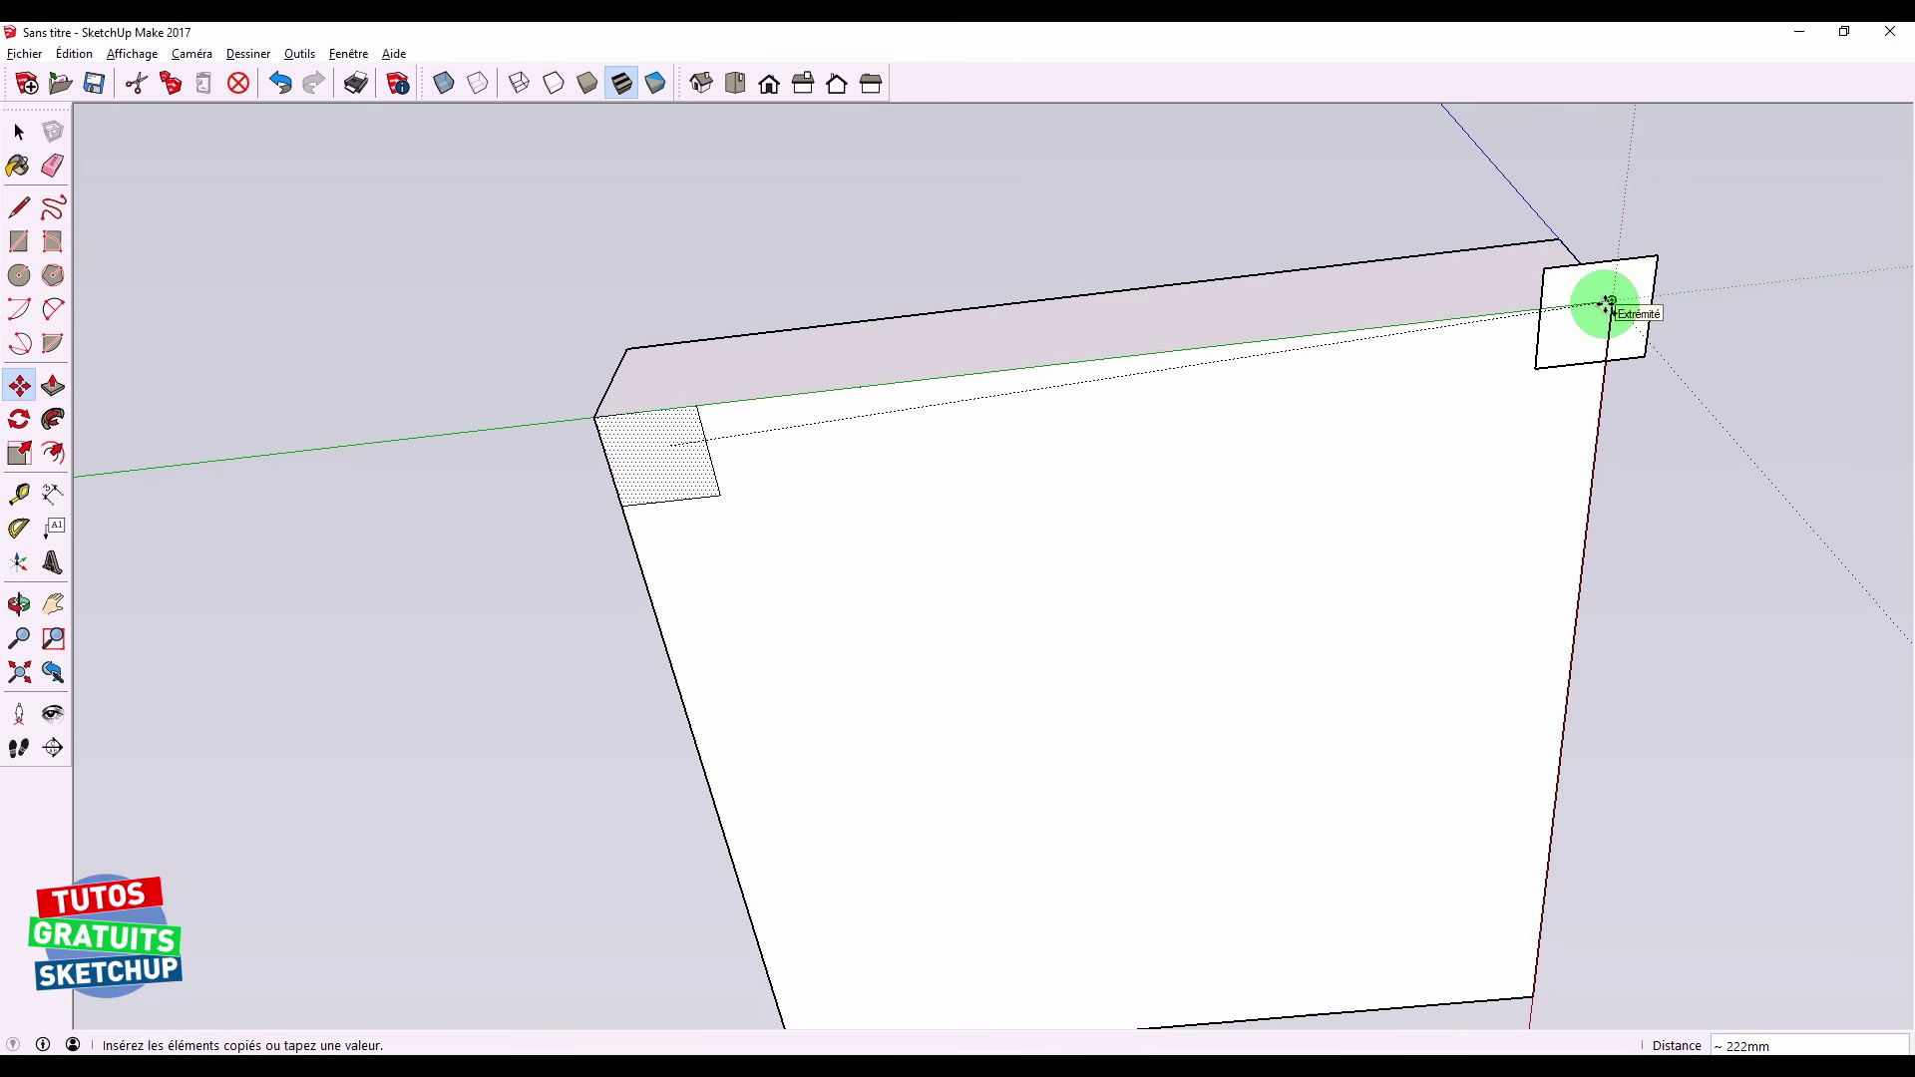
{"action": "left_click", "coordinate": [1566, 354]}
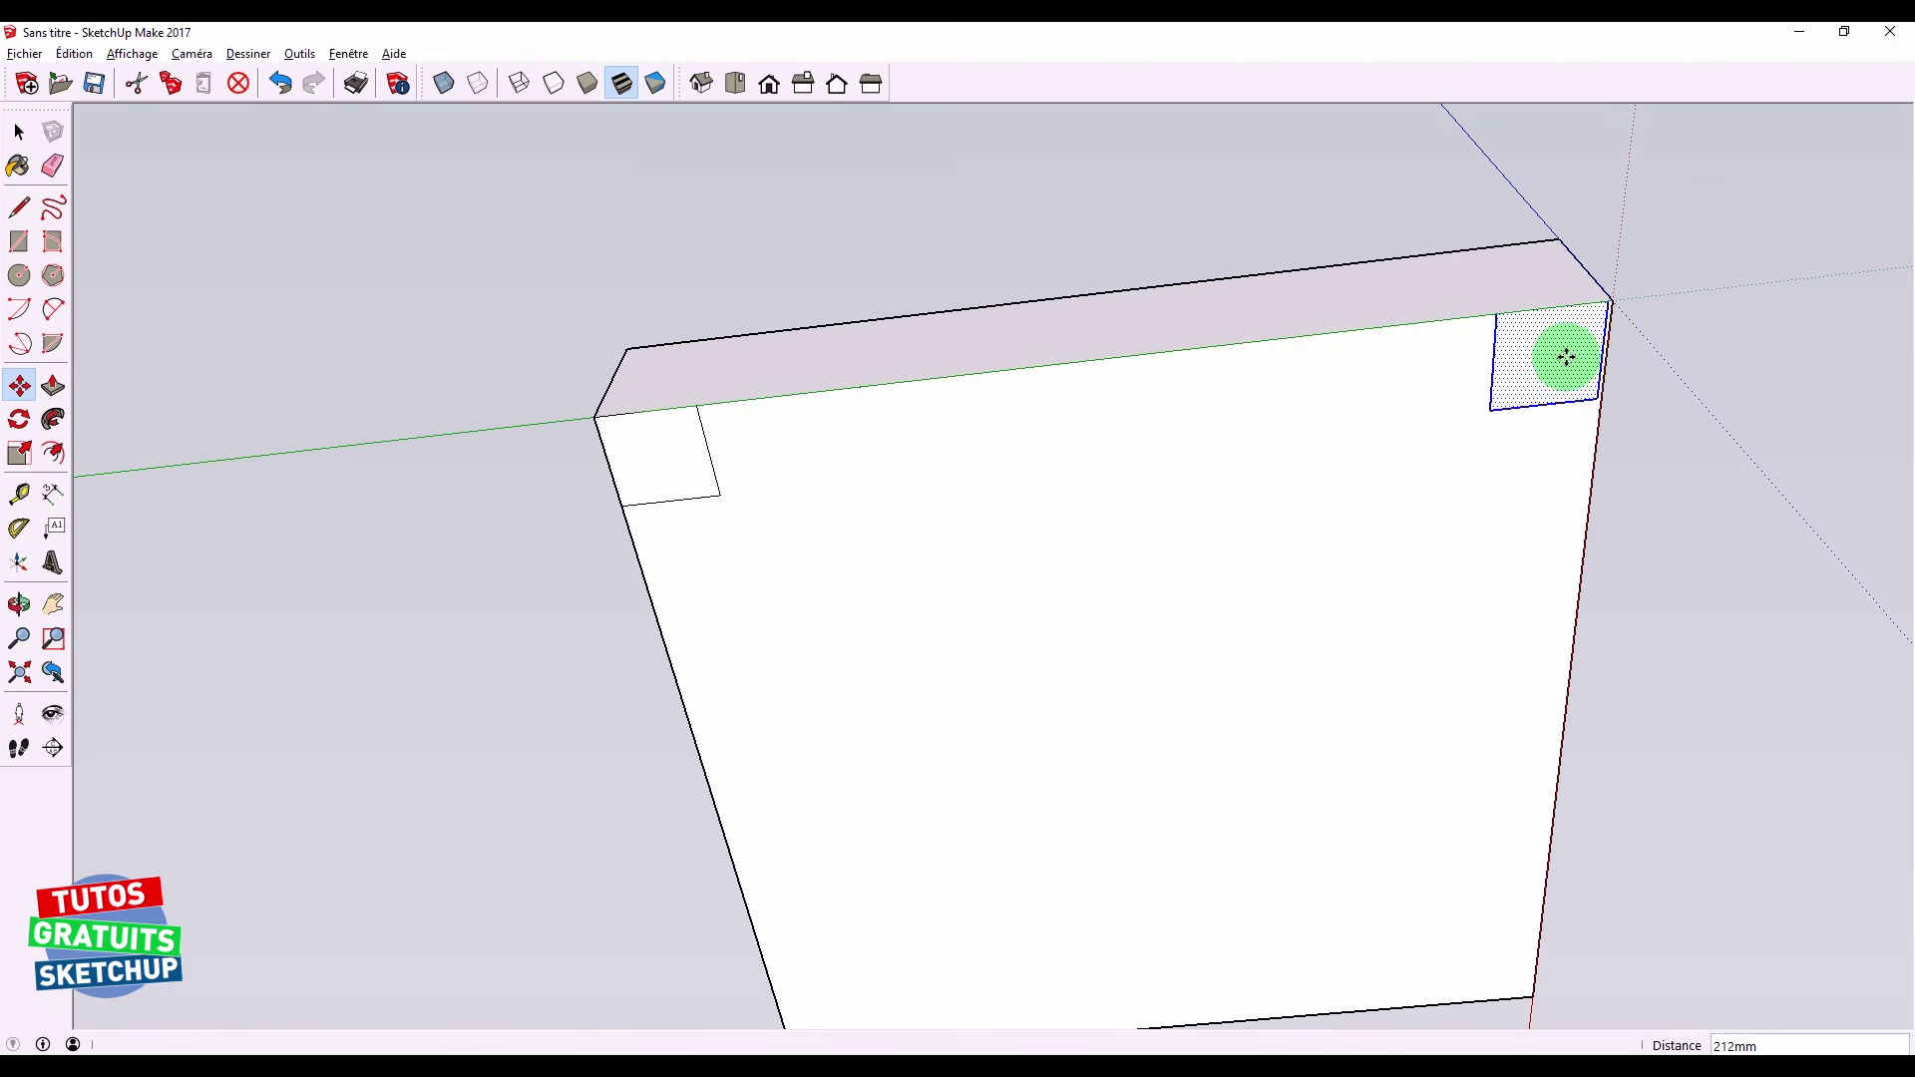
Examine how the copied square fits against the edges at the origin corner and undo the copy
{"action": "key", "text": "space"}
{"action": "left_click", "coordinate": [1650, 398]}
{"action": "scroll", "coordinate": [1643, 419], "scroll_direction": "down", "scroll_amount": 5}
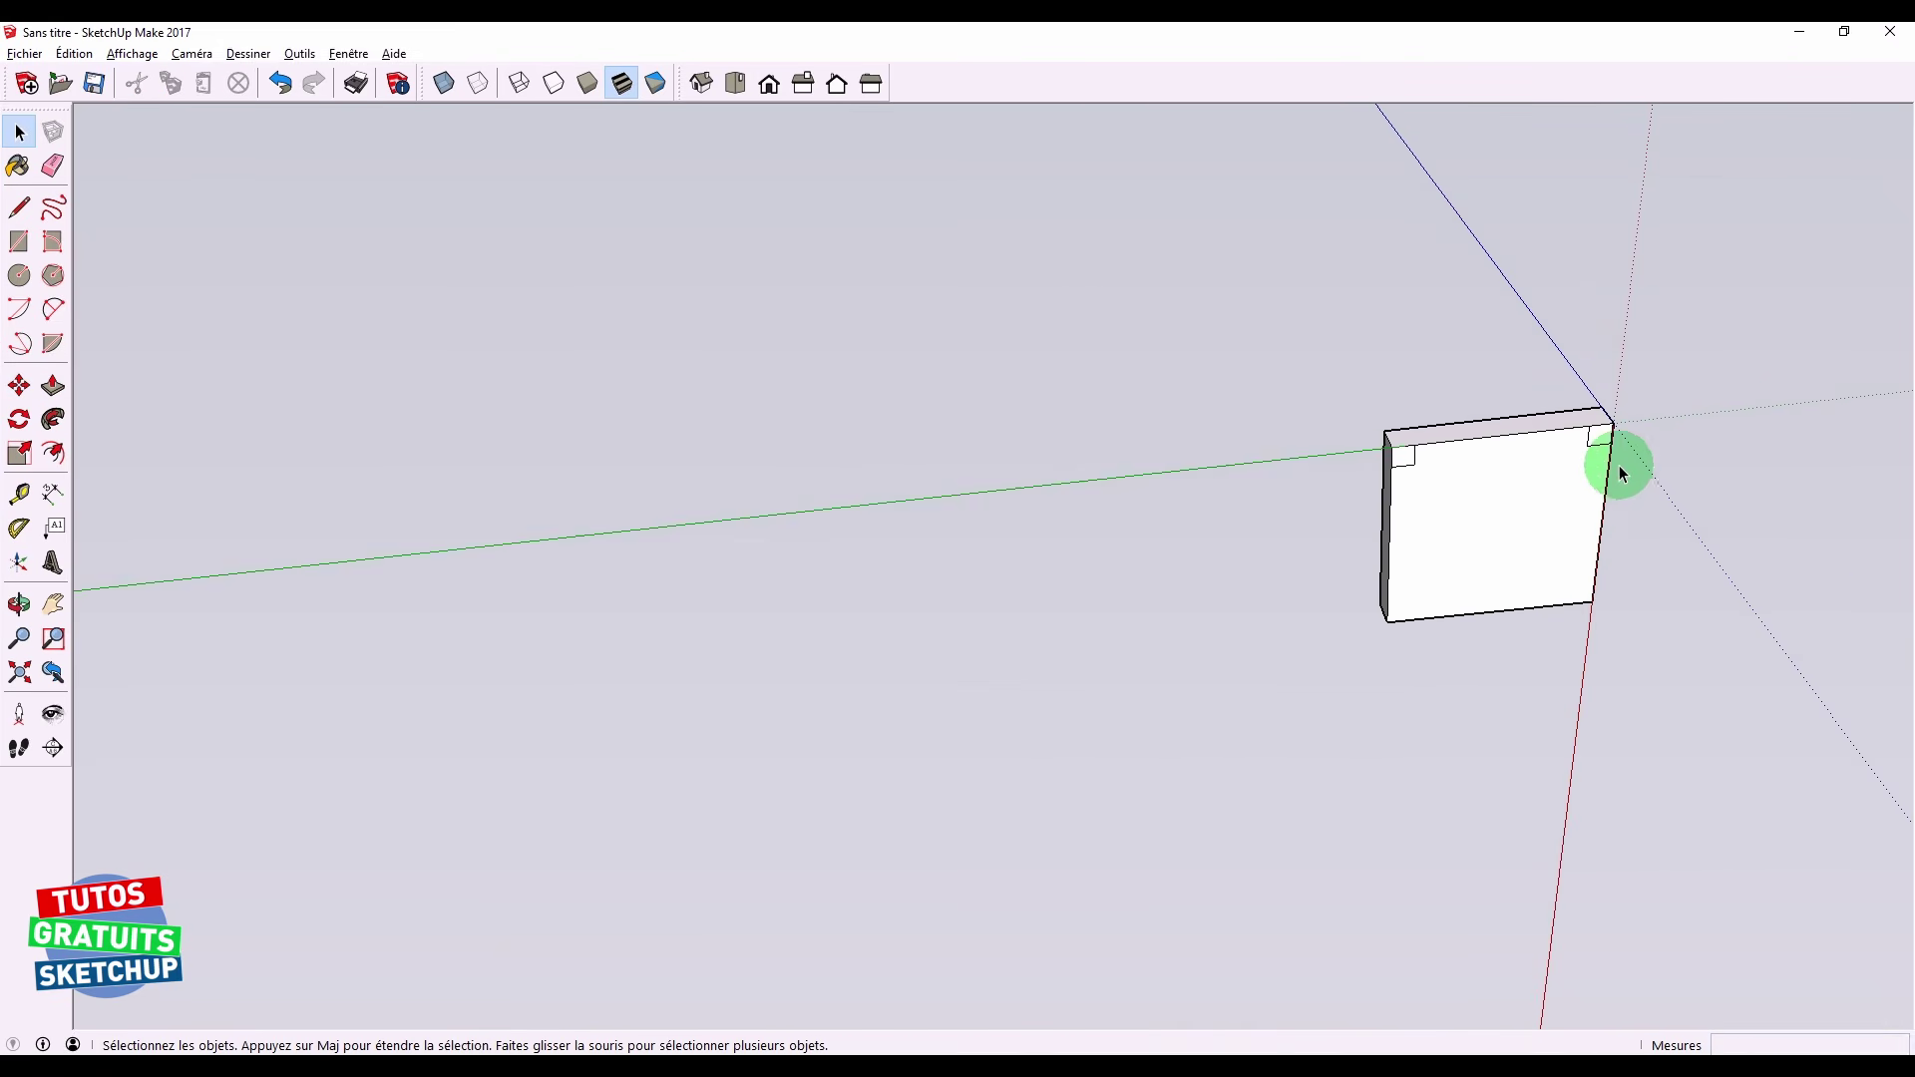
{"action": "scroll", "coordinate": [1602, 417], "scroll_direction": "up", "scroll_amount": 5}
{"action": "scroll", "coordinate": [1594, 446], "scroll_direction": "up", "scroll_amount": 3}
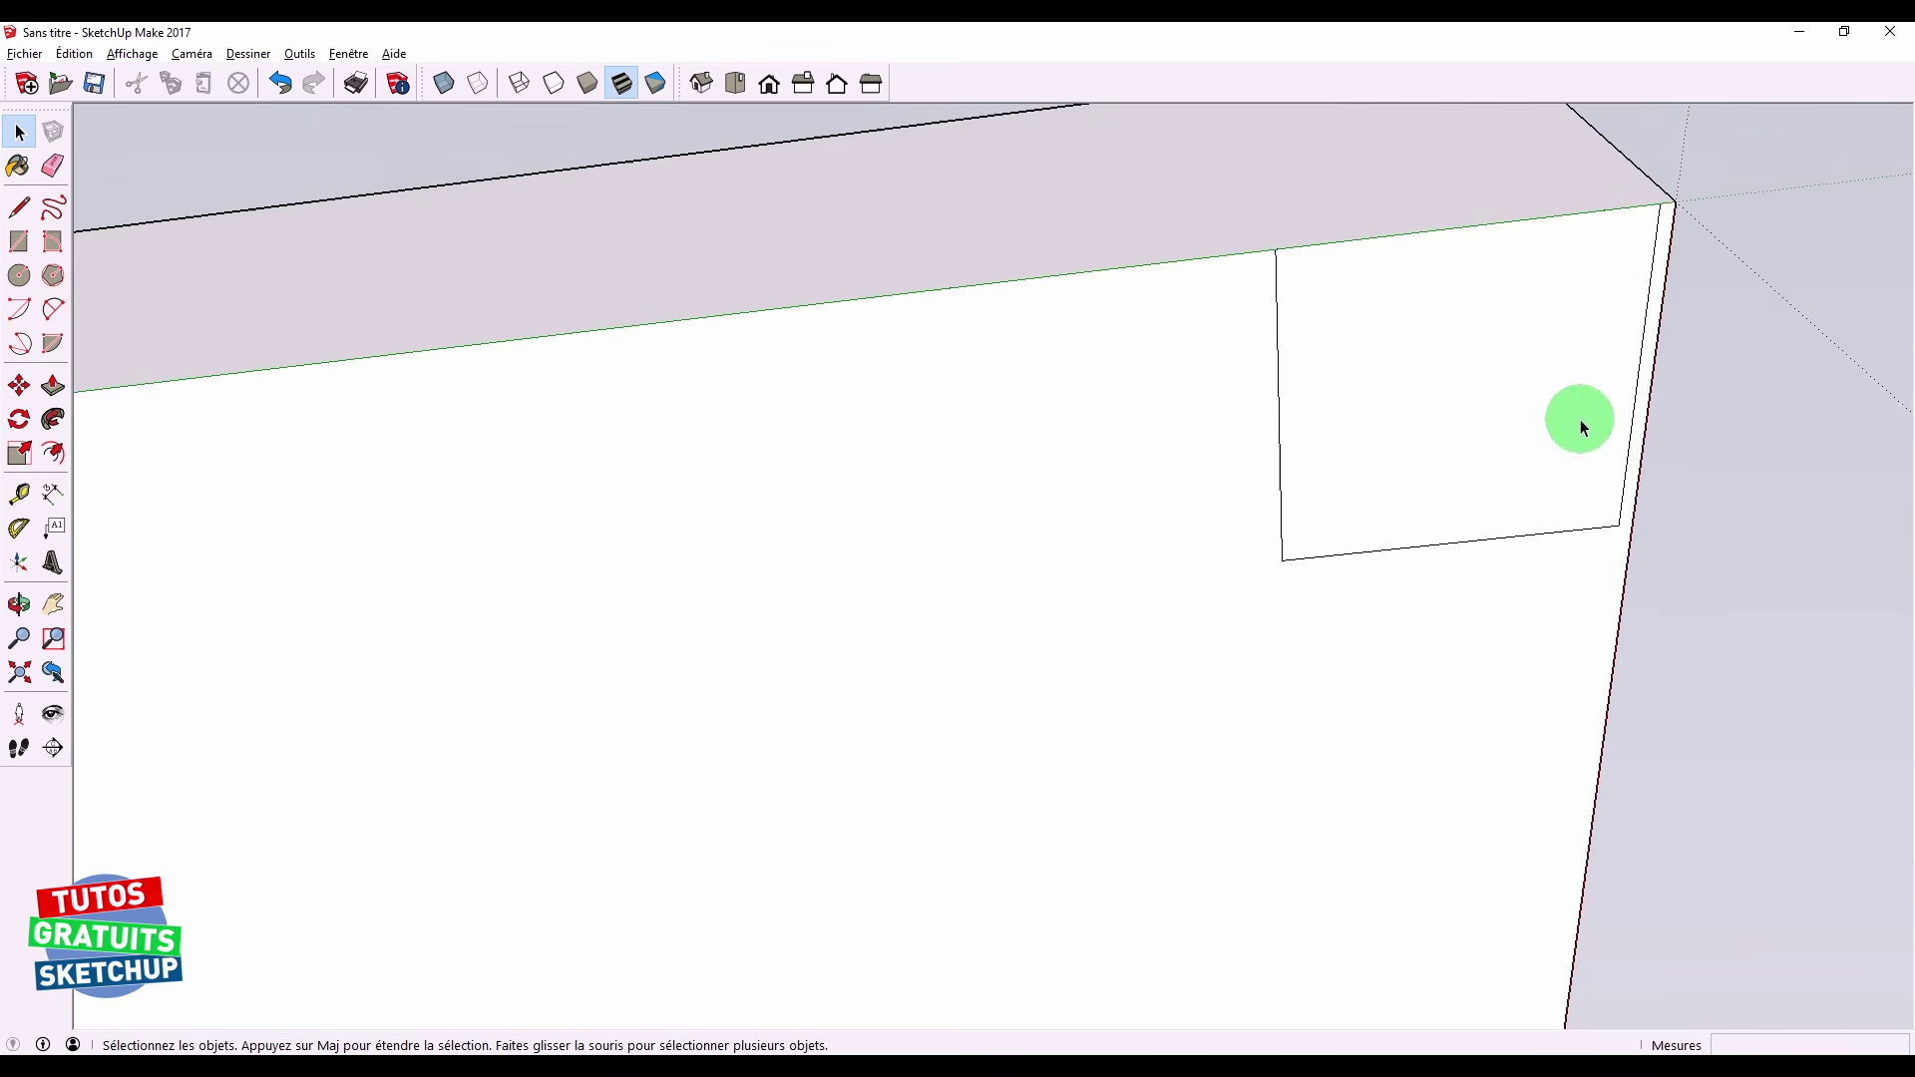
{"action": "scroll", "coordinate": [1663, 210], "scroll_direction": "up", "scroll_amount": 4}
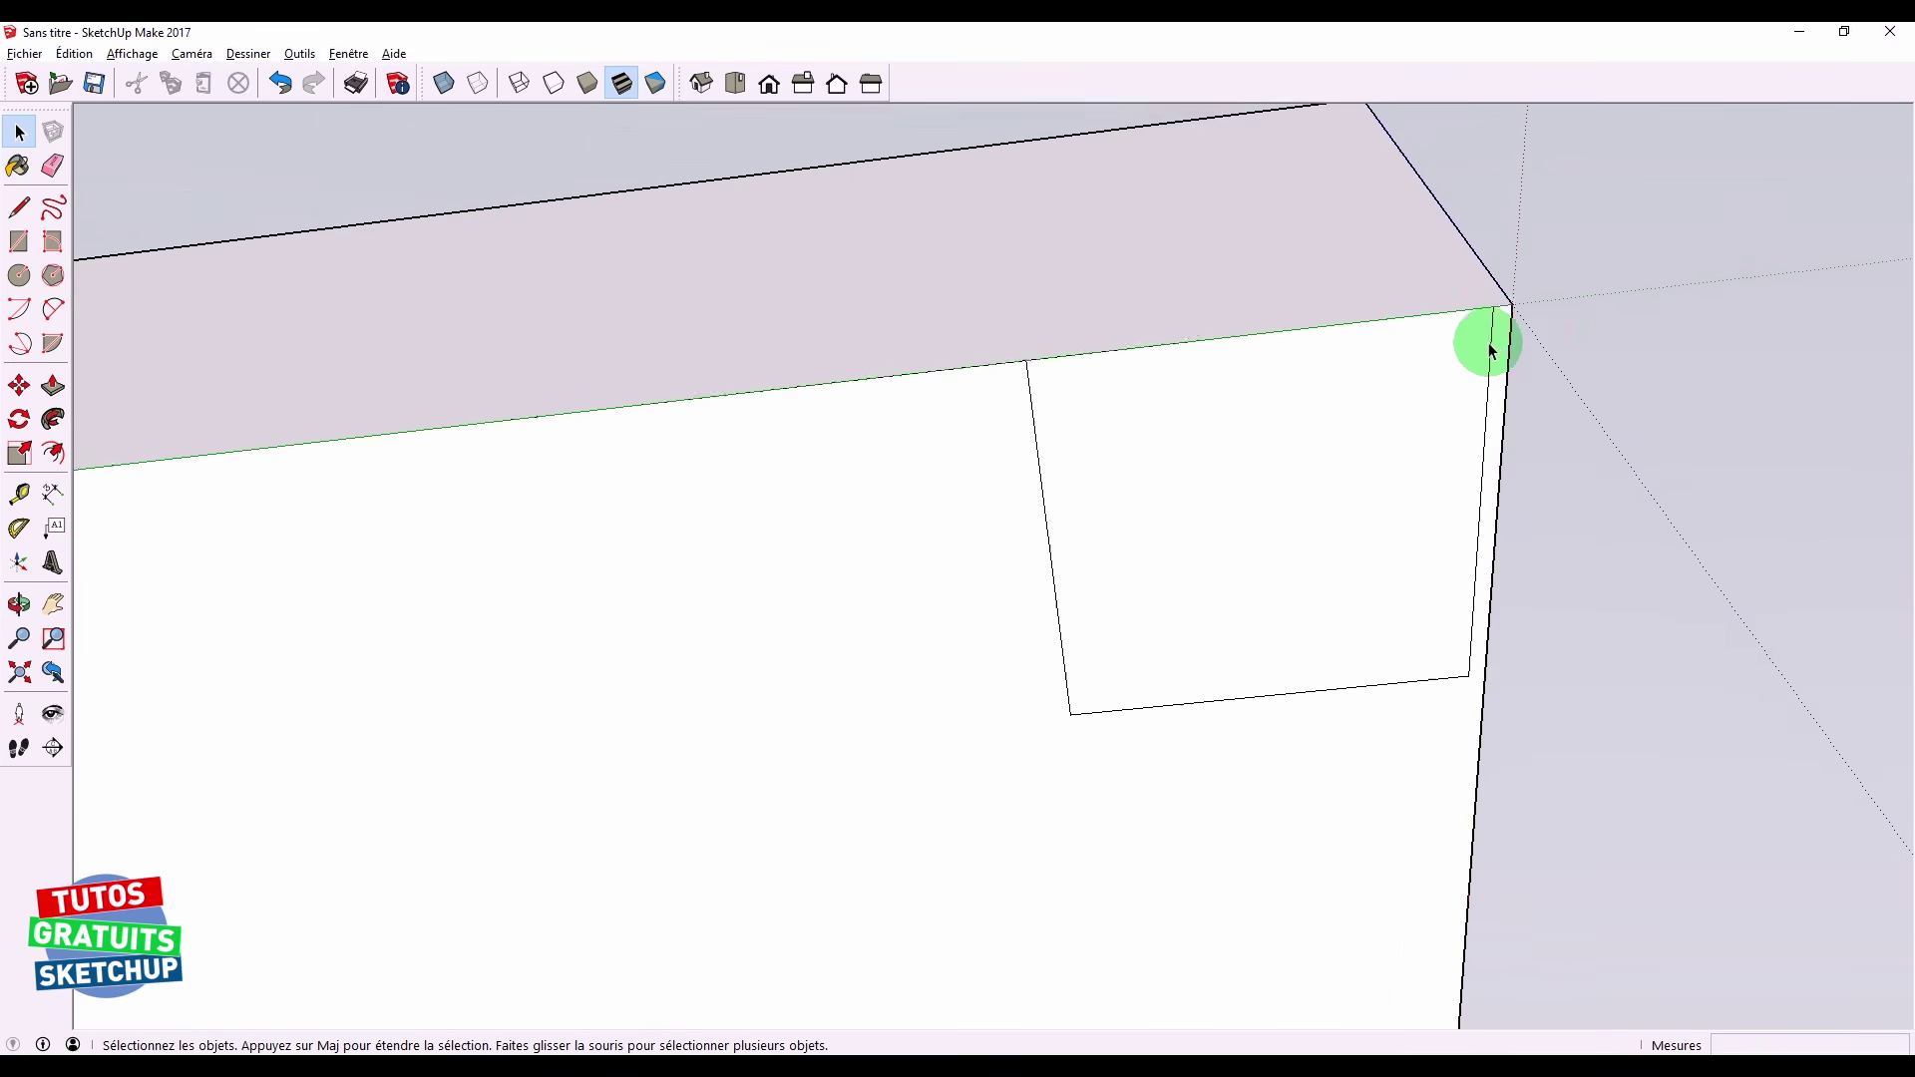
{"action": "scroll", "coordinate": [1493, 320], "scroll_direction": "up", "scroll_amount": 1}
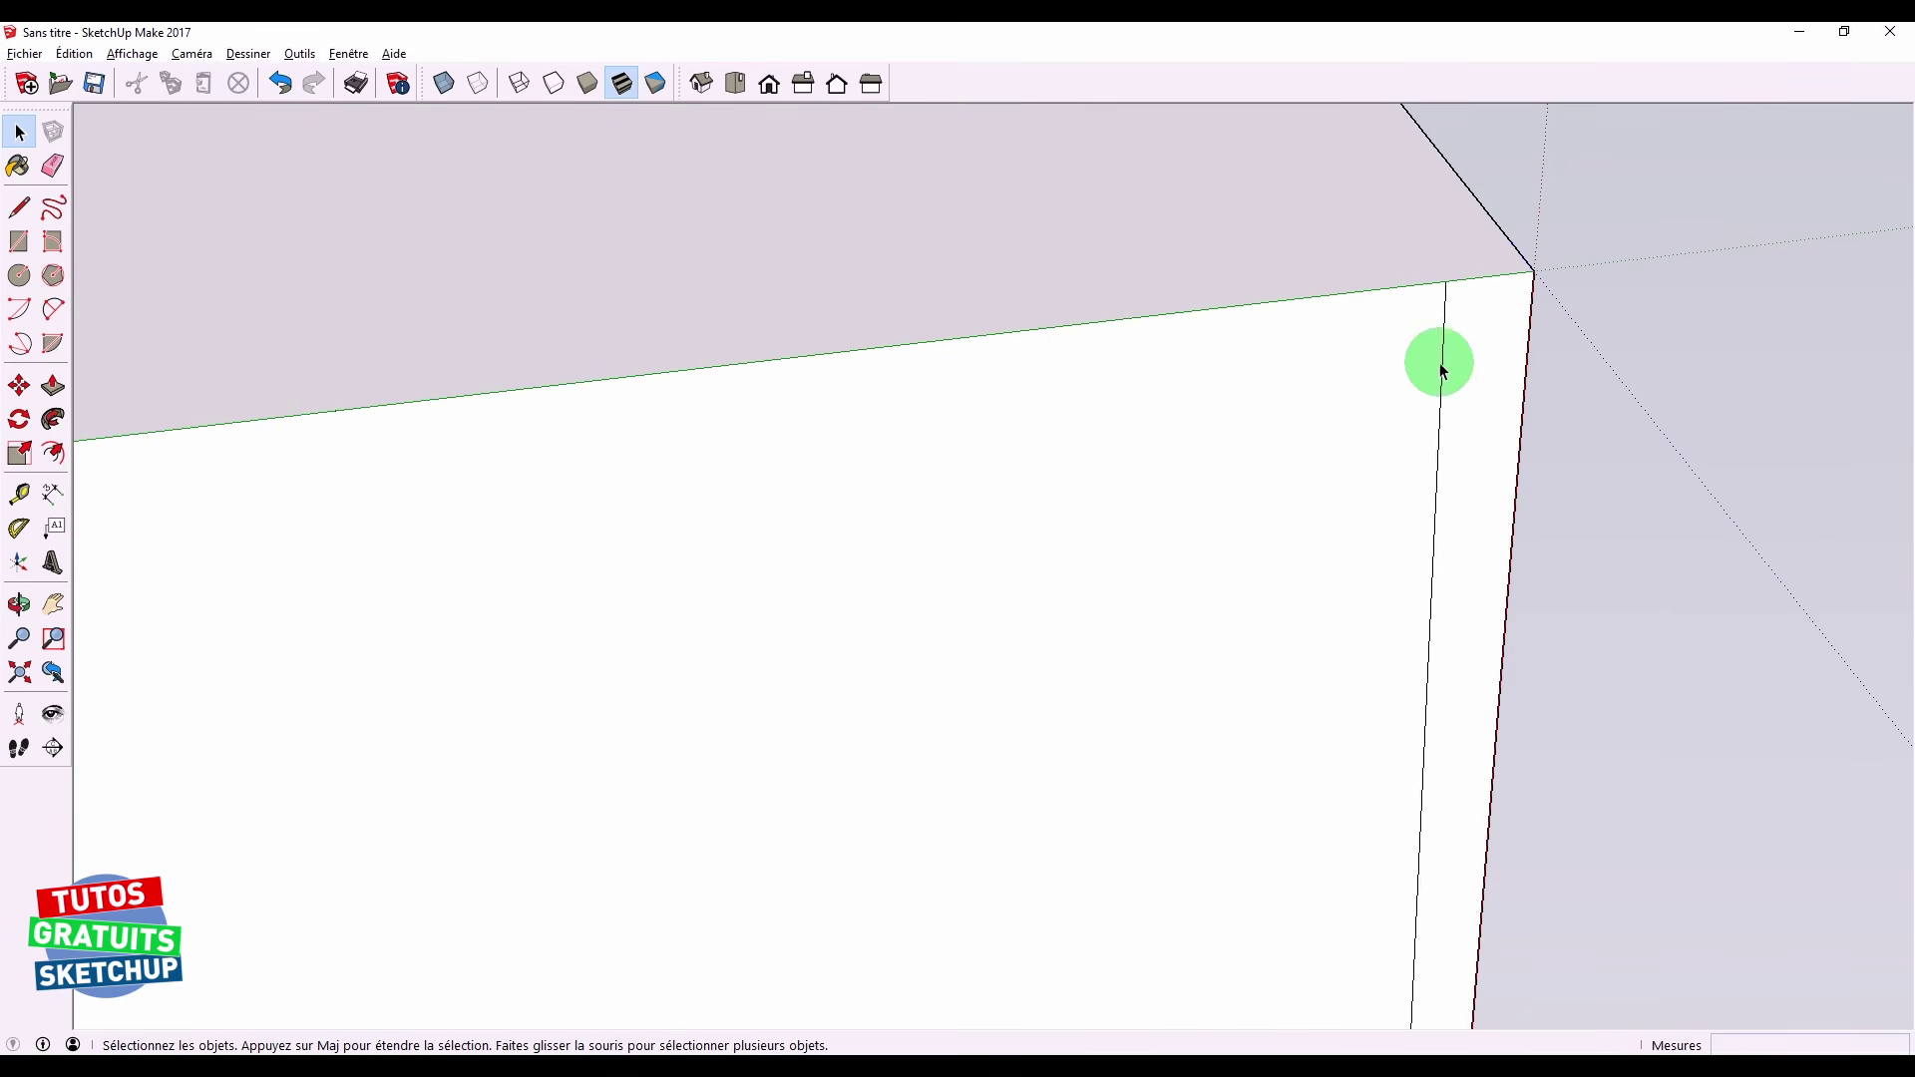
{"action": "scroll", "coordinate": [1482, 383], "scroll_direction": "down", "scroll_amount": 4}
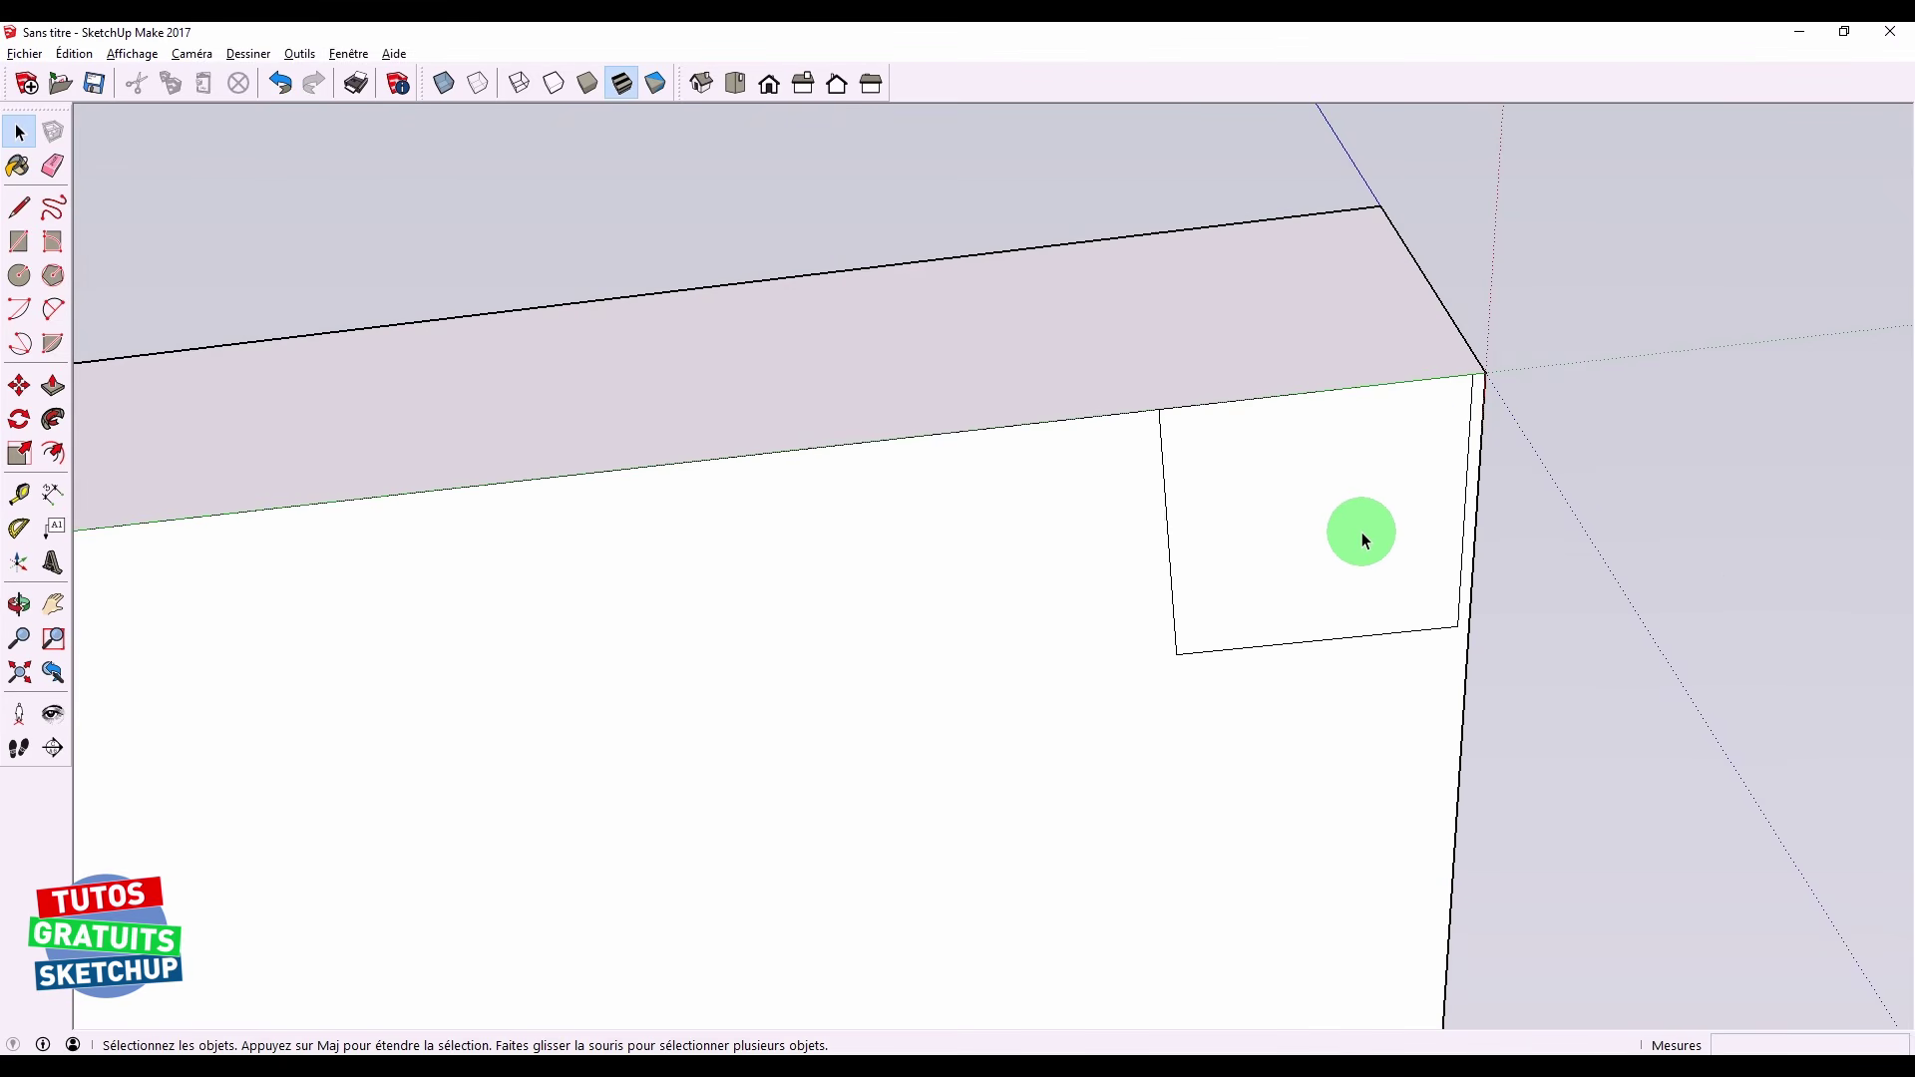
{"action": "scroll", "coordinate": [1354, 533], "scroll_direction": "down", "scroll_amount": 4}
{"action": "scroll", "coordinate": [1098, 607], "scroll_direction": "down", "scroll_amount": 2}
{"action": "middle_click_drag", "start_coordinate": [1000, 711], "coordinate": [1047, 520], "text": "shift"}
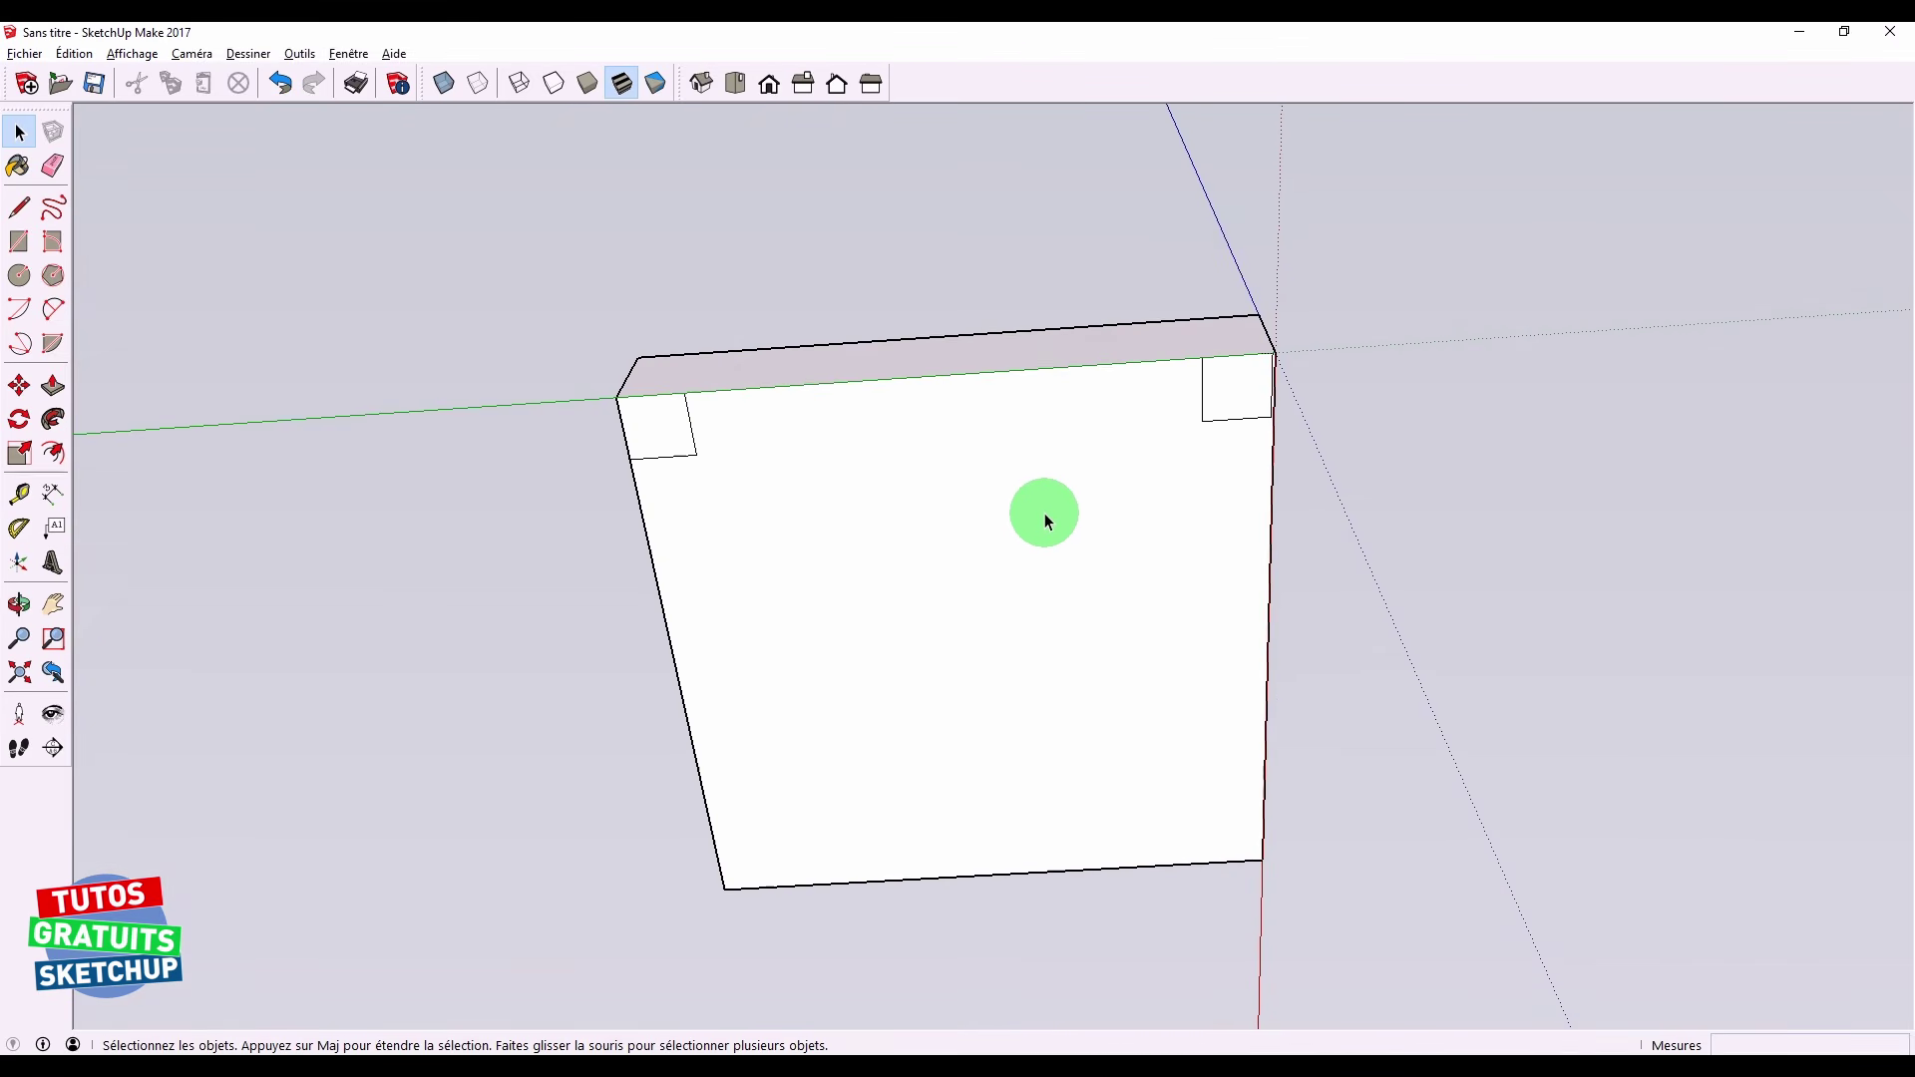
{"action": "key", "text": "ctrl+z"}
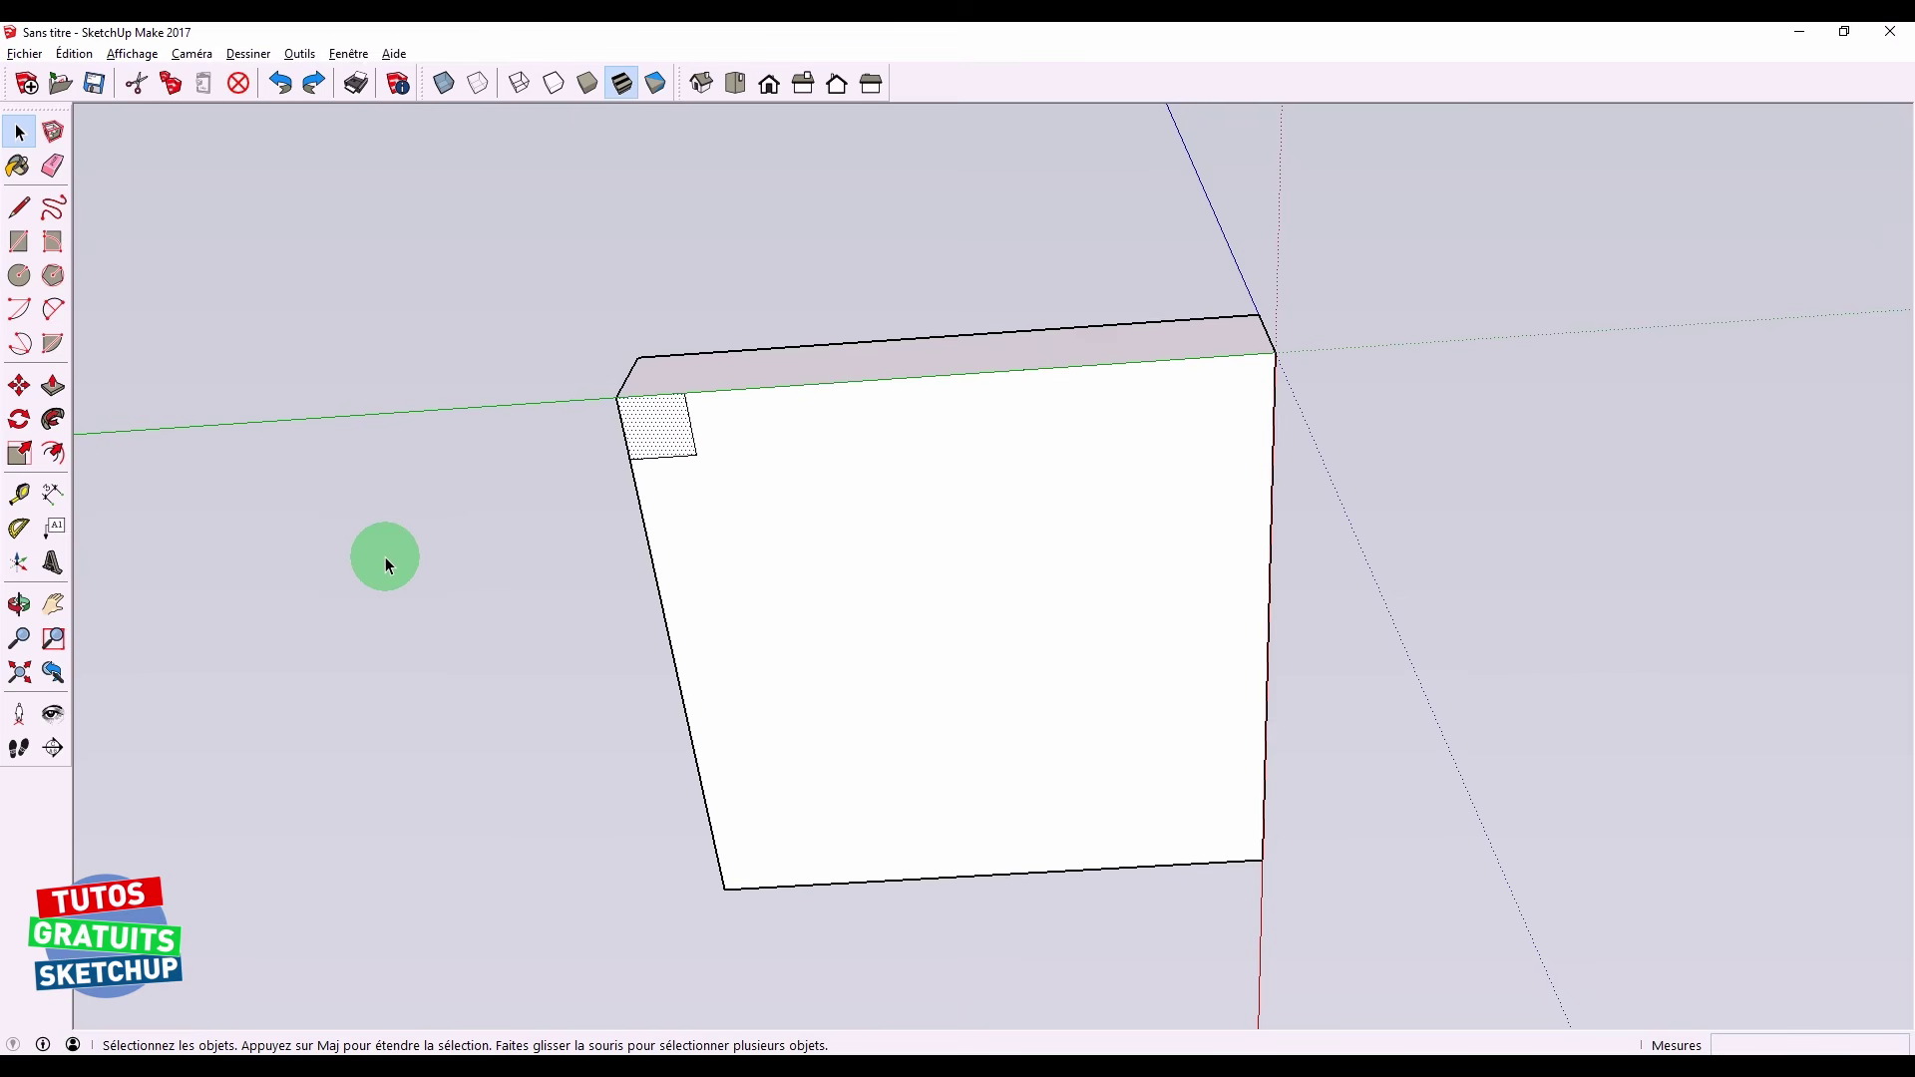
Try moving the selected corner square about 98 mm by its endpoint without copying it, and revert the move
{"action": "key", "text": "m"}
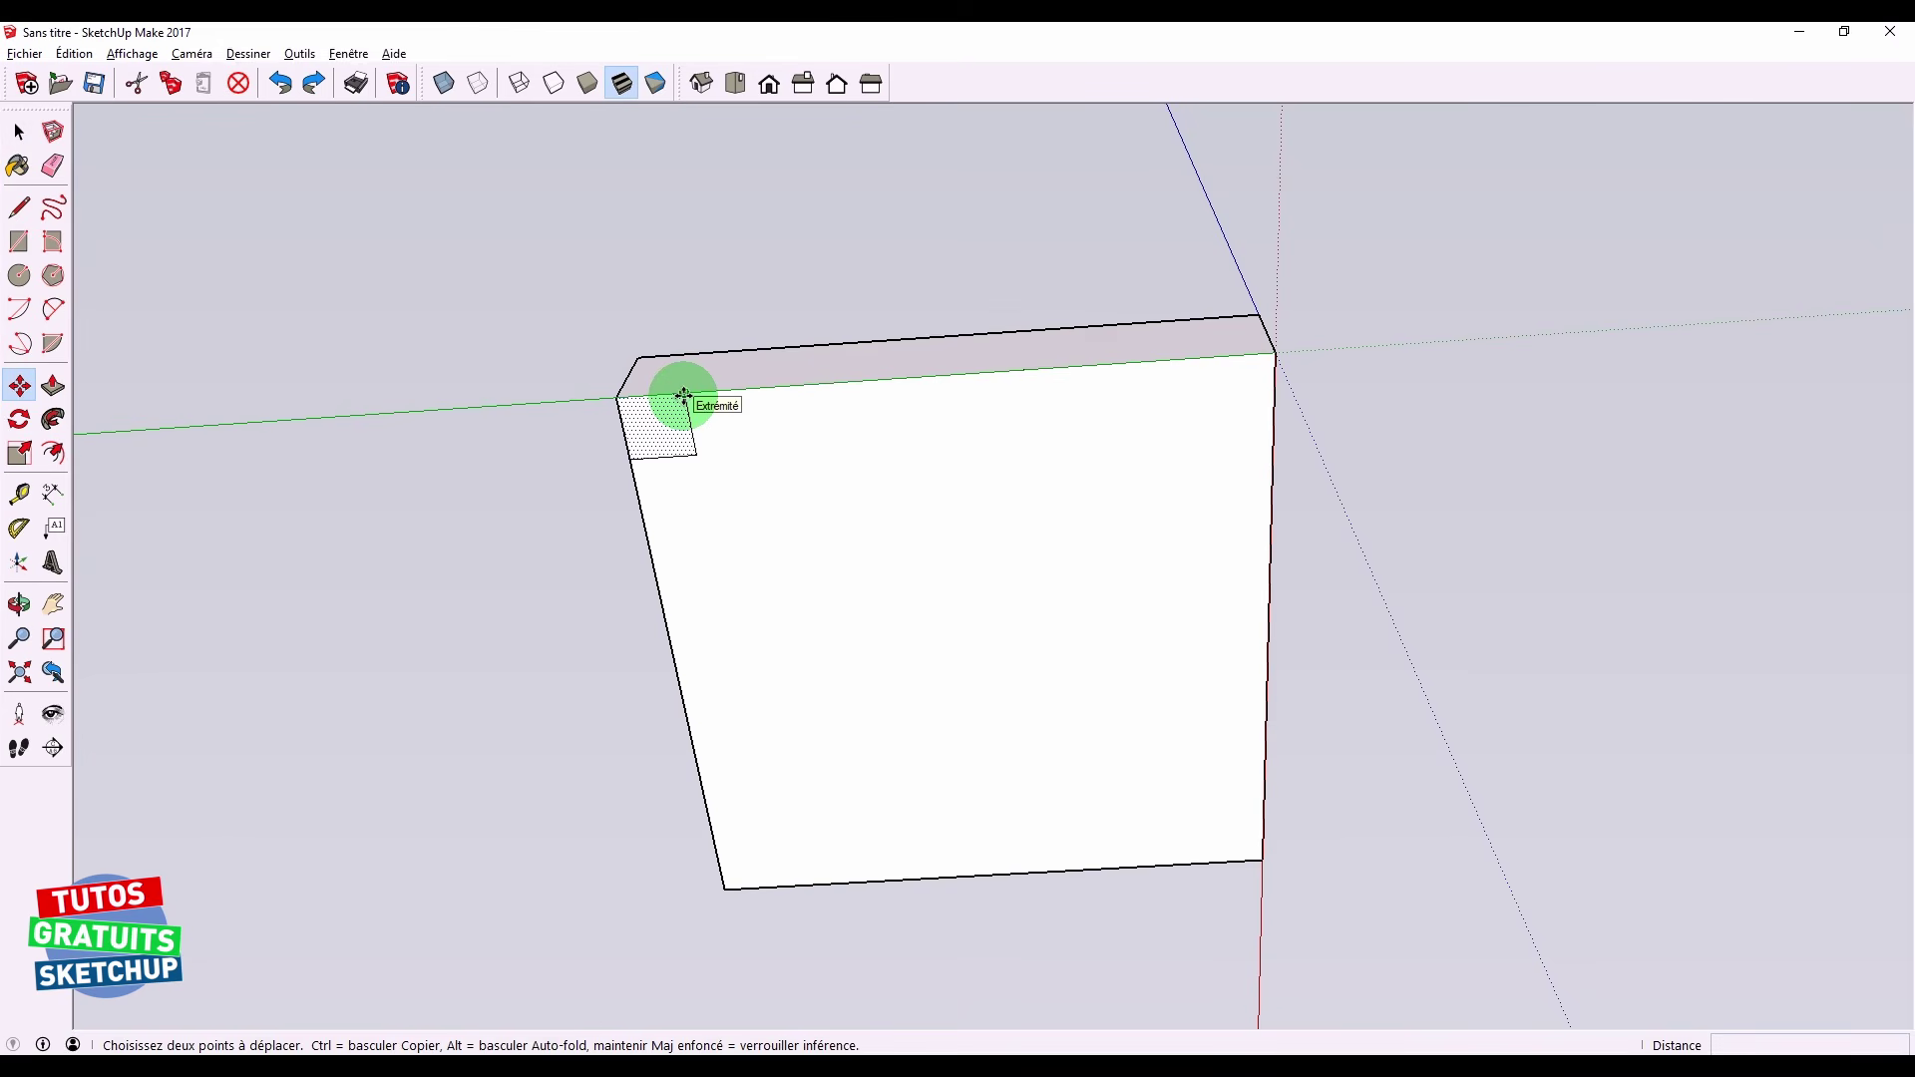
{"action": "left_click_drag", "start_coordinate": [683, 396], "coordinate": [953, 426]}
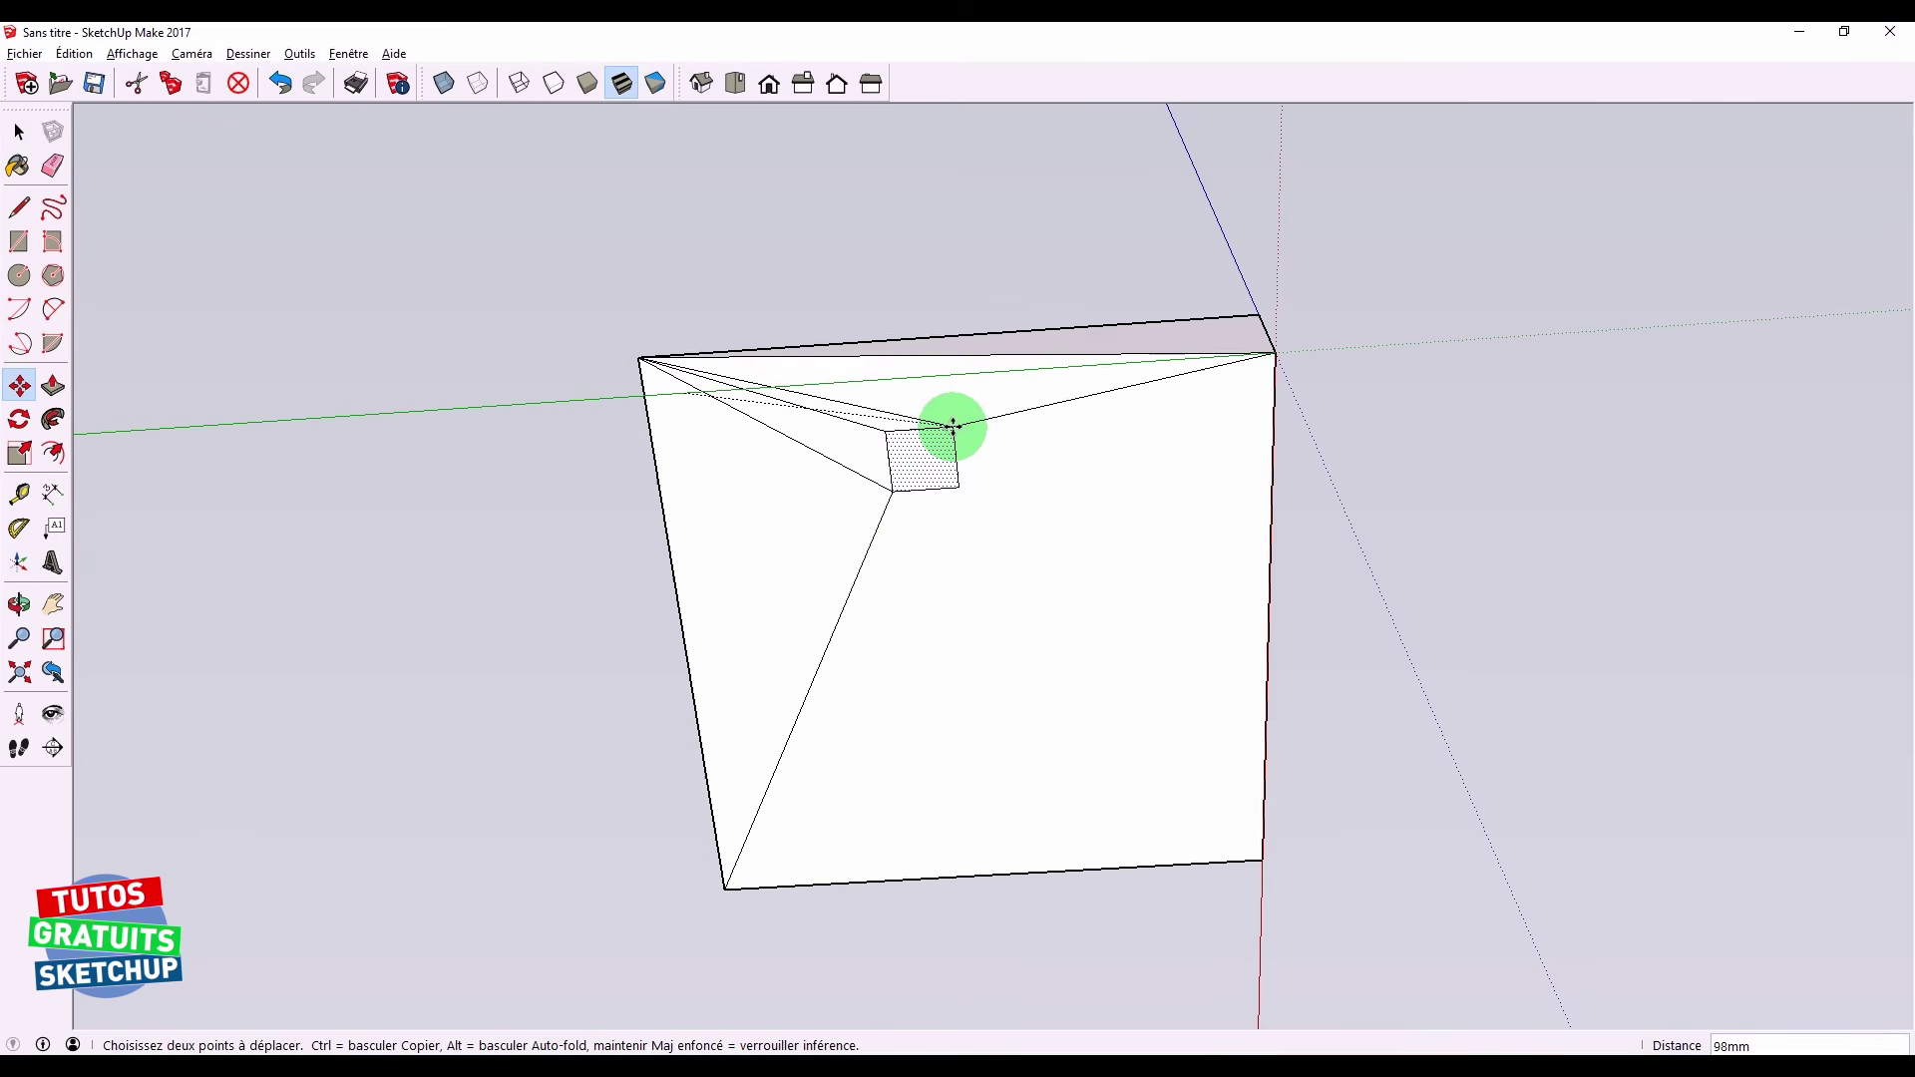
{"action": "key", "text": "Escape"}
{"action": "key", "text": "space"}
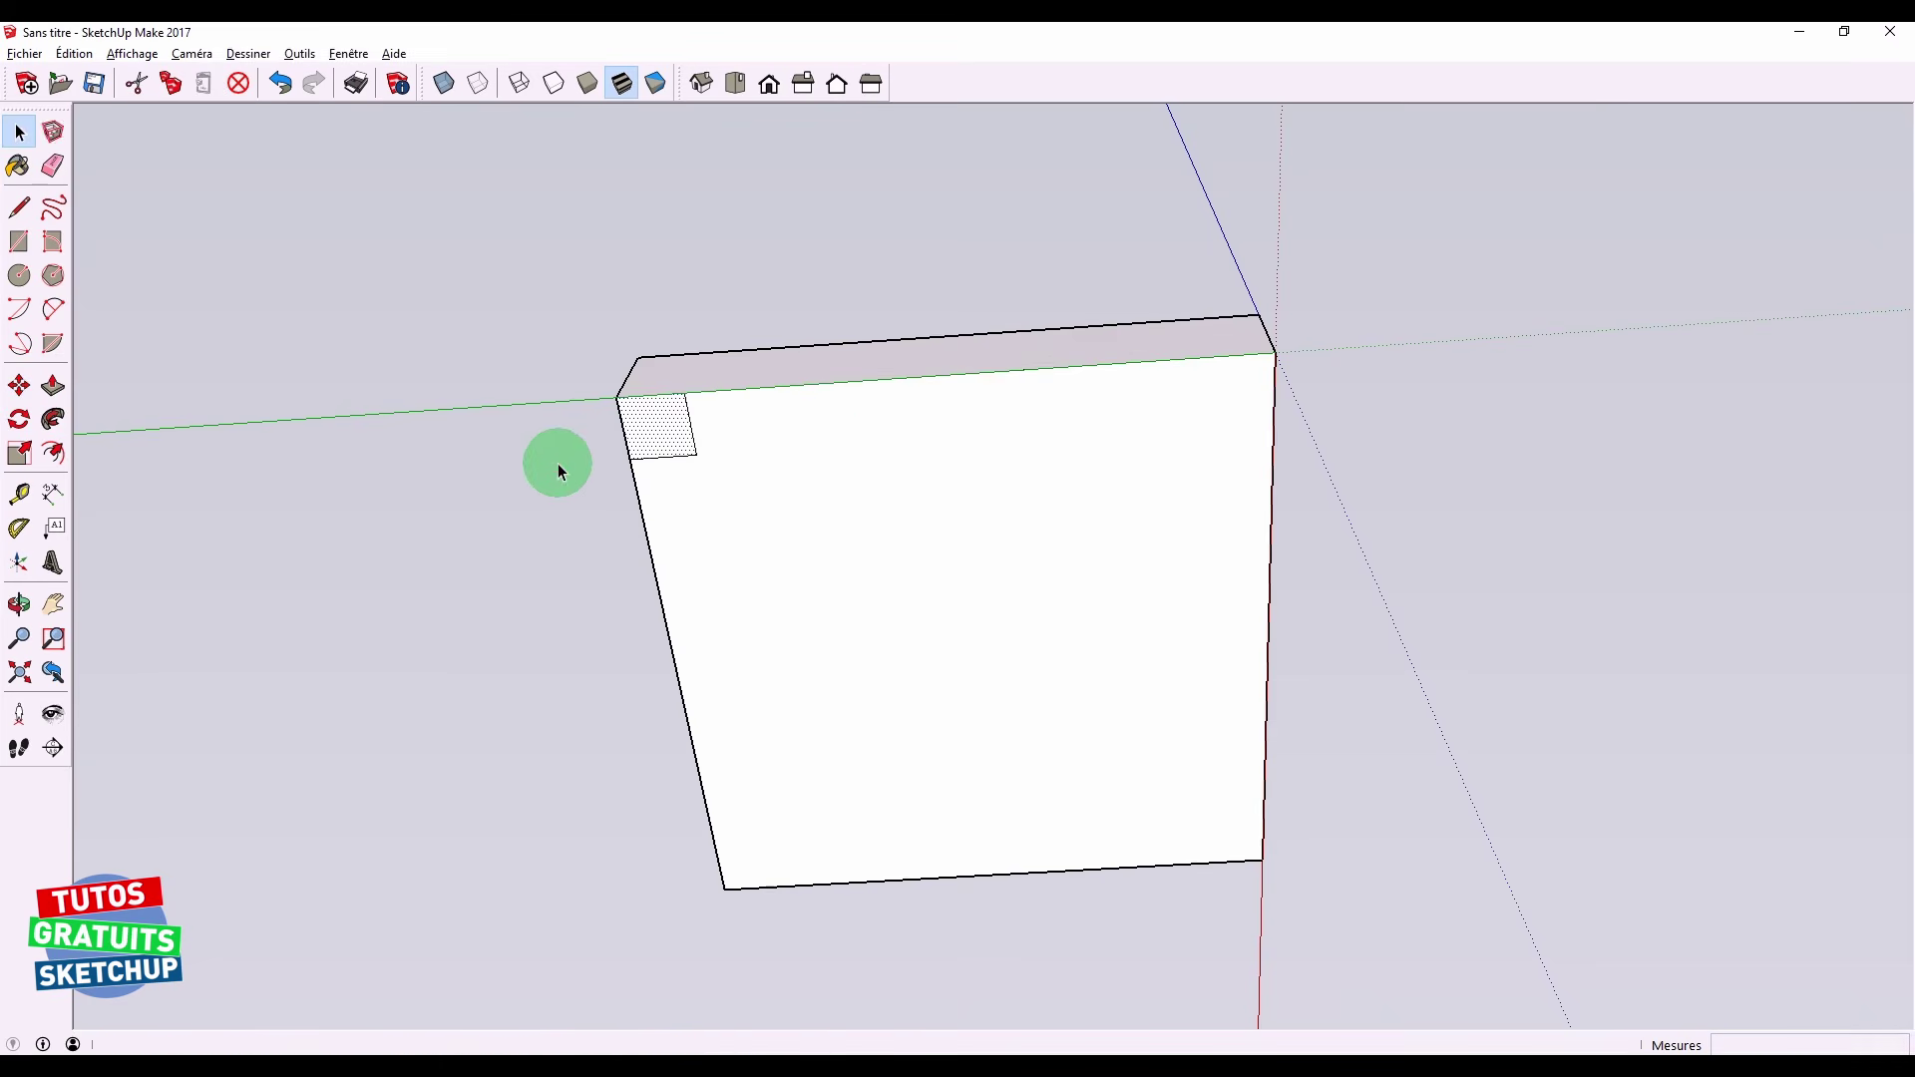
Try moving only the square's inner endpoint on the green-axis edge about 36 mm with nothing selected, and revert it
{"action": "key", "text": "m"}
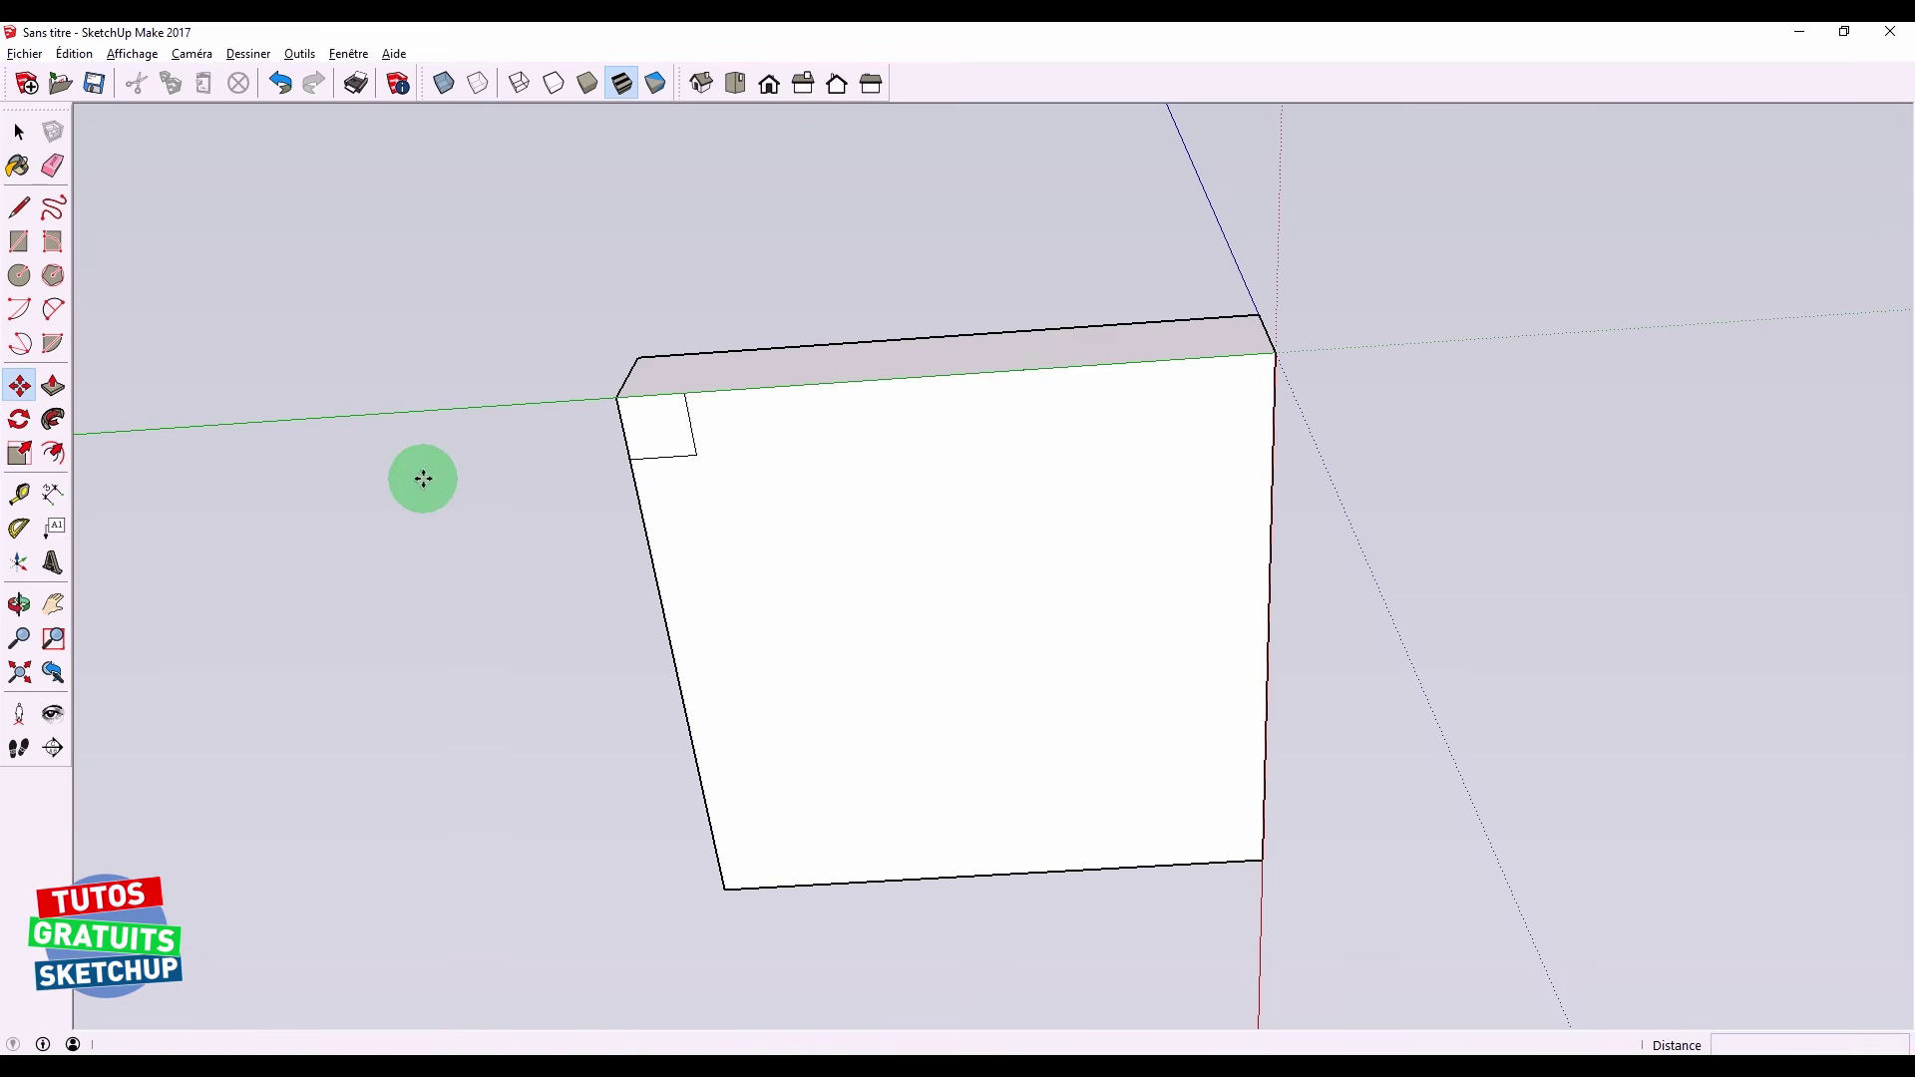
{"action": "left_click", "coordinate": [687, 396]}
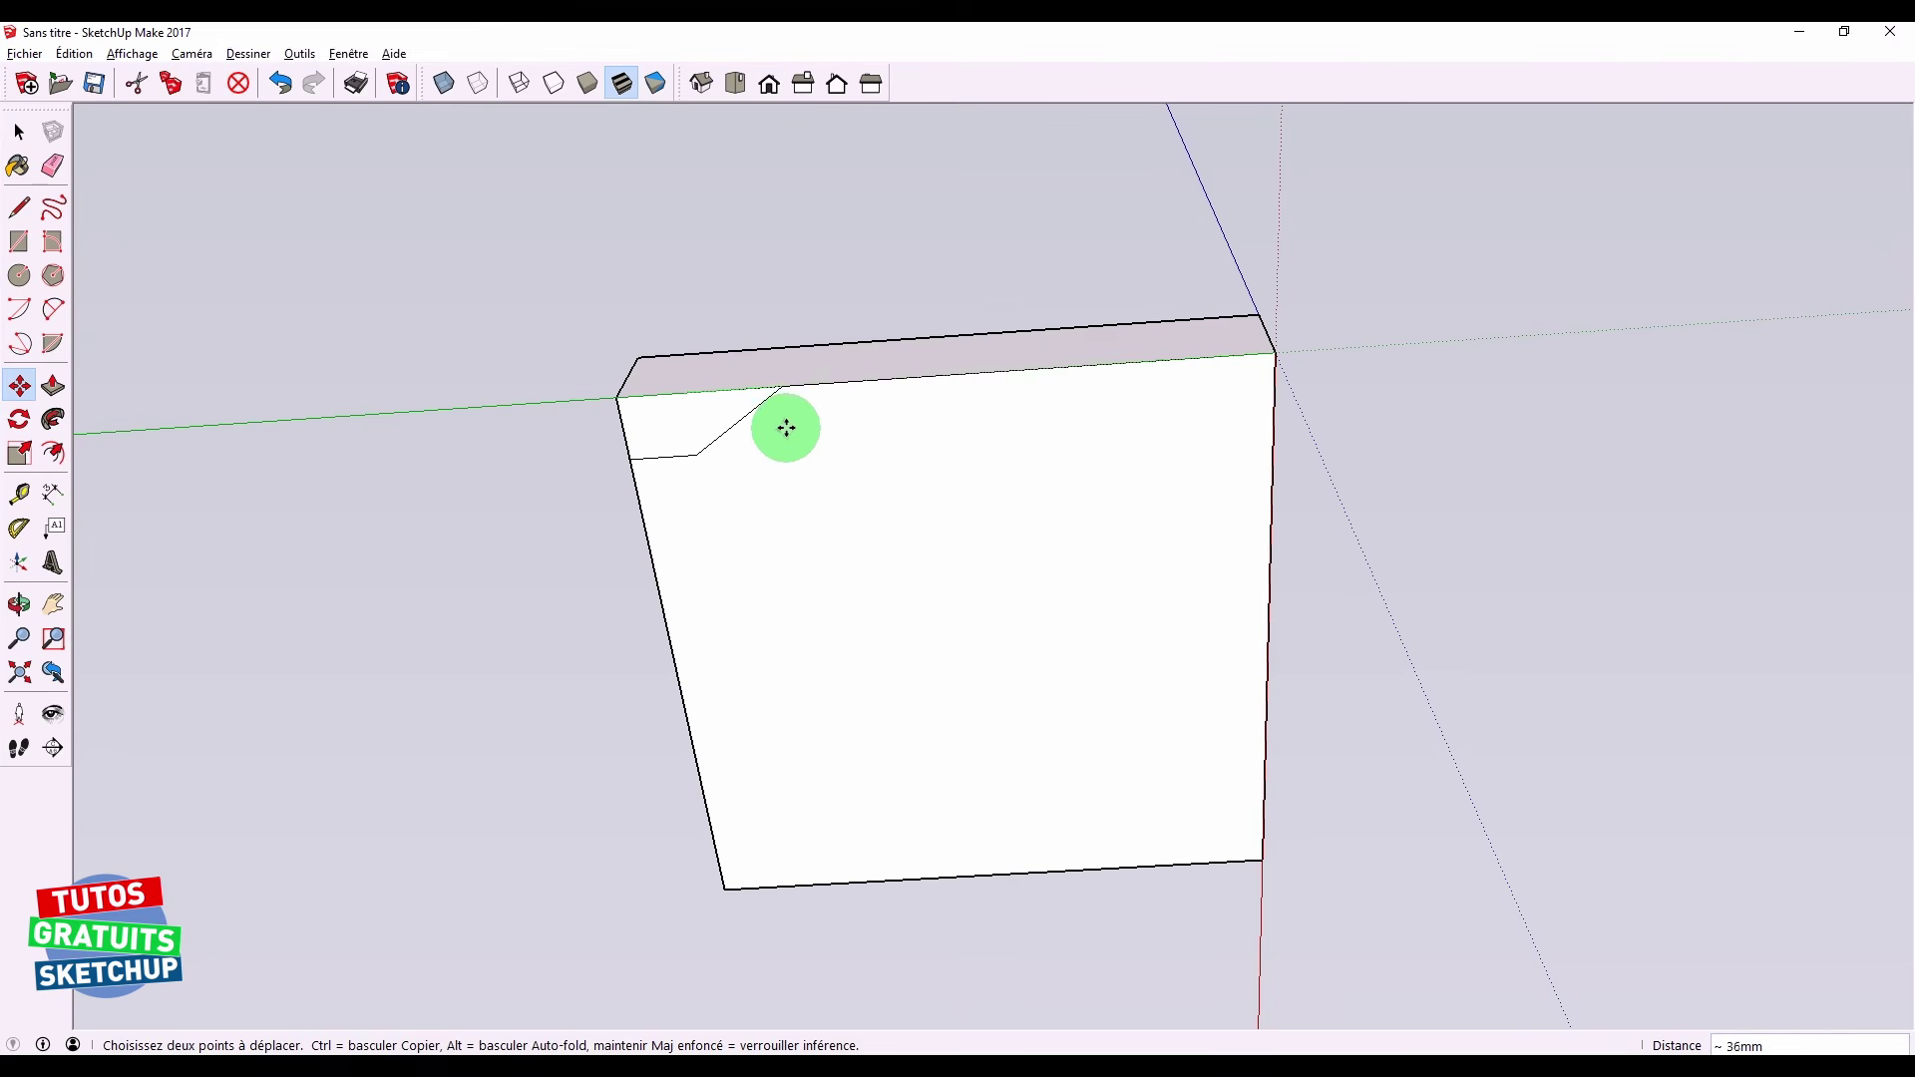
{"action": "key", "text": "Escape"}
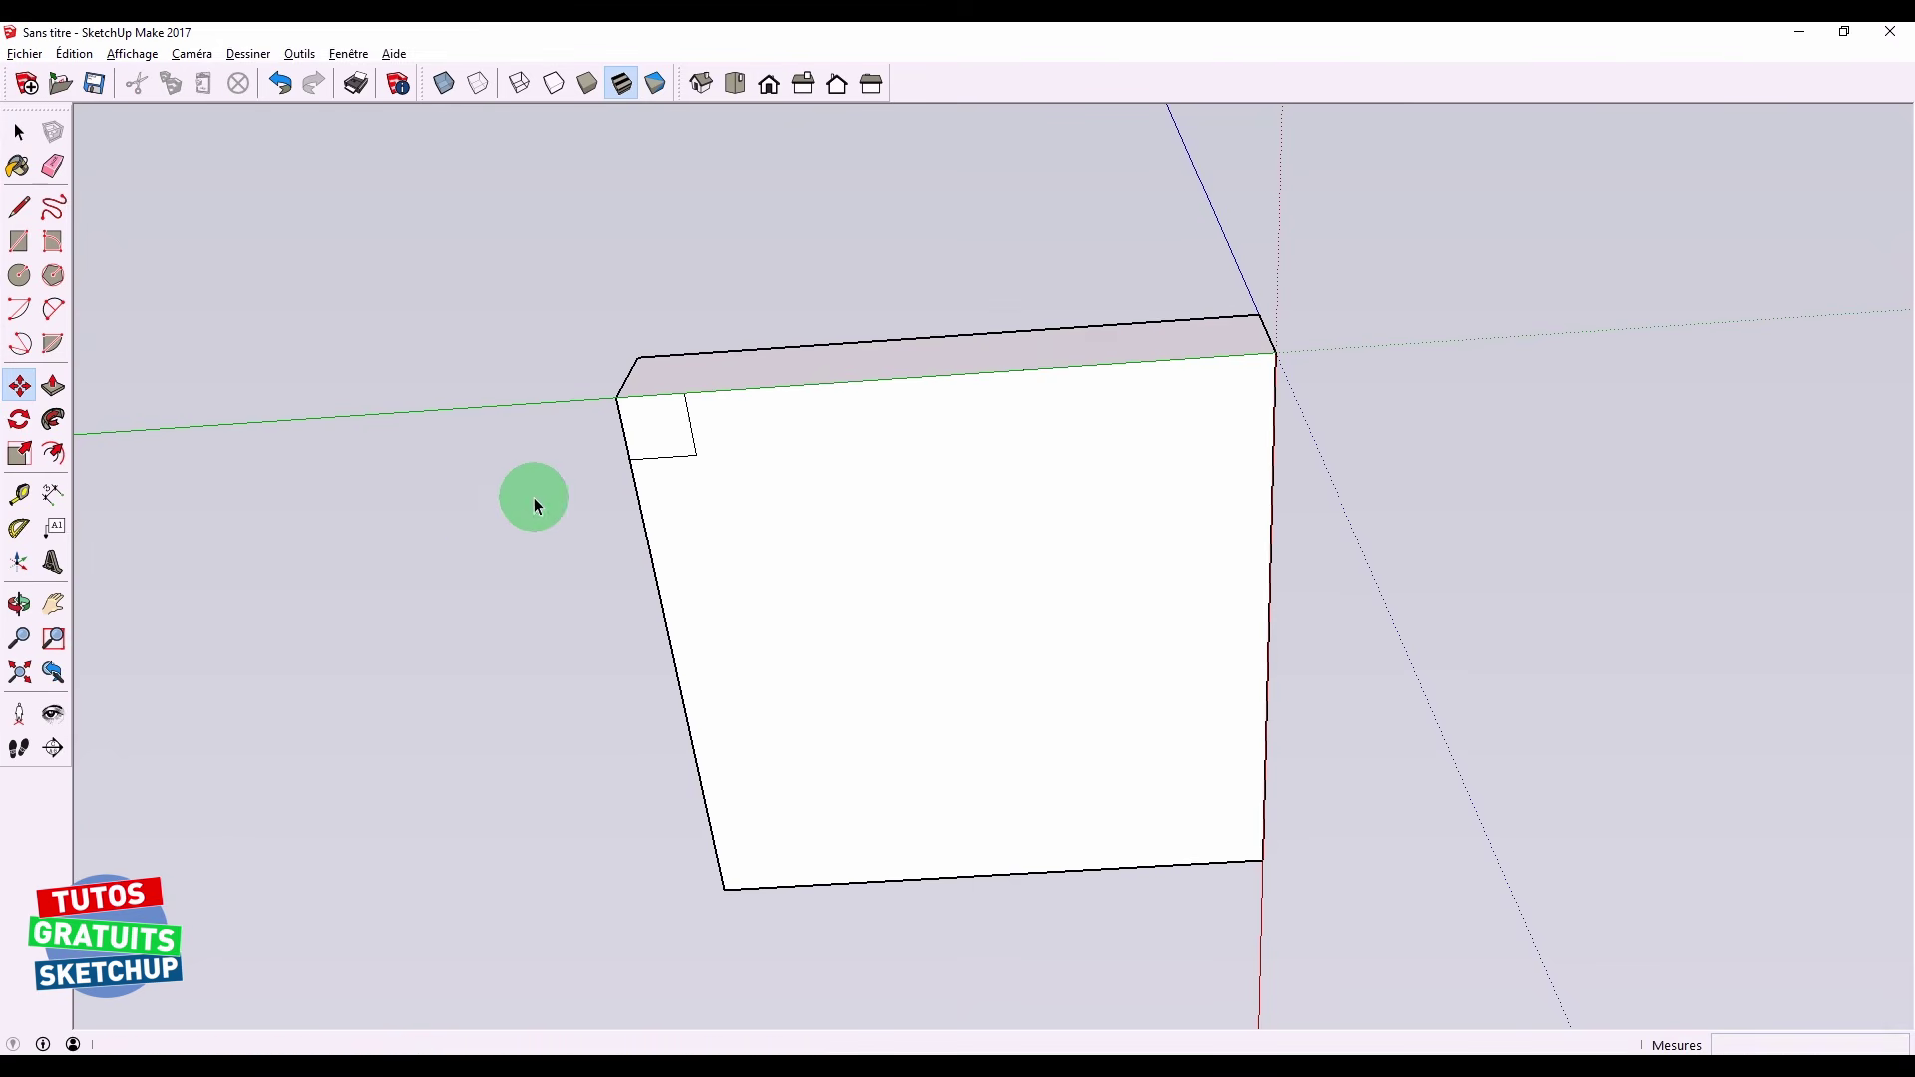
Copy the selected corner square to the origin corner, snapping its endpoint on the green-axis edge to the seat's corner
{"action": "key", "text": "space"}
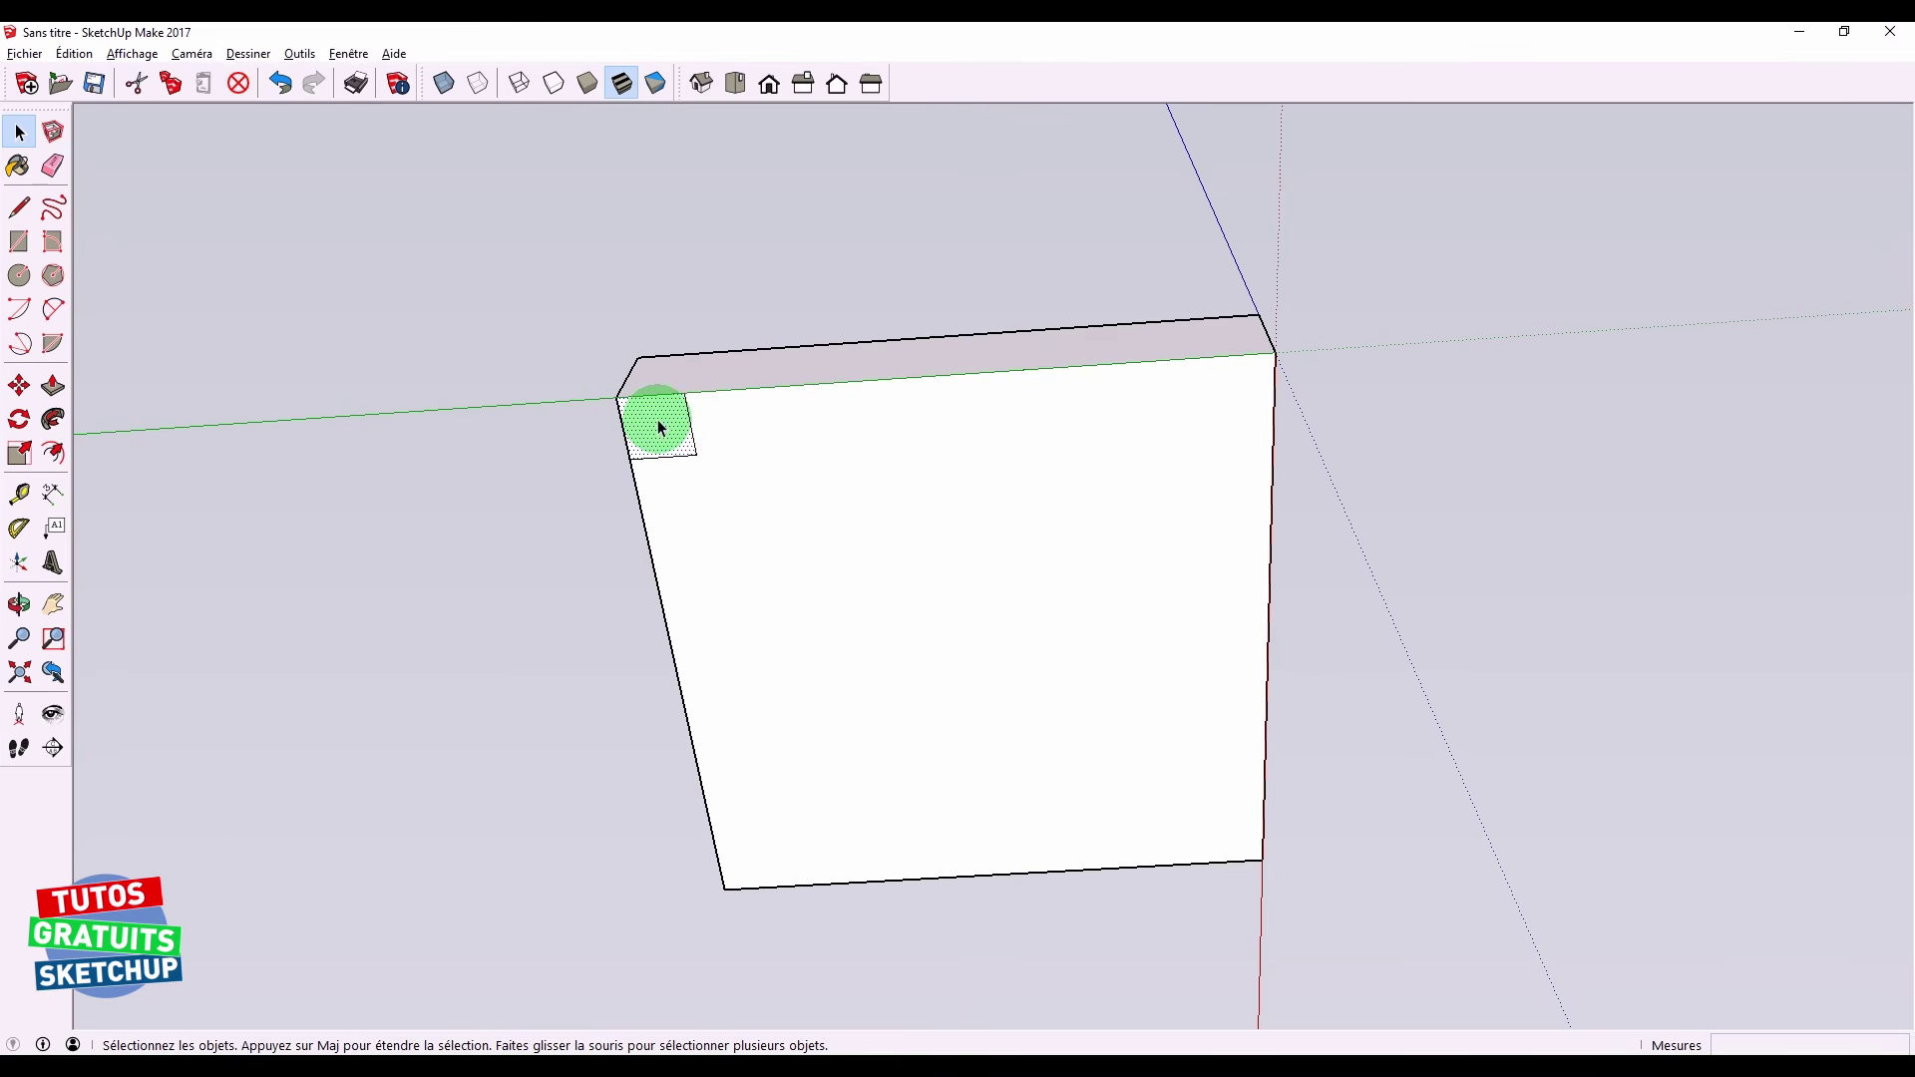
{"action": "key", "text": "m"}
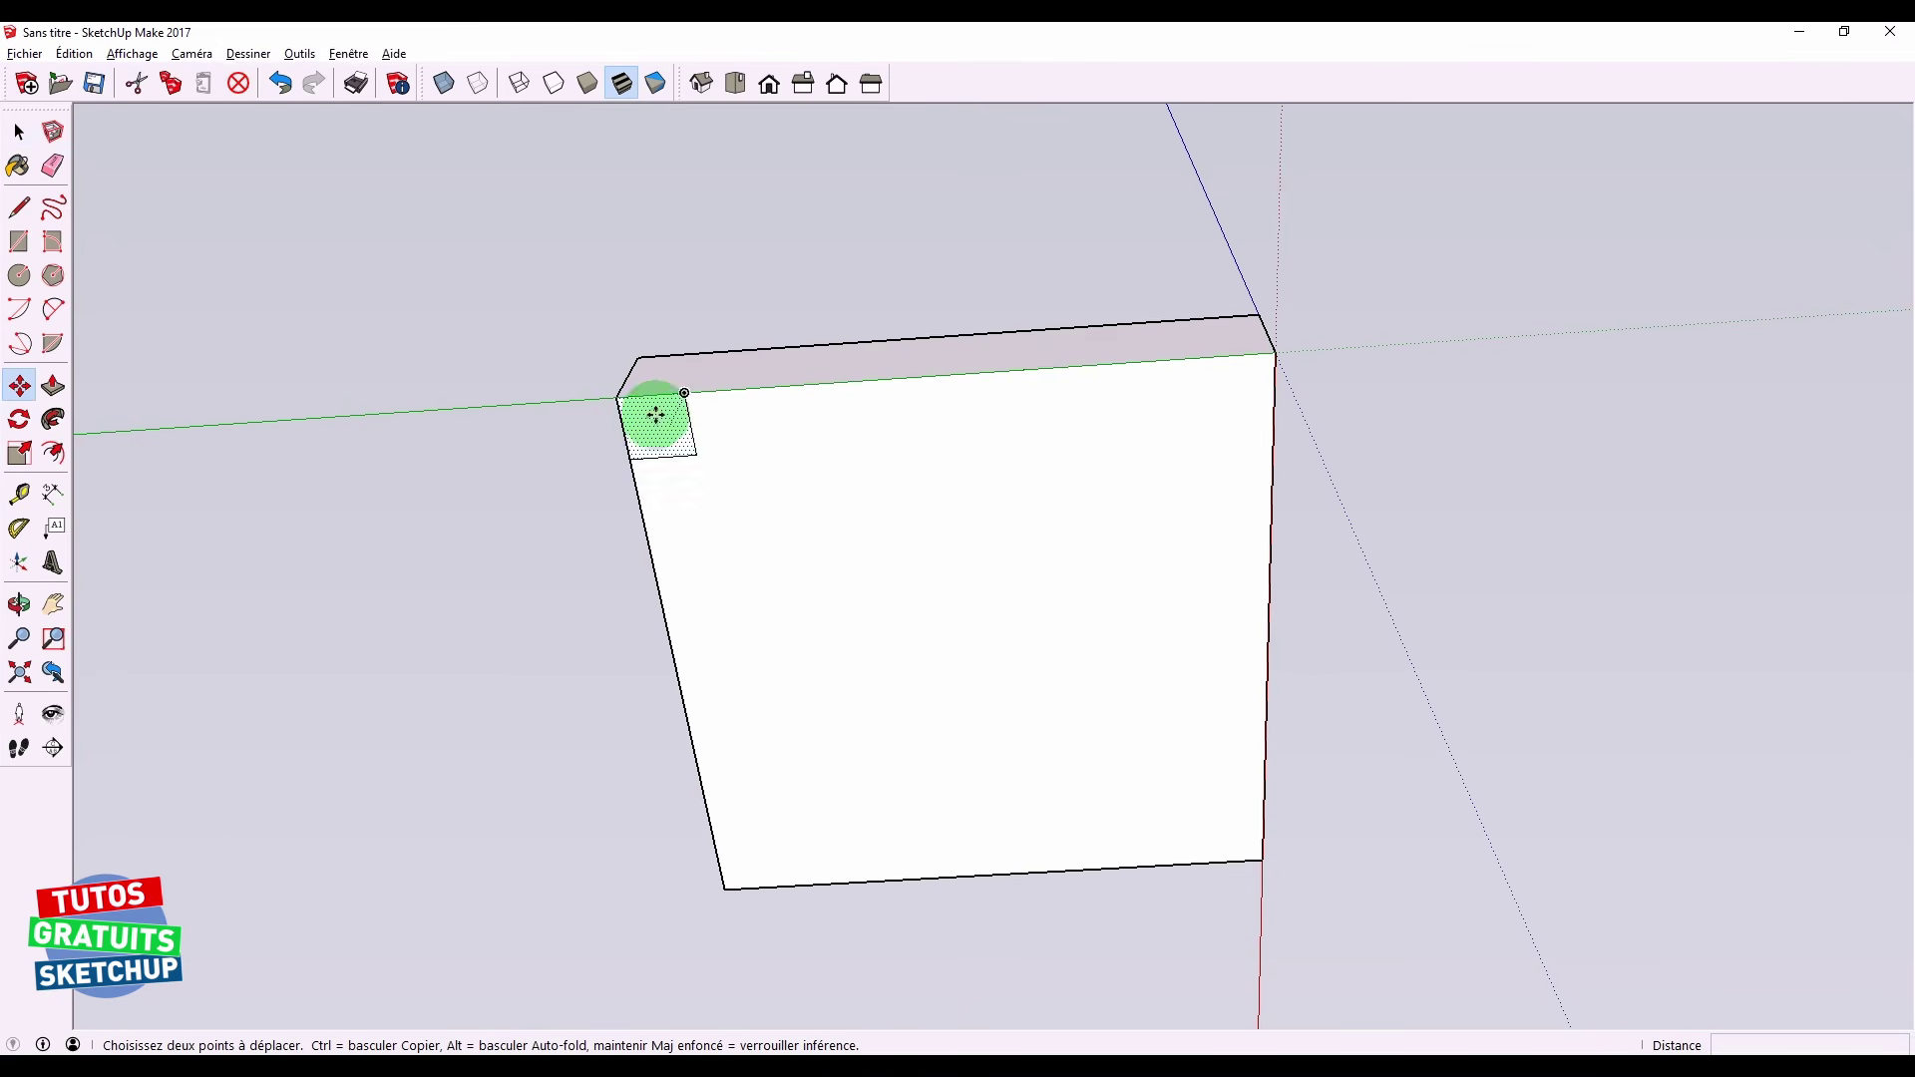
{"action": "left_click_drag", "start_coordinate": [683, 396], "coordinate": [1272, 356]}
{"action": "key", "text": "ctrl"}
{"action": "key", "text": "ctrl"}
{"action": "key", "text": "ctrl"}
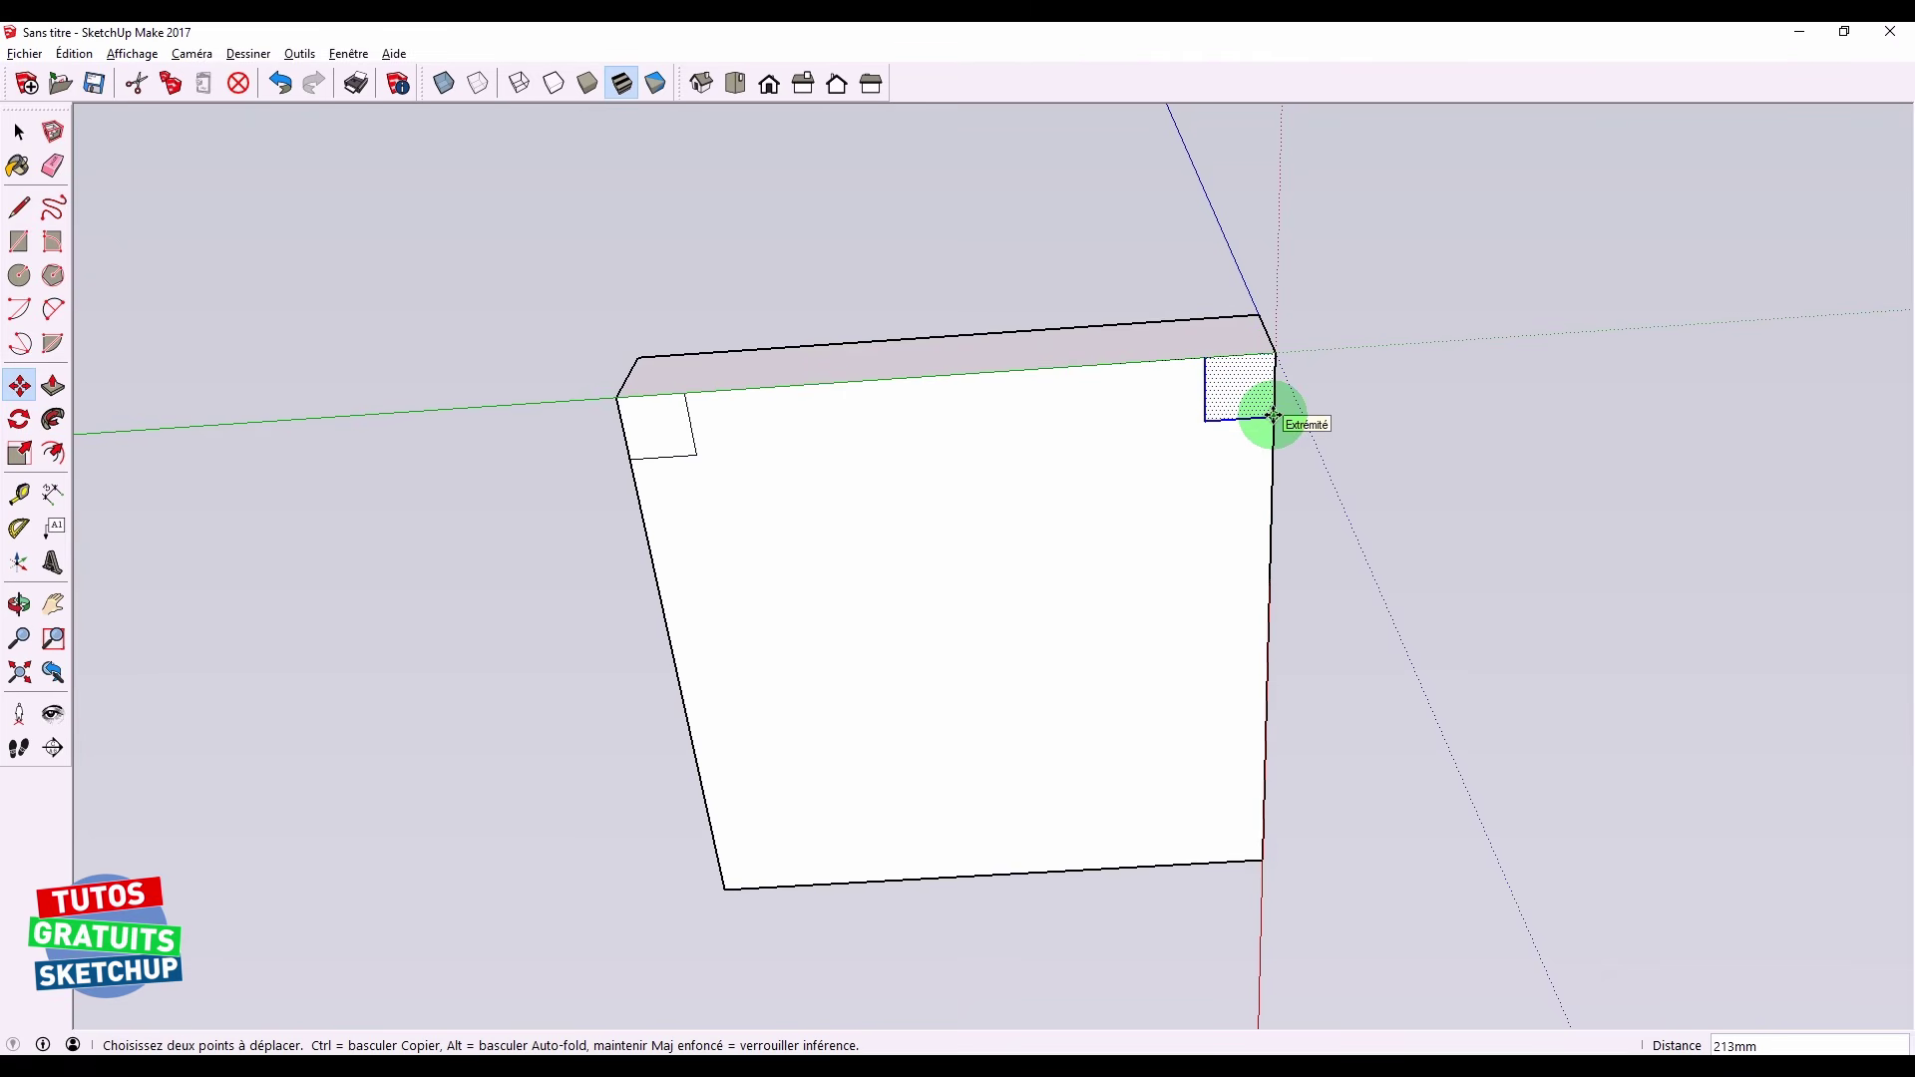
Copy the corner square to the seat's two remaining corners, snapping each copy by its endpoint to the corner
{"action": "left_click", "coordinate": [1272, 415]}
{"action": "key", "text": "ctrl"}
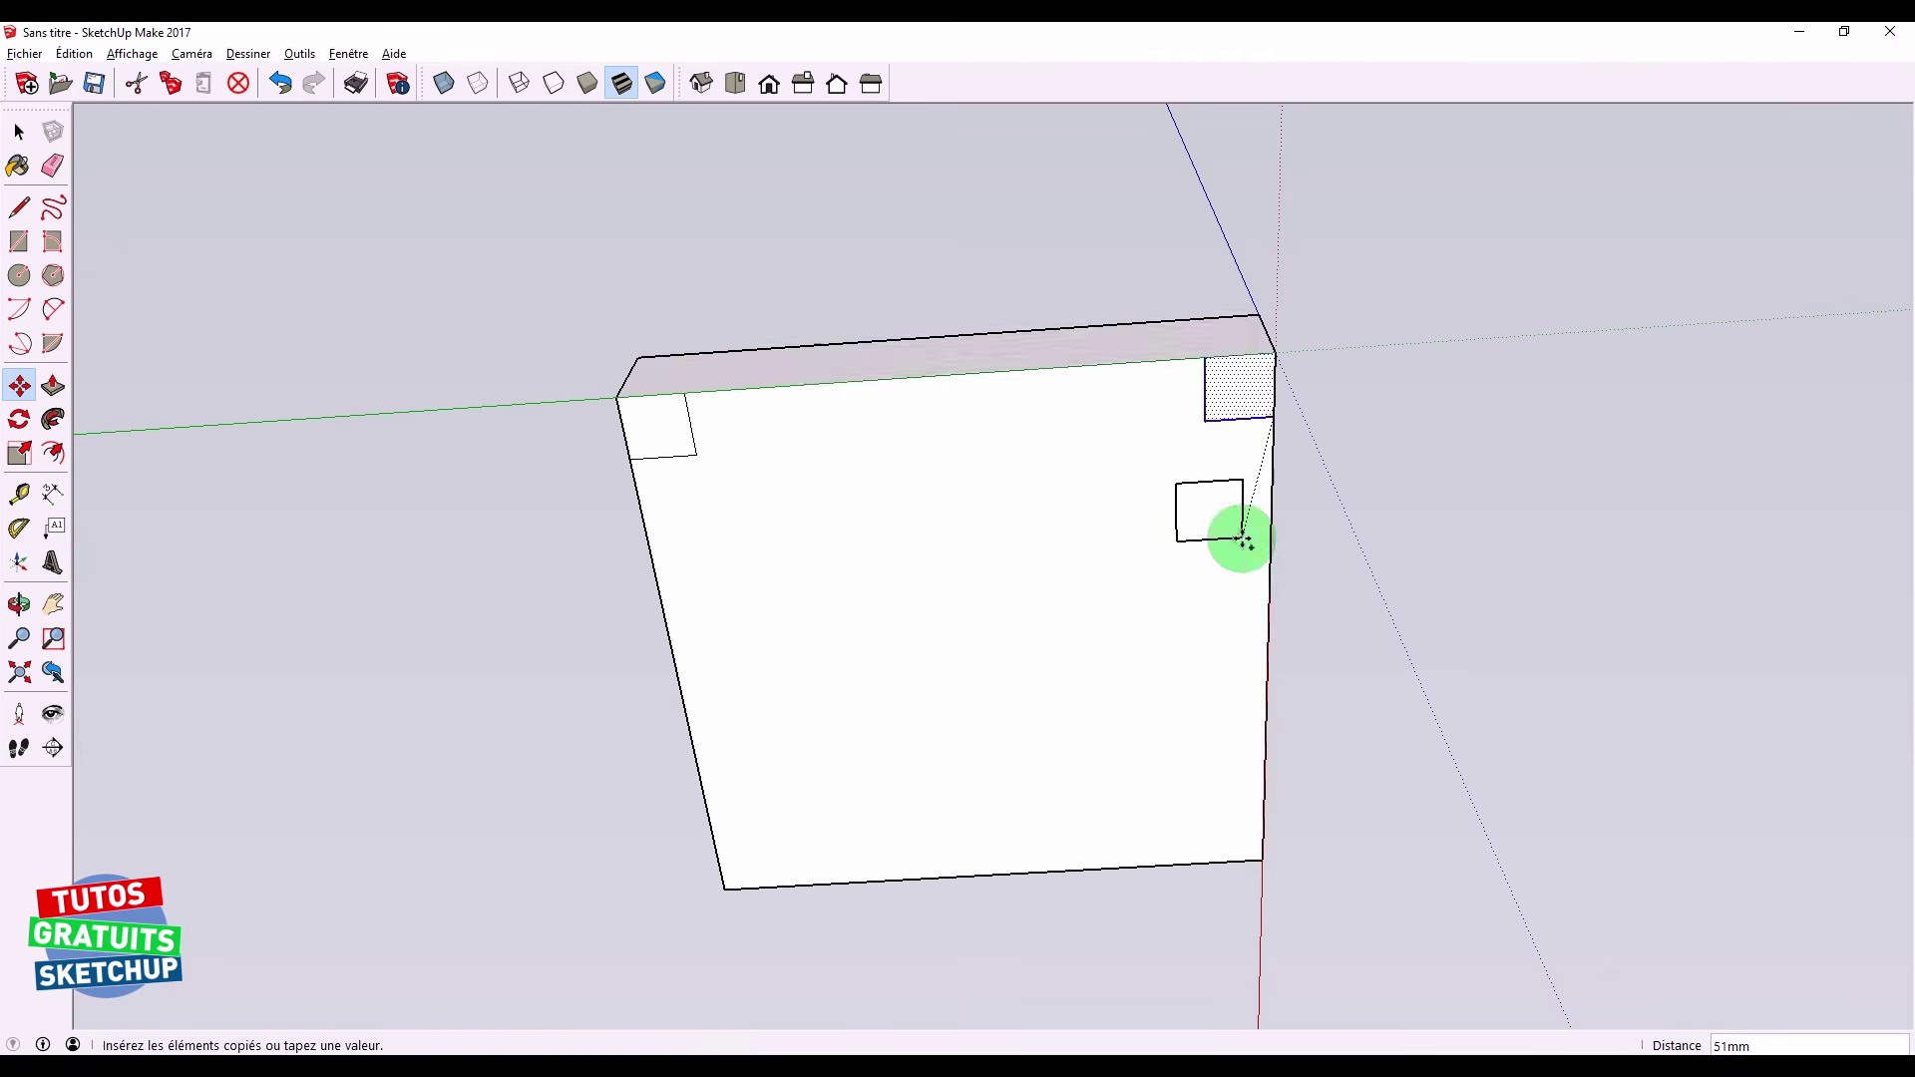
{"action": "left_click", "coordinate": [1262, 858]}
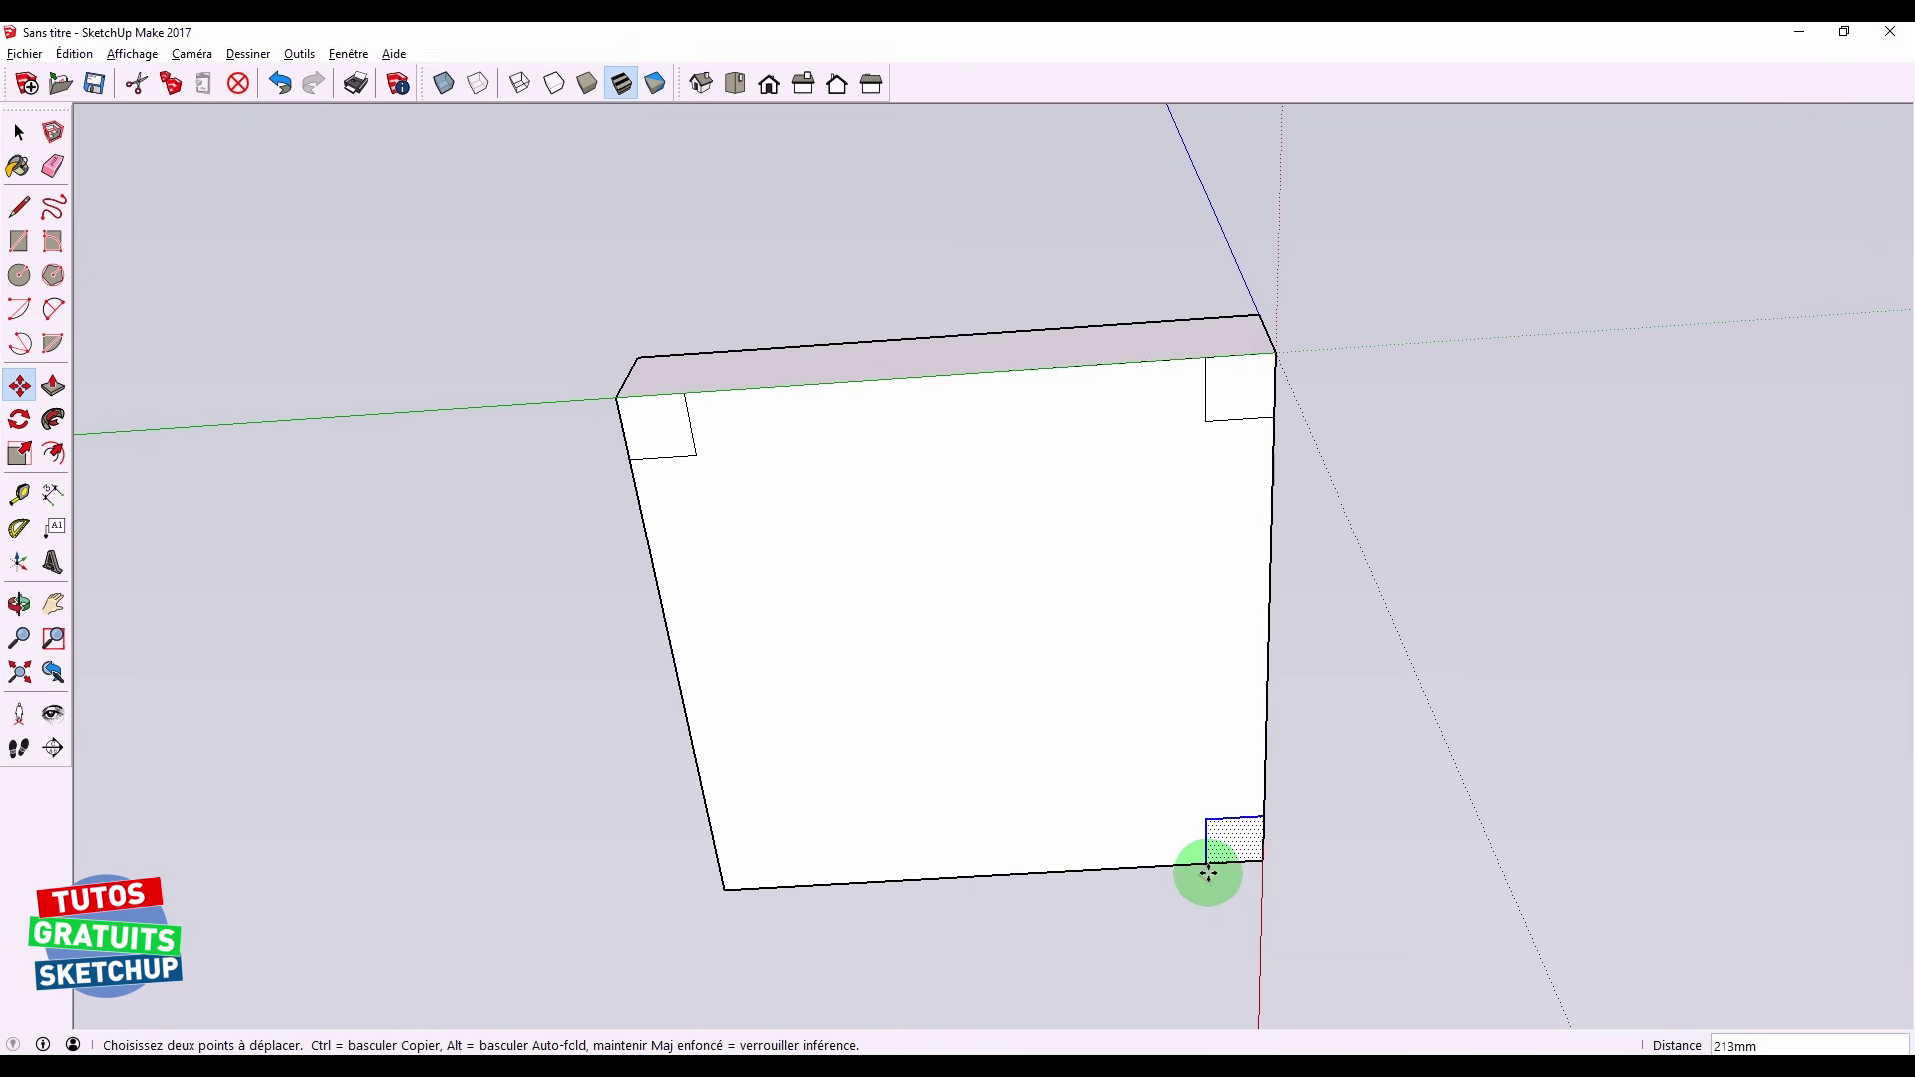
{"action": "left_click", "coordinate": [1202, 864]}
{"action": "key", "text": "ctrl"}
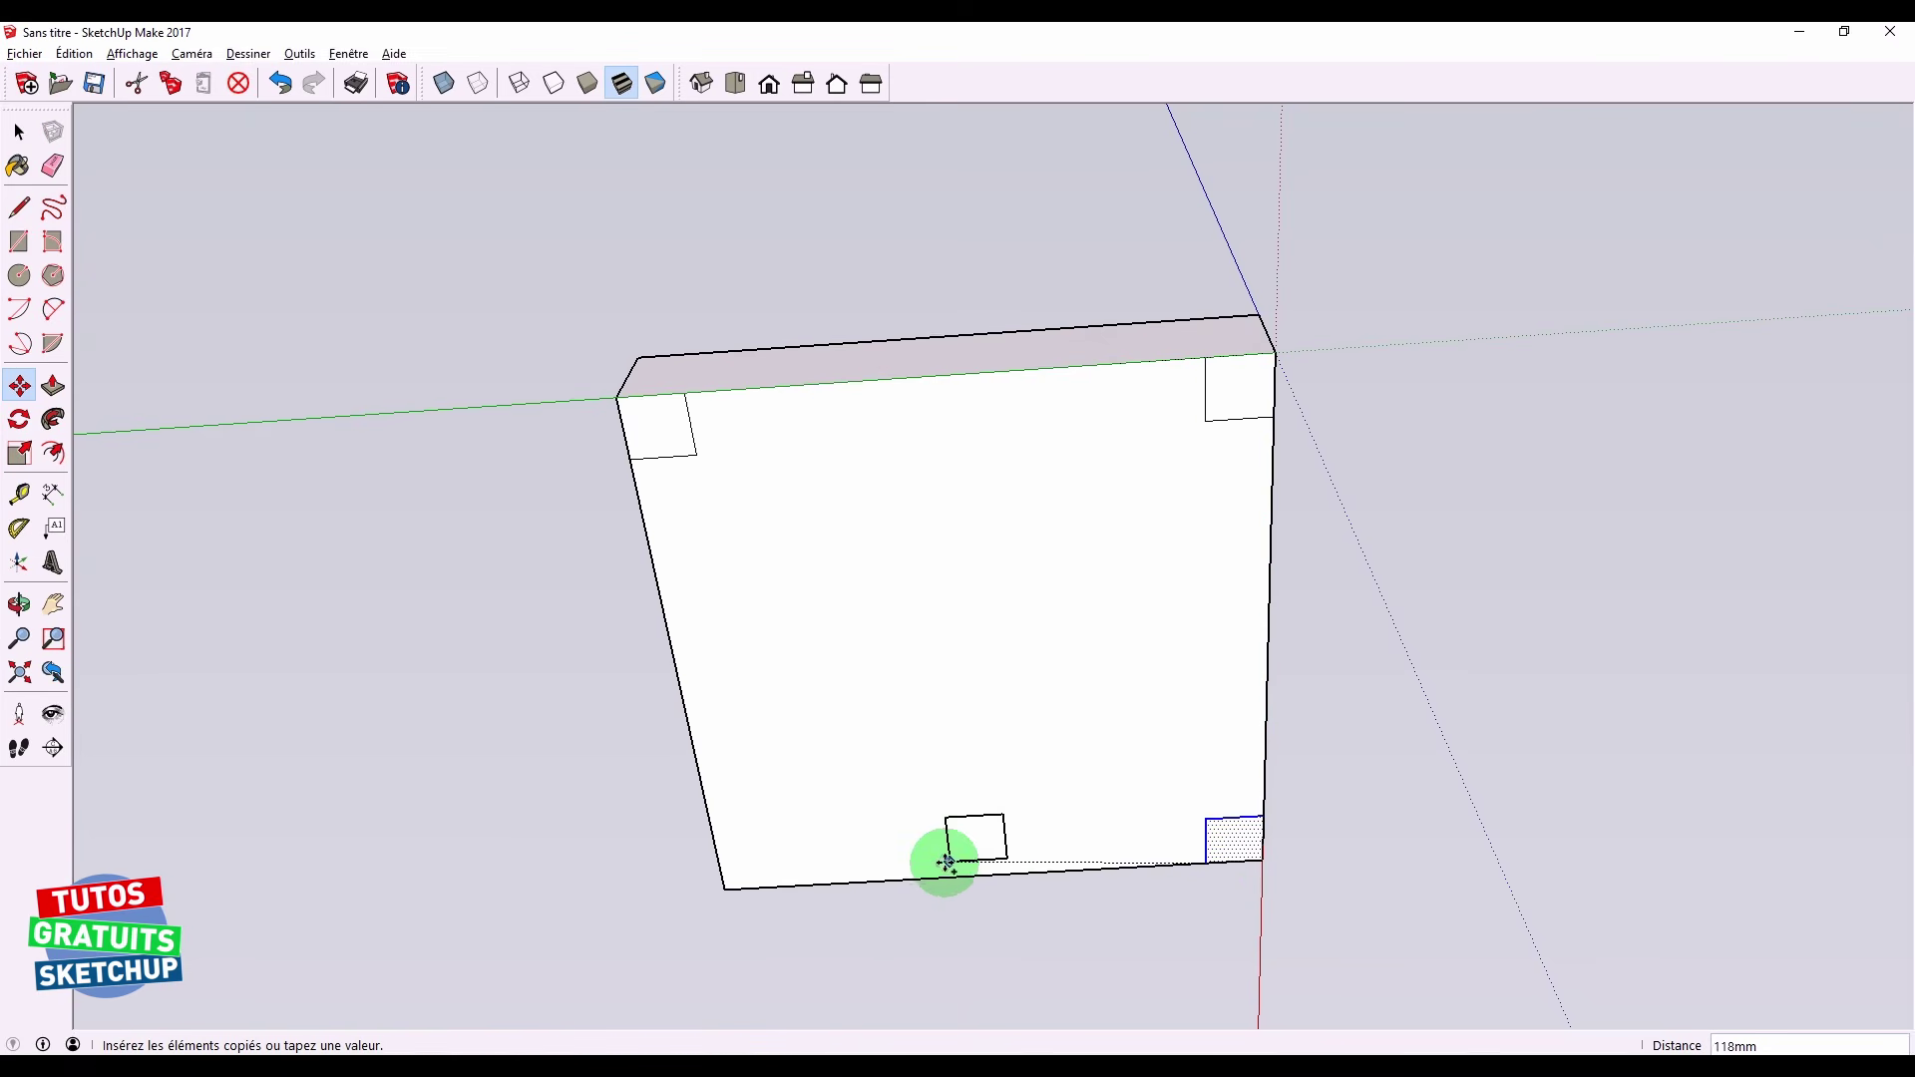
{"action": "left_click", "coordinate": [725, 886]}
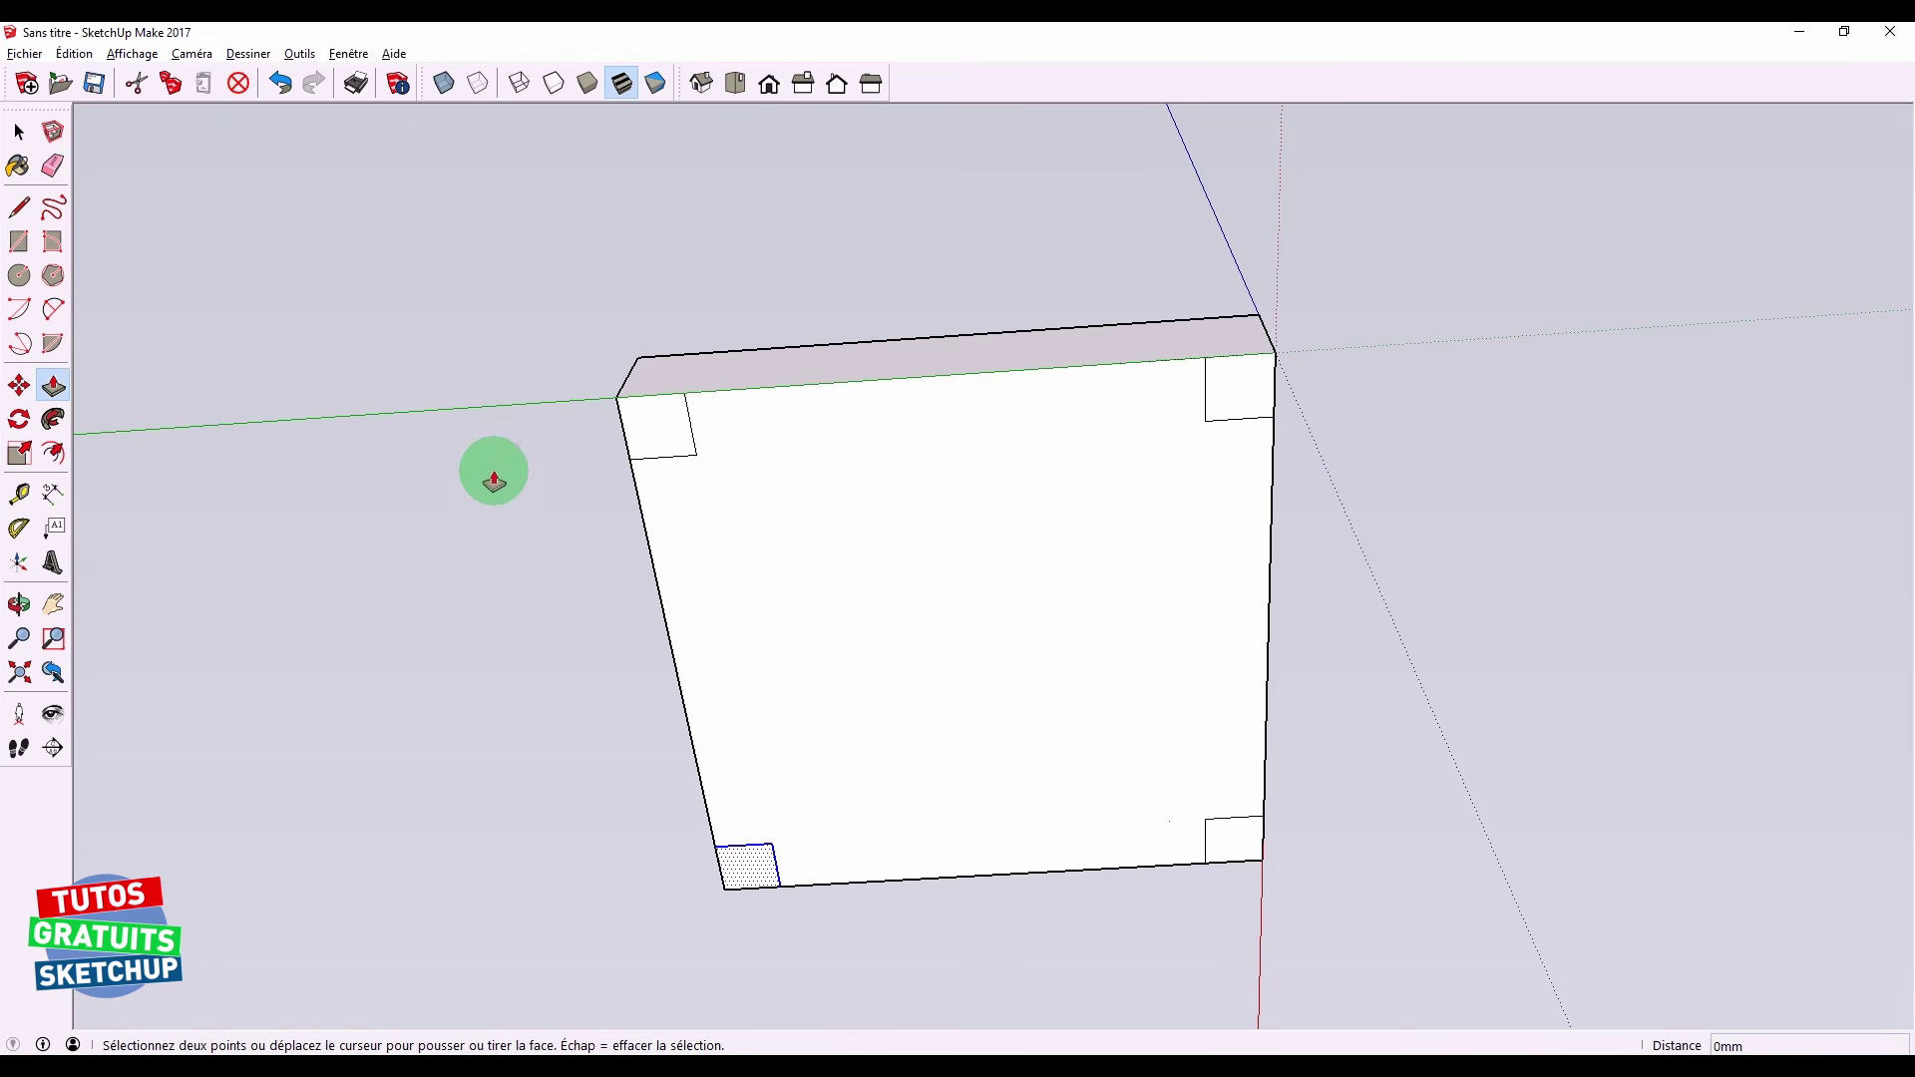
Try extruding the preselected last copied square 72 mm downward with Push/Pull, and revert the extrusion
{"action": "middle_click_drag", "start_coordinate": [492, 470], "coordinate": [663, 564]}
{"action": "type", "text": "72"}
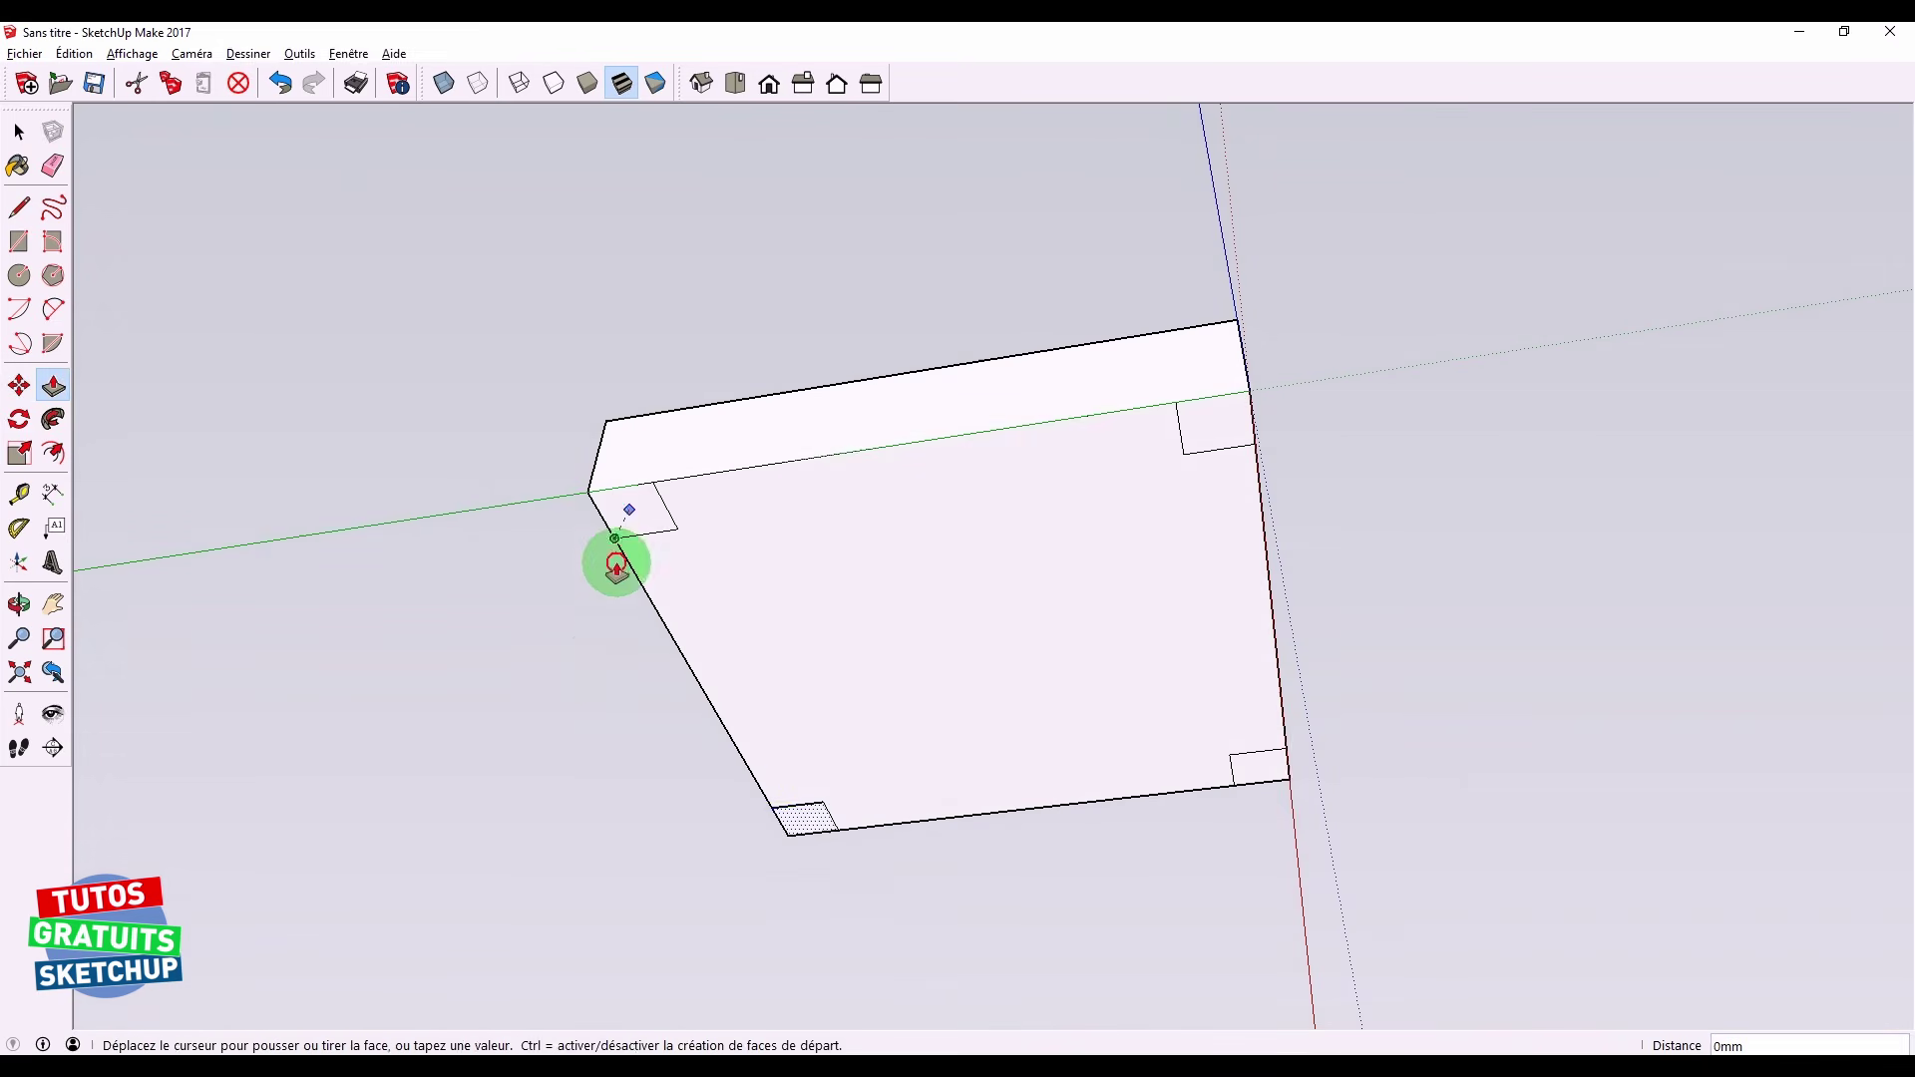
{"action": "key", "text": "Return"}
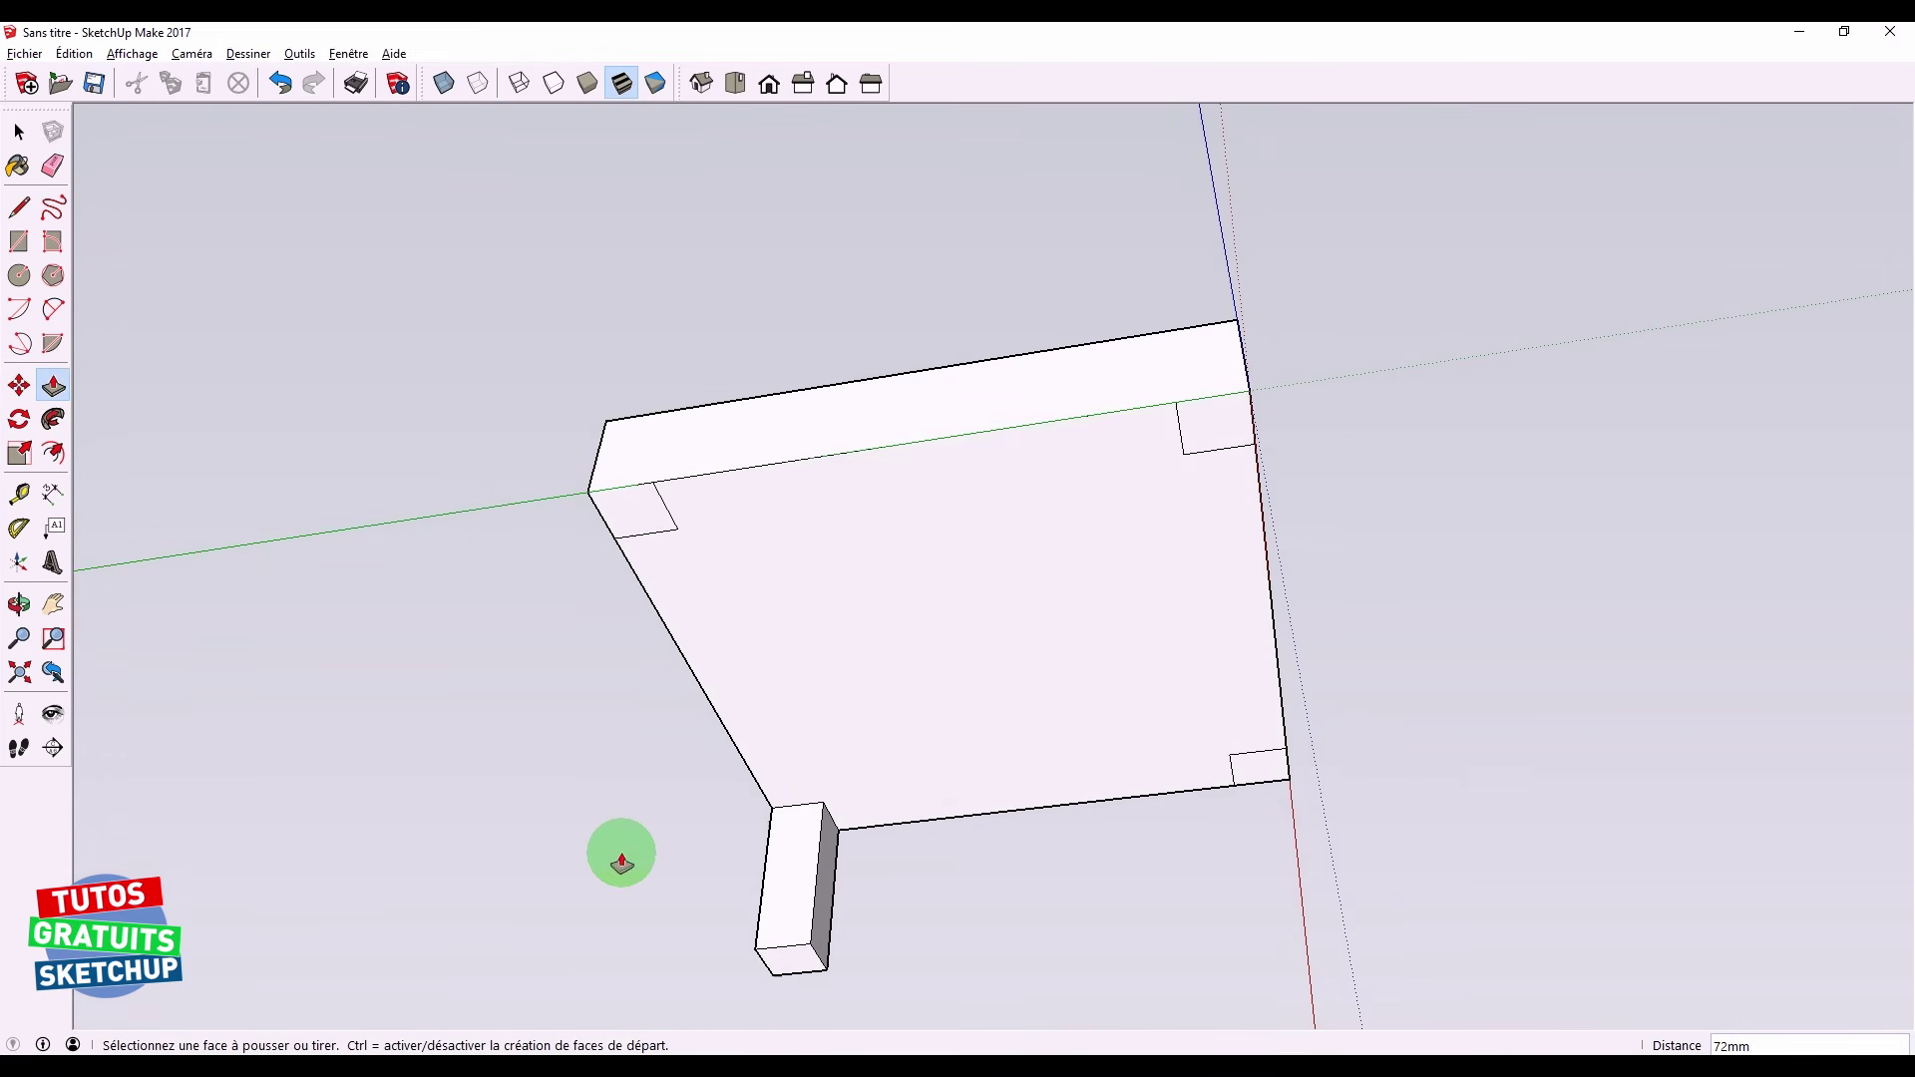
{"action": "key", "text": "ctrl+z"}
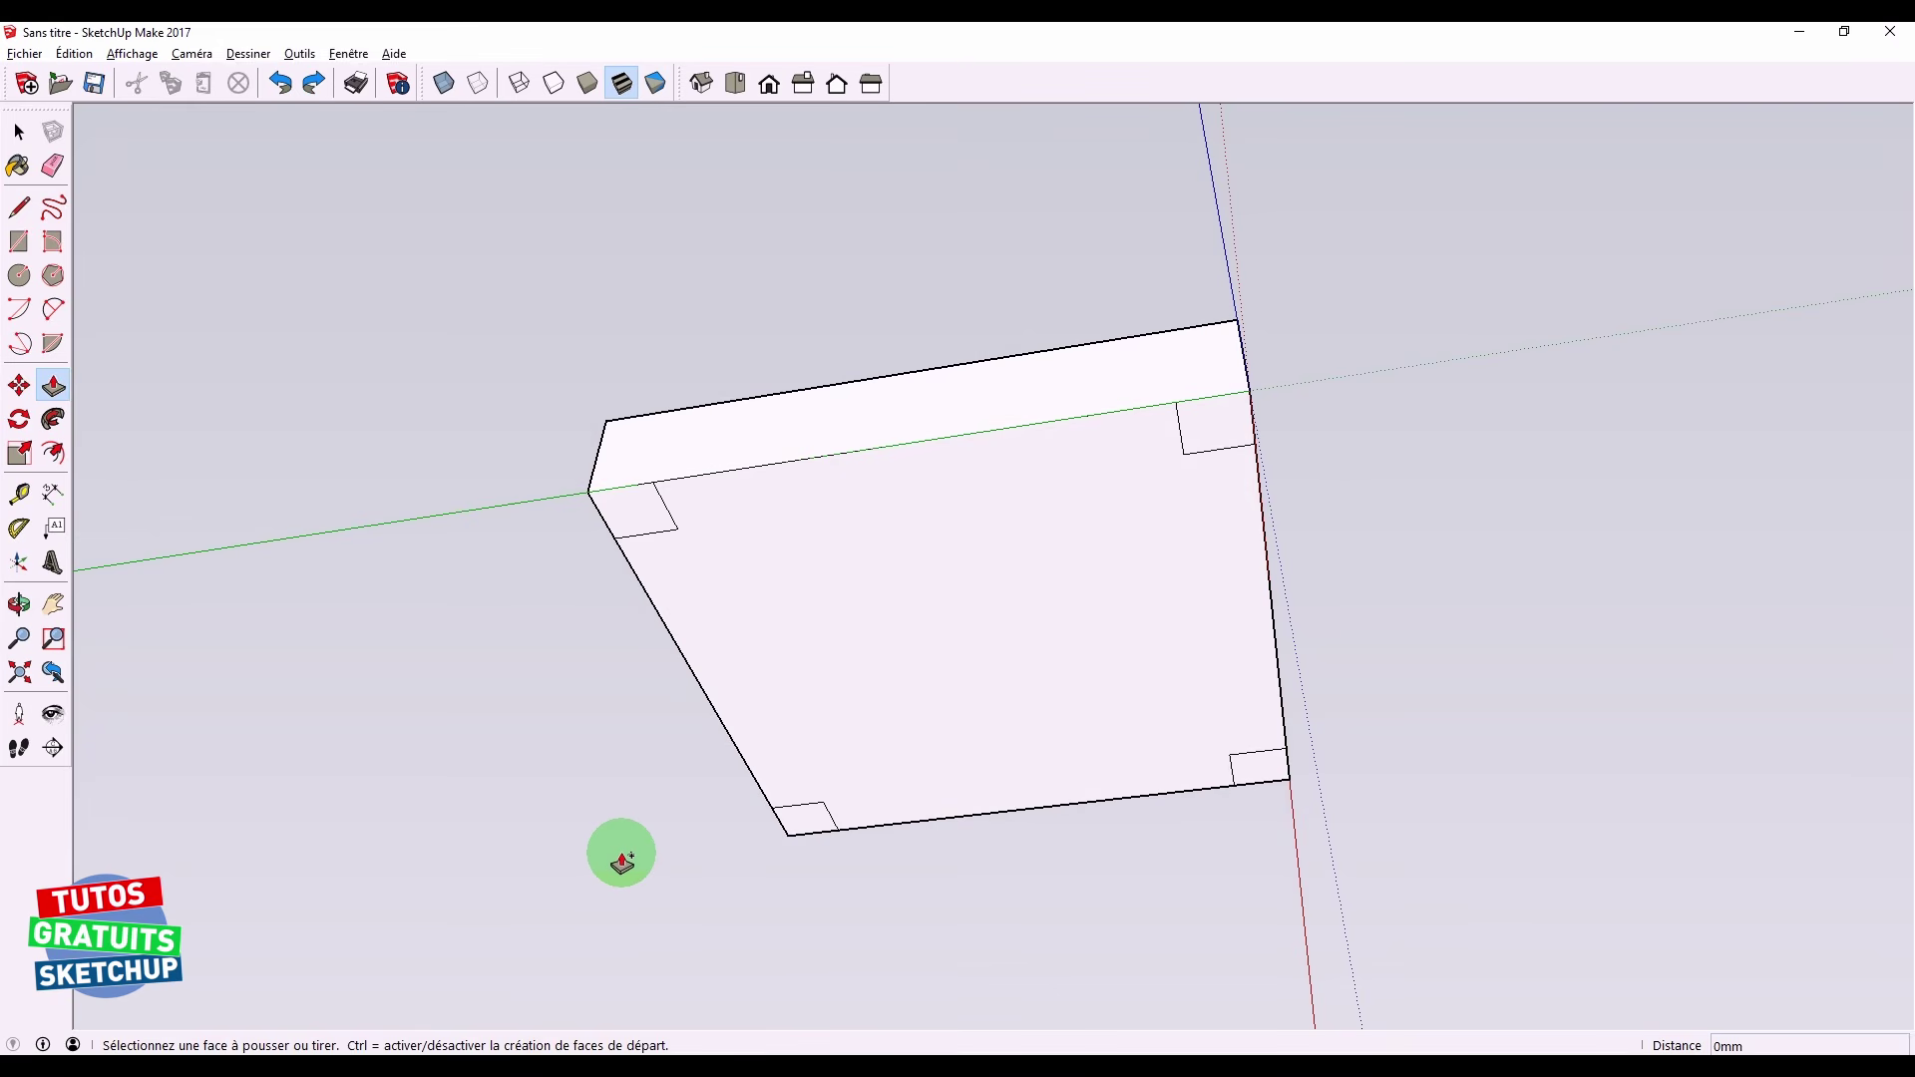
{"action": "key", "text": "space"}
{"action": "left_click", "coordinate": [804, 816]}
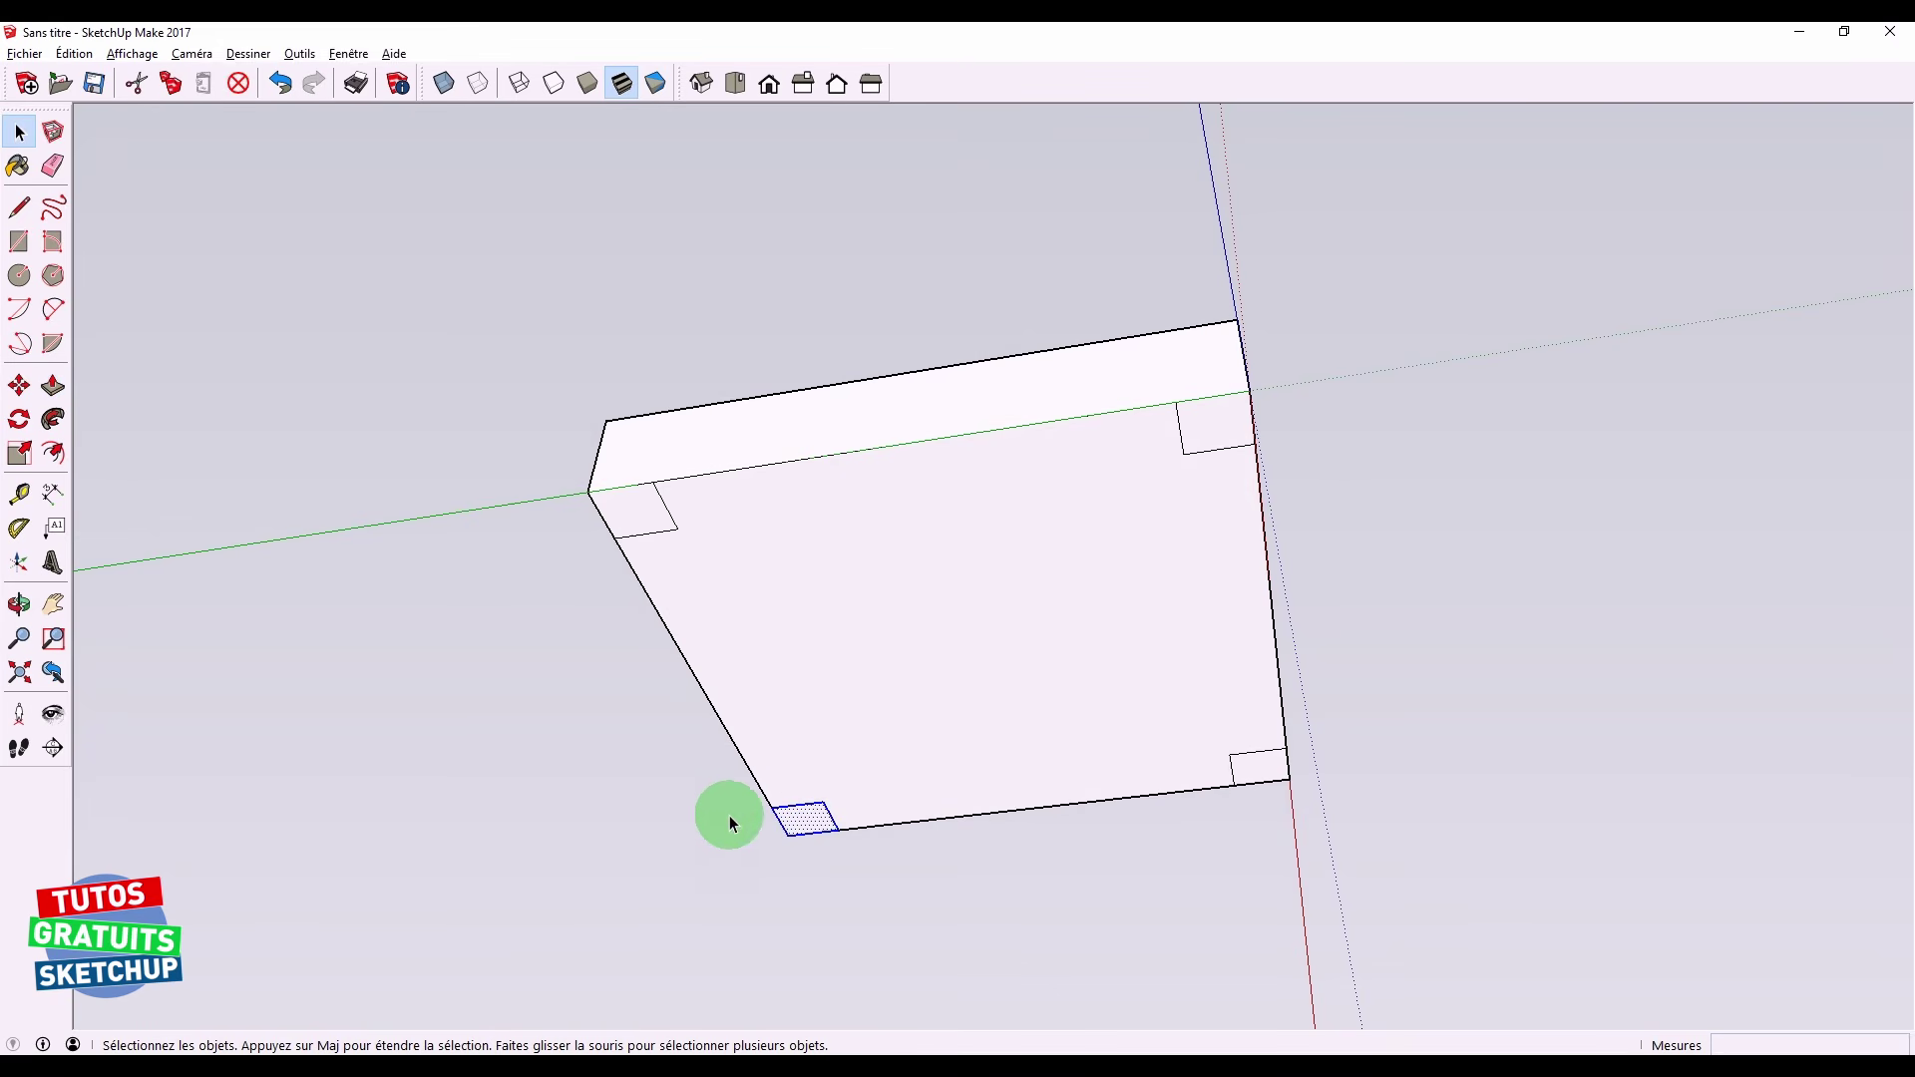
{"action": "key", "text": "p"}
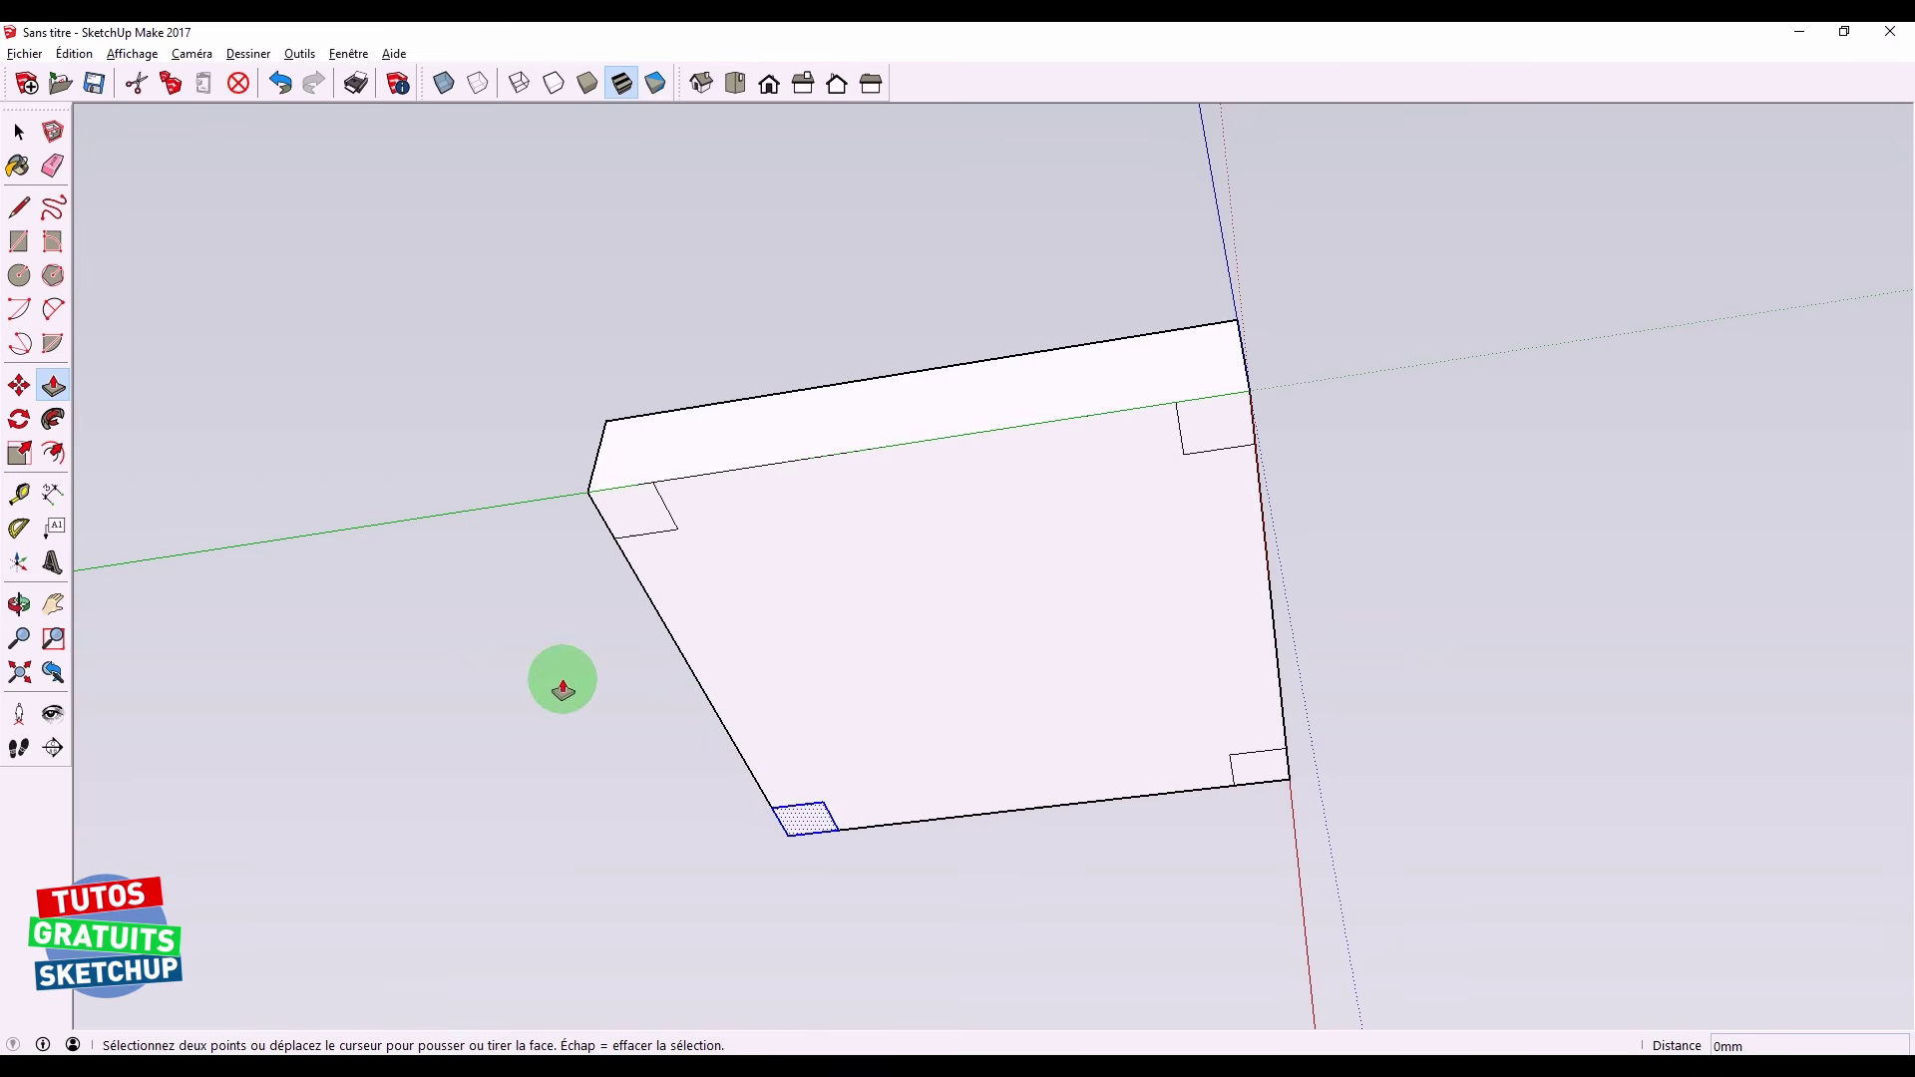
{"action": "key", "text": "space"}
{"action": "left_click", "coordinate": [545, 662]}
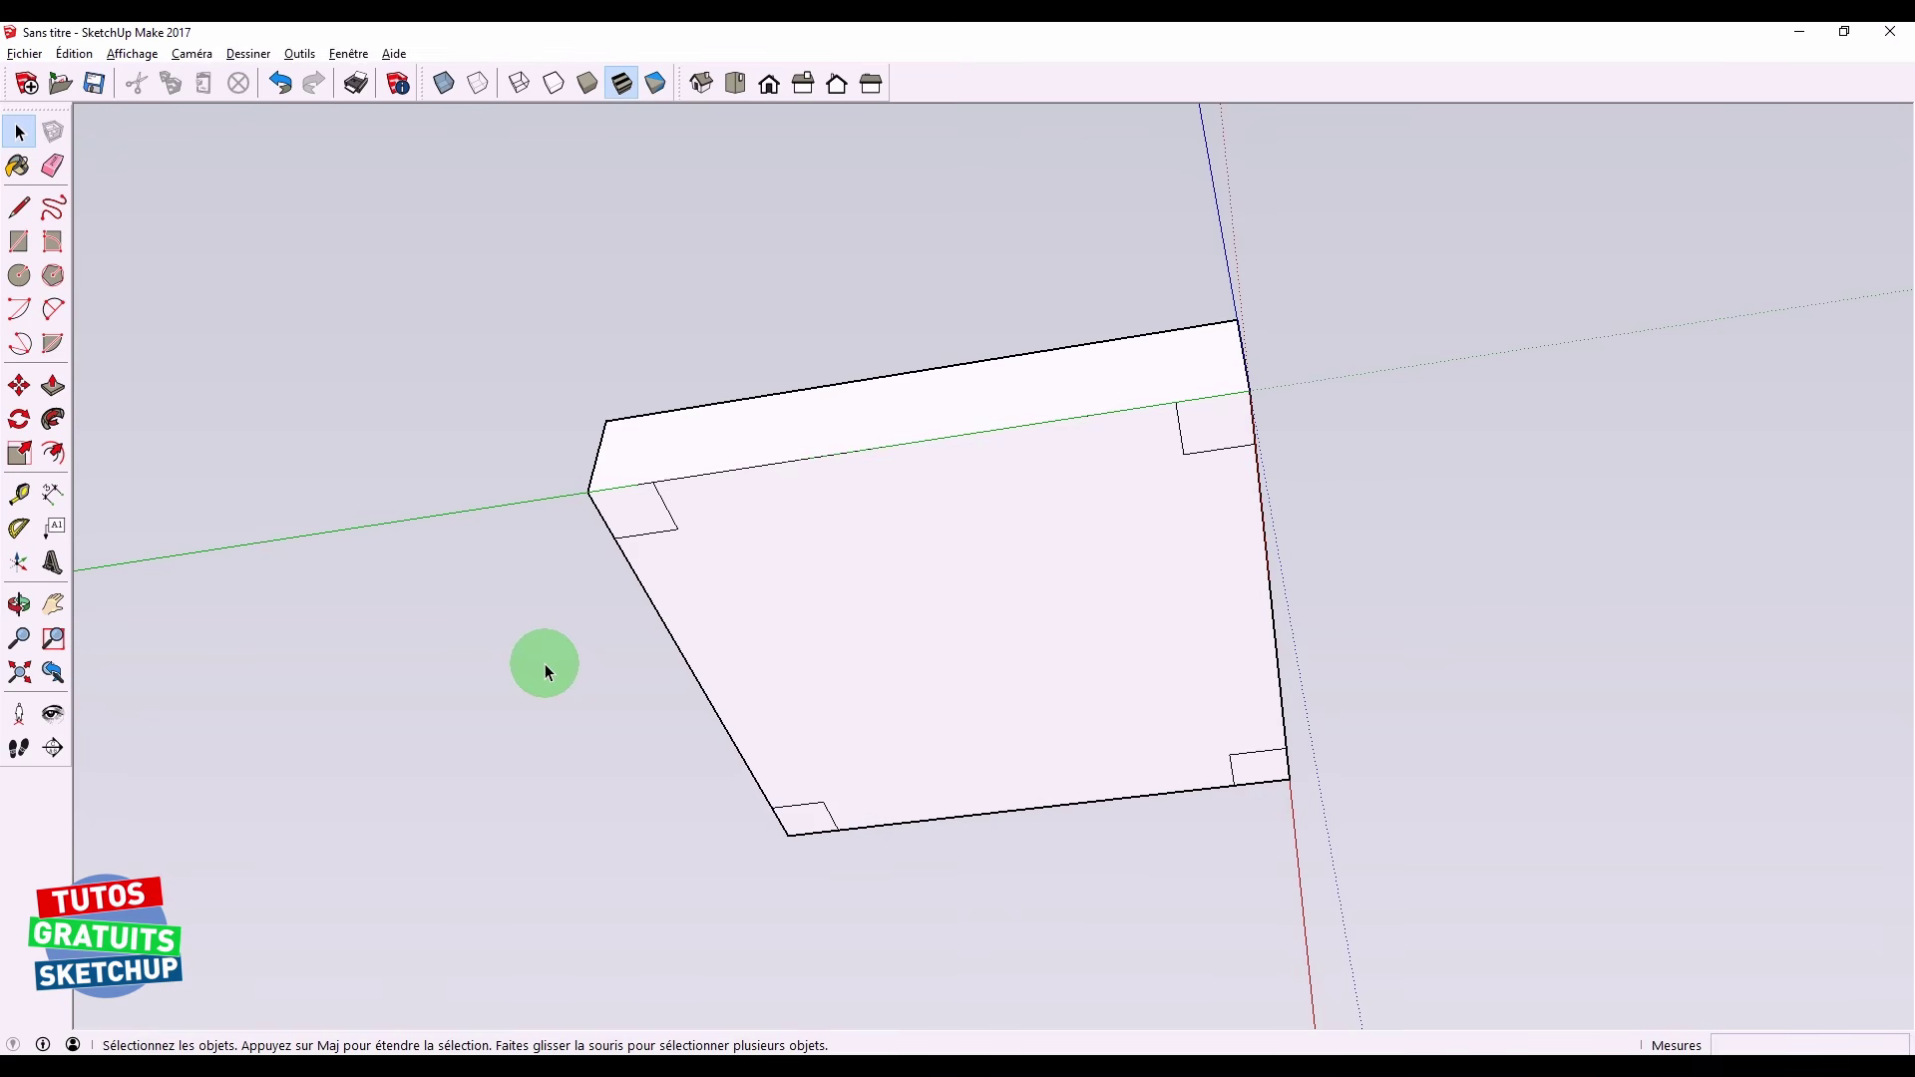
Extrude the square at the green-axis corner about 64 mm downward and repeat the same extrusion on the other three squares
{"action": "scroll", "coordinate": [544, 663], "scroll_direction": "down", "scroll_amount": 2}
{"action": "key", "text": "p"}
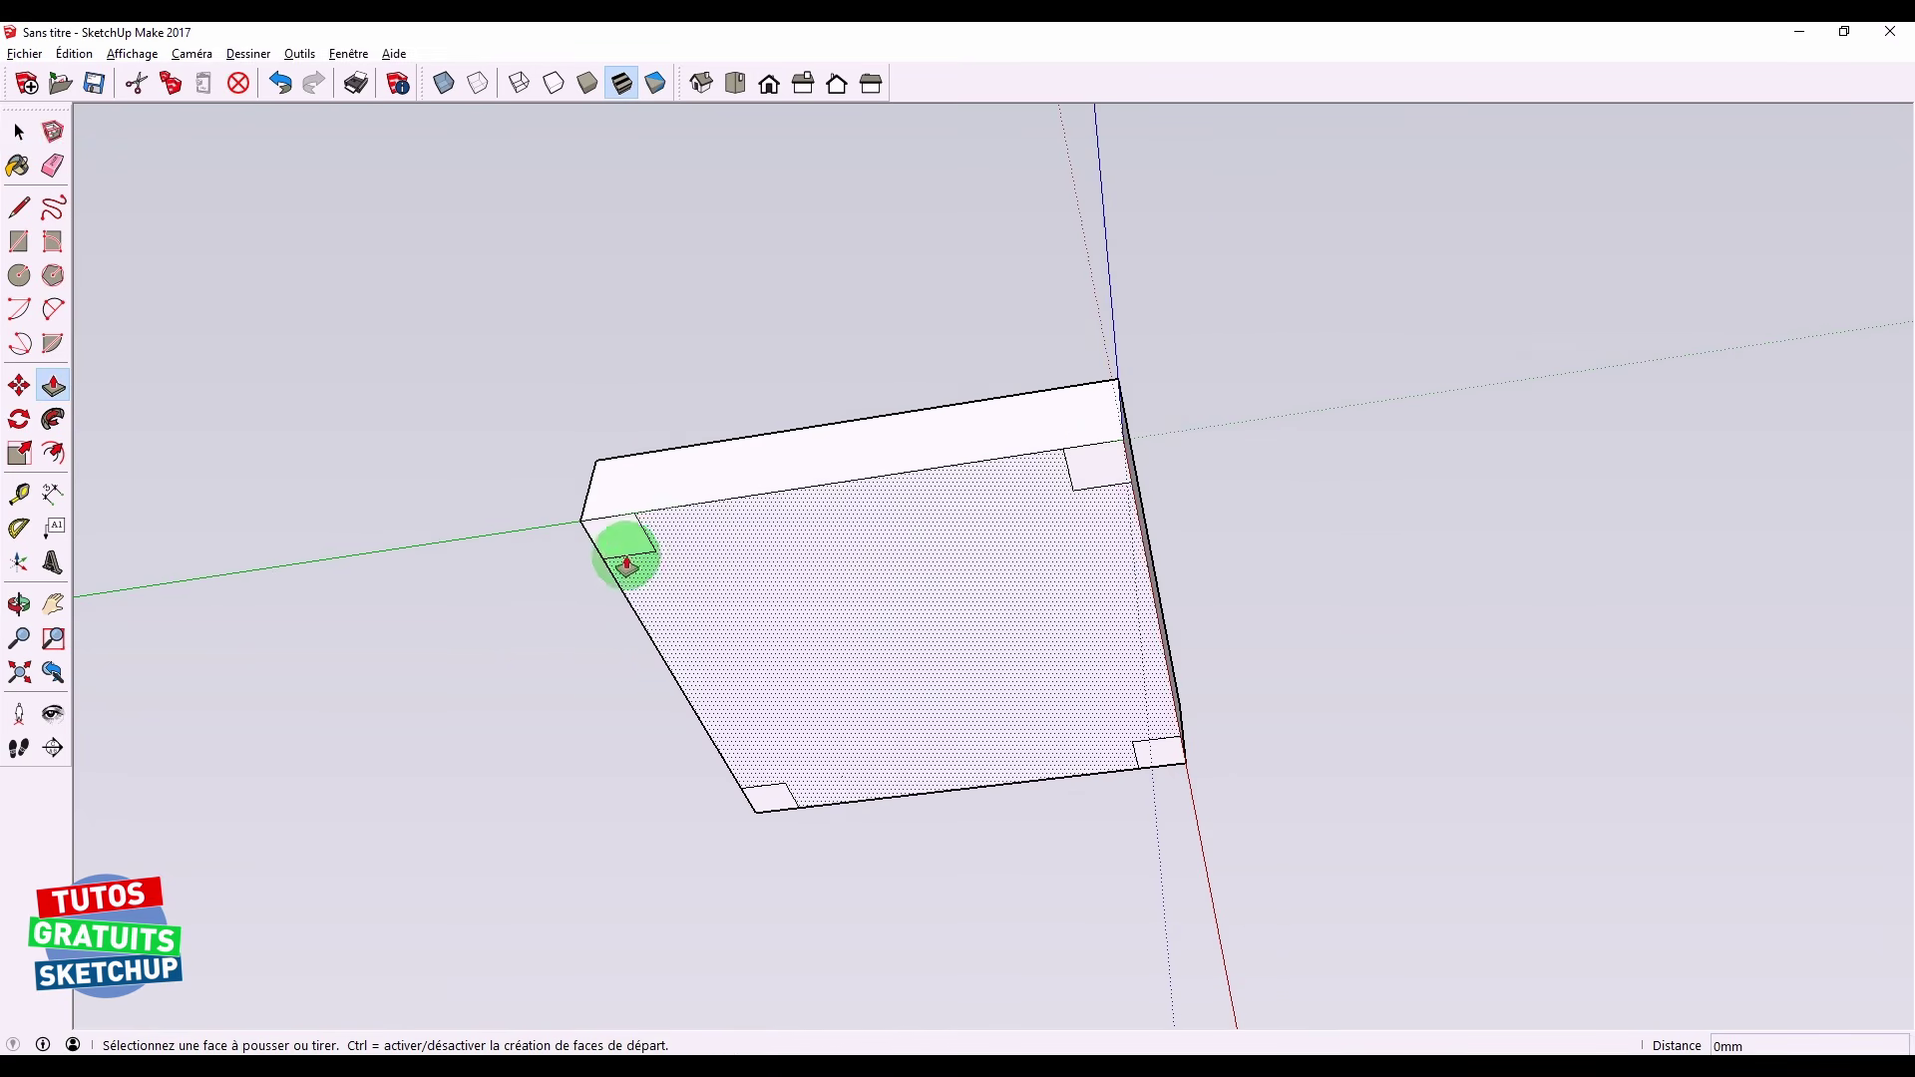
{"action": "left_click", "coordinate": [618, 539]}
{"action": "left_click", "coordinate": [587, 663]}
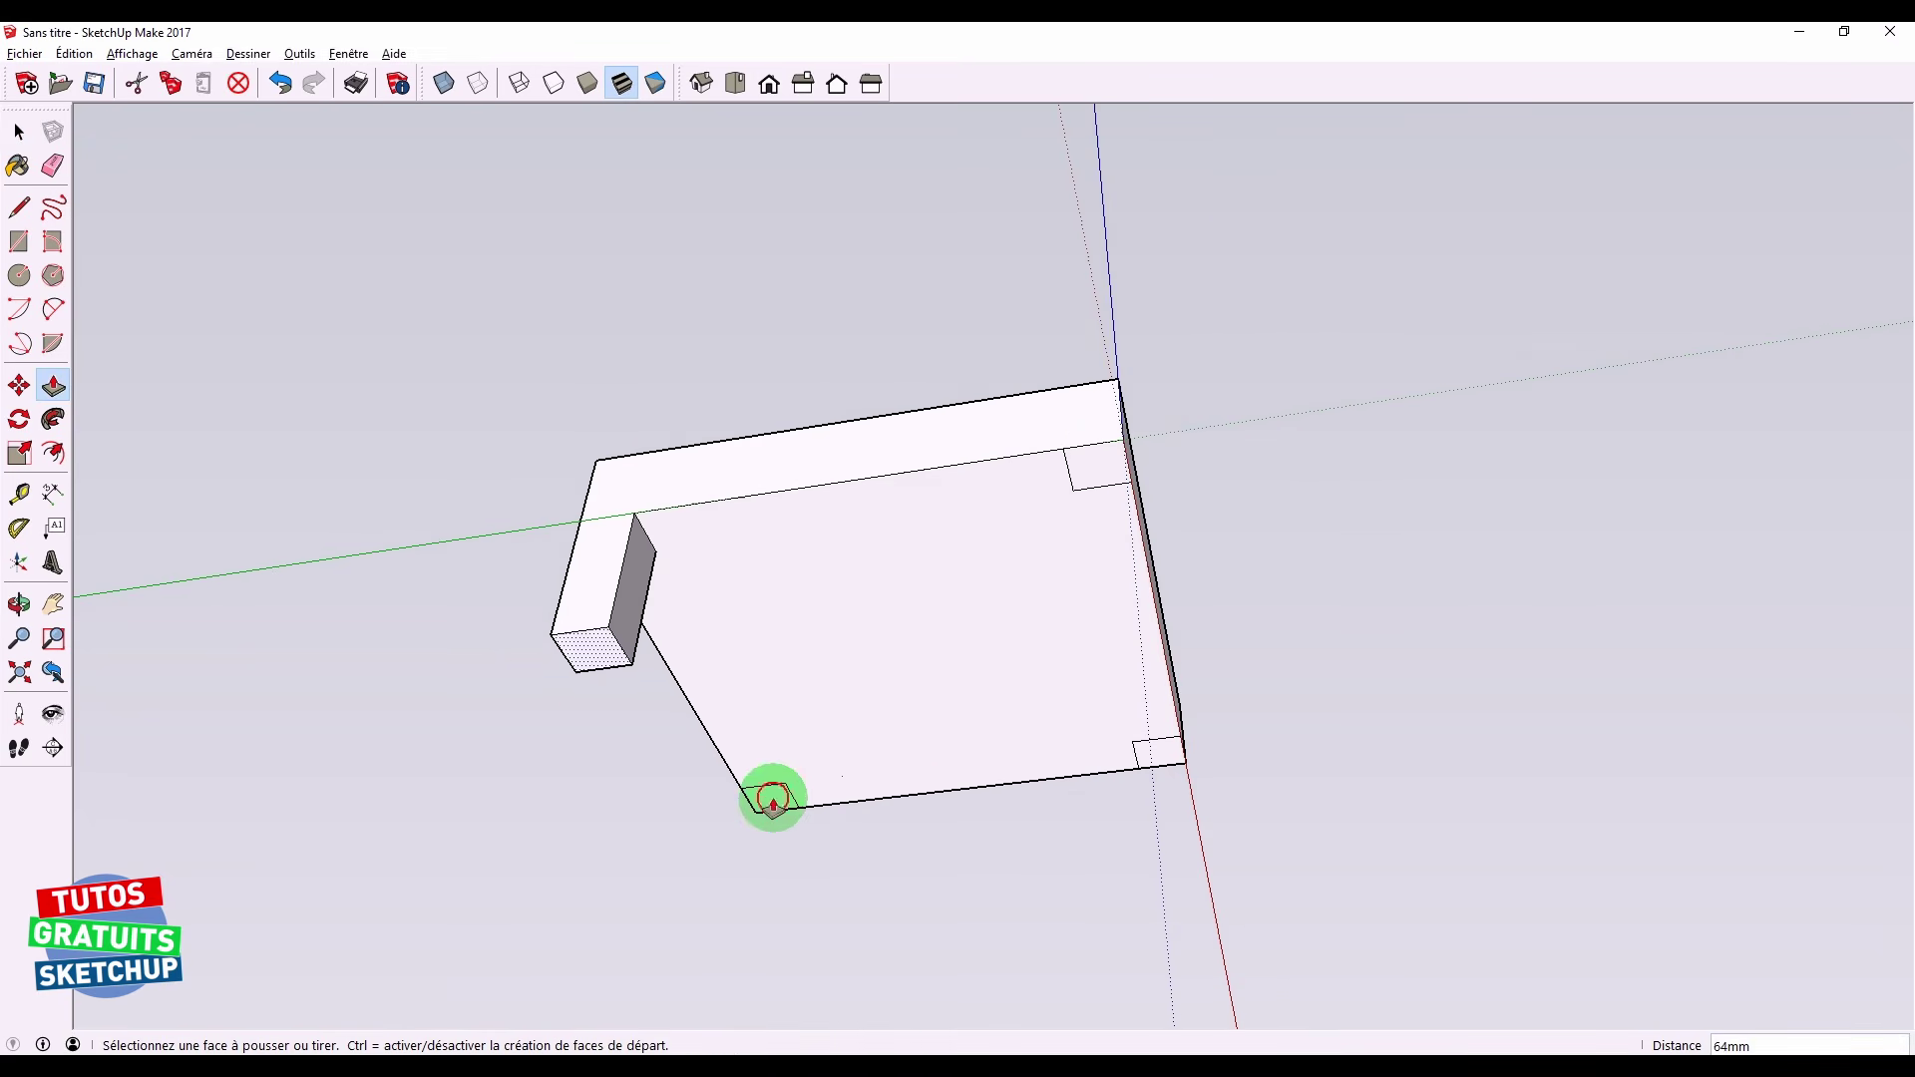
{"action": "double_click", "coordinate": [773, 797]}
{"action": "double_click", "coordinate": [1150, 757]}
{"action": "double_click", "coordinate": [1098, 476]}
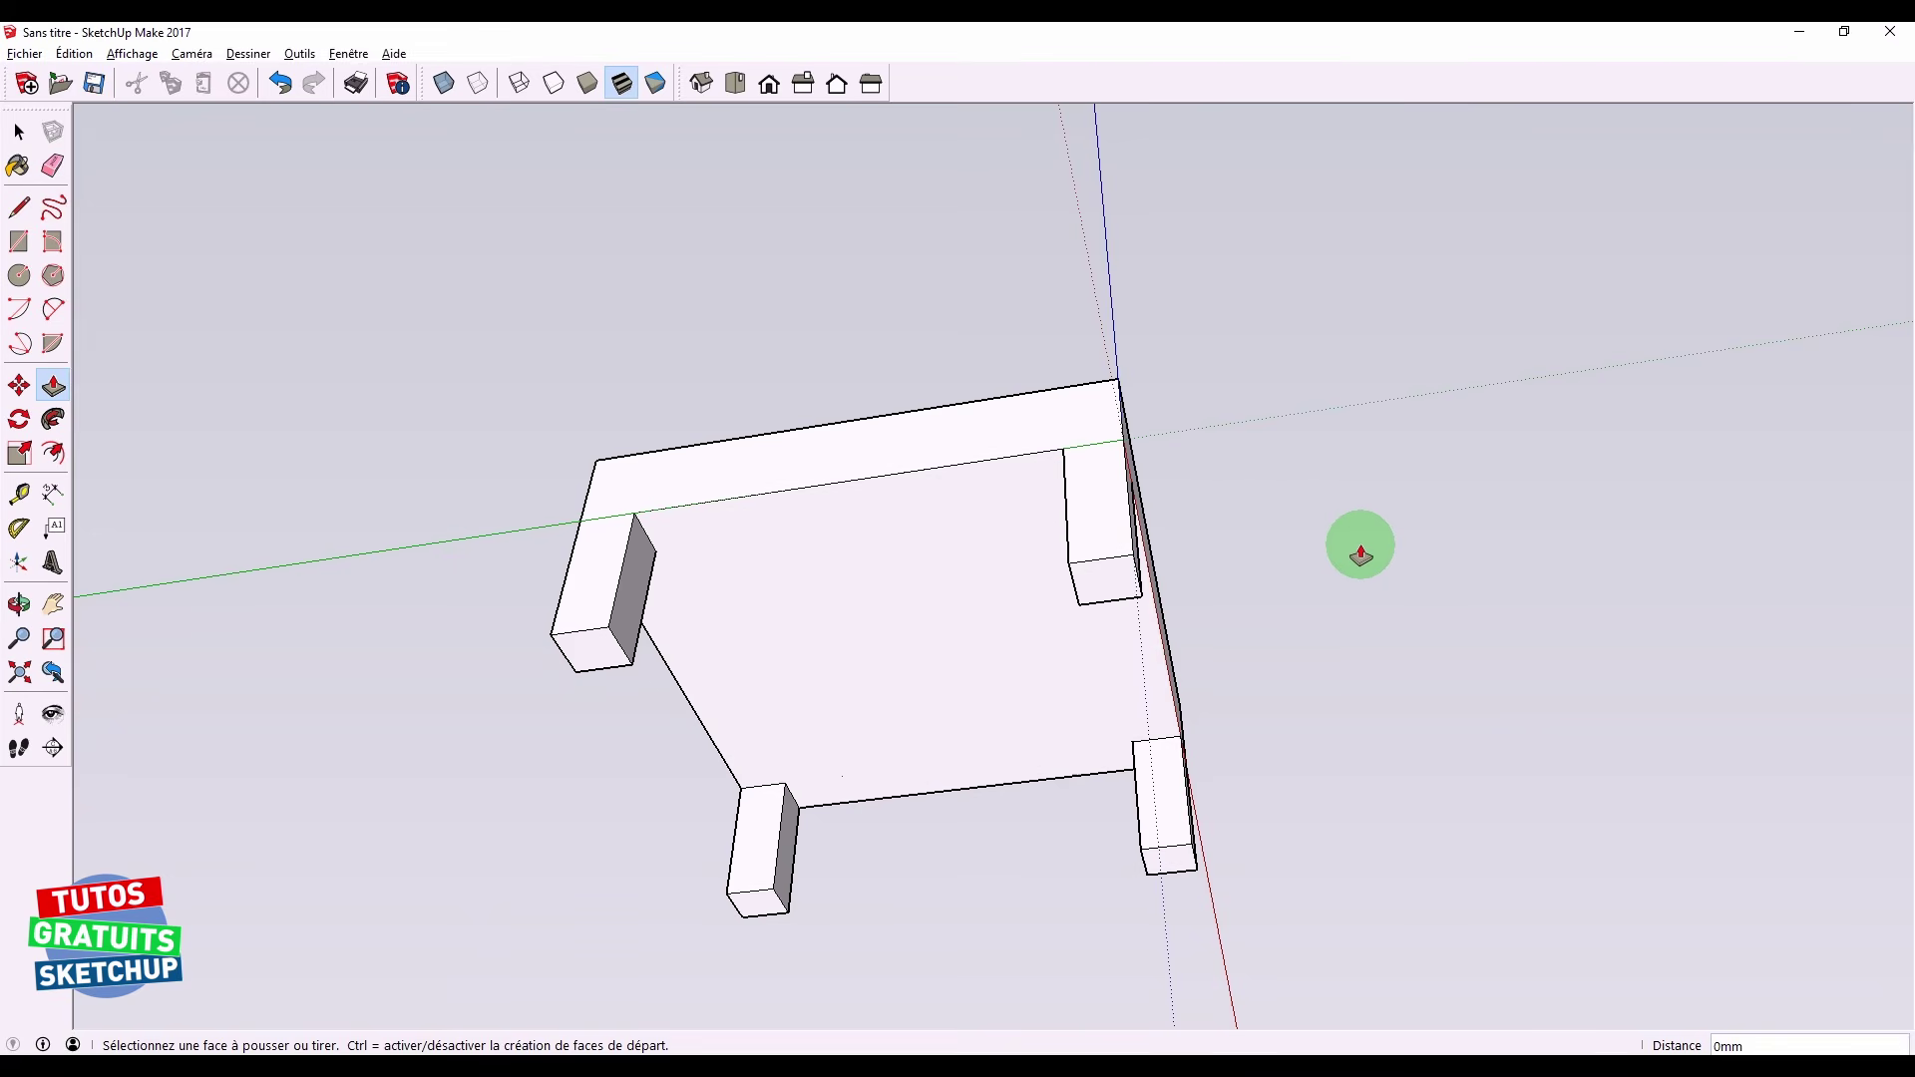
{"action": "middle_click_drag", "start_coordinate": [1361, 543], "coordinate": [1320, 599]}
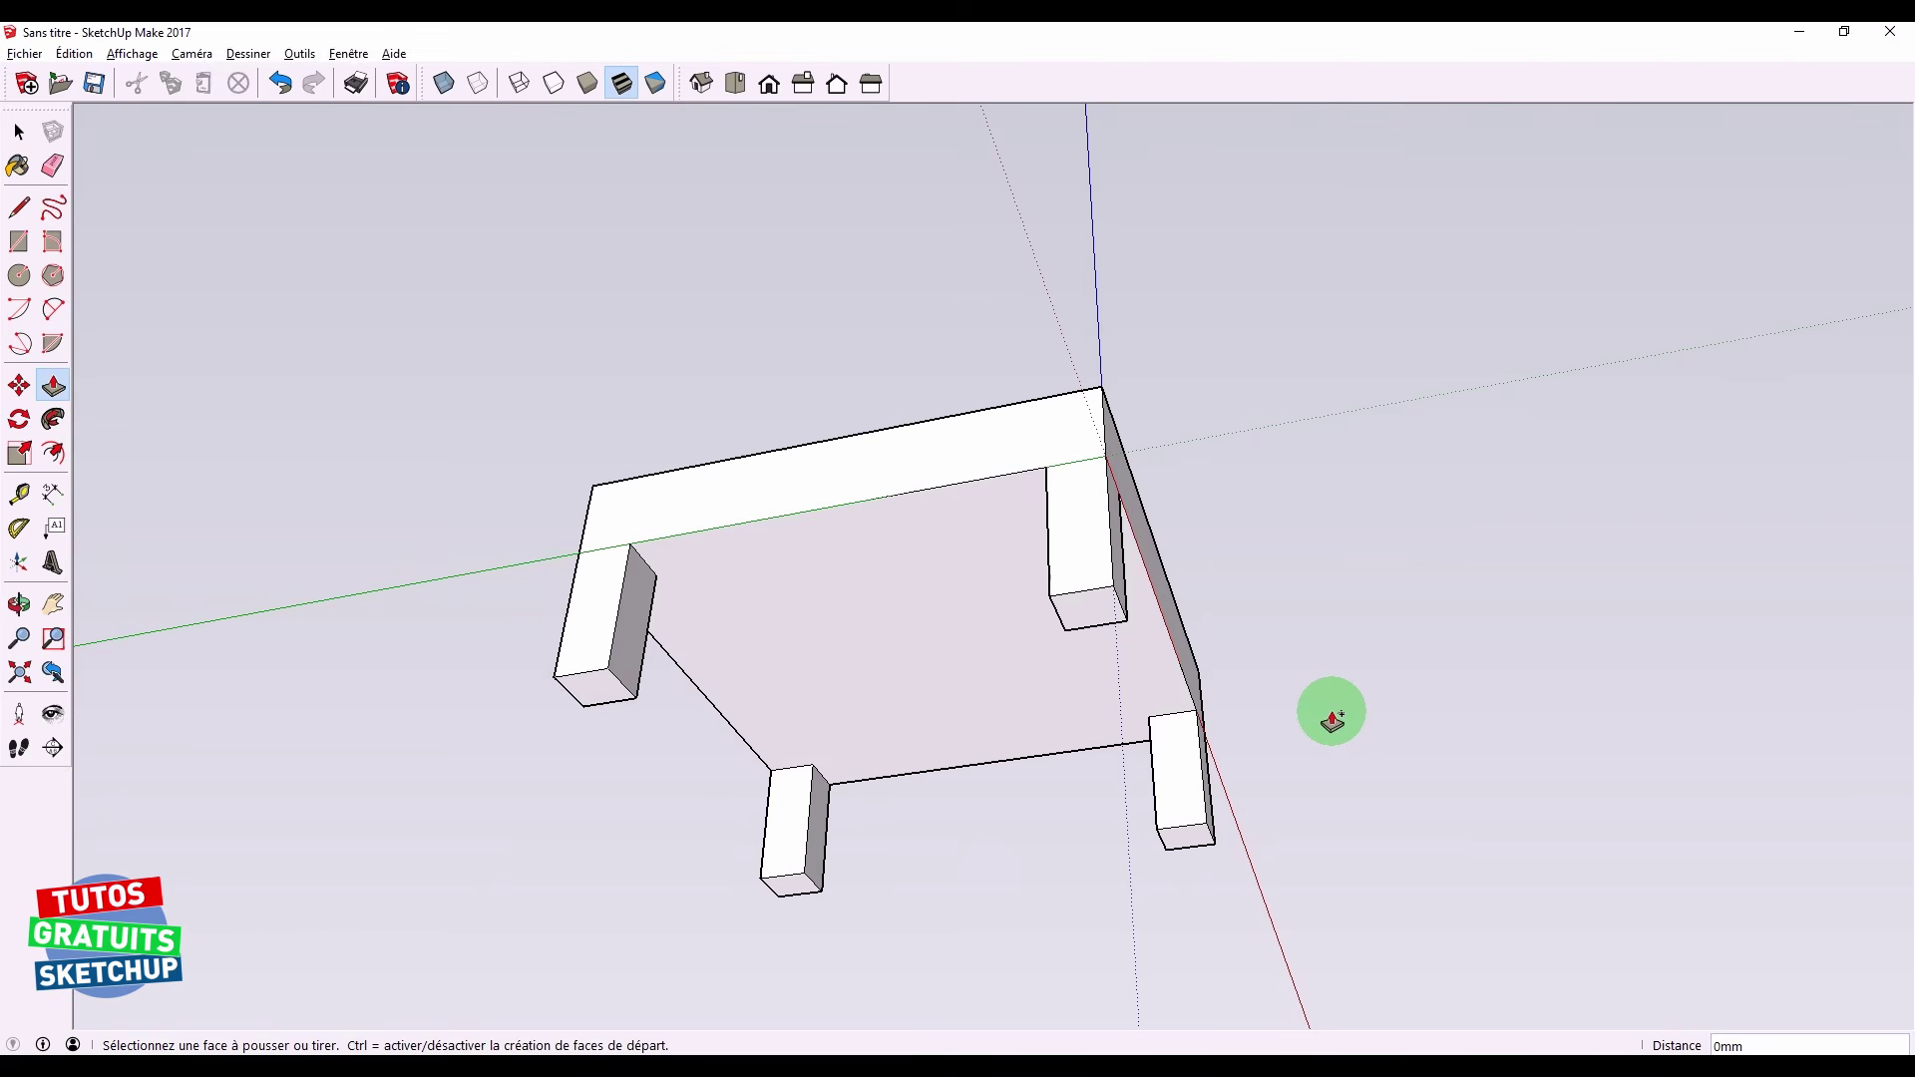
Undo the four leg extrusions under the seat
{"action": "key", "text": "ctrl+z"}
{"action": "key", "text": "ctrl+z"}
{"action": "key", "text": "ctrl+z"}
{"action": "key", "text": "ctrl+z"}
Extrude the seat's top face upward about 152 mm to thicken the block
{"action": "middle_click_drag", "start_coordinate": [1387, 290], "coordinate": [904, 652]}
{"action": "left_click", "coordinate": [871, 592]}
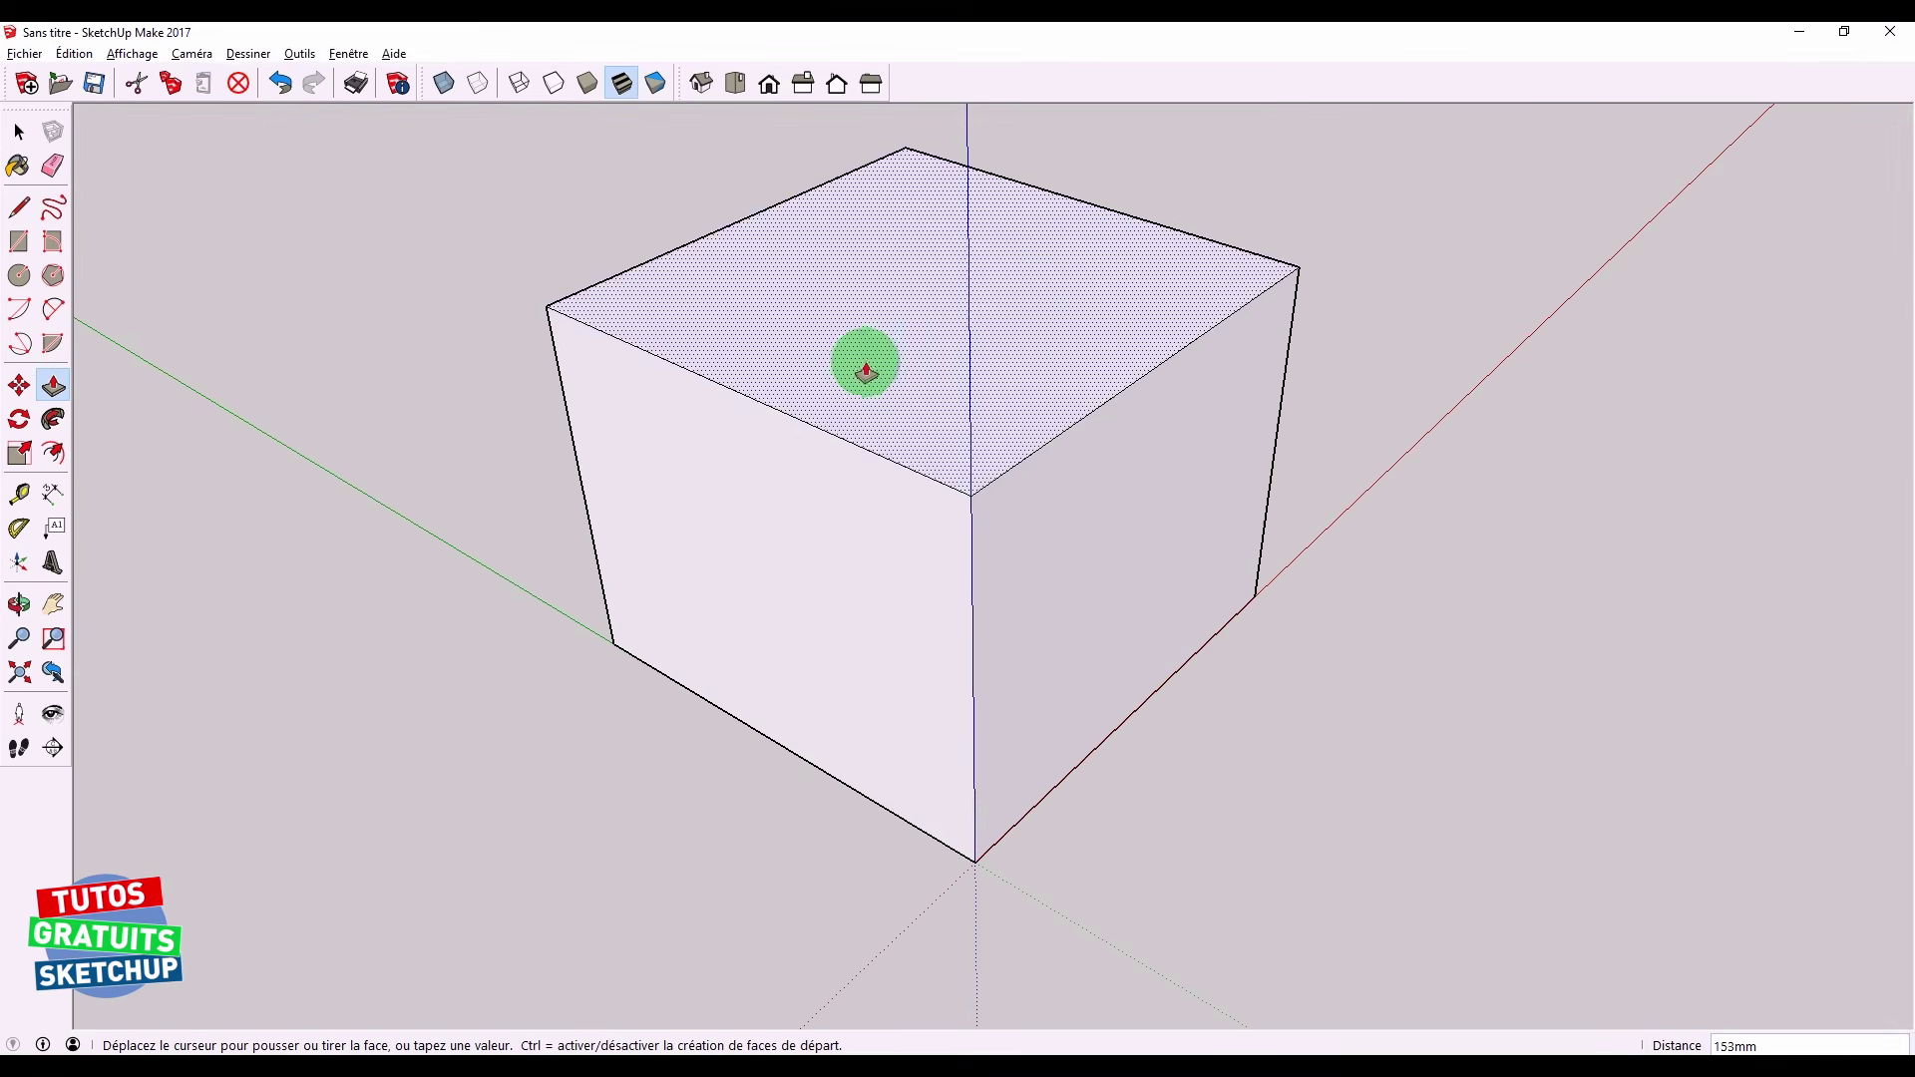
{"action": "left_click", "coordinate": [816, 407]}
Push the underside face between the corner squares about 153 mm up into the block, leaving the four legs
{"action": "middle_click_drag", "start_coordinate": [739, 239], "coordinate": [689, 476]}
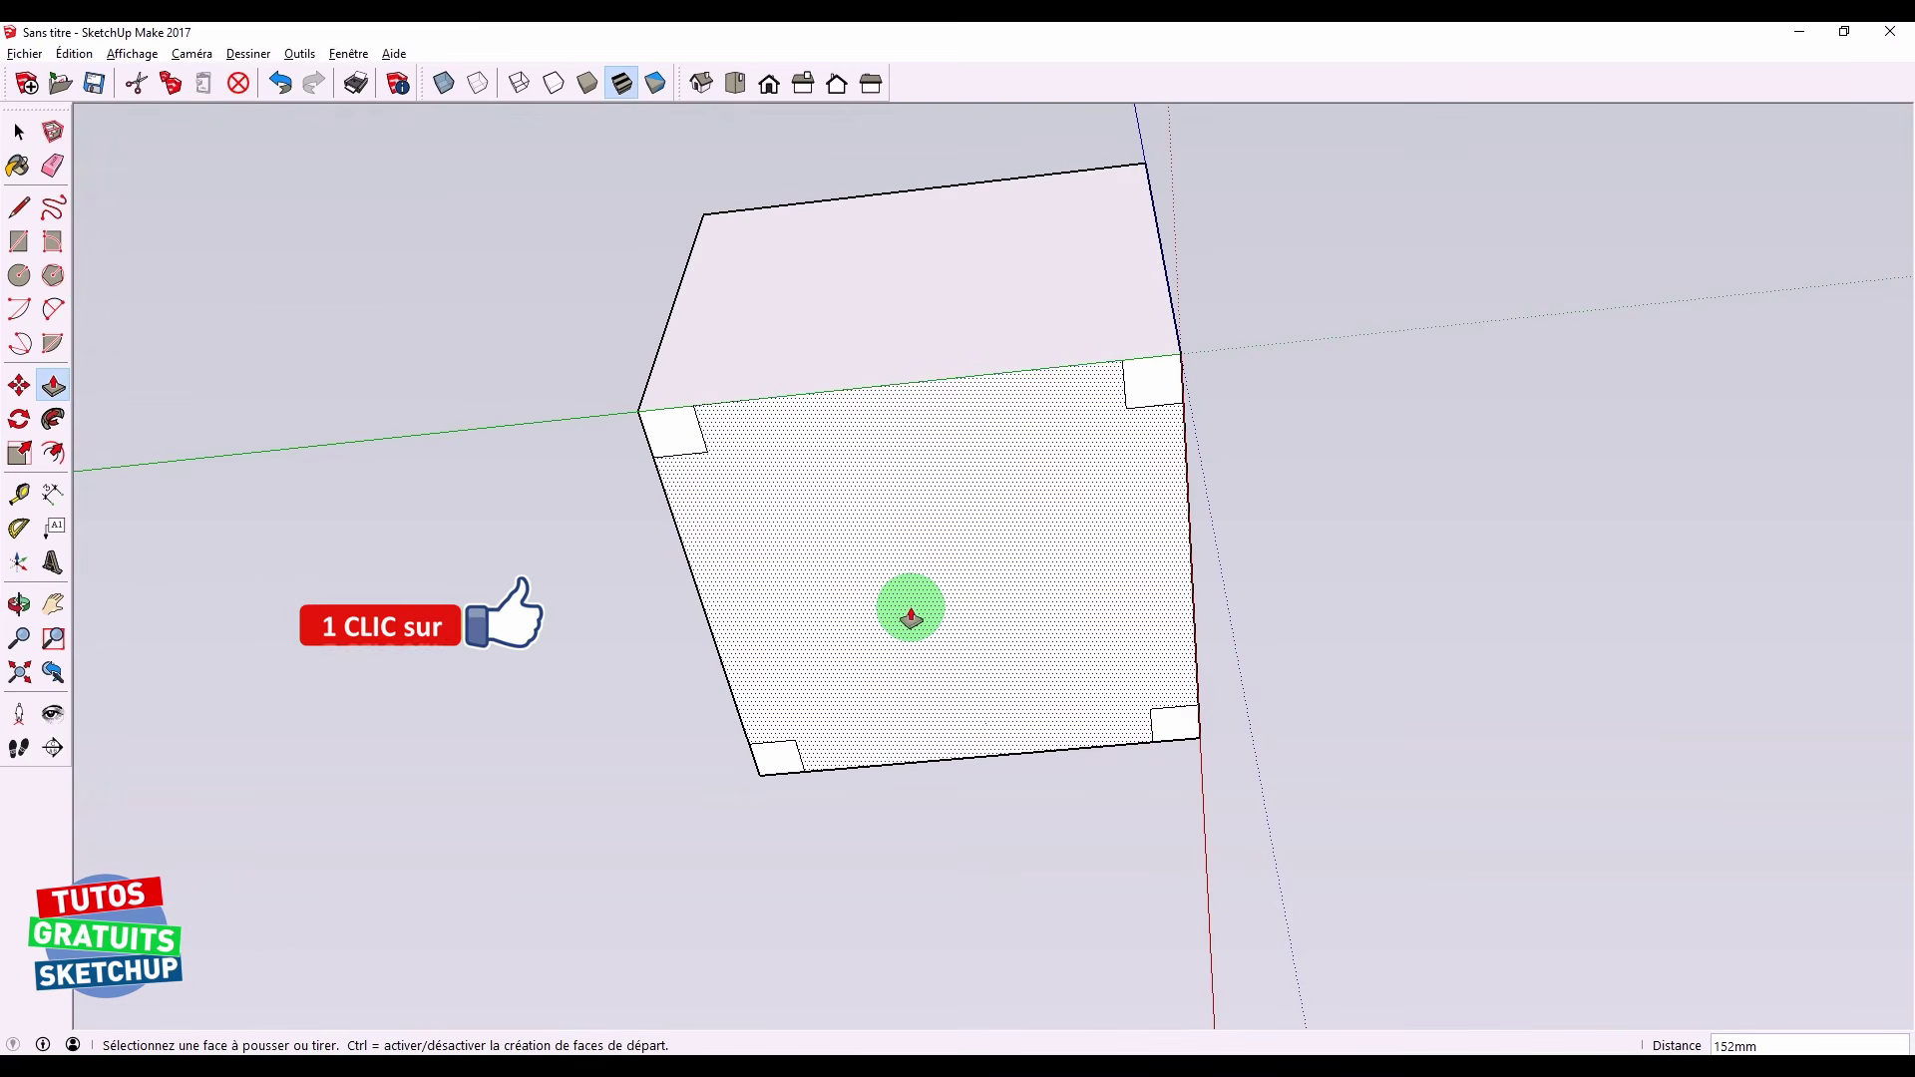
{"action": "left_click_drag", "start_coordinate": [910, 615], "coordinate": [983, 439]}
{"action": "middle_click_drag", "start_coordinate": [607, 286], "coordinate": [489, 576]}
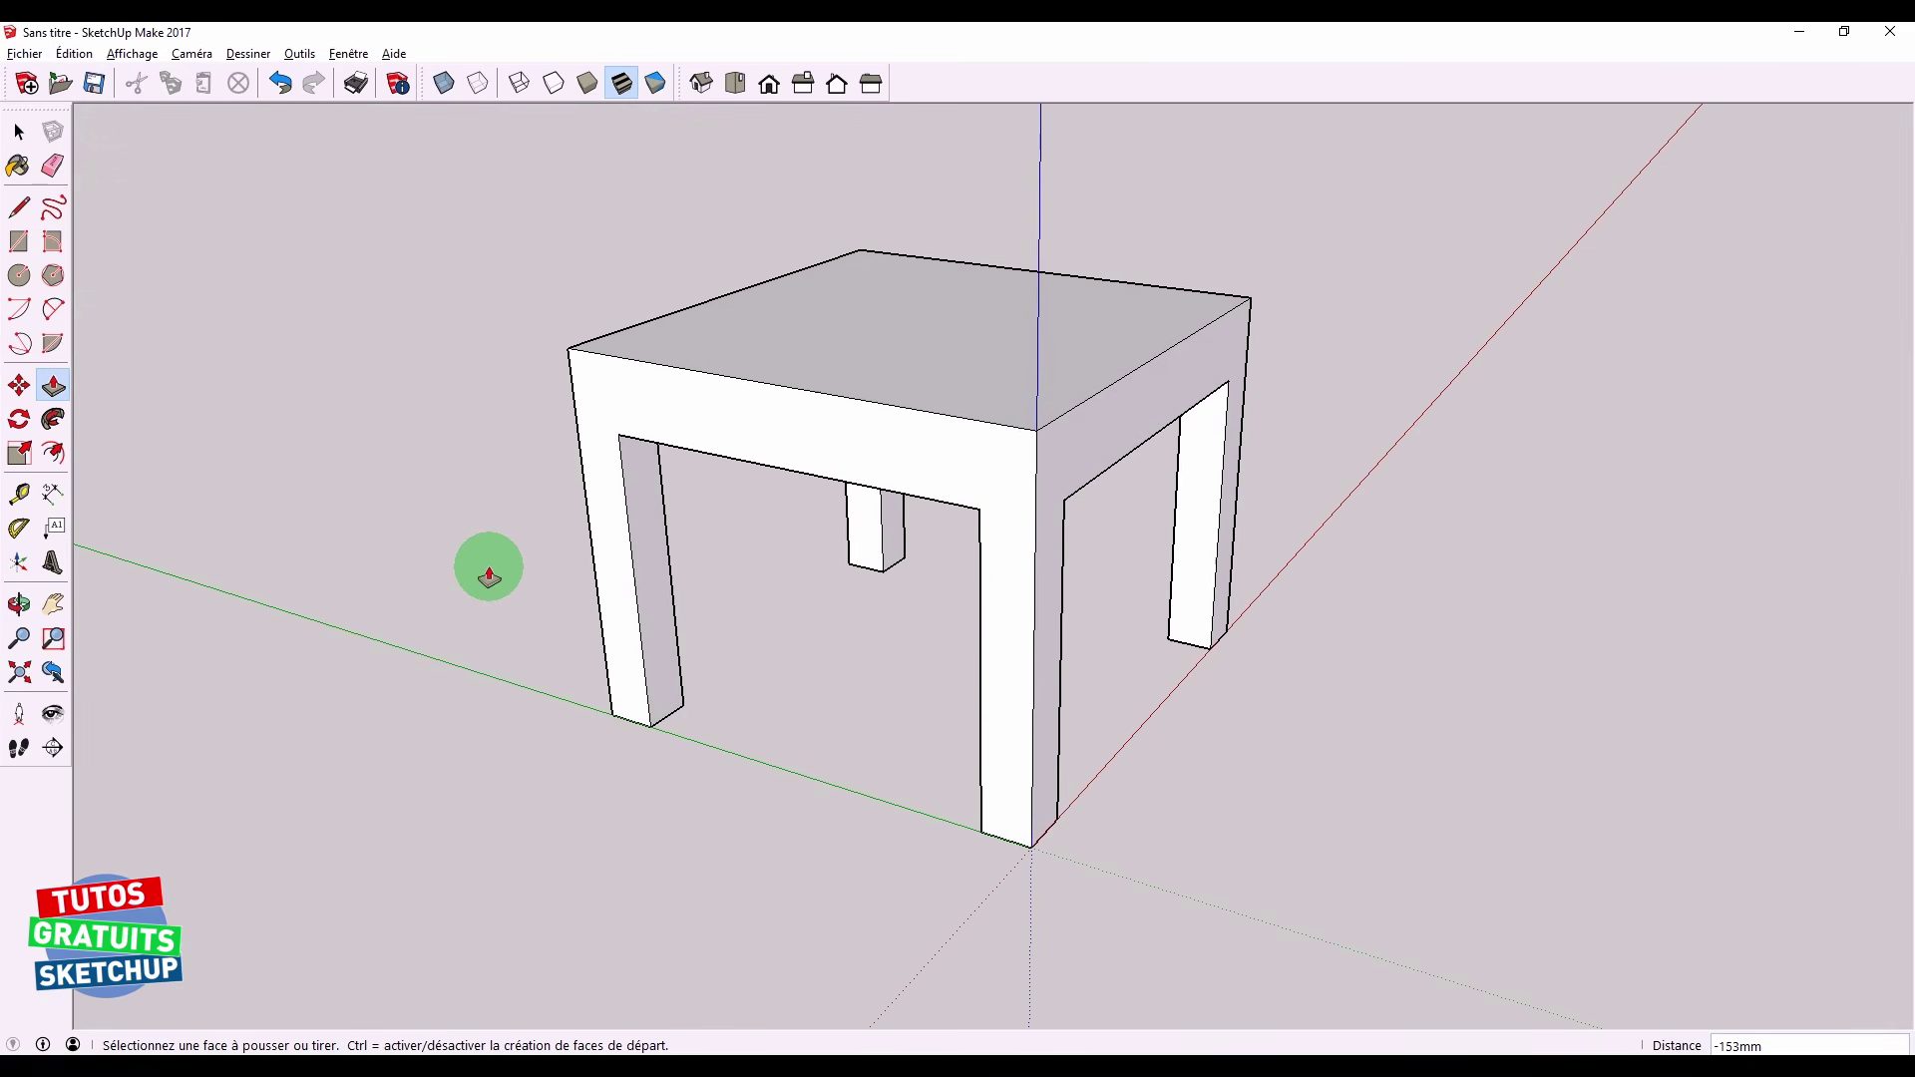